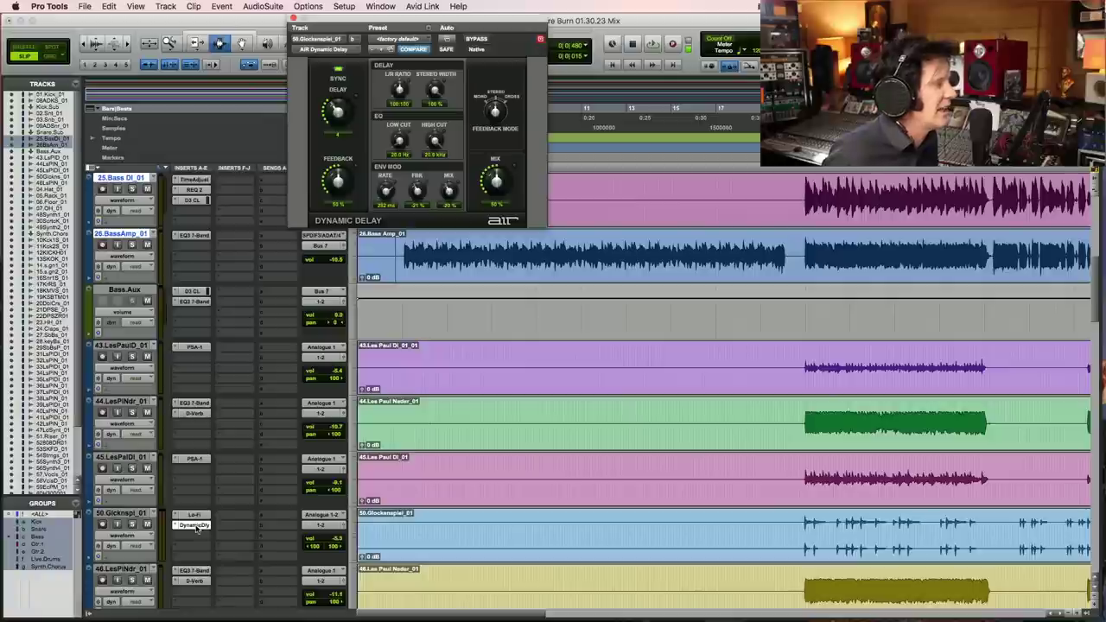
# Step: Close the Glockenspiel track's Dynamic Delay window and play the intro from the start of the Bass Amp clip
pyautogui.click(195, 526)
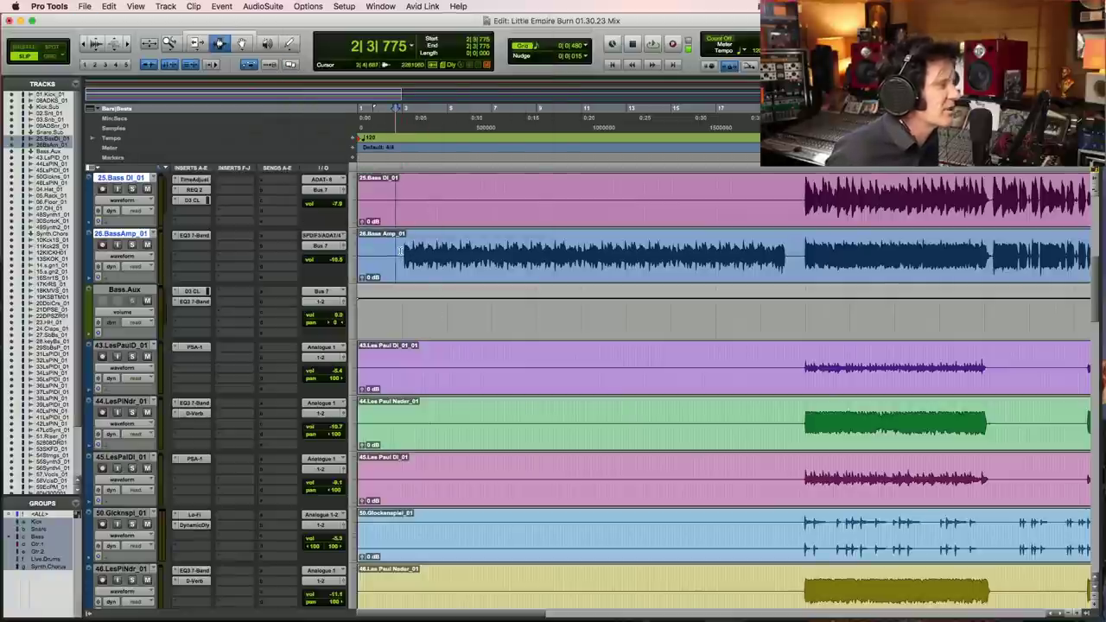
pyautogui.press('space')
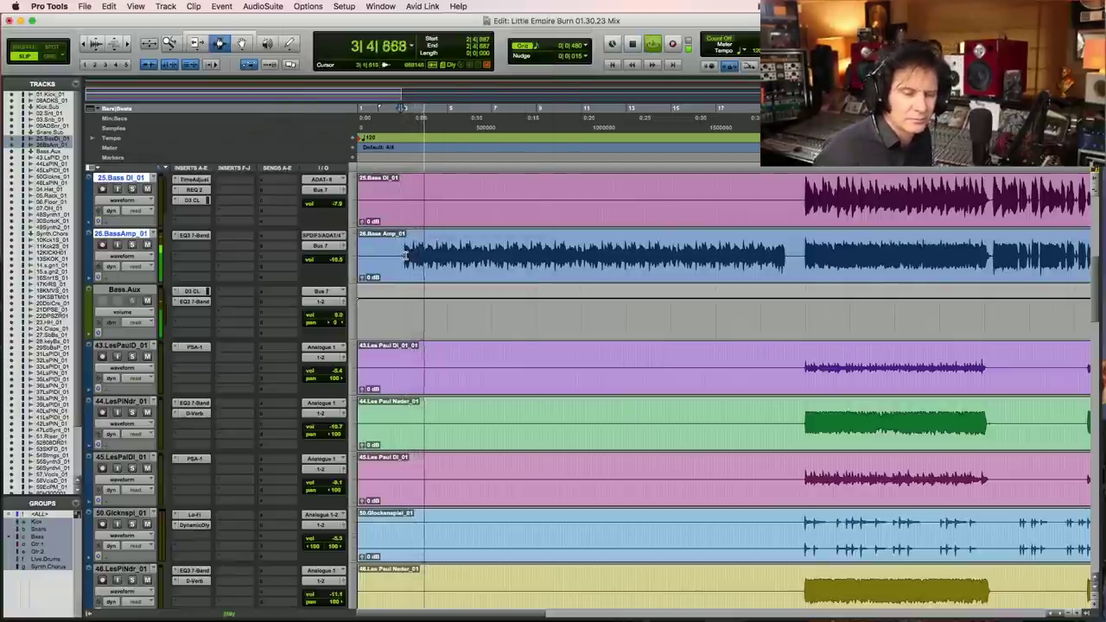
pyautogui.press('space')
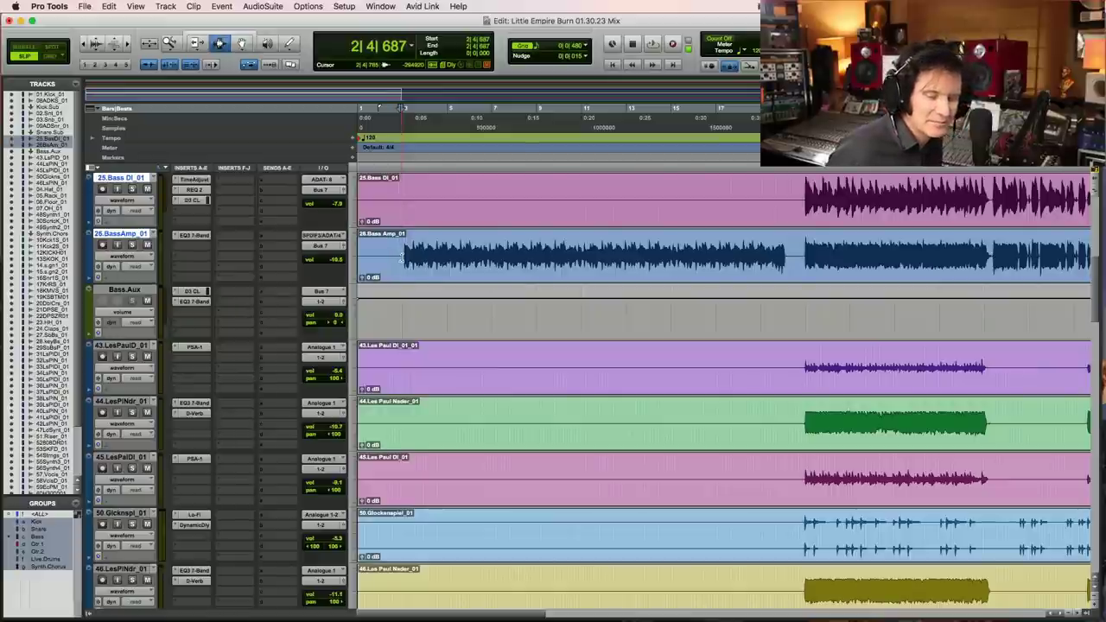
pyautogui.press('space')
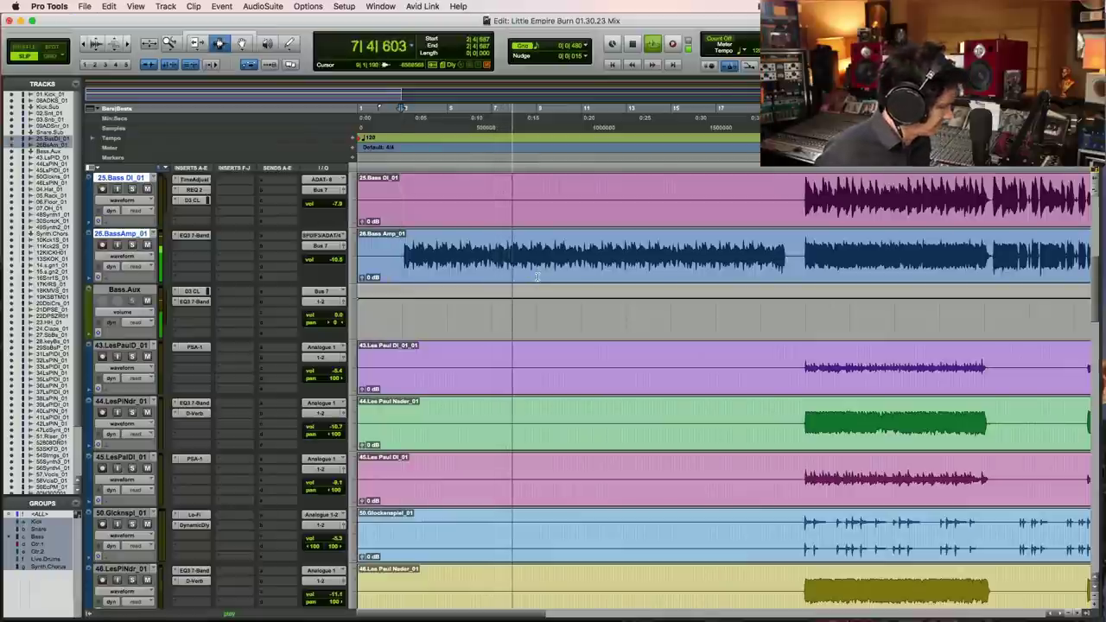
pyautogui.hotkey('alt', 'a')
pyautogui.press('space')
pyautogui.press('t')
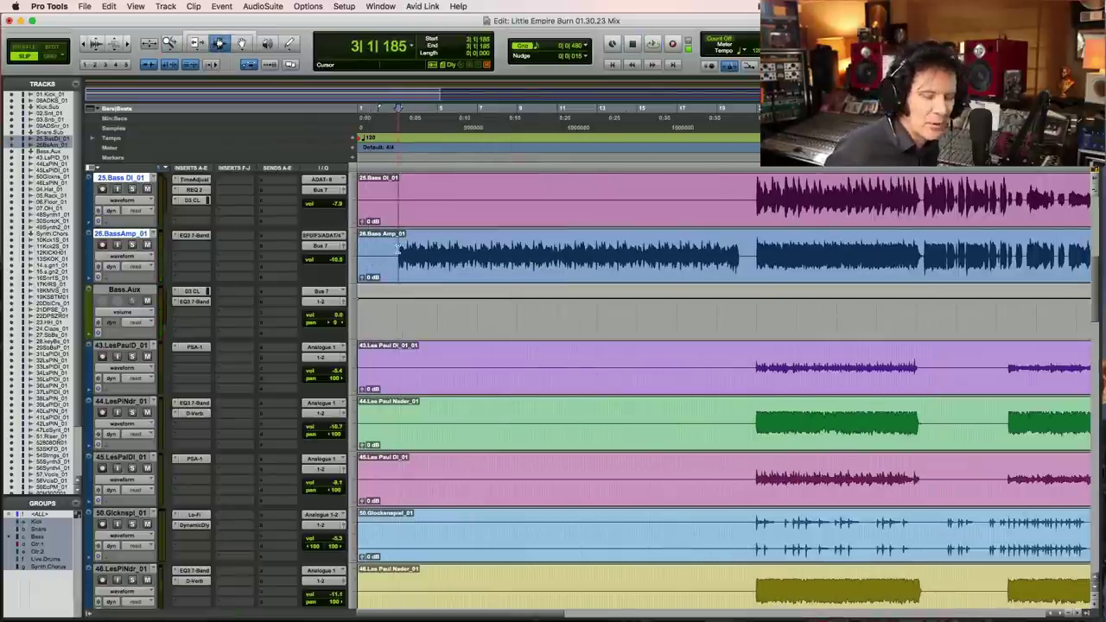
pyautogui.press('space')
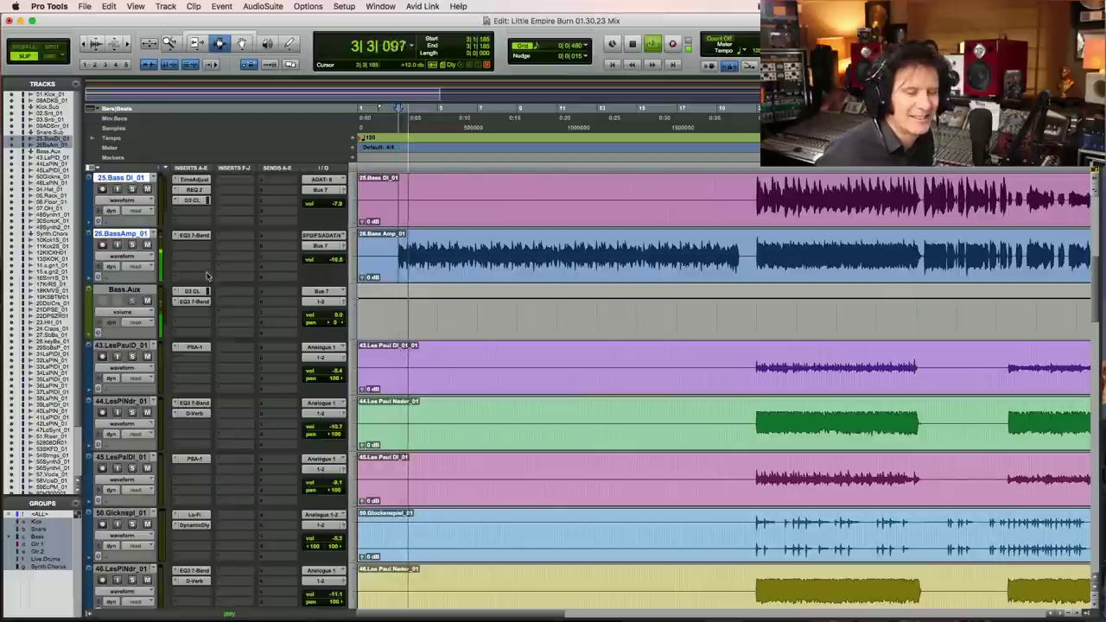
# Step: Solo the Bass DI and Bass Amp tracks during playback, then clear the solos and replay the intro
pyautogui.click(131, 188)
pyautogui.click(132, 245)
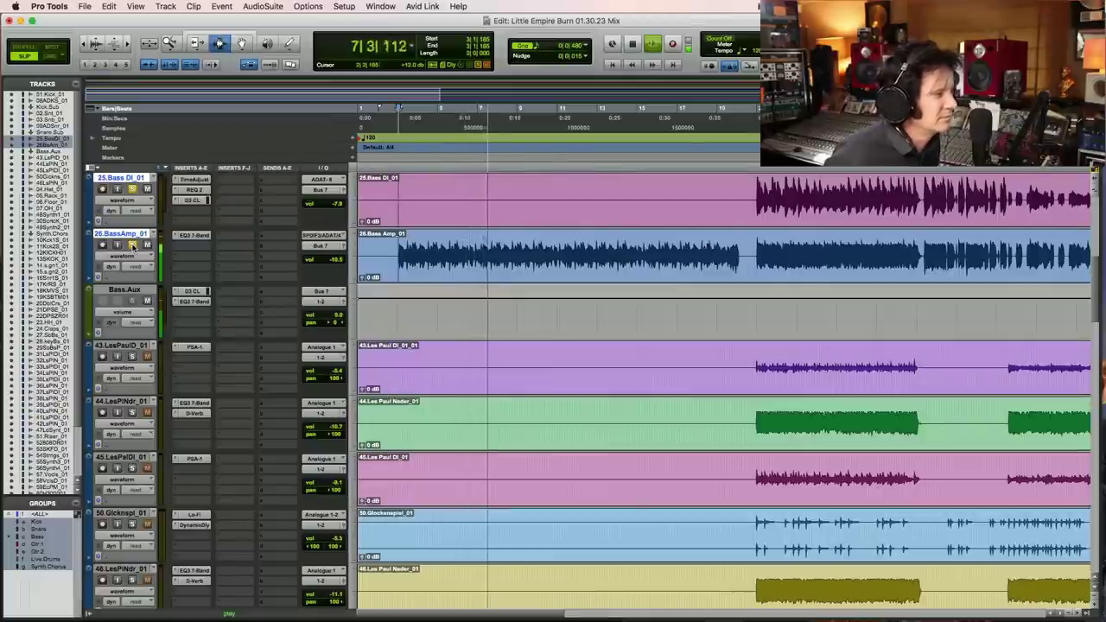
pyautogui.press('space')
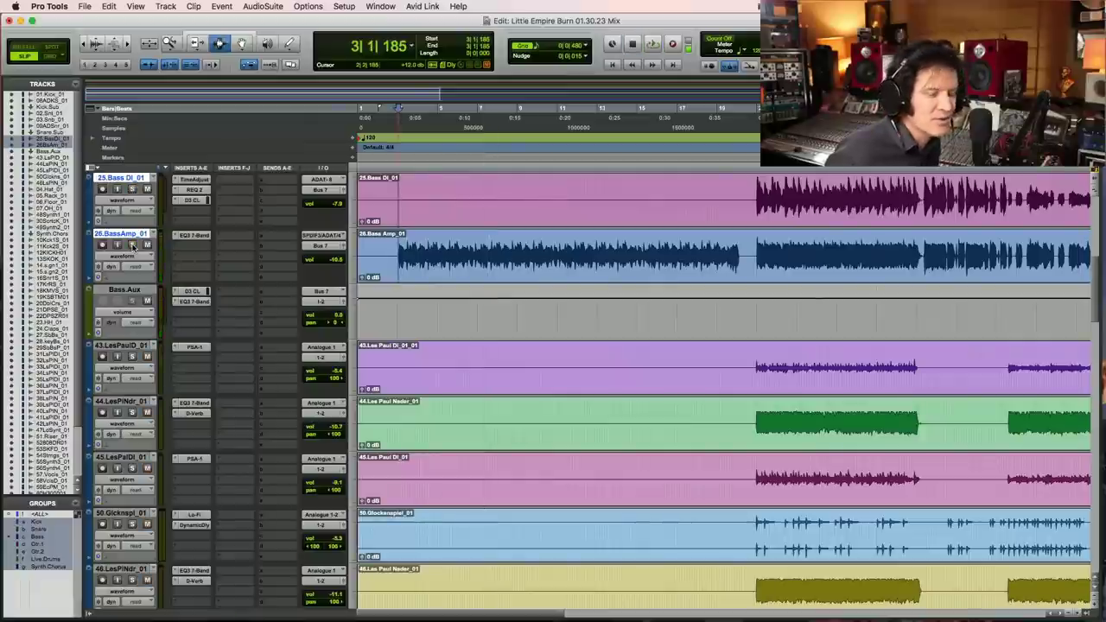
pyautogui.press('space')
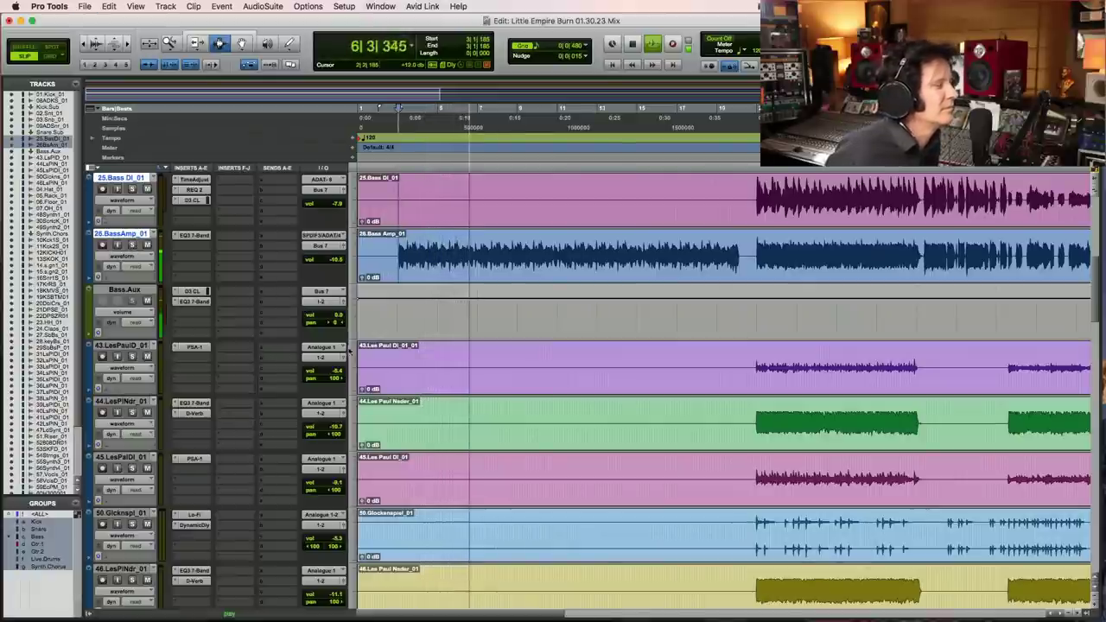
# Step: Solo Synth 1, open its PanMan plug-in, and play the track from the start of its clip
pyautogui.scroll(-3, 423, 384)
pyautogui.scroll(-3, 134, 434)
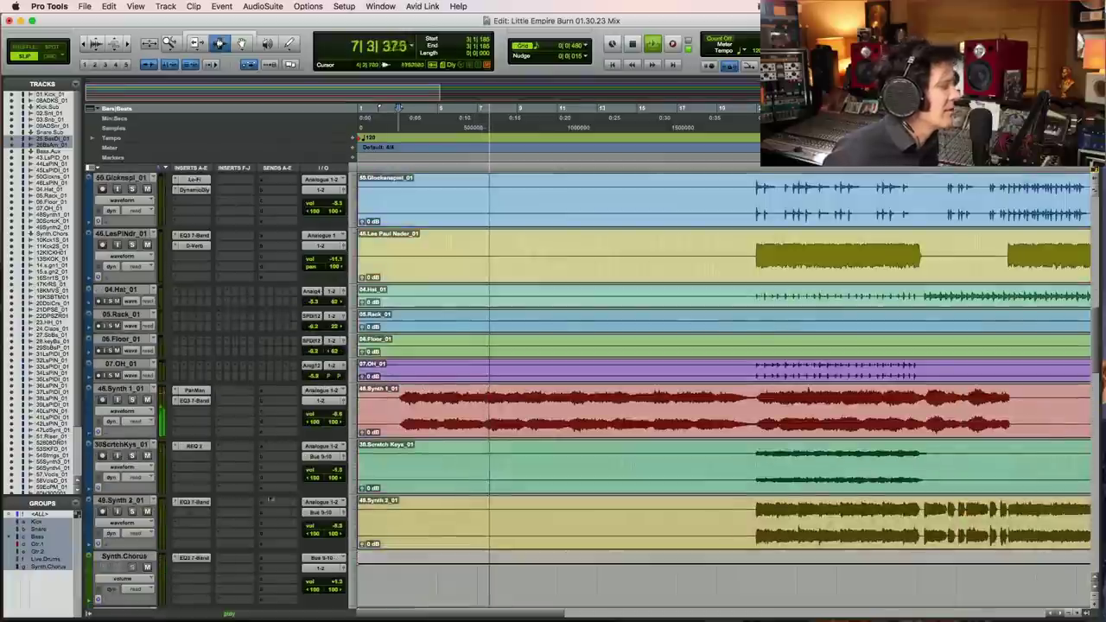
pyautogui.press('space')
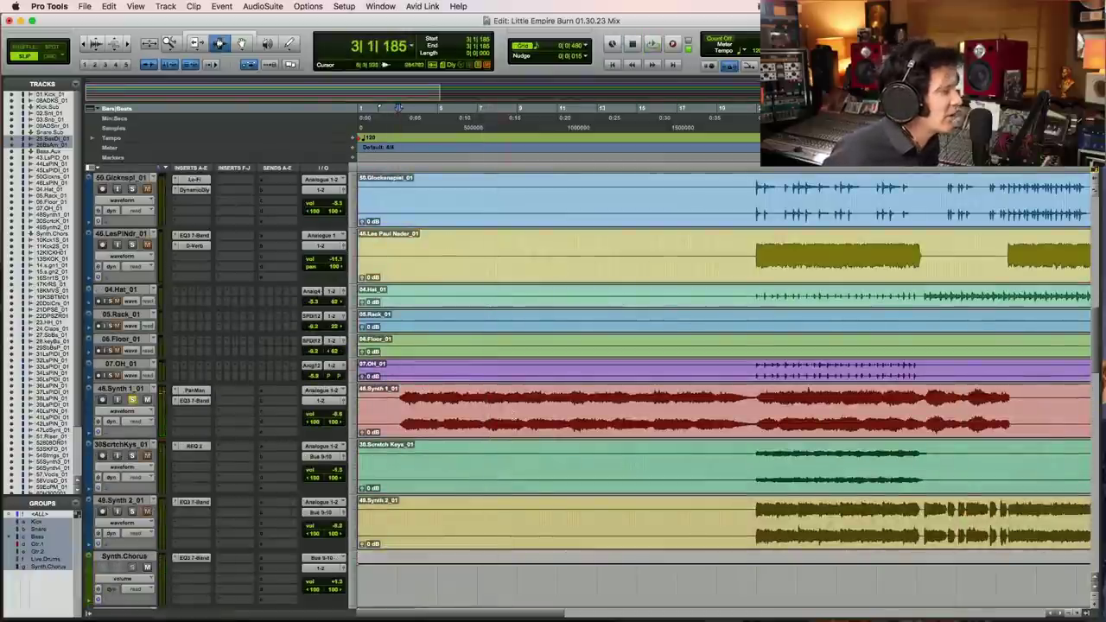
pyautogui.press('space')
pyautogui.click(195, 390)
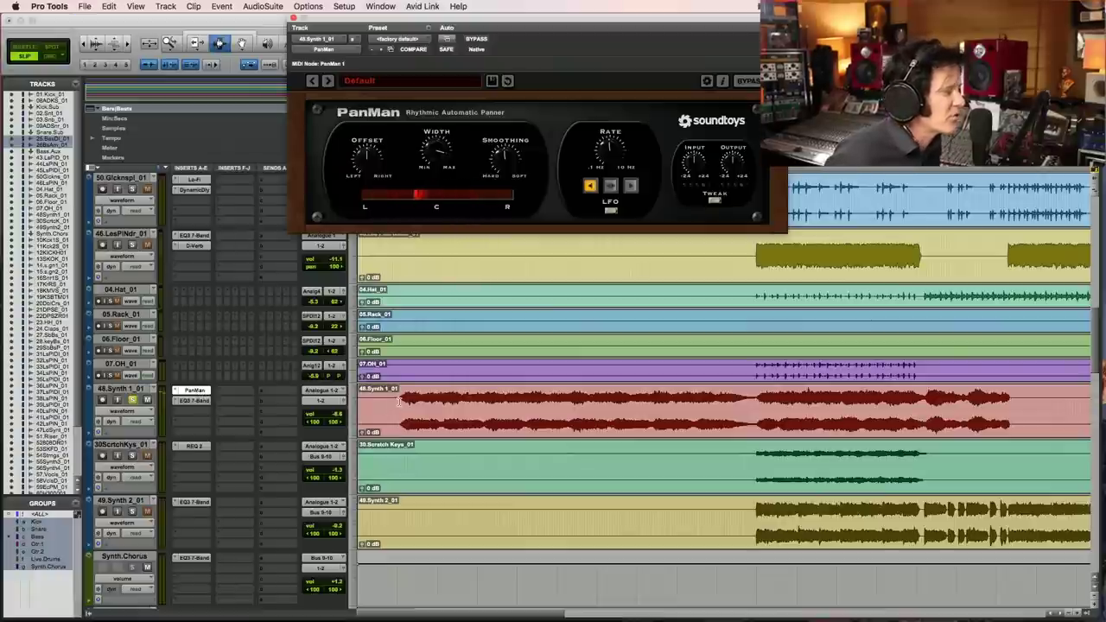
pyautogui.click(399, 401)
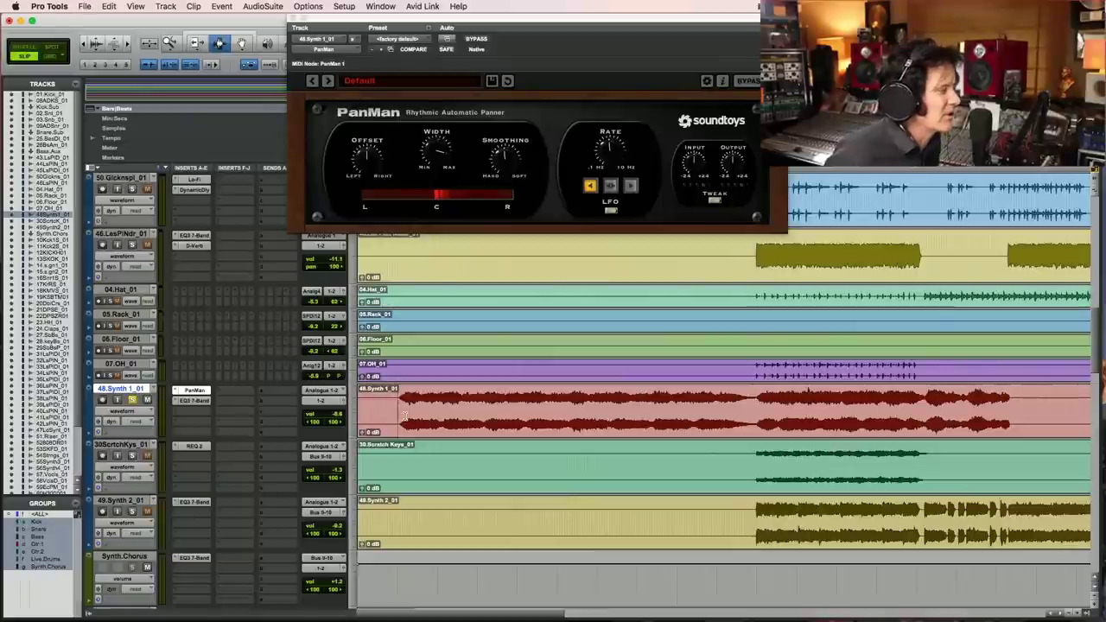
pyautogui.press('space')
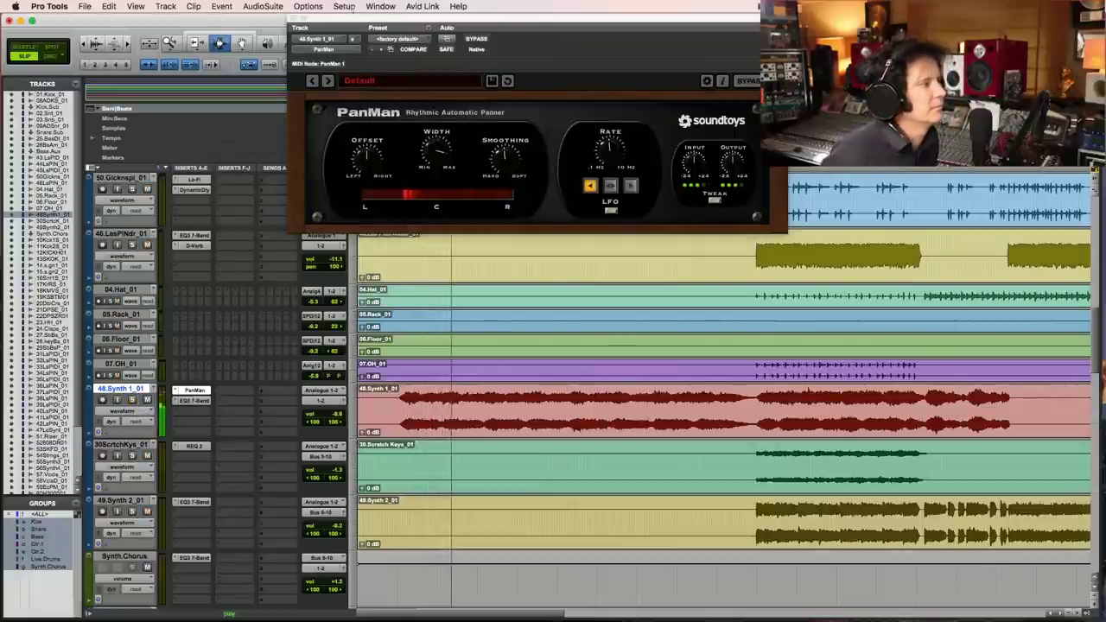
# Step: Close PanMan and select bars 21 to 29 across the snare tracks and their grouped drum tracks
pyautogui.click(191, 390)
pyautogui.scroll(5, 774, 339)
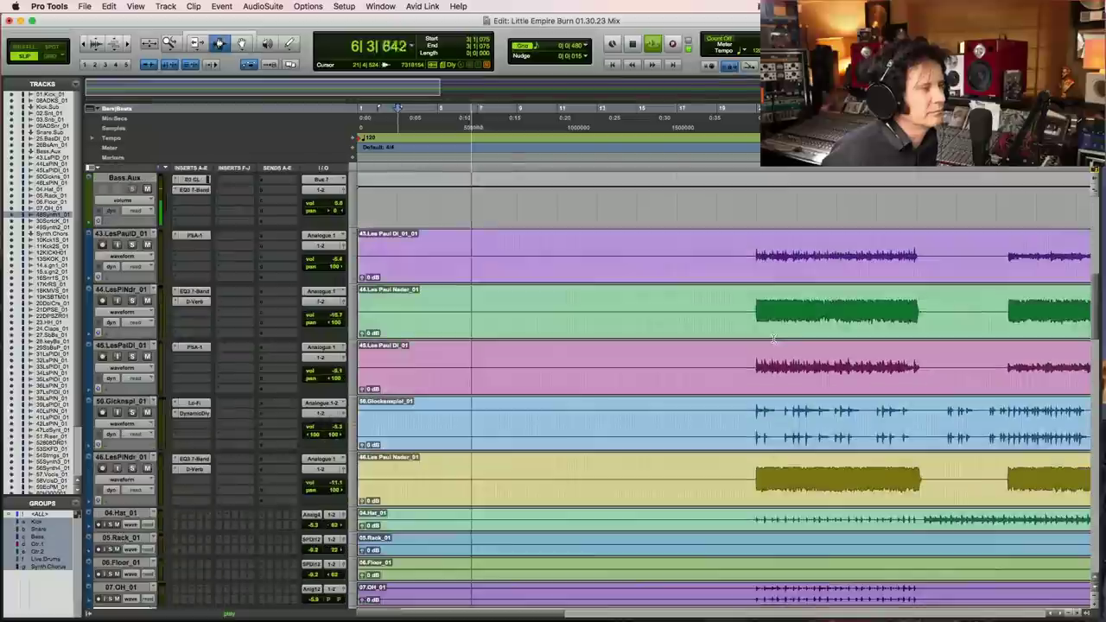
pyautogui.scroll(6, 774, 339)
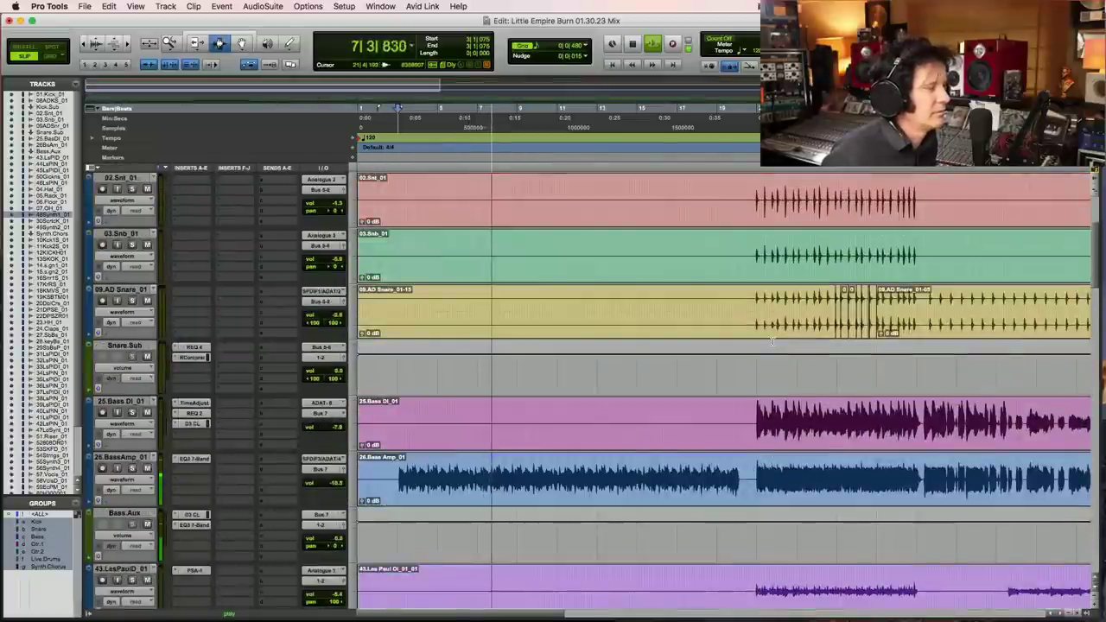
pyautogui.press('F5')
pyautogui.moveTo(712, 313); pyautogui.dragTo(1020, 307)
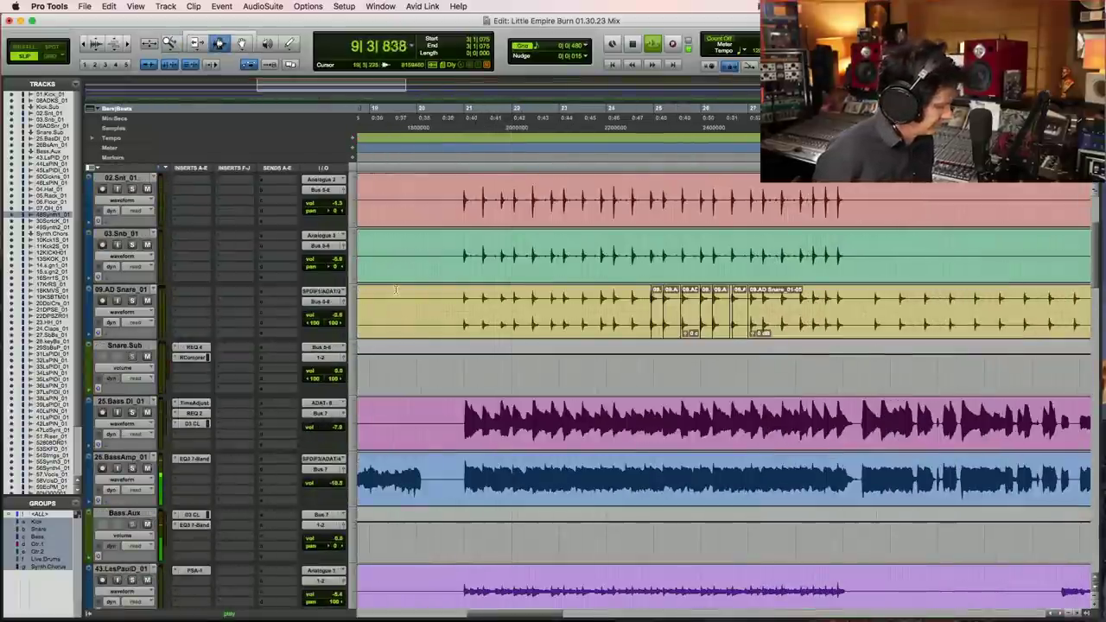
pyautogui.moveTo(459, 303); pyautogui.dragTo(848, 327)
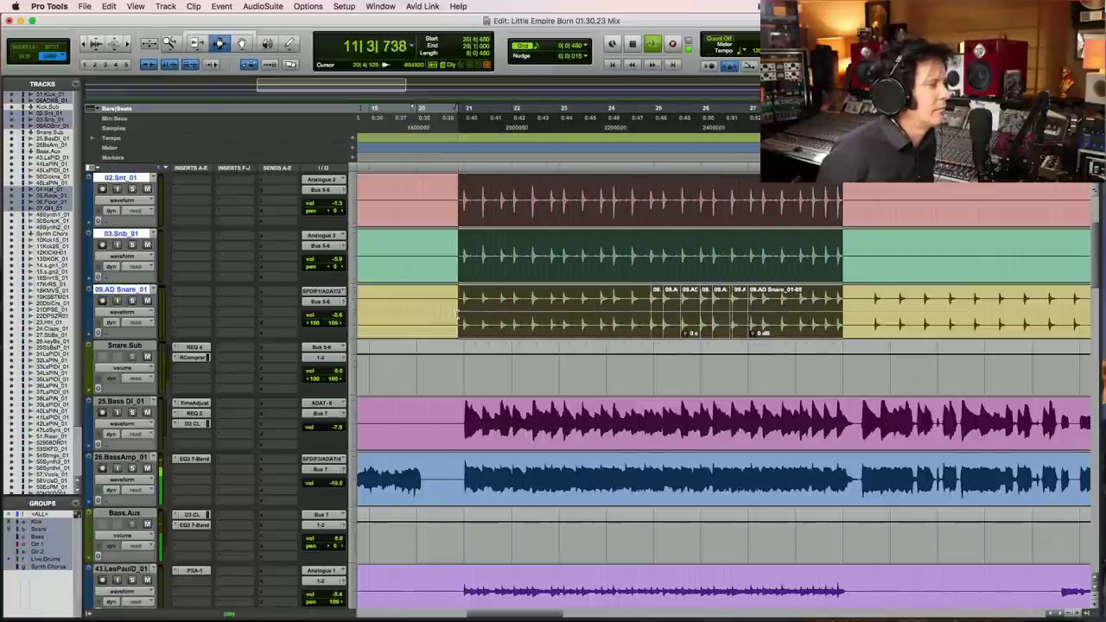
pyautogui.keyDown('shift'); pyautogui.click(463, 317); pyautogui.keyUp('shift')
pyautogui.press('space')
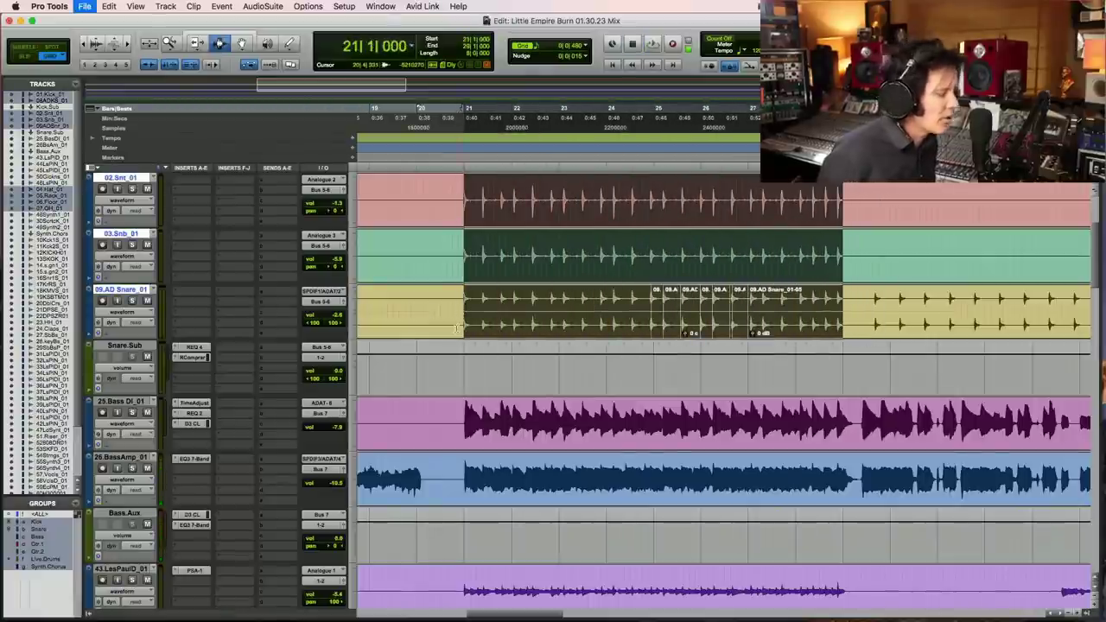
# Step: Find the key Bass track further down the session and play it from 2|3|000
pyautogui.press('super+bracketleft')
pyautogui.press('super+bracketleft')
pyautogui.press('super+bracketleft')
pyautogui.press('super+bracketleft')
pyautogui.press('super+bracketleft')
pyautogui.scroll(-4, 449, 365)
pyautogui.hotkey('ctrl', 'alt', 'Down')
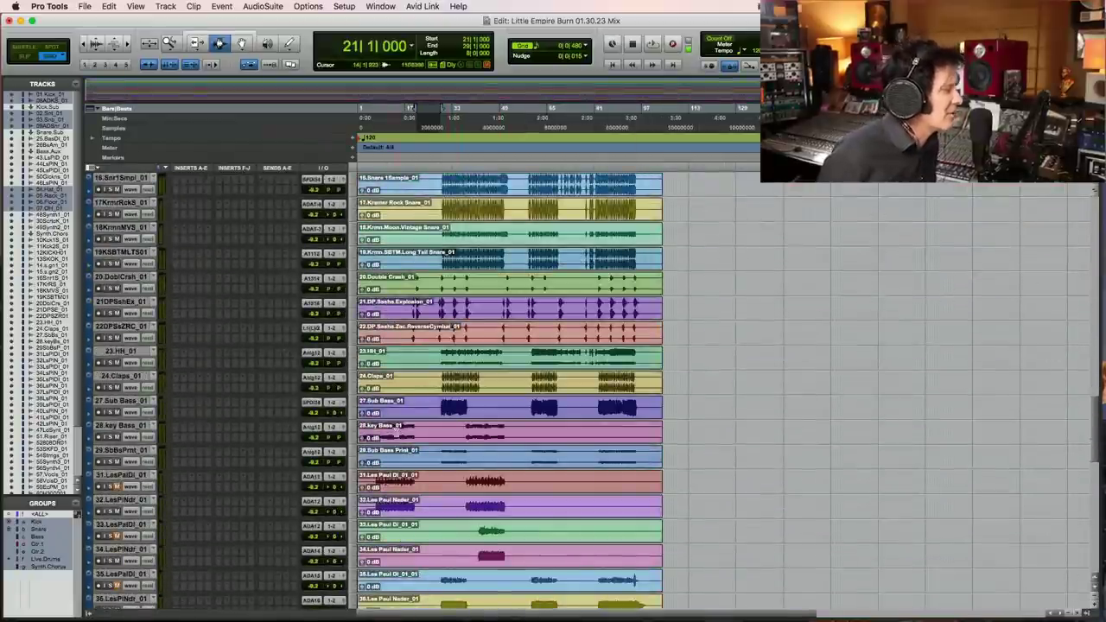
pyautogui.scroll(-3, 386, 408)
pyautogui.click(360, 361)
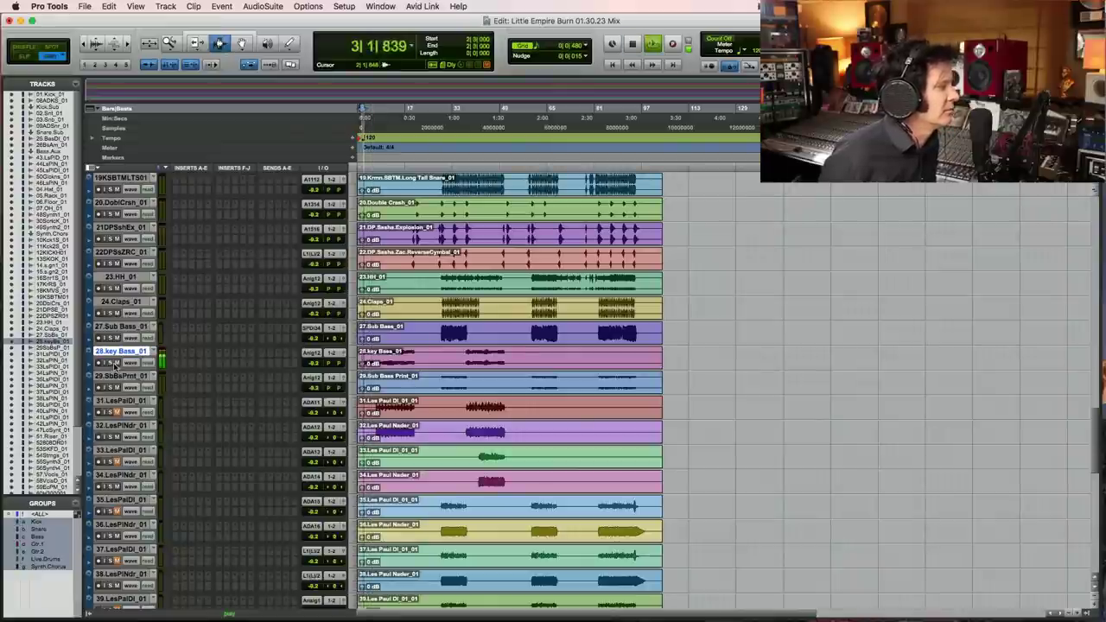
# Step: Solo the key Bass track, enlarge its track height, and audition it from 3|1|480
pyautogui.press('super+bracketright')
pyautogui.press('super+bracketright')
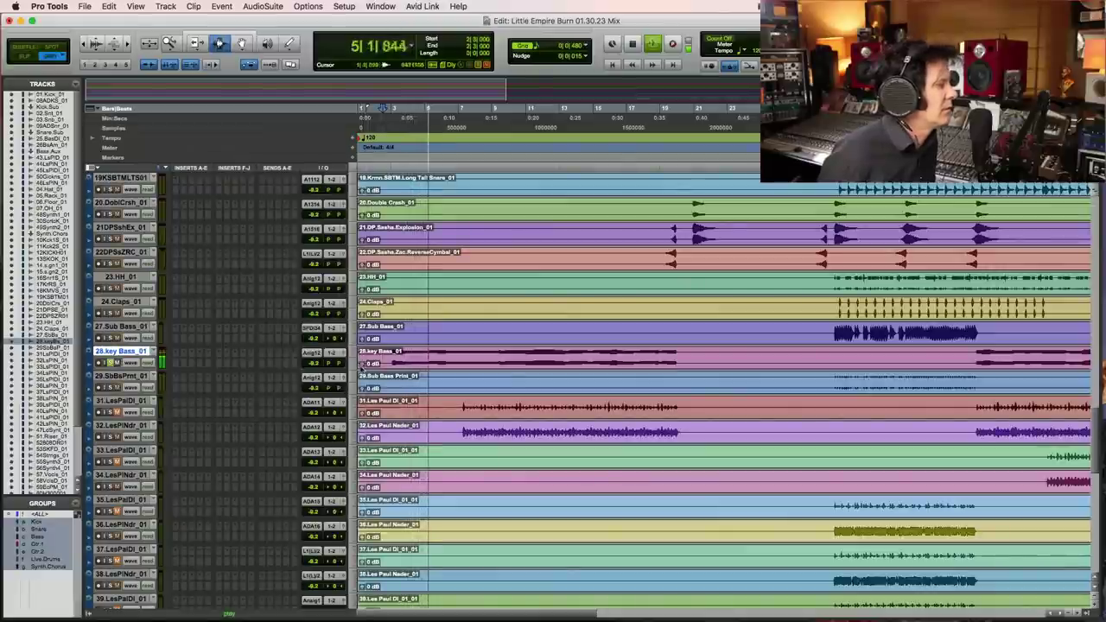
pyautogui.click(353, 361)
pyautogui.click(373, 378)
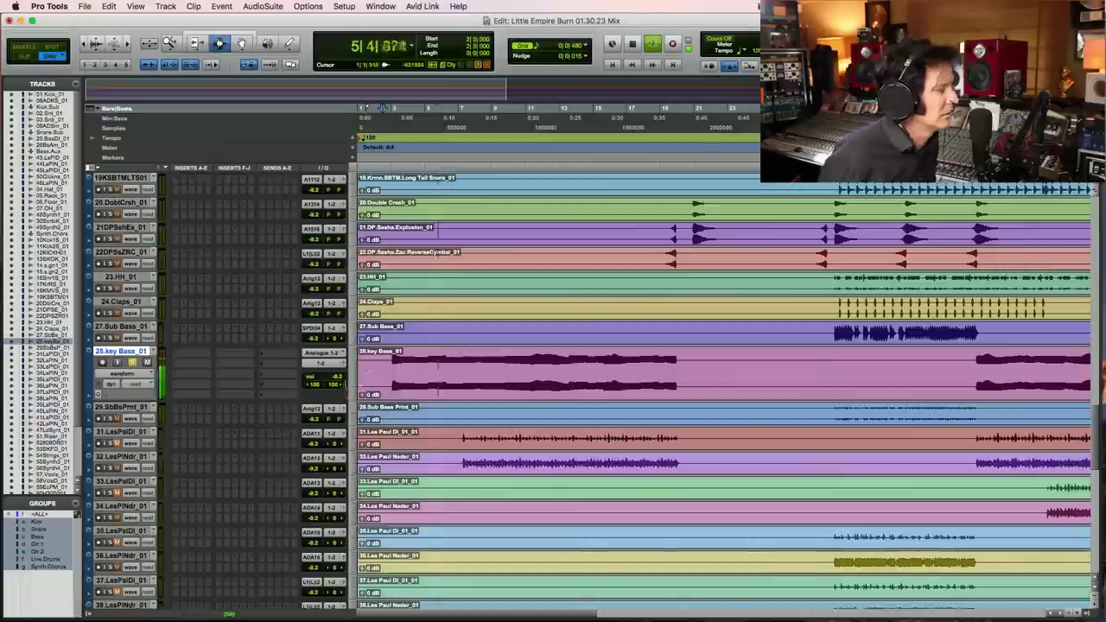
pyautogui.press('space')
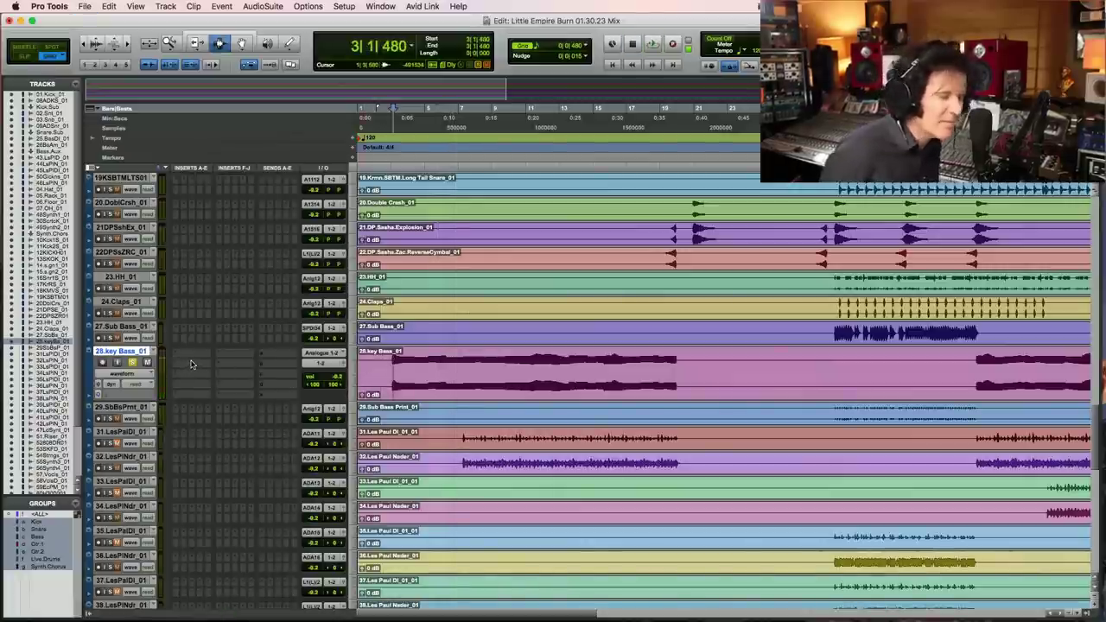
pyautogui.press('space')
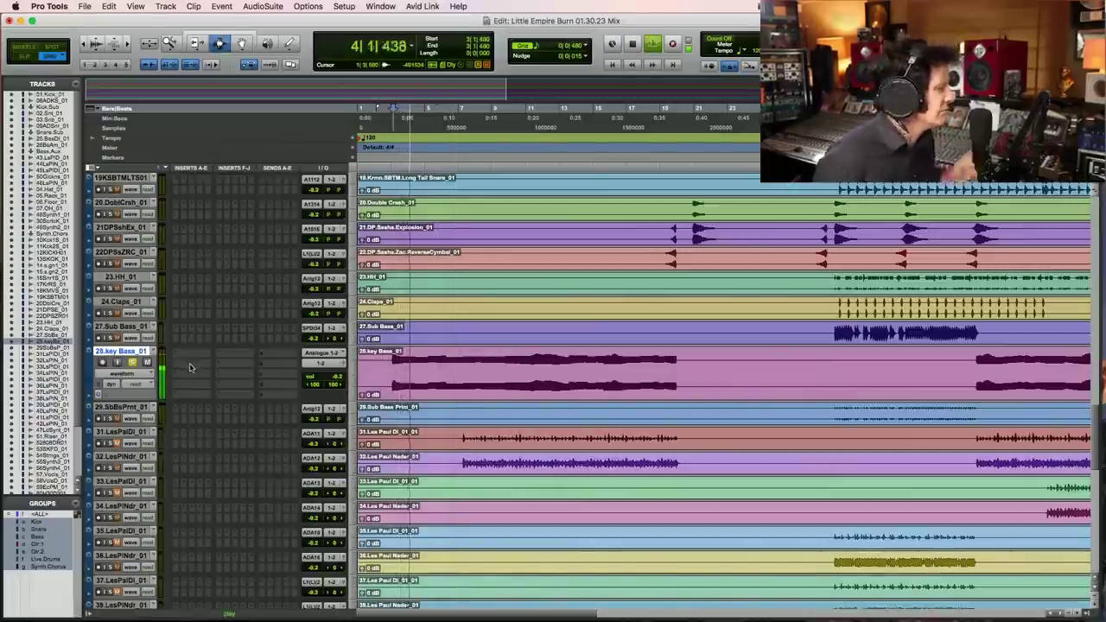
pyautogui.press('space')
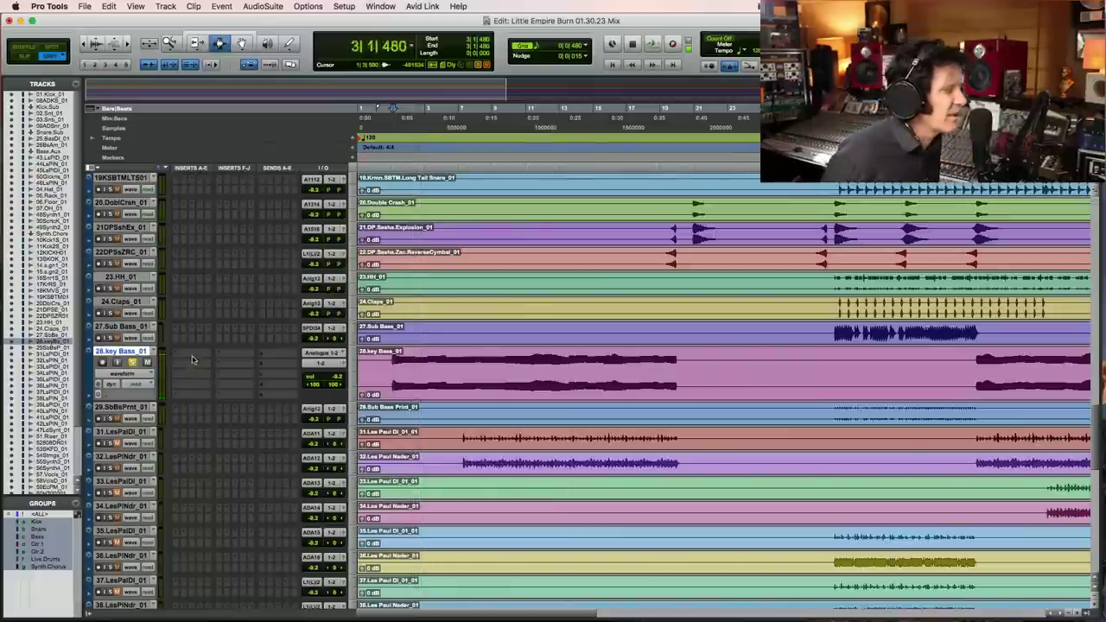
# Step: Insert the stereo SansAmp PSA-1 harmonic plug-in on the key Bass track and move its window clear of the transport controls
pyautogui.click(192, 355)
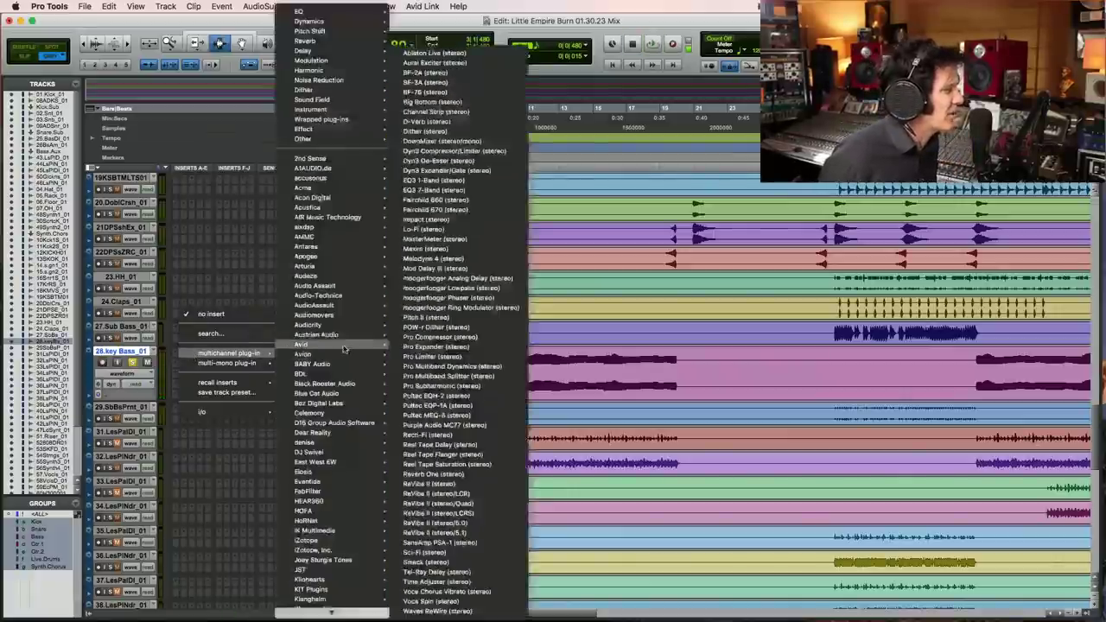
pyautogui.moveTo(259, 353)
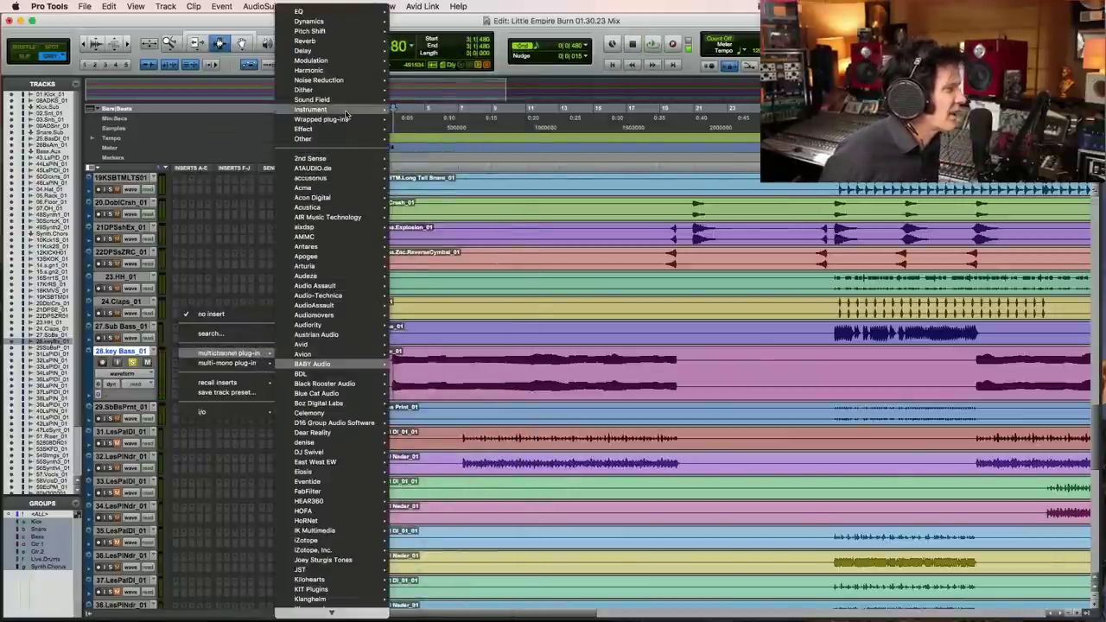
pyautogui.moveTo(343, 130)
pyautogui.moveTo(308, 483)
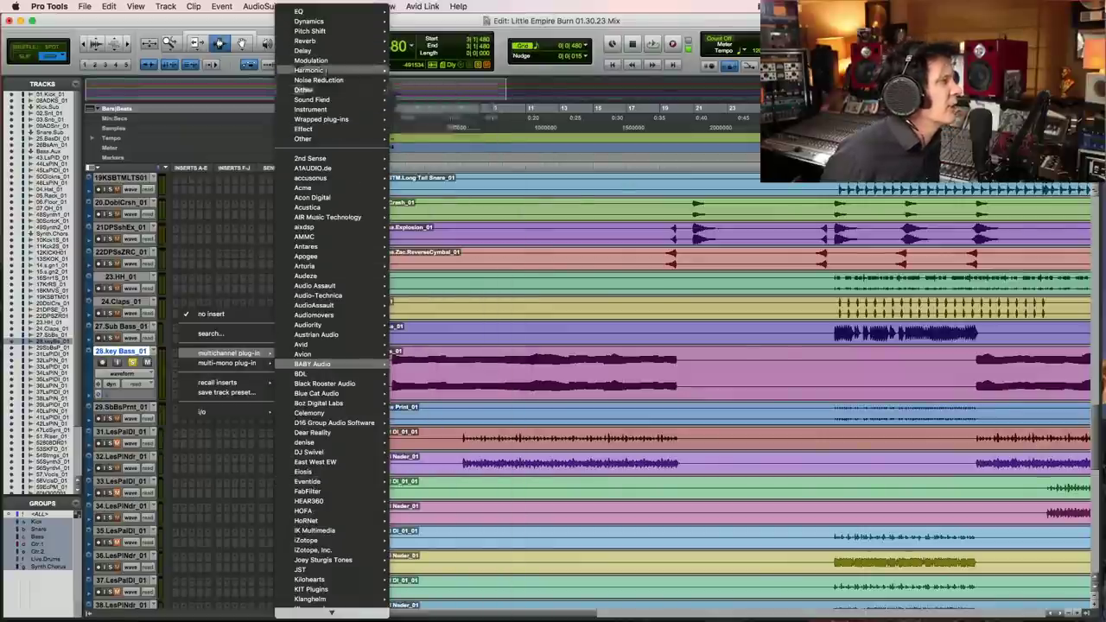
pyautogui.moveTo(326, 71)
pyautogui.scroll(-5, 481, 385)
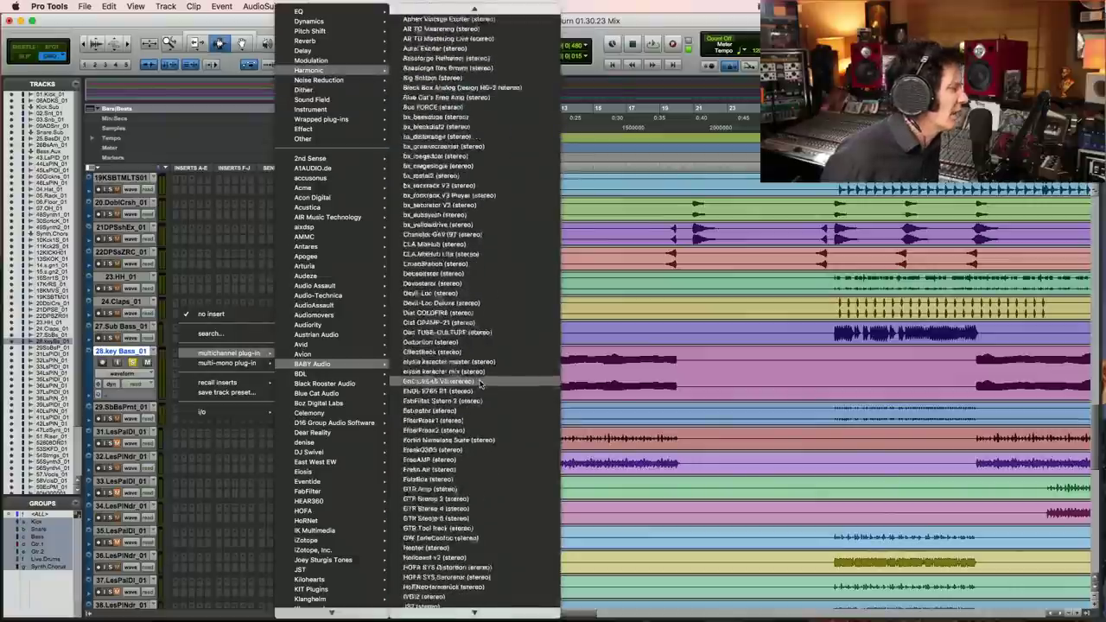
pyautogui.scroll(-12, 481, 384)
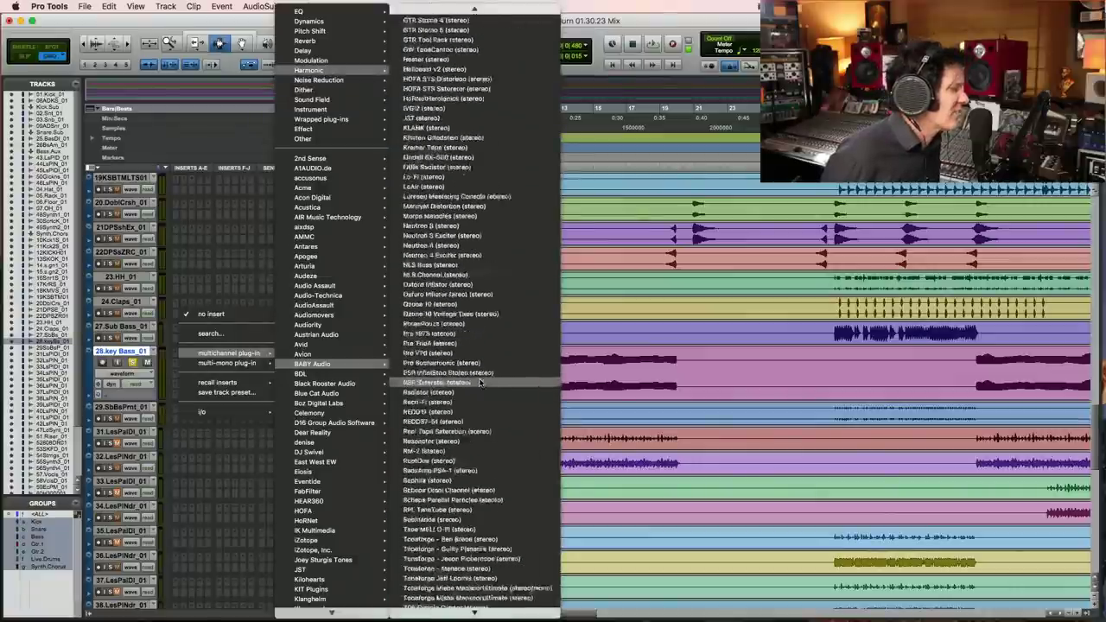
pyautogui.click(466, 471)
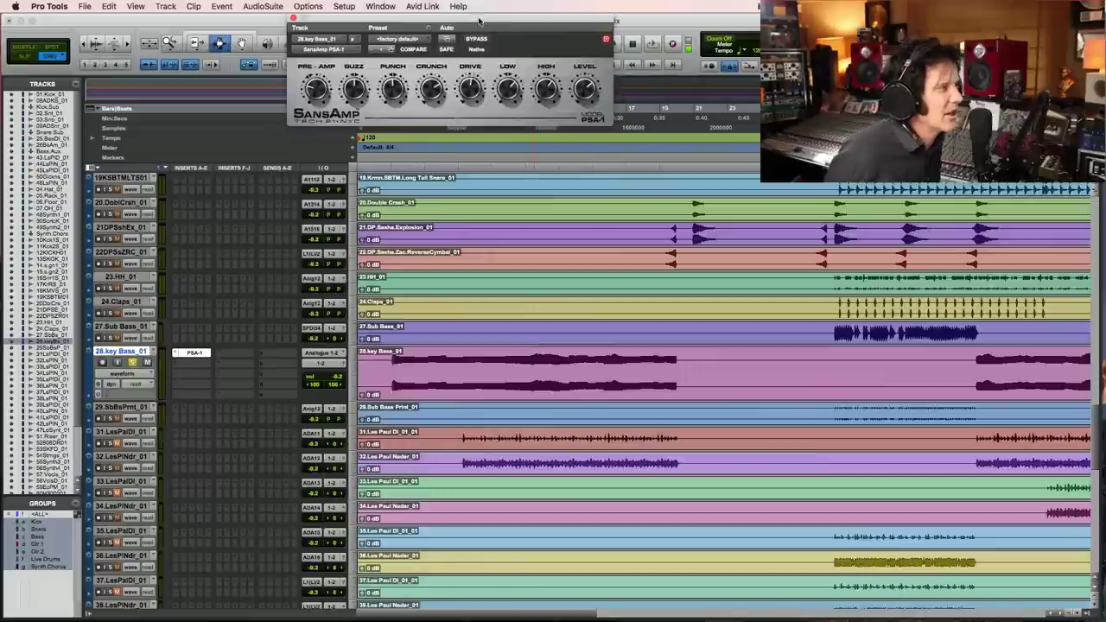
pyautogui.moveTo(479, 21); pyautogui.dragTo(514, 169)
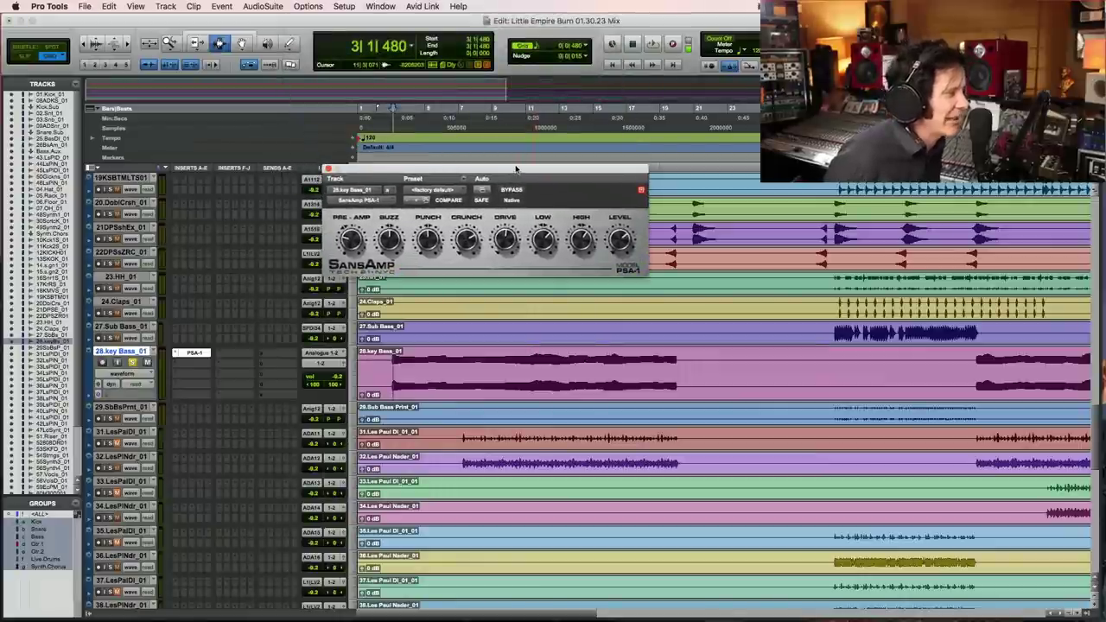
# Step: Audition the key Bass track from 3|1|480 while adjusting the SansAmp PSA-1 distortion controls
pyautogui.press('space')
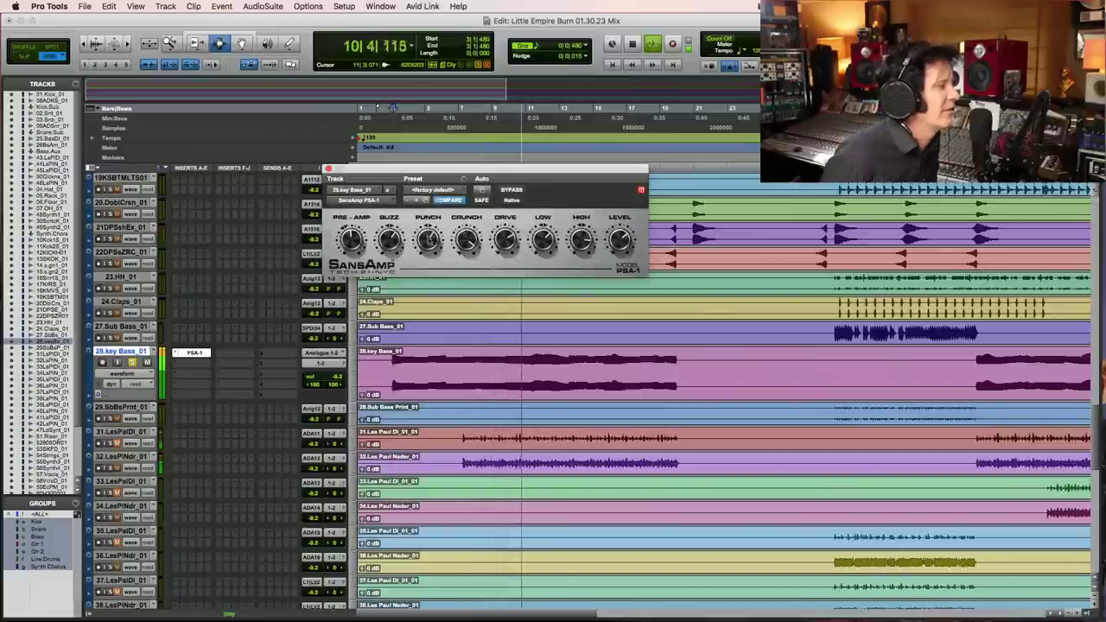
pyautogui.press('space')
pyautogui.press('space')
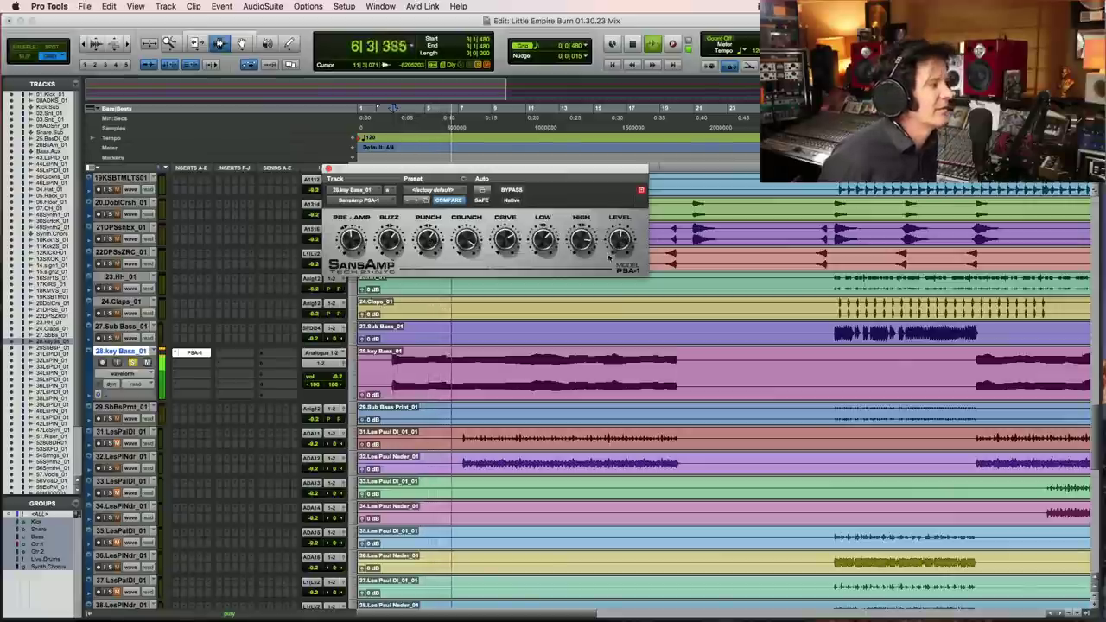
pyautogui.scroll(4, 320, 365)
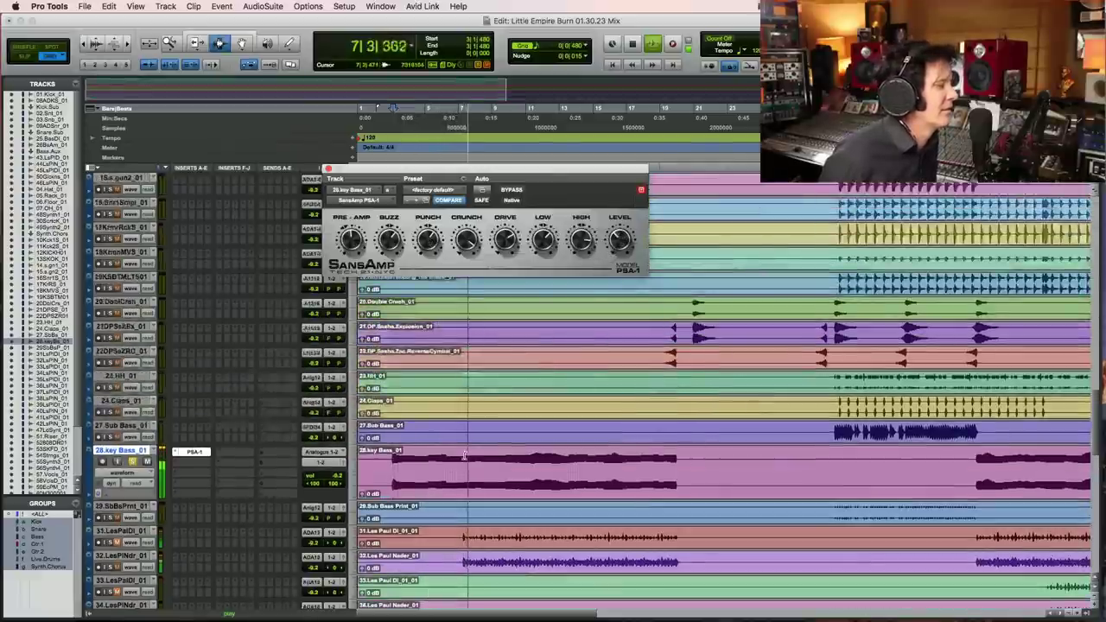
pyautogui.press('space')
# Step: Solo the Synth 1 track alongside key Bass and balance the SansAmp Level control while both play from 3|1|480
pyautogui.scroll(-10, 320, 365)
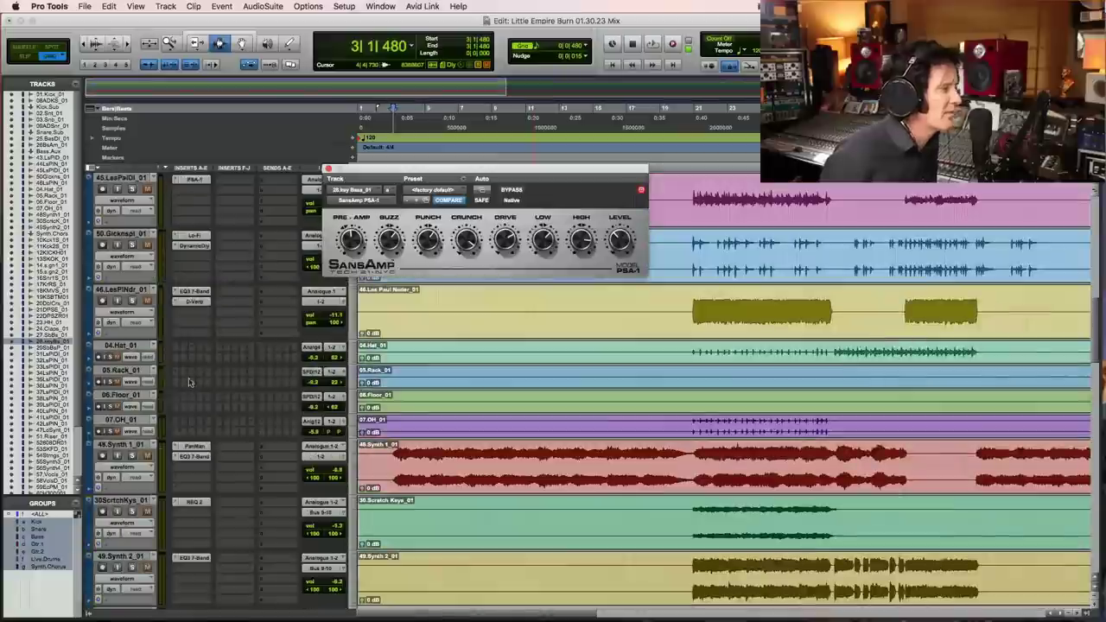
pyautogui.press('space')
pyautogui.press('space')
pyautogui.press('space')
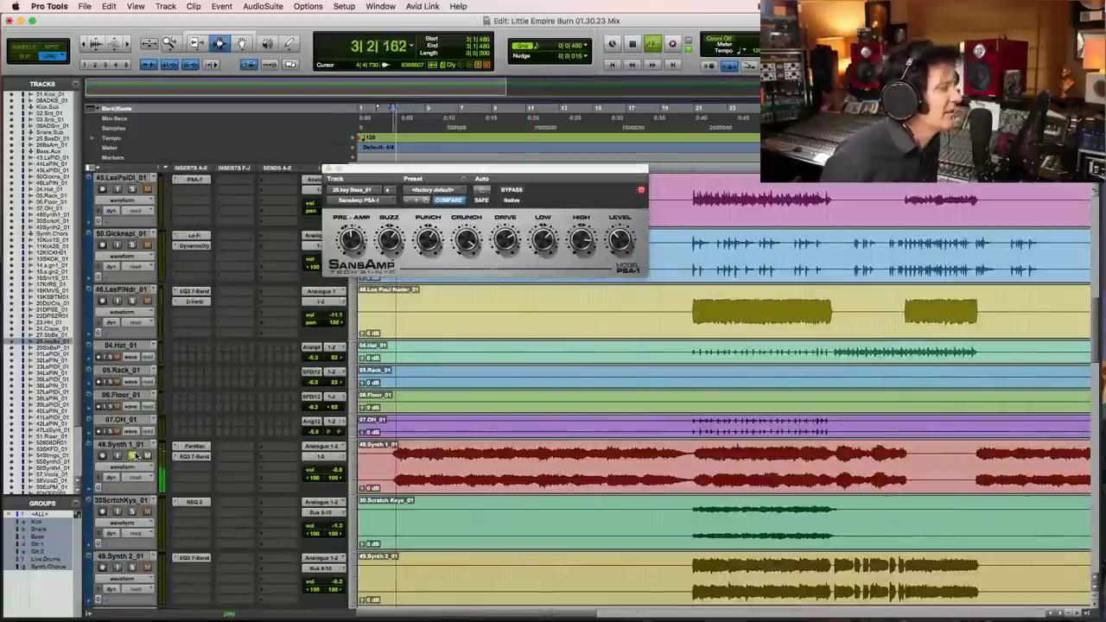
pyautogui.click(620, 239)
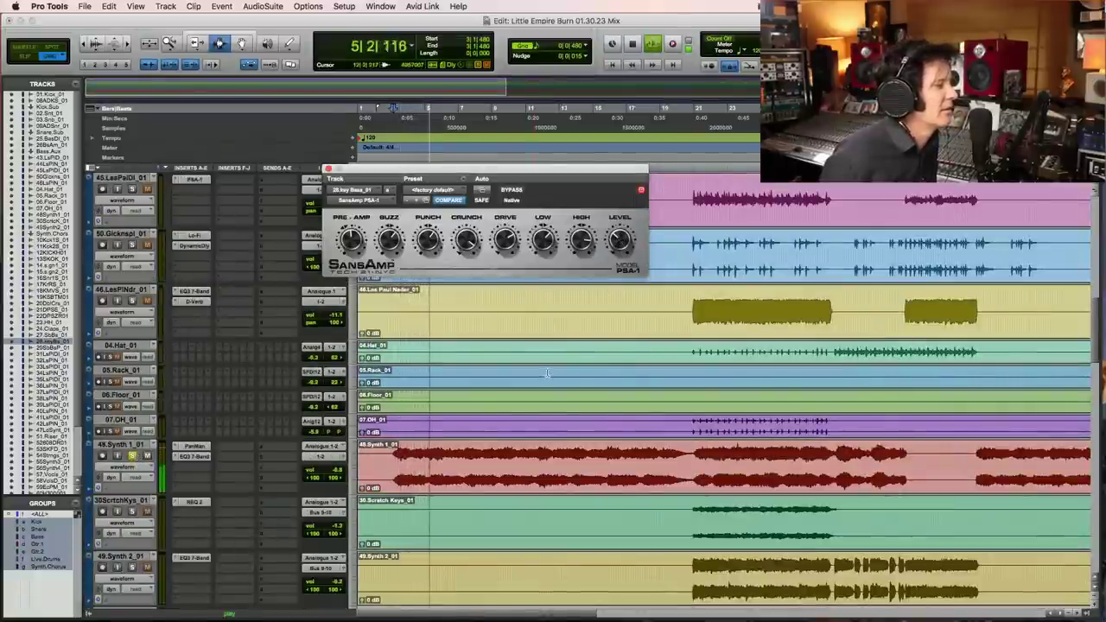
pyautogui.scroll(-15, 546, 373)
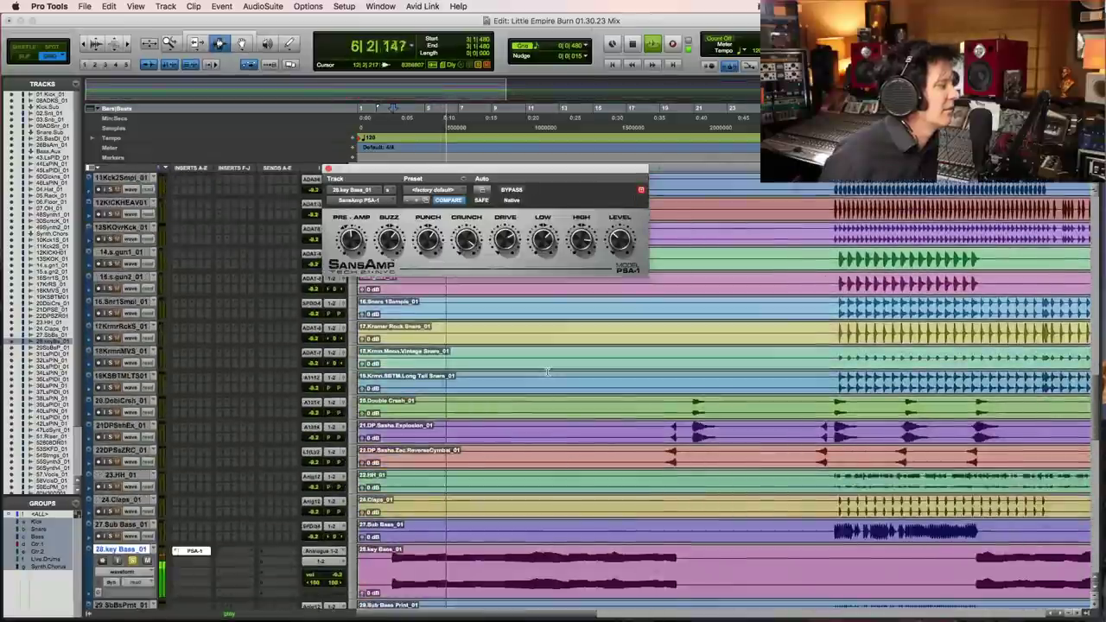
pyautogui.scroll(-3, 546, 371)
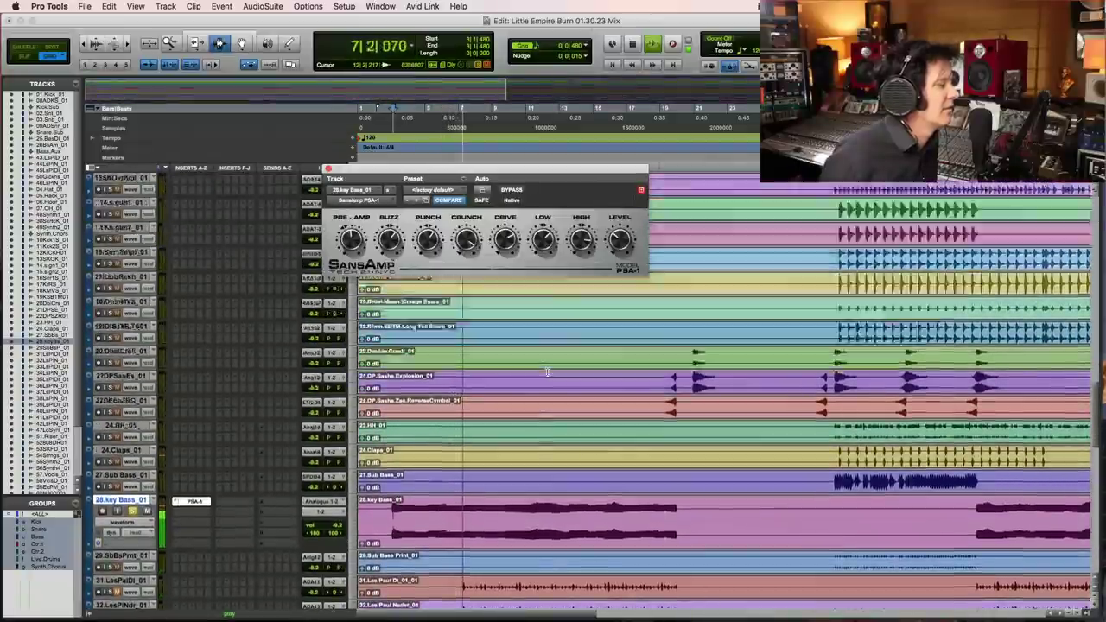
pyautogui.scroll(-10, 547, 372)
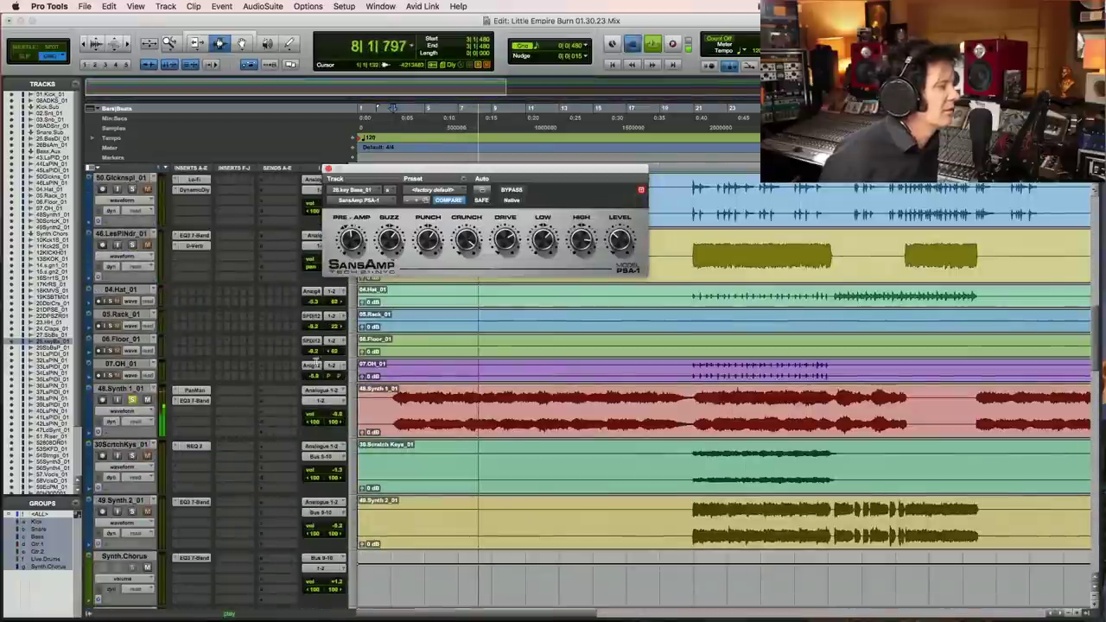
pyautogui.press('space')
# Step: Solo the grouped Bass DI and Bass Amp tracks and audition them with the synth parts from 3|1|480
pyautogui.scroll(5, 455, 390)
pyautogui.scroll(3, 456, 389)
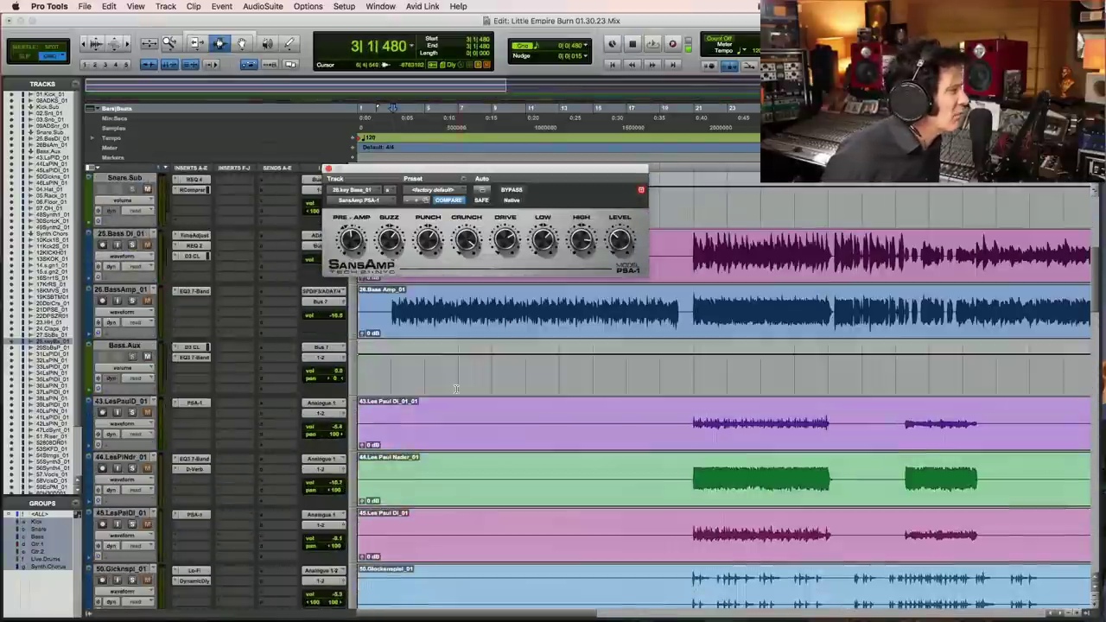
pyautogui.press('space')
pyautogui.click(134, 302)
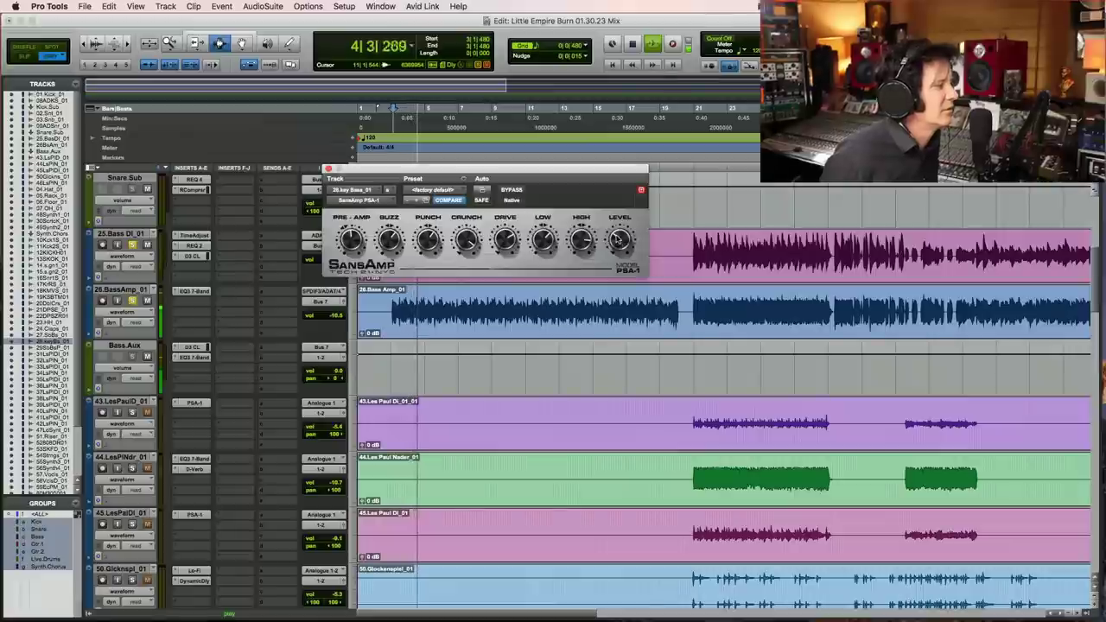
pyautogui.press('space')
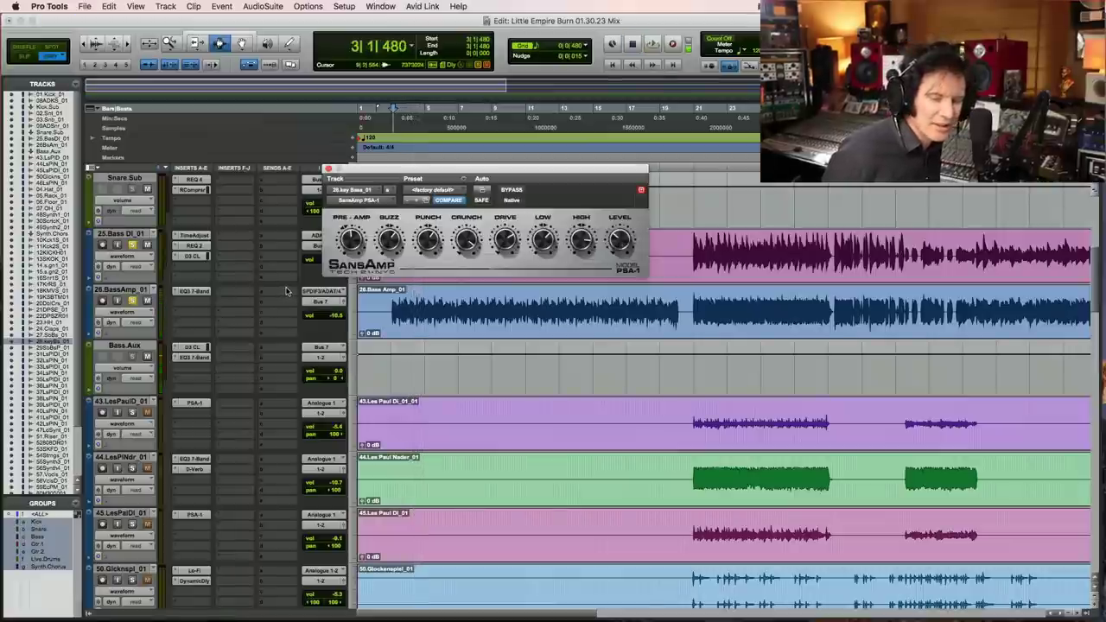
pyautogui.press('space')
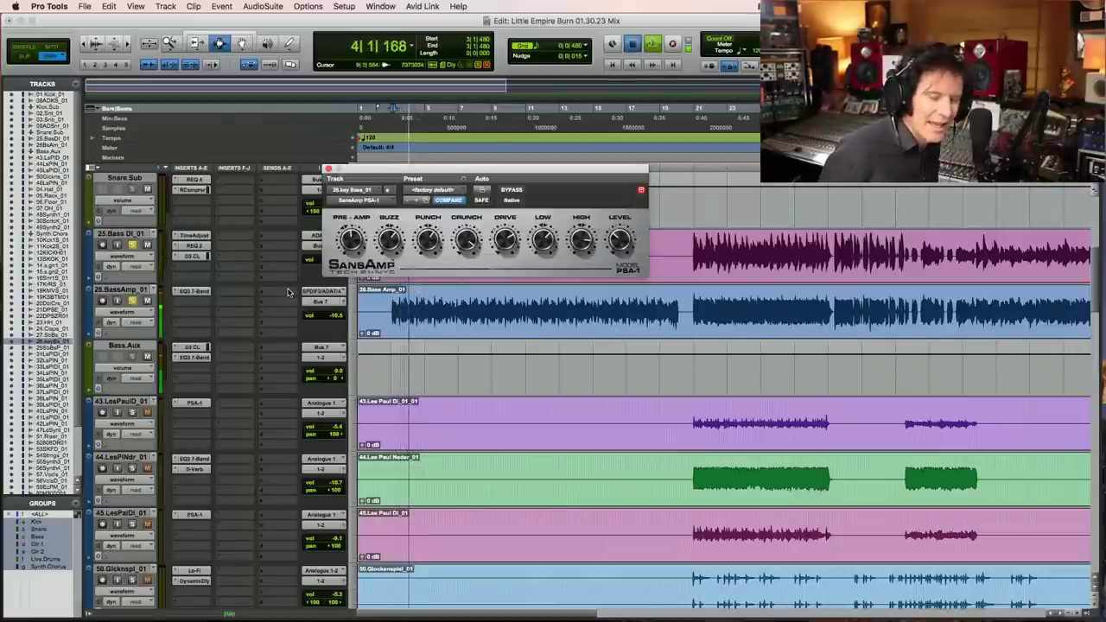
pyautogui.press('space')
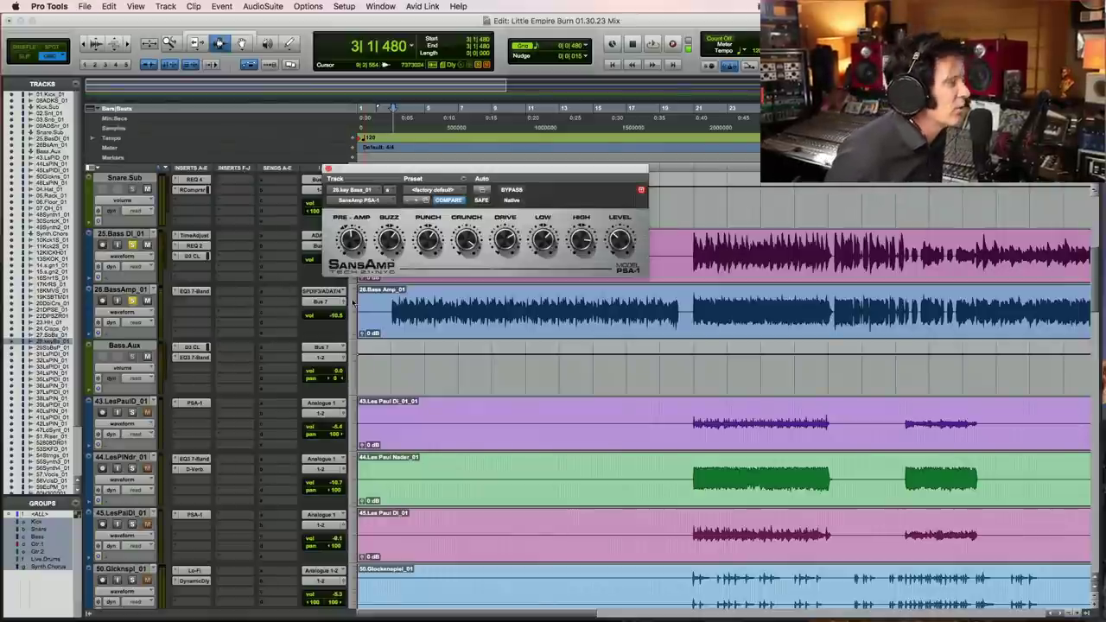
# Step: Play the soloed bass and synth parts from 3|1|000, at the start of the Bass Amp clip
pyautogui.click(391, 304)
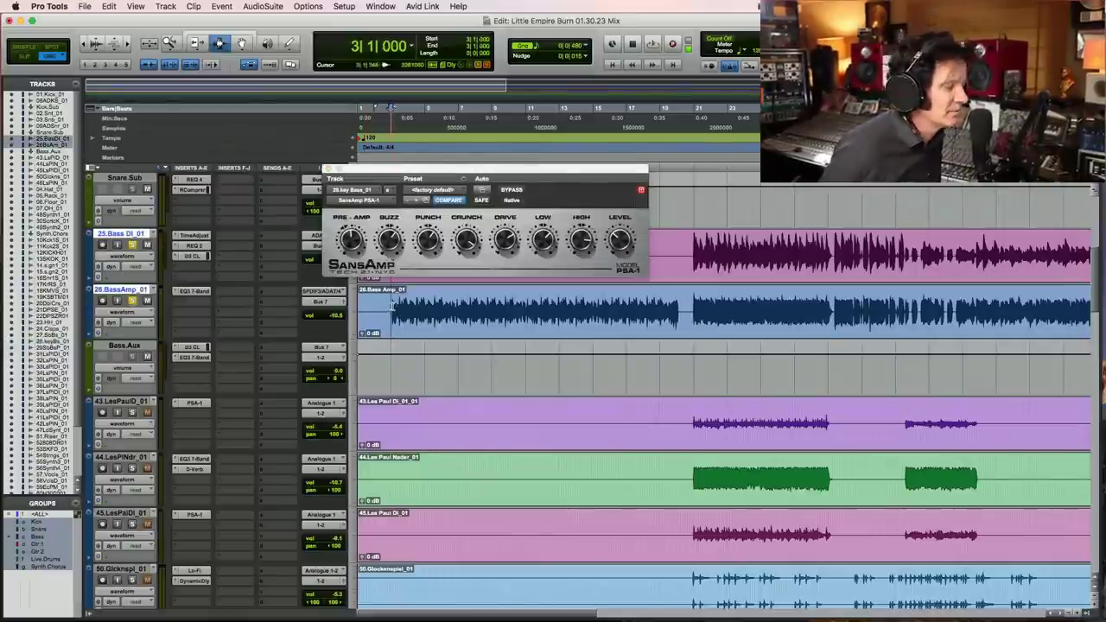
pyautogui.press('space')
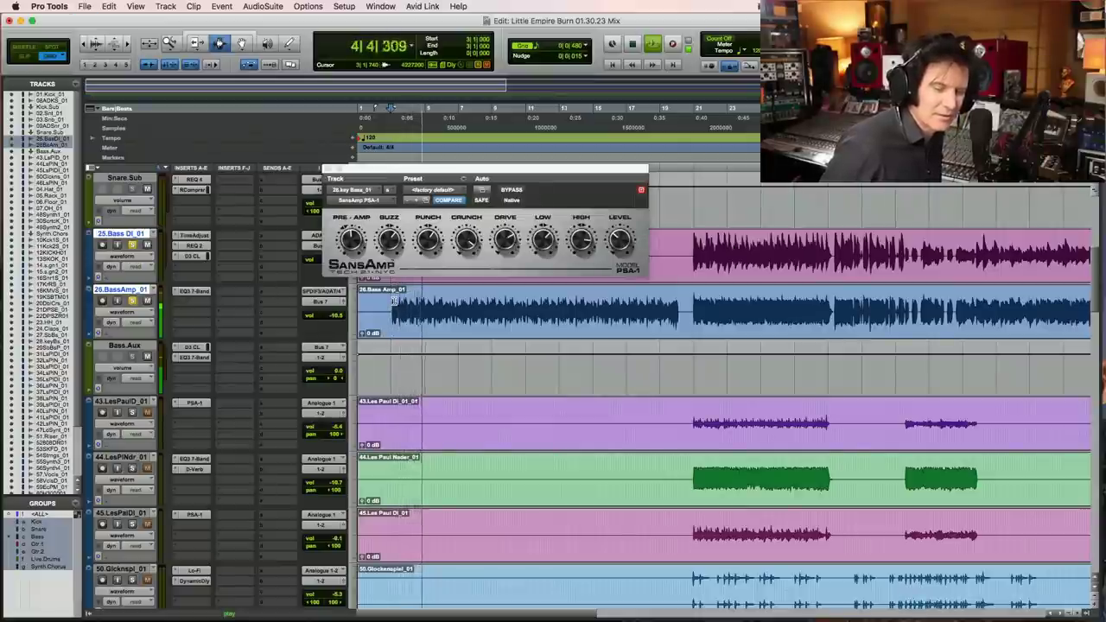
pyautogui.press('space')
# Step: Save the session and play the intro with all solos cleared while adjusting the SansAmp Crunch control
pyautogui.press('super+s')
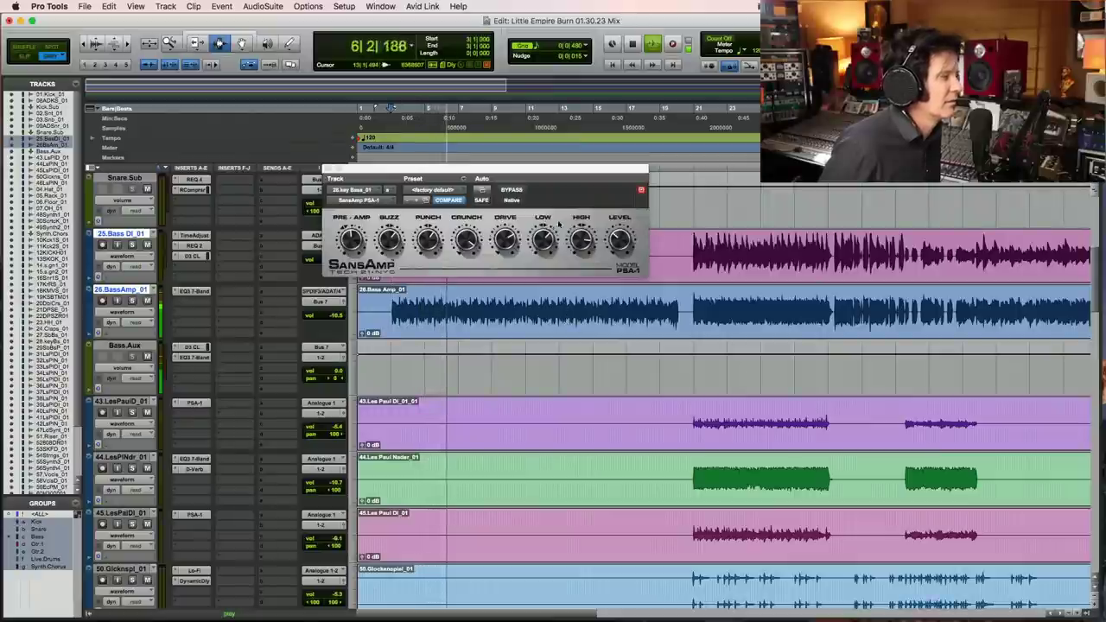
pyautogui.click(465, 243)
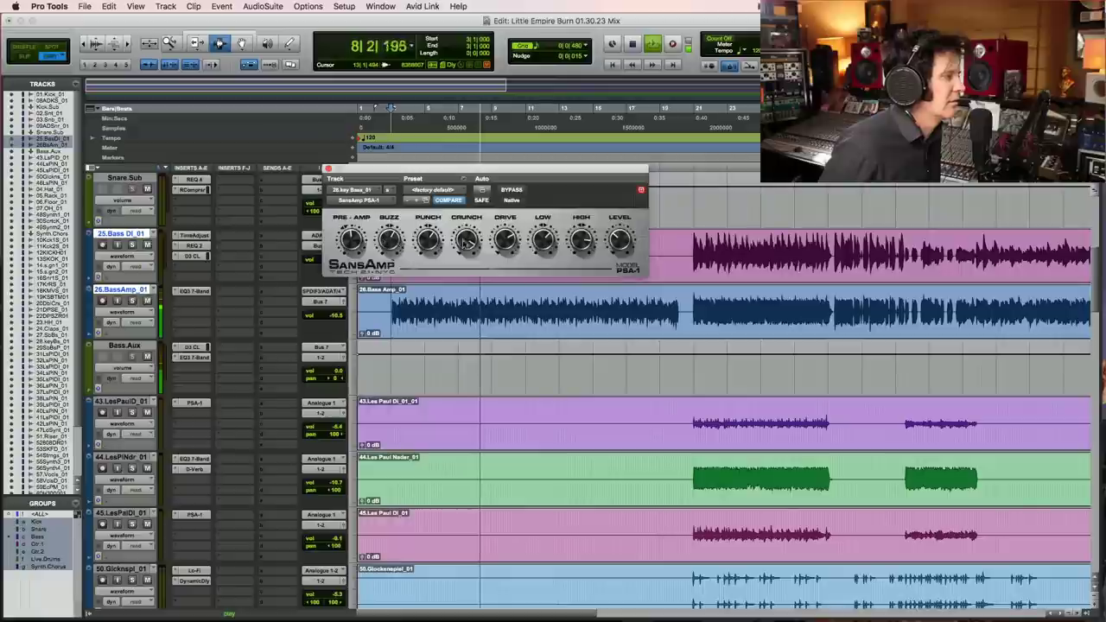
pyautogui.press('space')
# Step: Play from 7|1|480 with track 32 Les Paul Nader soloed, and enlarge its track height
pyautogui.scroll(10, 529, 458)
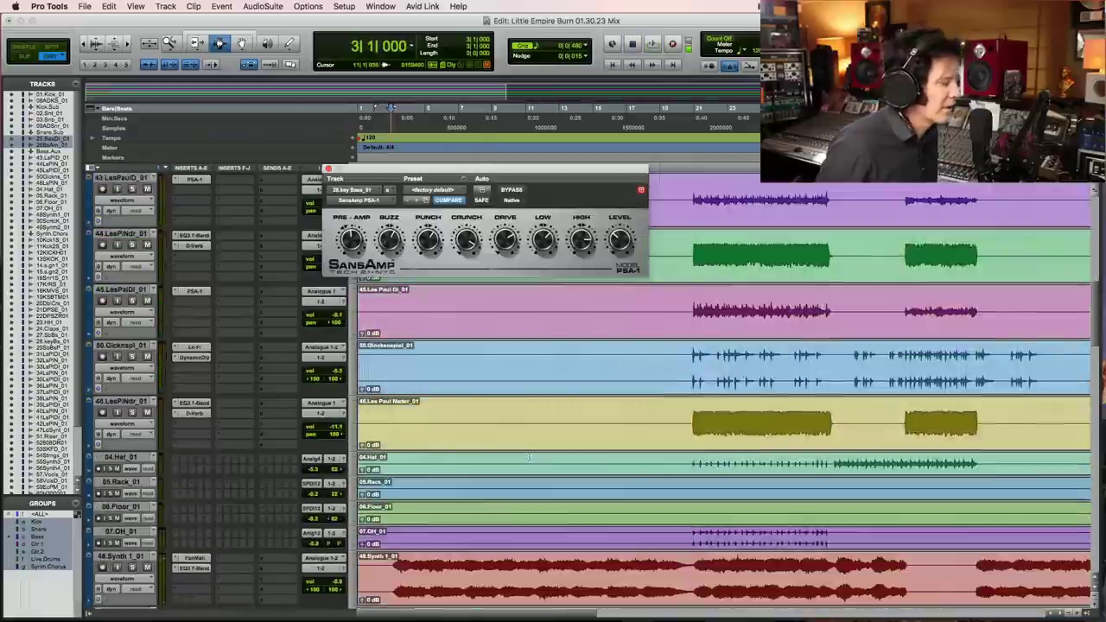
pyautogui.scroll(-6, 529, 458)
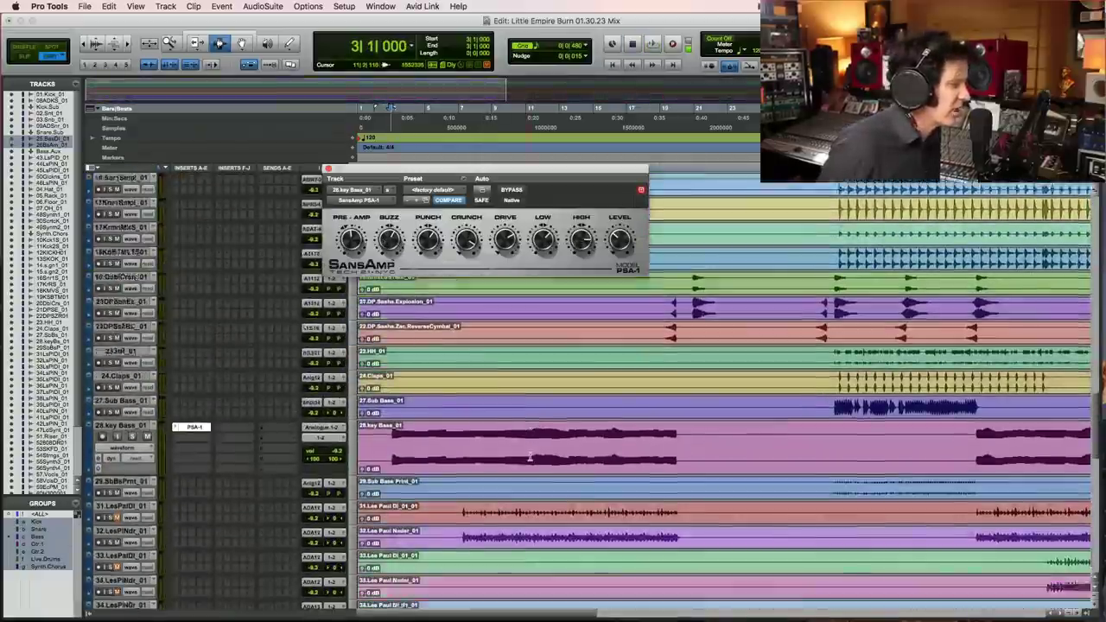
pyautogui.click(460, 460)
pyautogui.press('space')
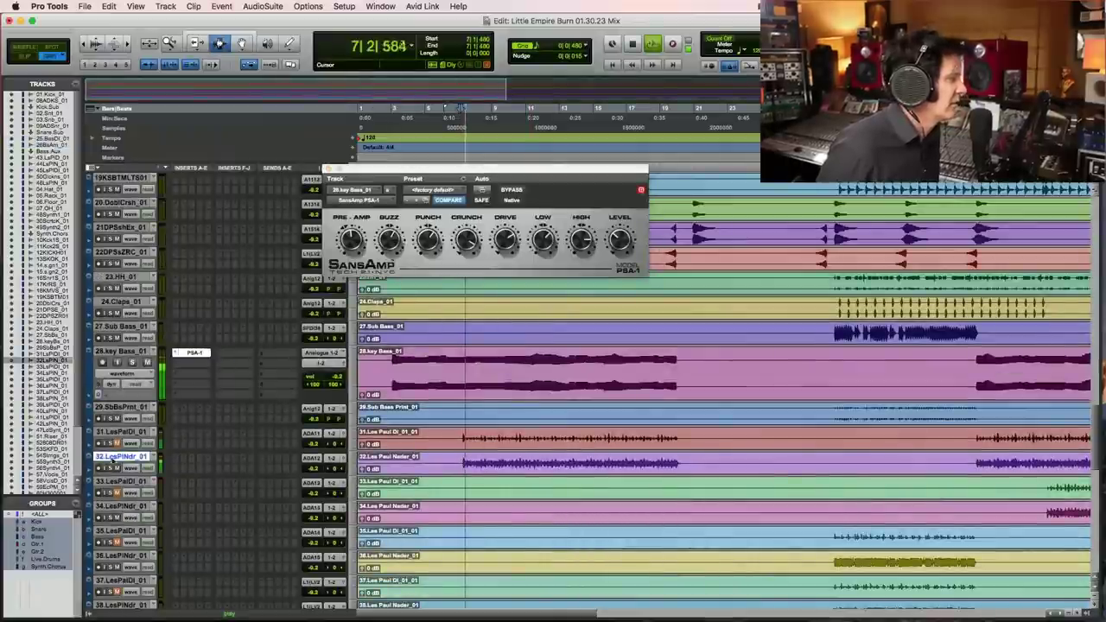
pyautogui.click(354, 458)
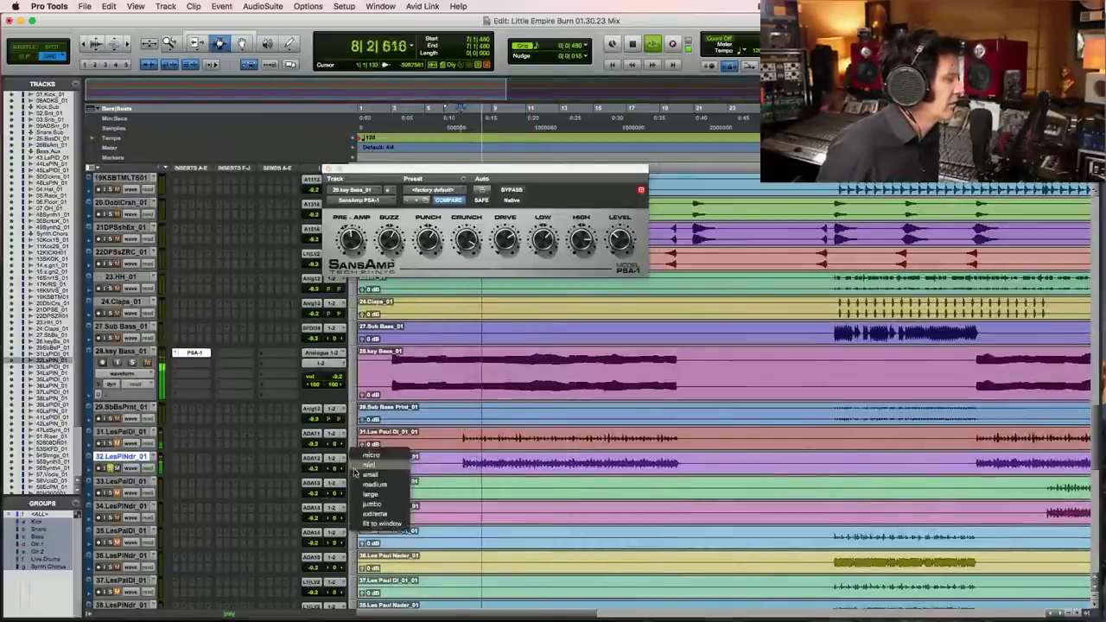
pyautogui.click(373, 489)
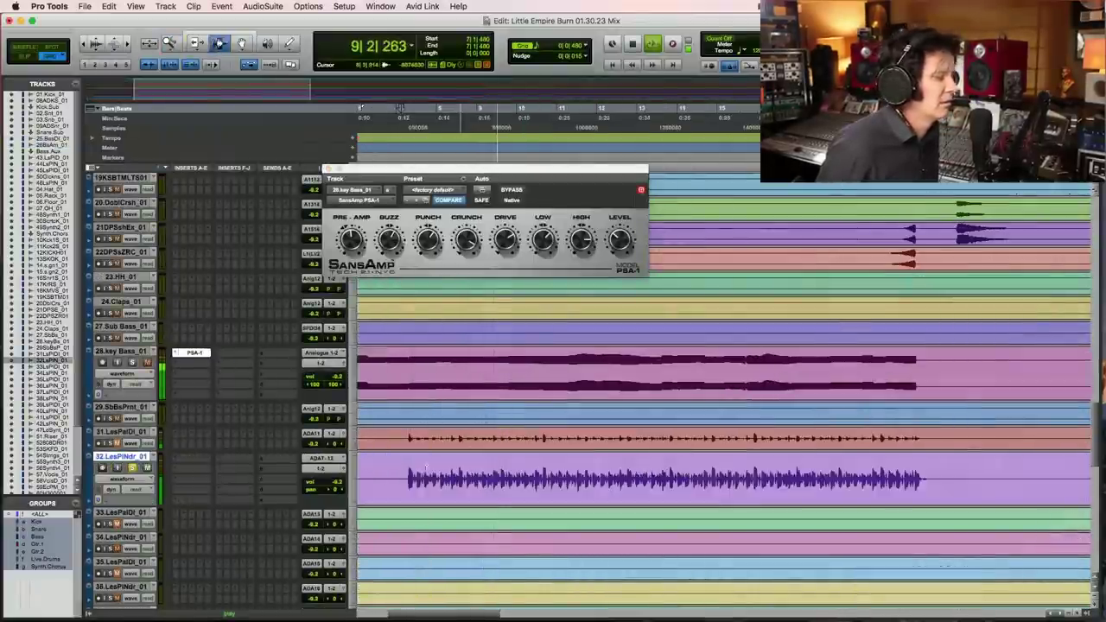
# Step: Select the intro guitar part on track 32 Les Paul Nader from 7|2|000 to 20|2|480 and stop playback
pyautogui.press('t')
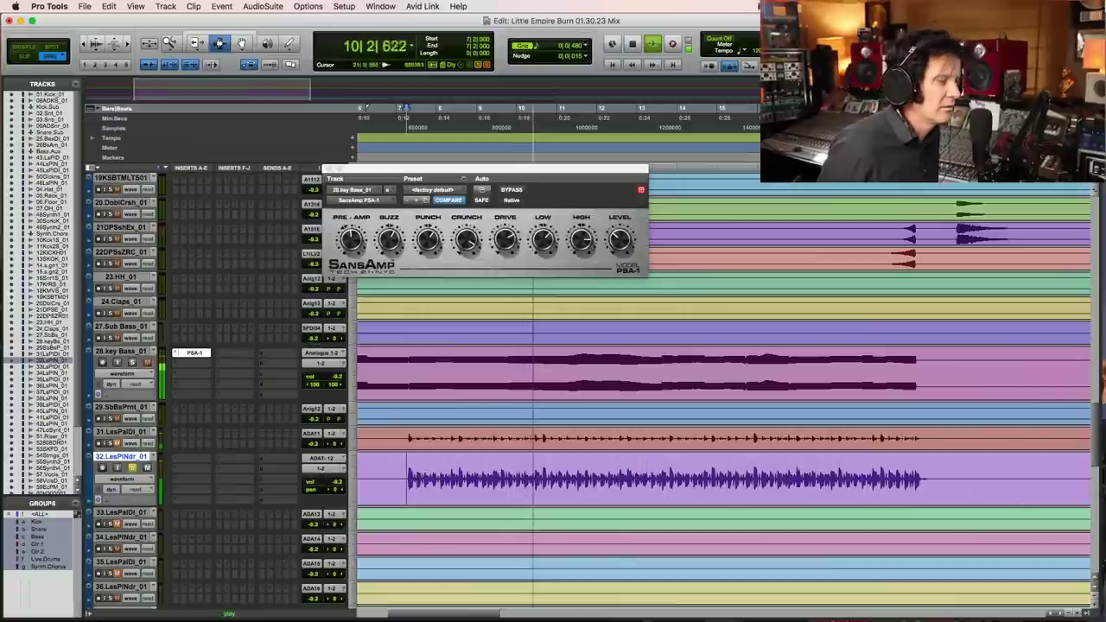
pyautogui.click(518, 493)
pyautogui.press('space')
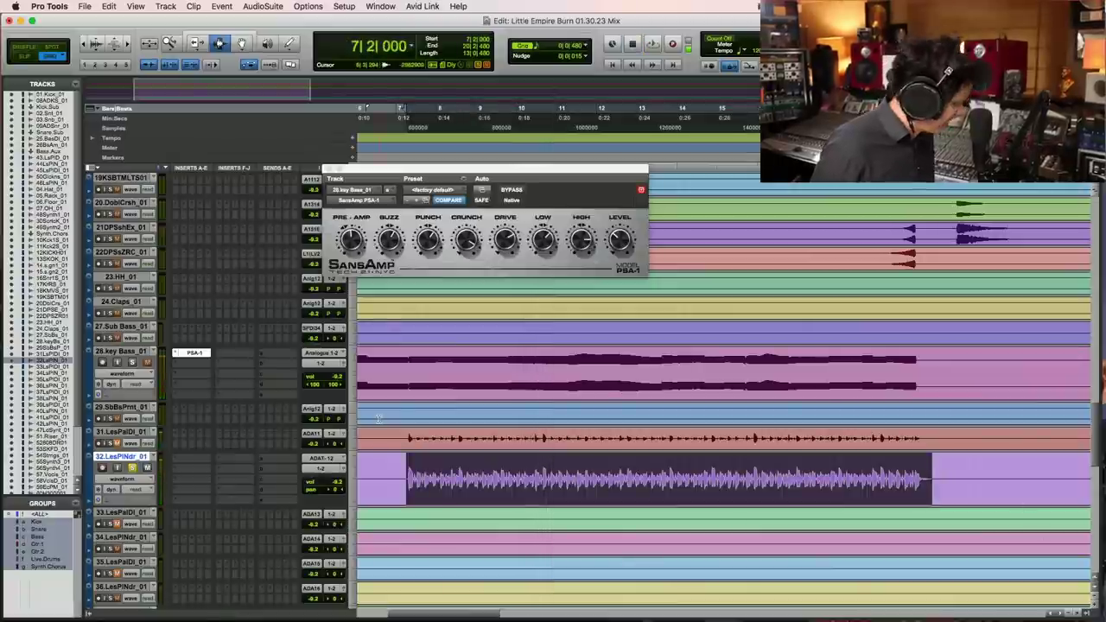
pyautogui.press('r')
pyautogui.press('r')
pyautogui.press('r')
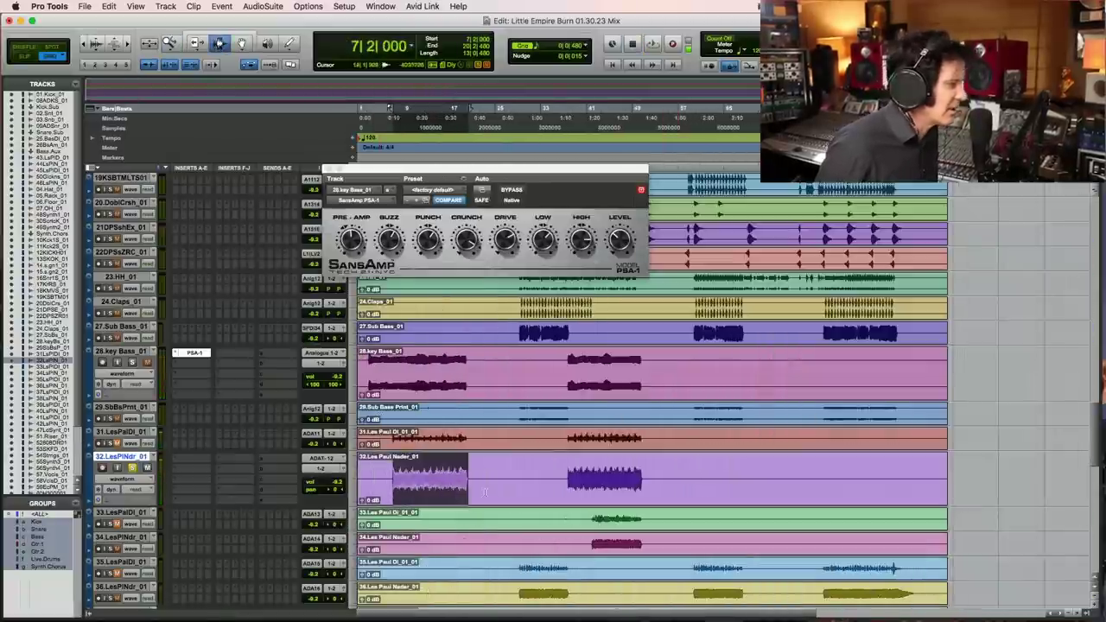
pyautogui.press('t')
pyautogui.press('t')
# Step: Enlarge track 31 Les Paul DI, solo it in place of track 32, and audition it from 7|2|000
pyautogui.click(354, 450)
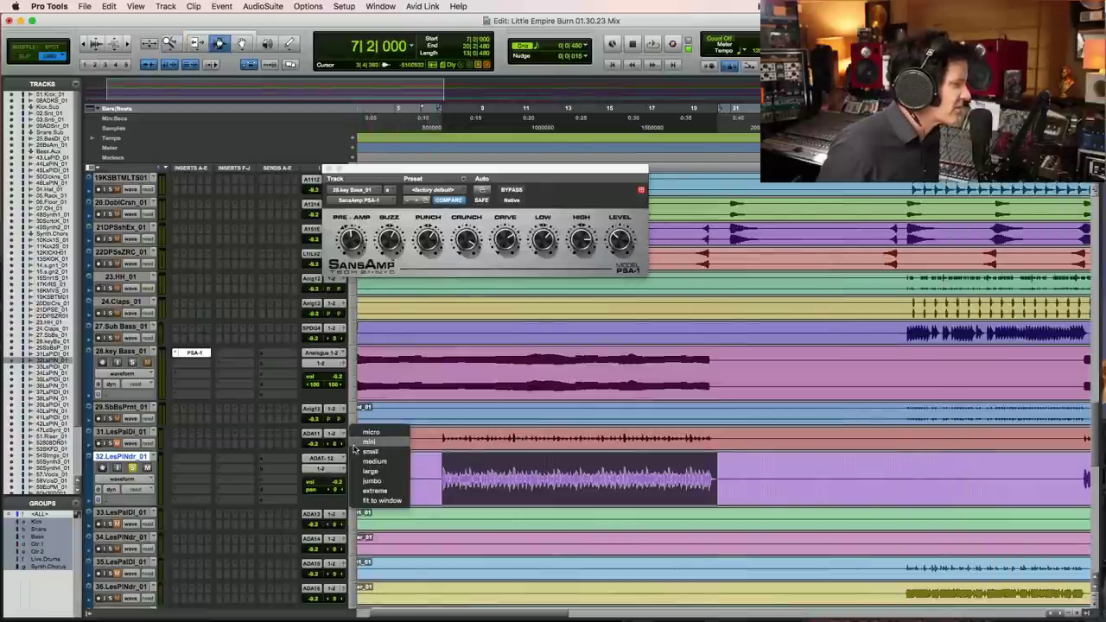
pyautogui.click(380, 472)
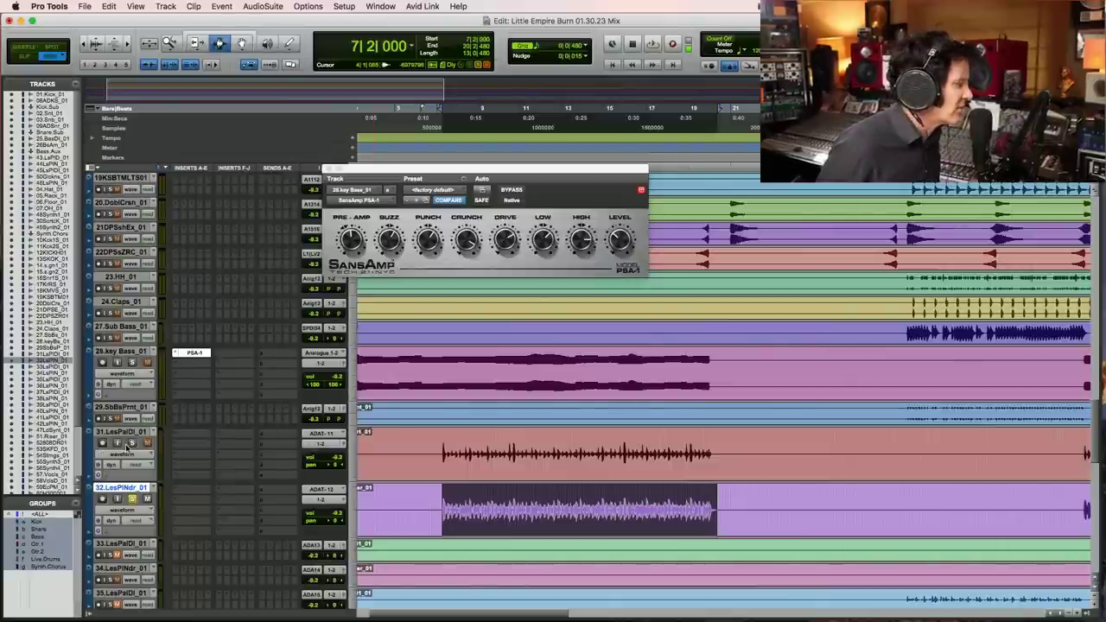
pyautogui.press('space')
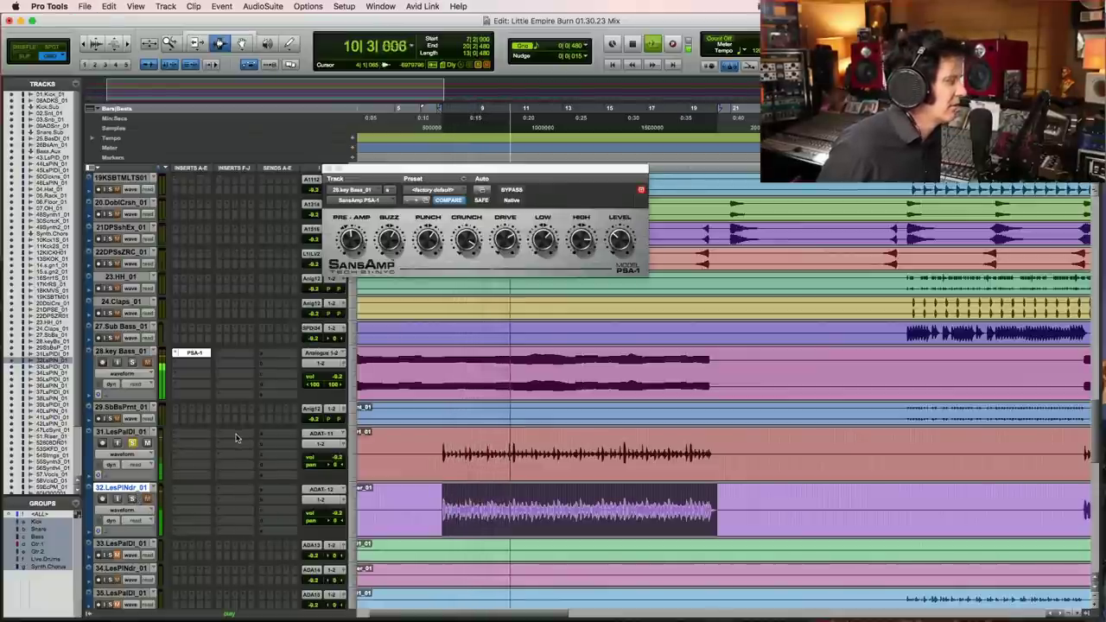
pyautogui.press('space')
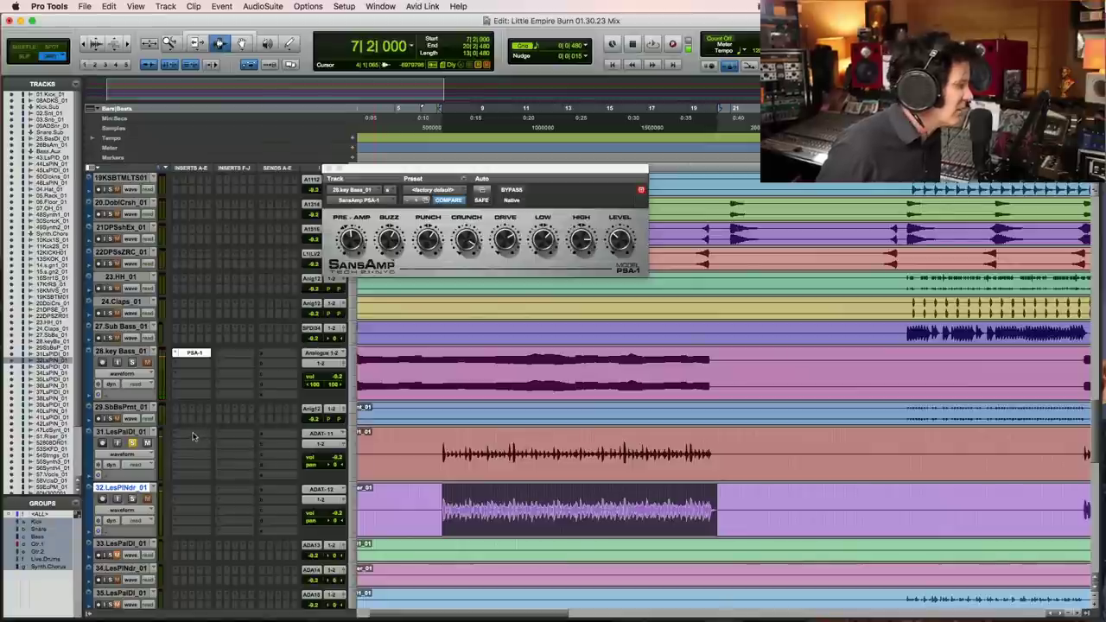
# Step: Insert the mono Compressor plug-in in the first insert slot of track 31 Les Paul DI
pyautogui.click(192, 436)
pyautogui.moveTo(211, 434)
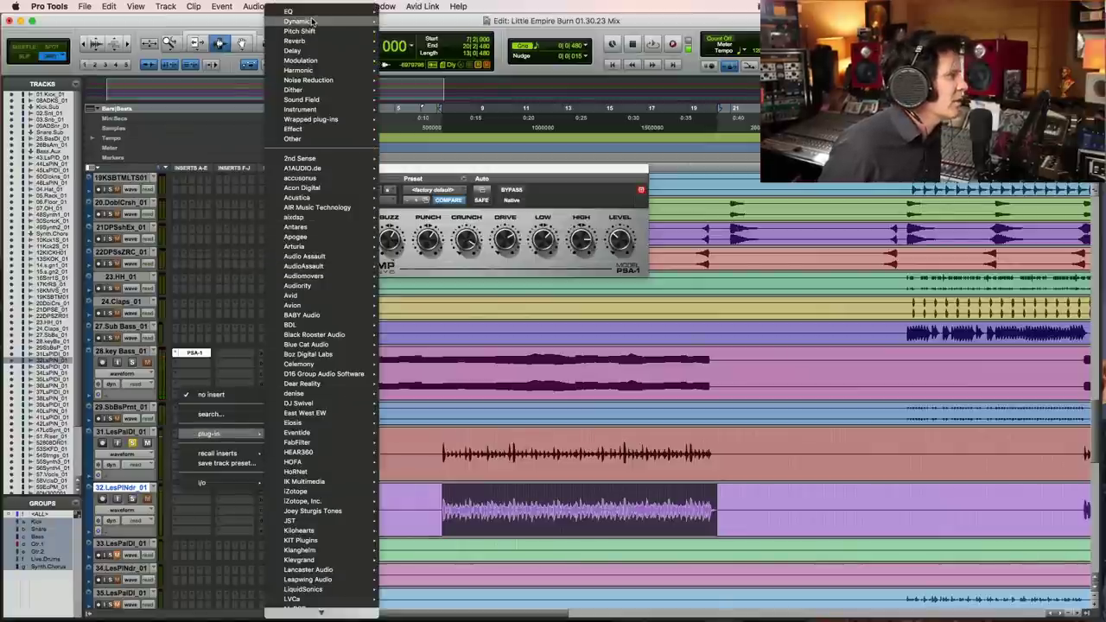
pyautogui.moveTo(313, 21)
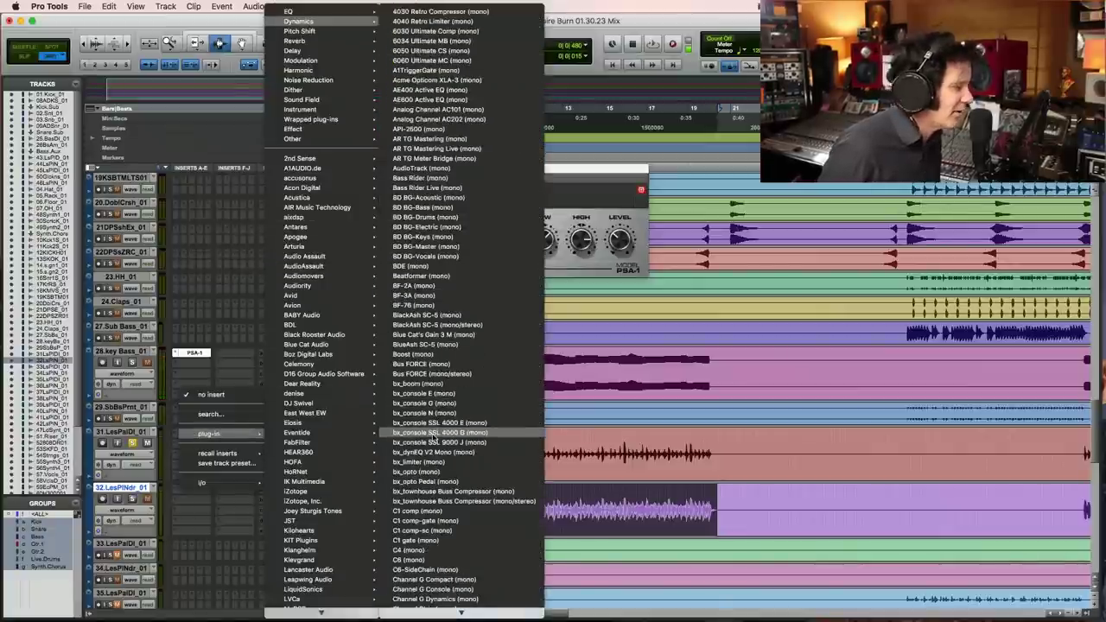
pyautogui.scroll(-5, 432, 436)
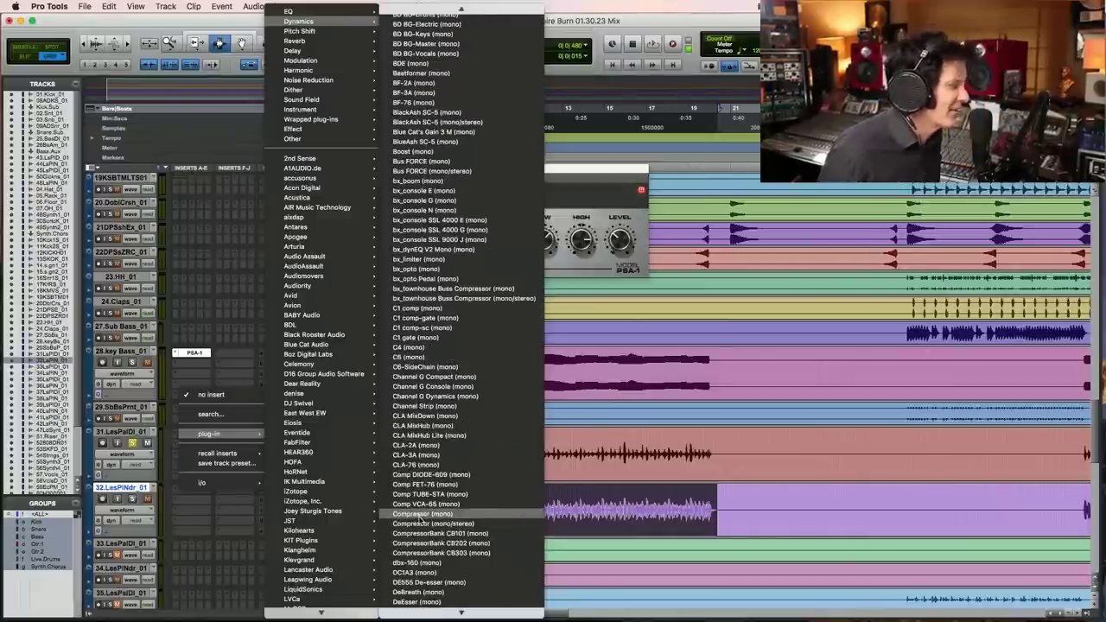
pyautogui.click(603, 186)
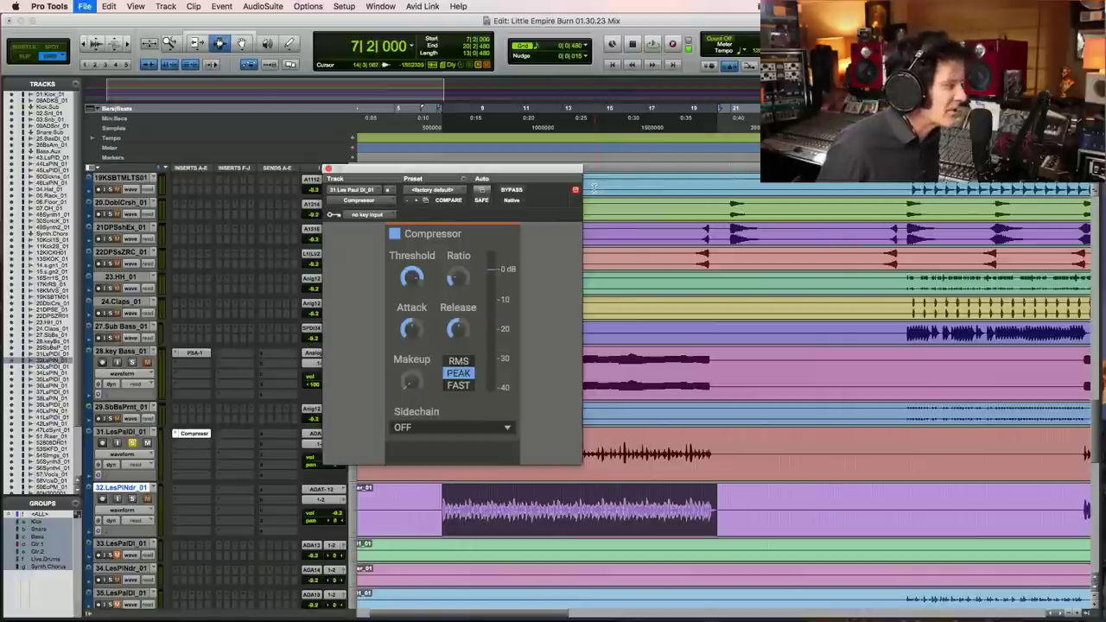
# Step: Lower the Compressor's threshold and raise its makeup gain while the Les Paul DI plays, close its window and stop playback
pyautogui.press('space')
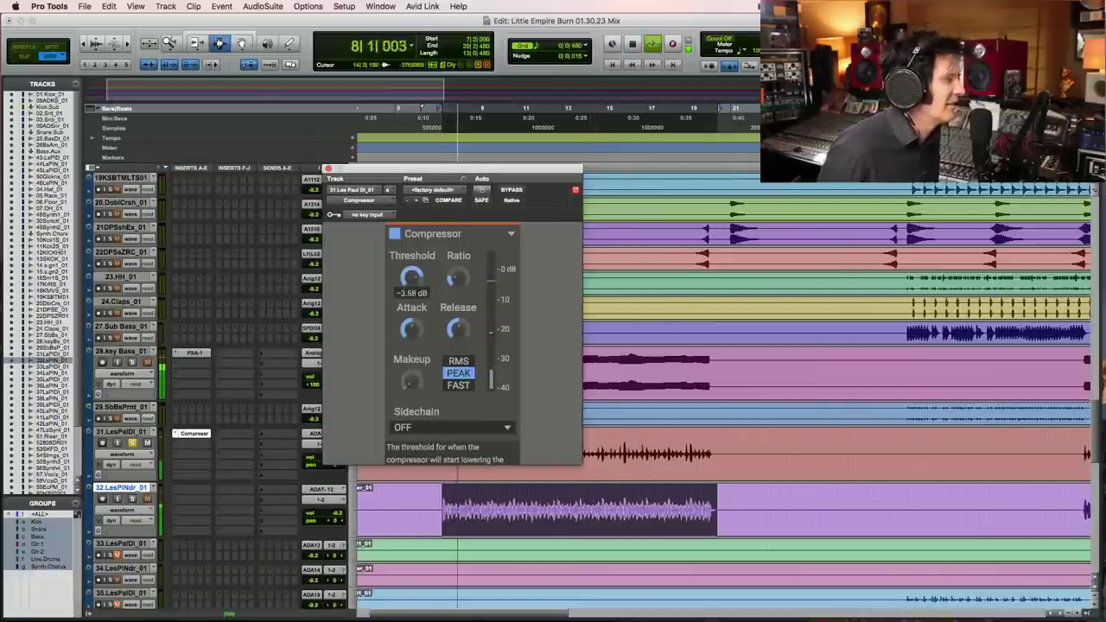
pyautogui.moveTo(411, 276); pyautogui.dragTo(411, 311)
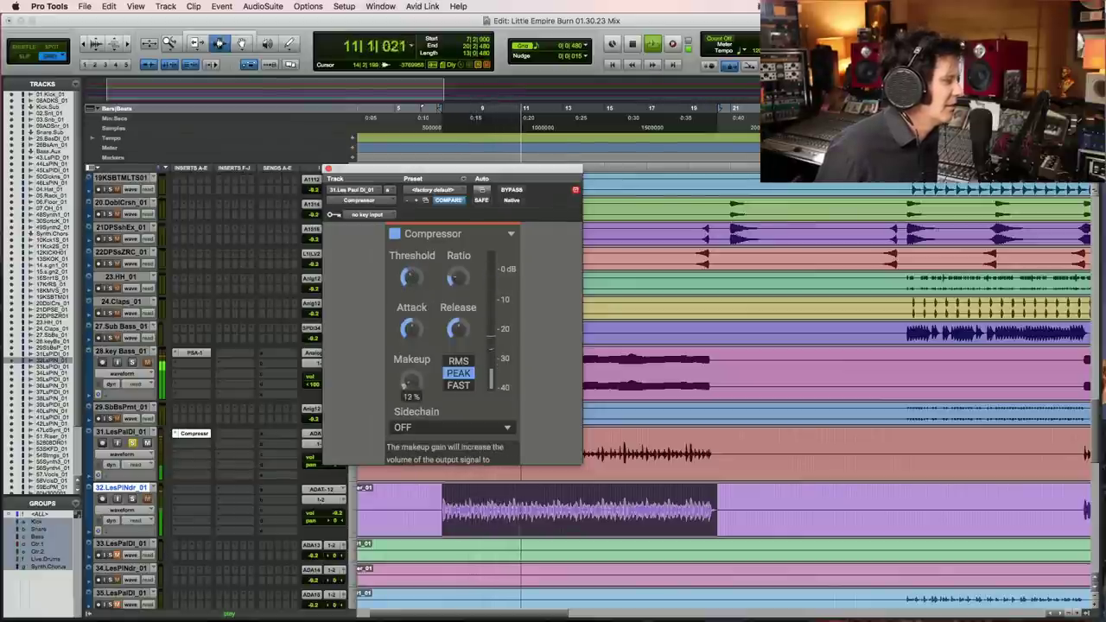
pyautogui.moveTo(411, 382); pyautogui.dragTo(411, 367)
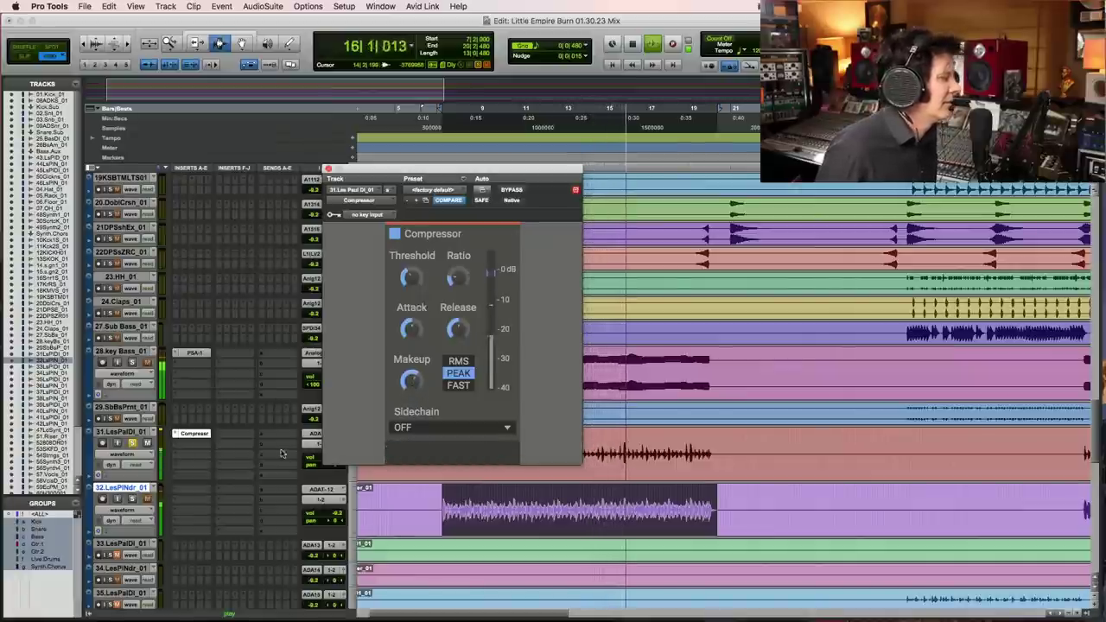
pyautogui.click(327, 168)
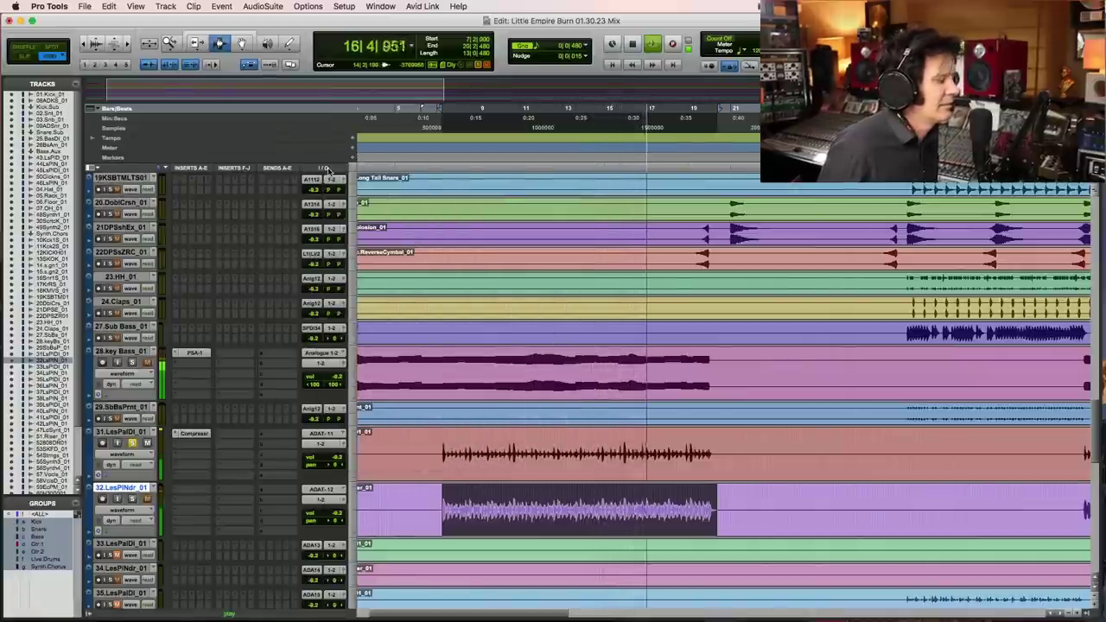
pyautogui.press('space')
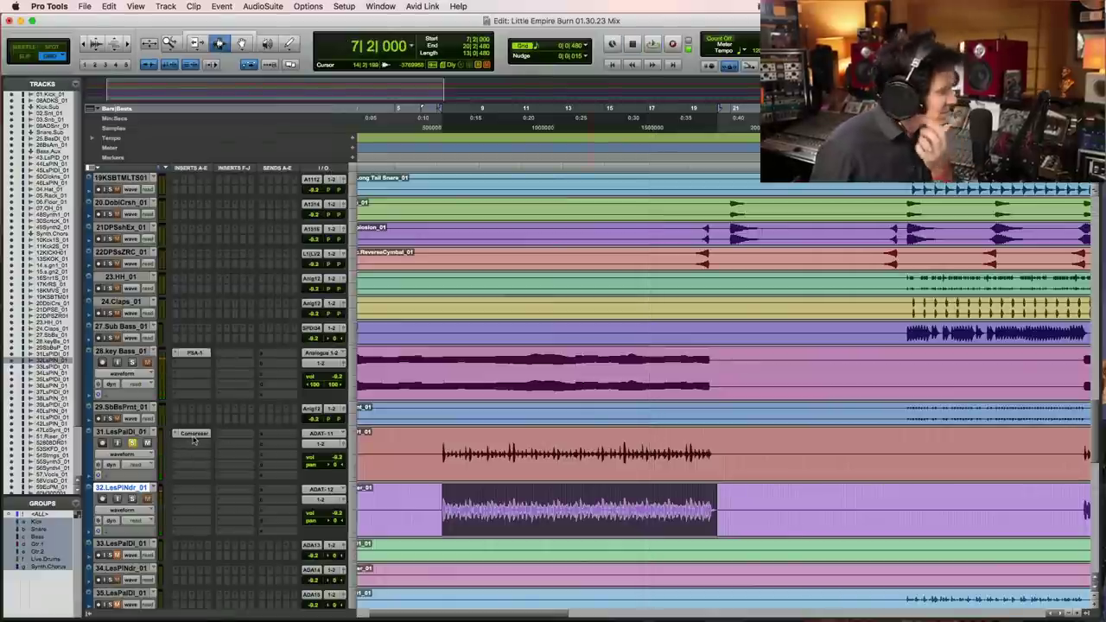
# Step: Reopen the Les Paul DI Compressor, raise its attack to 91.8 ms and shorten its release to 1.15 ms during playback, and save the session
pyautogui.click(194, 436)
pyautogui.press('space')
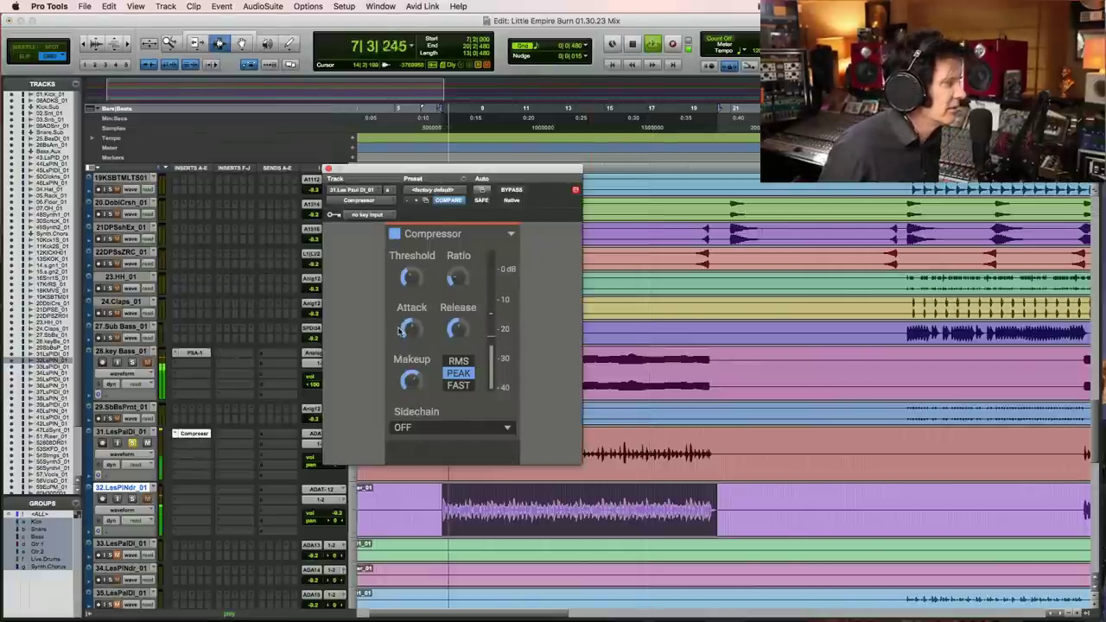
pyautogui.moveTo(411, 328); pyautogui.dragTo(412, 298)
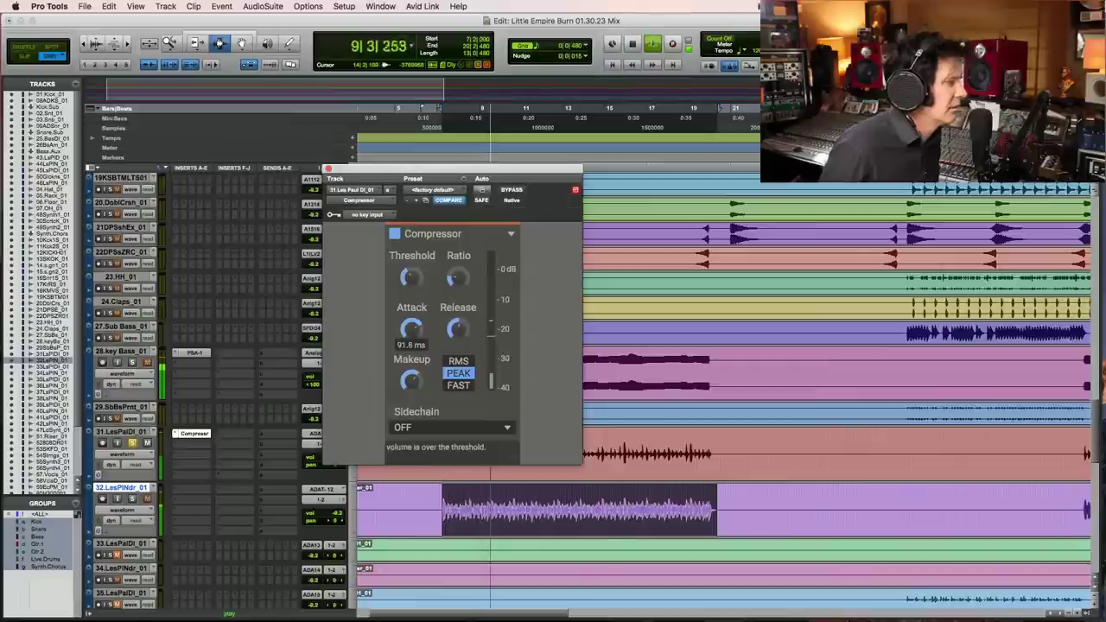
pyautogui.moveTo(458, 327)
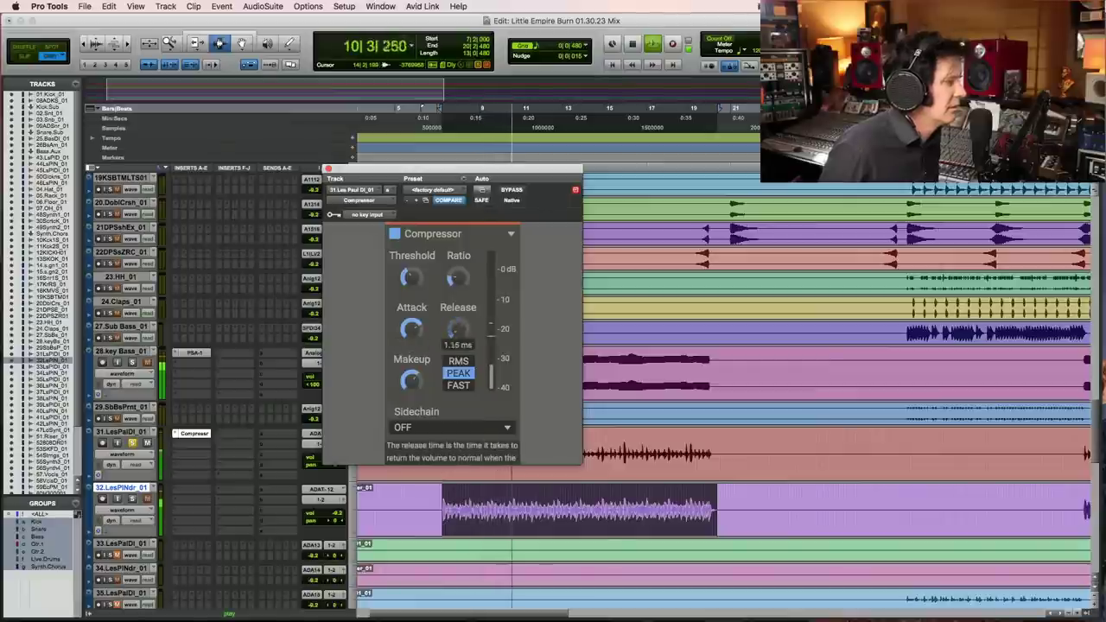
pyautogui.press('space')
pyautogui.press('super+s')
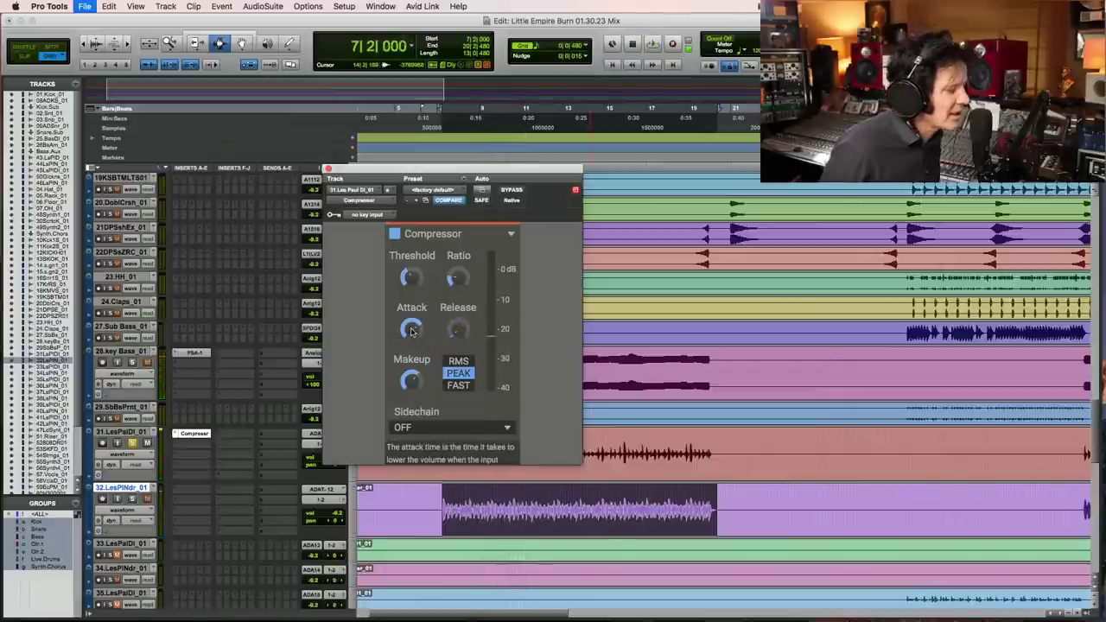
# Step: Replay the Les Paul DI from 7|2|000, setting the Compressor's attack to 99.7 ms and its threshold to about -33.7 dB
pyautogui.press('space')
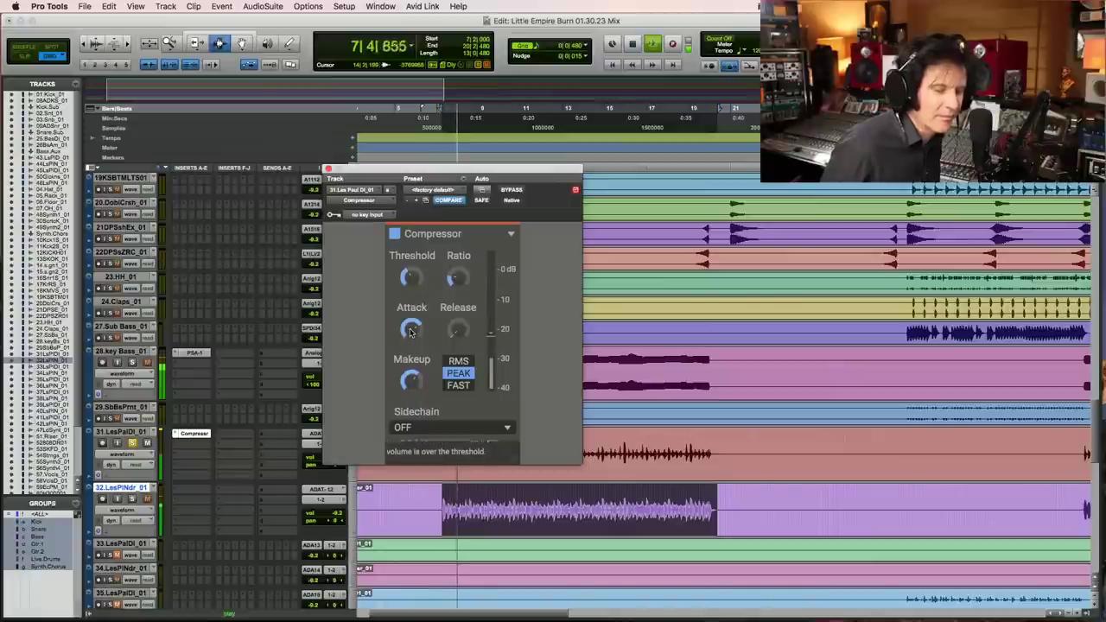
pyautogui.moveTo(412, 332)
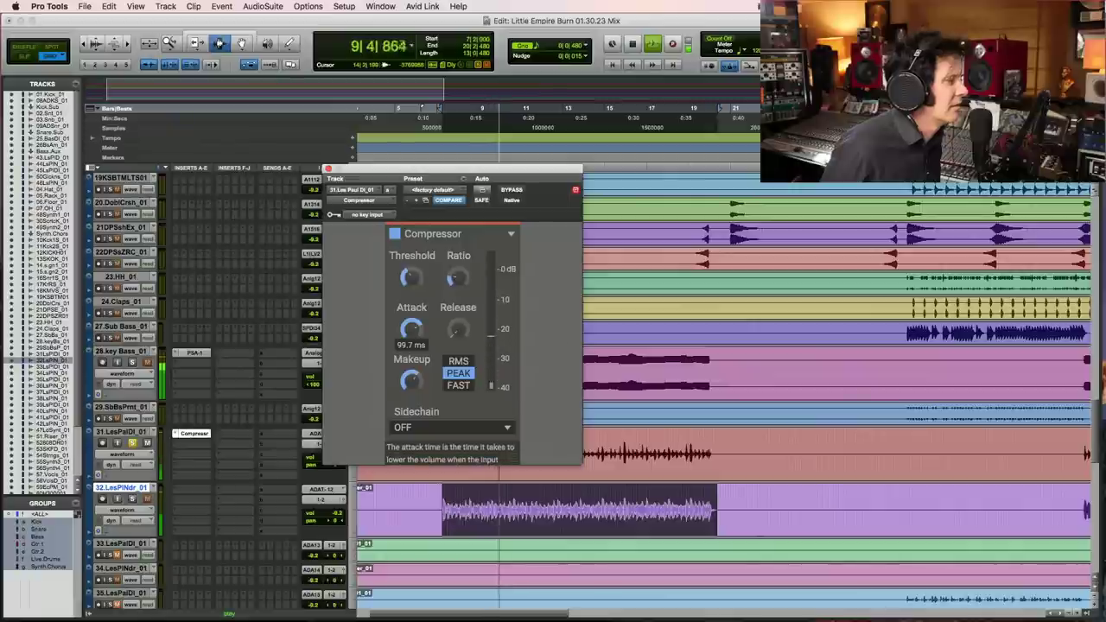
pyautogui.press('space')
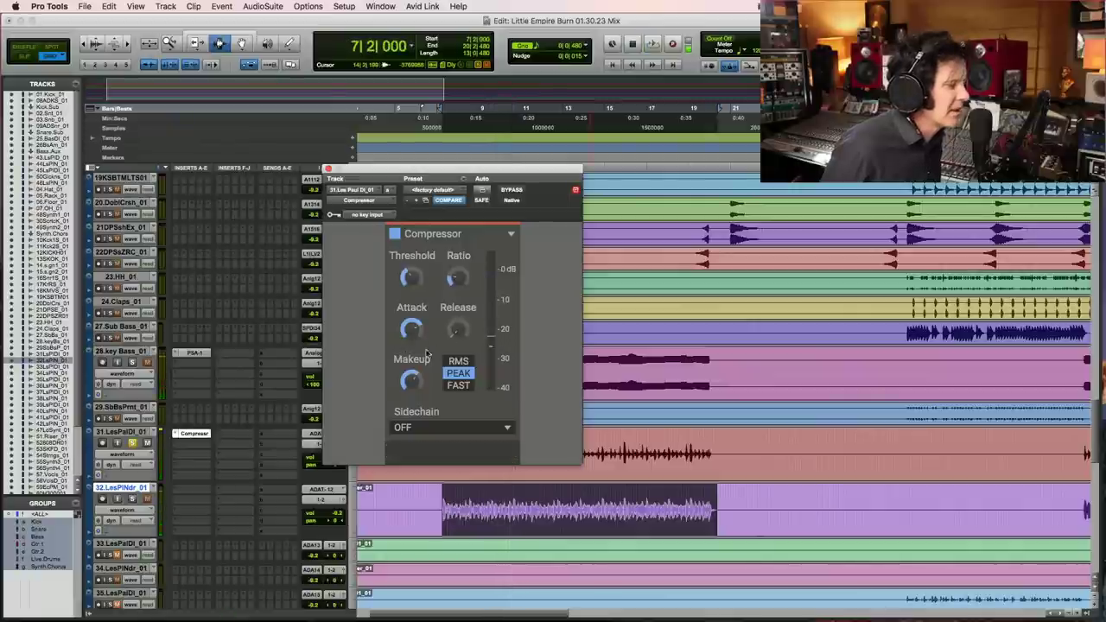
pyautogui.press('space')
pyautogui.moveTo(410, 277); pyautogui.dragTo(410, 311)
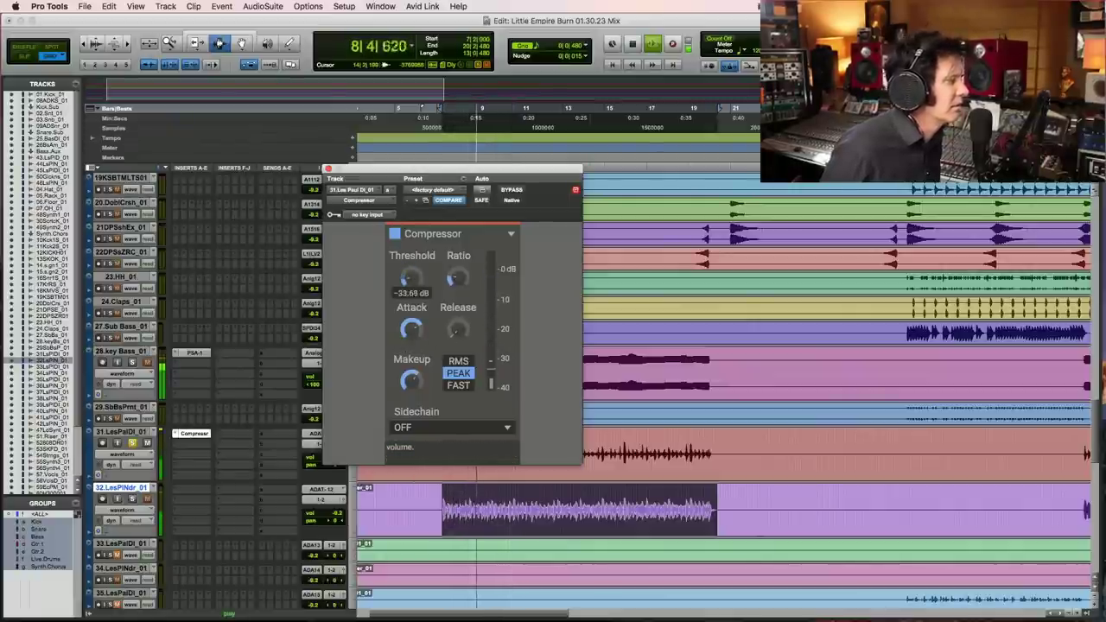
pyautogui.press('space')
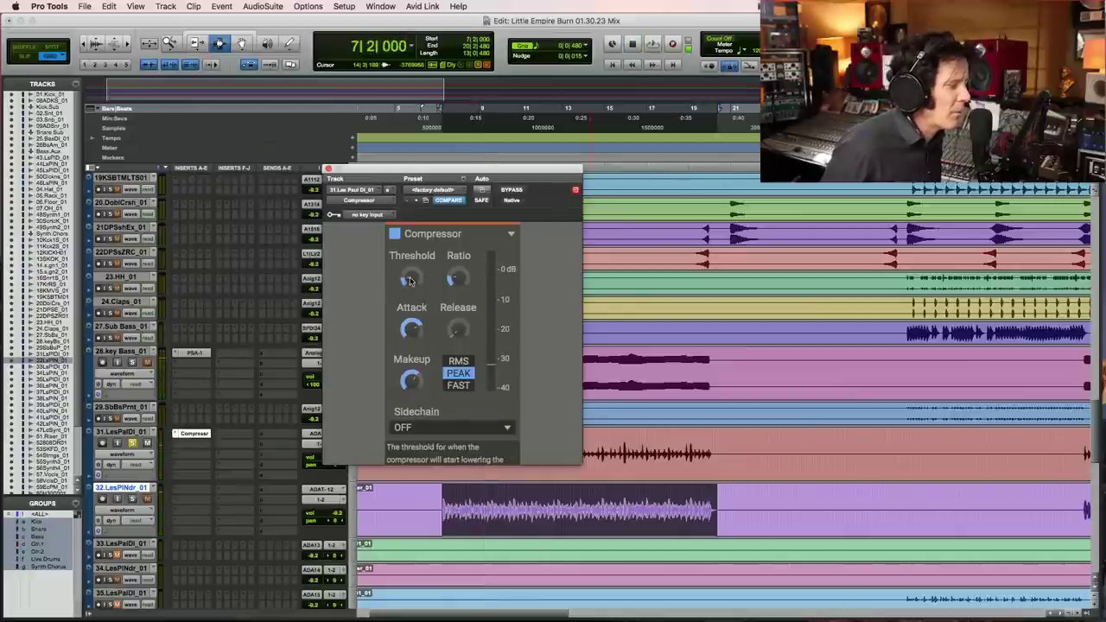
# Step: Insert AIR Reverb after the Compressor on track 31 Les Paul DI, audition it, and move its window clear of the track controls
pyautogui.click(175, 447)
pyautogui.moveTo(216, 444)
pyautogui.moveTo(342, 289)
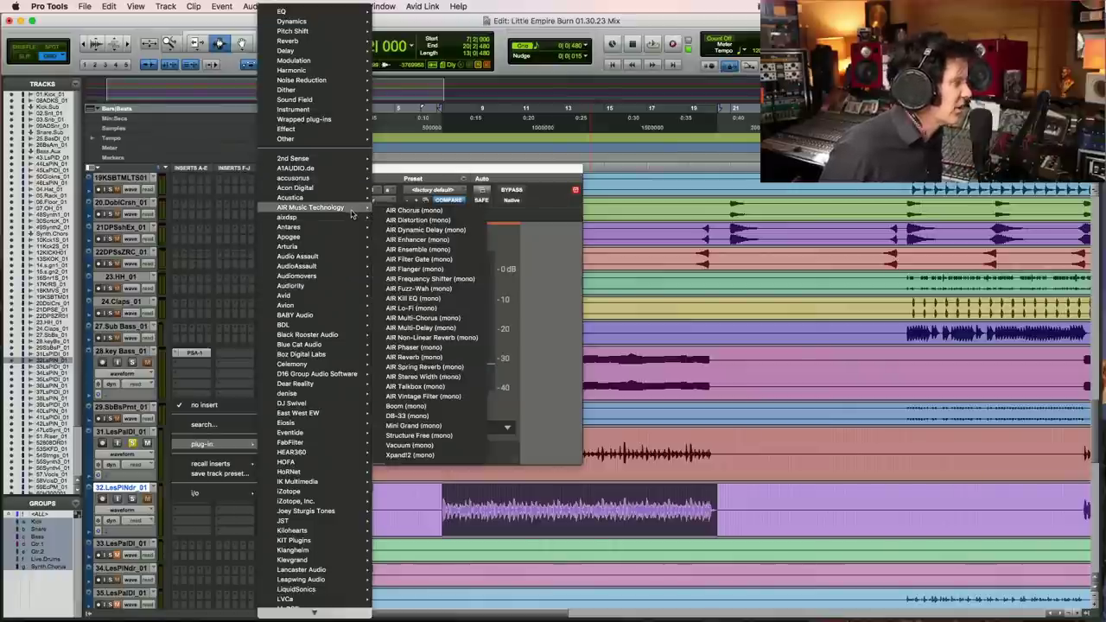
pyautogui.moveTo(353, 217)
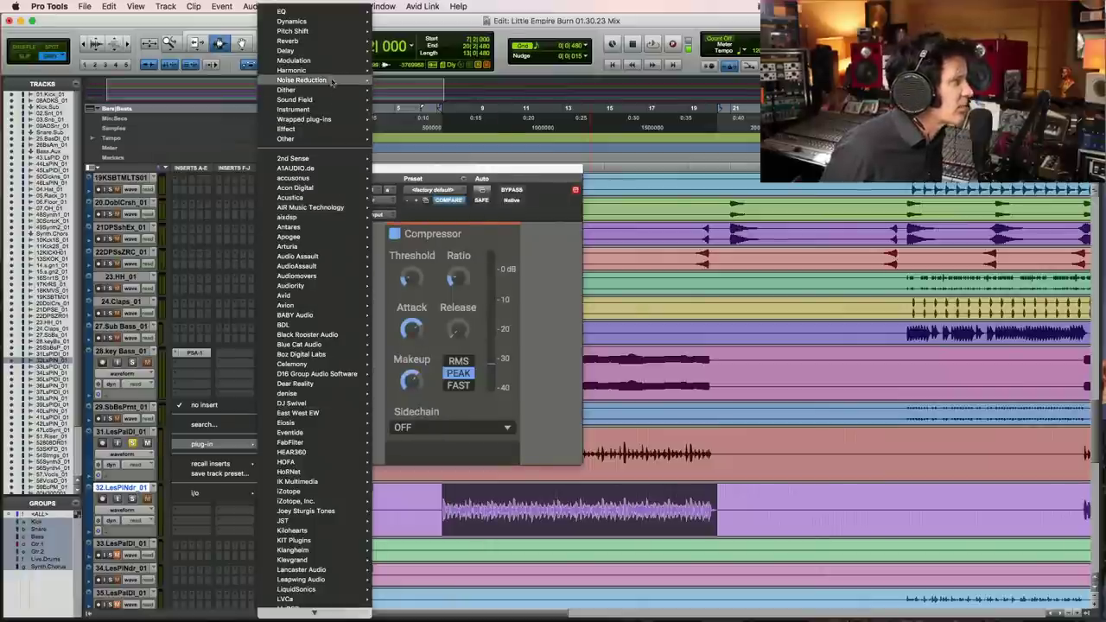
pyautogui.moveTo(332, 43)
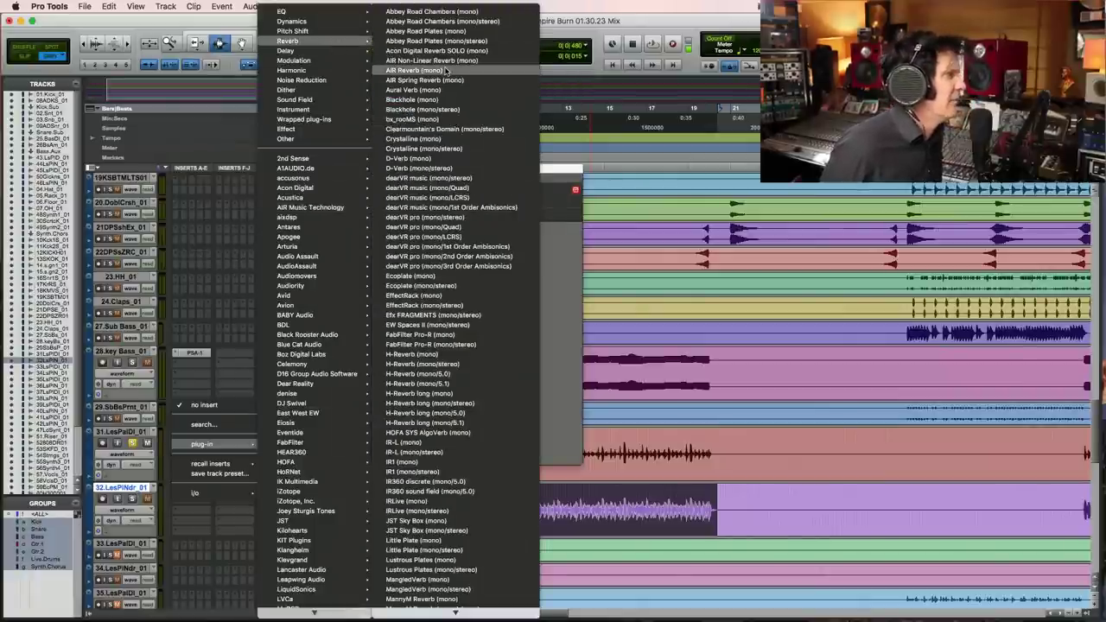
pyautogui.press('Escape')
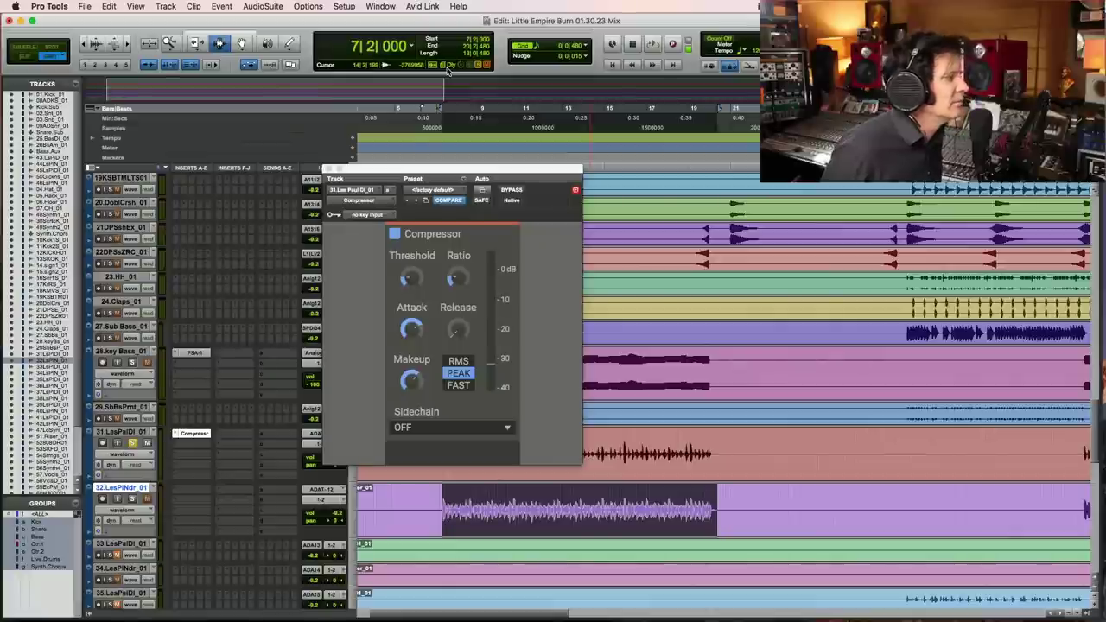
pyautogui.press('space')
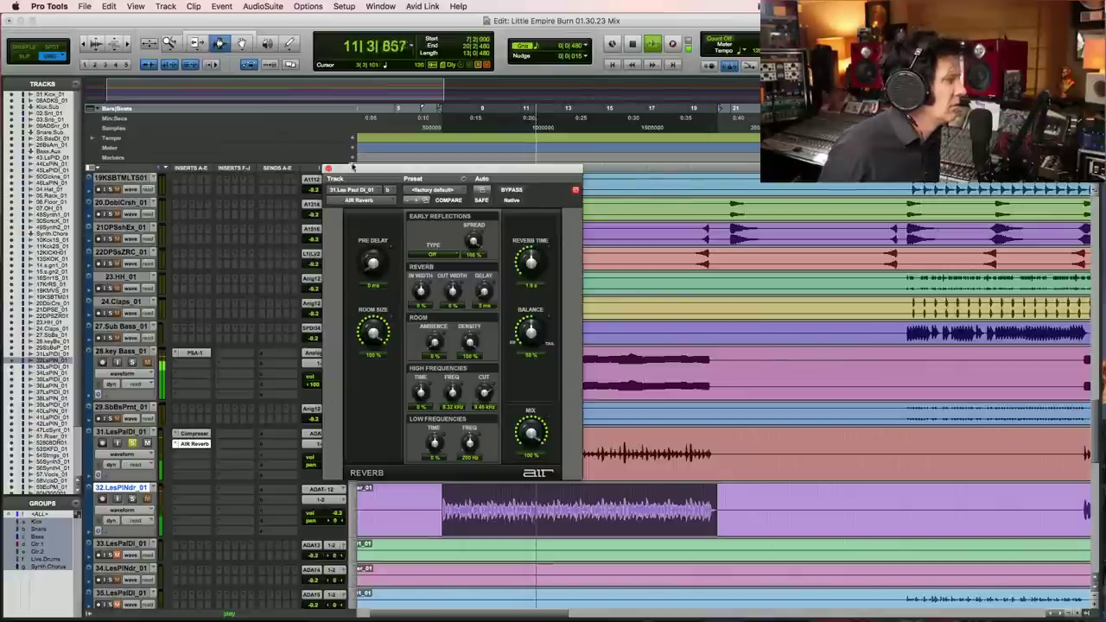
pyautogui.moveTo(331, 169); pyautogui.dragTo(499, 106)
pyautogui.press('space')
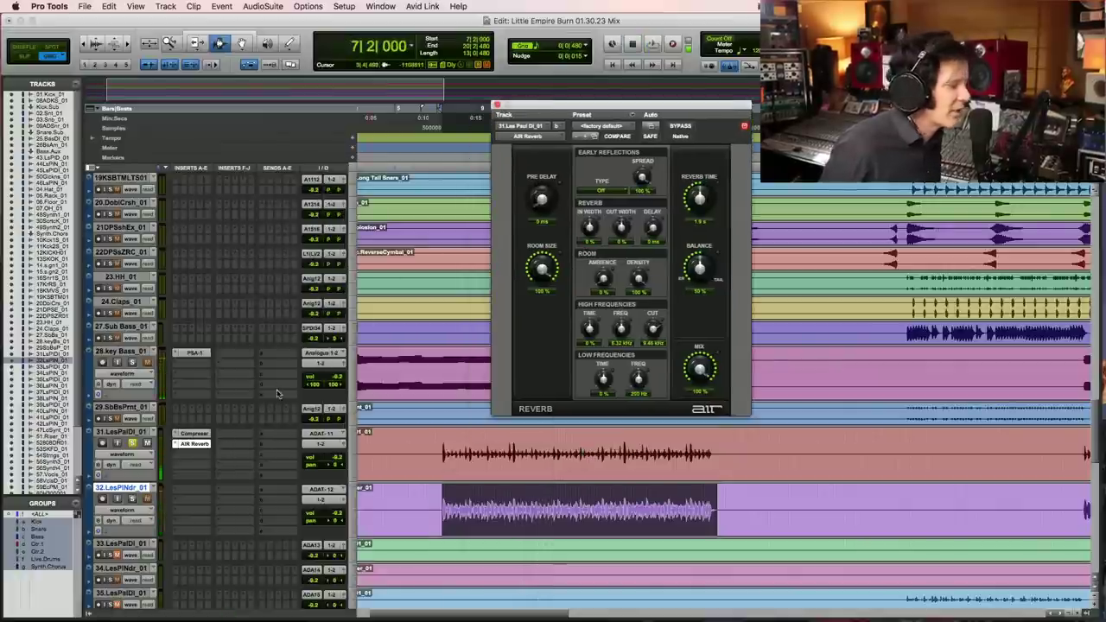
# Step: Solo track 32 Les Paul Nader alongside track 31, panning track 32 to 54 left and track 31 to 51 right
pyautogui.click(132, 499)
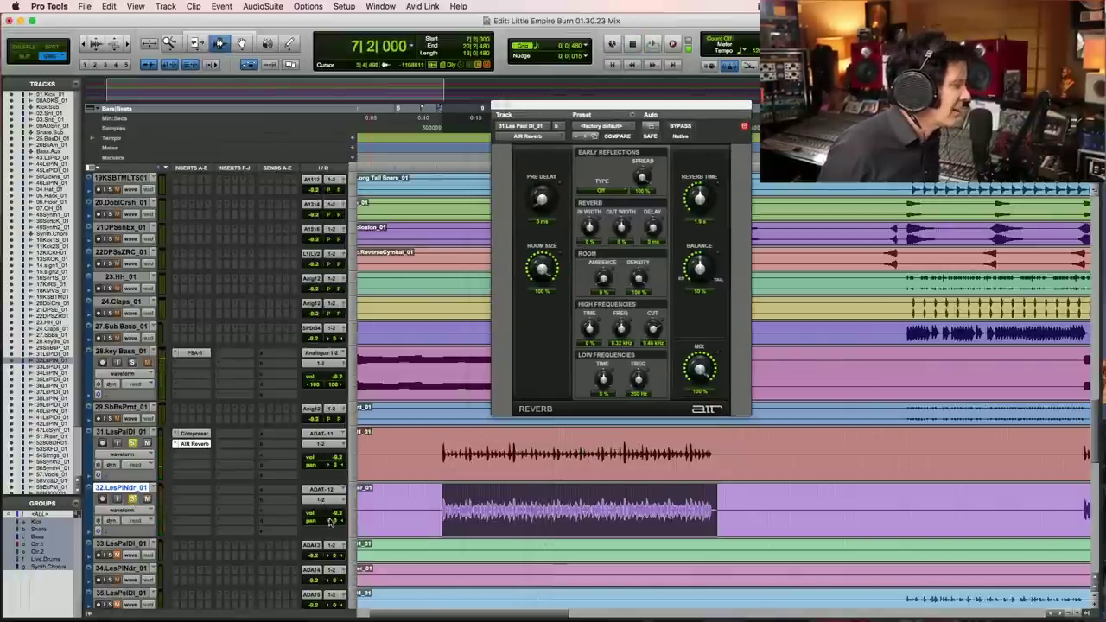
pyautogui.moveTo(331, 521); pyautogui.dragTo(319, 518)
pyautogui.click(337, 468)
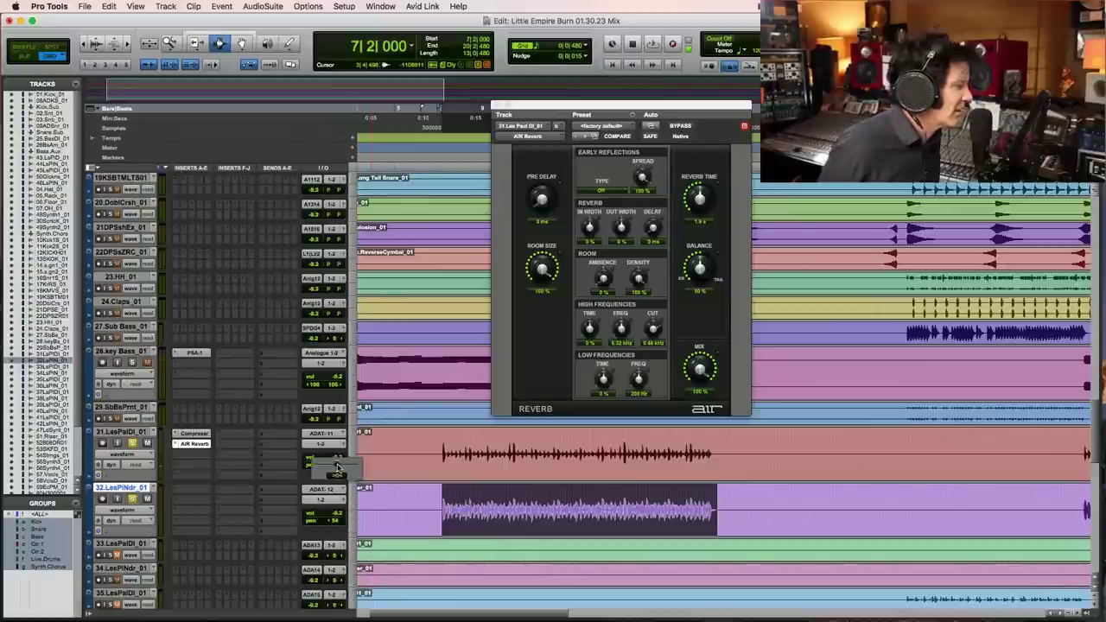
pyautogui.moveTo(349, 467); pyautogui.dragTo(349, 468)
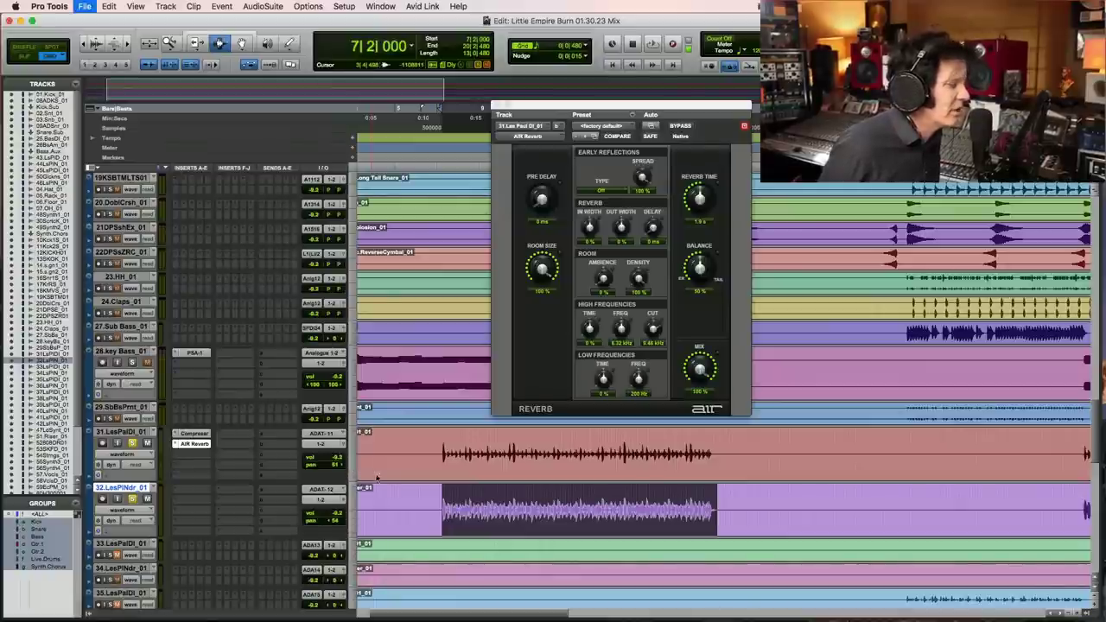
# Step: Audition the intro from 7|2|000 with both guitars soloed and with the solos cleared, and close the AIR Reverb window
pyautogui.press('space')
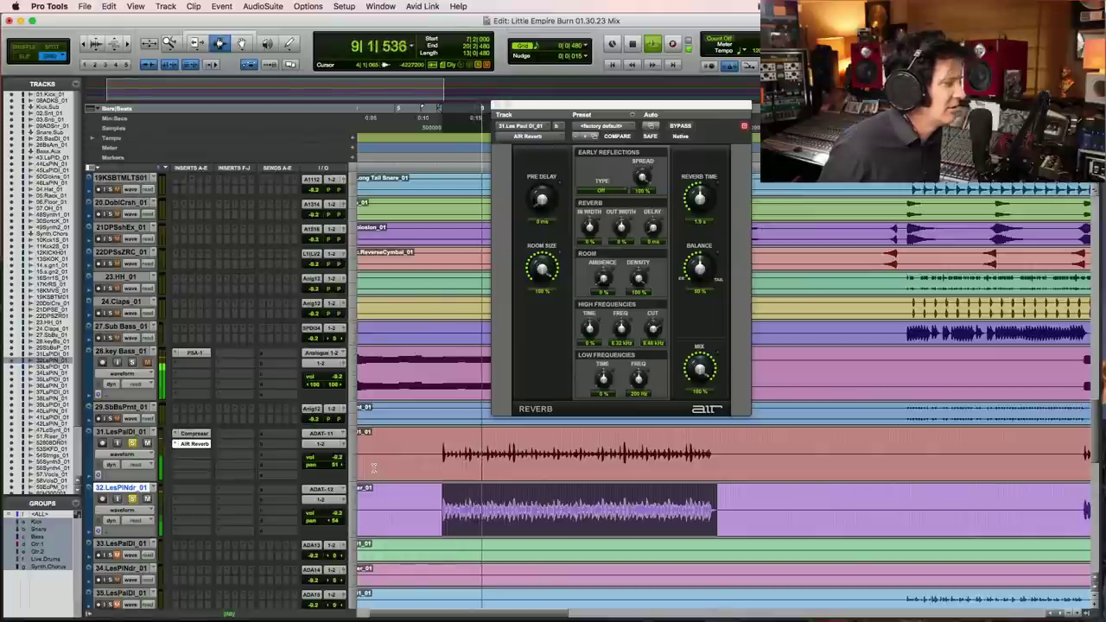
pyautogui.press('space')
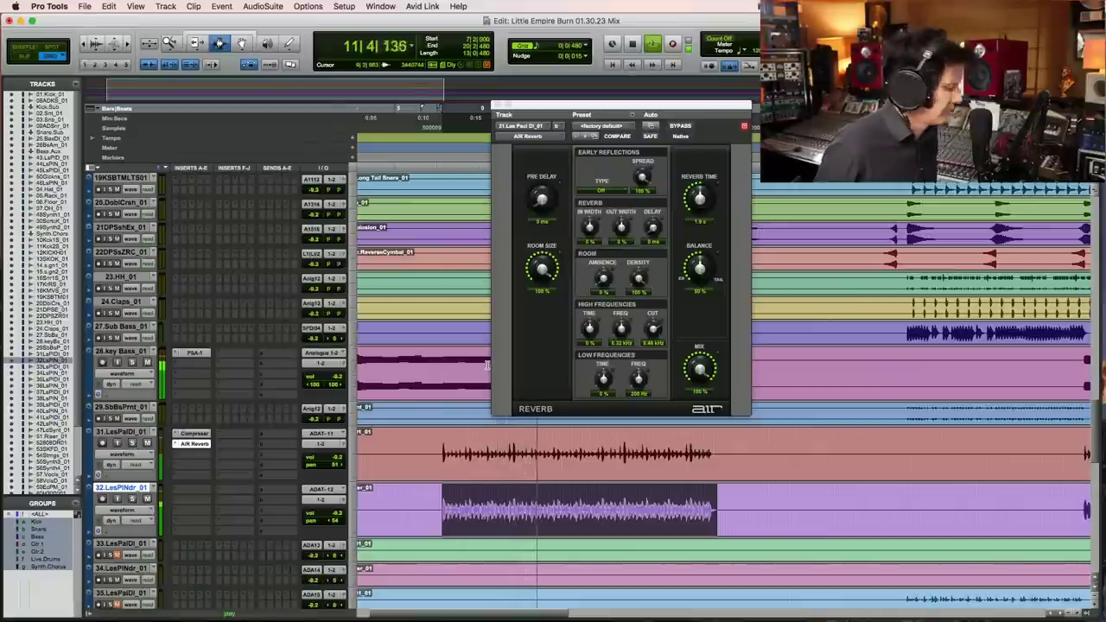
pyautogui.press('super+bracketleft')
pyautogui.press('space')
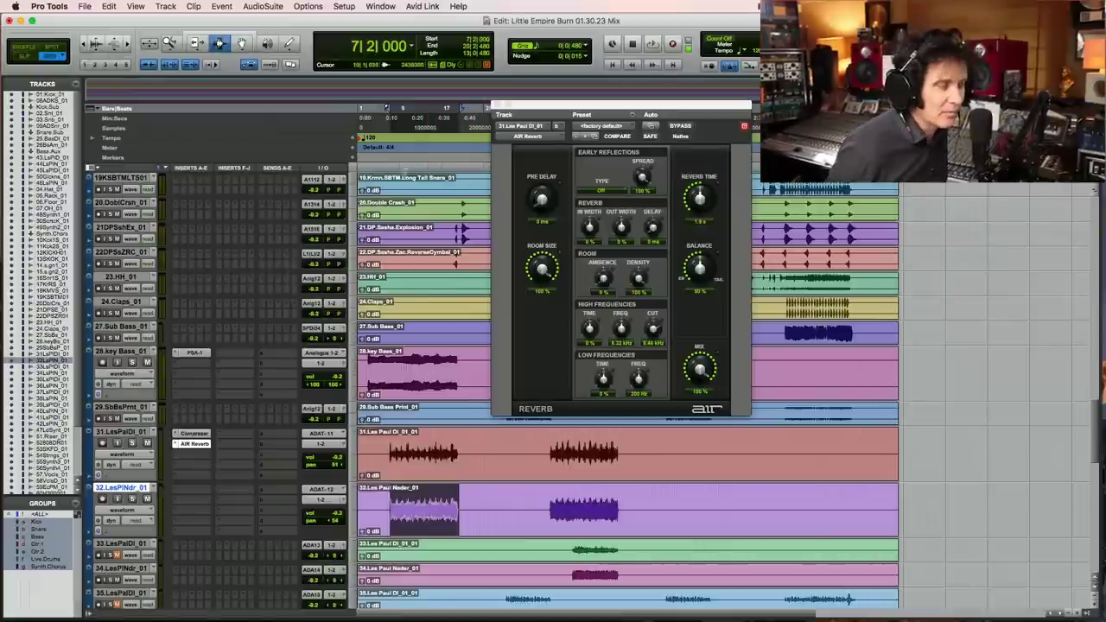
pyautogui.click(498, 112)
pyautogui.press('space')
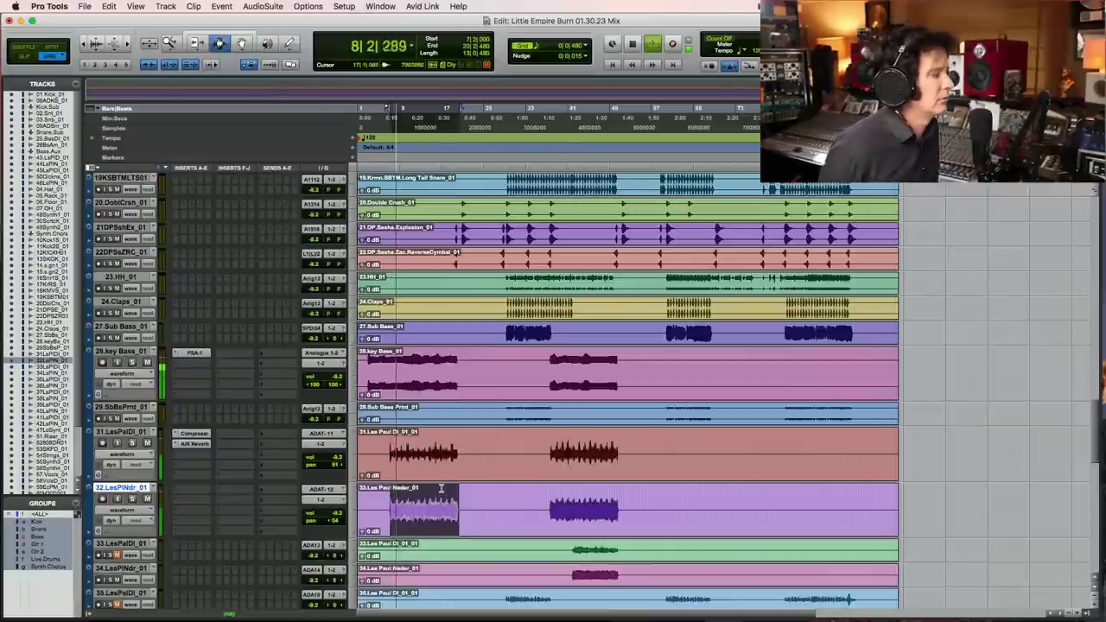
pyautogui.press('space')
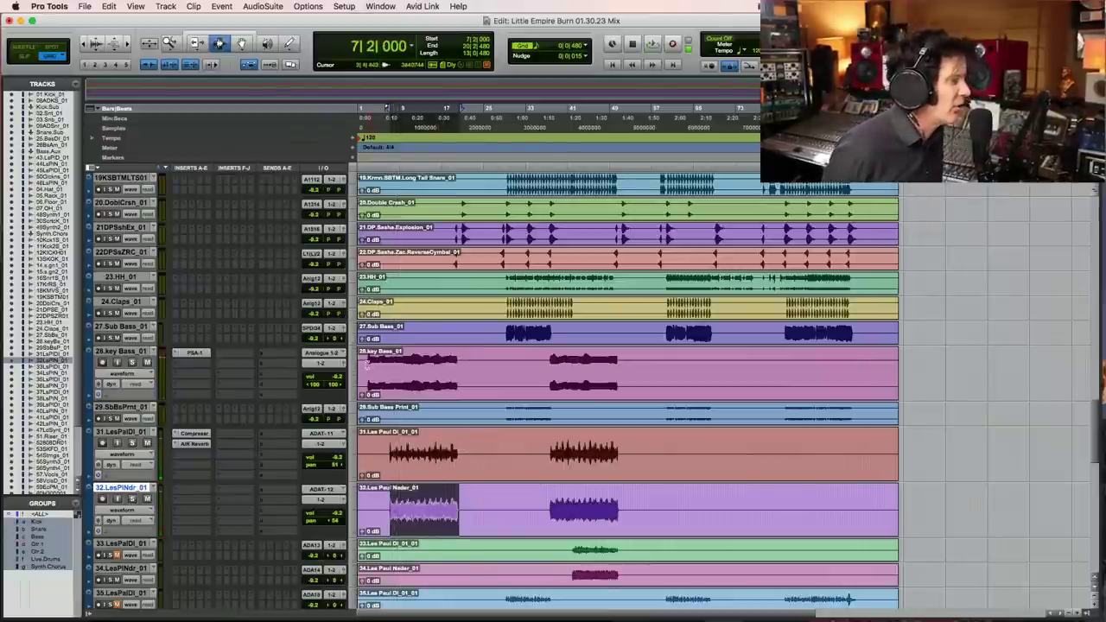
# Step: Play the song from the start of the key Bass part at 2|4|480
pyautogui.click(367, 362)
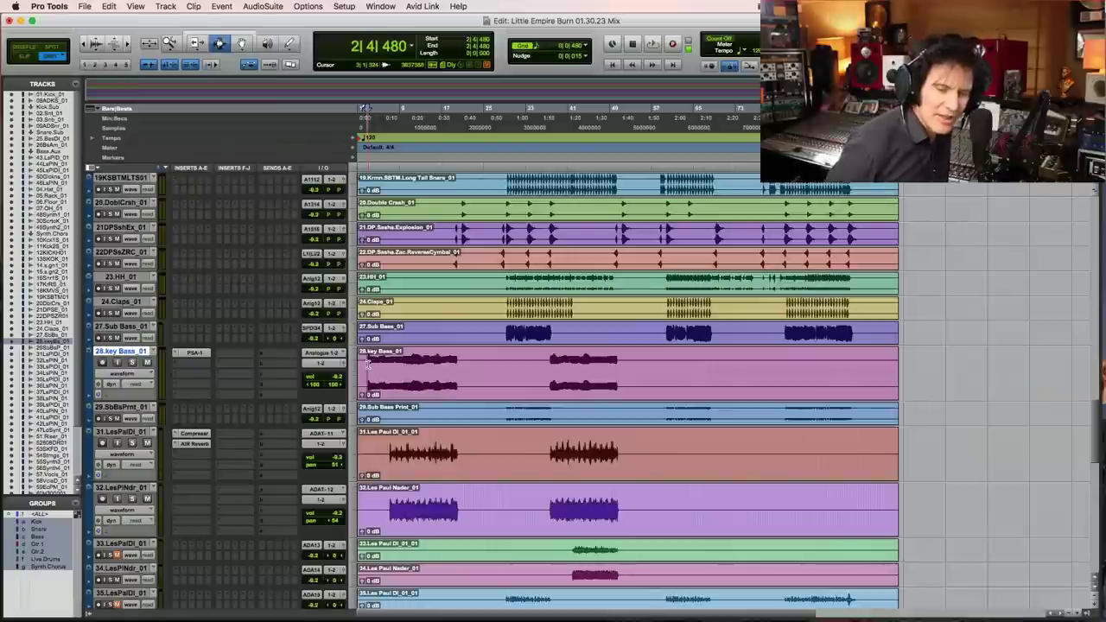
pyautogui.press('space')
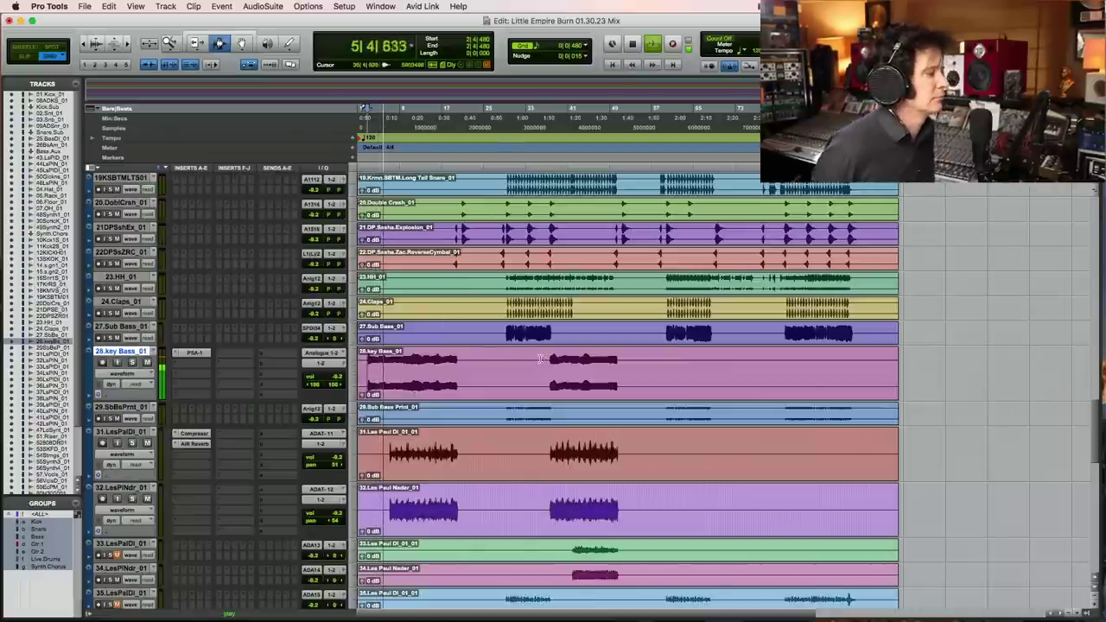
pyautogui.scroll(5, 539, 360)
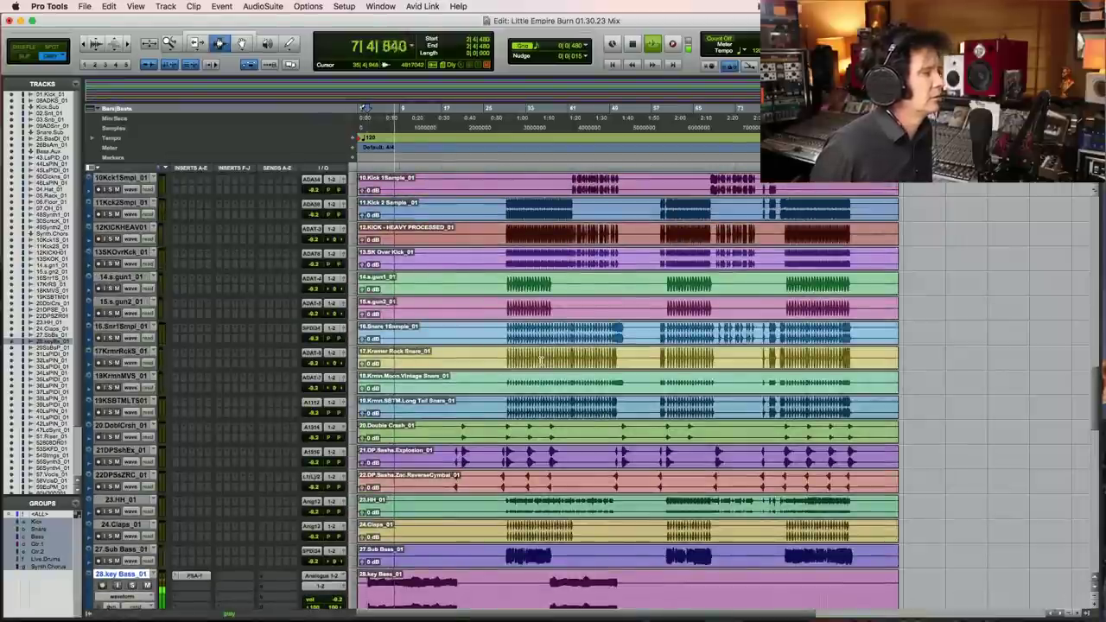
# Step: Mute track 57 Vocals during playback, keep listening through the following section, and stop the song
pyautogui.scroll(-4, 541, 359)
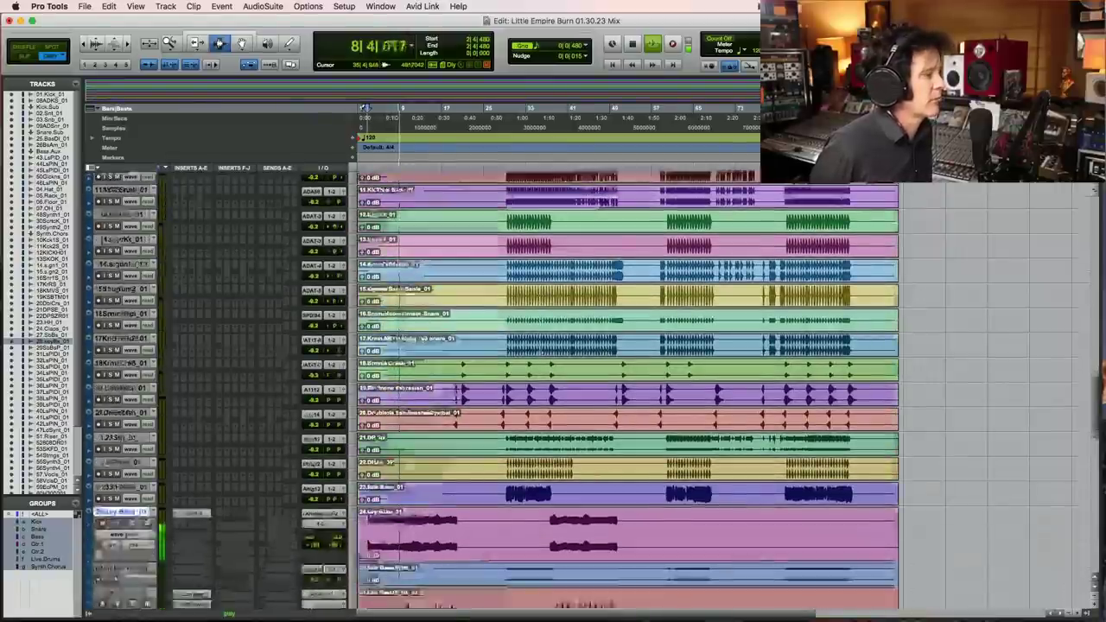
pyautogui.scroll(-2, 540, 361)
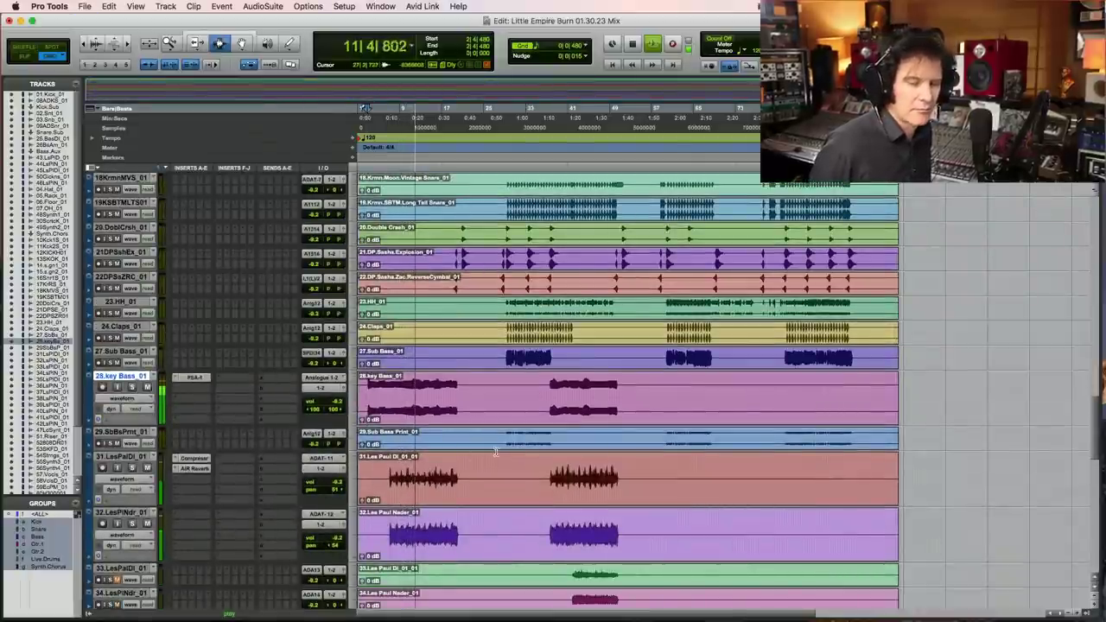
pyautogui.scroll(-20, 495, 453)
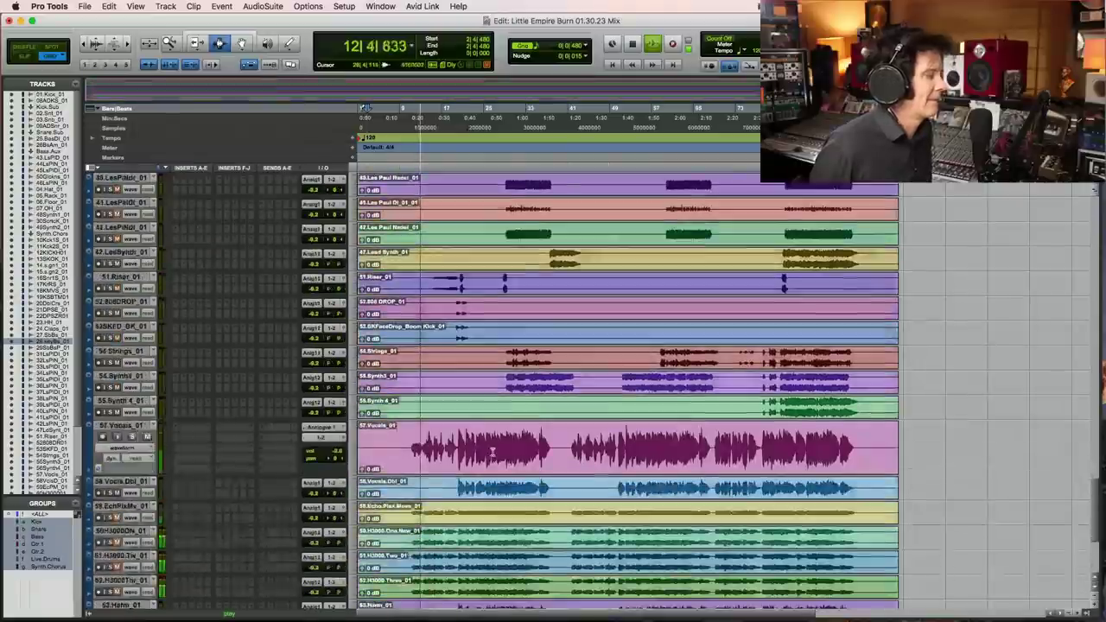
pyautogui.click(147, 437)
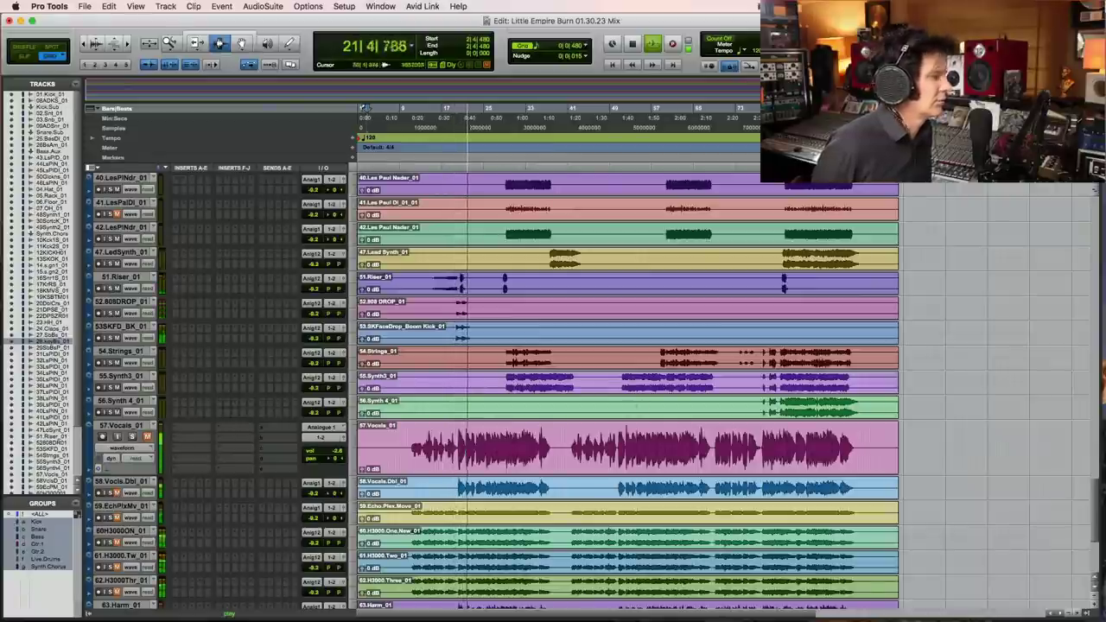
pyautogui.scroll(-5, 155, 481)
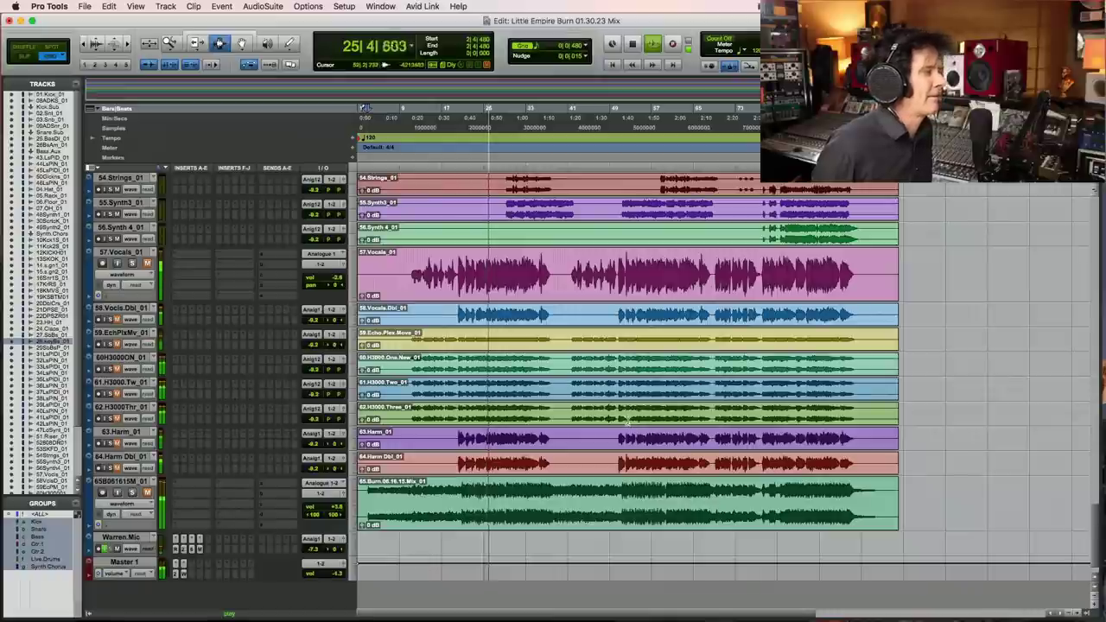
pyautogui.scroll(3, 667, 416)
pyautogui.press('space')
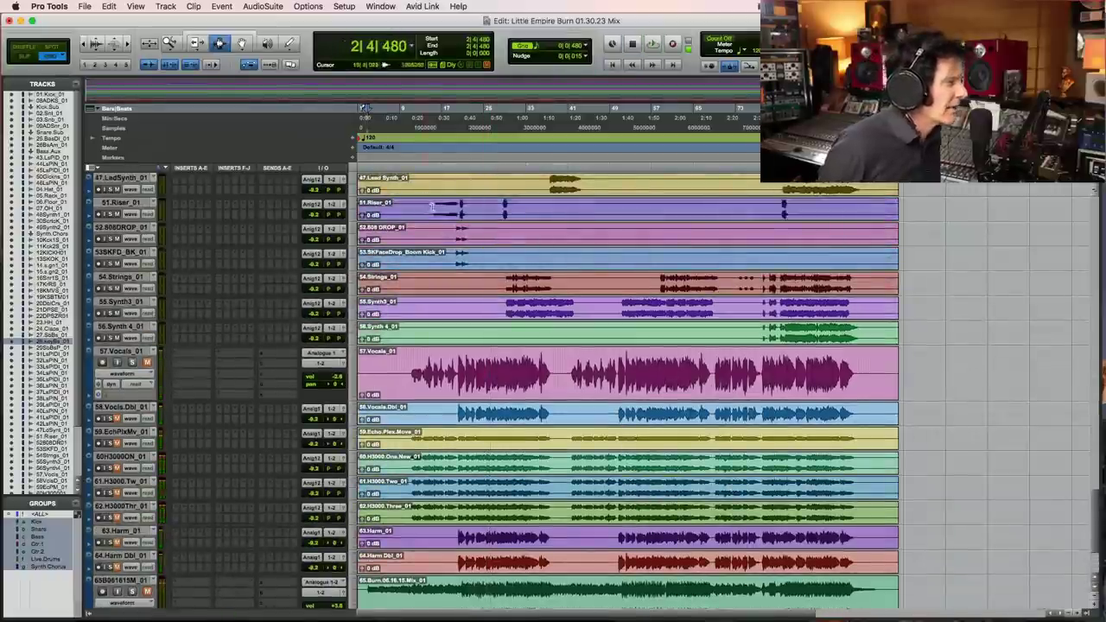
# Step: Play track 51 Riser soloed from 15|1|000, set its track height to medium, and zoom in on the timeline
pyautogui.click(432, 206)
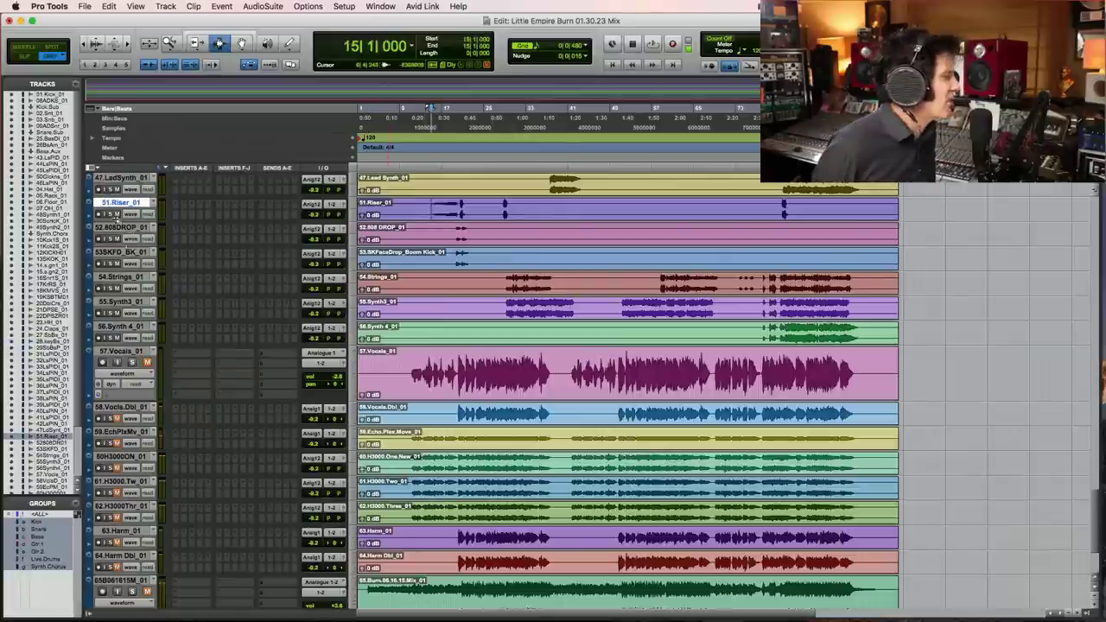
pyautogui.press('space')
pyautogui.click(355, 218)
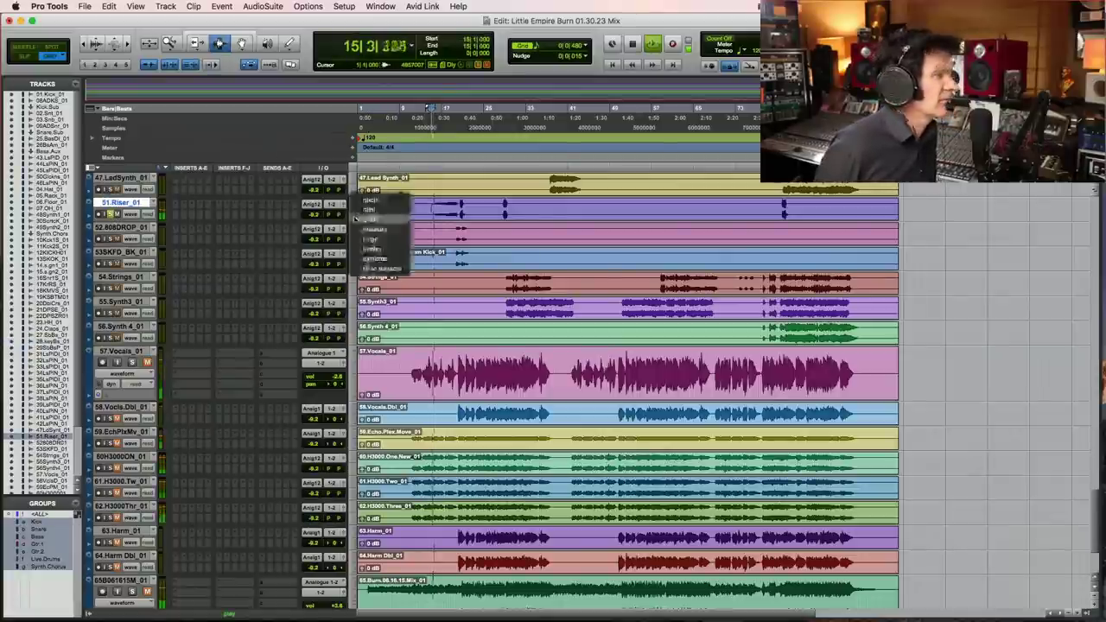
pyautogui.click(366, 231)
pyautogui.press('super+bracketright')
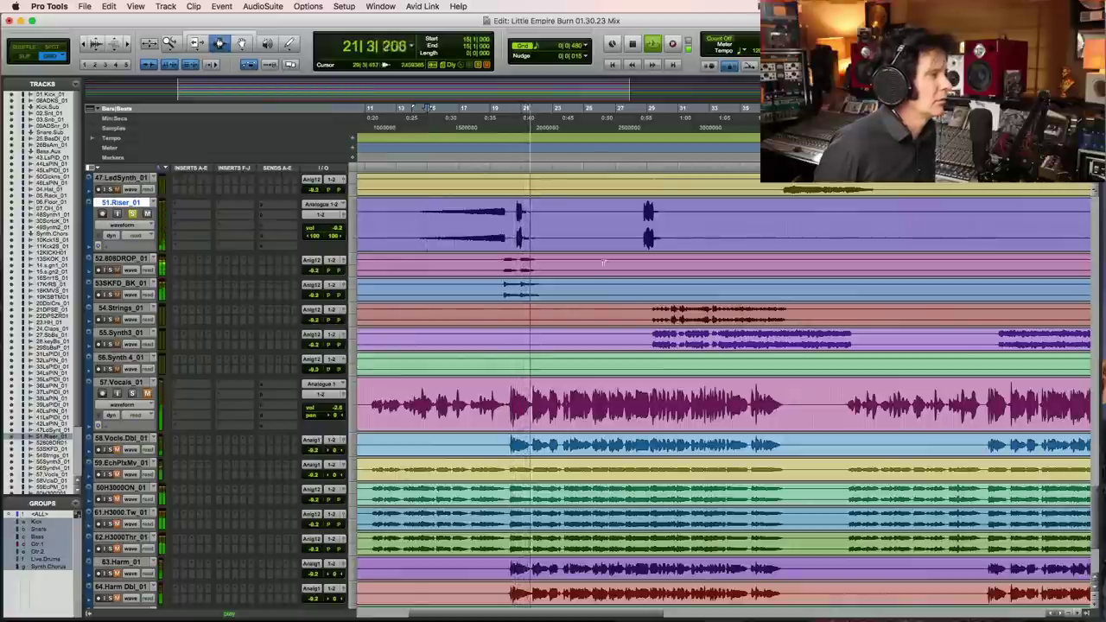
# Step: Solo tracks 52 808 DROP and 53 SKFD_BK alongside the riser and audition the drop from 19|3|480
pyautogui.click(121, 258)
pyautogui.press('space')
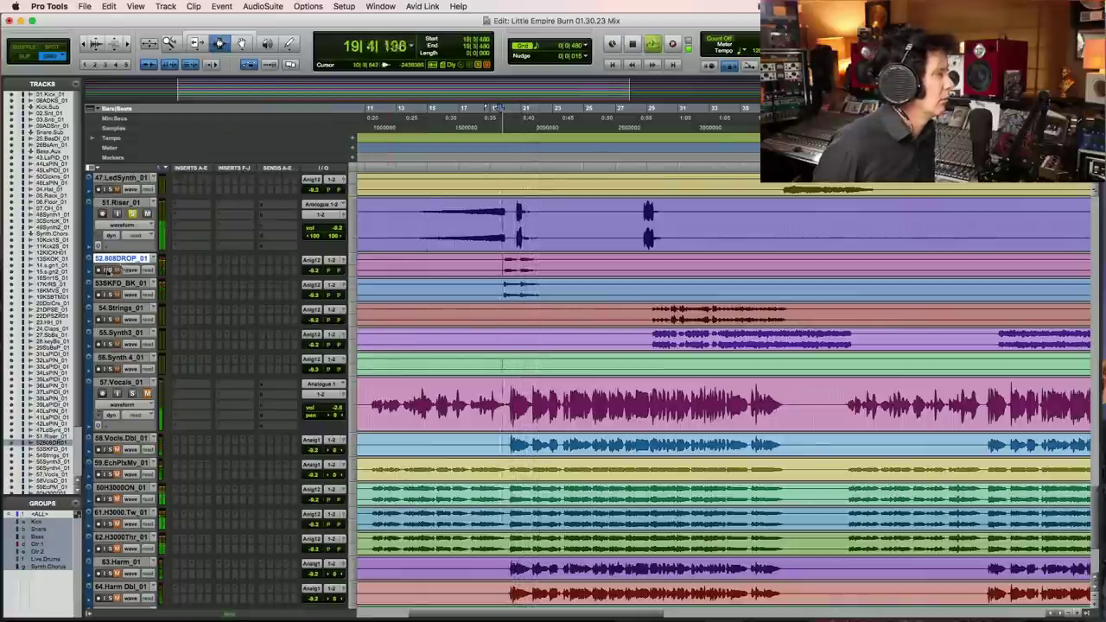
pyautogui.press('space')
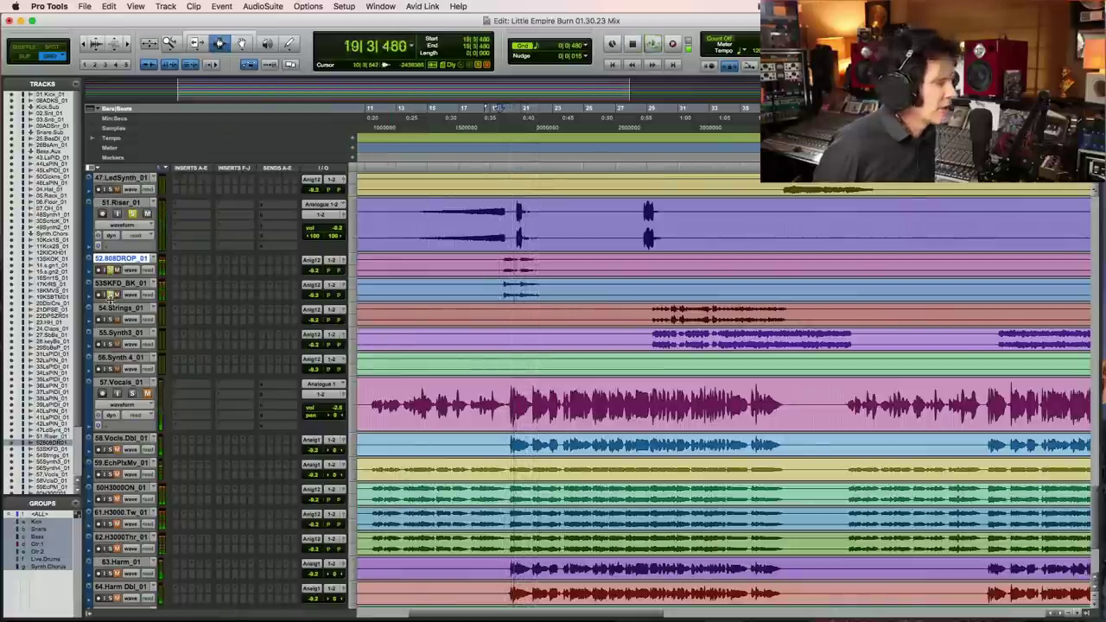
pyautogui.press('space')
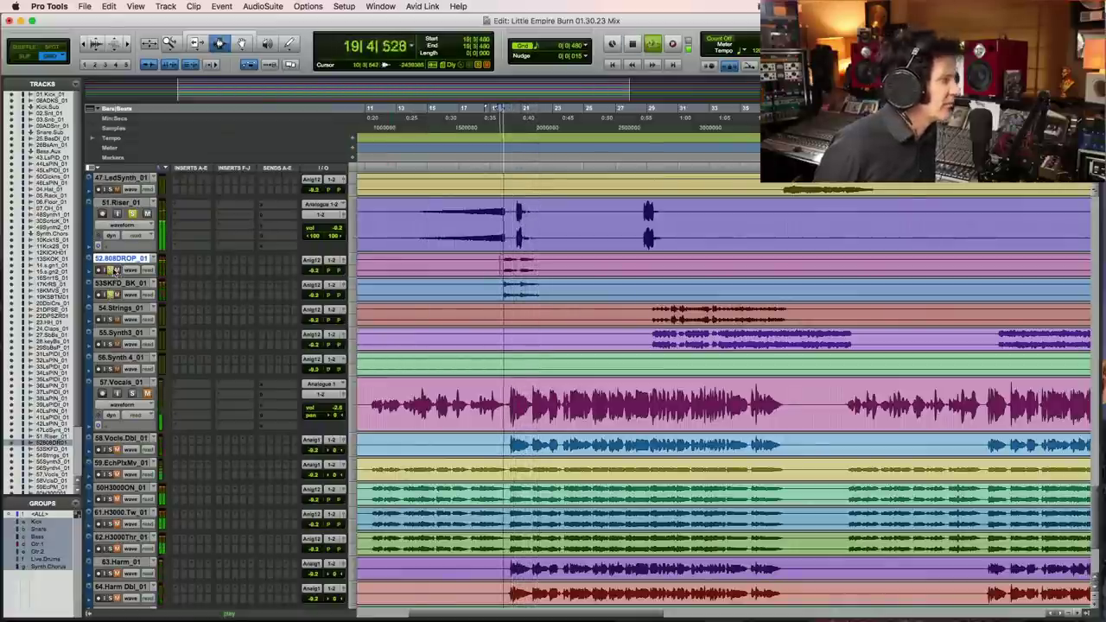
# Step: Play track 53 SKFD_BK soloed from 19|2|000 and set its track height to medium
pyautogui.click(492, 291)
pyautogui.press('space')
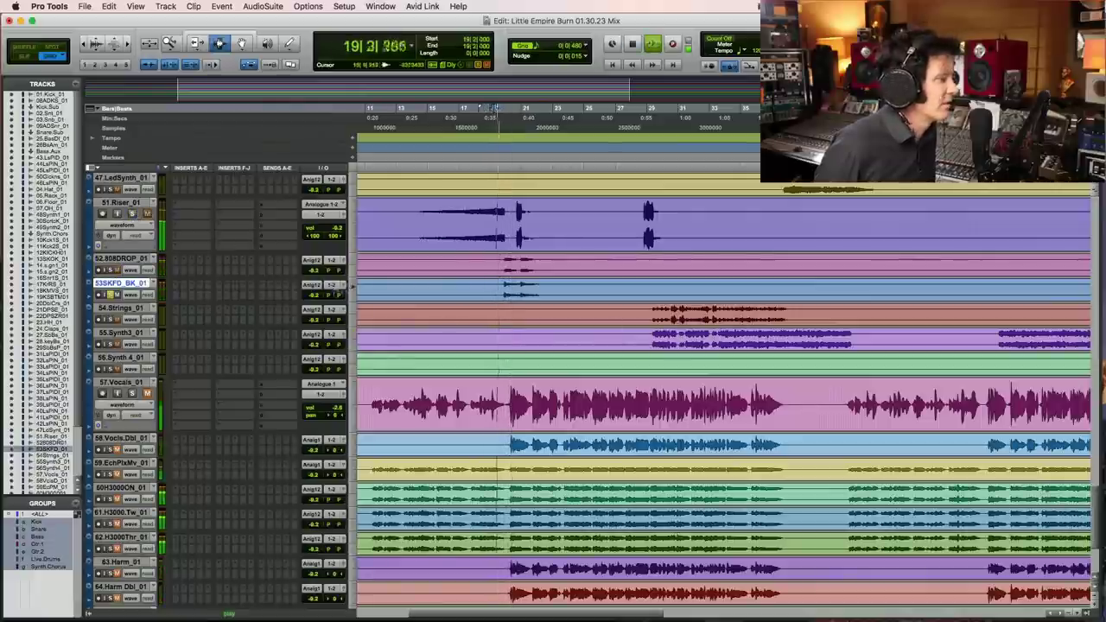
pyautogui.click(352, 296)
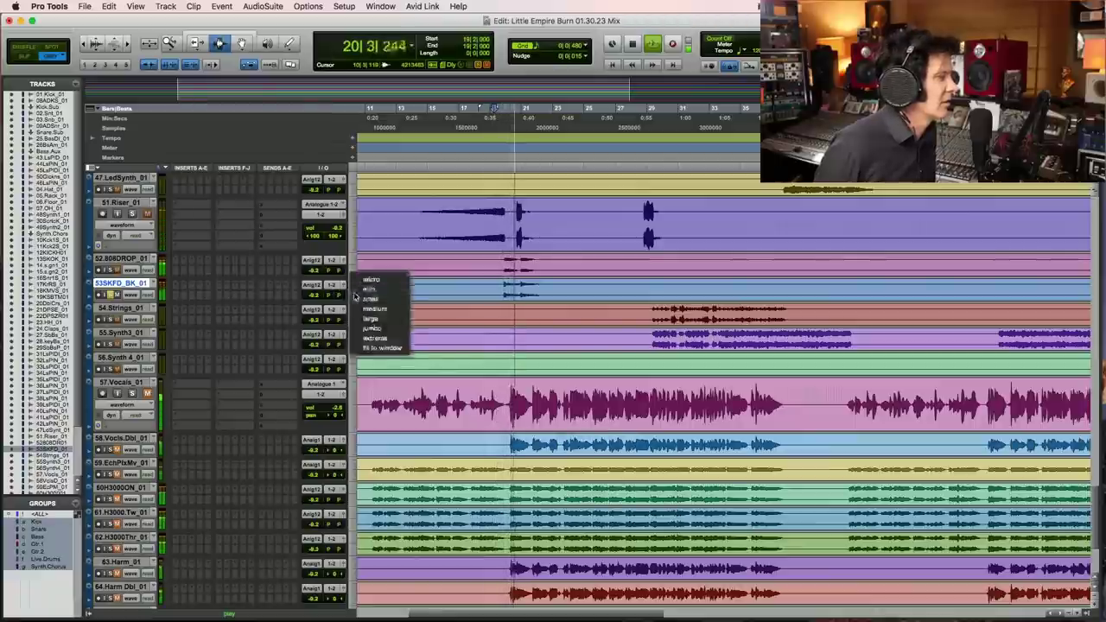
pyautogui.click(371, 309)
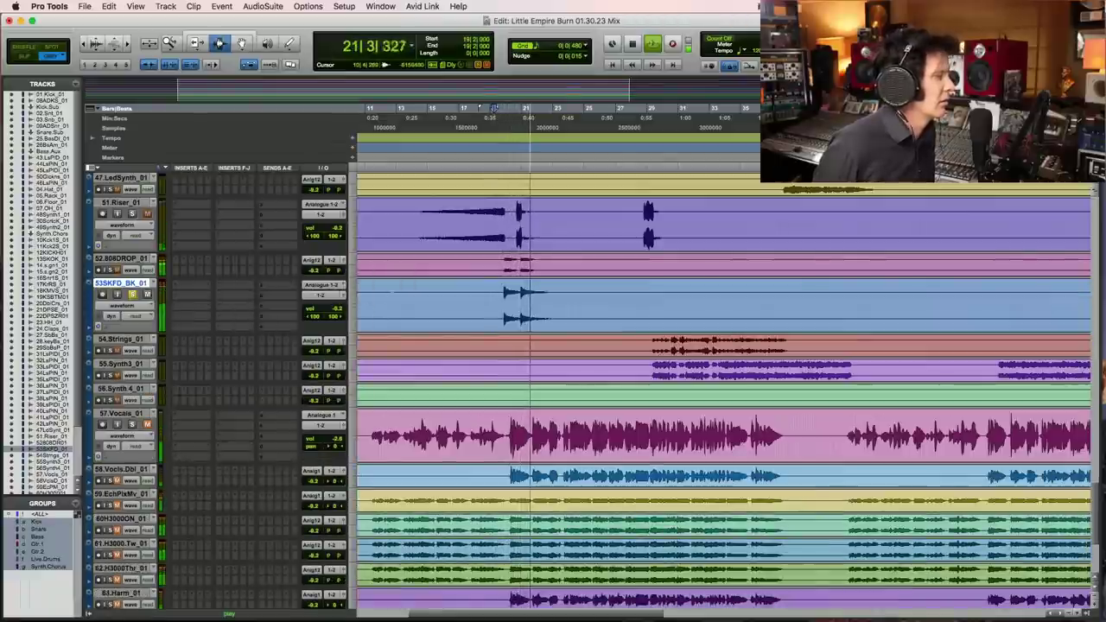
# Step: Set track 53 SKFD_BK's volume to -5.9 dB and replay the section from 19|2|000 with the solos cleared
pyautogui.press('space')
pyautogui.press('space')
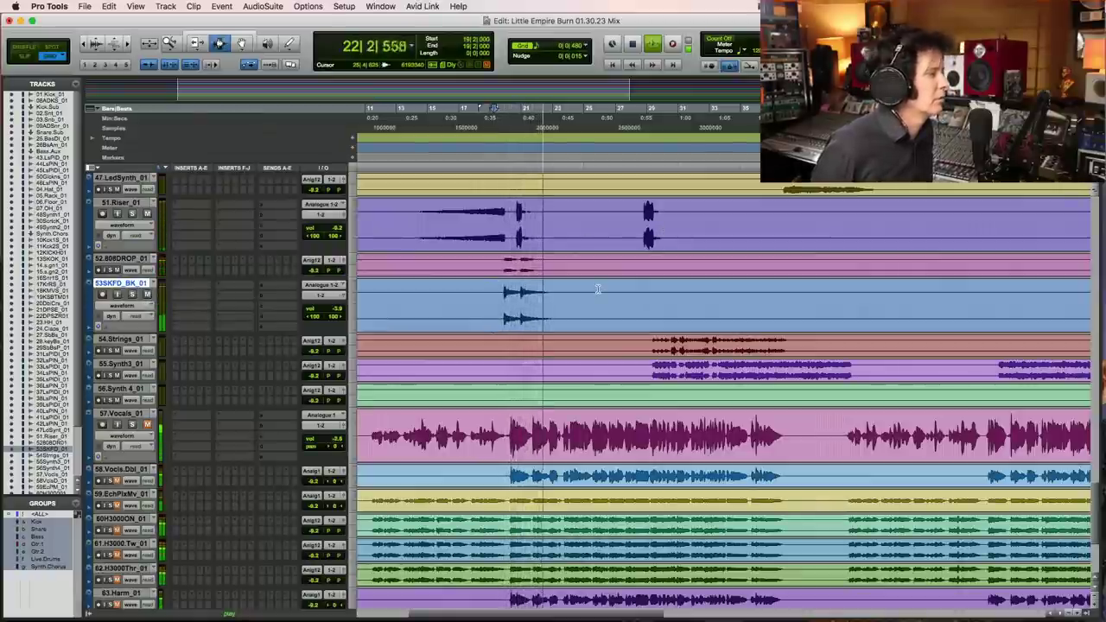
pyautogui.scroll(8, 597, 288)
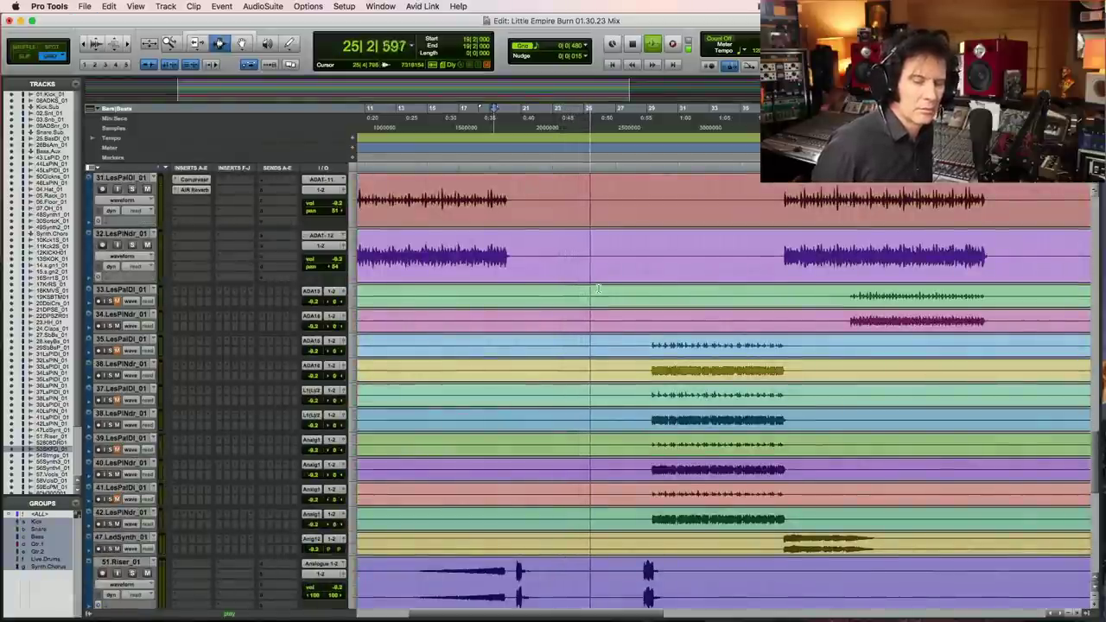
pyautogui.press('space')
# Step: Audition the track 50 glockenspiel soloed from 20|4|000 and set its volume to -6.6 dB
pyautogui.scroll(10, 597, 288)
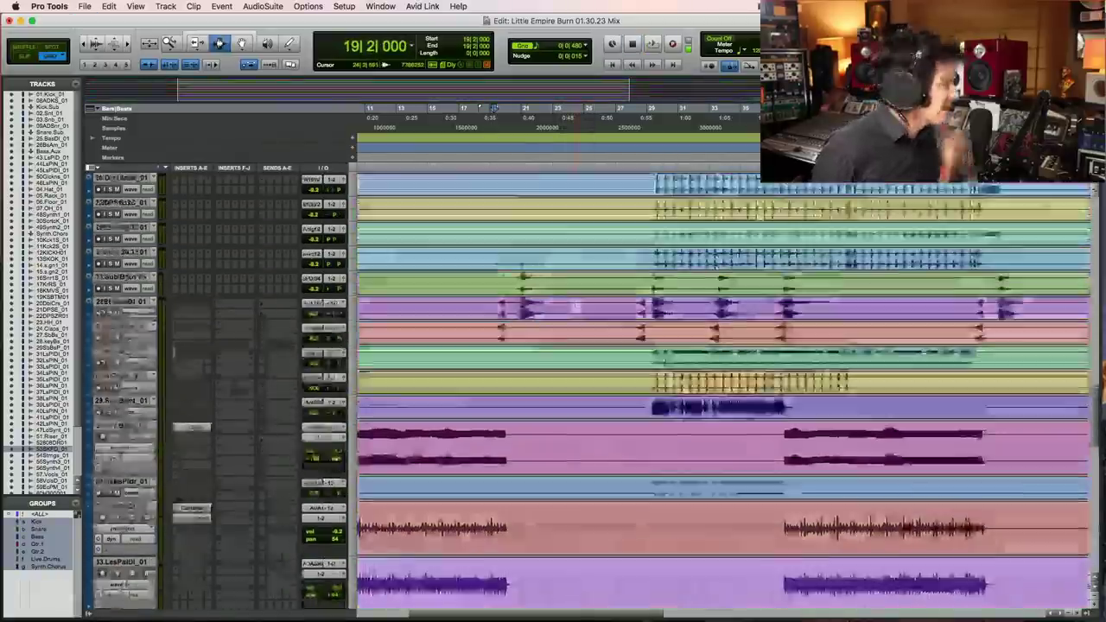
pyautogui.scroll(10, 577, 304)
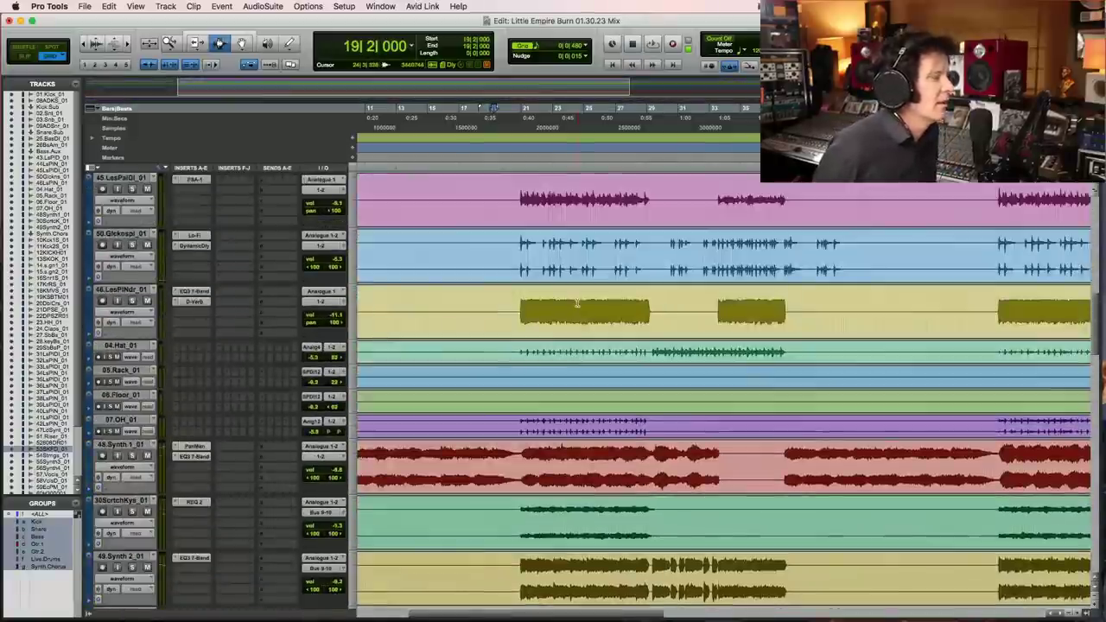
pyautogui.scroll(-3, 577, 302)
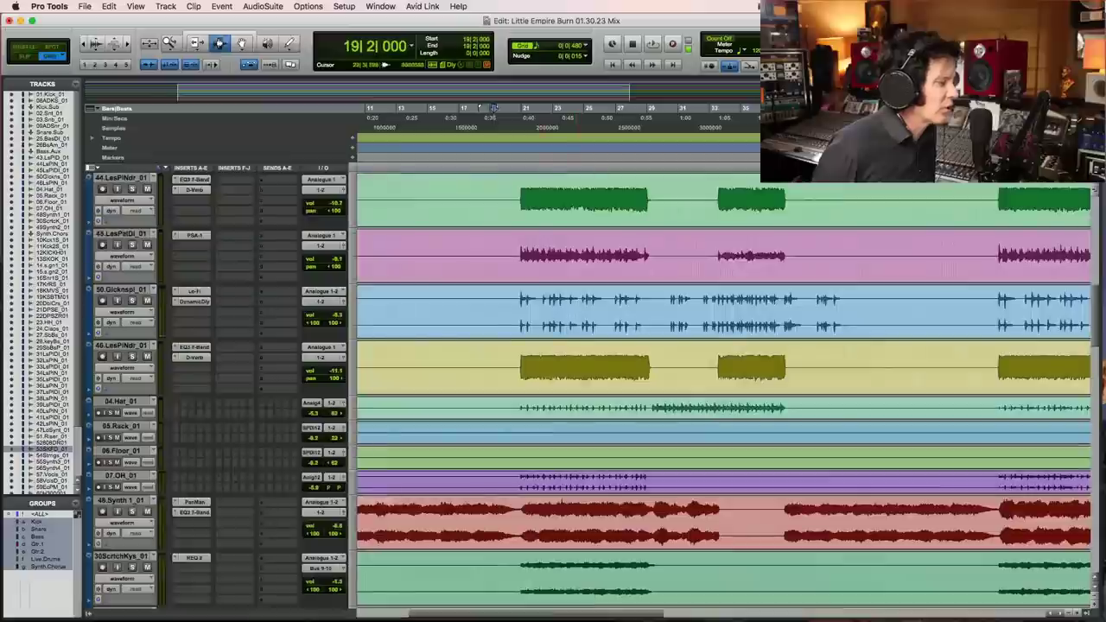
pyautogui.click(516, 311)
pyautogui.press('space')
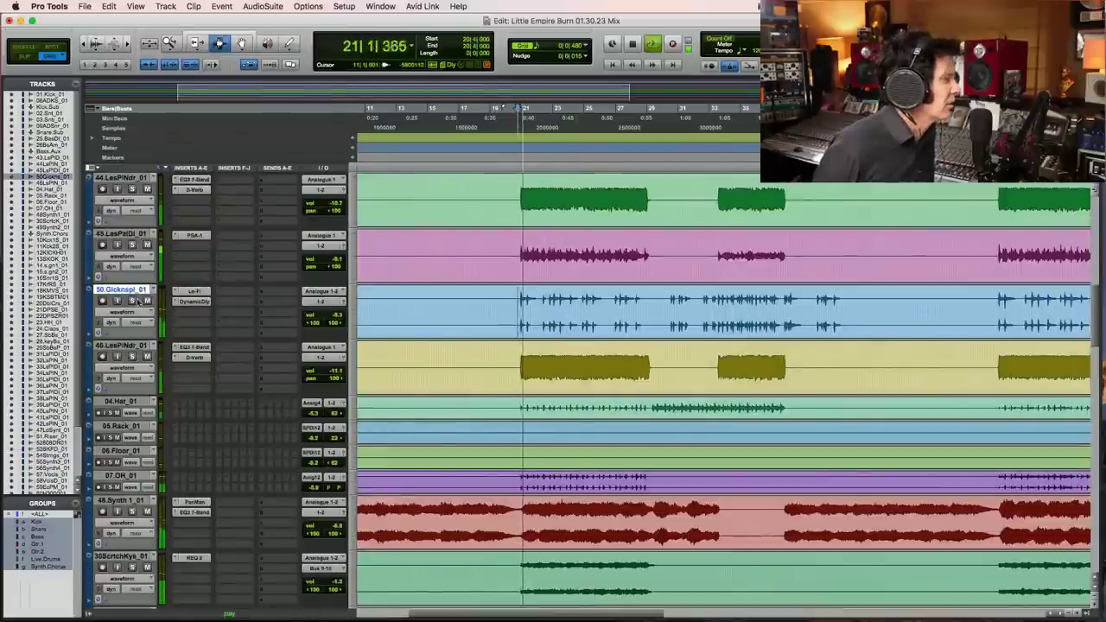
pyautogui.click(134, 300)
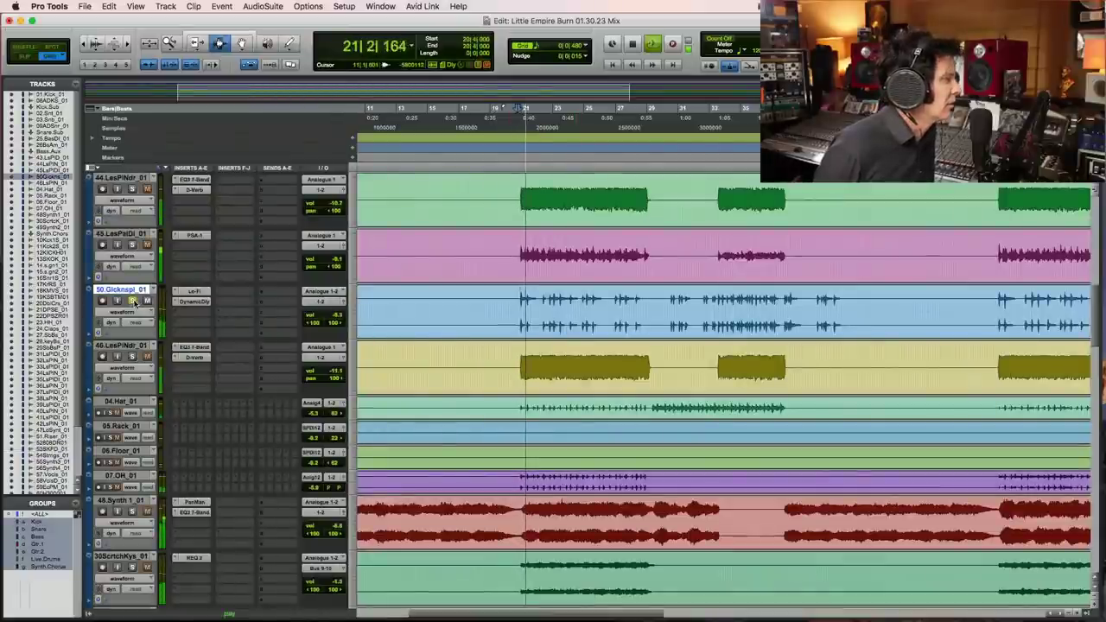
pyautogui.press('space')
pyautogui.click(340, 319)
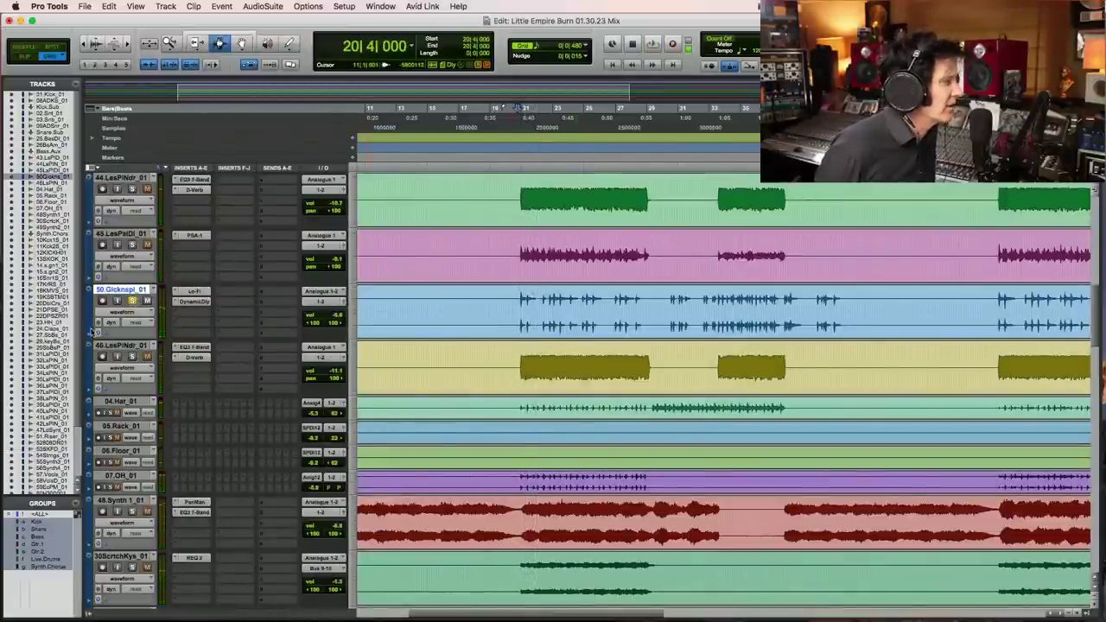
# Step: Compare track 45 Les Paul DI soloed alone and together with track 46 Les Paul Nader from 20|4|000
pyautogui.press('space')
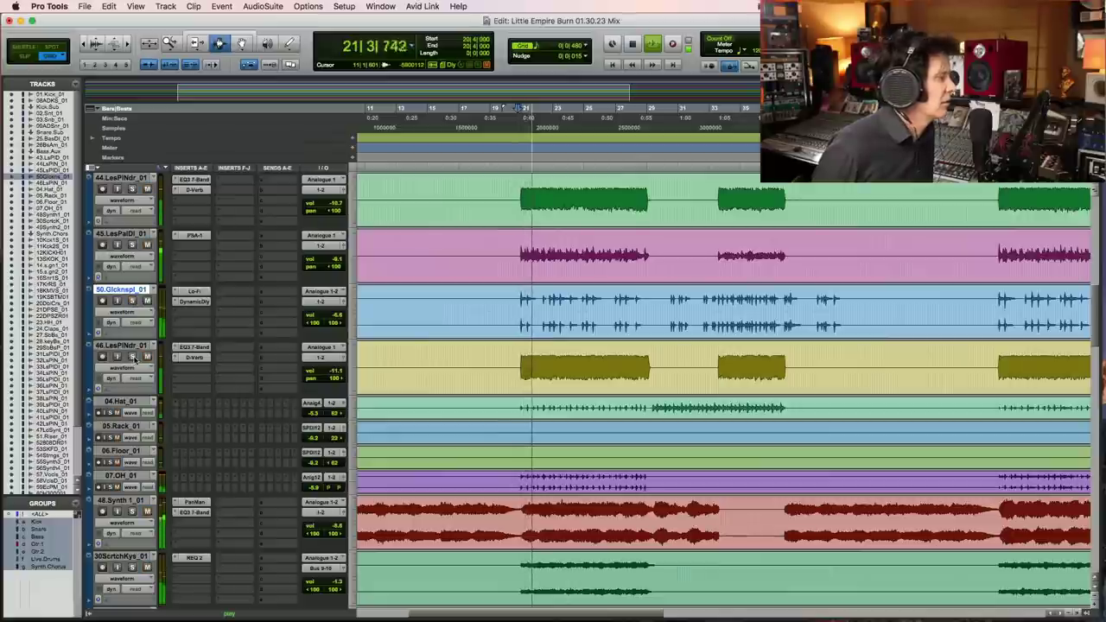
pyautogui.click(132, 356)
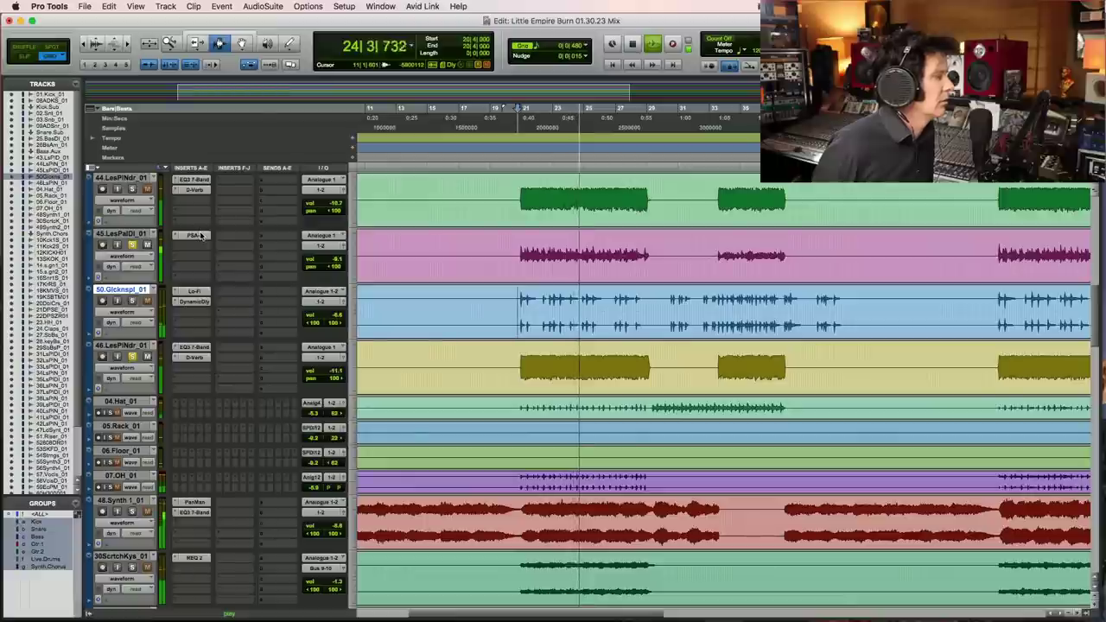
pyautogui.press('space')
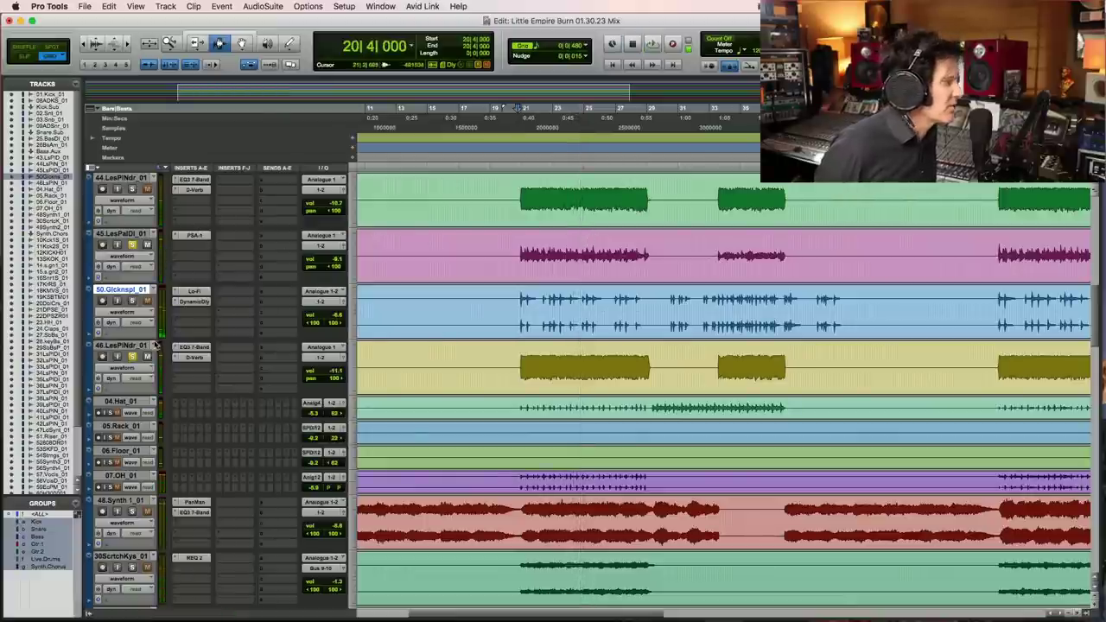
pyautogui.press('space')
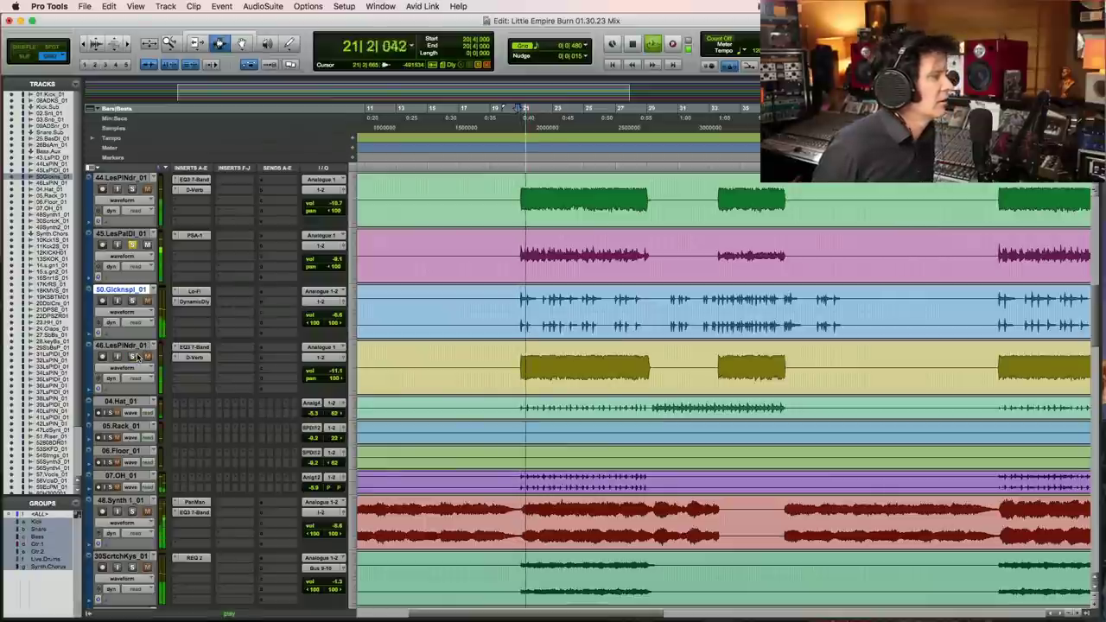
pyautogui.press('space')
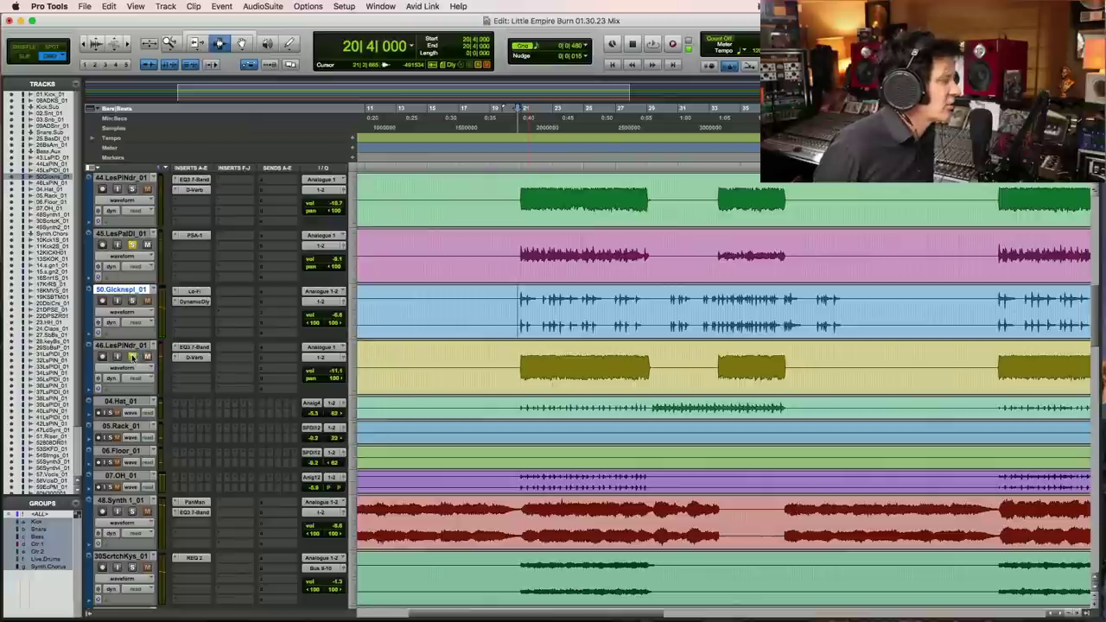
pyautogui.press('space')
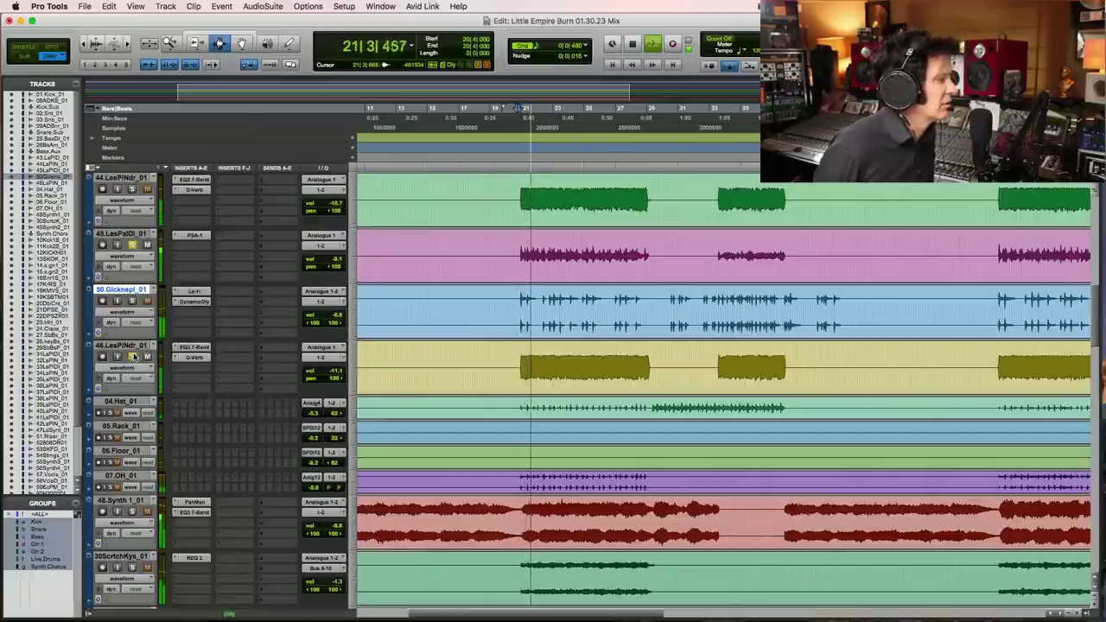
# Step: Review the D-Verb settings on track 46 Les Paul Nader during playback, clear the guitar solos, and close the plug-in window
pyautogui.press('space')
pyautogui.click(193, 358)
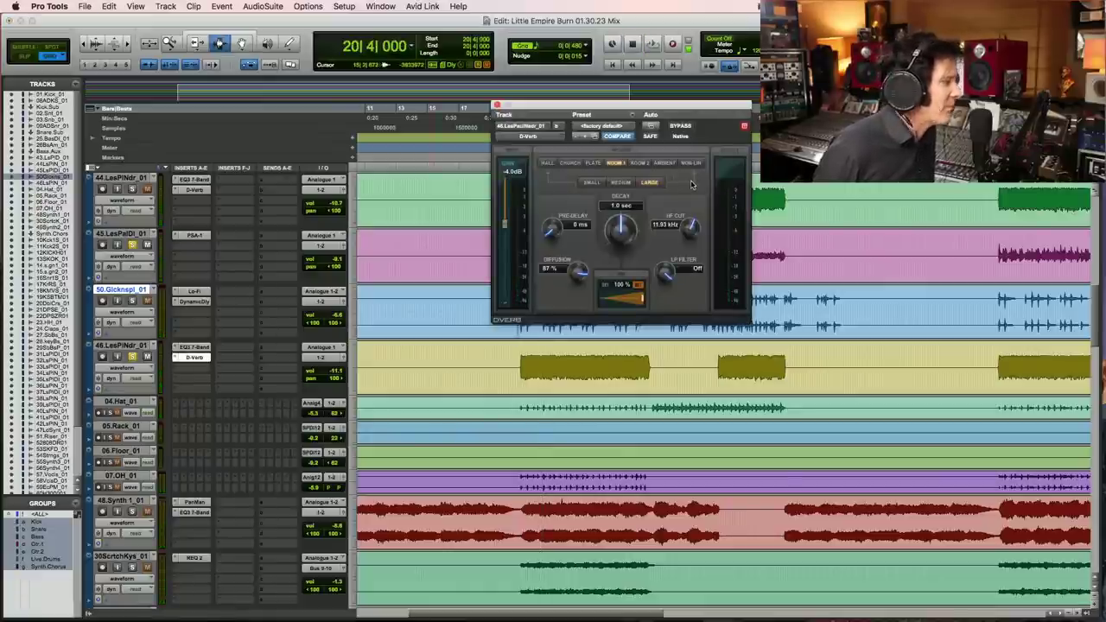
pyautogui.press('space')
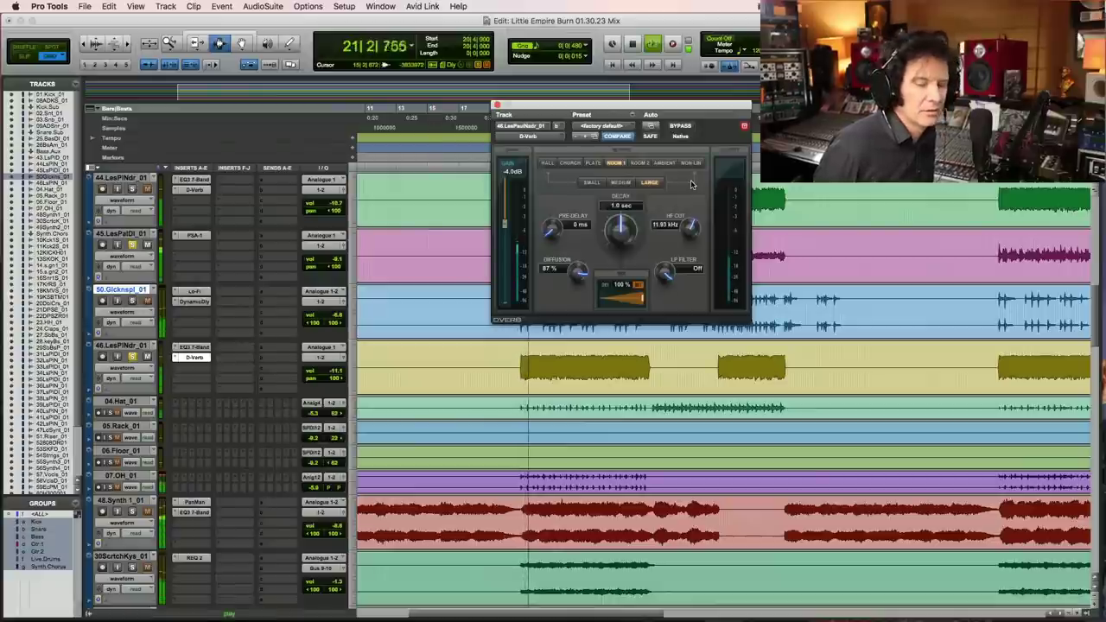
pyautogui.press('space')
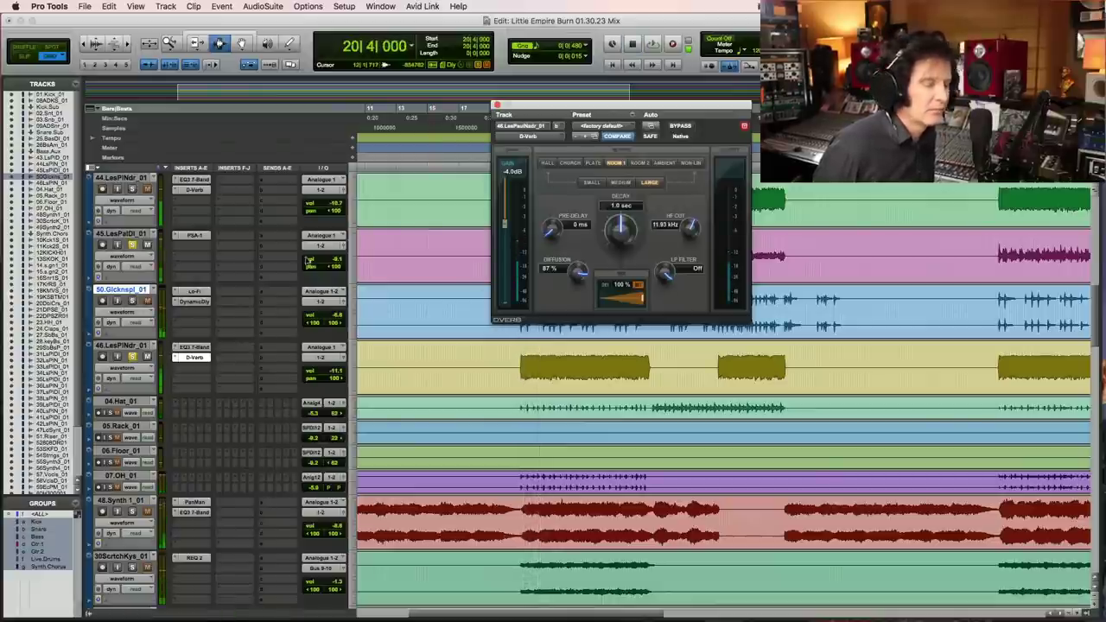
pyautogui.click(133, 356)
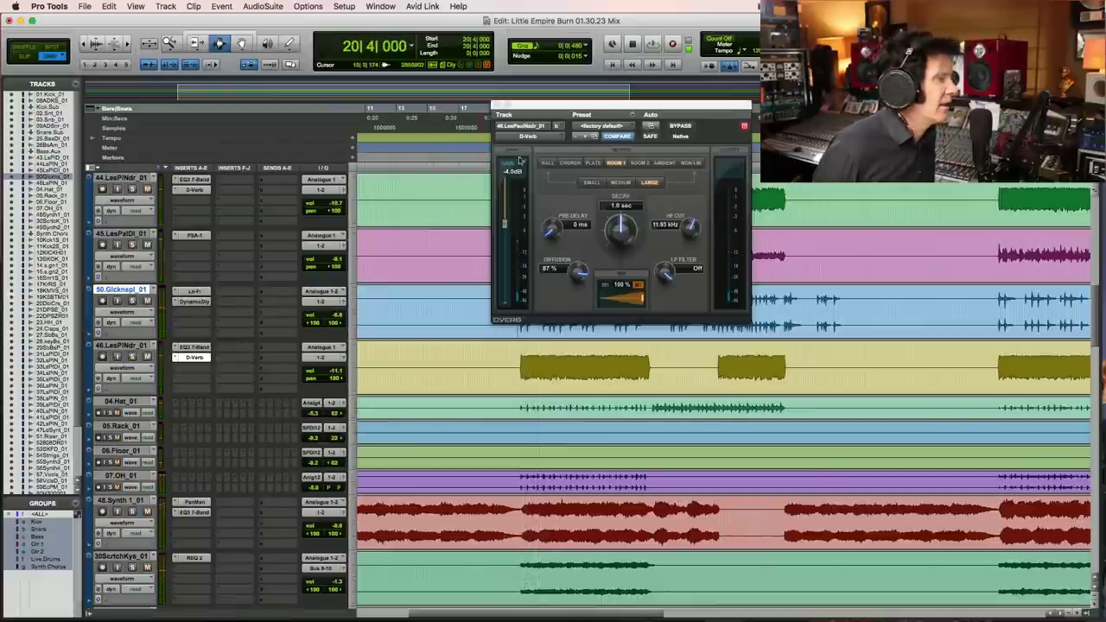
pyautogui.click(492, 105)
# Step: Zoom in on the drum tracks and place the edit cursor at the kick's entry at 21|1|000
pyautogui.scroll(10, 567, 239)
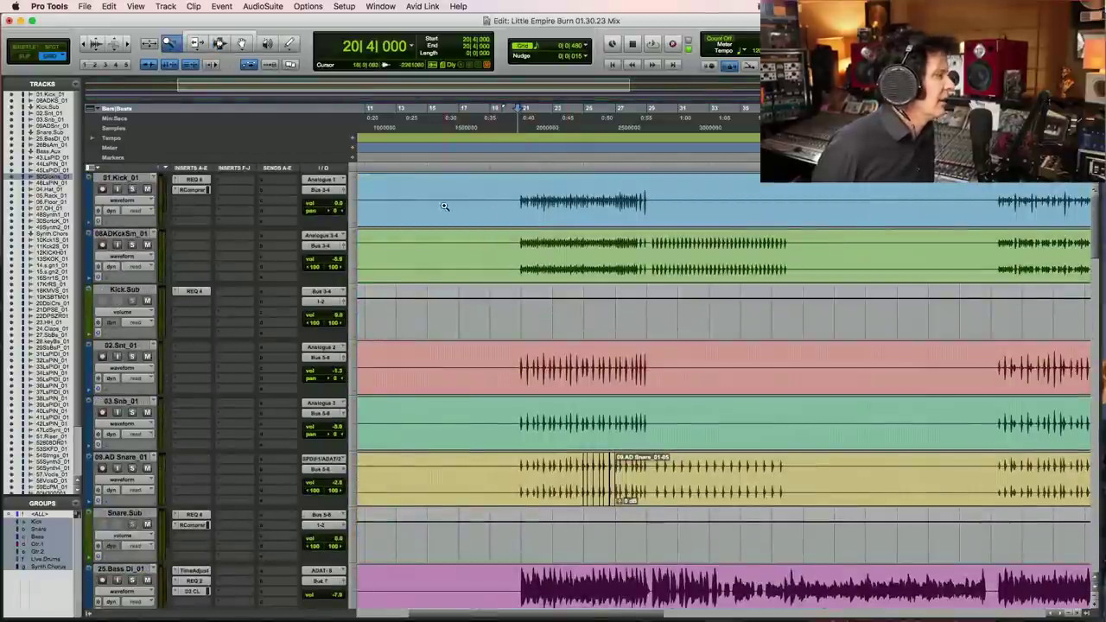
pyautogui.press('super+bracketright')
pyautogui.click(481, 208)
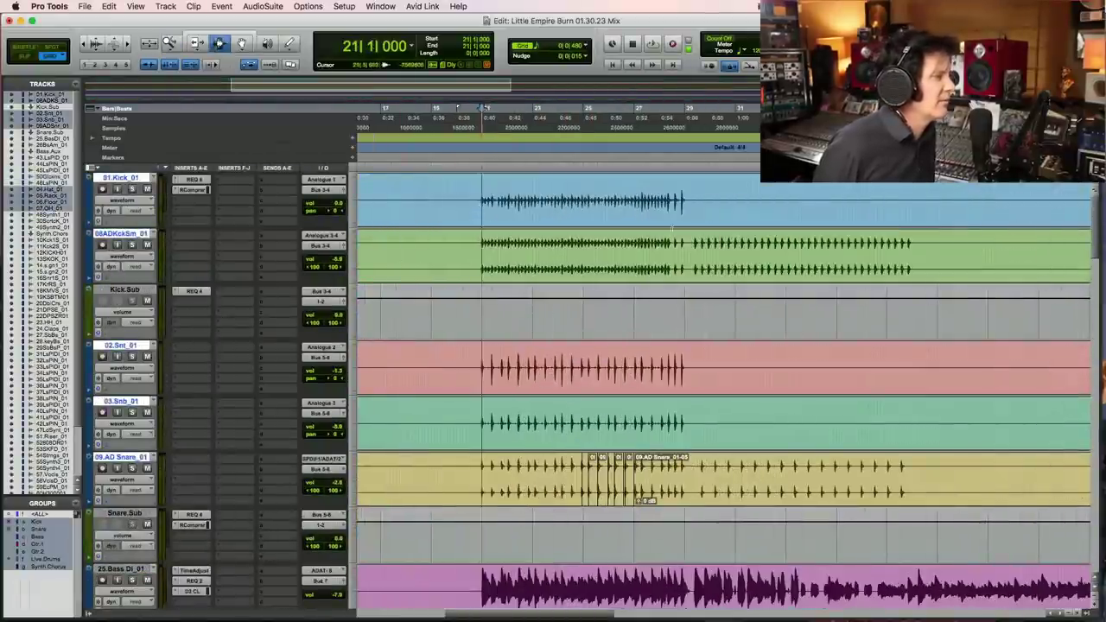
# Step: Play the soloed drum tracks from 21|1|000 to 28|4|480 and group the hat, rack, floor and overhead tracks directly below 09.AD Snare
pyautogui.keyDown('shift'); pyautogui.click(683, 244); pyautogui.keyUp('shift')
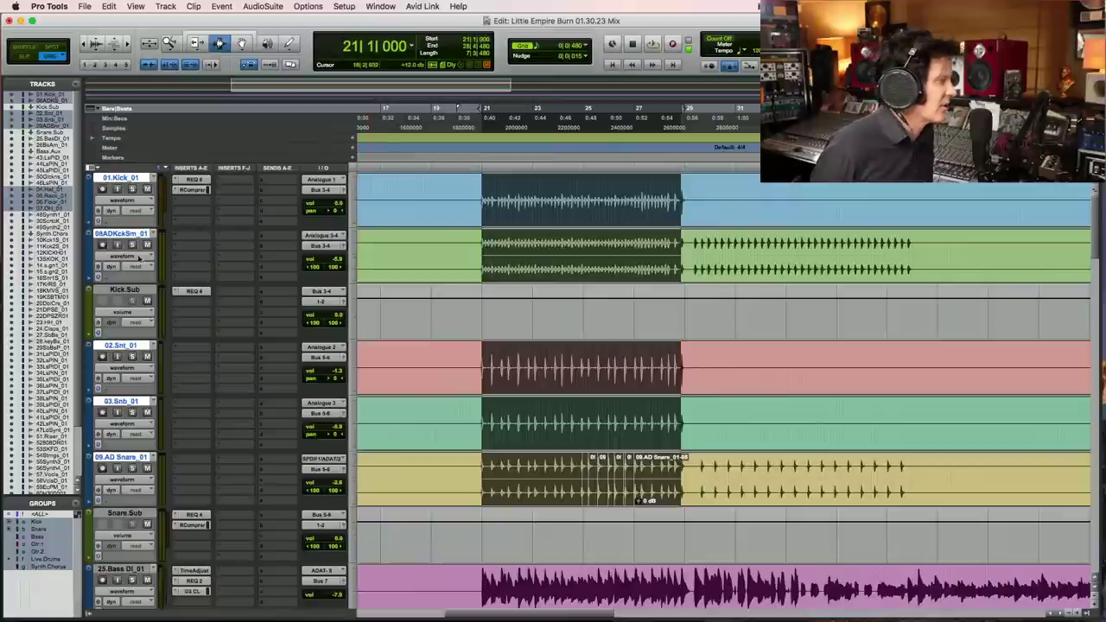
pyautogui.press('space')
pyautogui.scroll(-5, 359, 337)
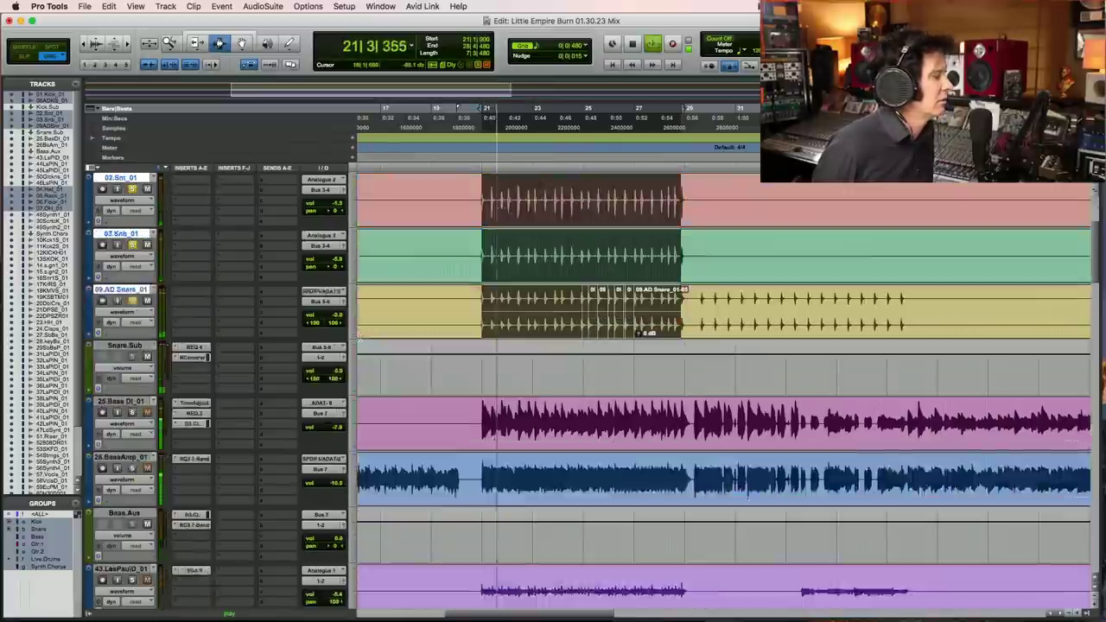
pyautogui.scroll(-8, 360, 337)
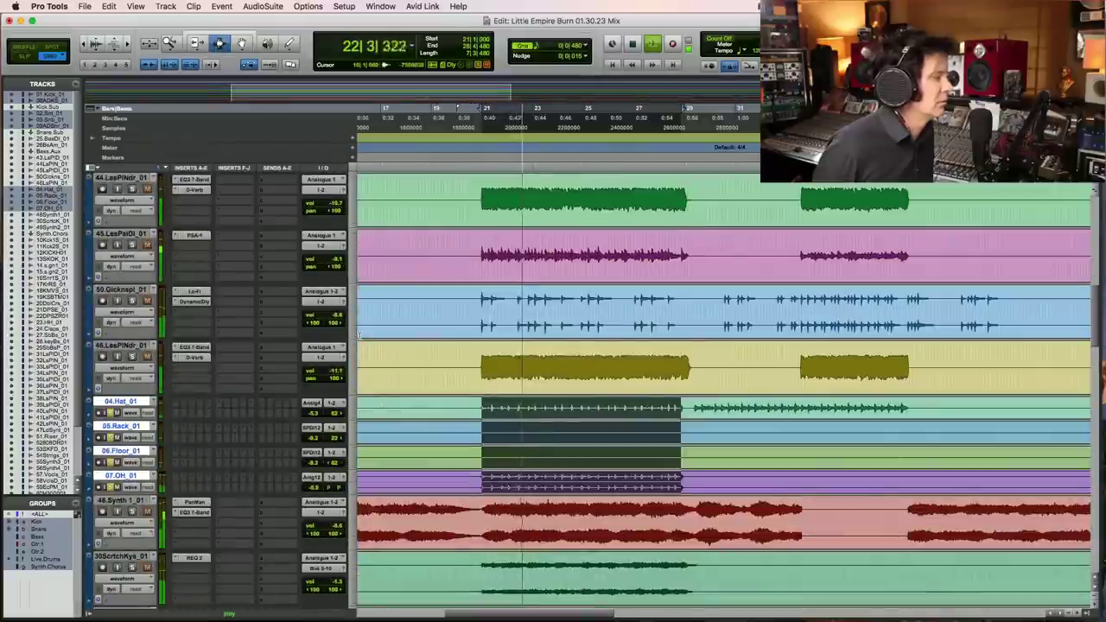
pyautogui.moveTo(121, 401); pyautogui.dragTo(165, 308)
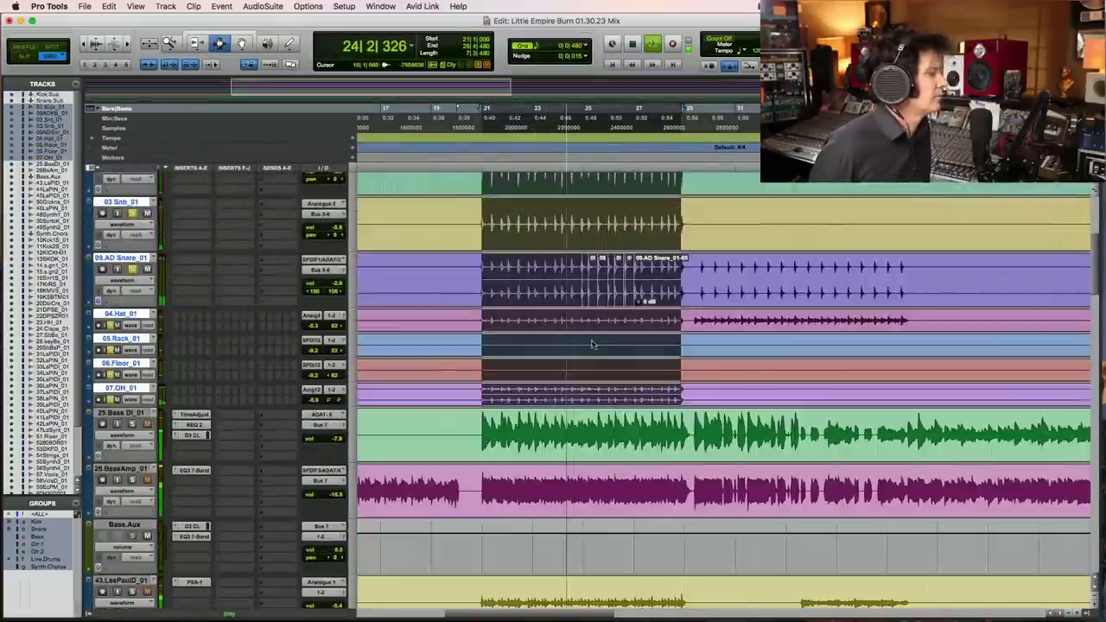
# Step: Reorder the submix tracks so Kick.Sub sits below 08ADKckSm and Snare.Sub sits below 09.AD Snare
pyautogui.scroll(5, 556, 332)
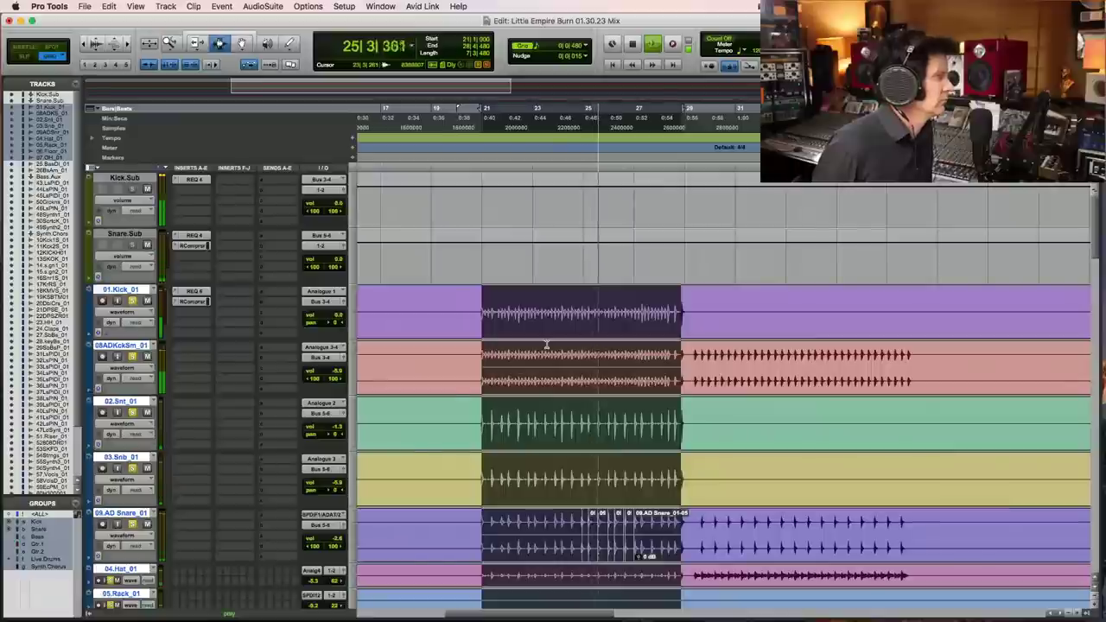
pyautogui.click(124, 178)
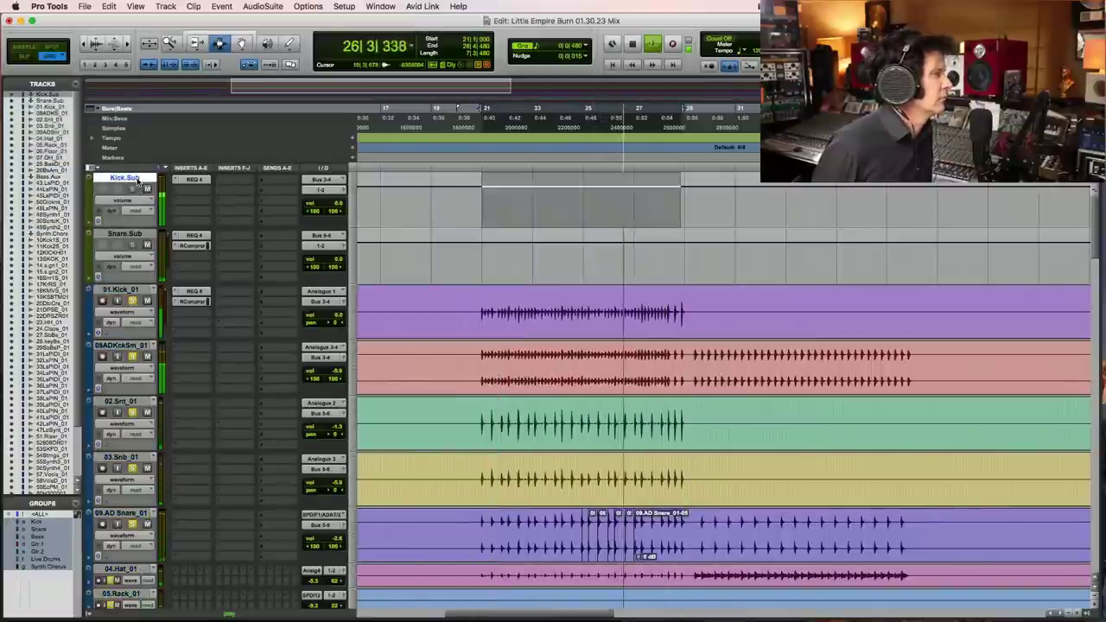
pyautogui.doubleClick(123, 177)
pyautogui.press('Return')
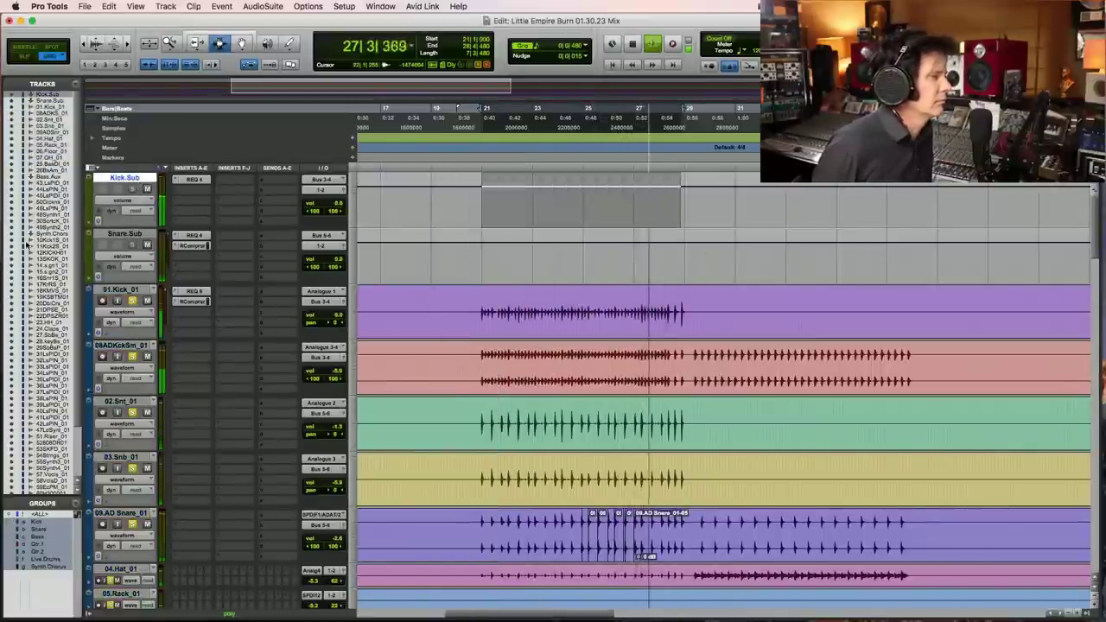
pyautogui.moveTo(101, 178); pyautogui.dragTo(101, 398)
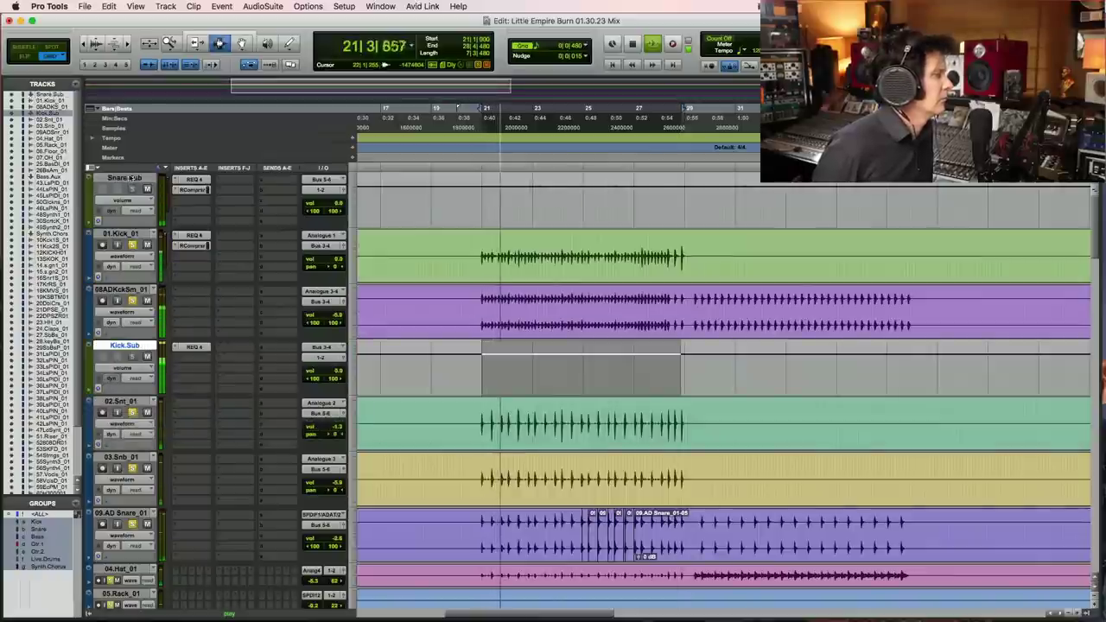
pyautogui.click(131, 177)
pyautogui.moveTo(131, 177); pyautogui.dragTo(146, 553)
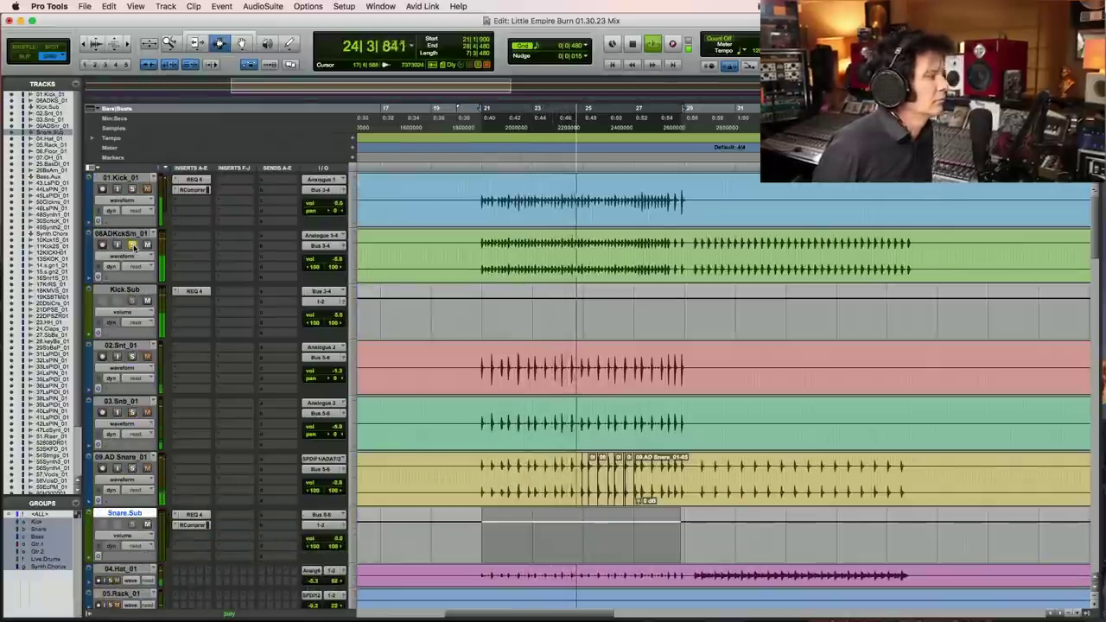
# Step: Review the REQ 4 settings on Kick.Sub and play the drum selection from 21|1|000 to 29|1|000 with 08ADKckSm soloed
pyautogui.click(199, 291)
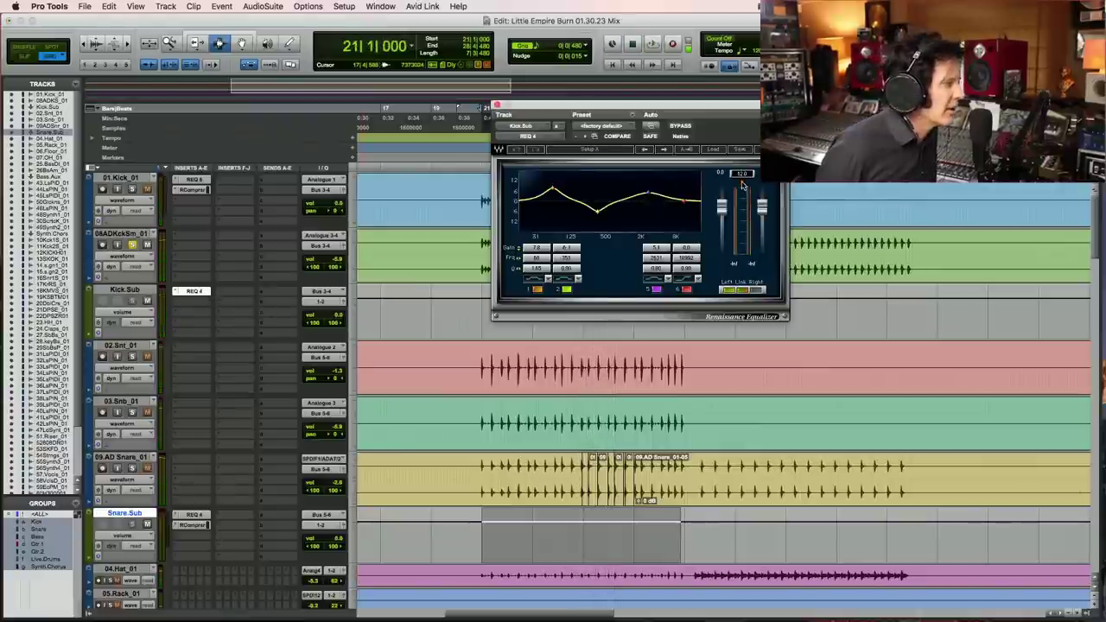
pyautogui.click(496, 104)
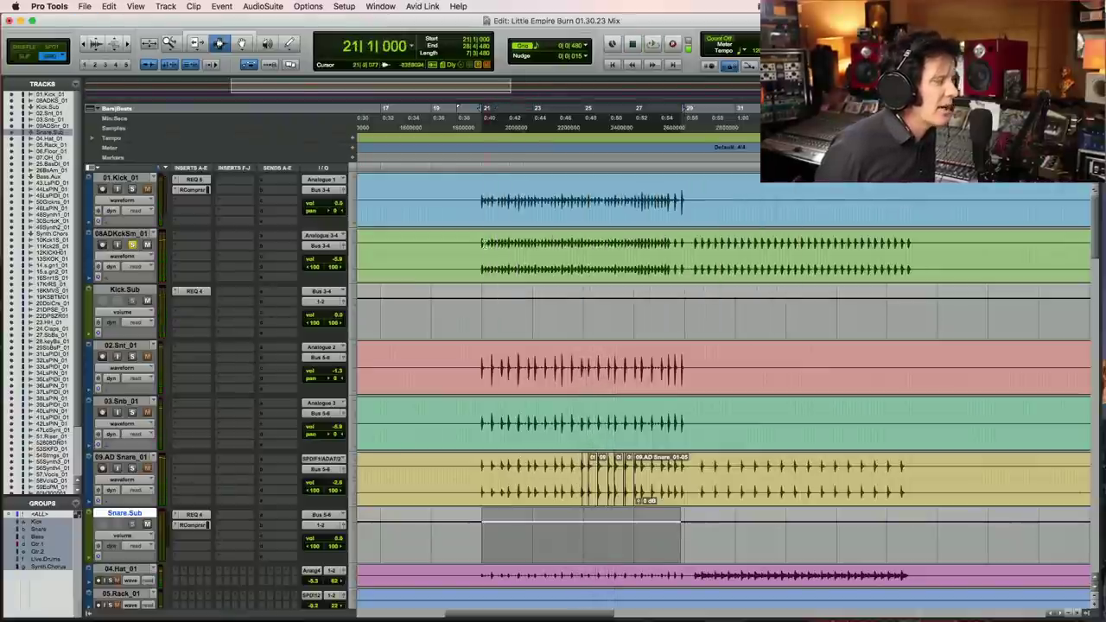
pyautogui.moveTo(481, 258); pyautogui.dragTo(685, 264)
pyautogui.press('space')
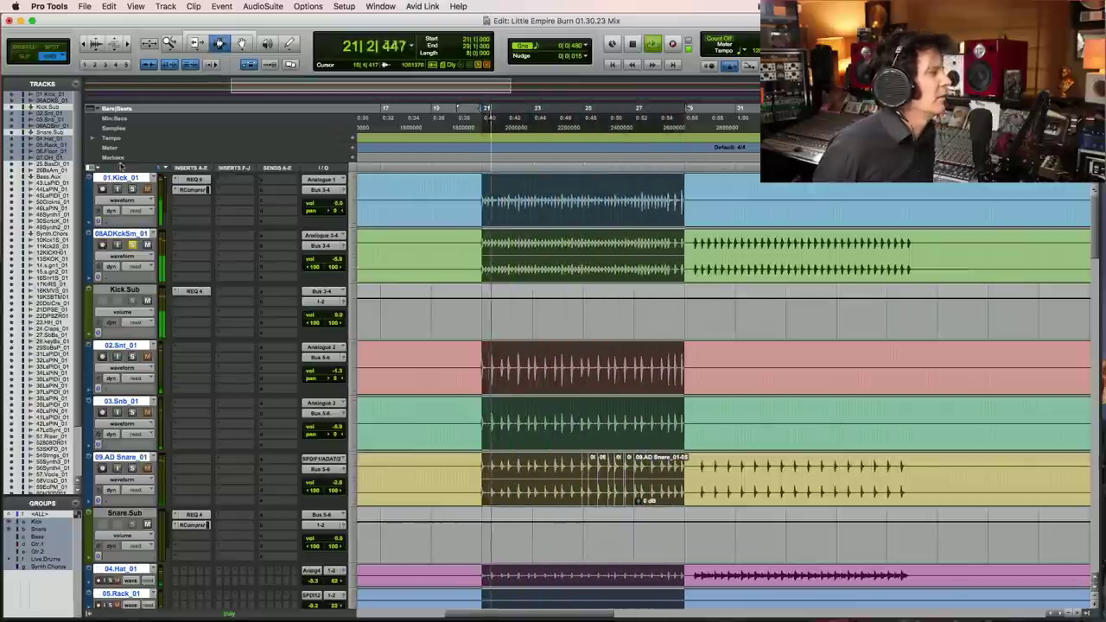
# Step: Audition 01.Kick and 08ADKckSm soloed together from 21|1|000 and stop playback
pyautogui.press('space')
pyautogui.press('space')
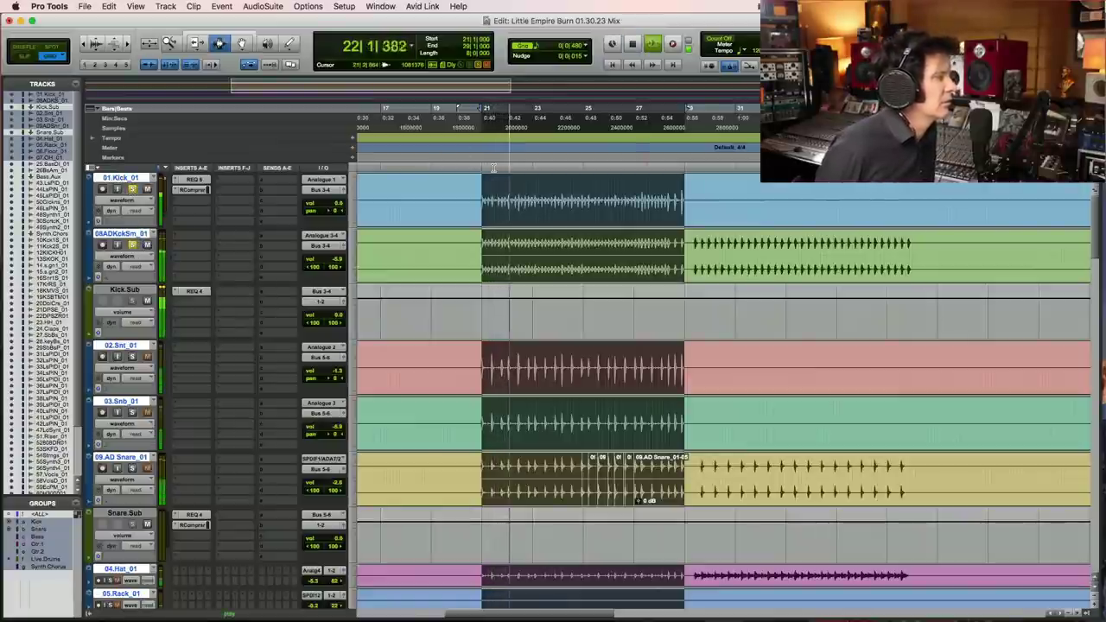
pyautogui.press('super+bracketright')
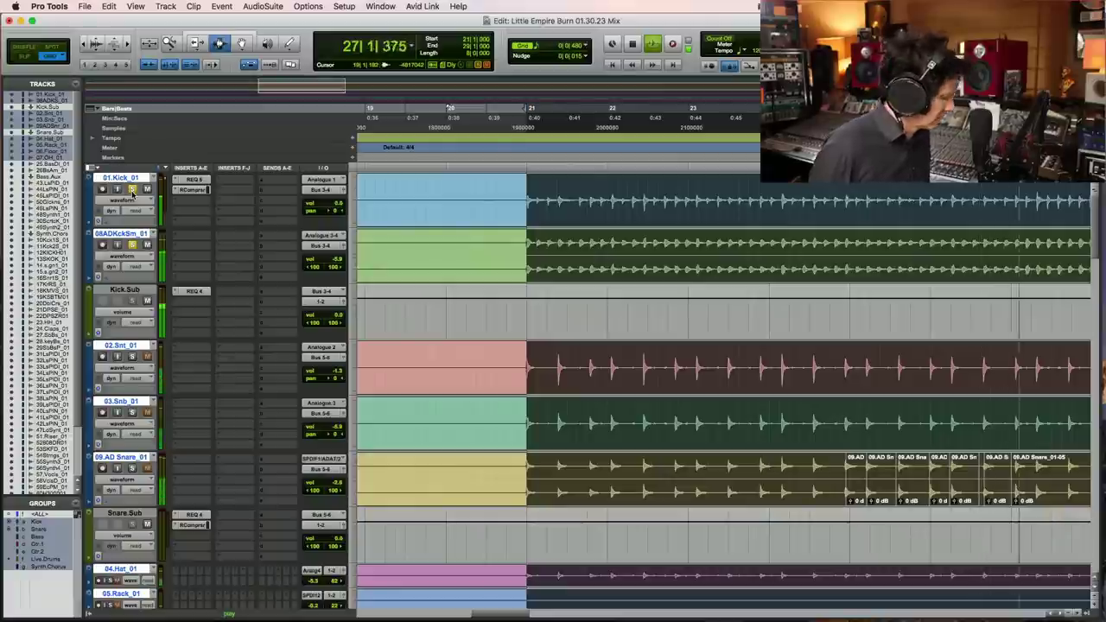
pyautogui.press('super+bracketleft')
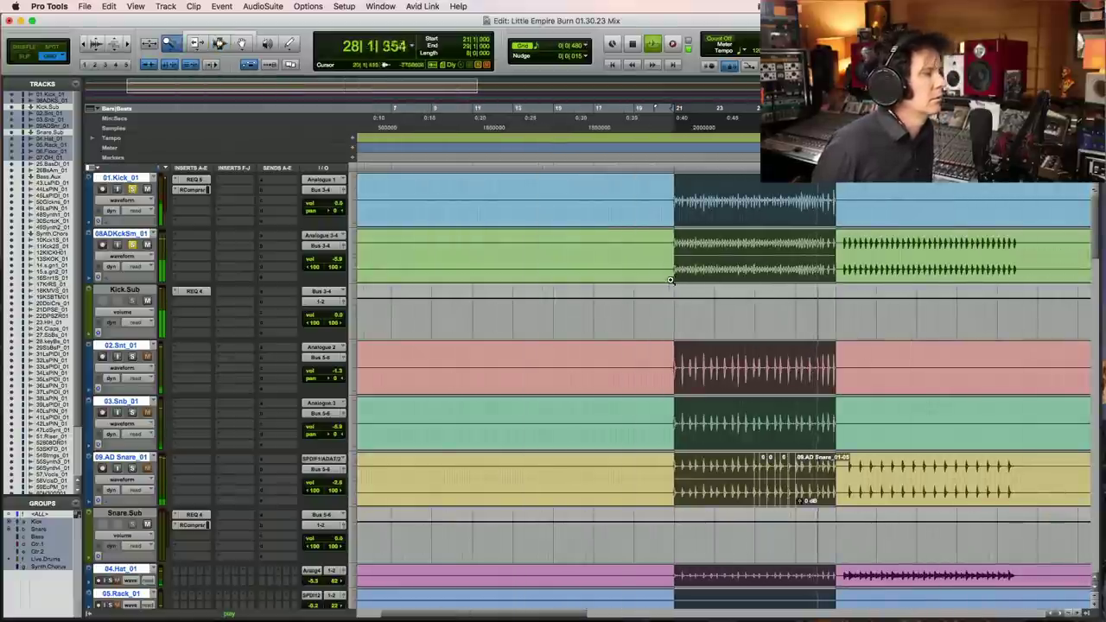
pyautogui.press('super+bracketright')
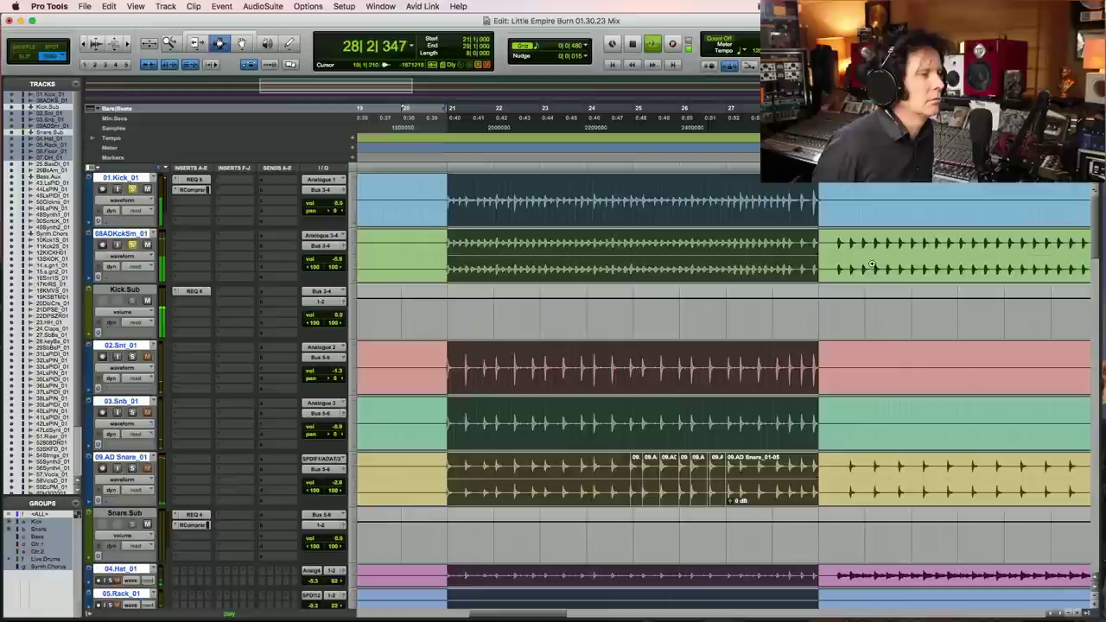
pyautogui.press('space')
# Step: Insert the stereo Channel G Compact plug-in in Kick.Sub's second insert slot and move its window clear of the timeline
pyautogui.click(175, 303)
pyautogui.moveTo(181, 304)
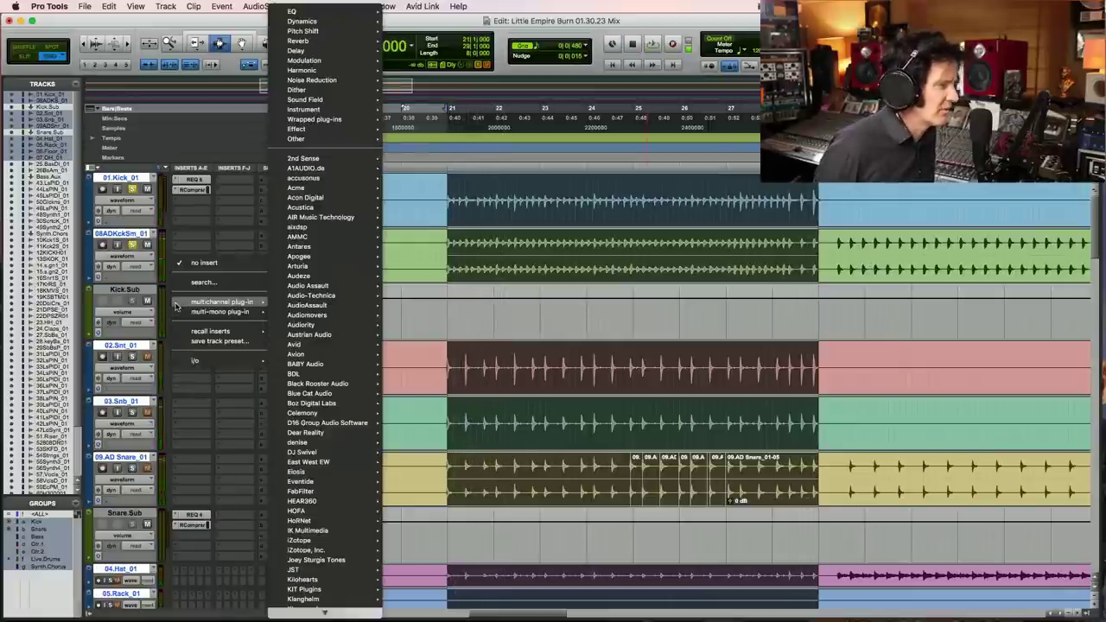
pyautogui.moveTo(331, 23)
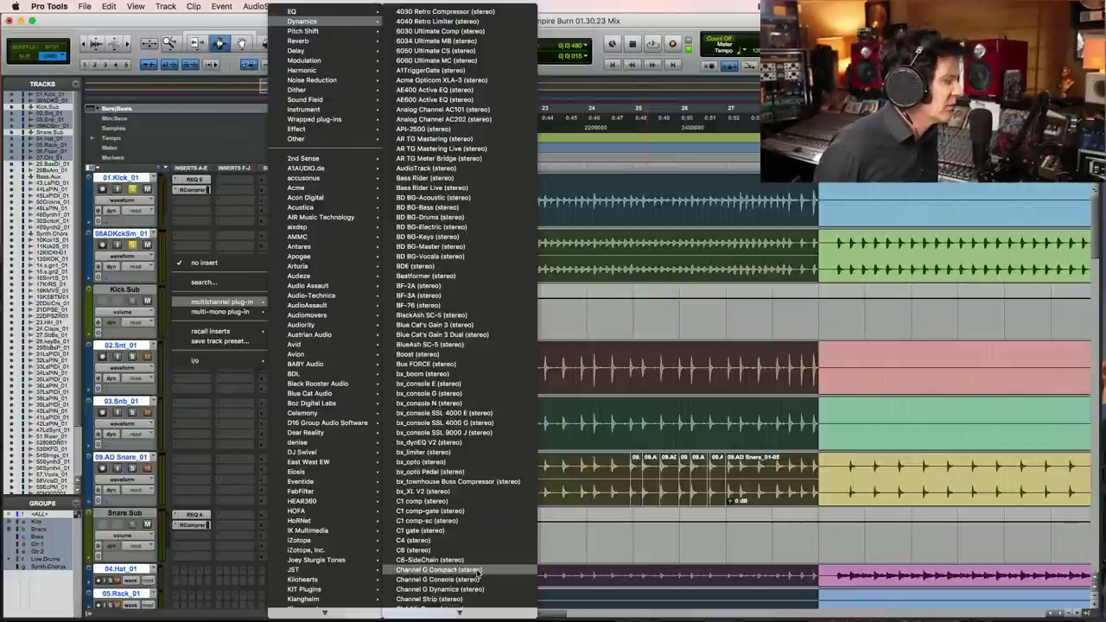
pyautogui.press('Escape')
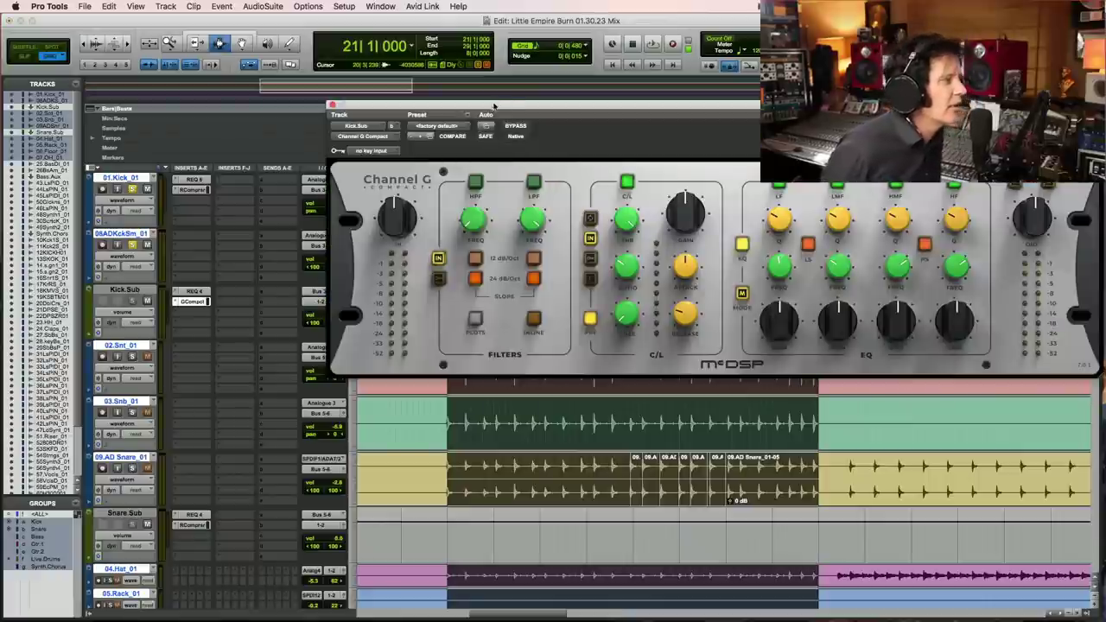
pyautogui.moveTo(494, 106); pyautogui.dragTo(325, 84)
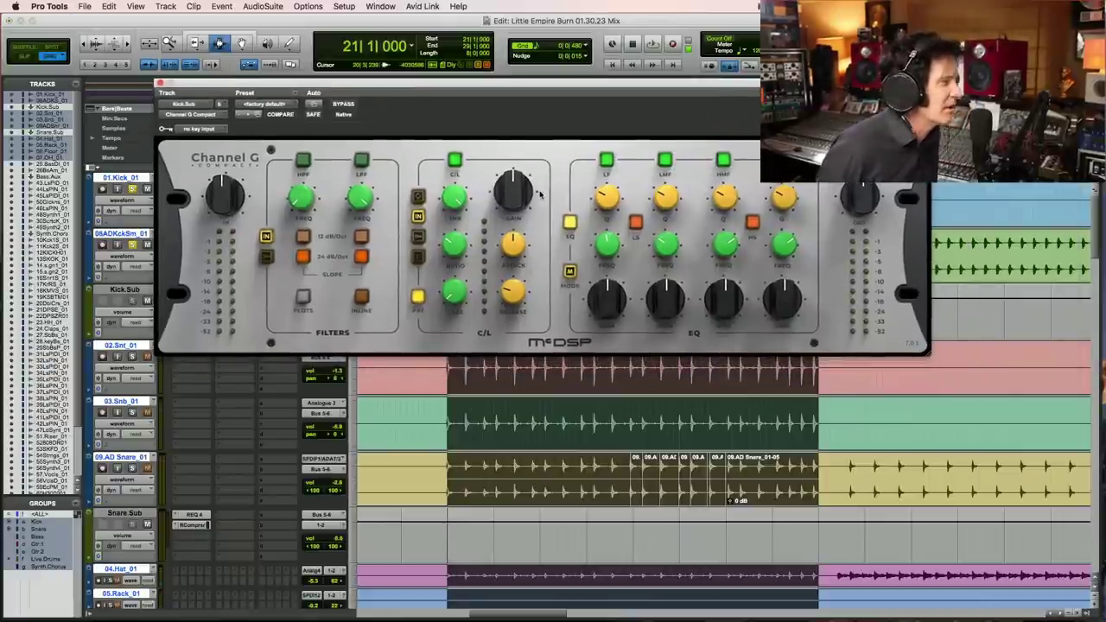
# Step: During playback, lower the Channel G compressor threshold on Kick.Sub, set the release to 100 ms, adjust the knee and raise the gain slightly
pyautogui.press('space')
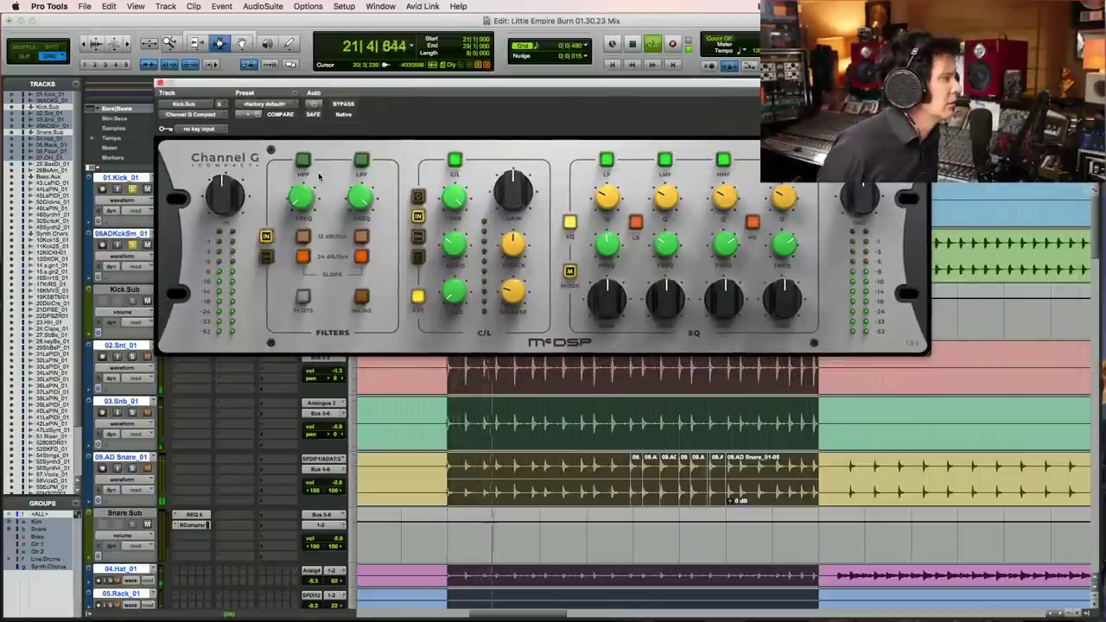
pyautogui.moveTo(451, 201); pyautogui.dragTo(439, 230)
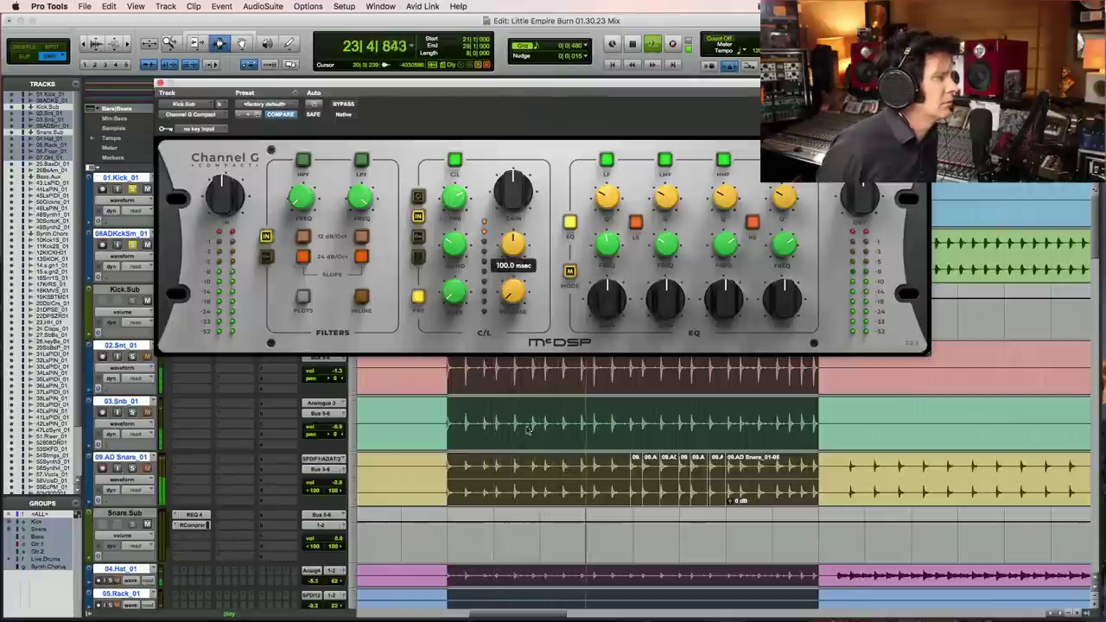
pyautogui.moveTo(450, 202)
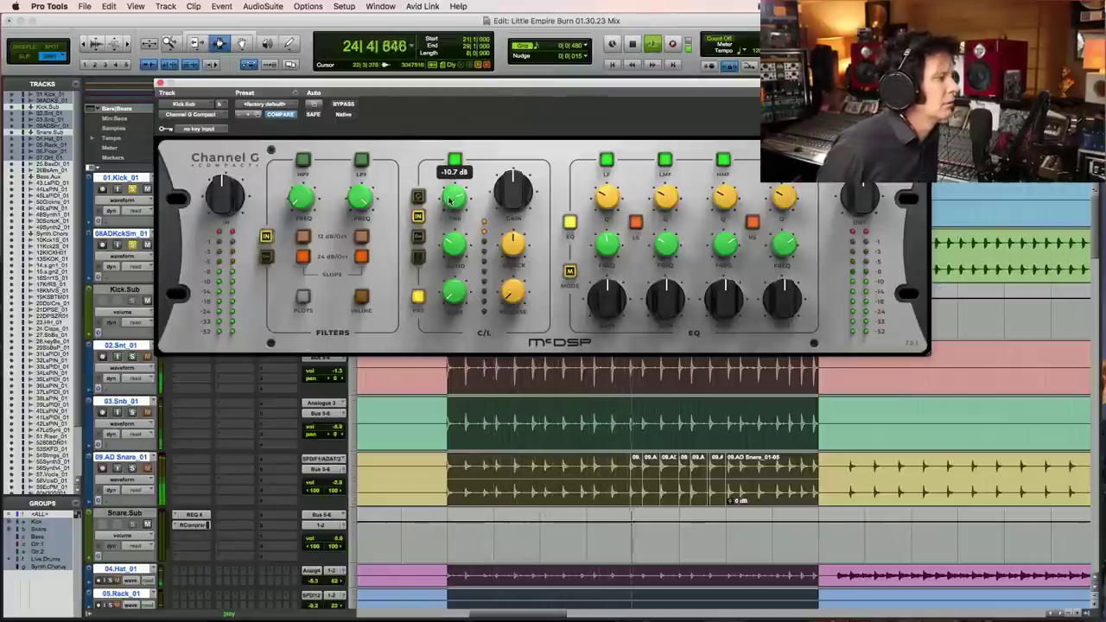
pyautogui.moveTo(450, 200); pyautogui.dragTo(450, 194)
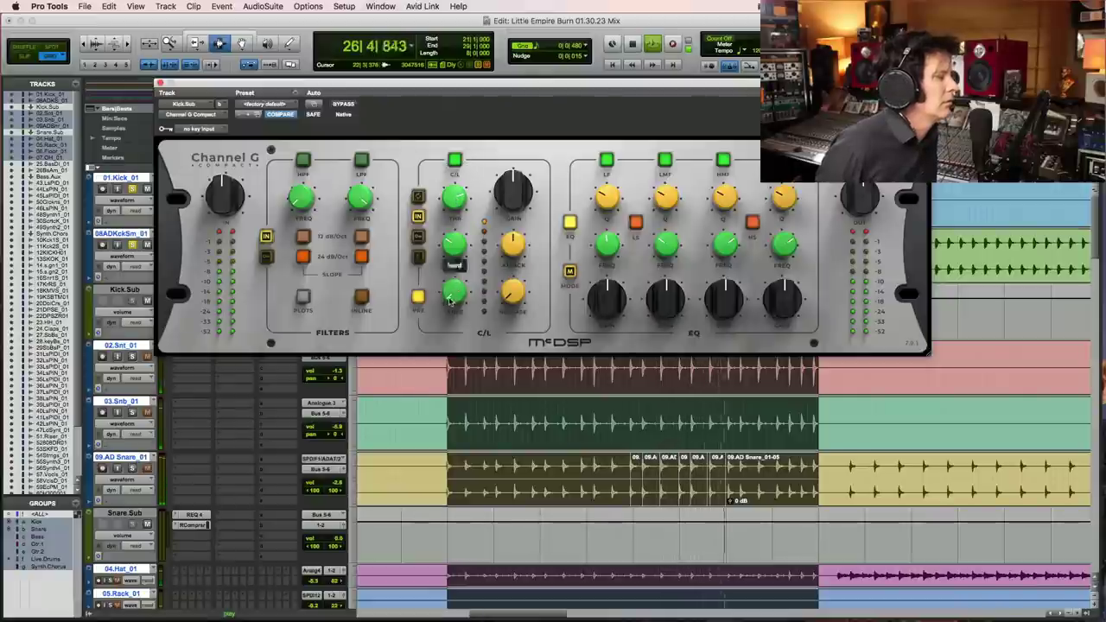
pyautogui.moveTo(449, 300); pyautogui.dragTo(460, 264)
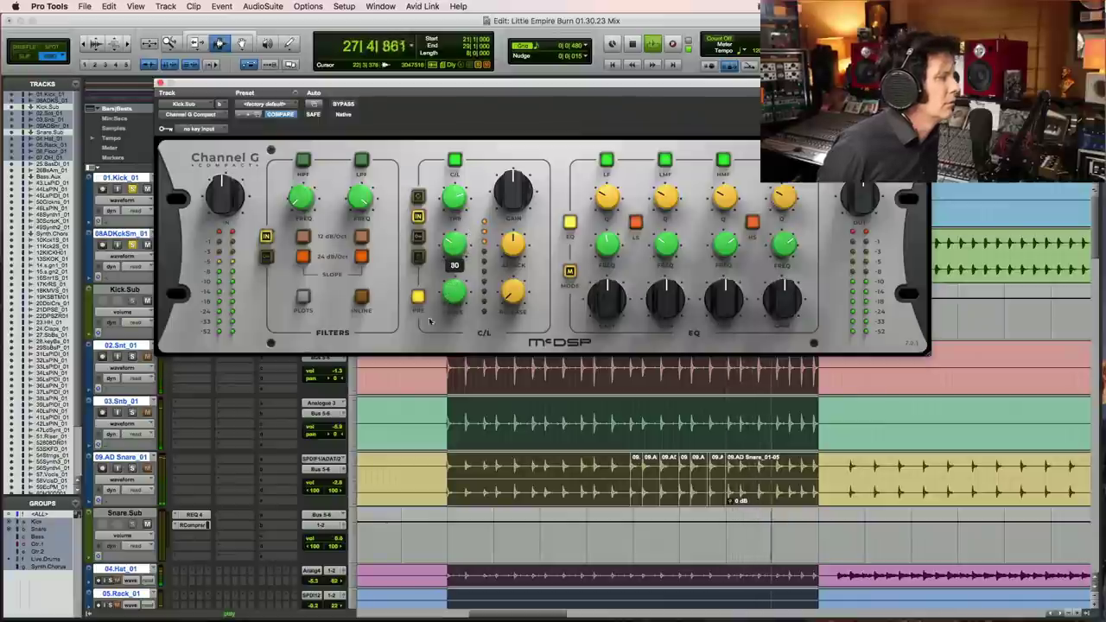
pyautogui.moveTo(515, 191); pyautogui.dragTo(518, 181)
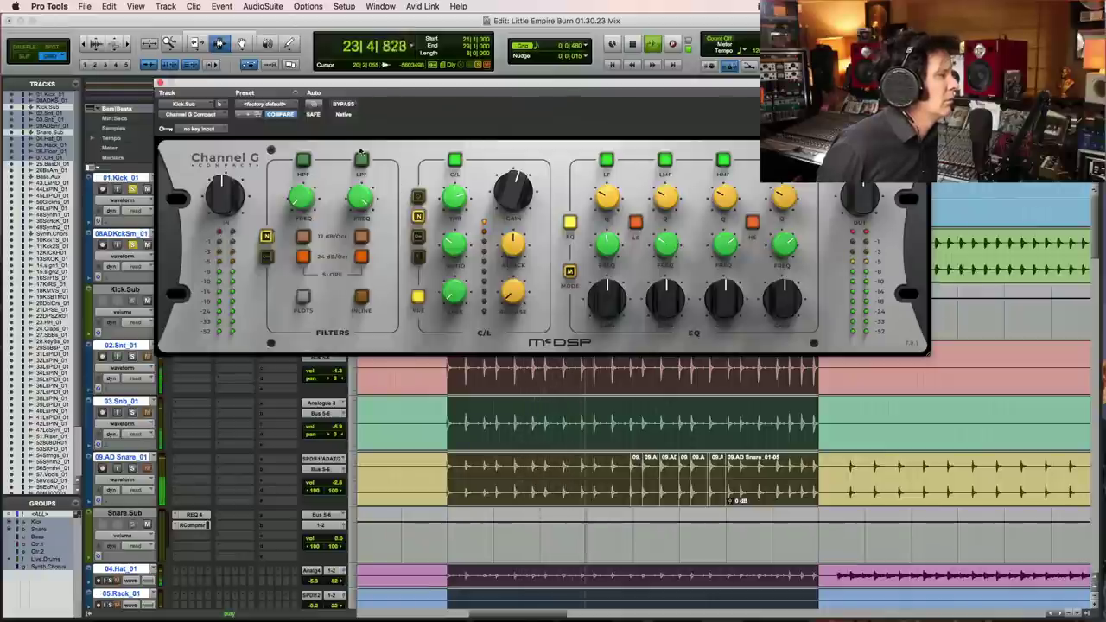
# Step: Engage the Channel G high-pass filter on Kick.Sub and sweep its frequency up to about 214 Hz and back down
pyautogui.moveTo(304, 200); pyautogui.dragTo(300, 188)
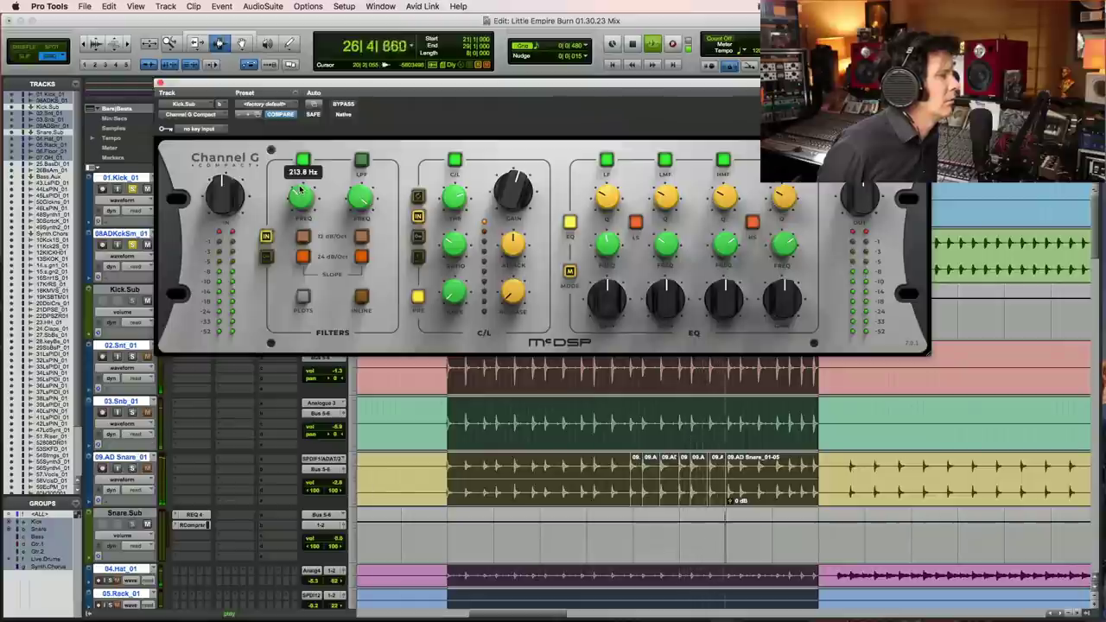
pyautogui.moveTo(299, 190); pyautogui.dragTo(291, 216)
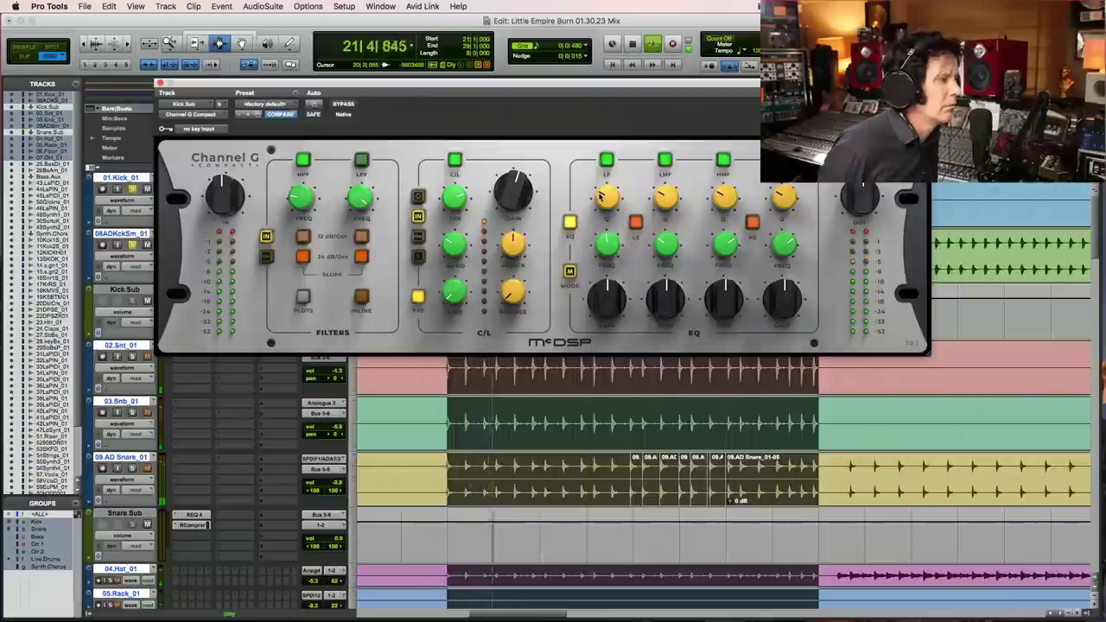
# Step: Tune the Channel G low-frequency EQ band on Kick.Sub to about 59 Hz and boost its gain during playback
pyautogui.moveTo(602, 197); pyautogui.dragTo(602, 198)
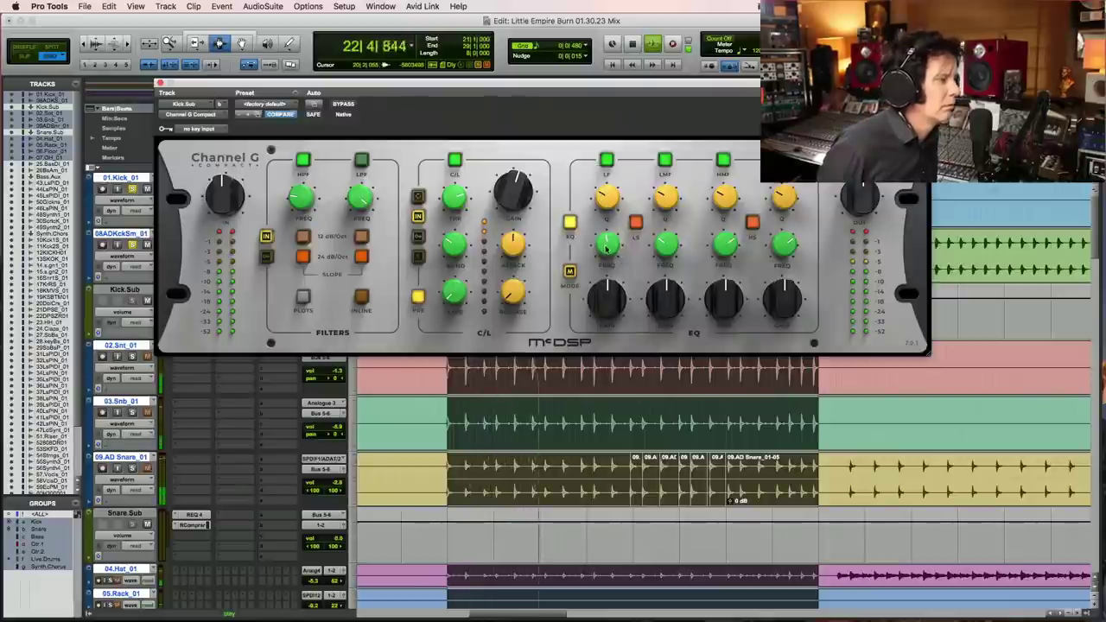
pyautogui.moveTo(603, 252); pyautogui.dragTo(602, 255)
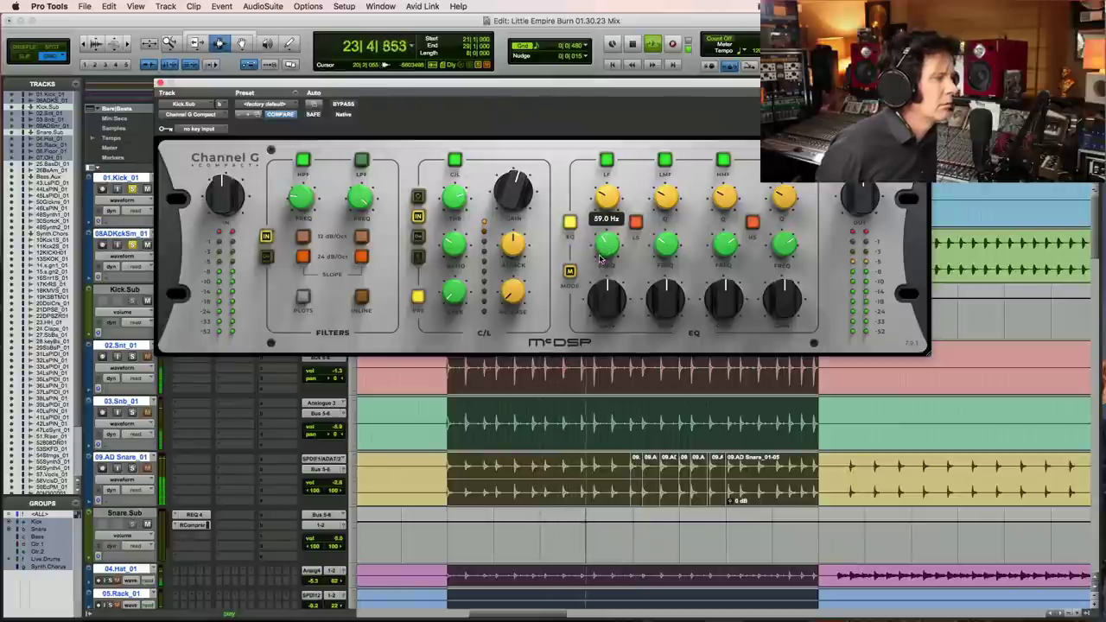
pyautogui.moveTo(606, 297); pyautogui.dragTo(605, 301)
pyautogui.press('space')
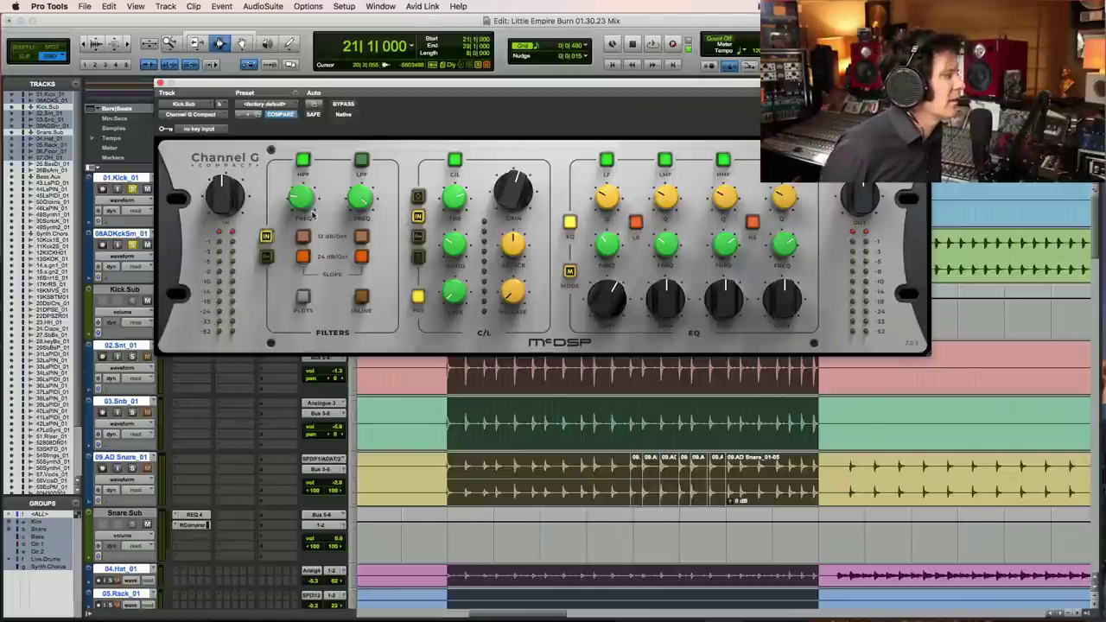
# Step: Sweep the high-pass filter frequency on Kick.Sub, switch the filter off, and audition the kick from 21|1|000
pyautogui.press('space')
pyautogui.moveTo(313, 216); pyautogui.dragTo(290, 191)
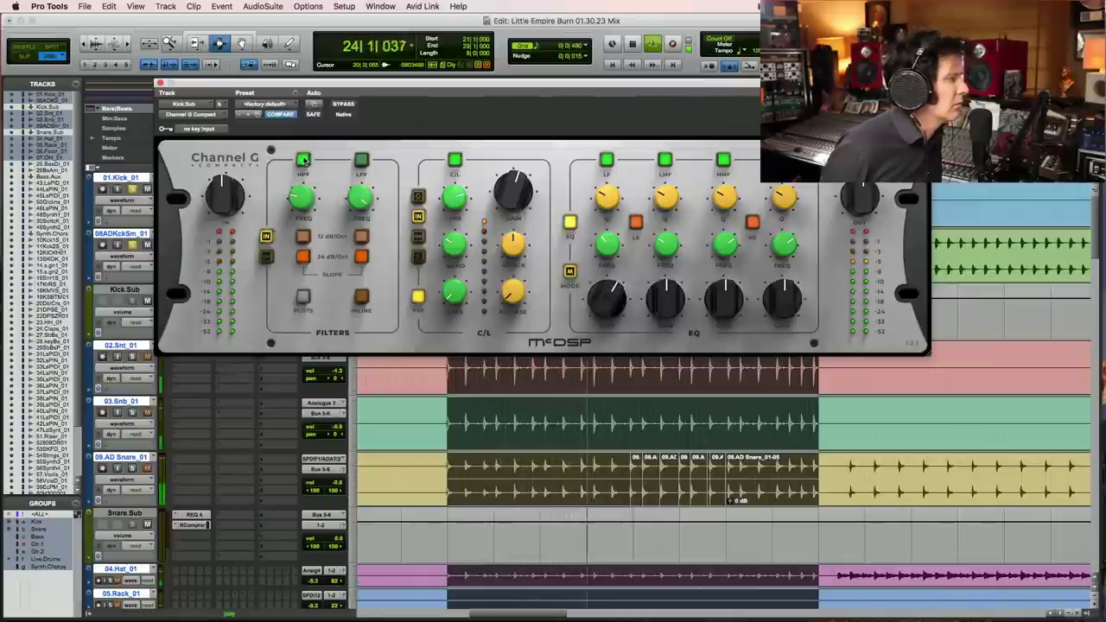
pyautogui.press('space')
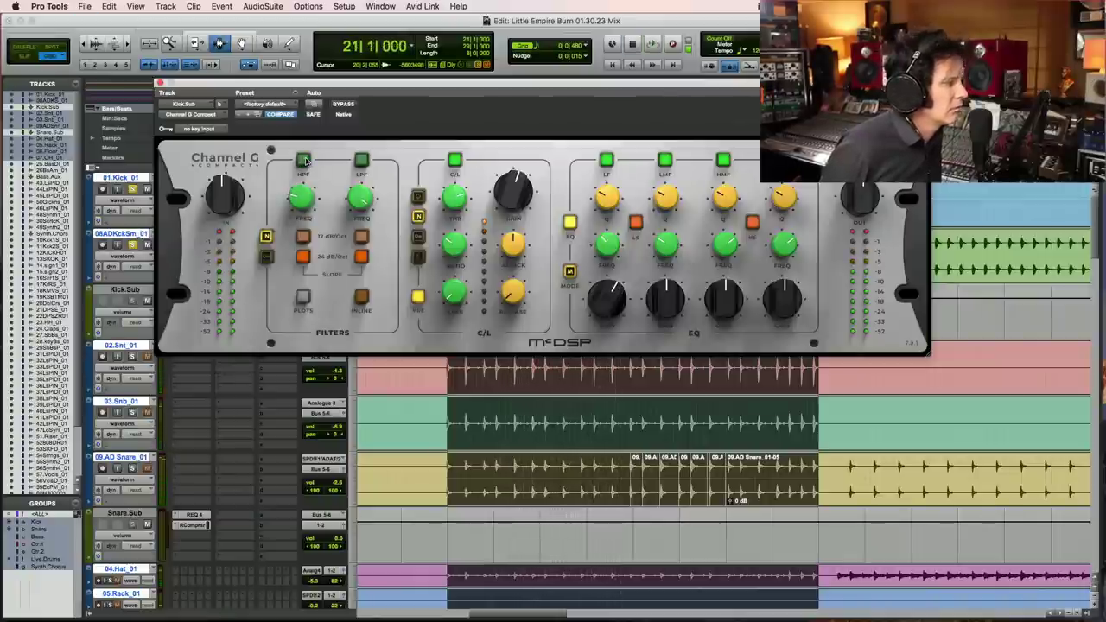
pyautogui.press('space')
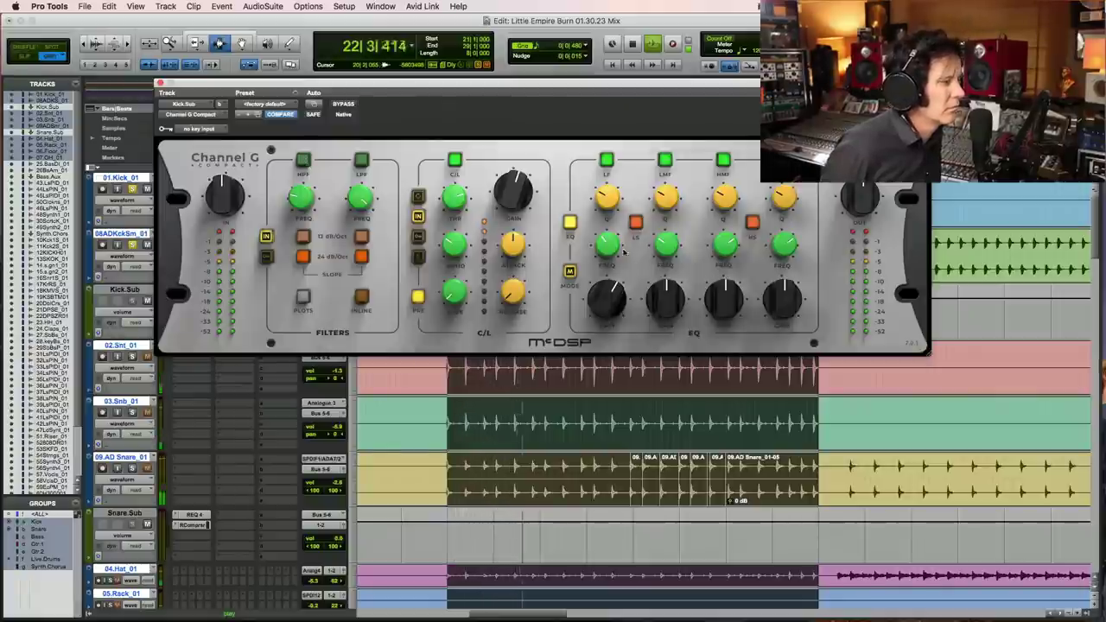
pyautogui.press('space')
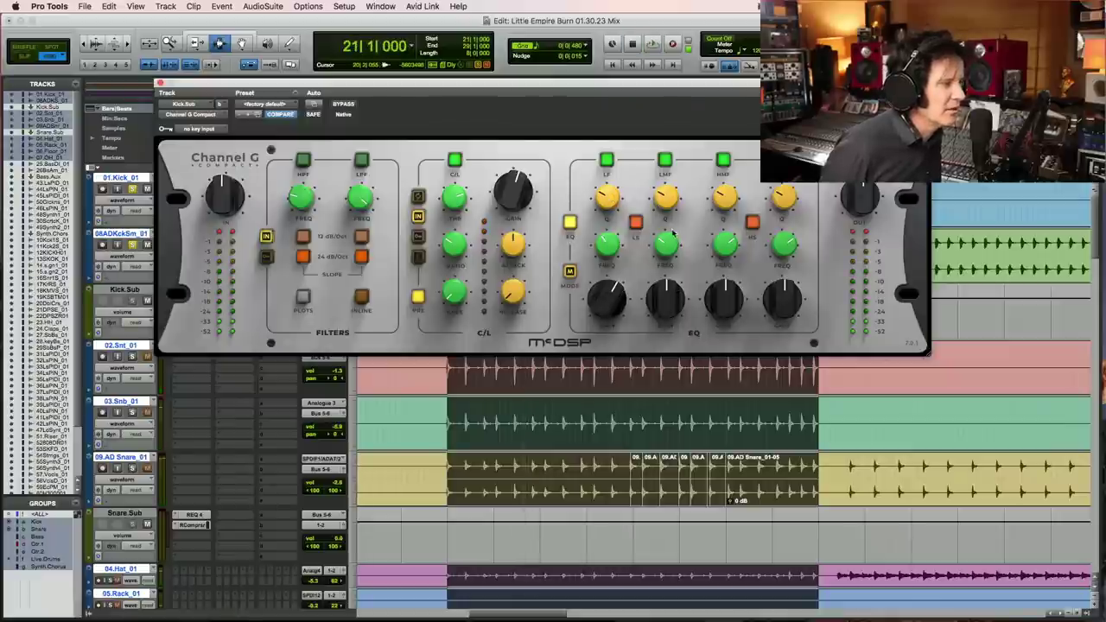
# Step: During playback from 21|1|000, cut the Channel G low-mid EQ band on Kick.Sub by about 7.3 dB and retune its frequency
pyautogui.press('space')
pyautogui.moveTo(667, 246)
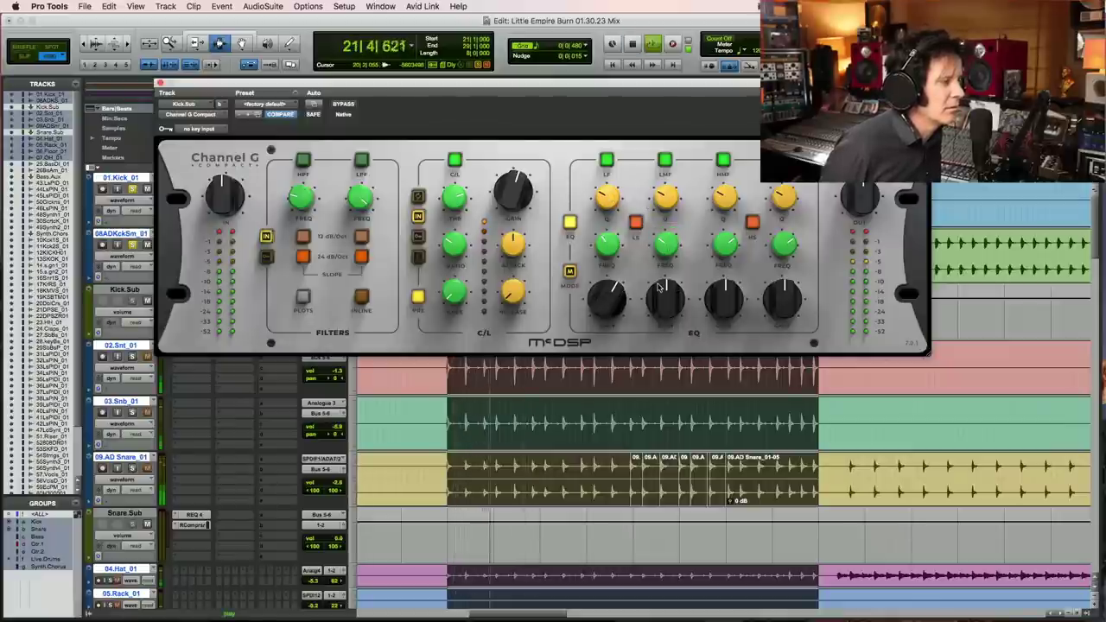
pyautogui.moveTo(665, 296); pyautogui.dragTo(651, 311)
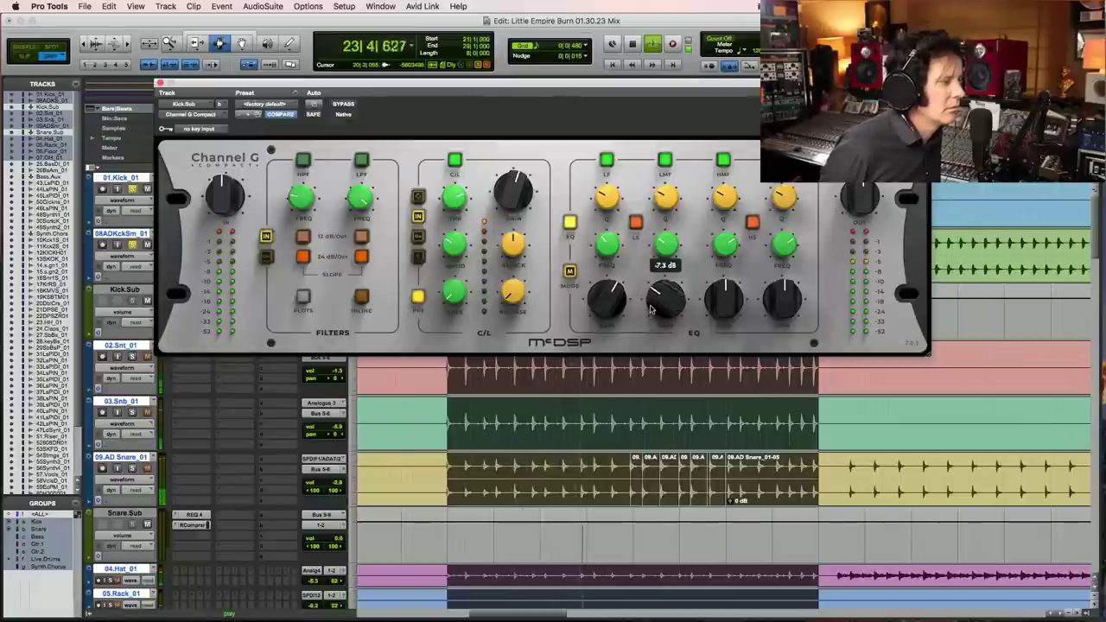
pyautogui.press('space')
pyautogui.moveTo(666, 249); pyautogui.dragTo(665, 246)
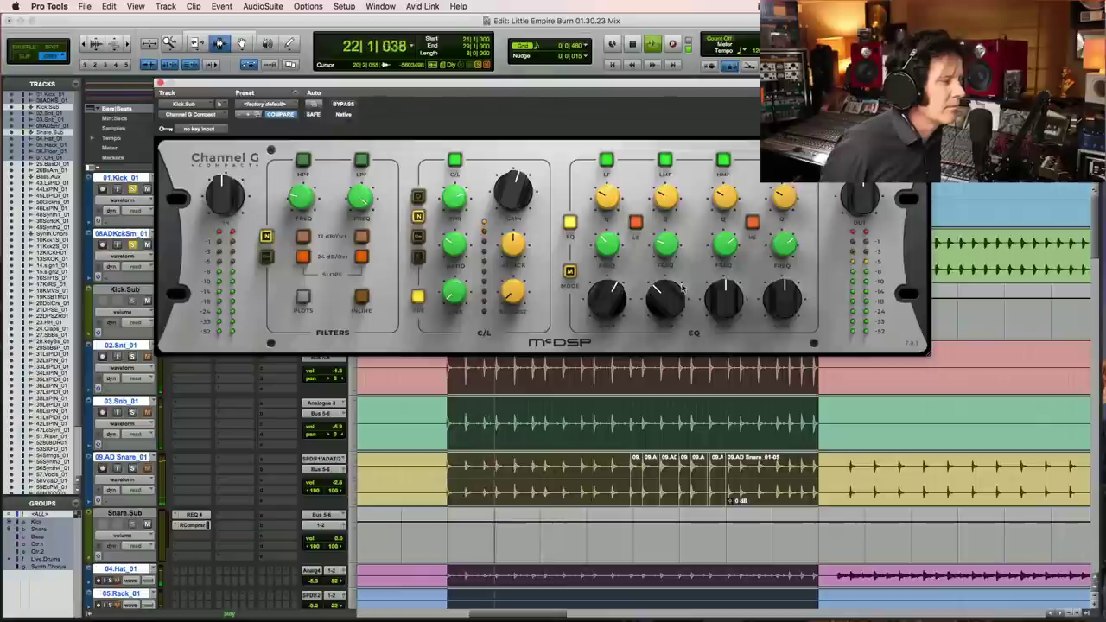
pyautogui.press('space')
# Step: Boost the Channel G high-mid EQ band on Kick.Sub by about 4.1 dB, fine-tune its frequency during playback, and close the plug-in
pyautogui.click(722, 249)
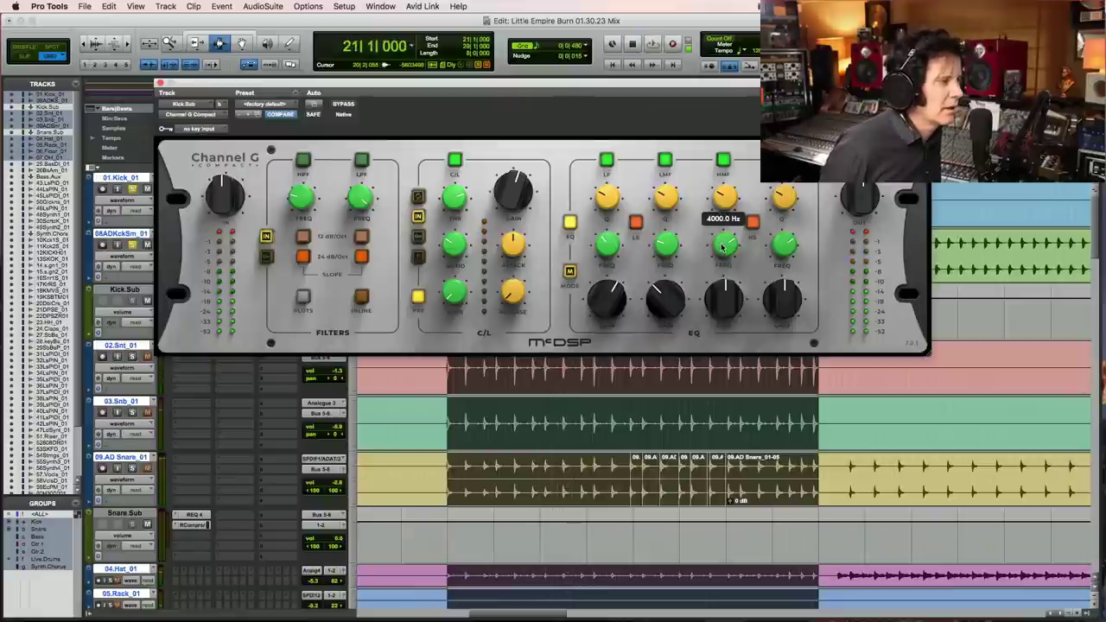
pyautogui.press('space')
pyautogui.moveTo(724, 299); pyautogui.dragTo(726, 295)
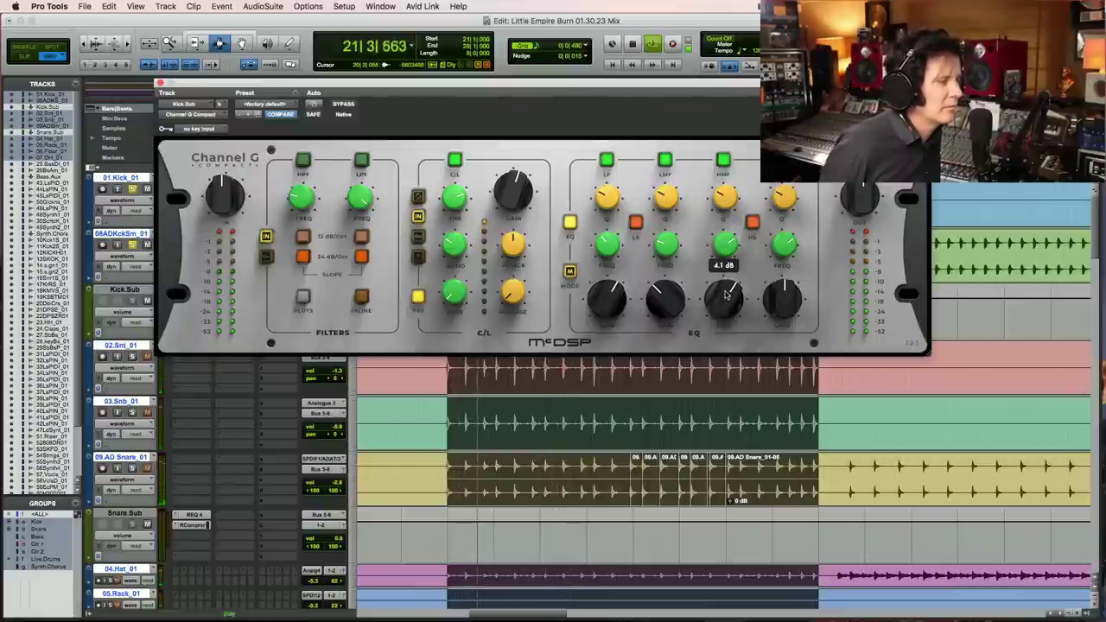
pyautogui.moveTo(724, 248); pyautogui.dragTo(714, 260)
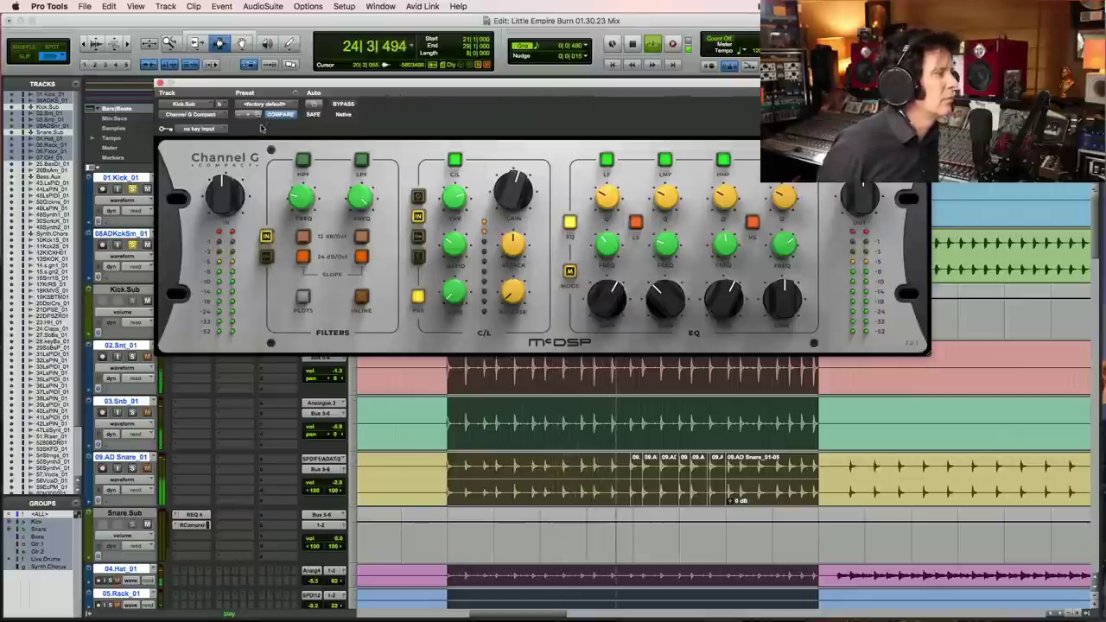
pyautogui.click(159, 83)
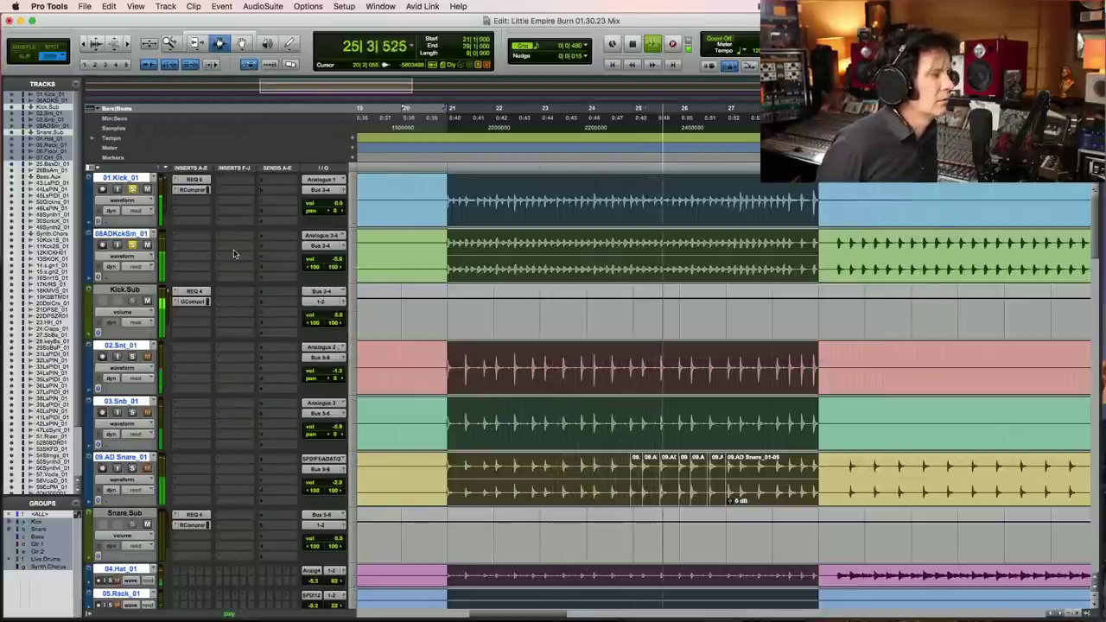
# Step: Set the 01.Kick_01 volume to -3.3 dB and adjust the 08ADKckSm_01 volume to rebalance the two kicks
pyautogui.moveTo(335, 203); pyautogui.dragTo(337, 208)
pyautogui.moveTo(335, 264); pyautogui.dragTo(336, 263)
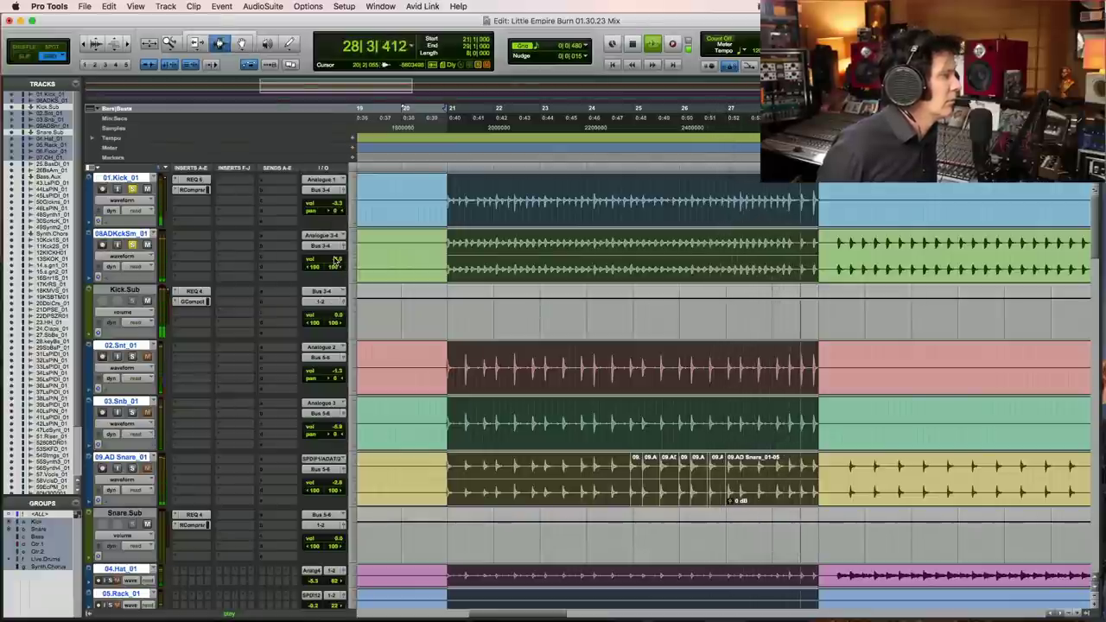
pyautogui.press('space')
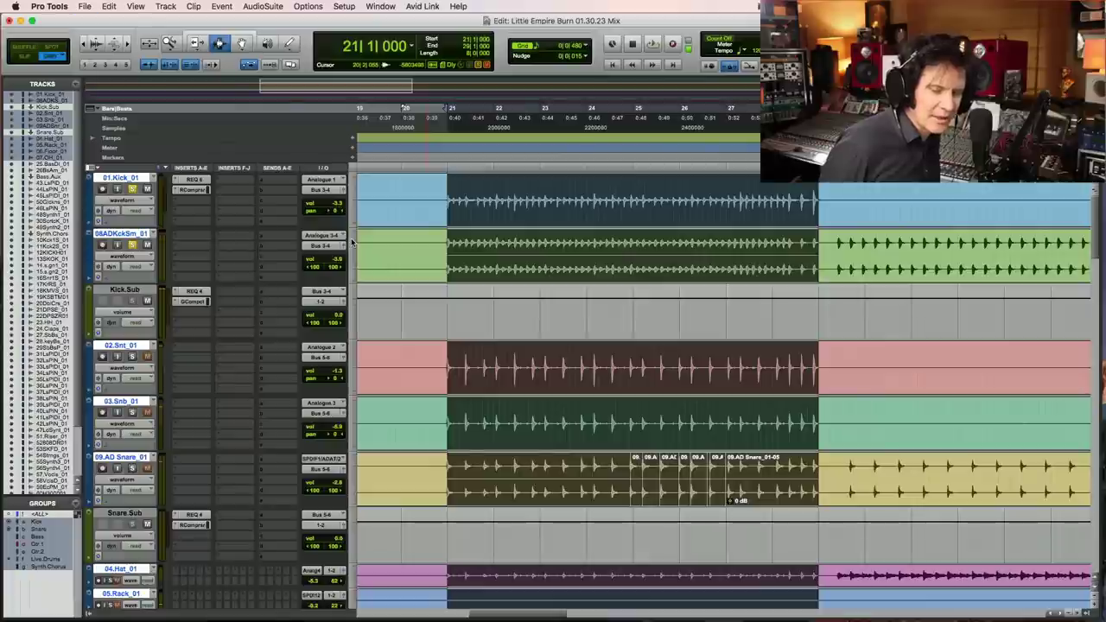
# Step: Fine-tune the Kick.Sub volume against the full soloed drum kit during playback and save the session
pyautogui.press('space')
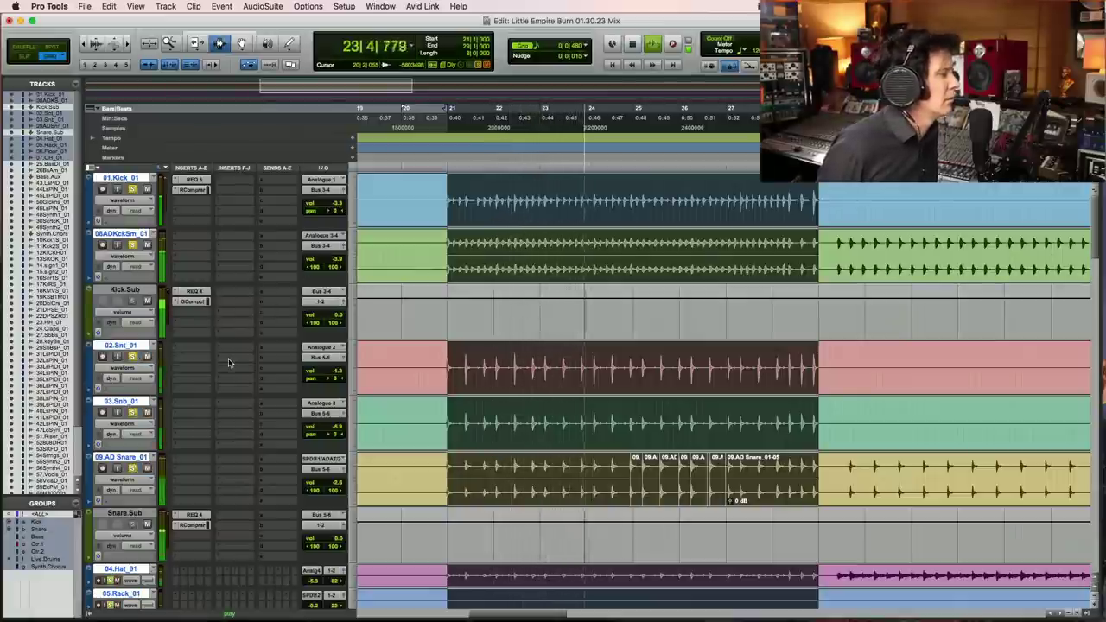
pyautogui.scroll(-3, 405, 337)
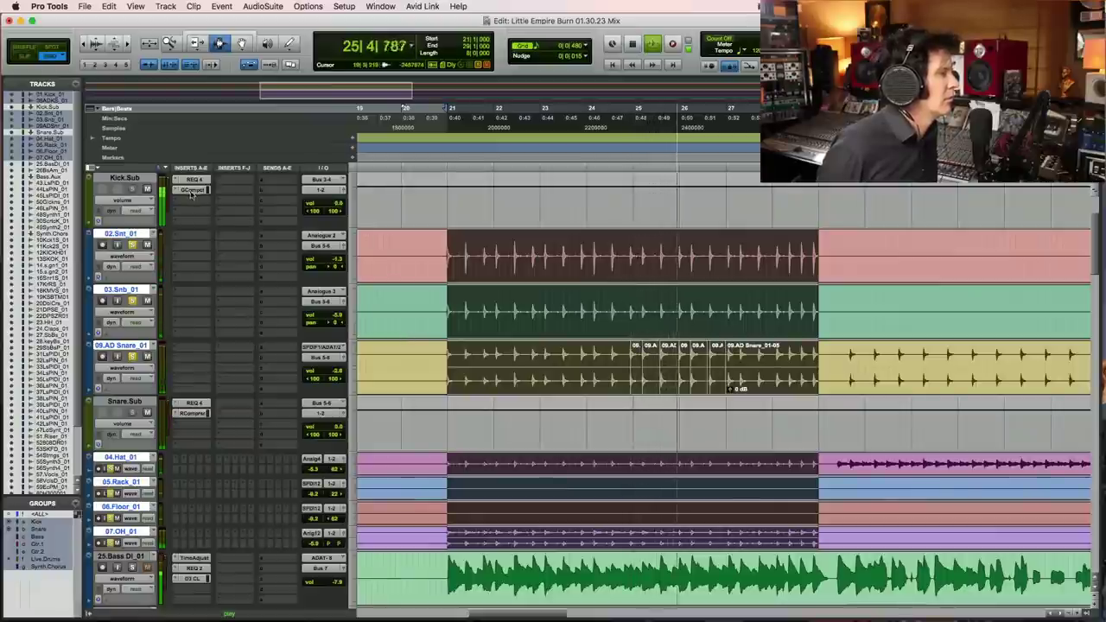
pyautogui.moveTo(337, 205); pyautogui.dragTo(335, 205)
pyautogui.press('super+s')
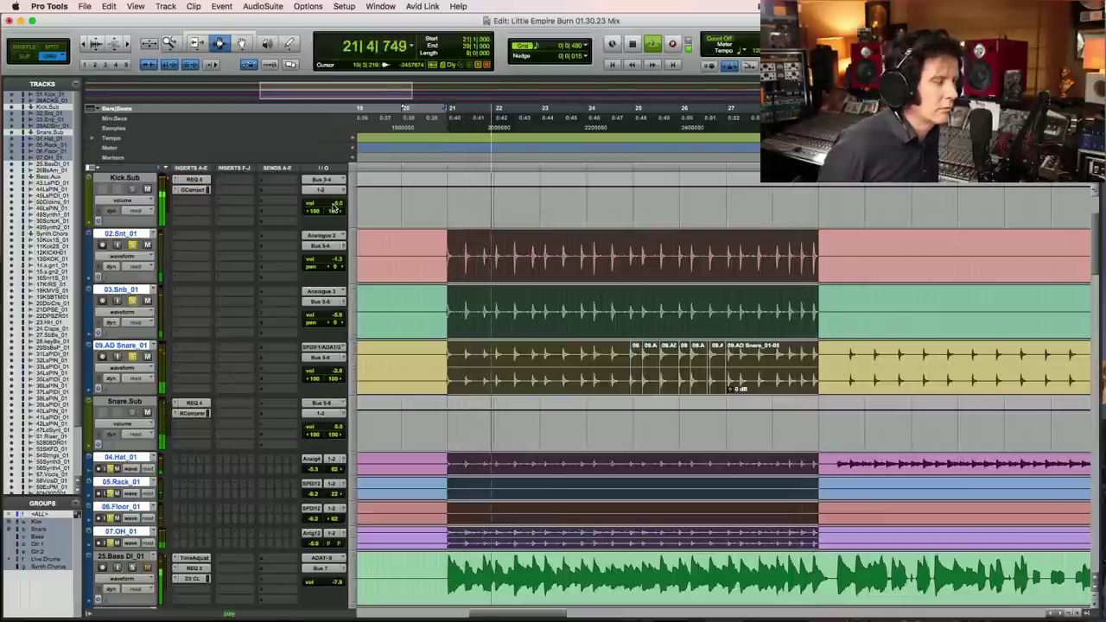
pyautogui.press('space')
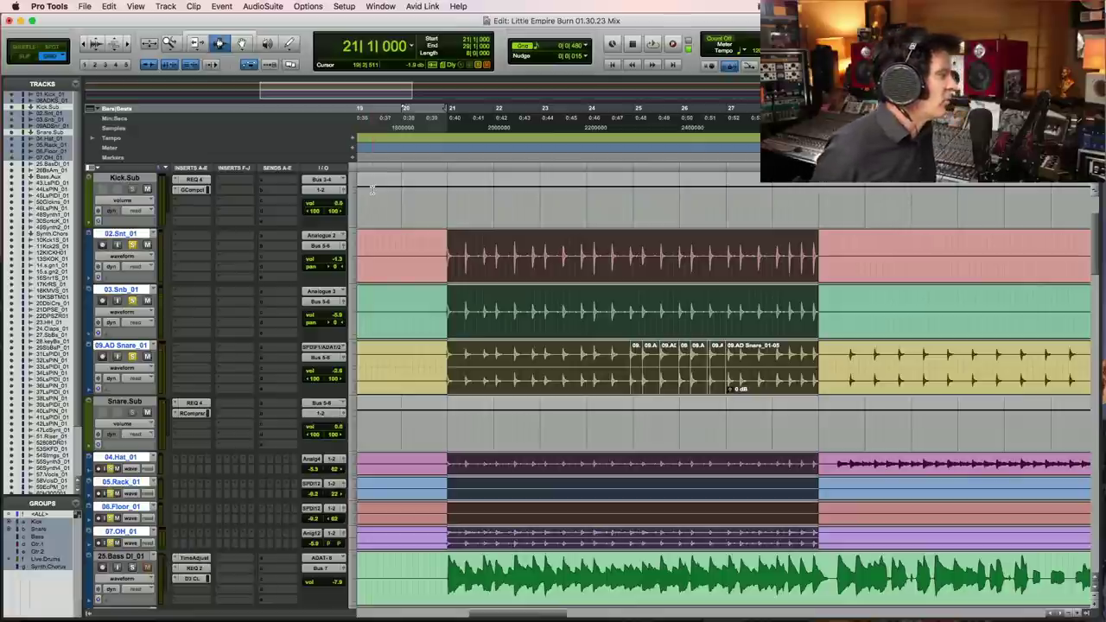
# Step: Audition the drums from 21|1|000, and listen to 09.AD Snare_01 as the only soloed drum track
pyautogui.press('space')
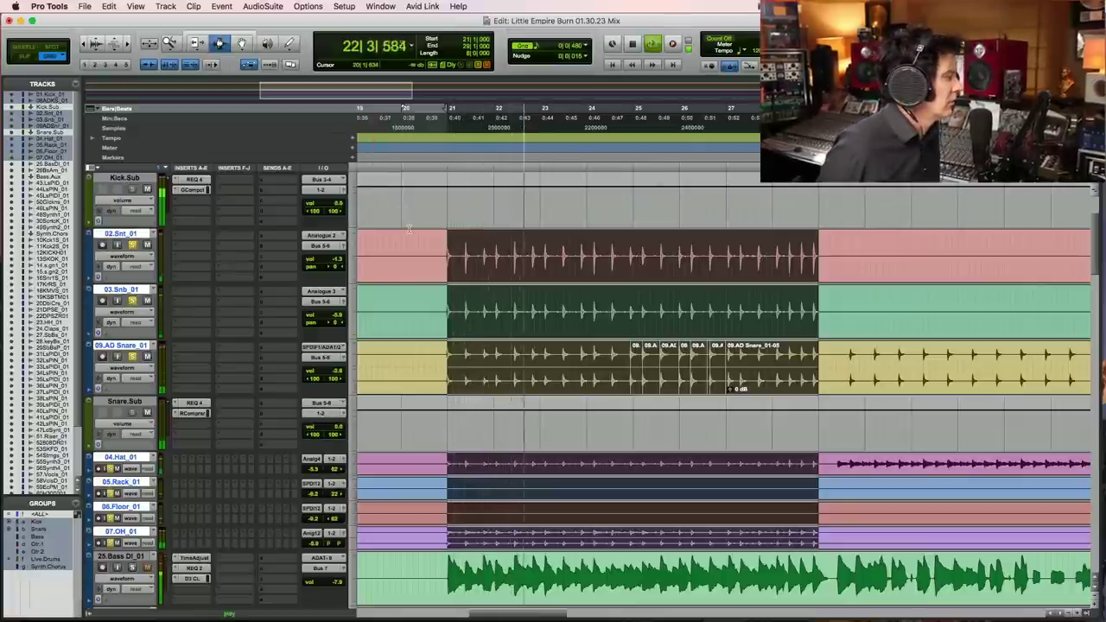
pyautogui.scroll(-3, 410, 229)
pyautogui.press('space')
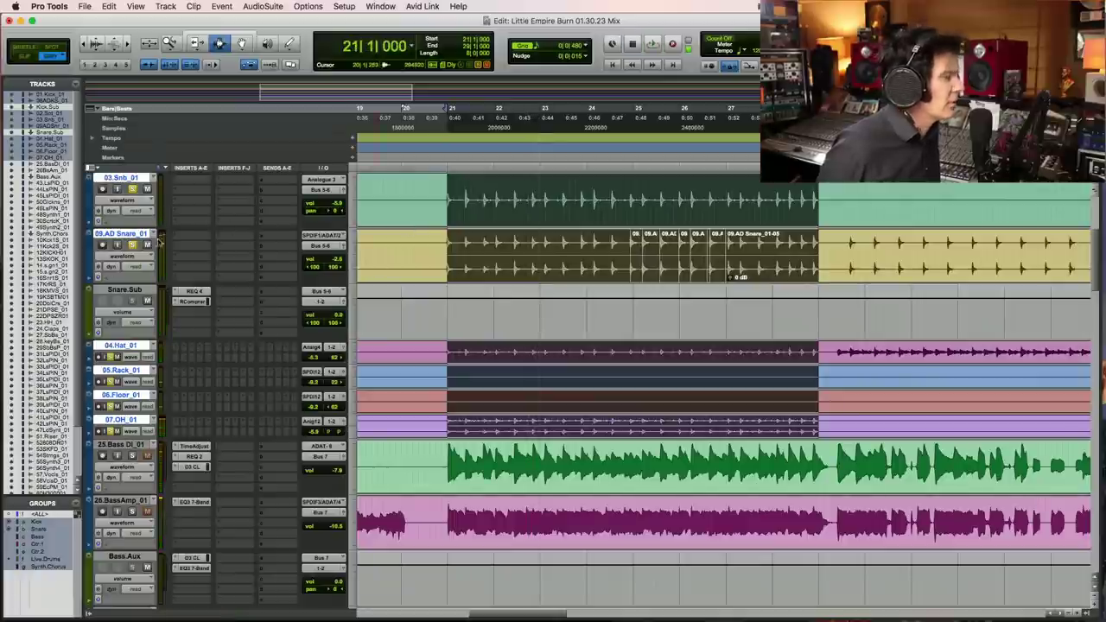
pyautogui.press('space')
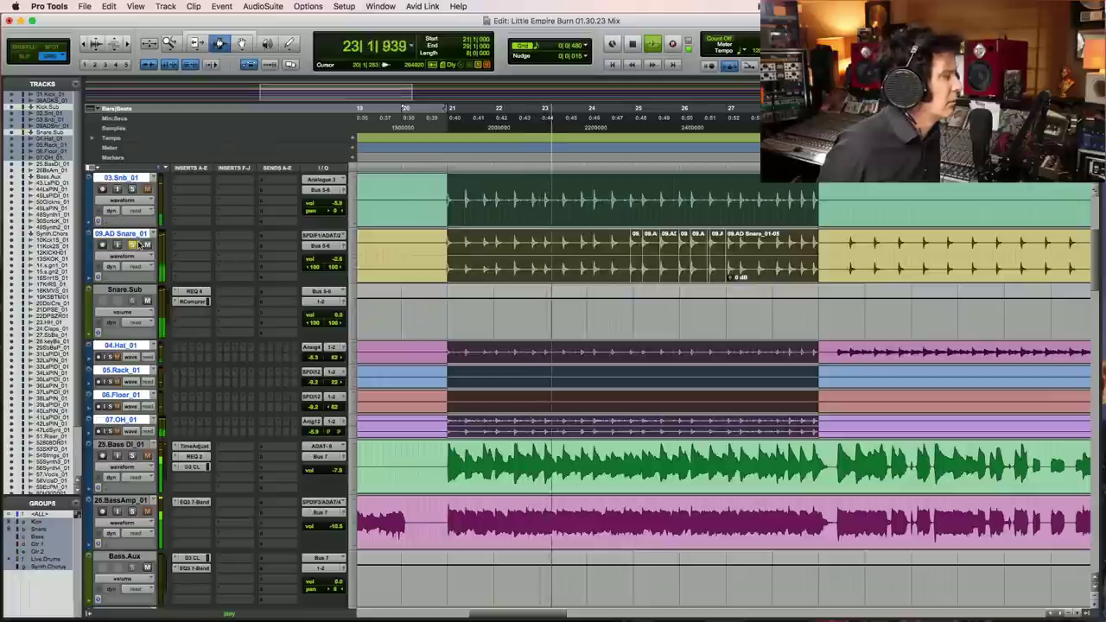
pyautogui.press('space')
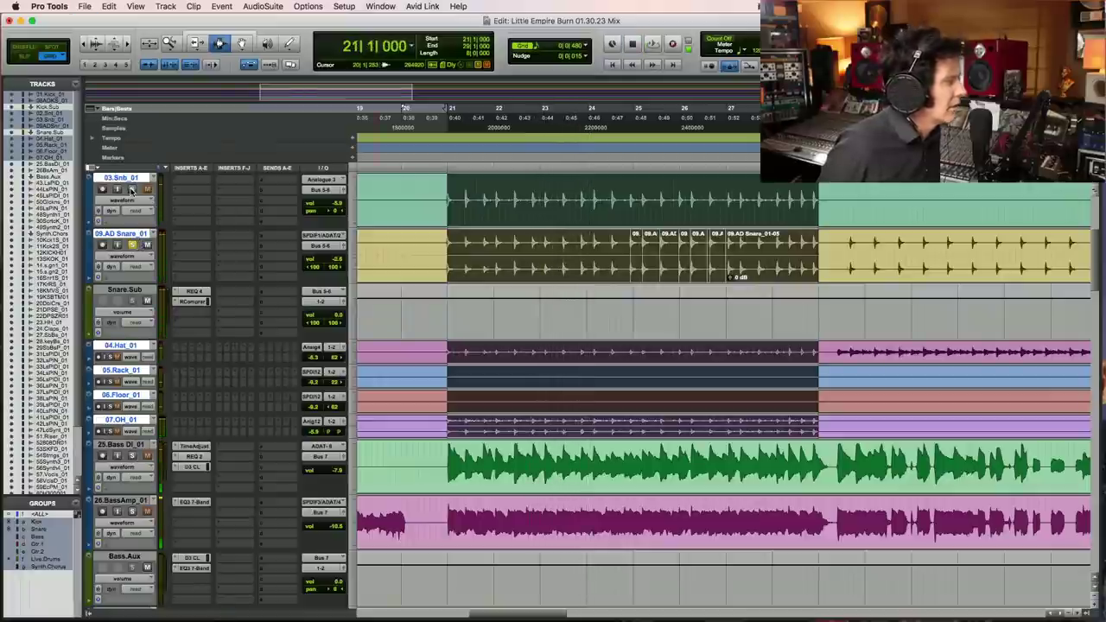
# Step: Solo 02.Snt_01 and 03.Snb_01 together with 09.AD Snare_01 and play from 21|1|000
pyautogui.scroll(3, 185, 249)
pyautogui.click(133, 244)
pyautogui.press('space')
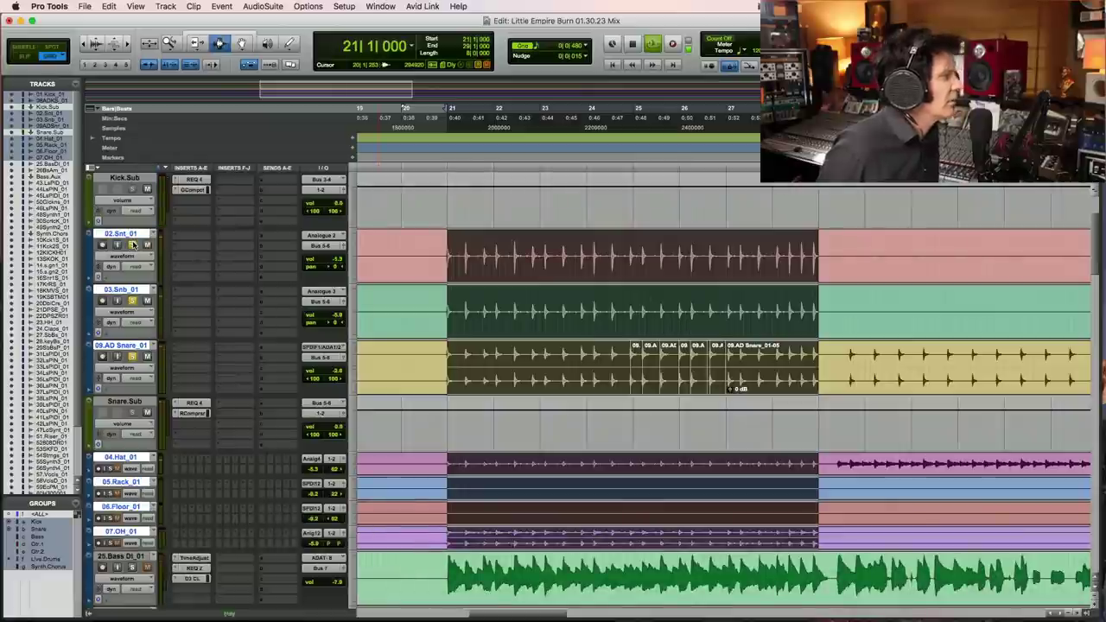
# Step: Review the REQ 4 equalizer settings on Snare.Sub and audition the snare sound repeatedly from 21|1|000
pyautogui.click(204, 404)
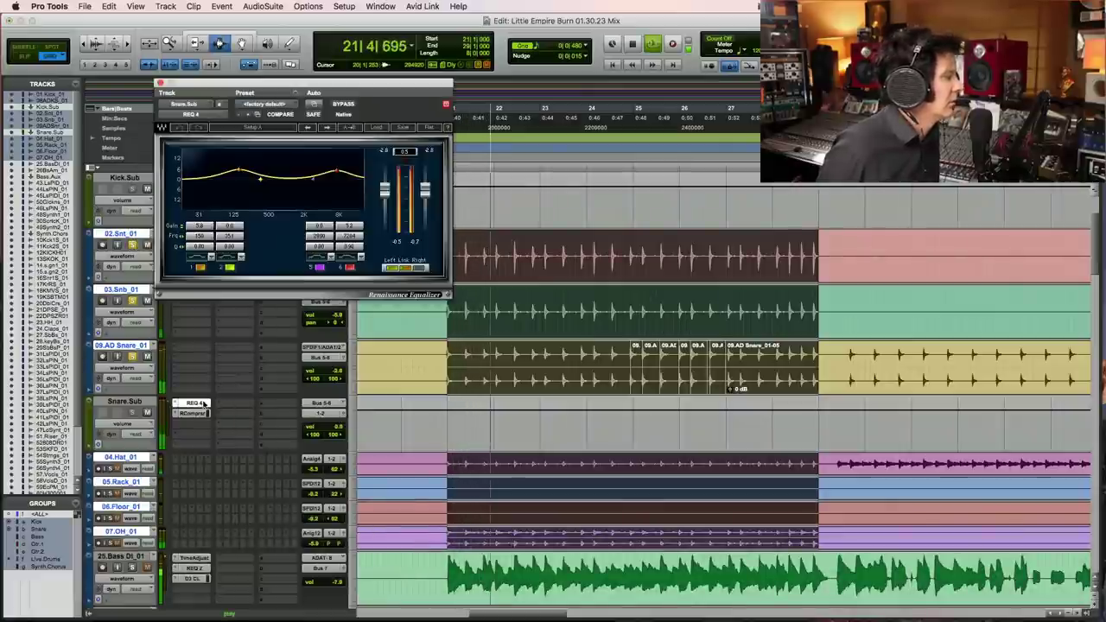
pyautogui.press('space')
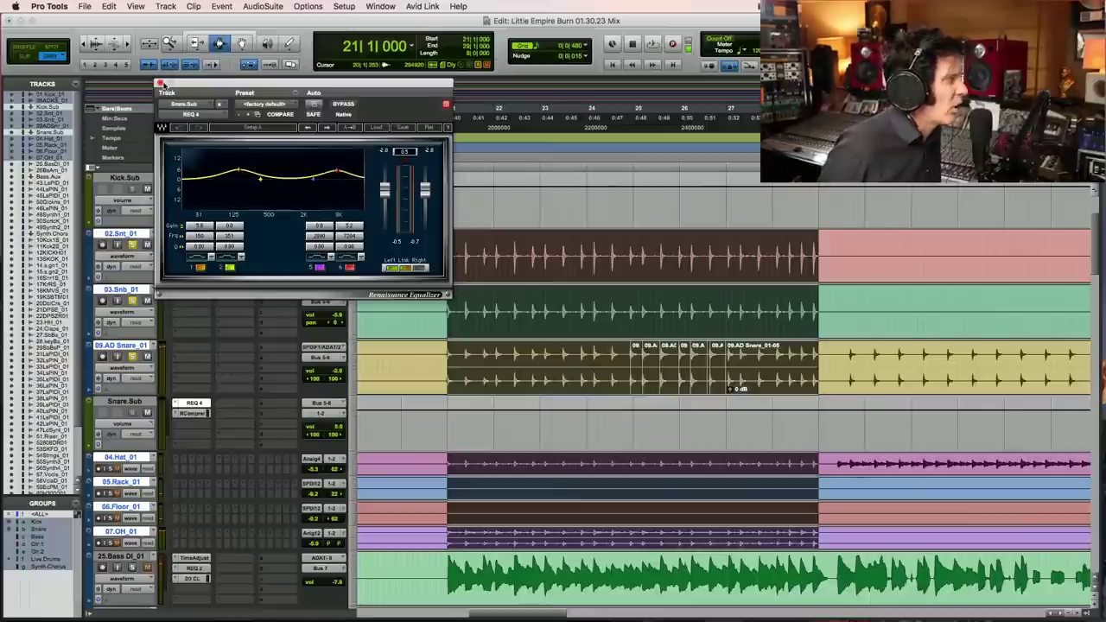
pyautogui.click(160, 83)
pyautogui.press('space')
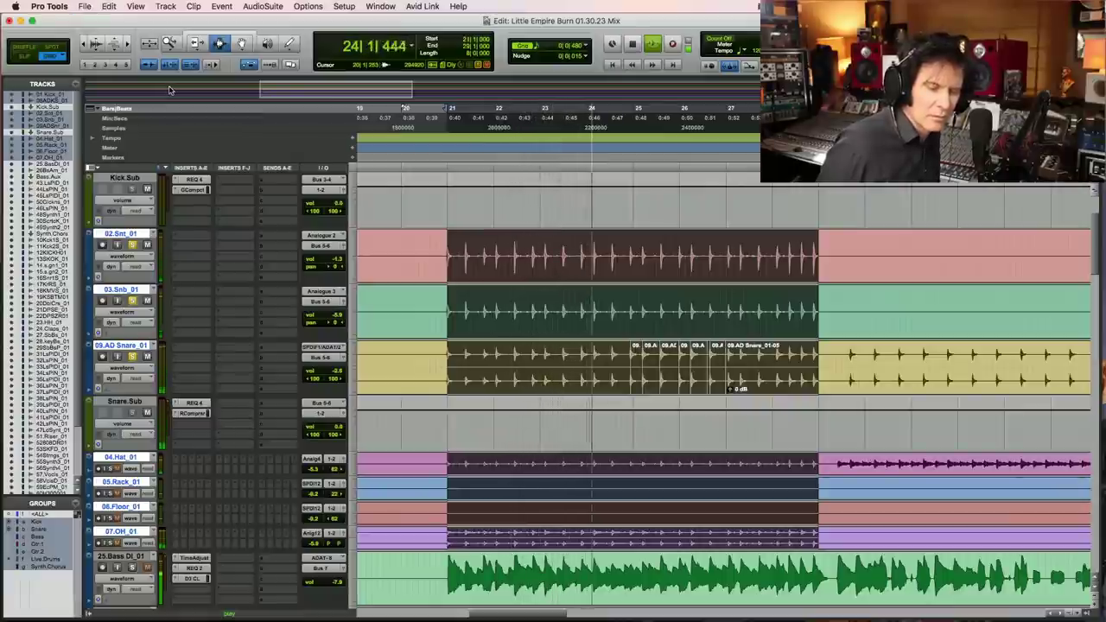
pyautogui.press('space')
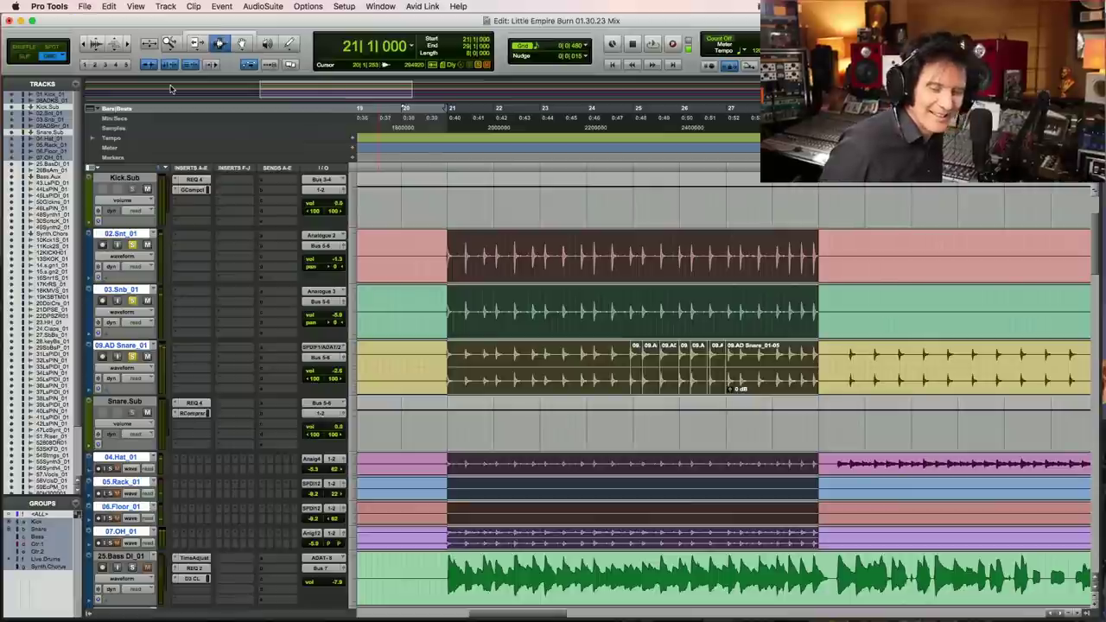
pyautogui.press('space')
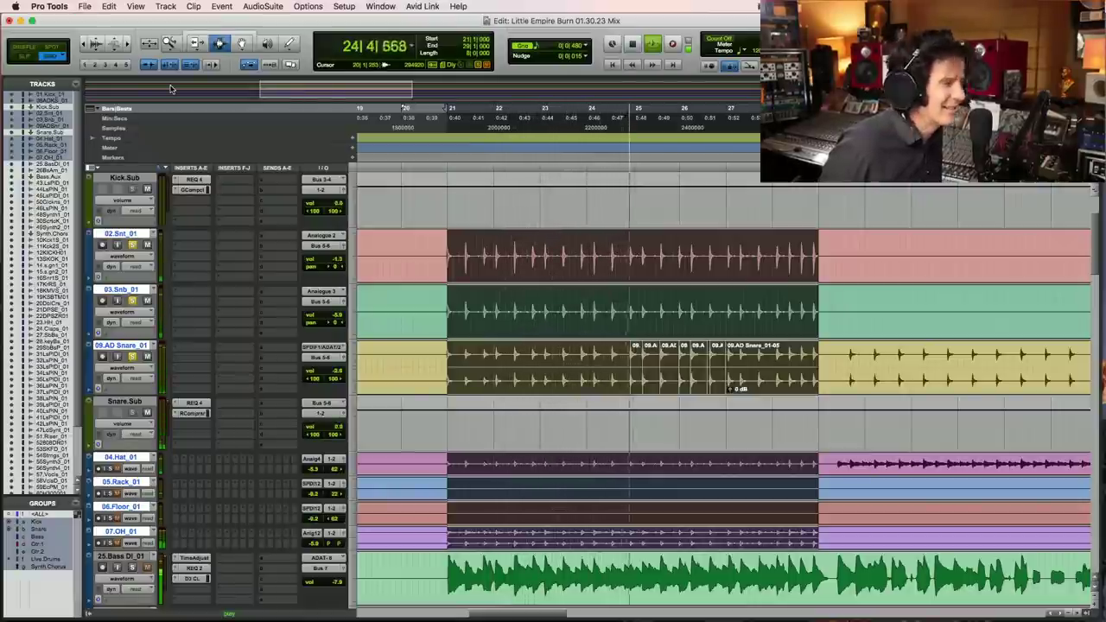
pyautogui.press('space')
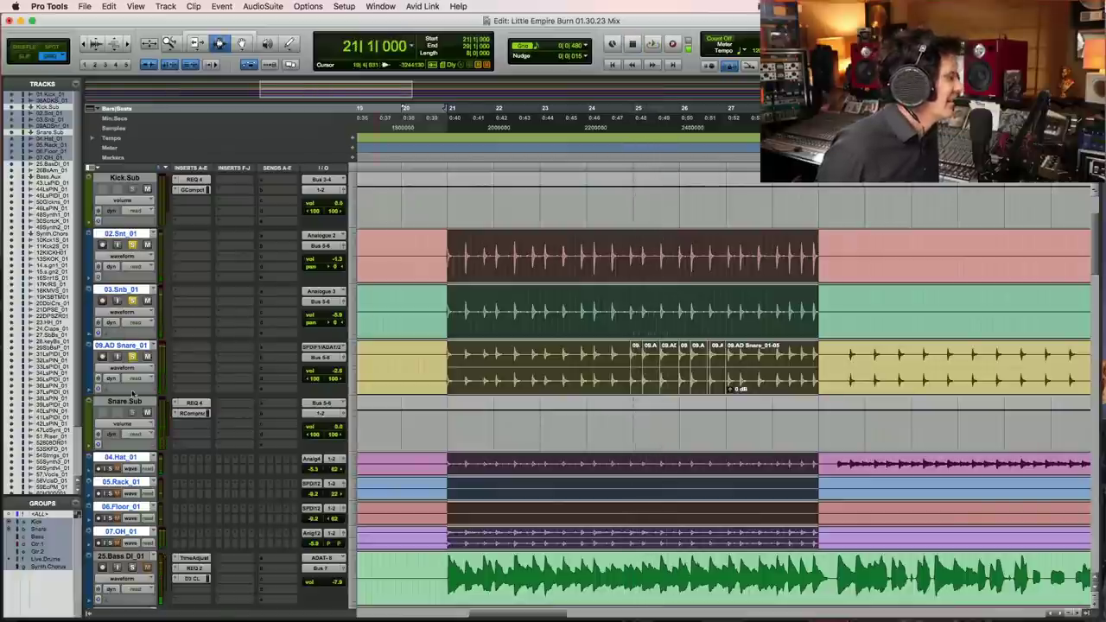
# Step: Create a stereo Aux Input track directly below Snare.Sub and name it Snare.Verb
pyautogui.click(125, 403)
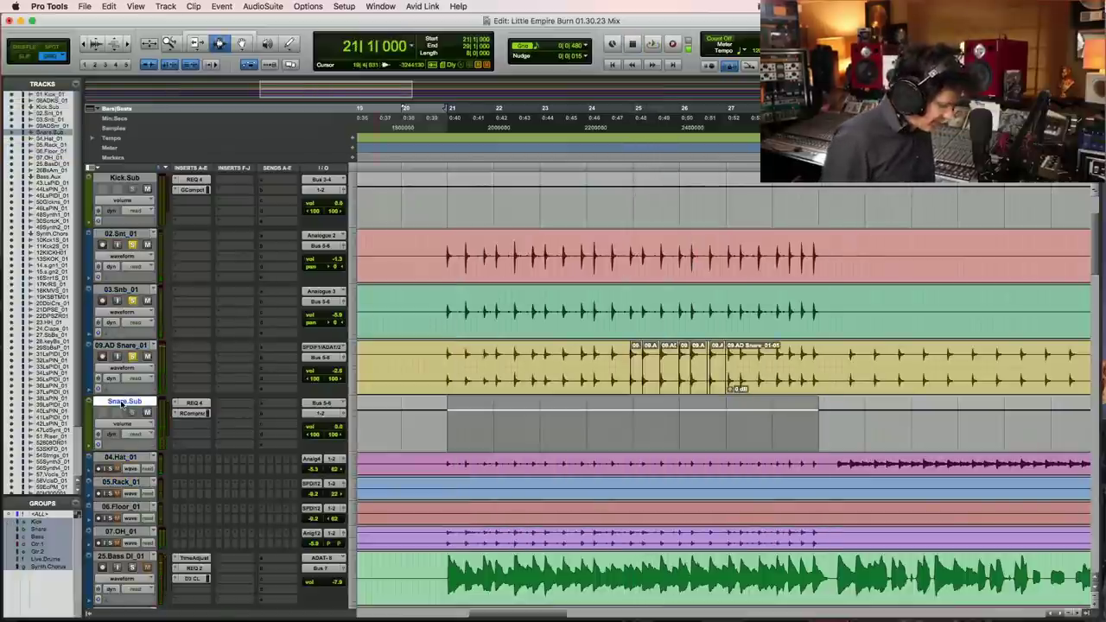
pyautogui.press('super+shift+n')
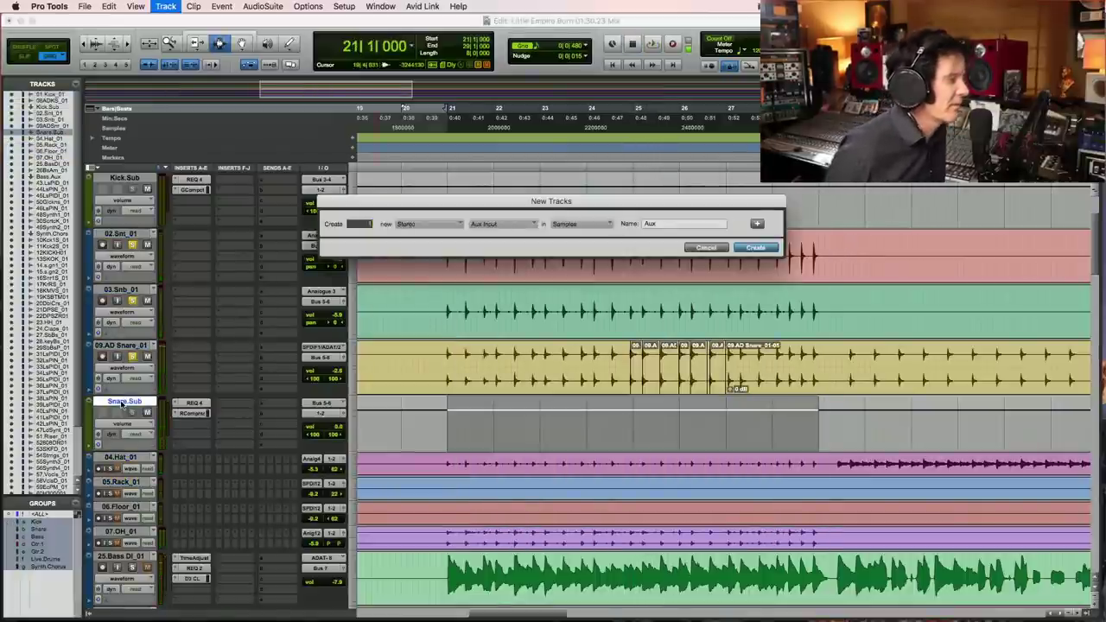
pyautogui.press('Return')
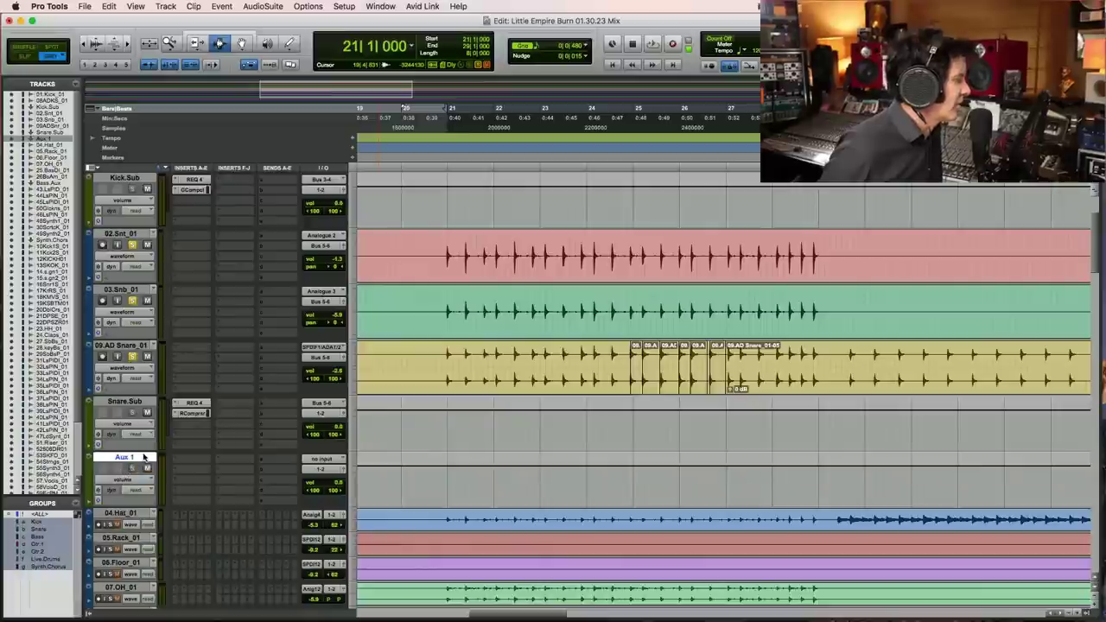
pyautogui.doubleClick(144, 456)
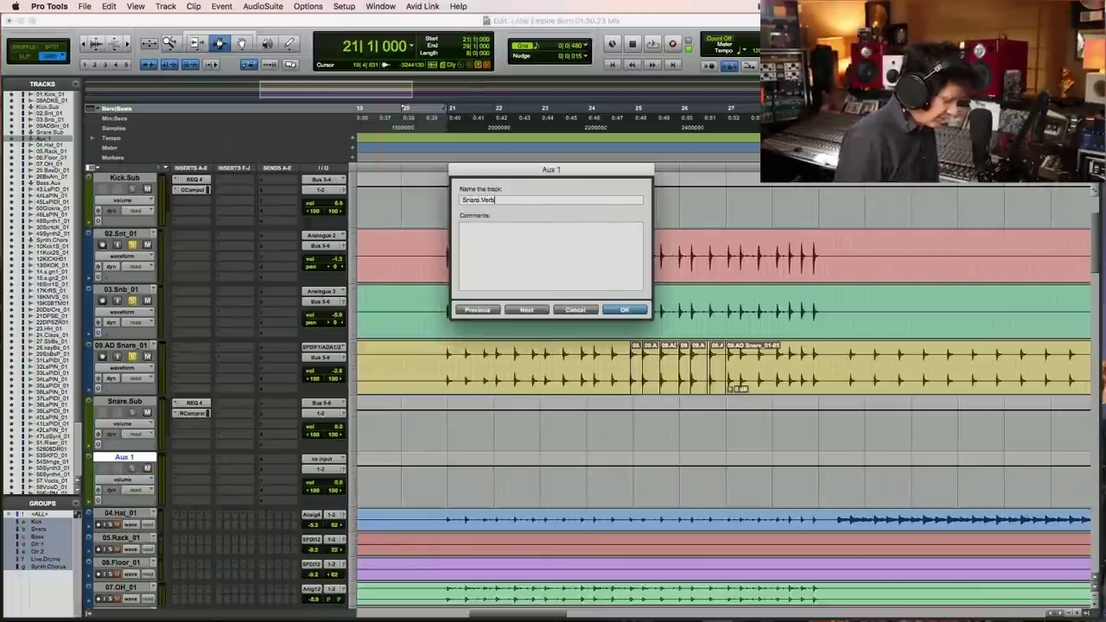
pyautogui.press('Return')
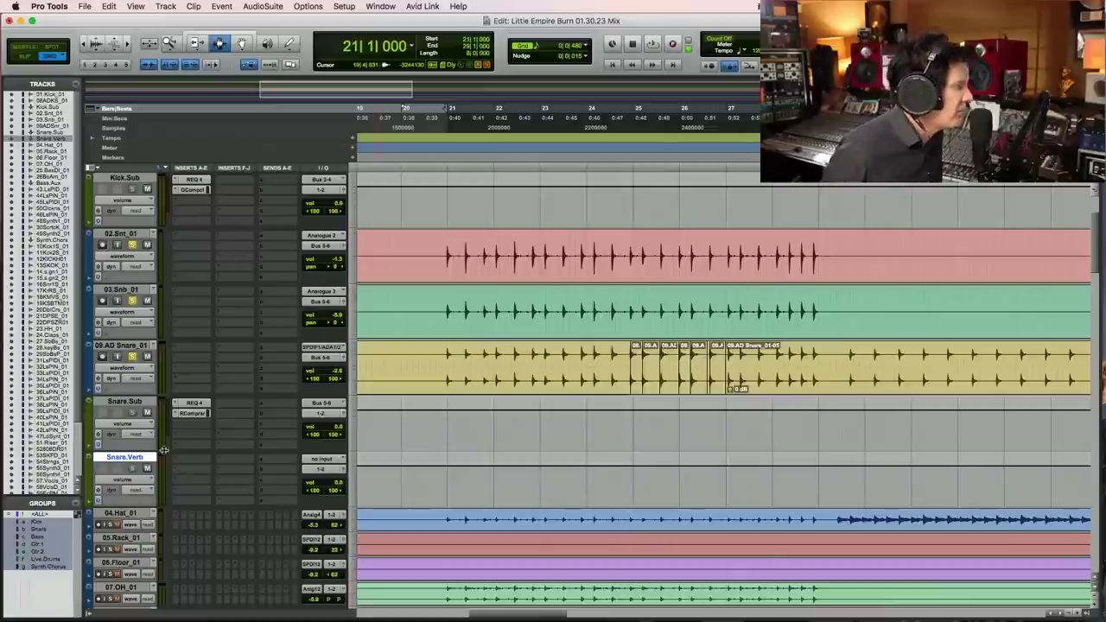
# Step: Insert the stereo D-Verb reverb as a multichannel plug-in in the first insert slot of Snare.Verb
pyautogui.click(184, 461)
pyautogui.moveTo(225, 459)
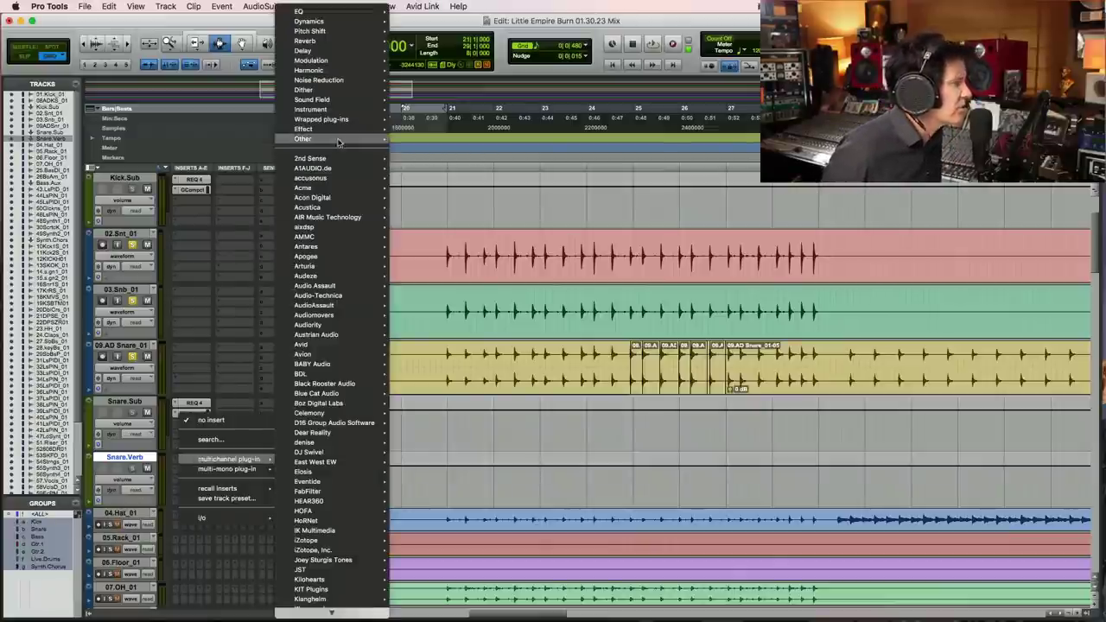
pyautogui.moveTo(348, 59)
pyautogui.moveTo(304, 40)
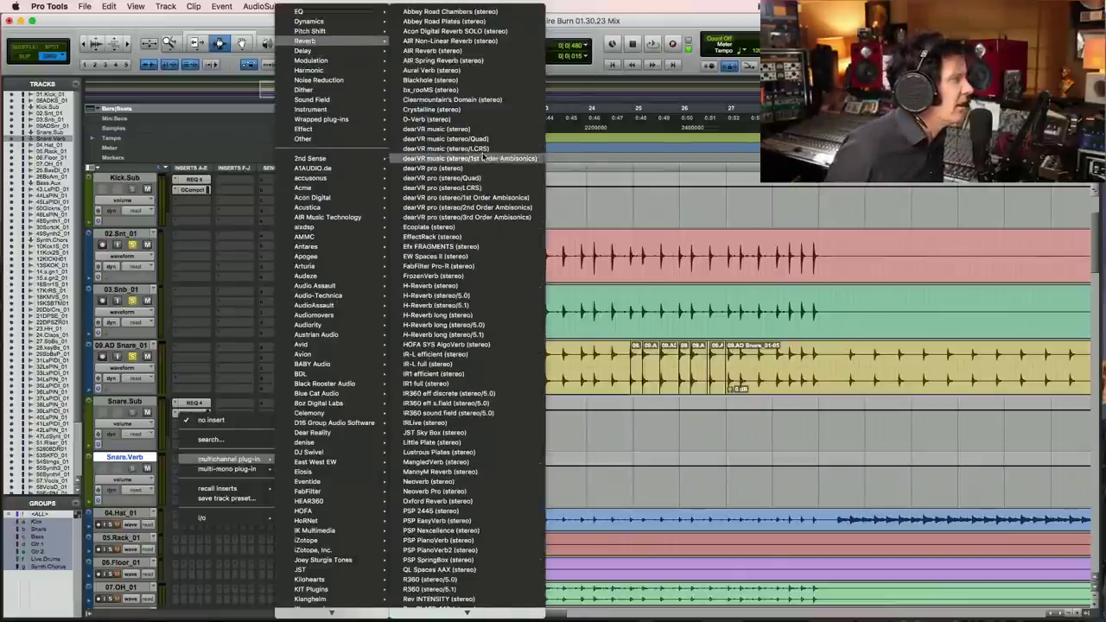
pyautogui.click(490, 118)
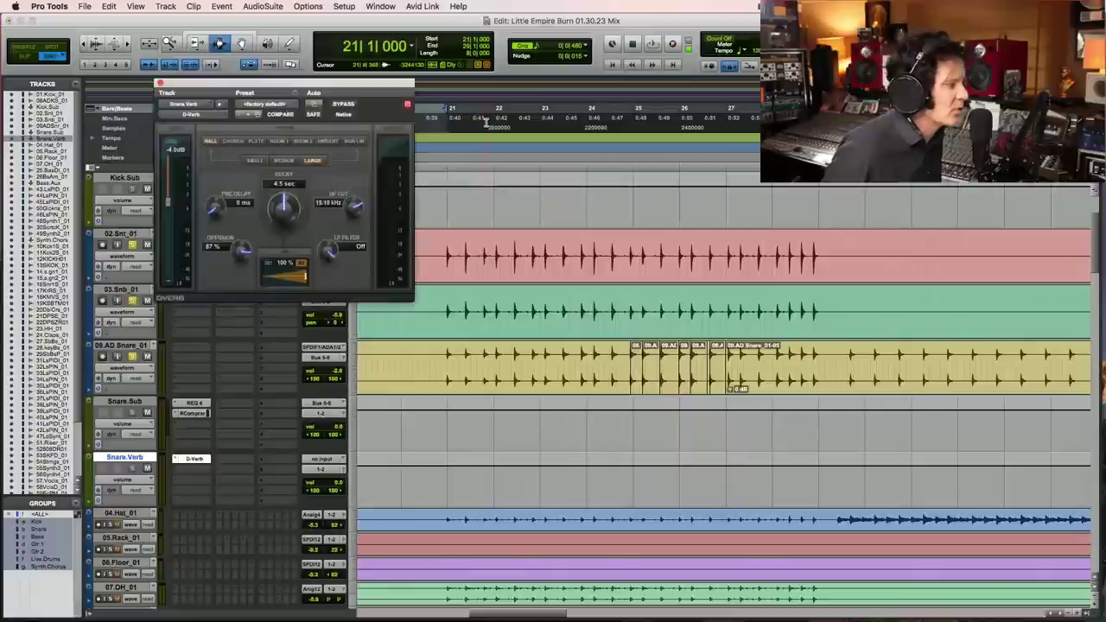
# Step: Switch the D-Verb on Snare.Verb to the Room 2 algorithm at Medium size
pyautogui.click(286, 162)
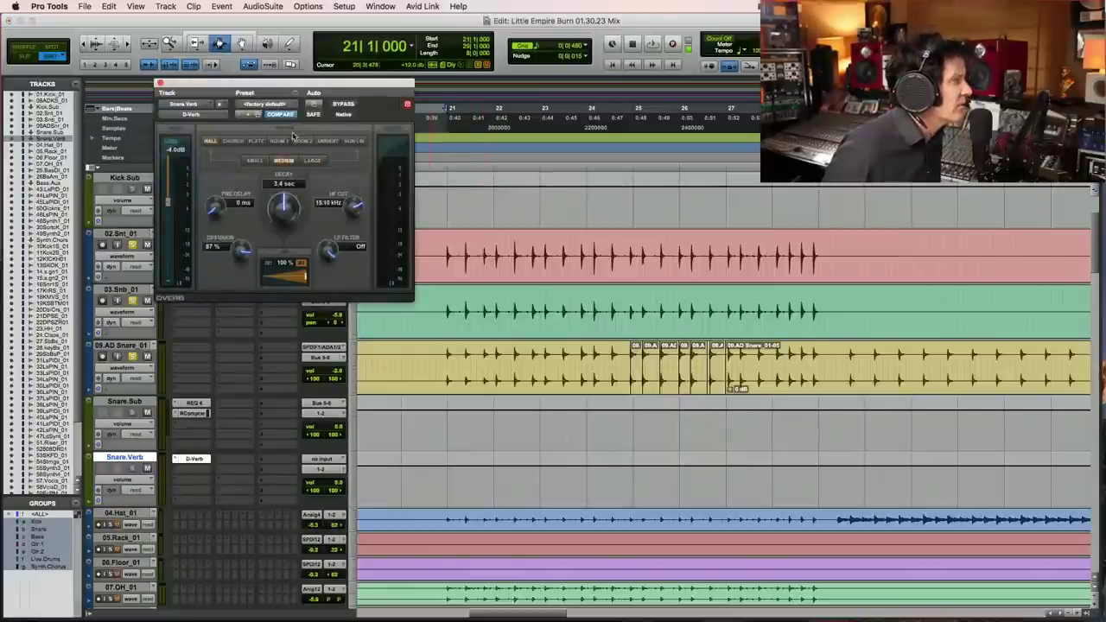
pyautogui.click(293, 143)
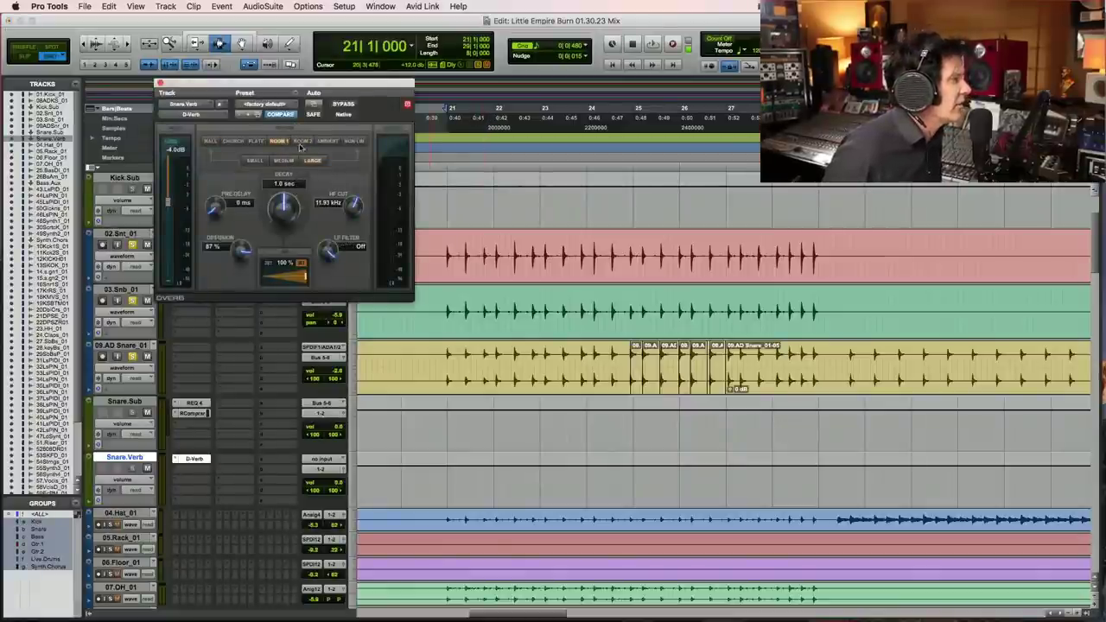
pyautogui.click(304, 142)
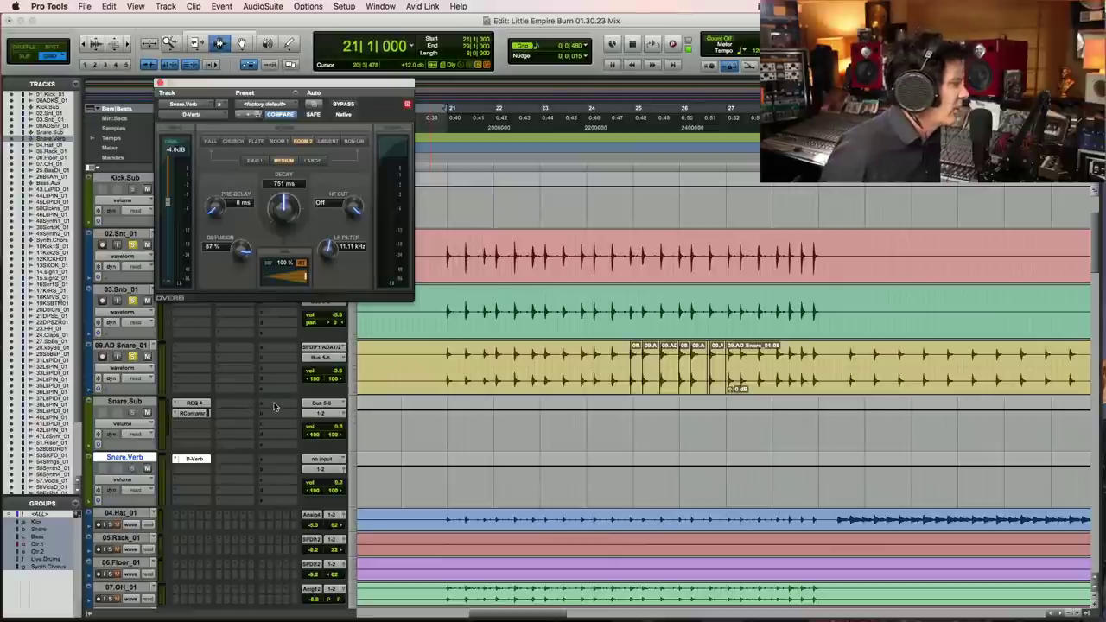
# Step: Add a Bus 11-12 stereo send on Snare.Sub and set the input of Snare.Verb to Bus 11-12
pyautogui.click(274, 406)
pyautogui.moveTo(293, 413)
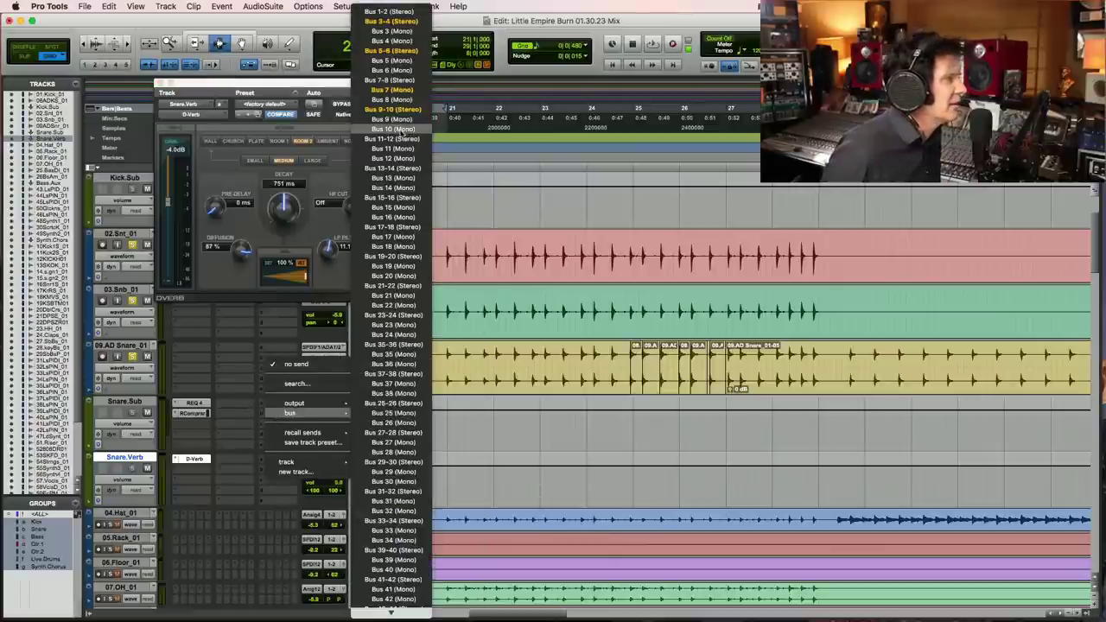
pyautogui.click(403, 139)
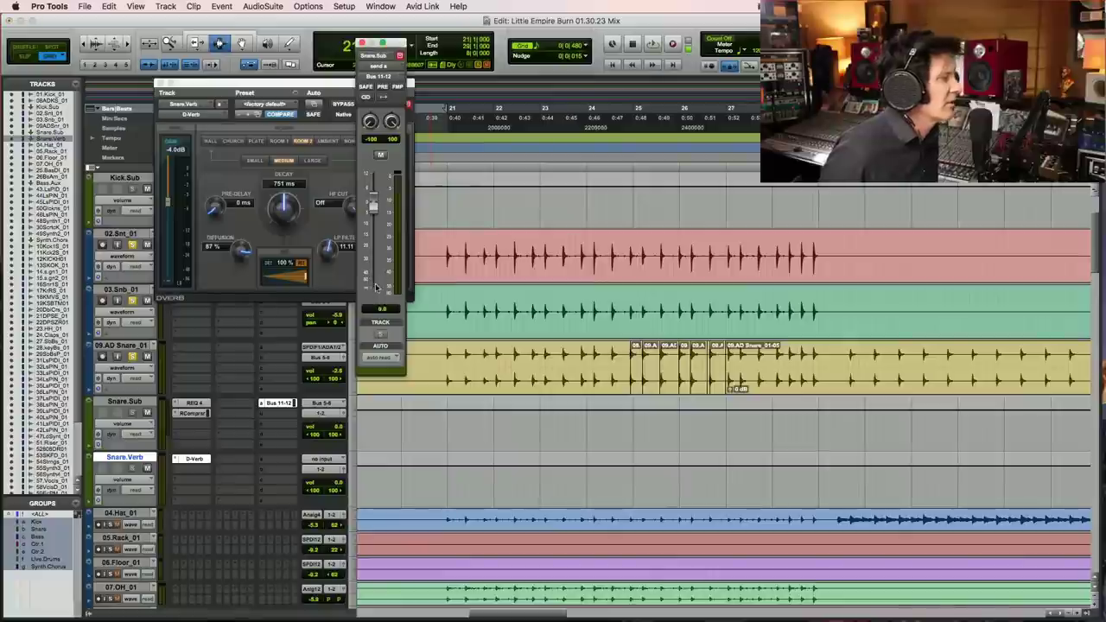
pyautogui.click(322, 459)
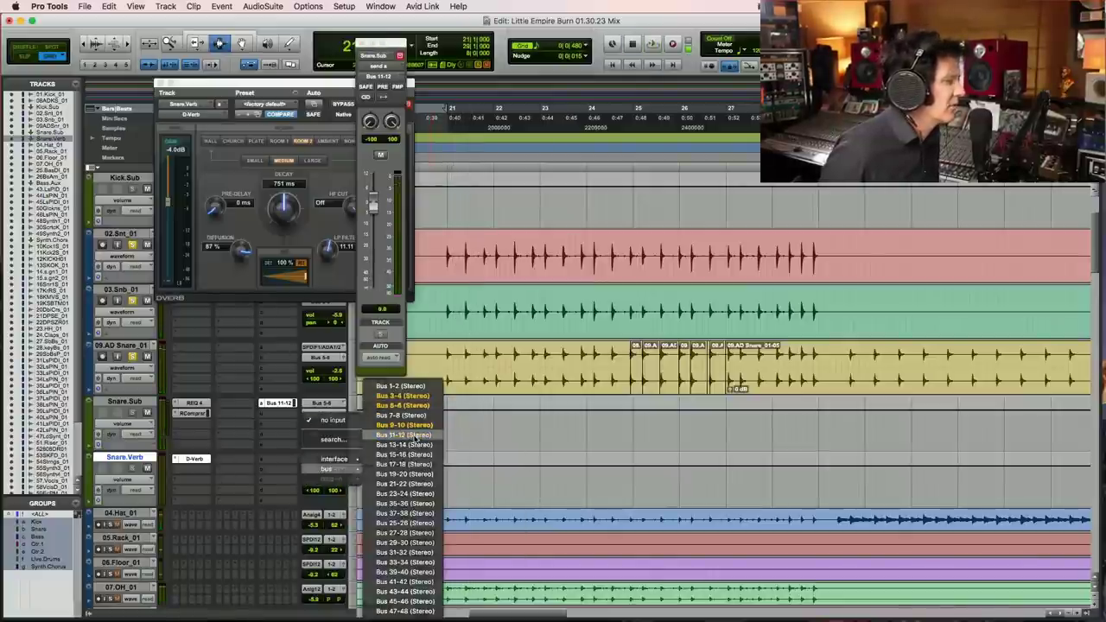
pyautogui.click(421, 370)
# Step: Audition the snare reverb, close the D-Verb window, and play the drum tracks selected from 21|1|000 to 29|2|000
pyautogui.press('space')
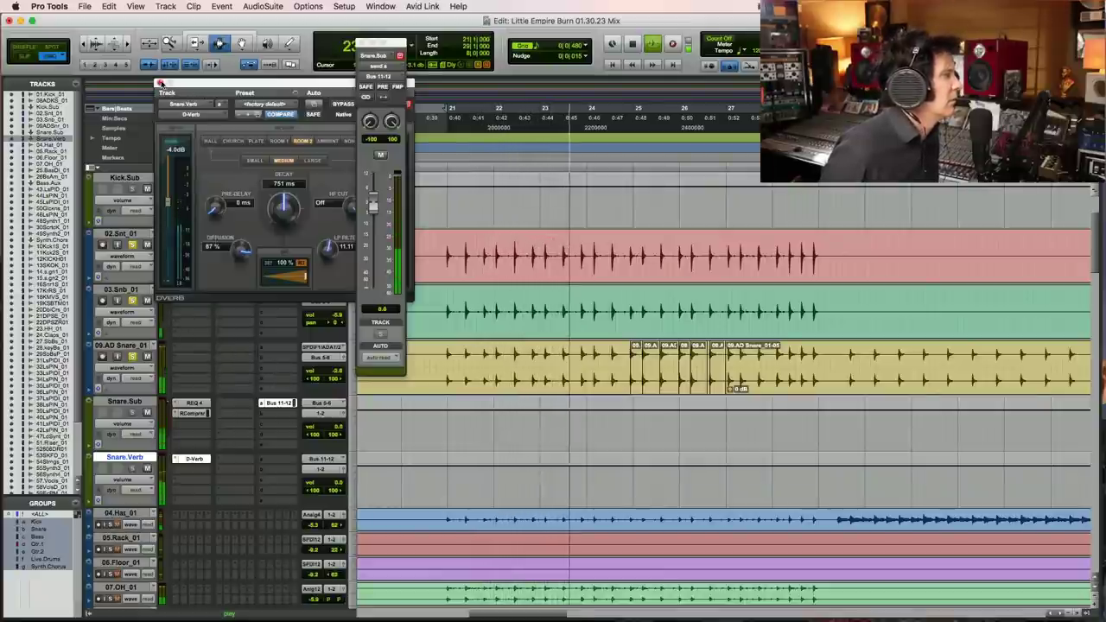
pyautogui.press('super+w')
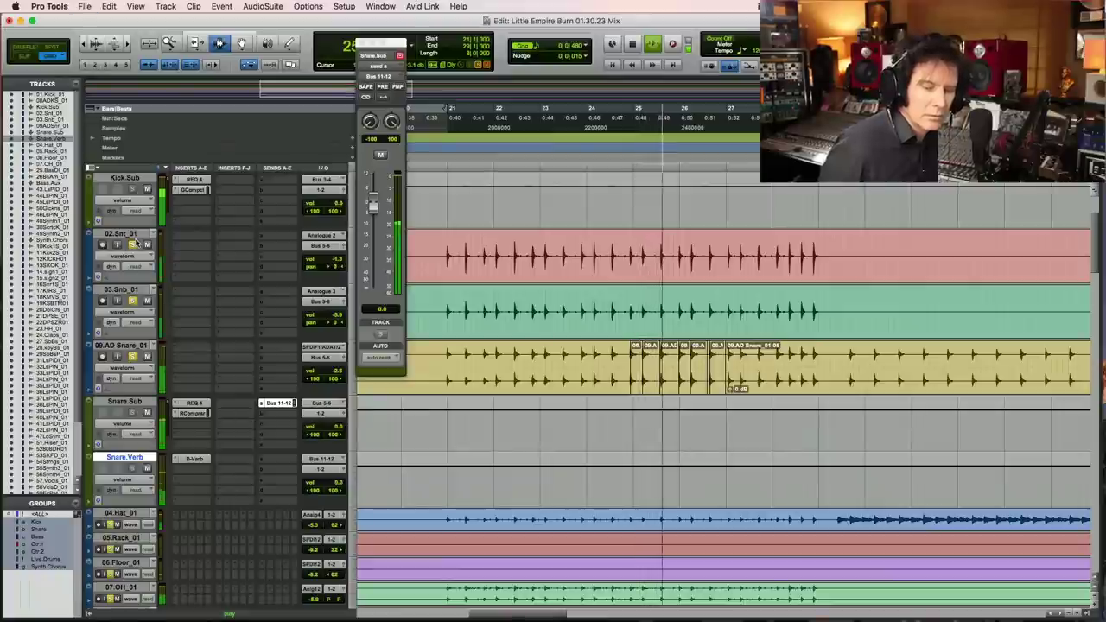
pyautogui.moveTo(449, 298); pyautogui.dragTo(828, 345)
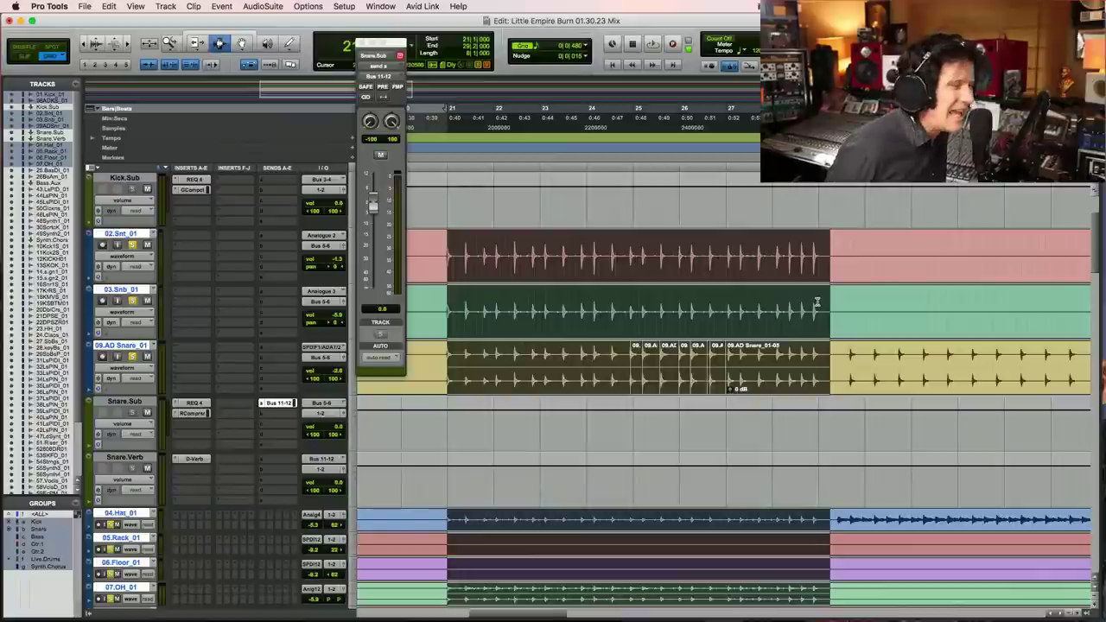
pyautogui.press('space')
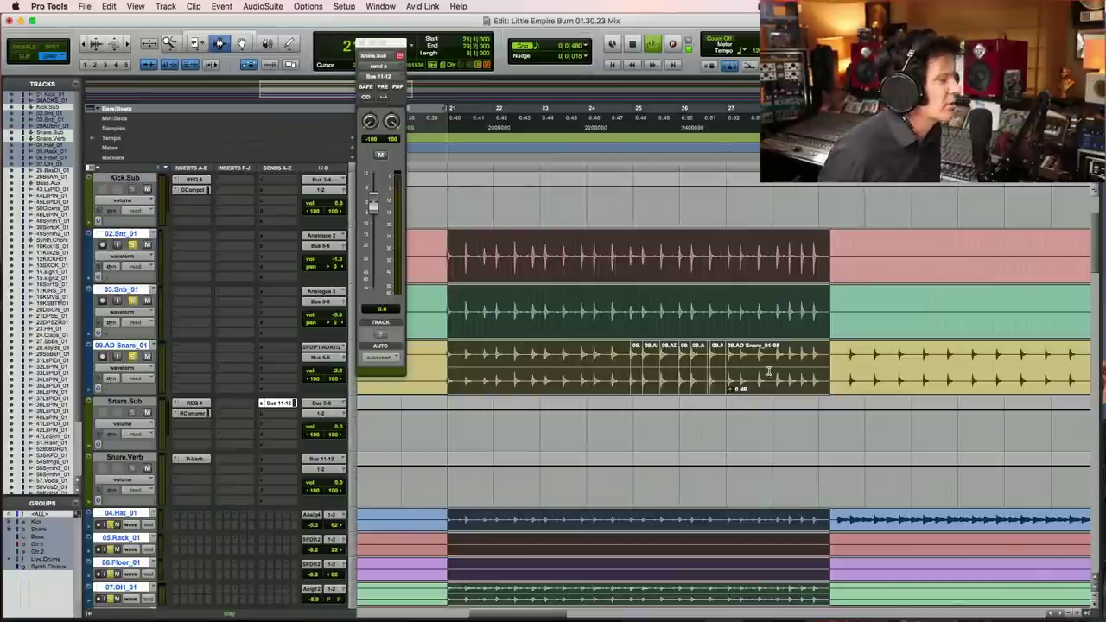
# Step: Solo the Les Paul guitar tracks 43 to 46, 30ScrtchKys, Synth 1 and Synth 2 alongside the drums during playback
pyautogui.scroll(-10, 676, 364)
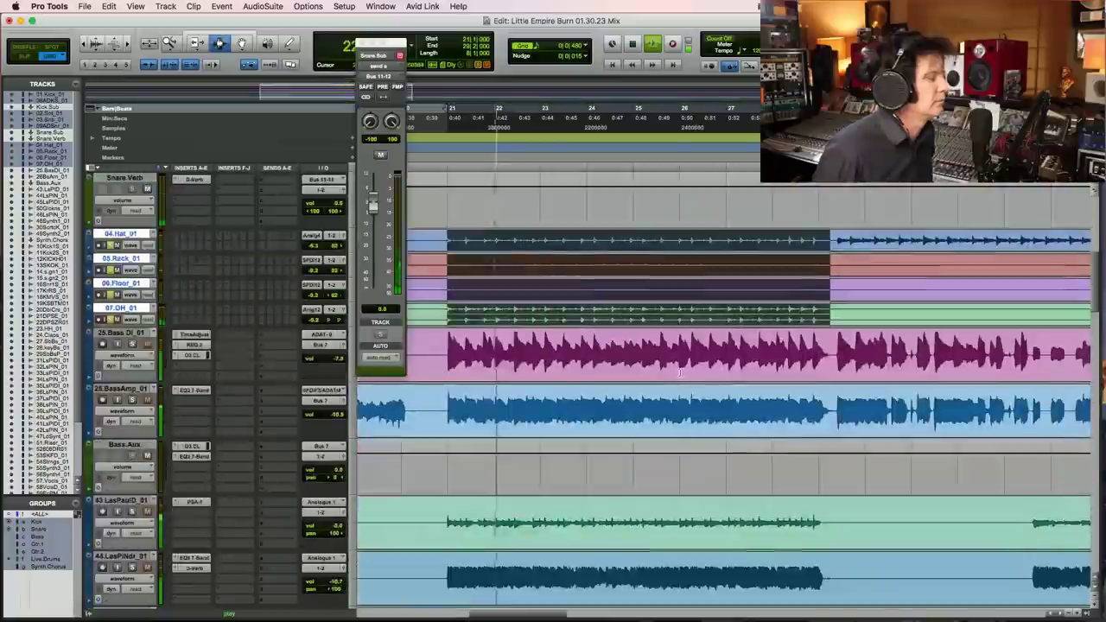
pyautogui.scroll(-3, 562, 464)
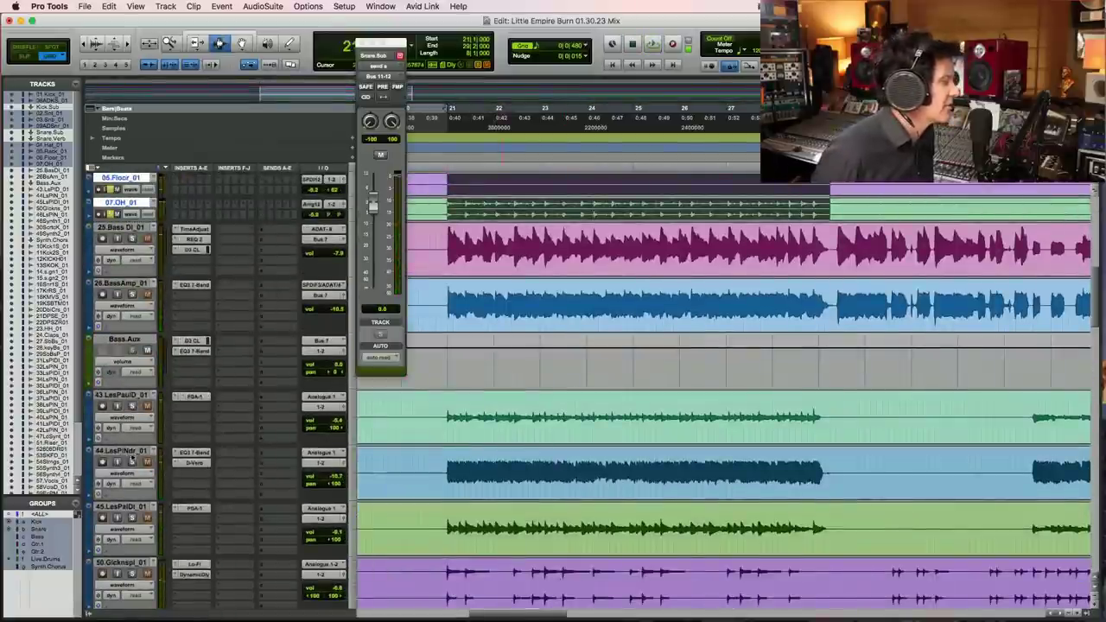
pyautogui.press('space')
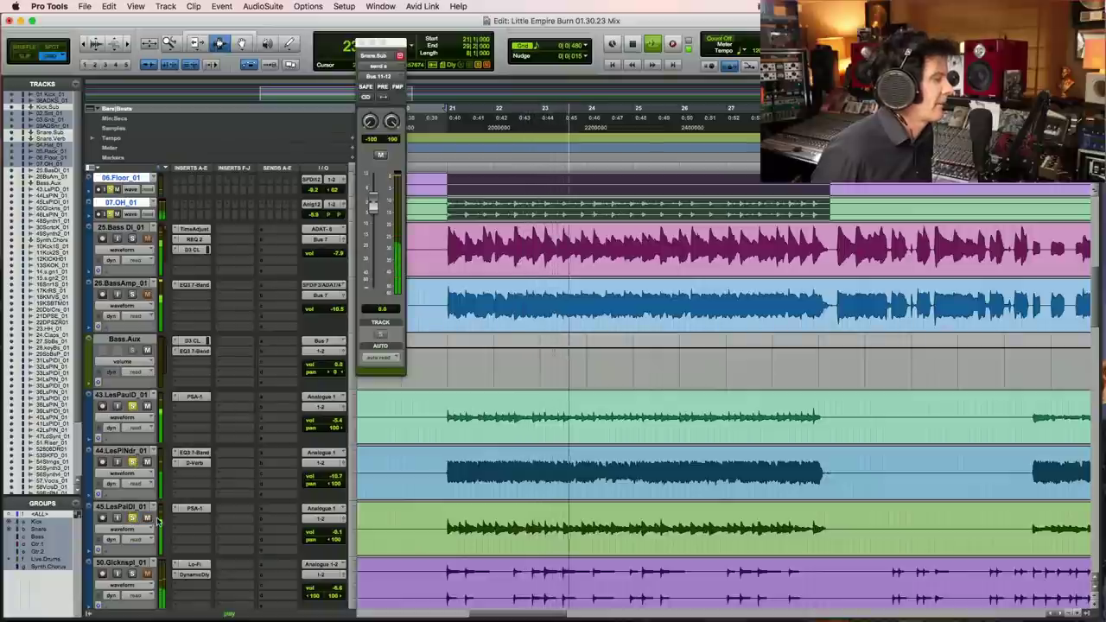
pyautogui.scroll(-2, 157, 519)
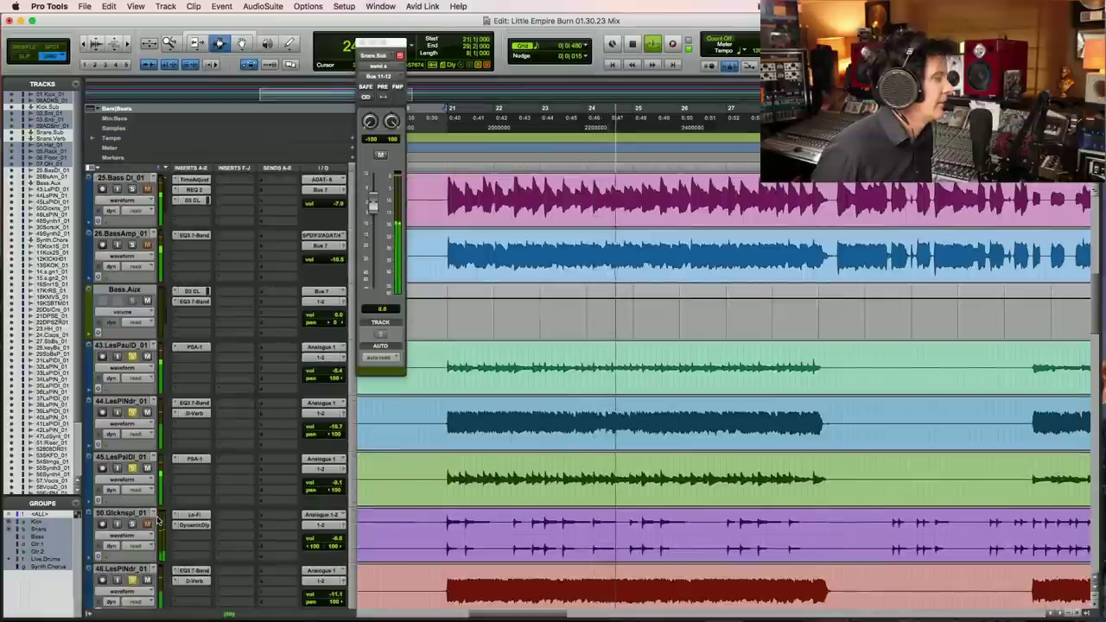
pyautogui.scroll(-5, 158, 519)
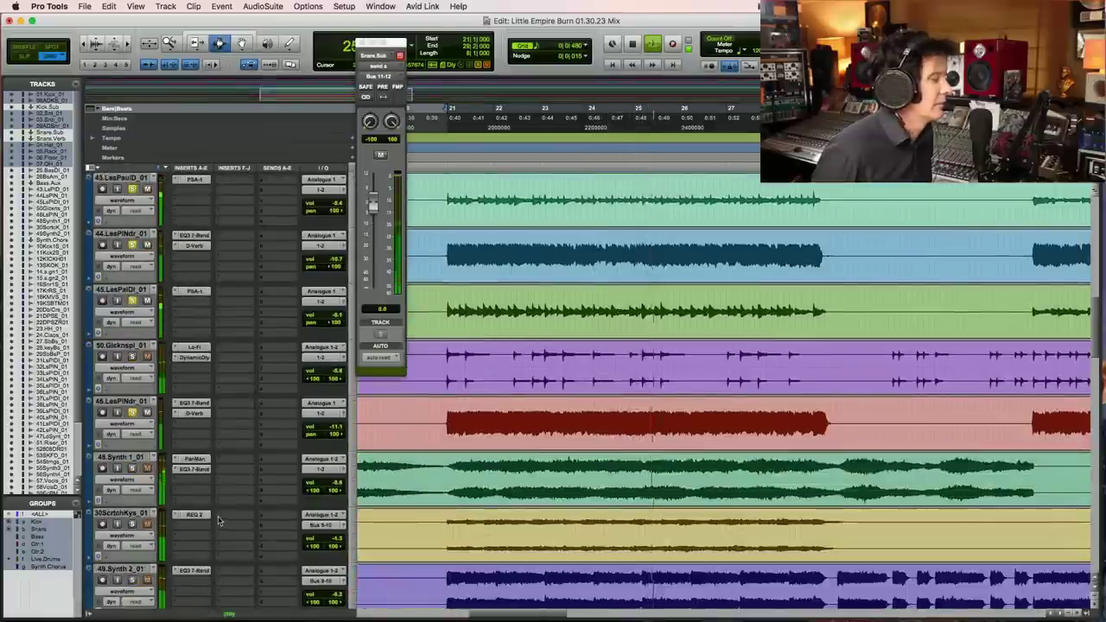
pyautogui.scroll(-3, 218, 516)
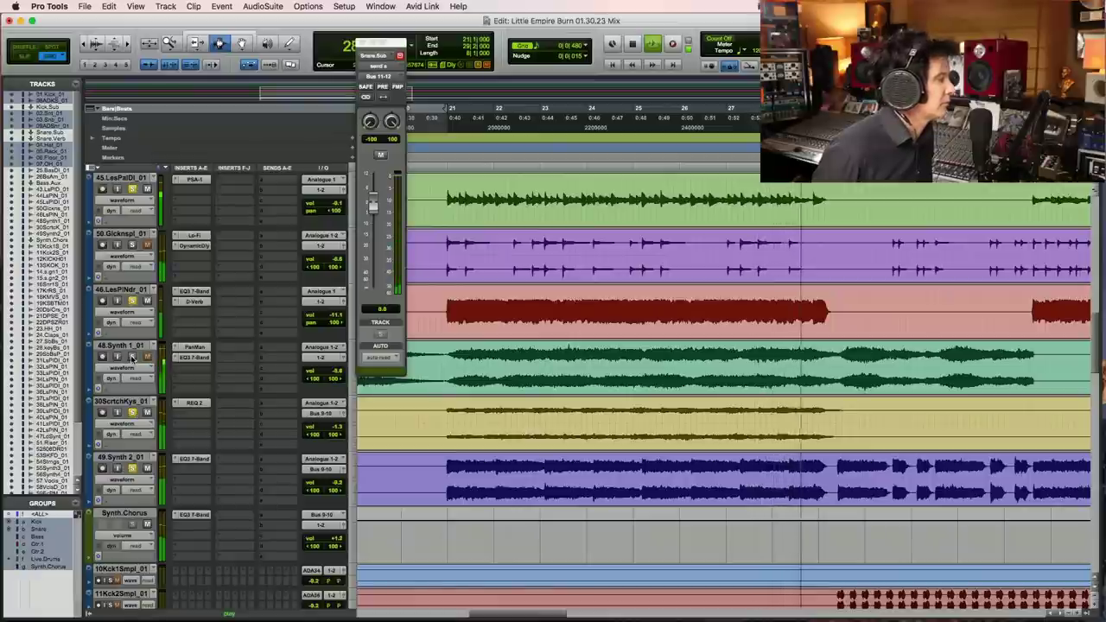
pyautogui.scroll(-6, 158, 381)
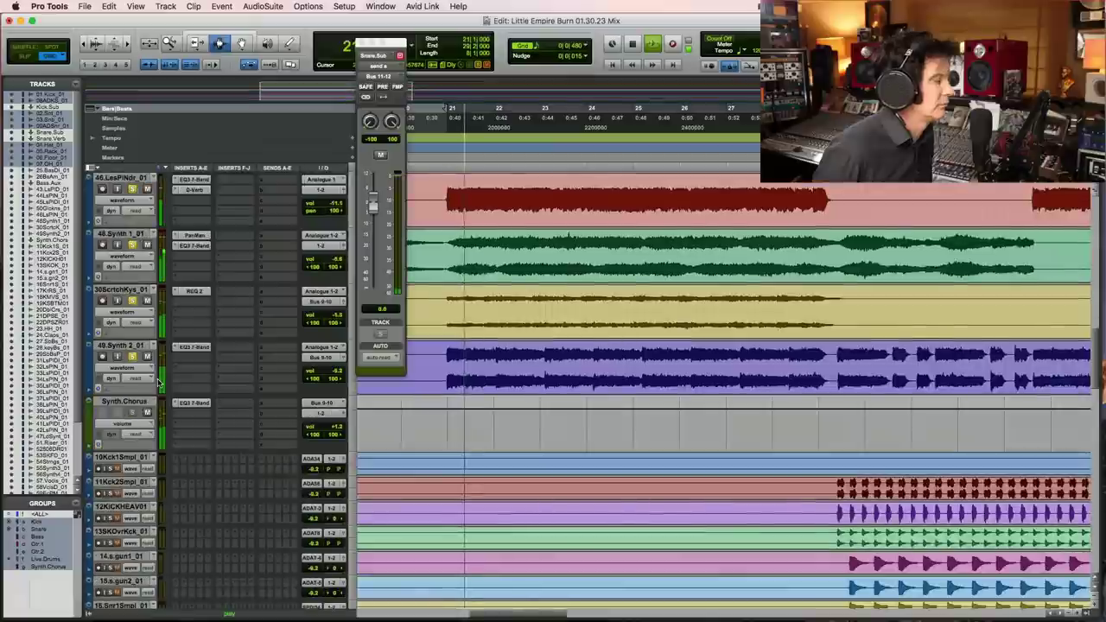
# Step: Go down to the 51.Riser_01 track, place the edit cursor at 14|2|480 and close the Snare.Sub send window
pyautogui.scroll(-8, 158, 381)
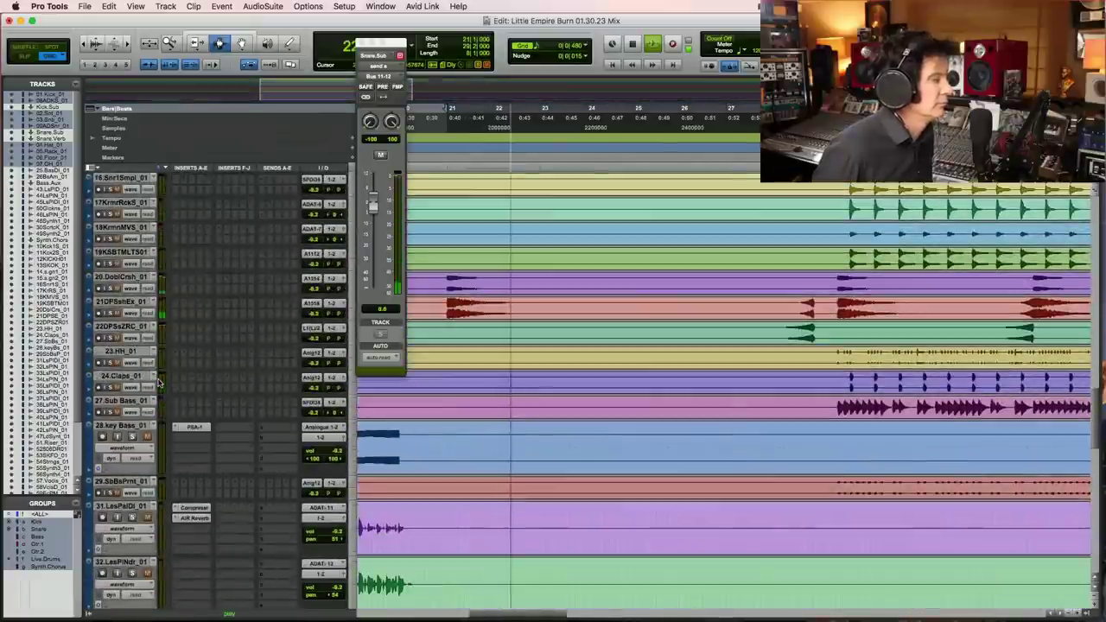
pyautogui.scroll(-10, 158, 381)
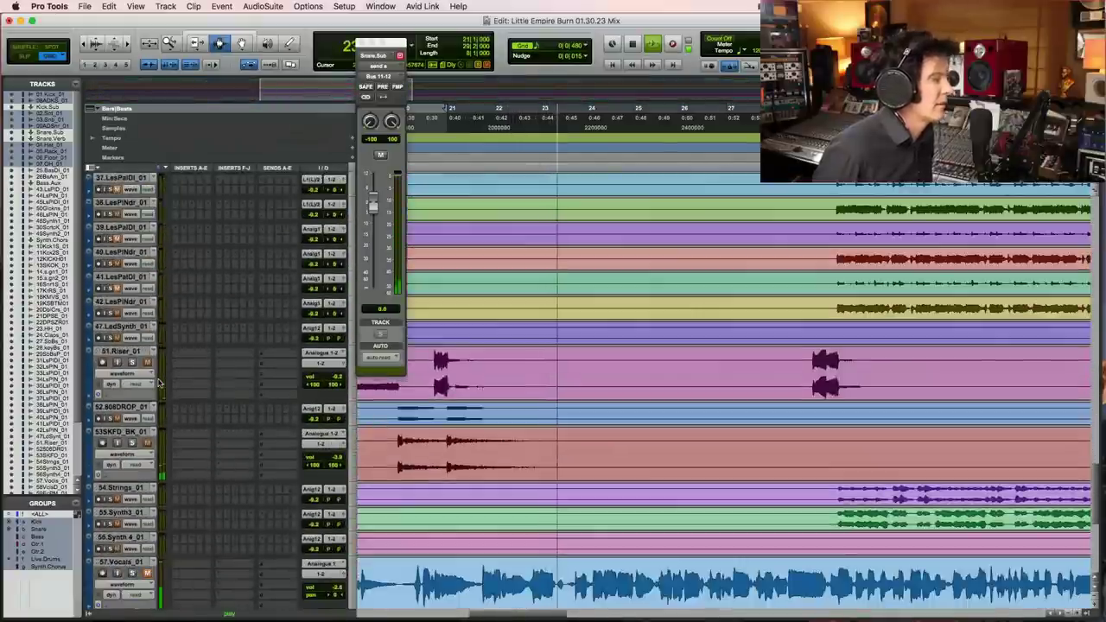
pyautogui.scroll(-2, 158, 381)
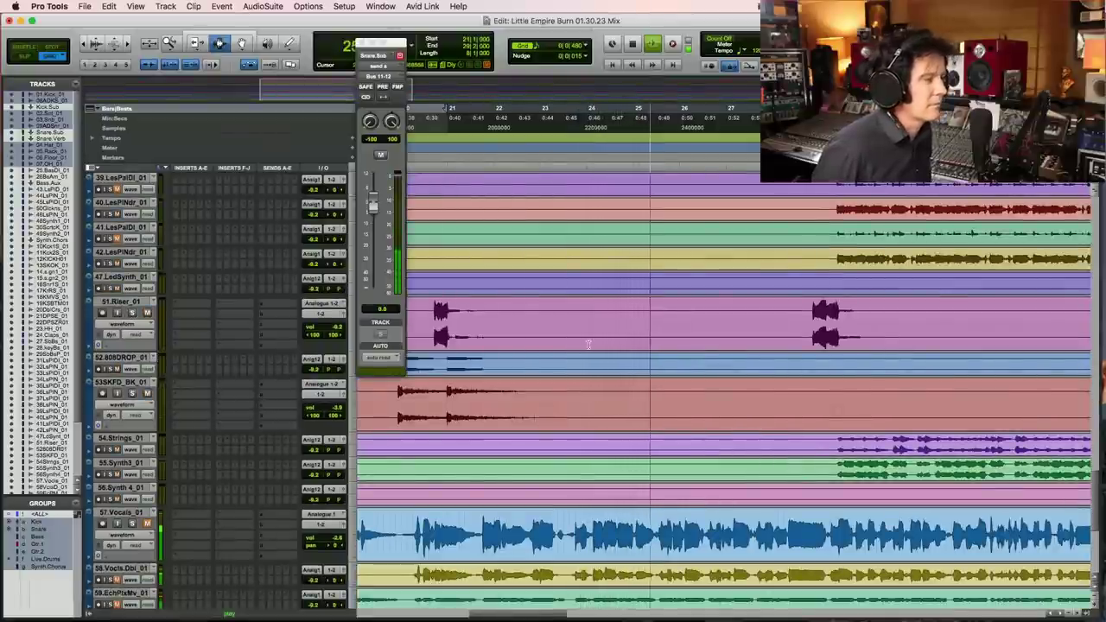
pyautogui.scroll(-3, 587, 344)
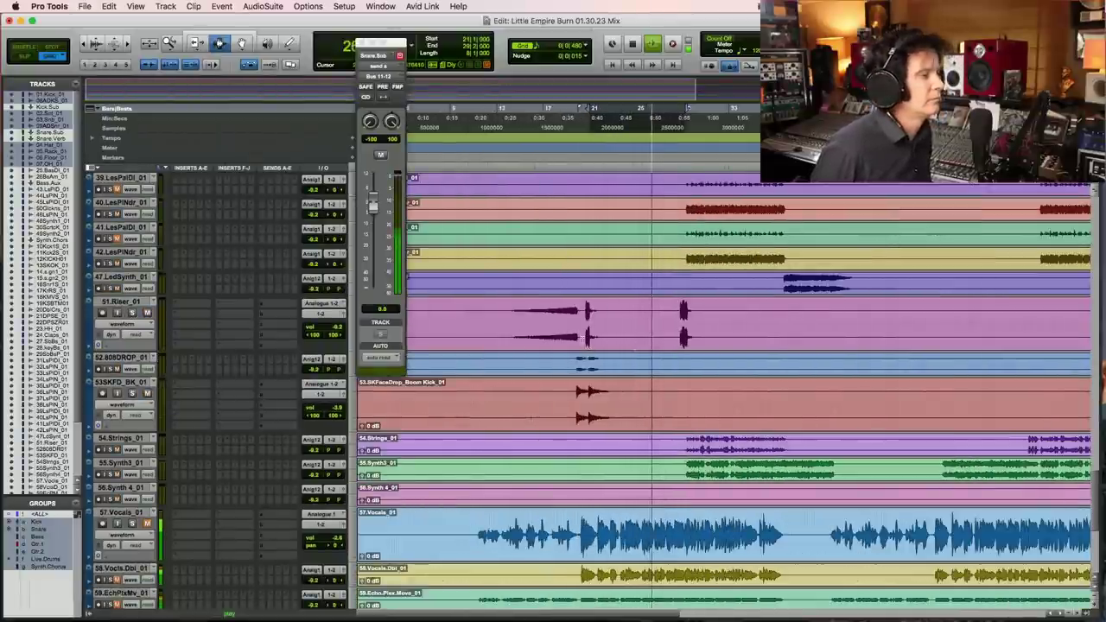
pyautogui.click(511, 320)
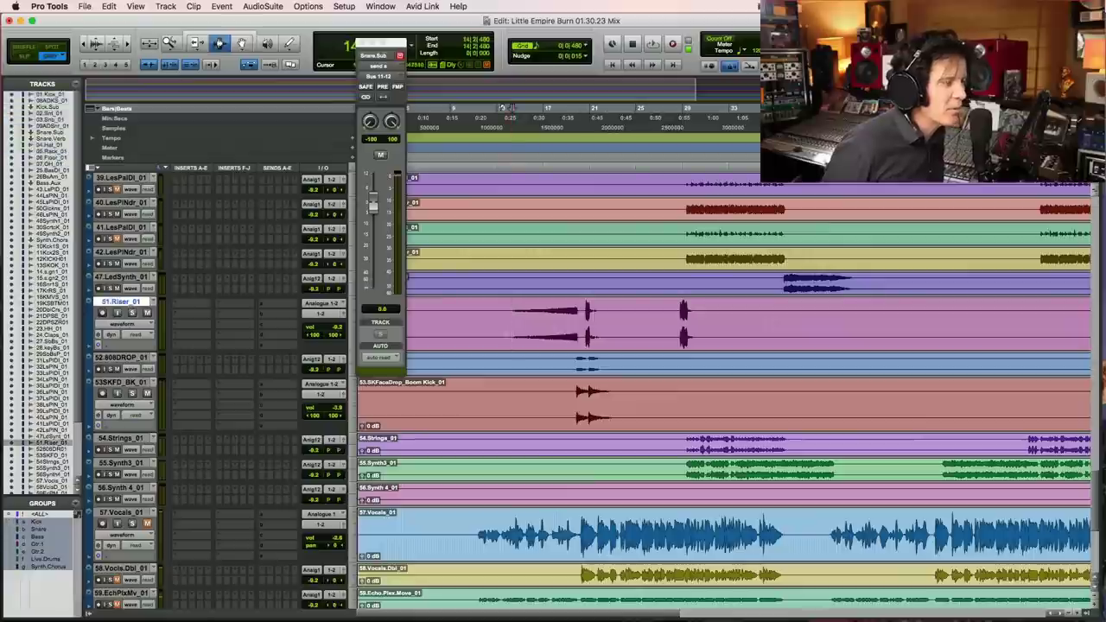
pyautogui.click(361, 43)
pyautogui.scroll(-1, 384, 393)
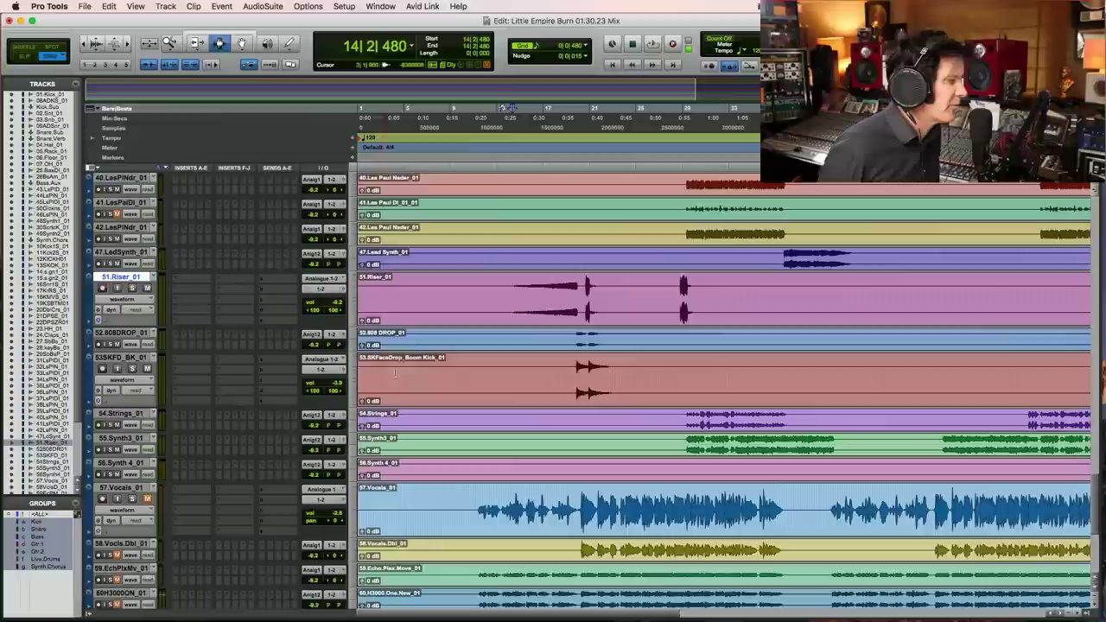
# Step: Play the song from 10|3|480 on 51.Riser_01 and fit the whole session timeline in view
pyautogui.click(475, 286)
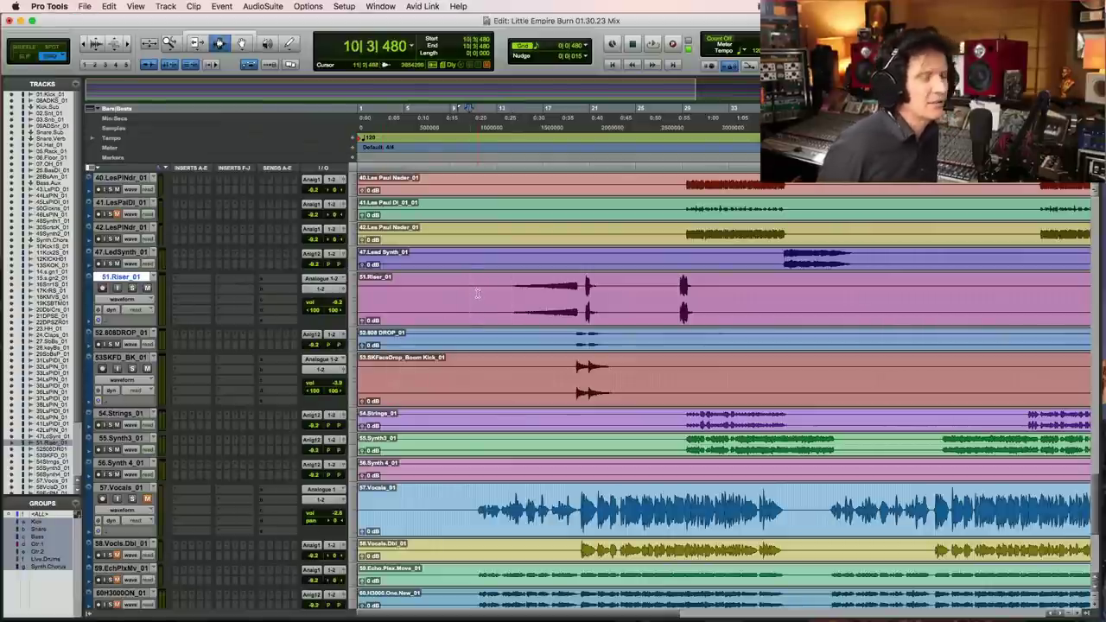
pyautogui.press('space')
pyautogui.scroll(6, 476, 294)
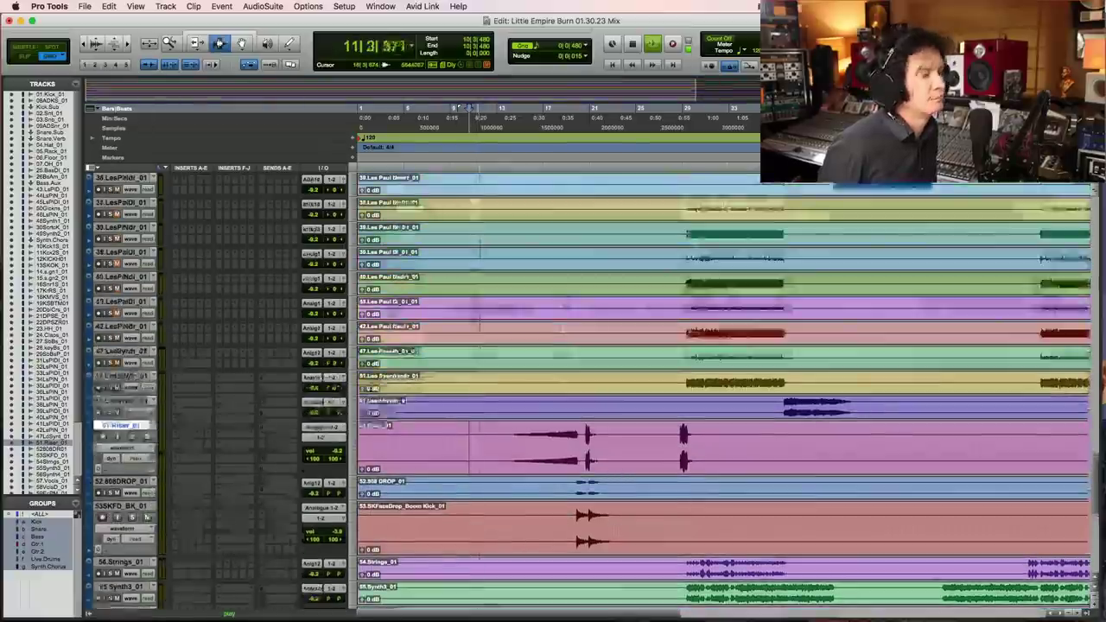
pyautogui.scroll(3, 666, 225)
pyautogui.press('F5')
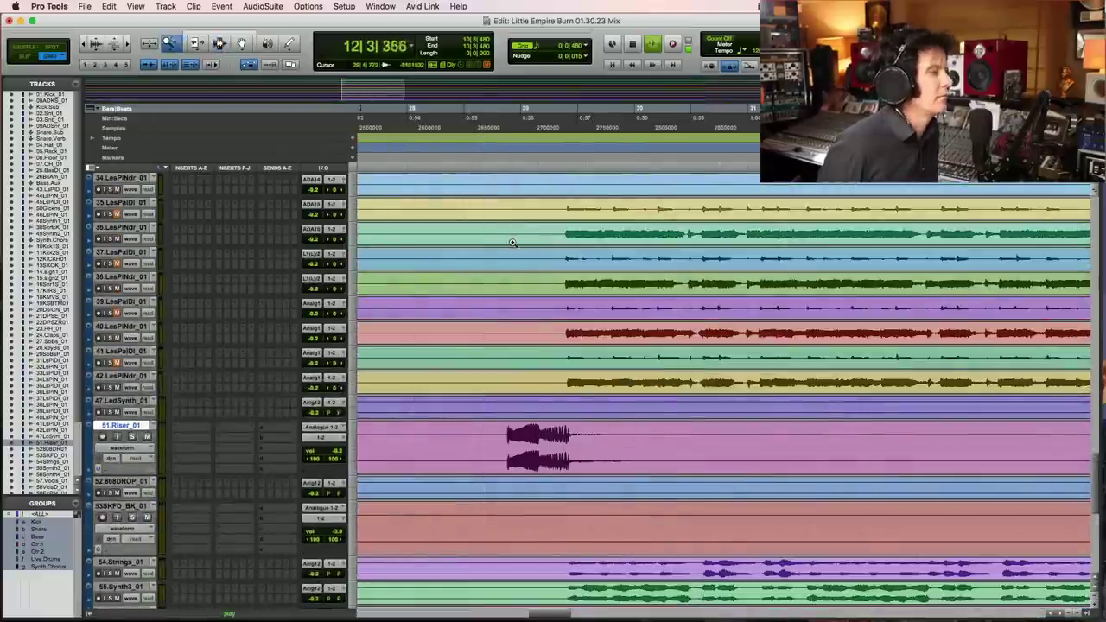
pyautogui.doubleClick(173, 43)
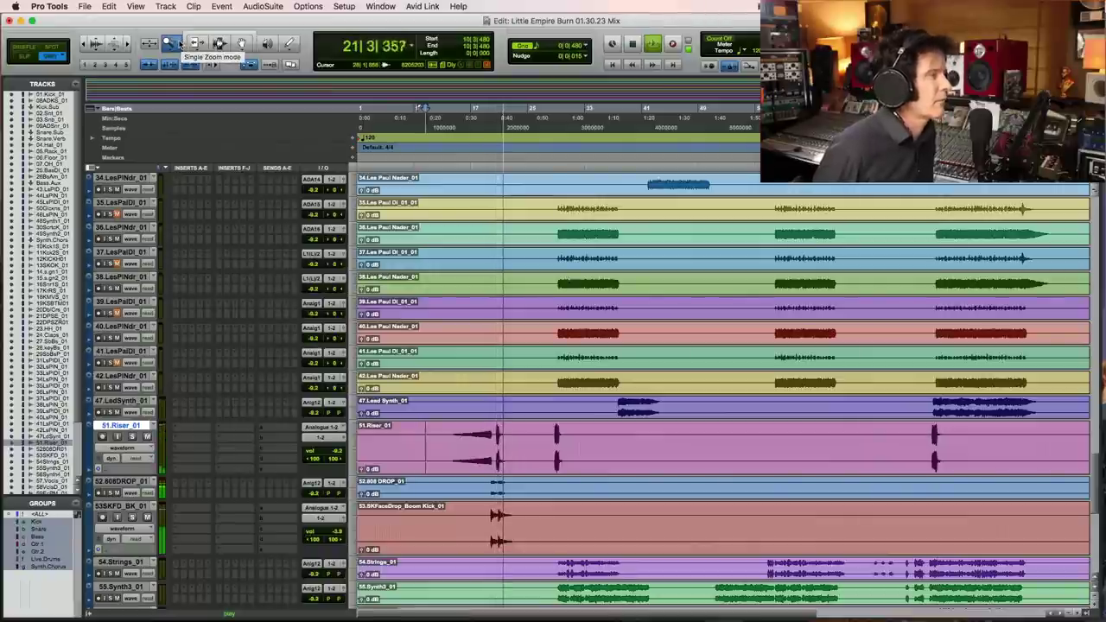
# Step: Play the song from 20|4|480 through the guitar entry at bar 29, with the timeline zoomed to that section
pyautogui.click(497, 324)
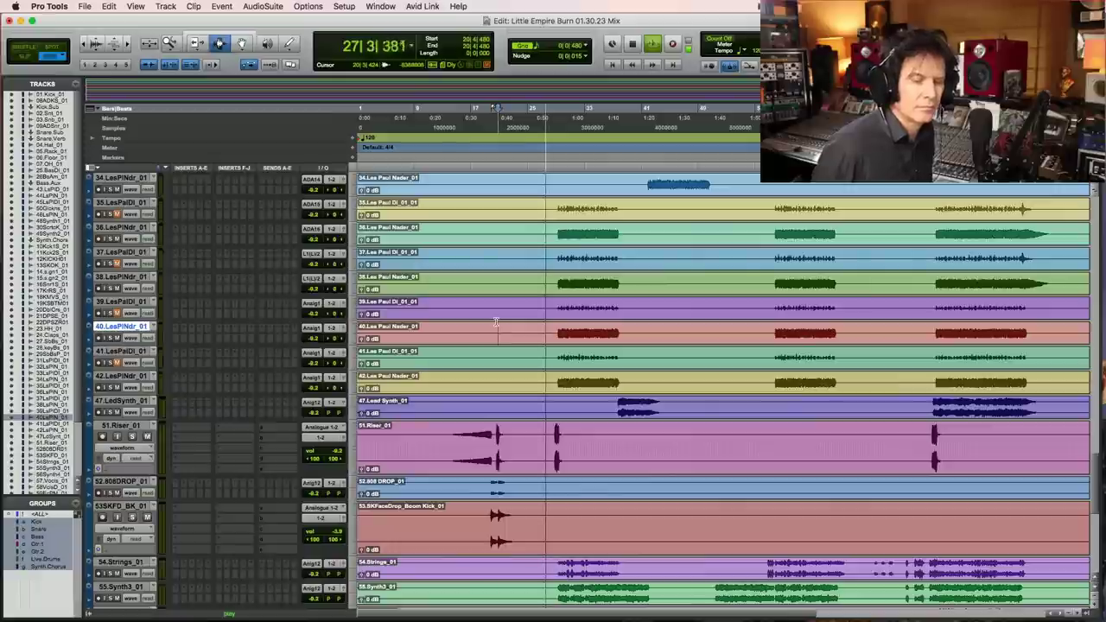
pyautogui.press('space')
pyautogui.press('super+bracketright')
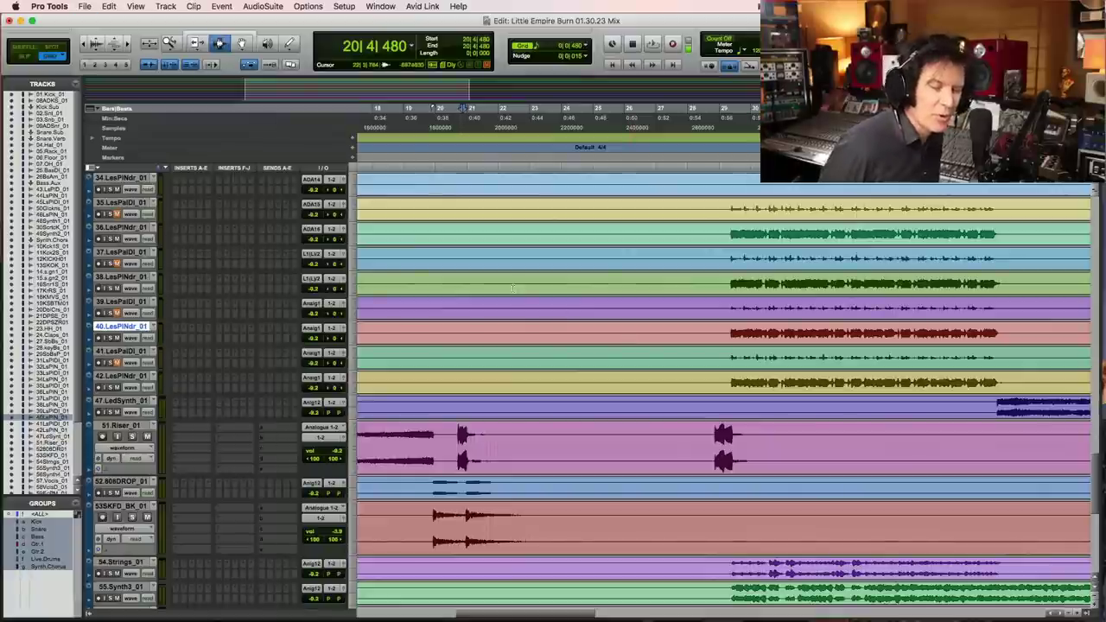
pyautogui.press('space')
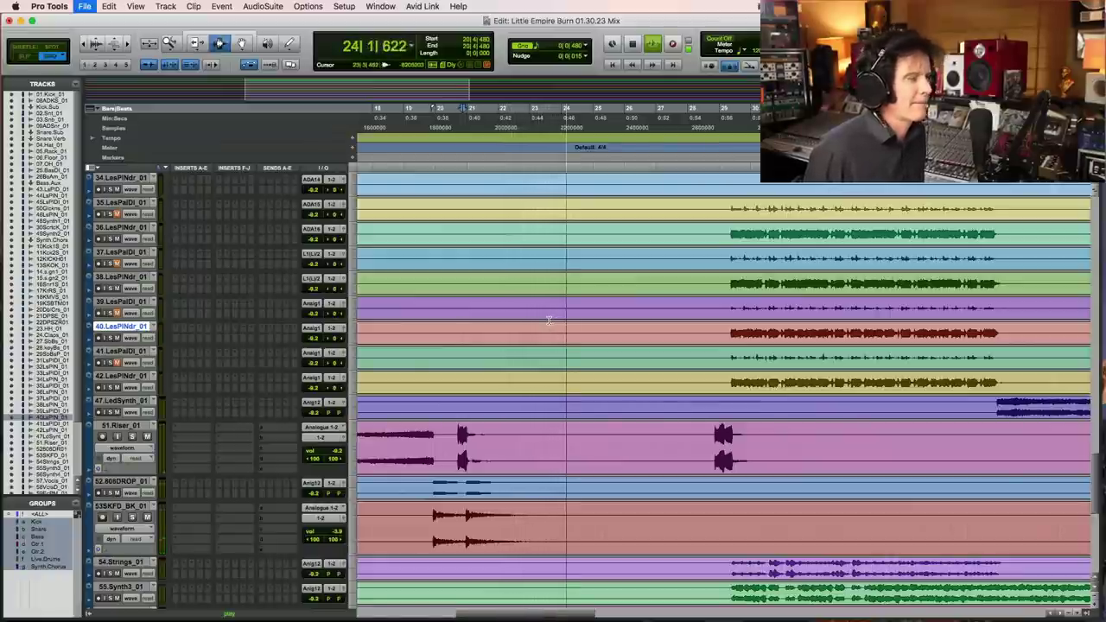
pyautogui.press('F5')
pyautogui.moveTo(625, 329); pyautogui.dragTo(898, 331)
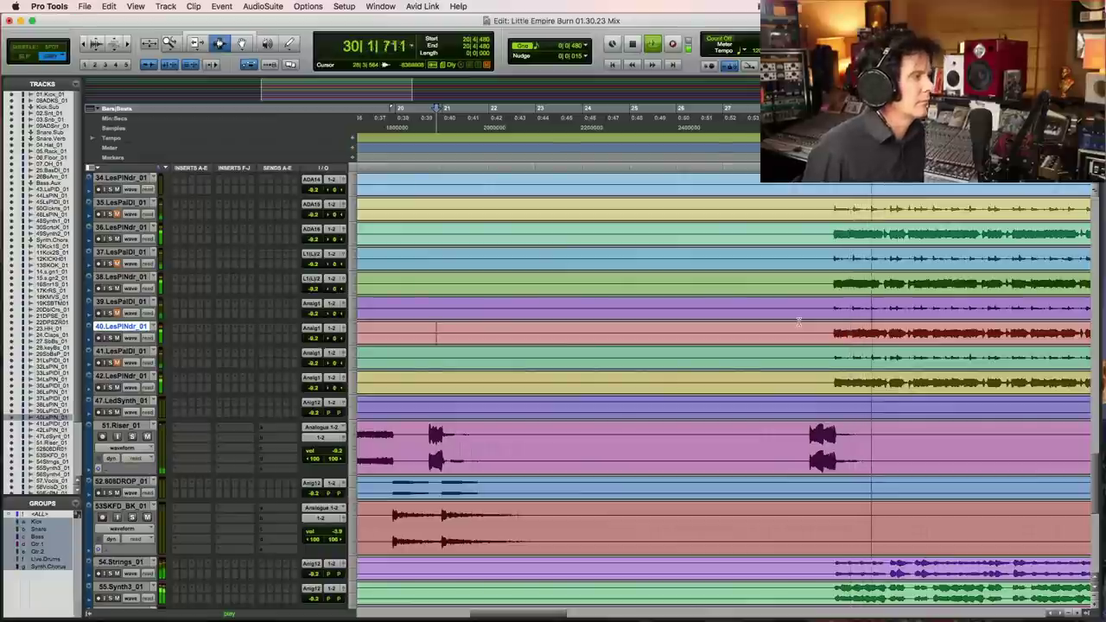
# Step: Stop the playback and zoom the timeline to the stretch from about bar 19 past bar 35
pyautogui.press('super+bracketleft')
pyautogui.press('super+bracketleft')
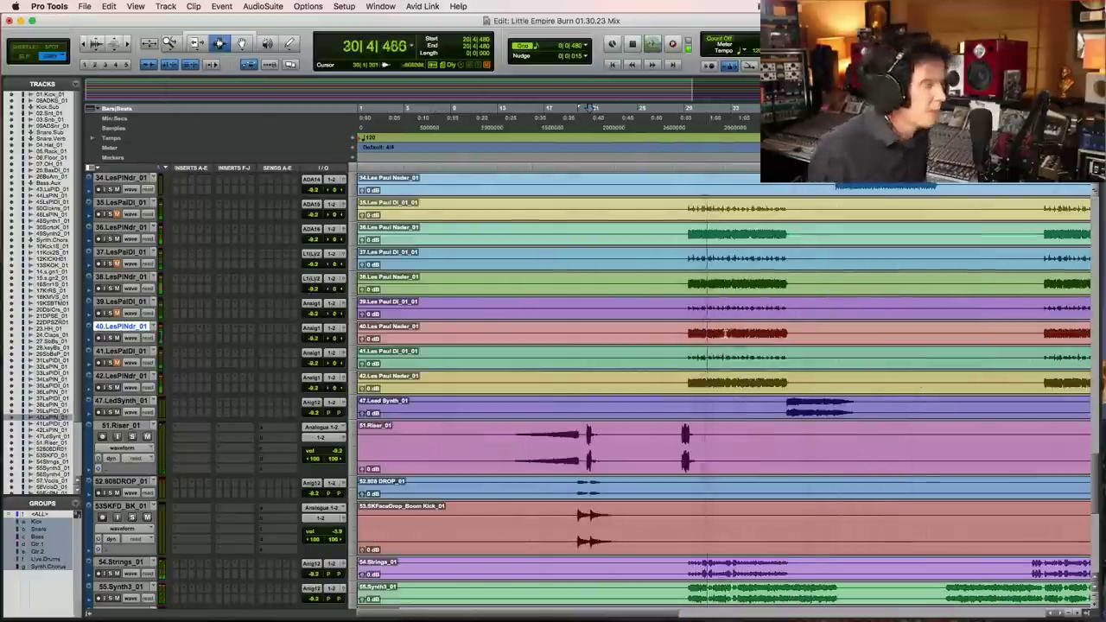
pyautogui.press('space')
pyautogui.press('F5')
pyautogui.moveTo(551, 334); pyautogui.dragTo(950, 273)
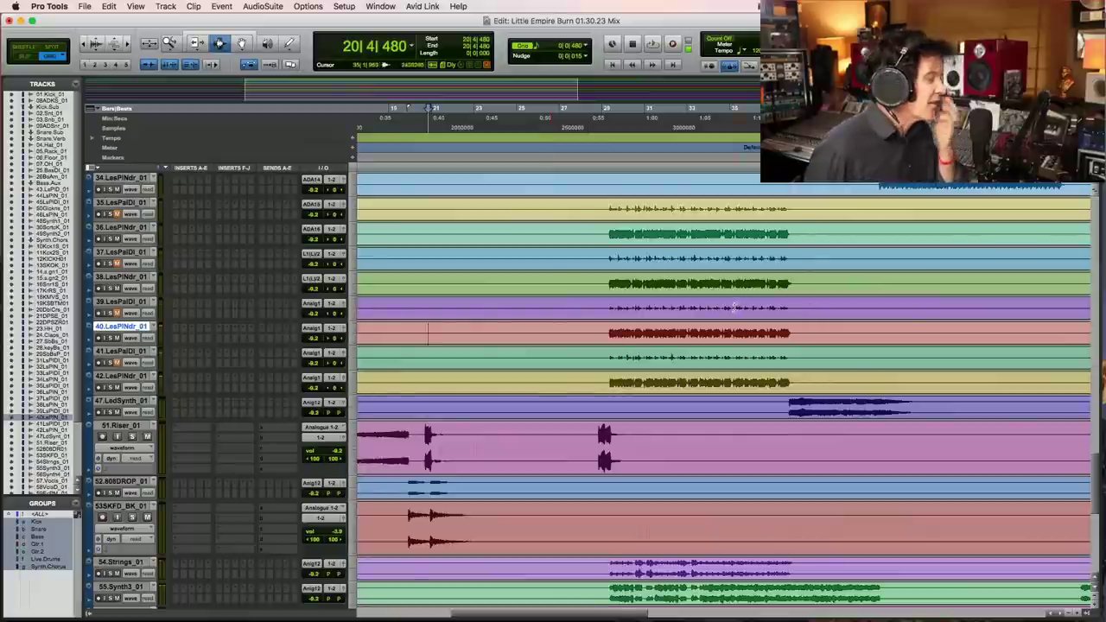
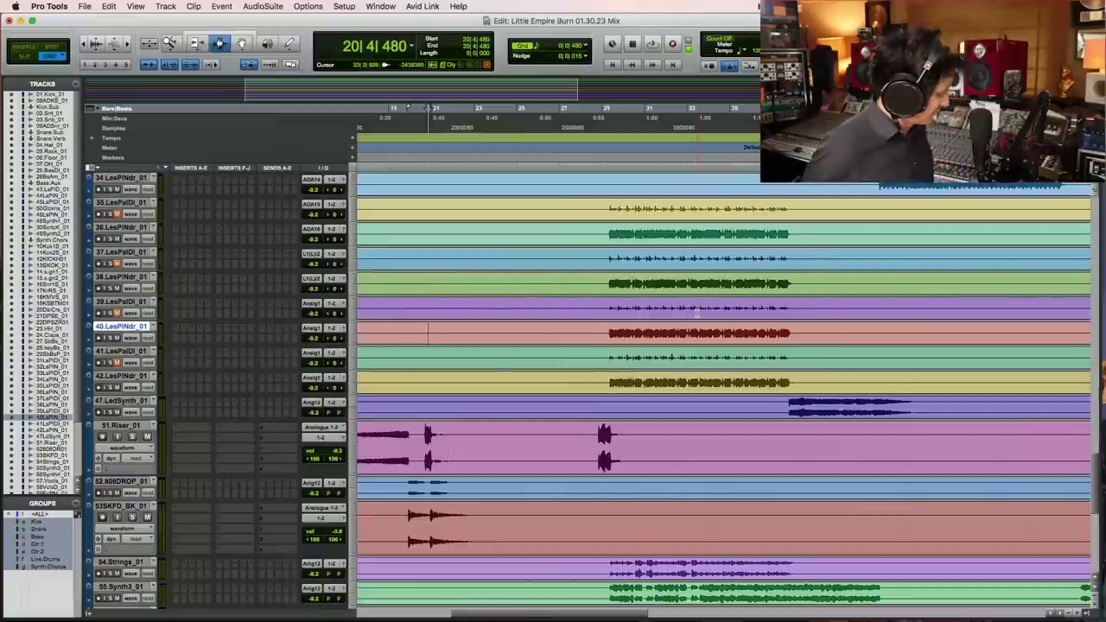
# Step: Place the edit cursor at 28|2|480 and bring the kick and snare tracks around bar 29 into closer view
pyautogui.click(587, 334)
pyautogui.scroll(15, 586, 339)
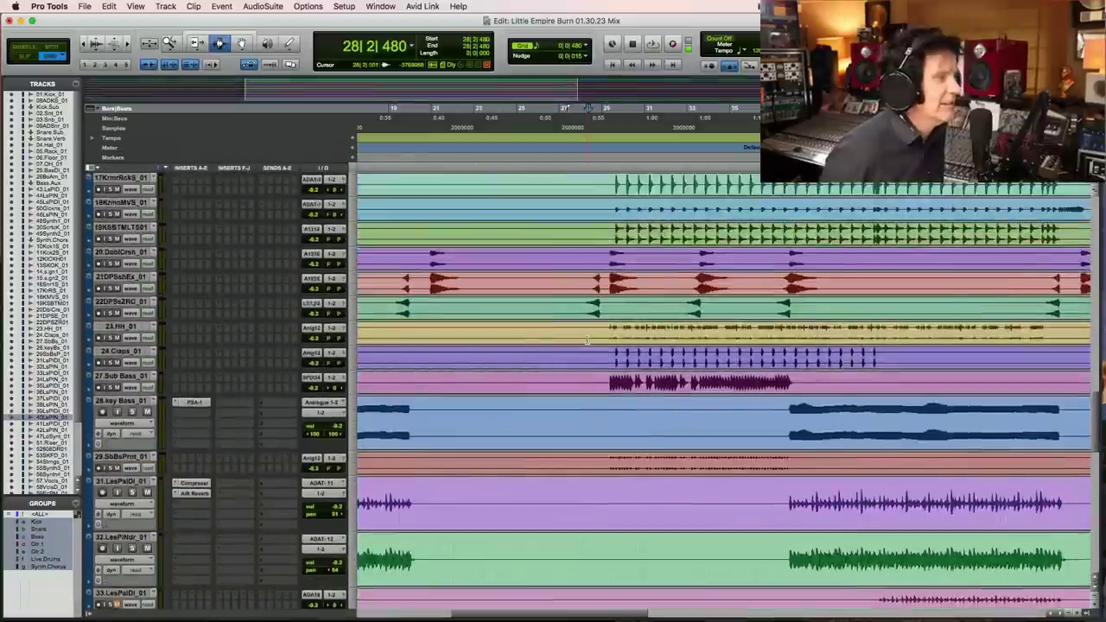
pyautogui.scroll(10, 588, 338)
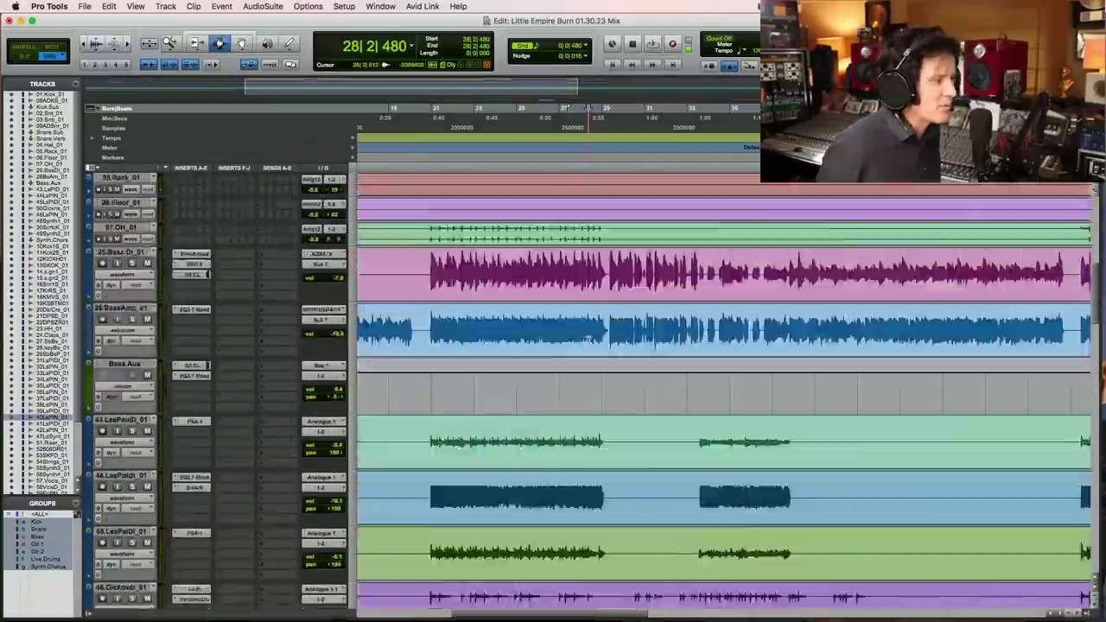
pyautogui.scroll(5, 590, 339)
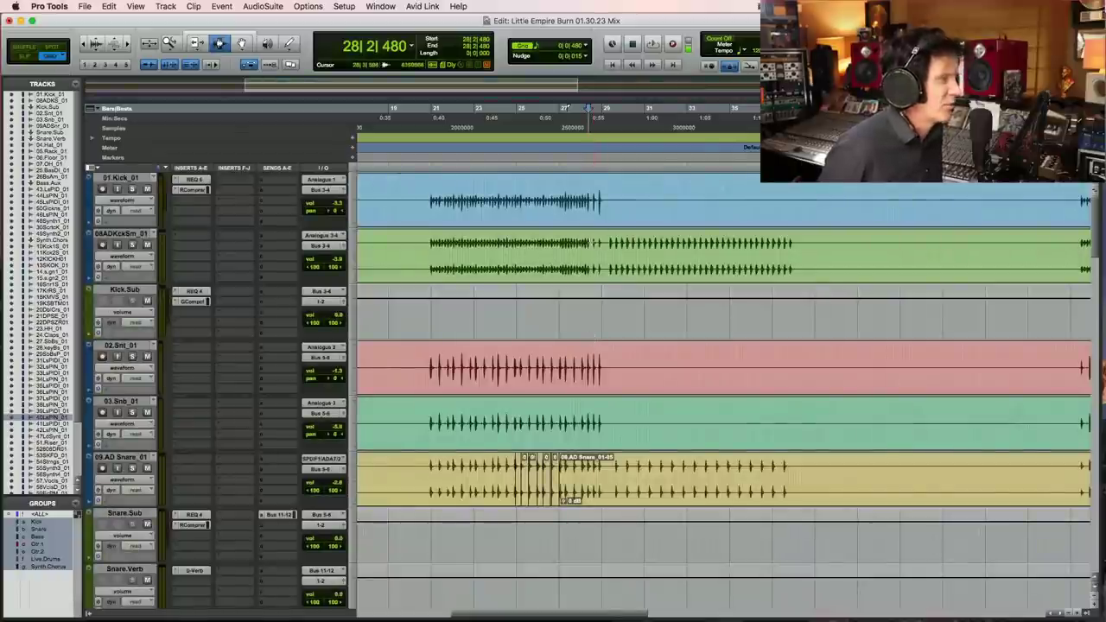
pyautogui.press('super+bracketright')
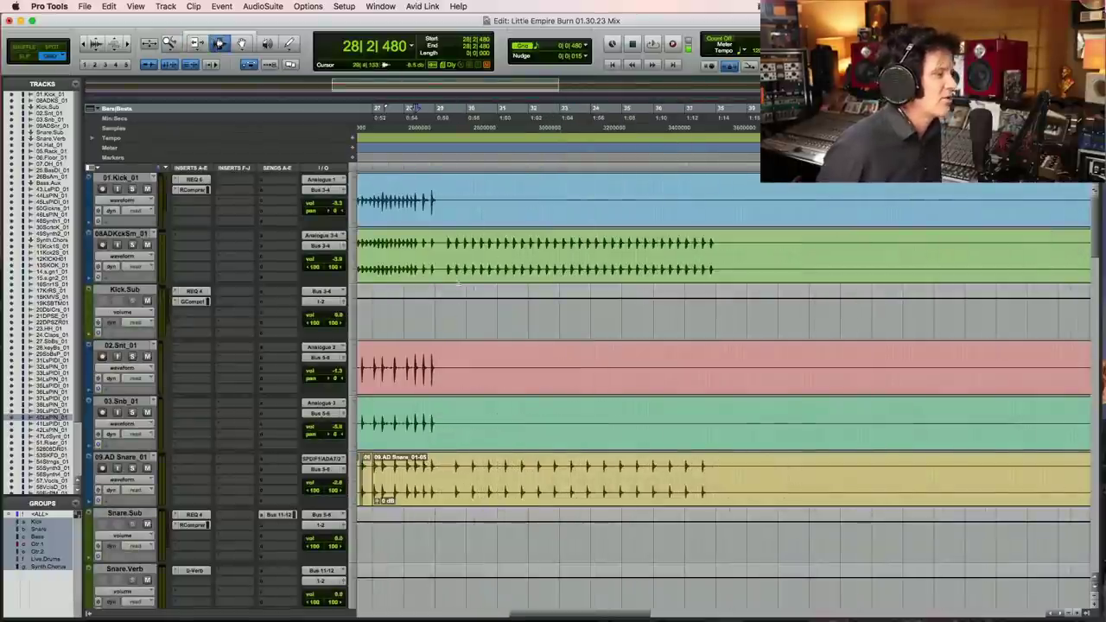
# Step: Select 29|2|480 to 38|1|000 across the kick, snare and other live drum tracks and play that stretch with them soloed
pyautogui.click(439, 254)
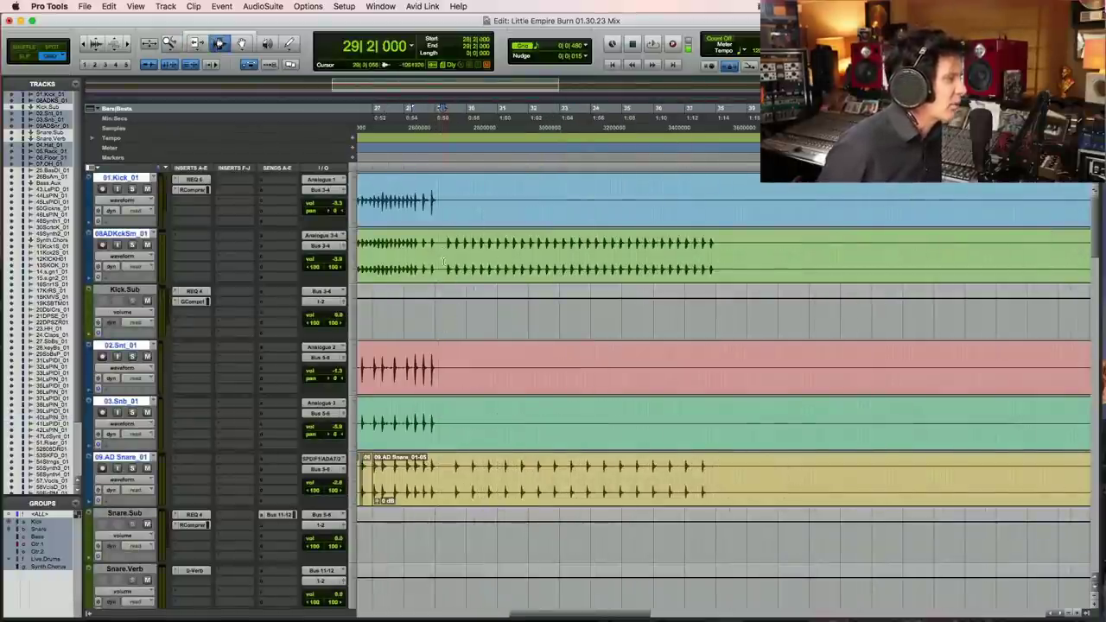
pyautogui.click(447, 255)
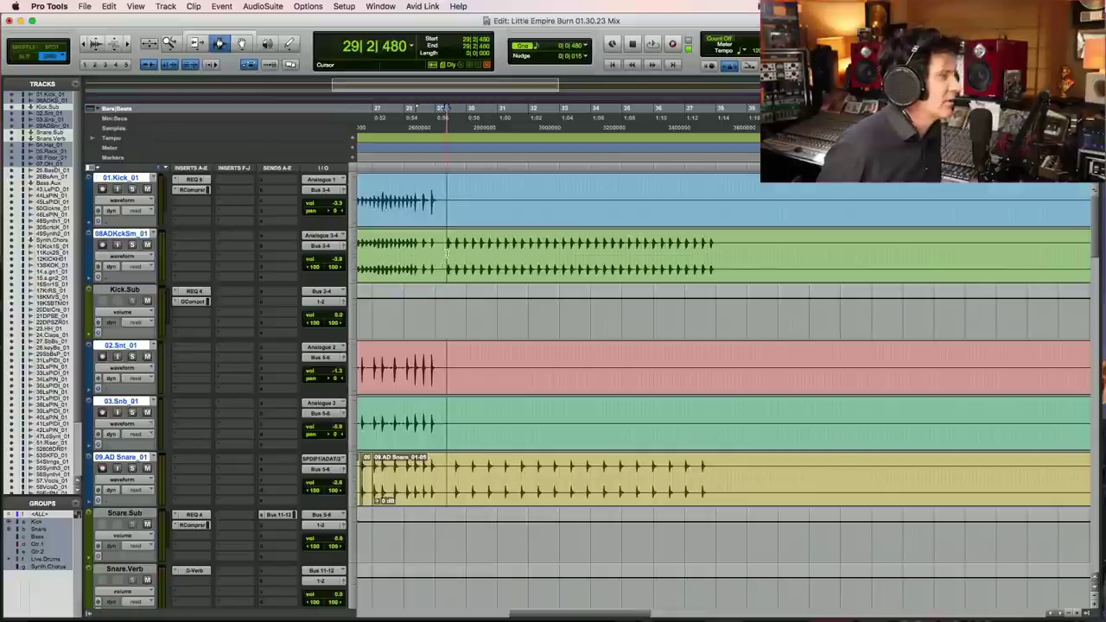
pyautogui.press('super+bracketright')
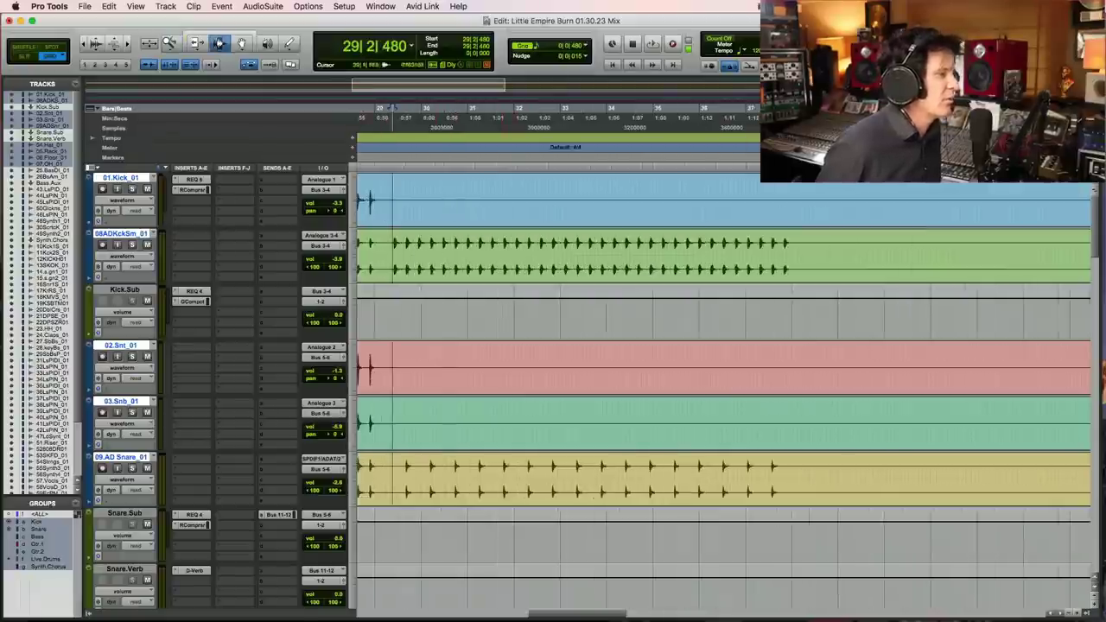
pyautogui.moveTo(392, 268); pyautogui.dragTo(791, 269)
pyautogui.press('space')
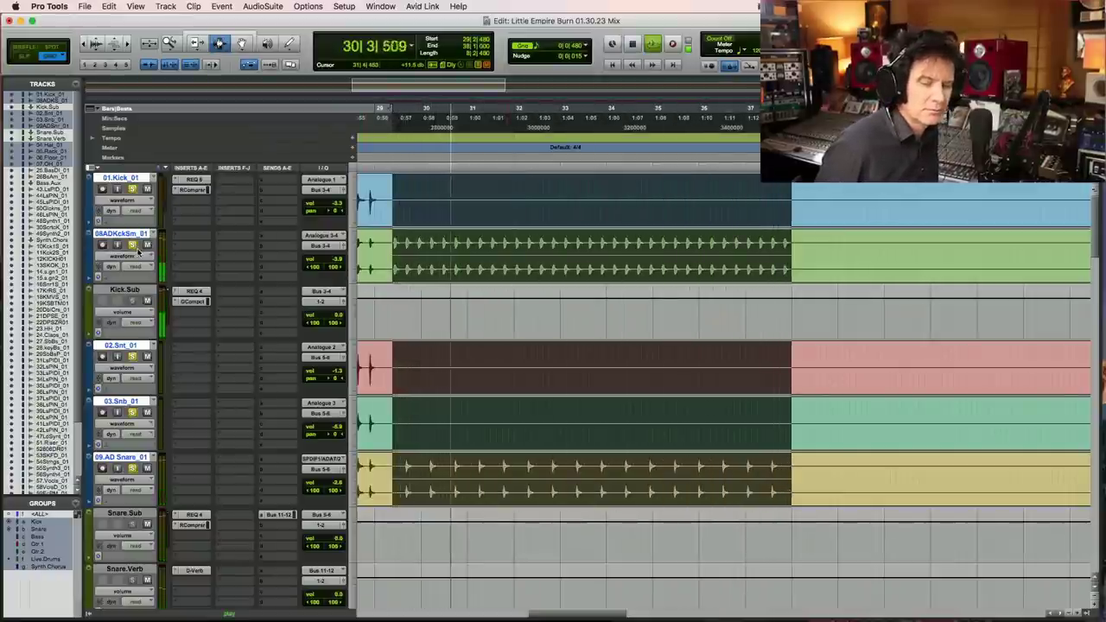
pyautogui.press('super+s')
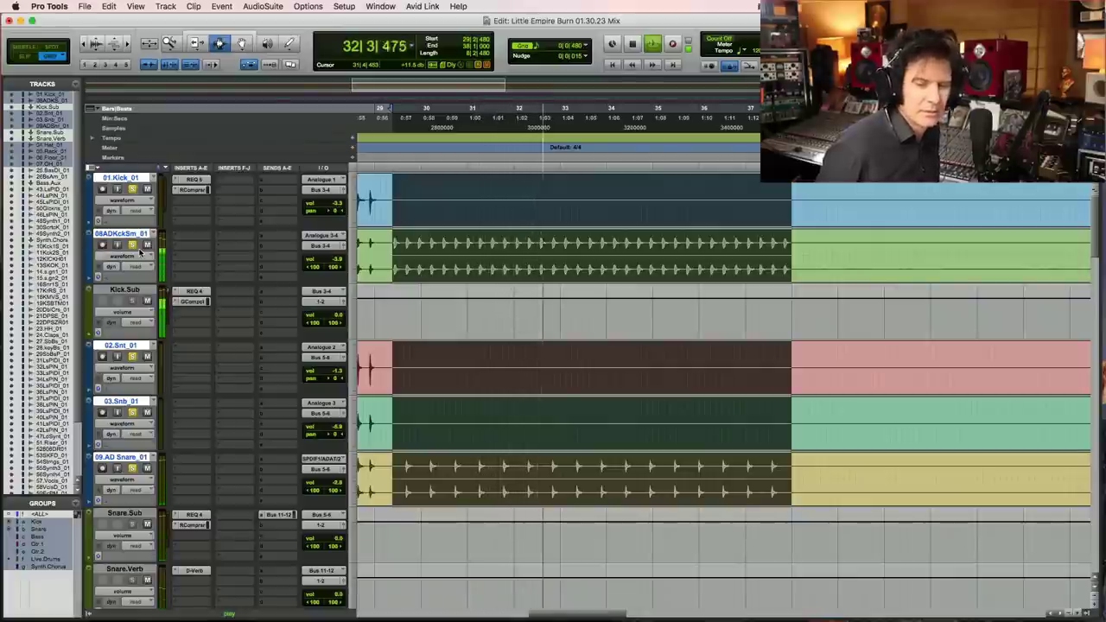
# Step: Audition the passage from 29|2|480 while reviewing the tracks down to the kick samples, and solo 11.Kick 2 Sample
pyautogui.scroll(-3, 141, 250)
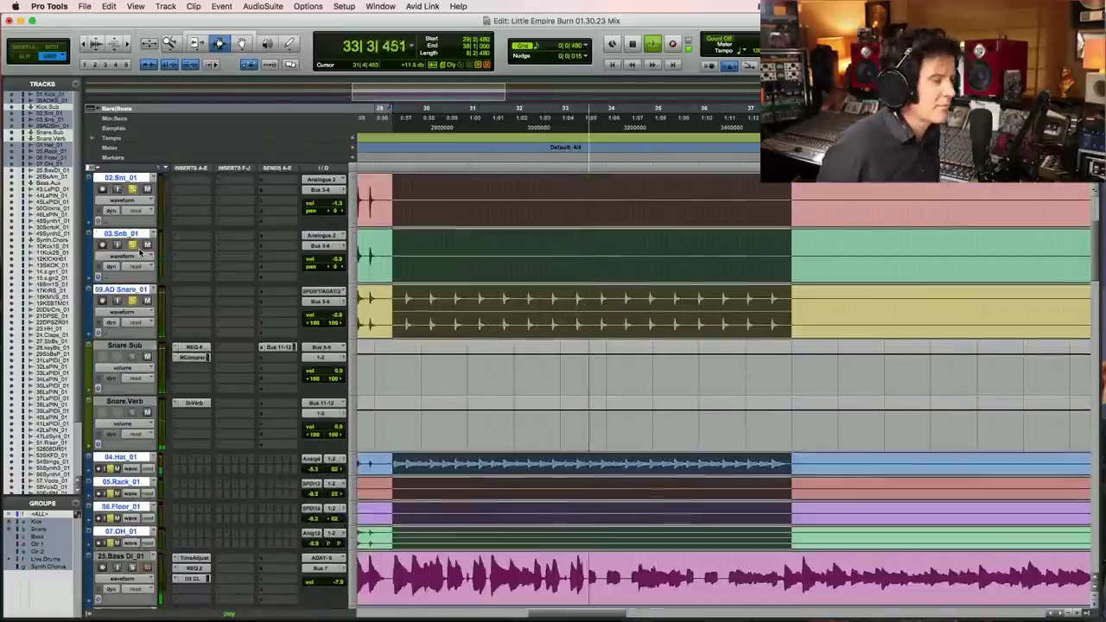
pyautogui.scroll(-4, 141, 251)
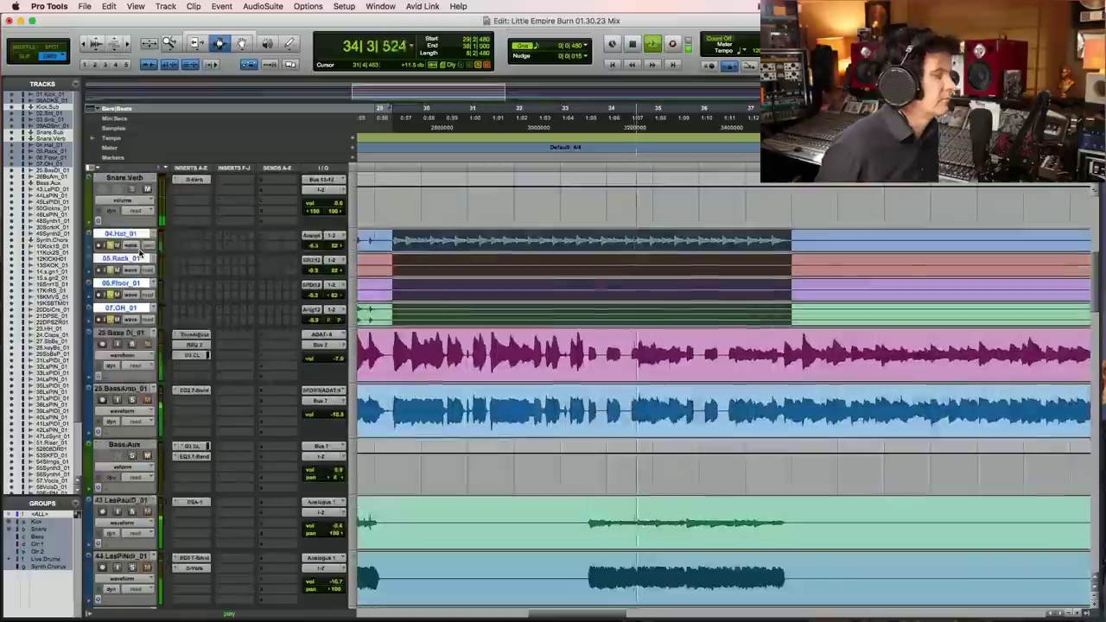
pyautogui.press('space')
pyautogui.scroll(-5, 141, 250)
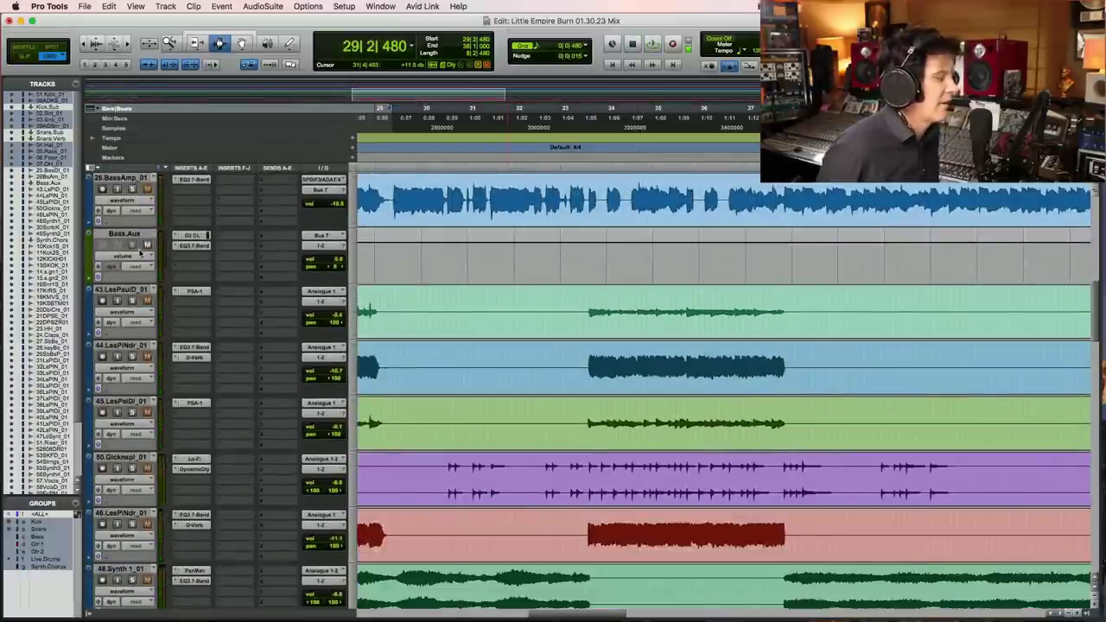
pyautogui.press('space')
pyautogui.scroll(-8, 141, 250)
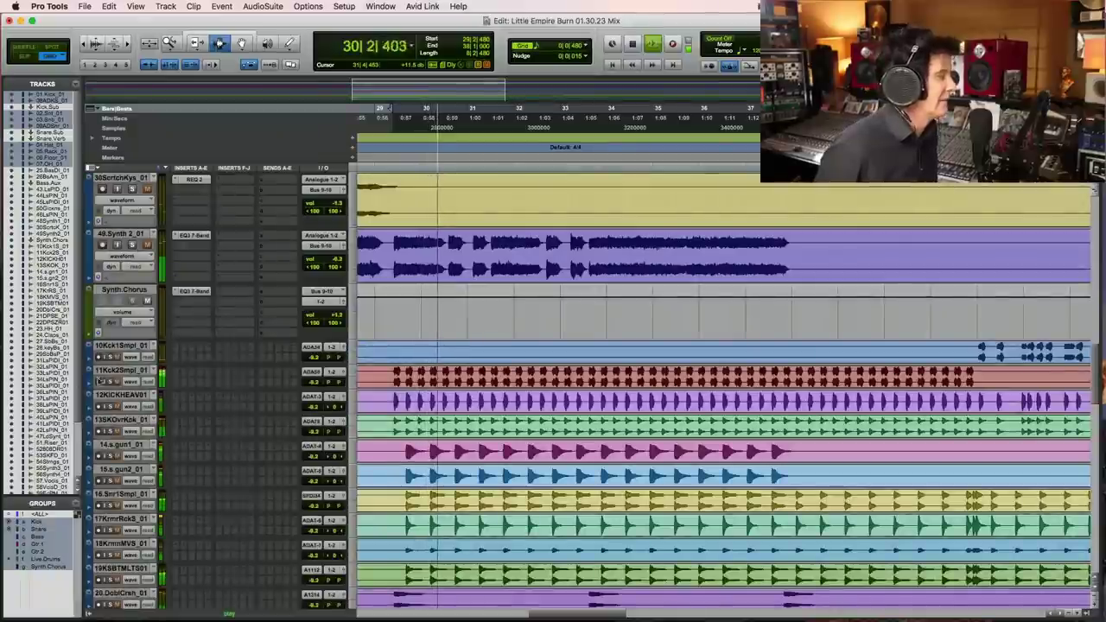
pyautogui.press('space')
pyautogui.press('space')
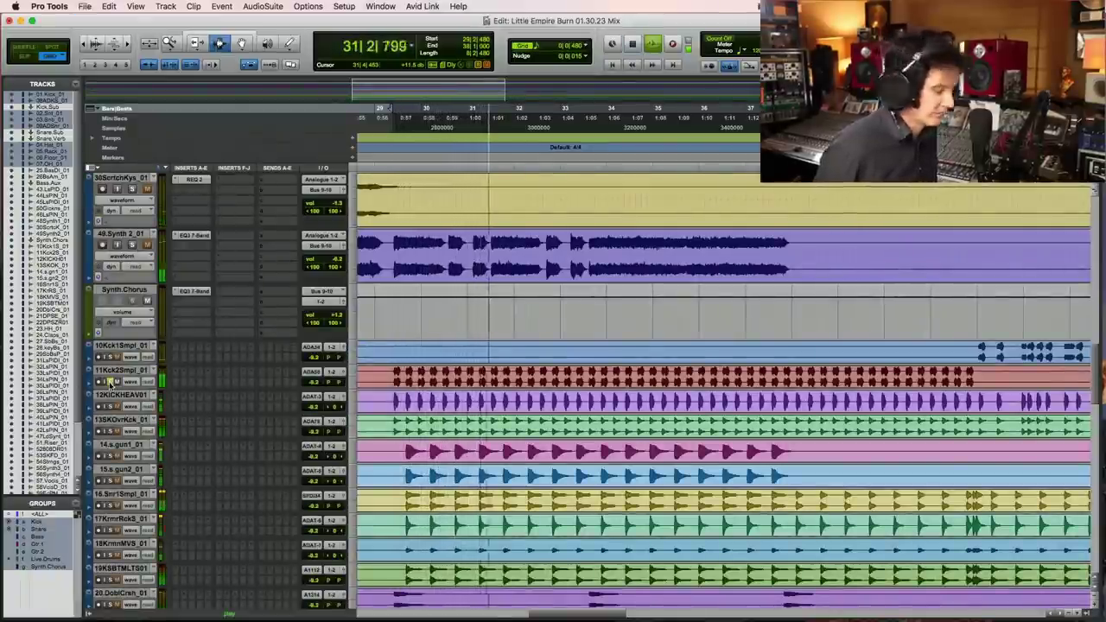
# Step: Play the passage with 12.KICK HEAVY and 13.SK Over Kick also soloed, and fit the whole session timeline in view
pyautogui.press('r')
pyautogui.press('r')
pyautogui.press('space')
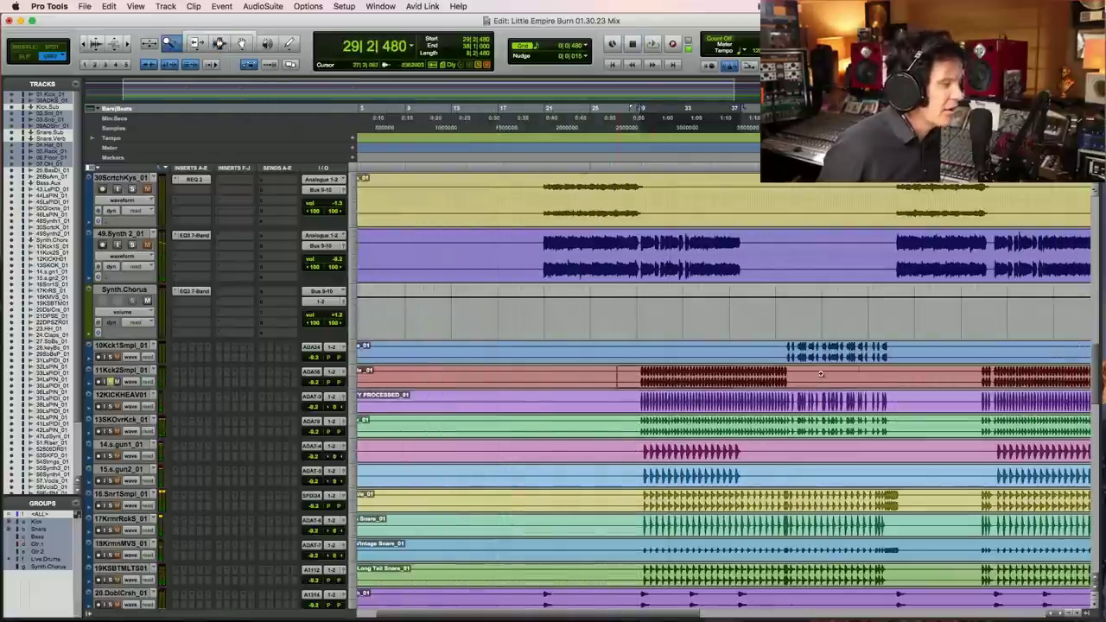
pyautogui.press('t')
pyautogui.press('space')
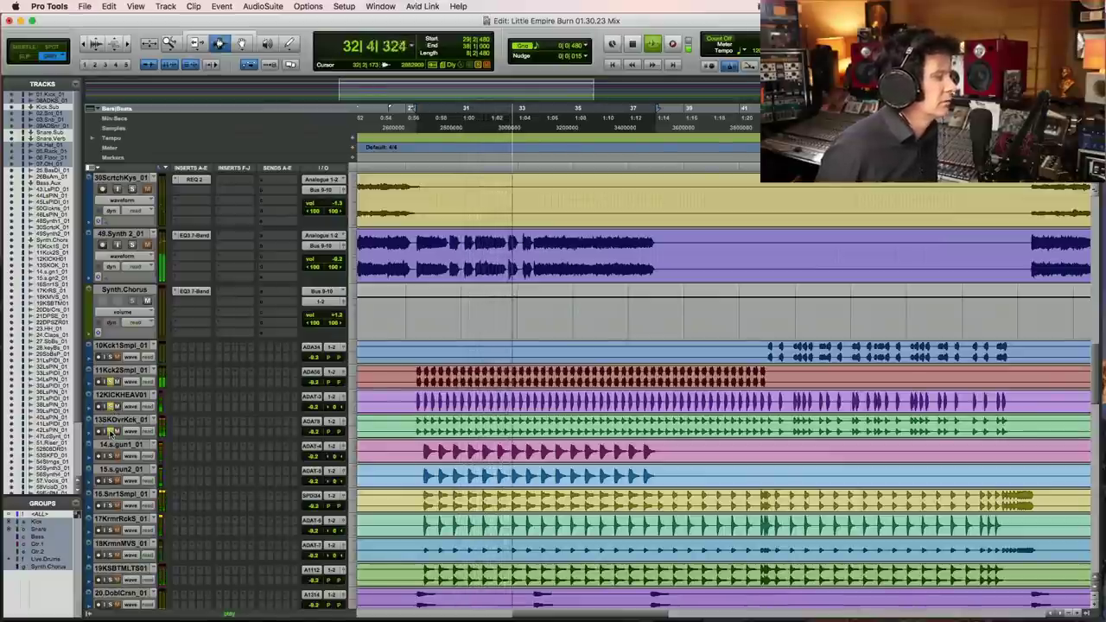
pyautogui.hotkey('alt', 'a')
pyautogui.press('space')
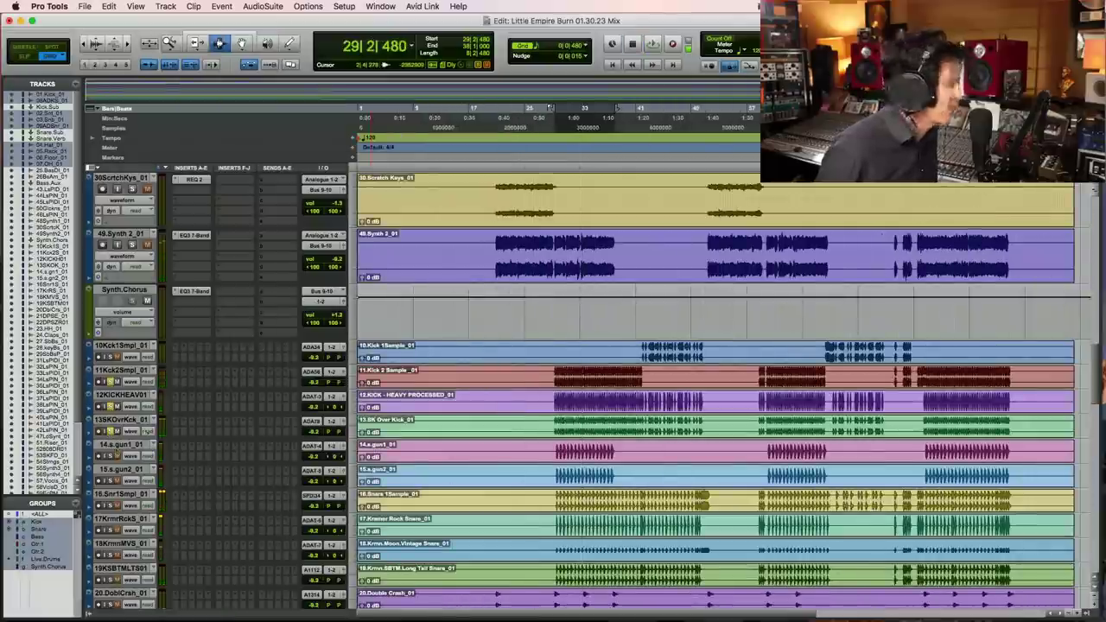
# Step: Pan the soloed 14.s.gun1 fully left and 15.s.gun2 fully right, and audition the stretch from 29|2|480 to 38|1|338
pyautogui.click(533, 463)
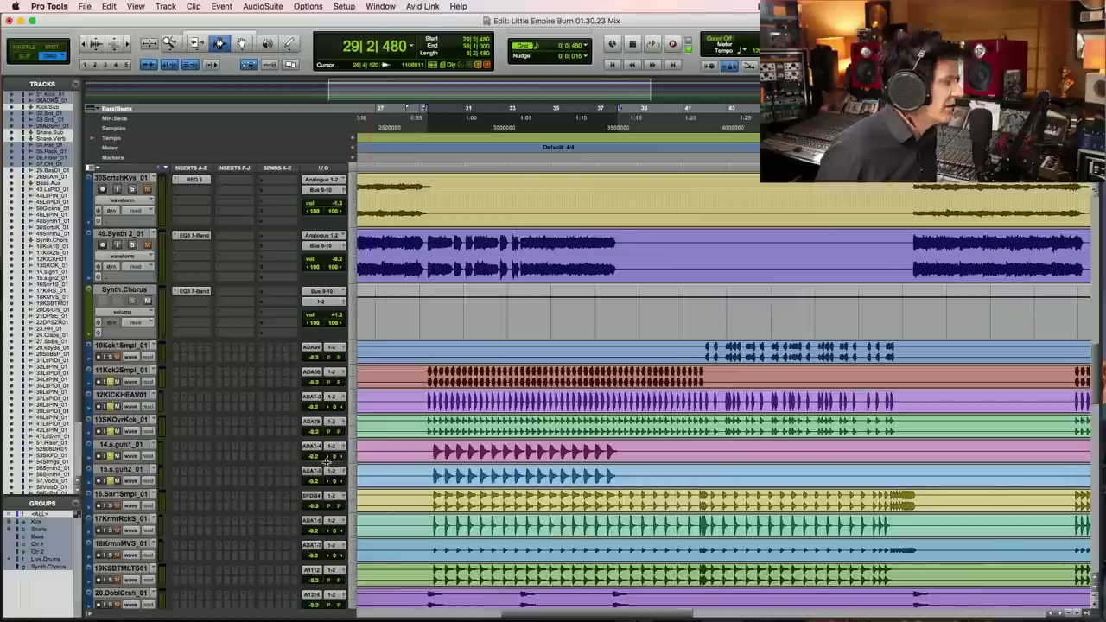
pyautogui.moveTo(337, 458); pyautogui.dragTo(374, 478)
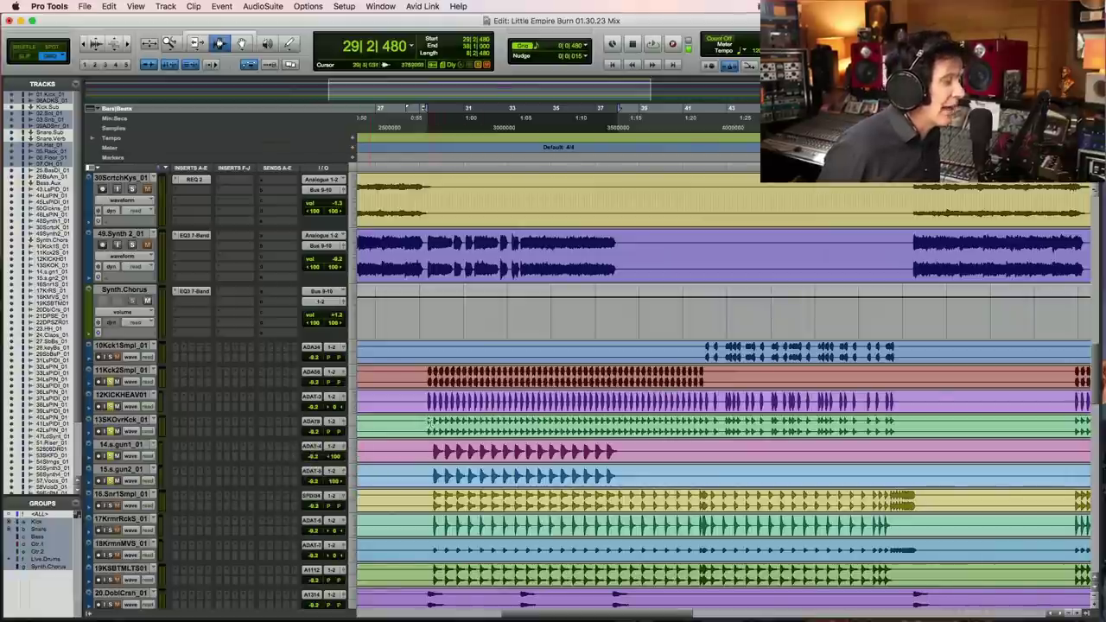
pyautogui.press('super+bracketright')
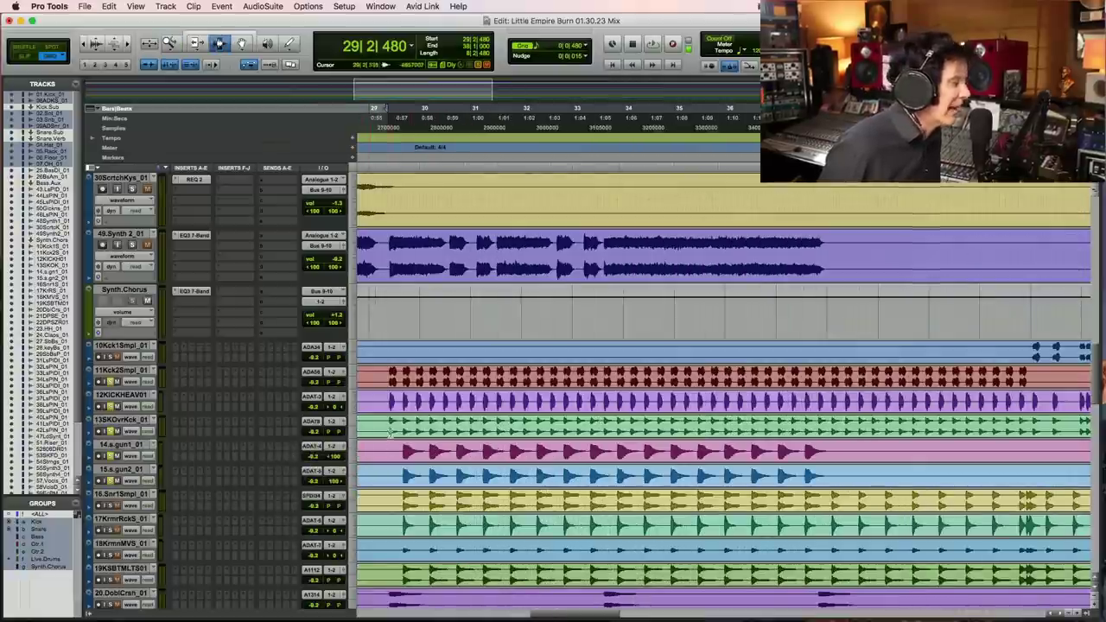
pyautogui.moveTo(389, 433); pyautogui.dragTo(838, 446)
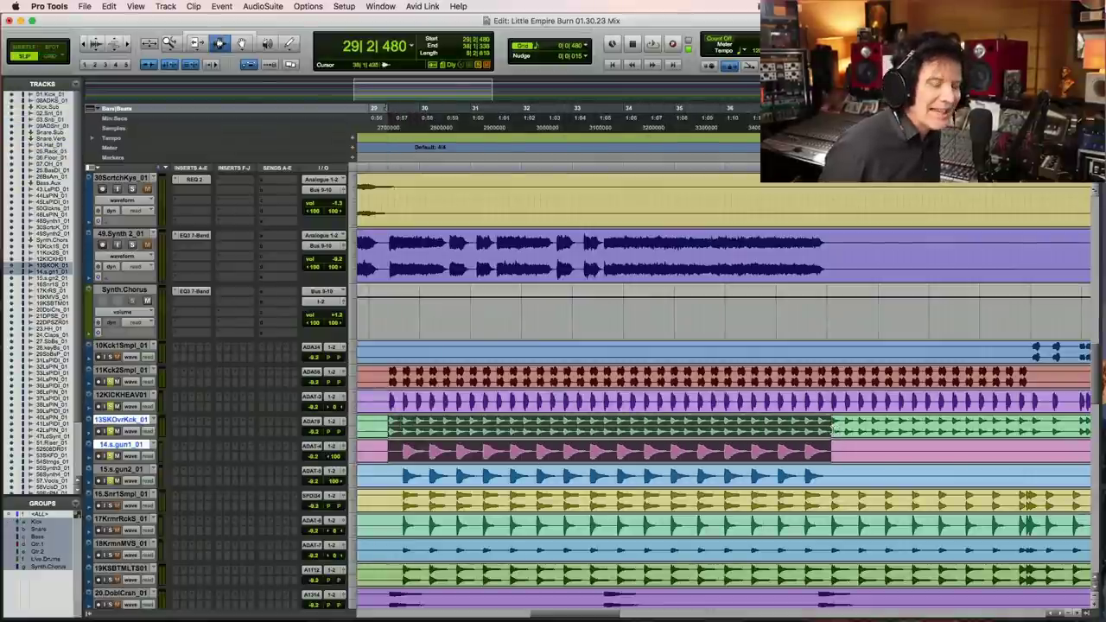
pyautogui.press('space')
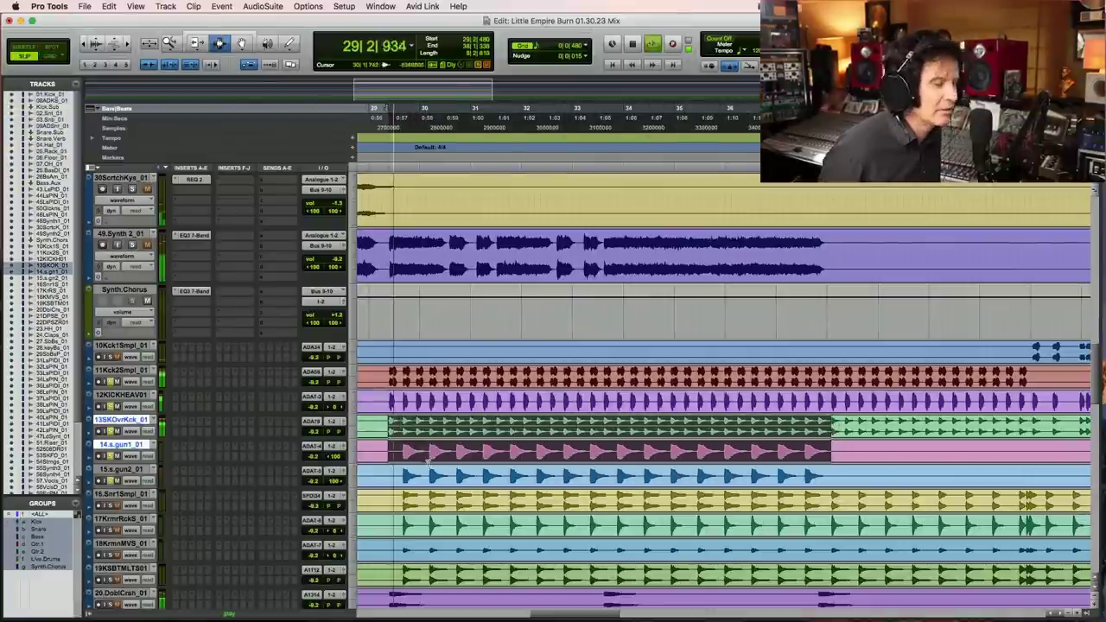
pyautogui.press('space')
# Step: Lower the volume of 14.s.gun1 to -11.2 dB and 15.s.gun2 to -11.9 dB, auditioning the balance from 29|2|480
pyautogui.click(316, 457)
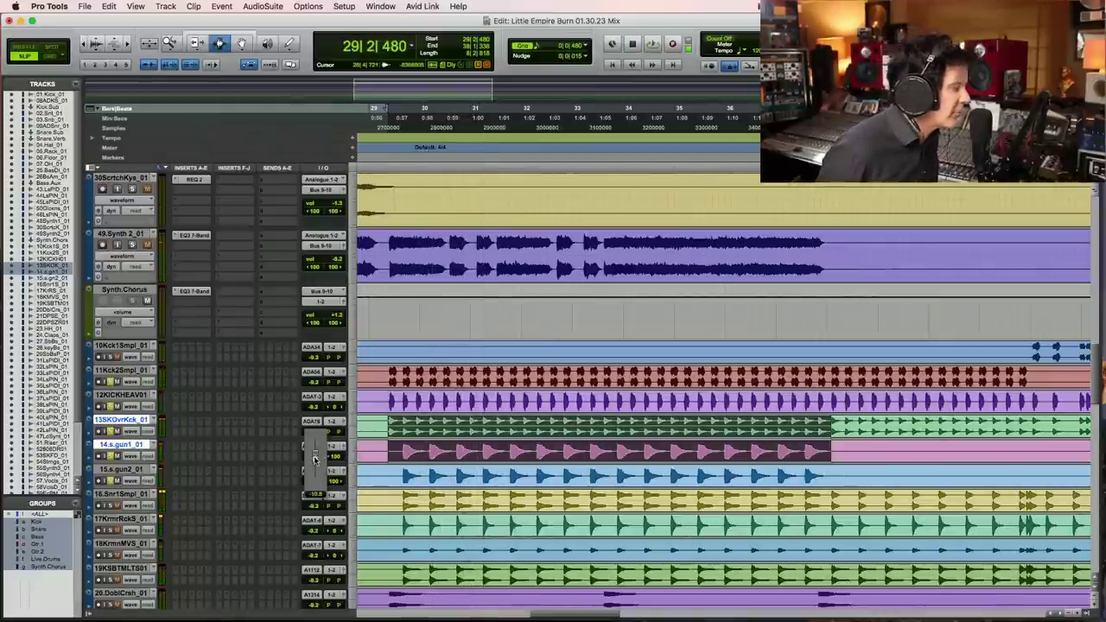
pyautogui.click(314, 482)
pyautogui.moveTo(314, 486); pyautogui.dragTo(320, 489)
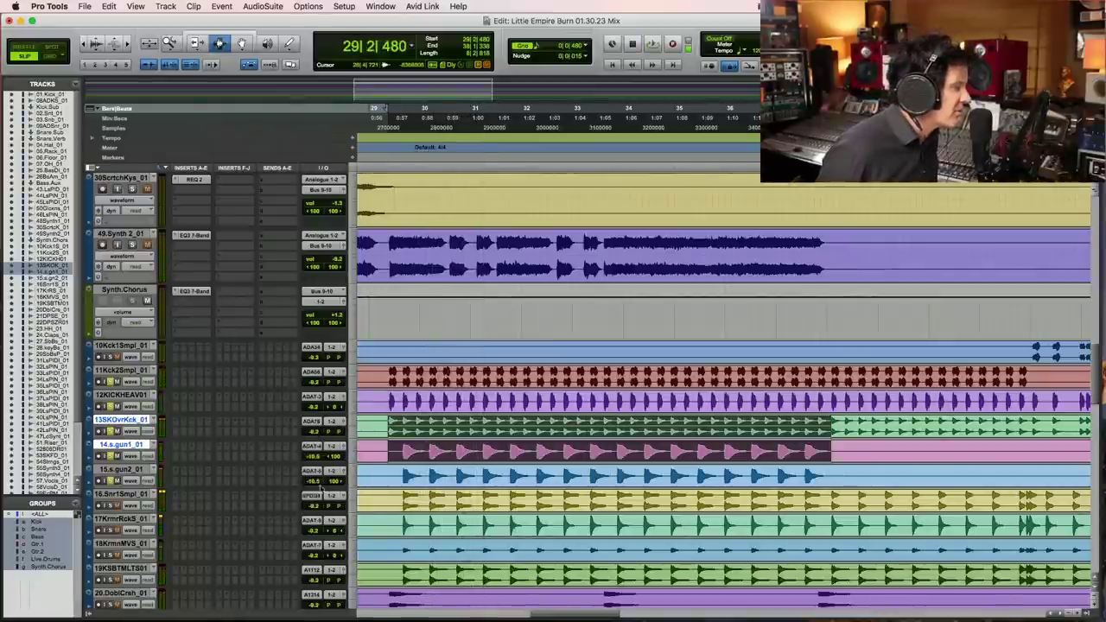
pyautogui.press('space')
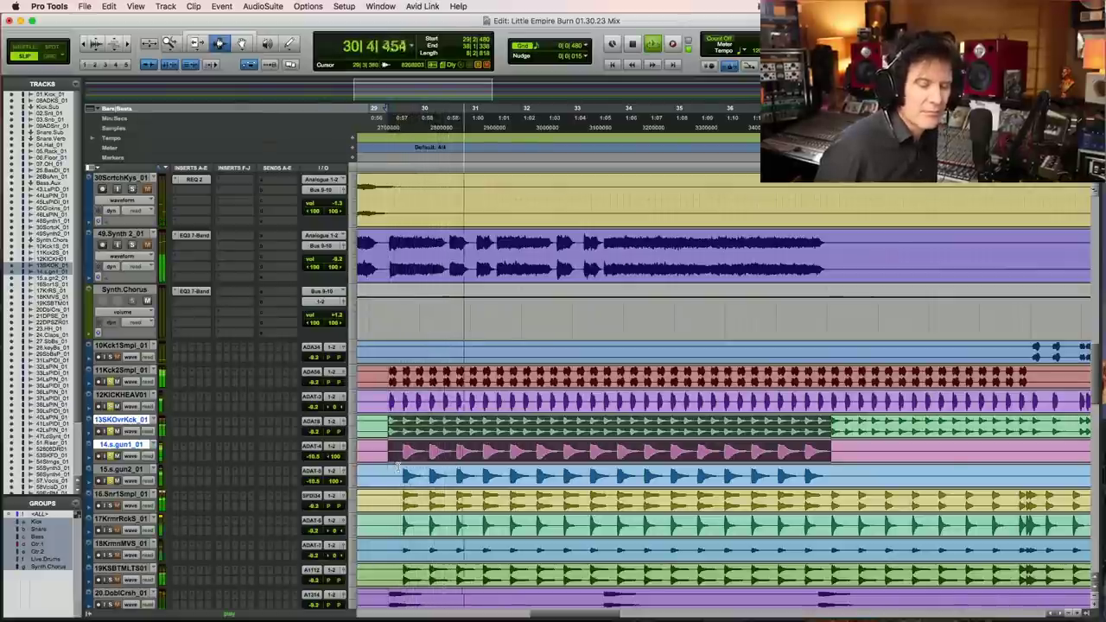
pyautogui.press('space')
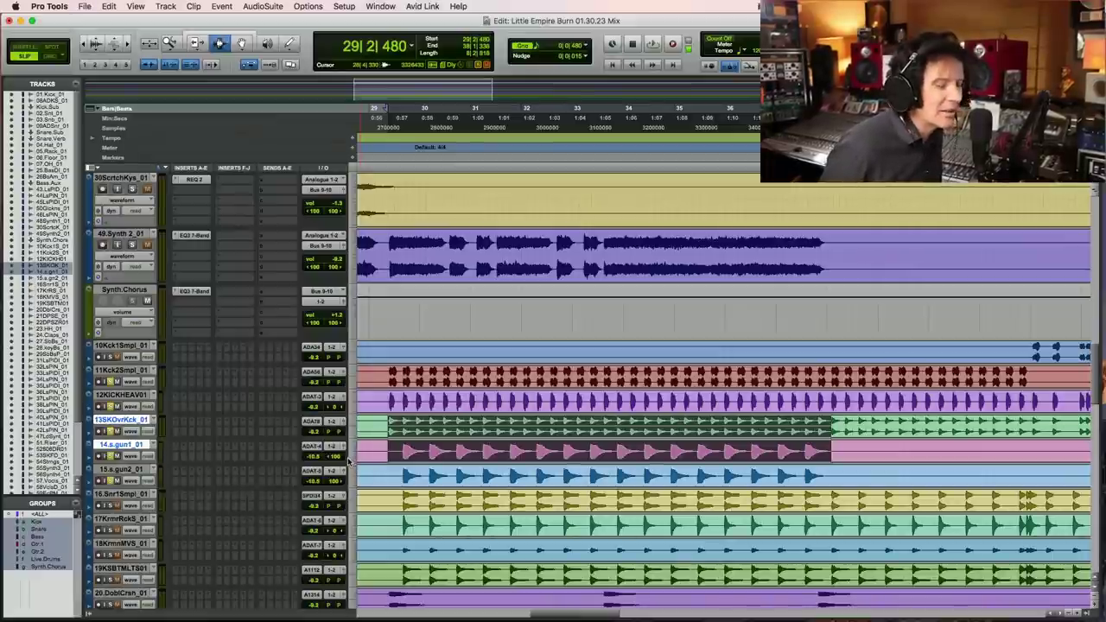
pyautogui.press('space')
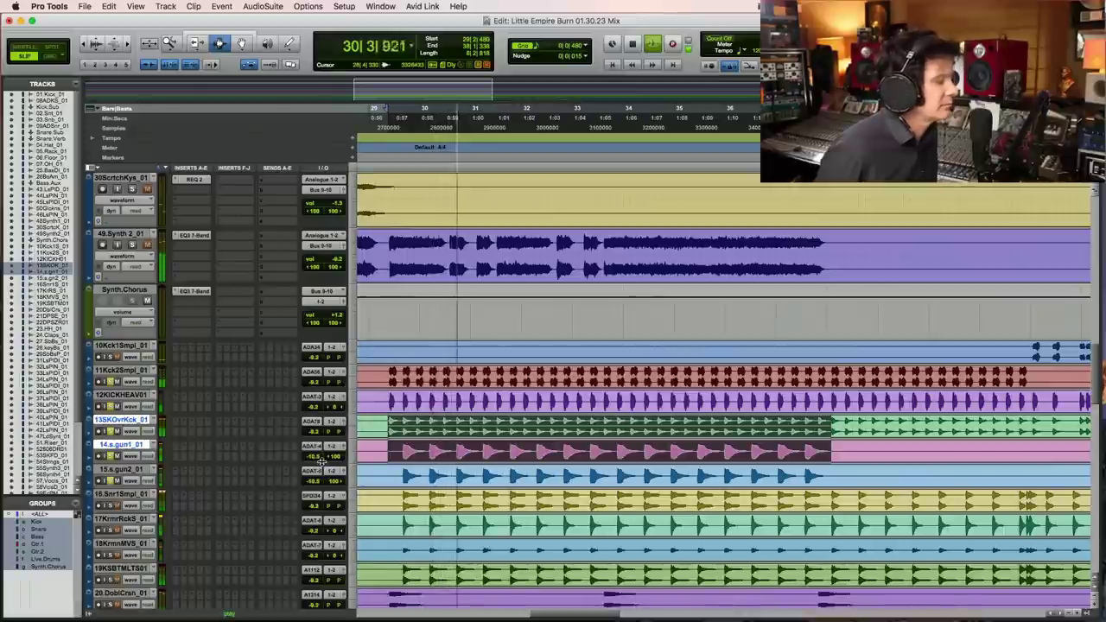
pyautogui.press('space')
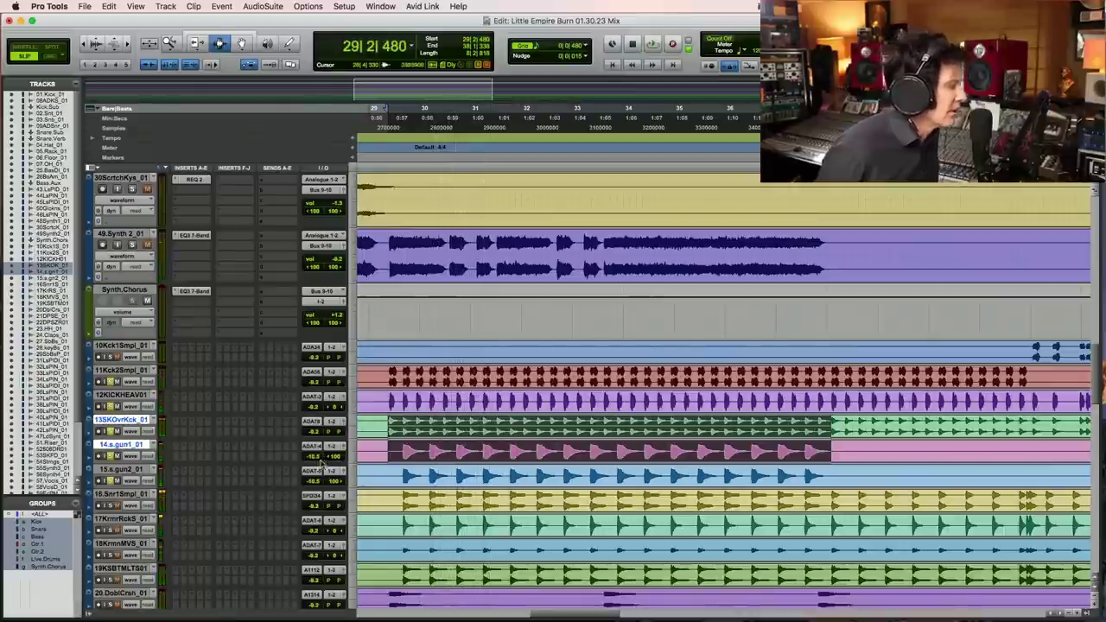
pyautogui.click(314, 457)
pyautogui.moveTo(313, 457); pyautogui.dragTo(314, 485)
# Step: Solo and audition the 16.Snare 1 Sample track from 29|2|480, and lower its volume to -15.1 dB
pyautogui.press('space')
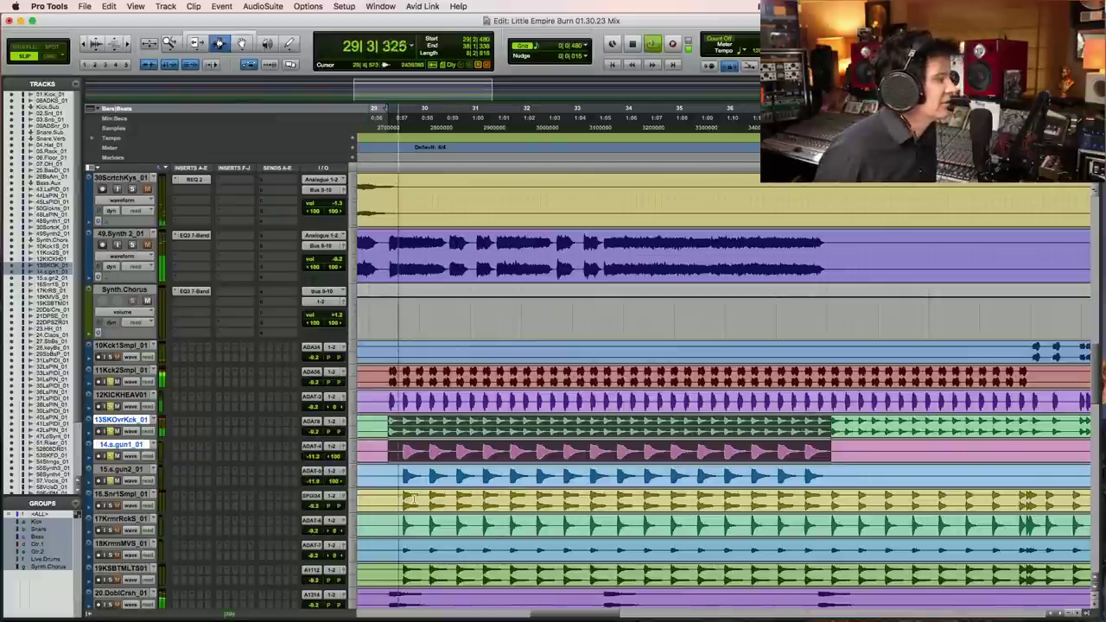
pyautogui.scroll(-3, 101, 406)
pyautogui.press('space')
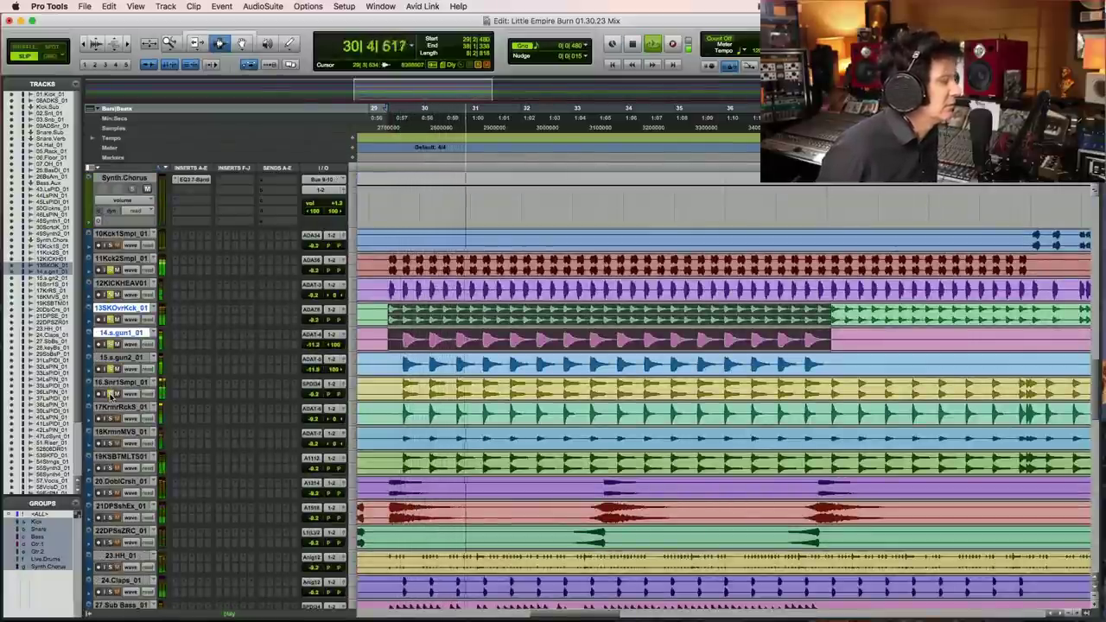
pyautogui.press('space')
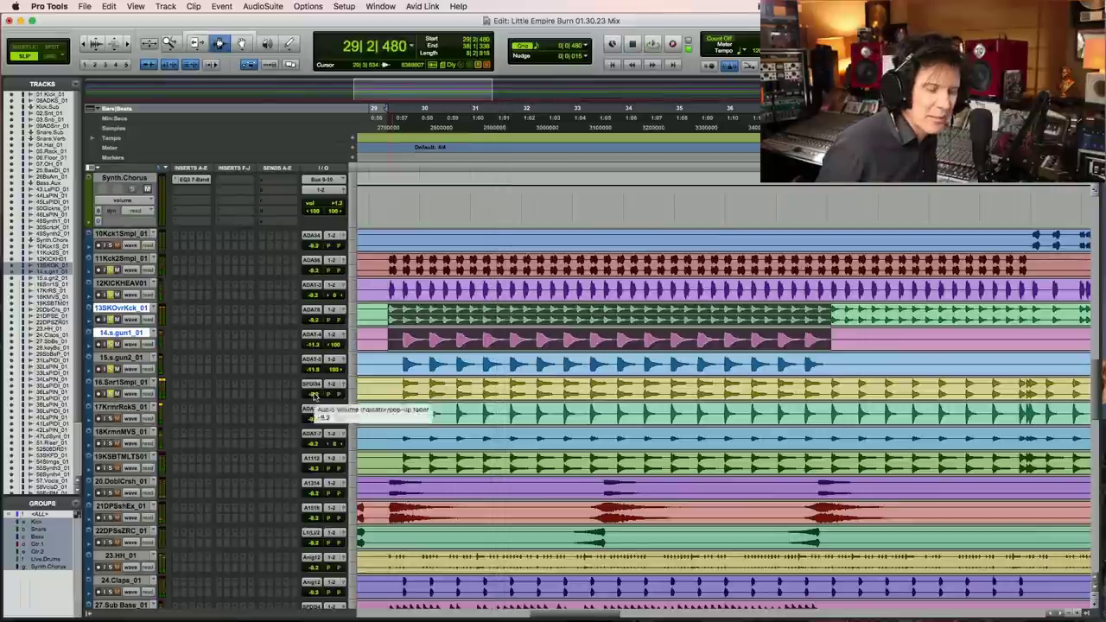
pyautogui.click(313, 395)
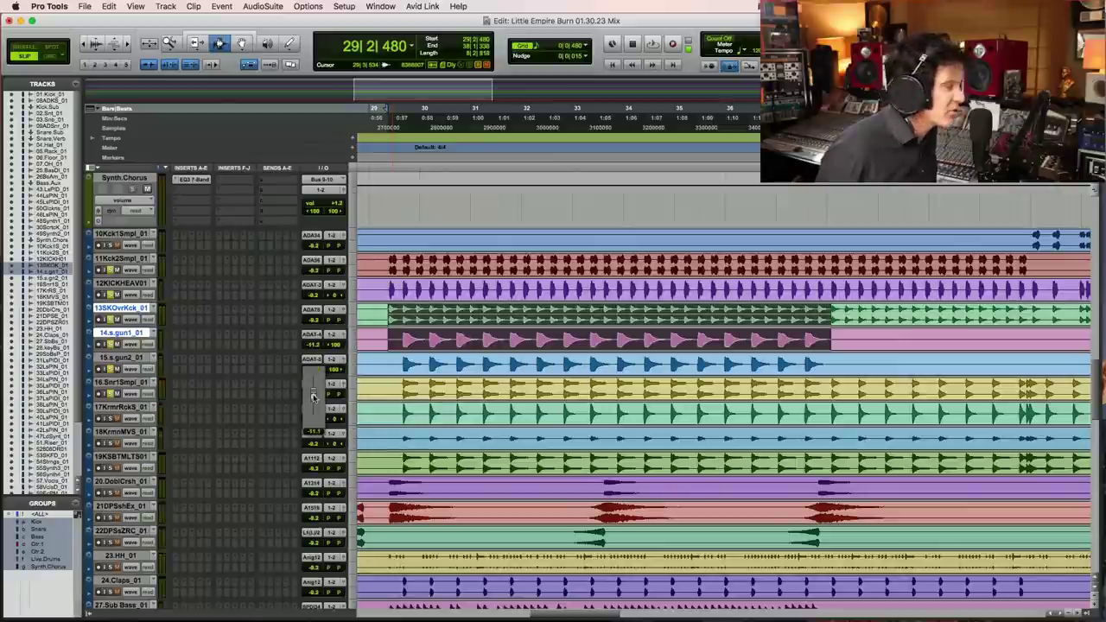
pyautogui.moveTo(314, 397); pyautogui.dragTo(316, 396)
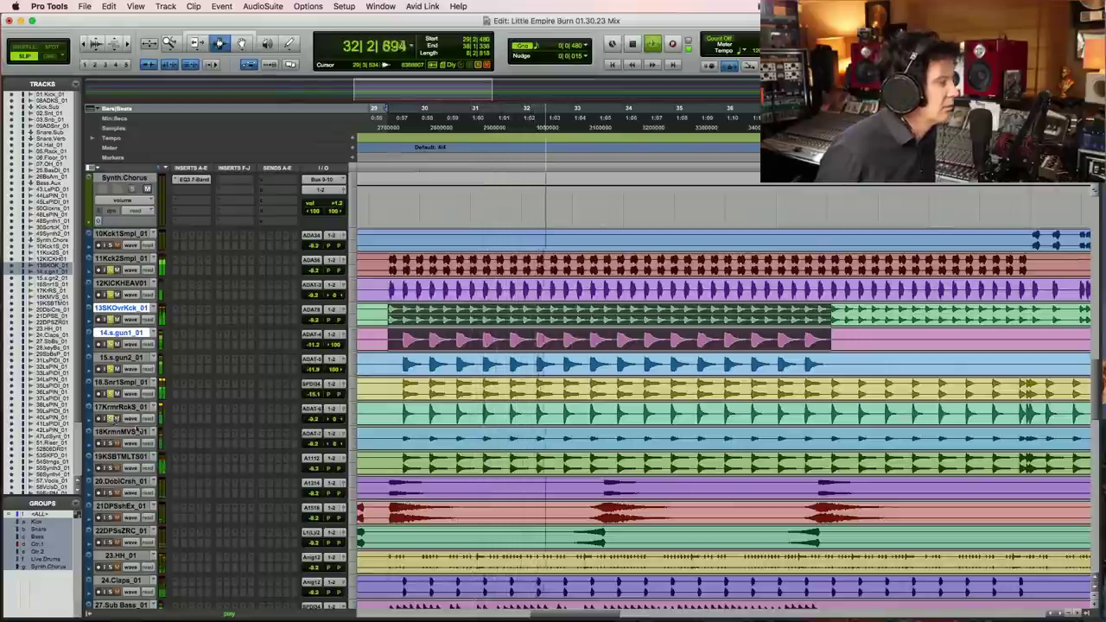
# Step: Audition 17KrmrRckS_01 with the soloed kick and snare samples from 29|2|480, and add 18KrmnMVS_01 to the soloed tracks
pyautogui.press('space')
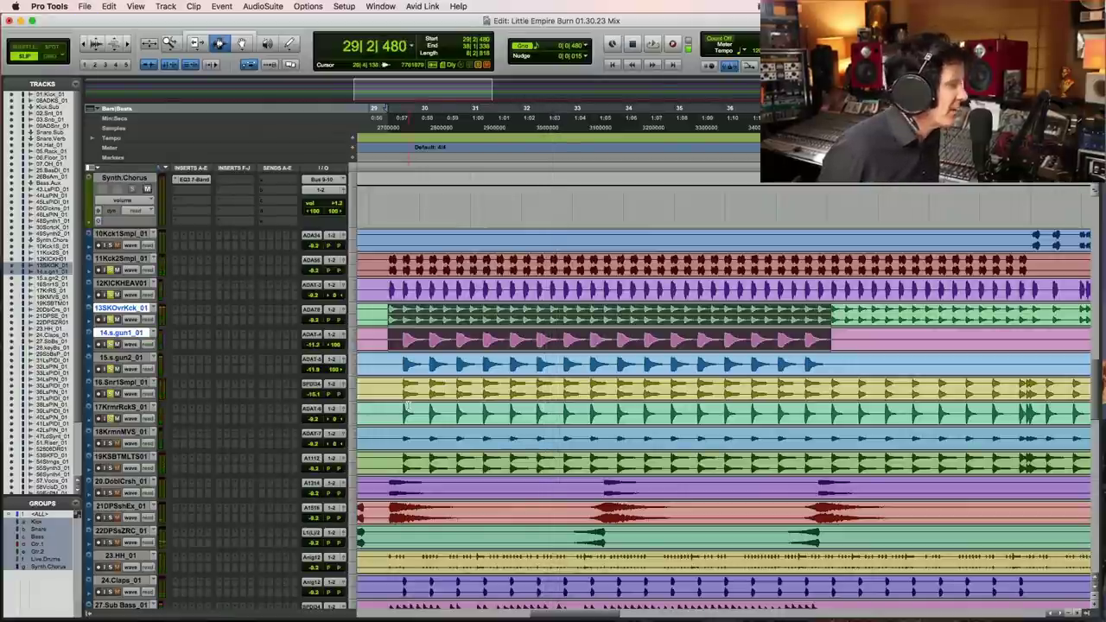
pyautogui.press('space')
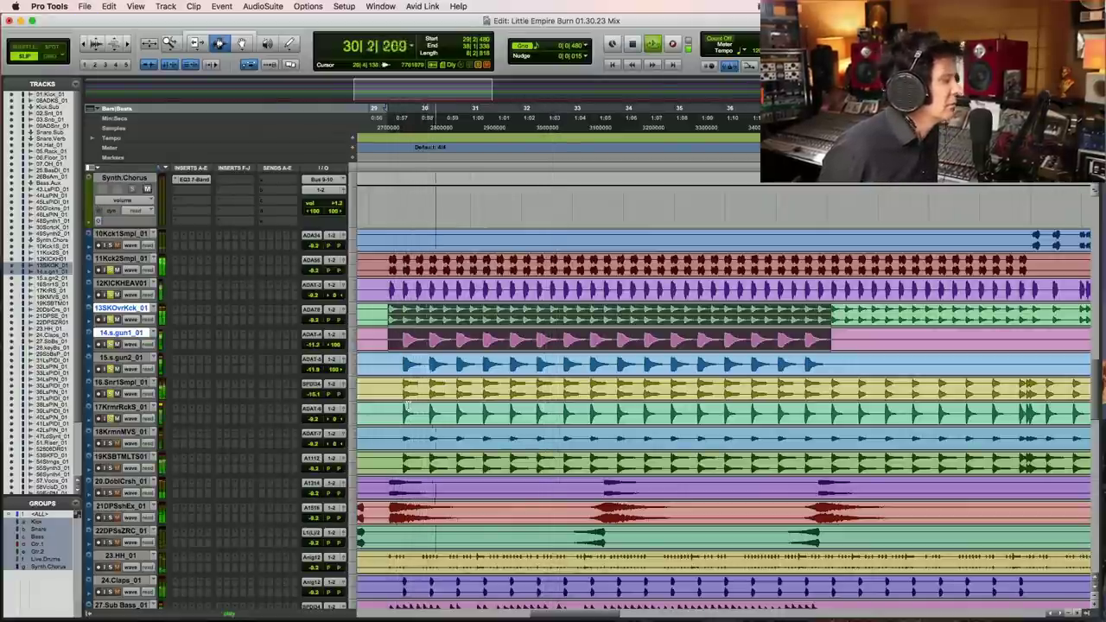
pyautogui.press('space')
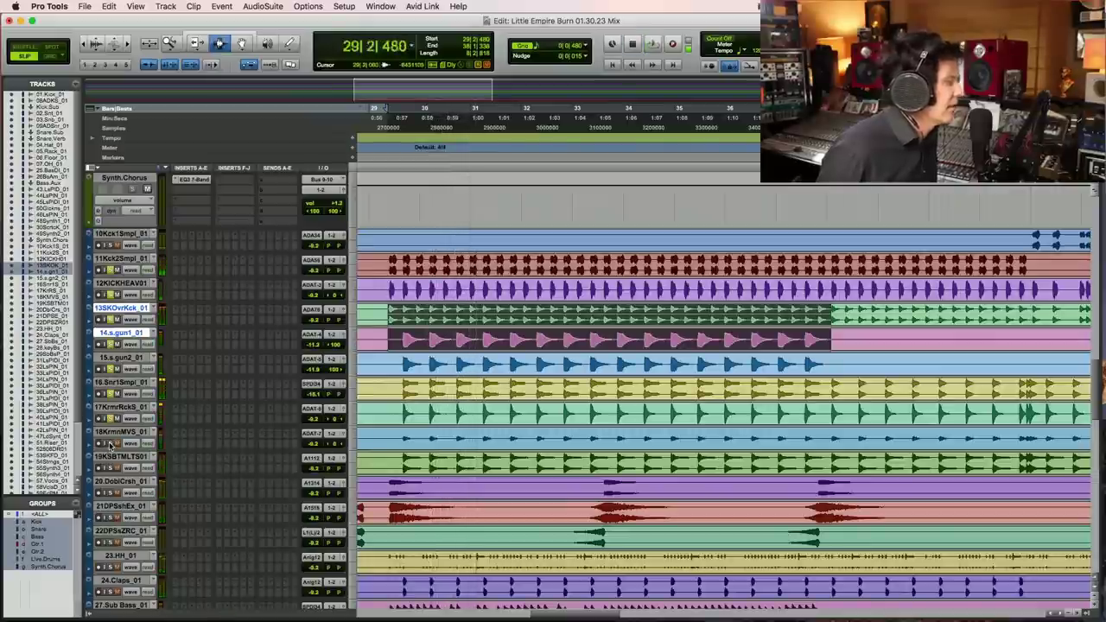
pyautogui.press('space')
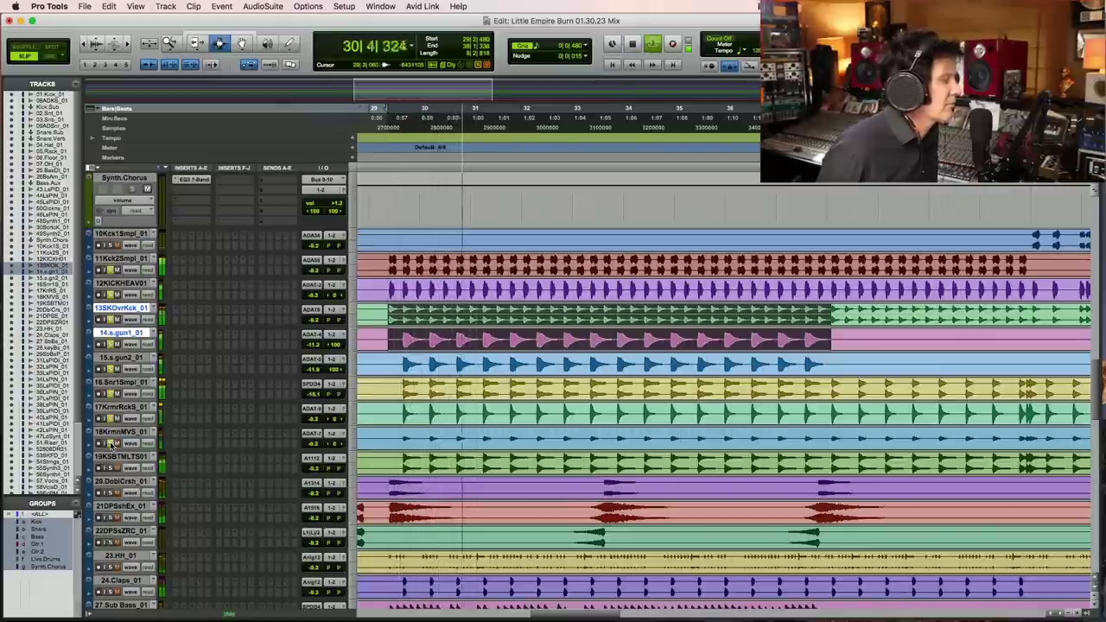
pyautogui.press('space')
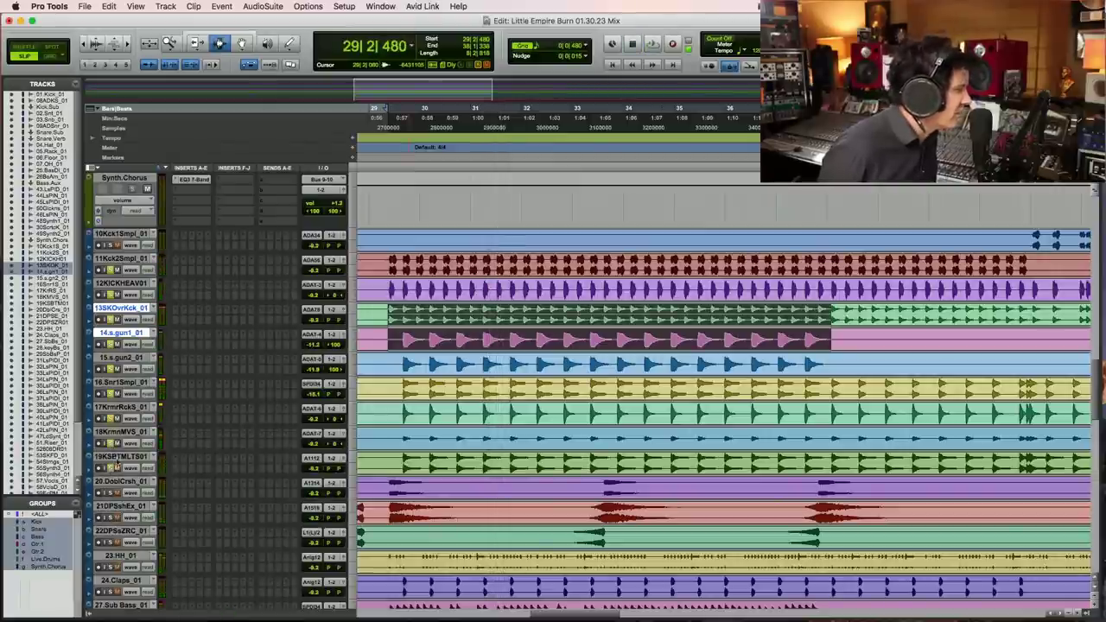
# Step: Check the full name of track 19KSBTMLTS01 and audition it from 29|2|480, both with the other soloed samples and on its own
pyautogui.doubleClick(121, 458)
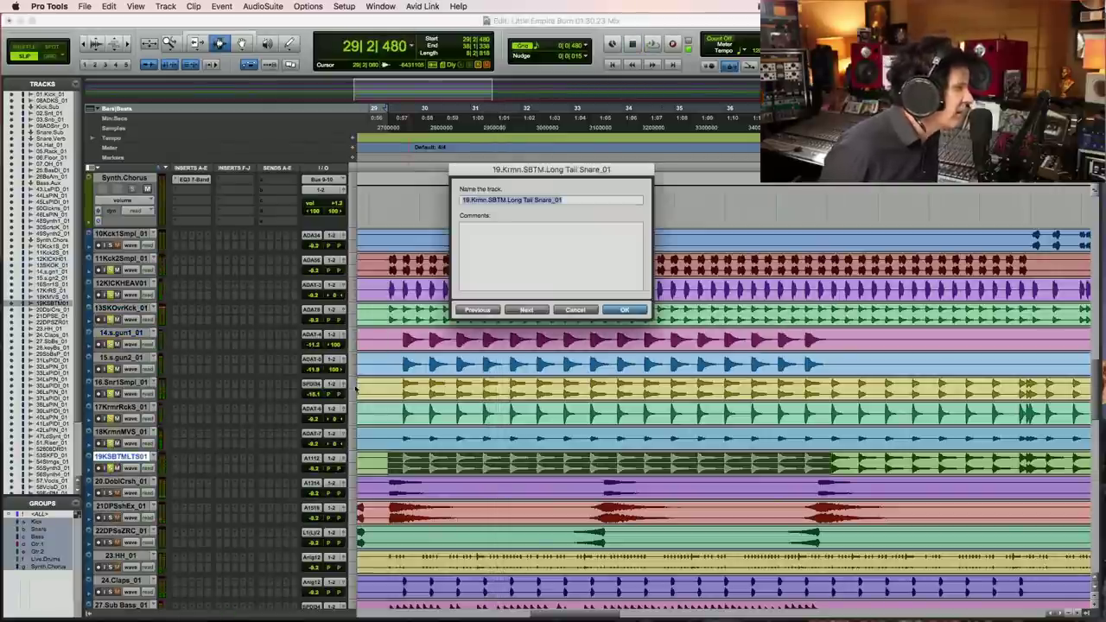
pyautogui.click(626, 311)
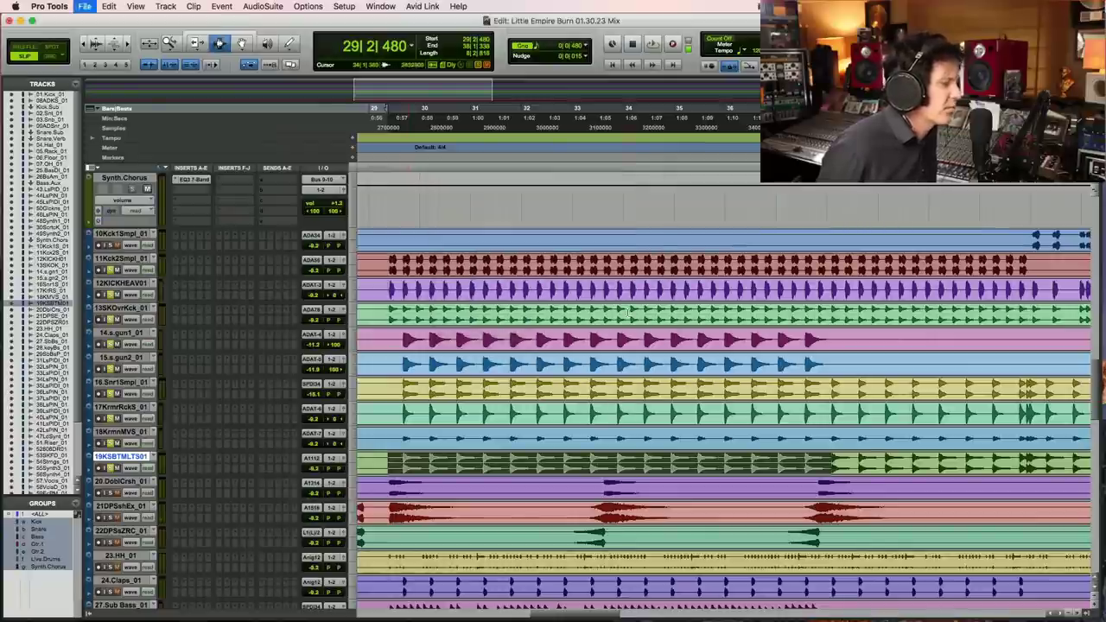
pyautogui.press('space')
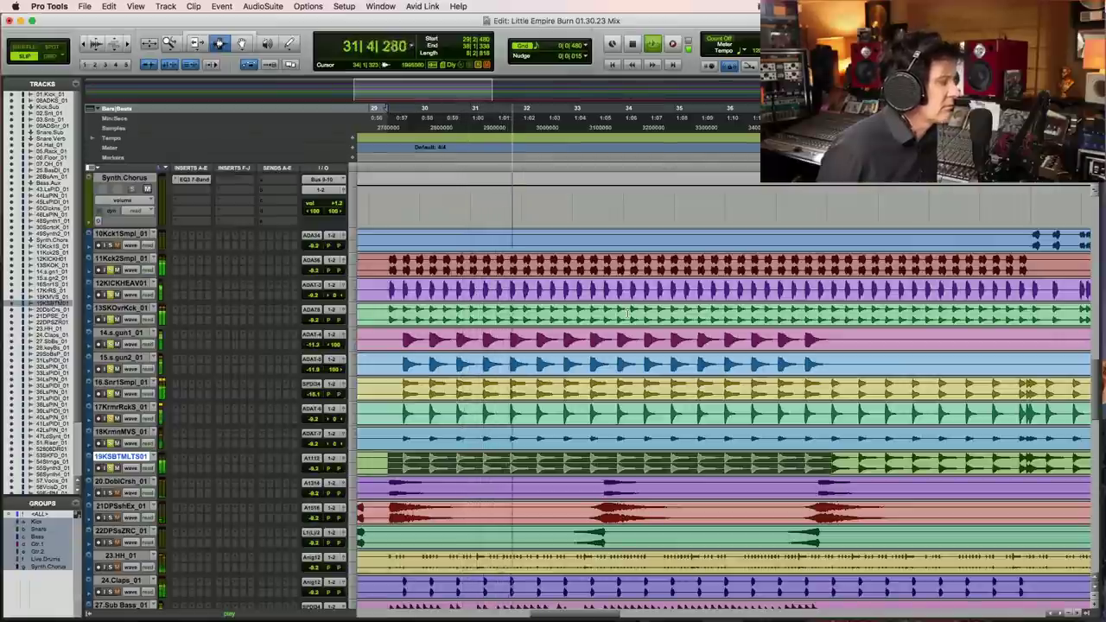
pyautogui.press('space')
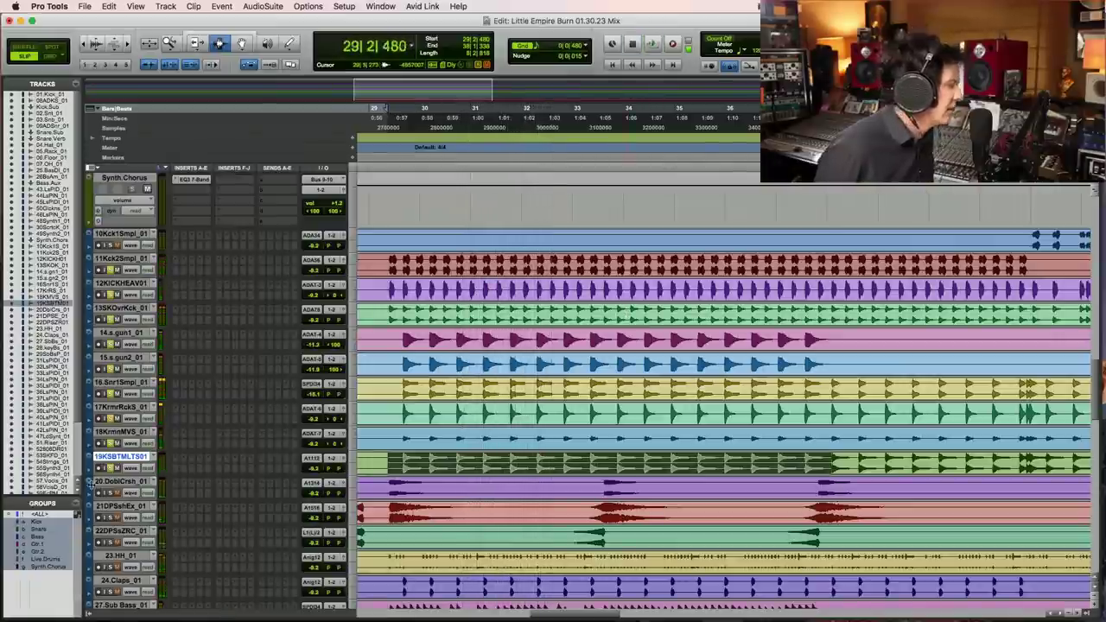
pyautogui.press('space')
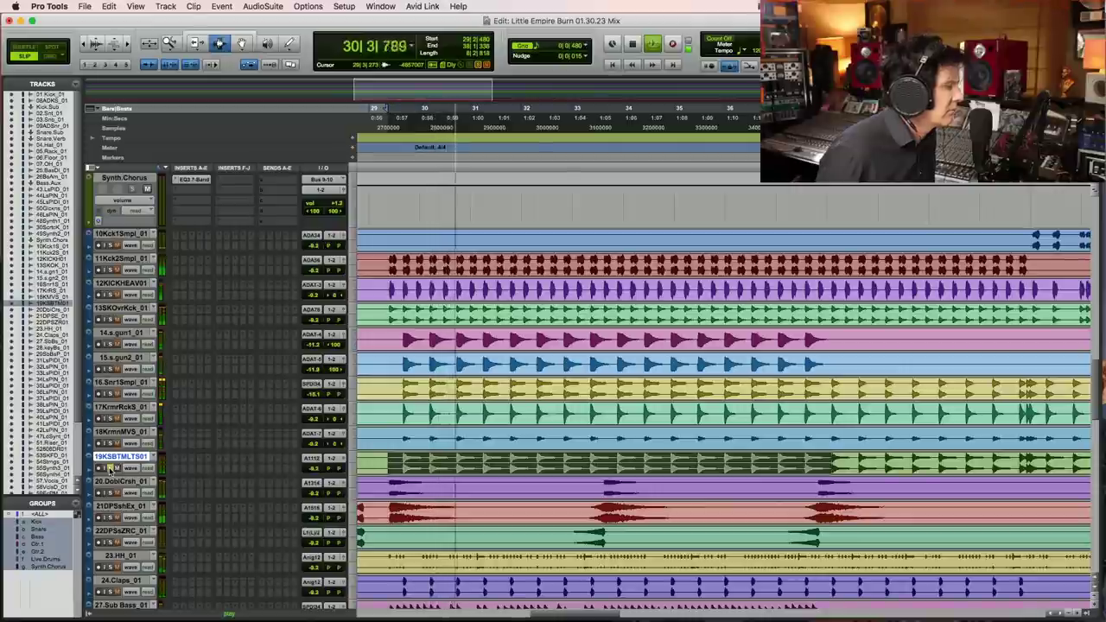
pyautogui.press('space')
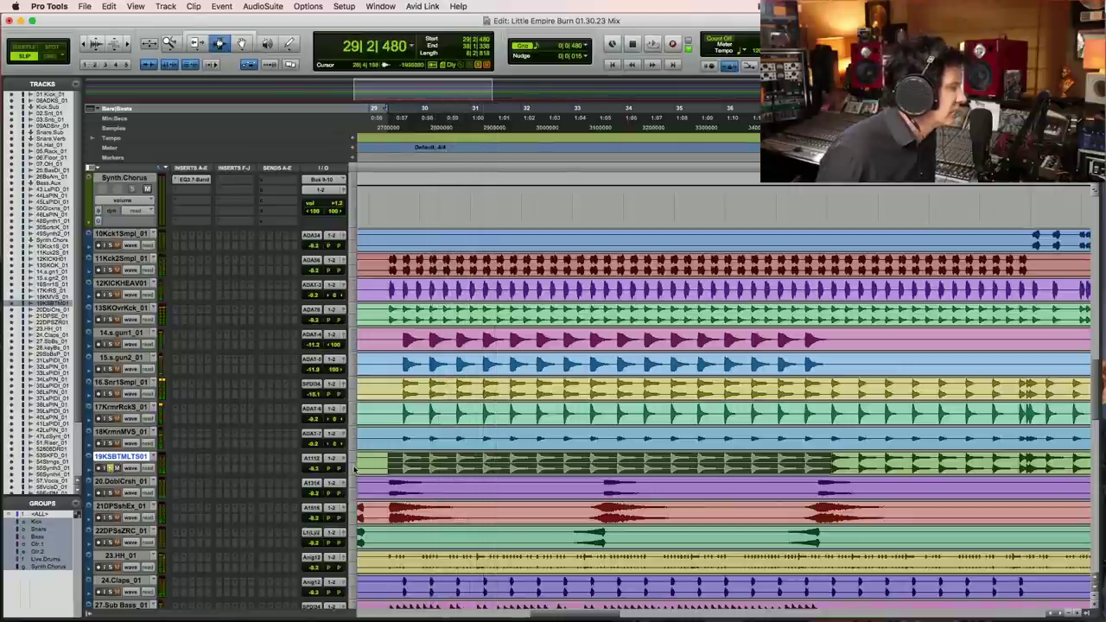
# Step: Enlarge track 19KSBTMLTS01 and select its first snare hit up to the second one, with Min:Secs as the main time scale
pyautogui.click(357, 472)
pyautogui.click(354, 482)
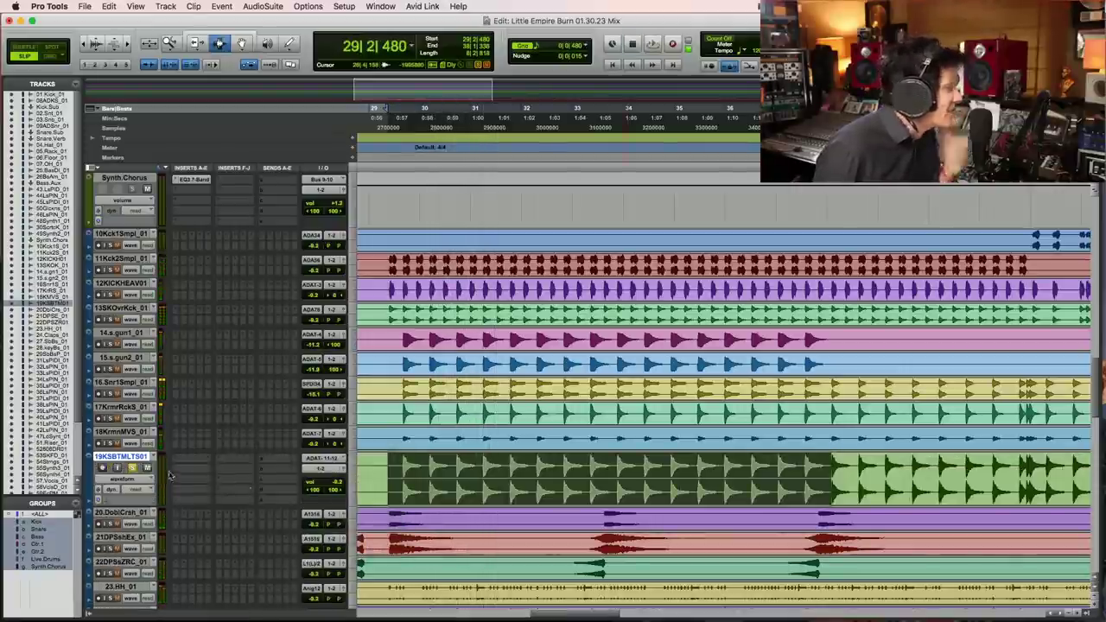
pyautogui.press('super+bracketright')
pyautogui.press('super+bracketright')
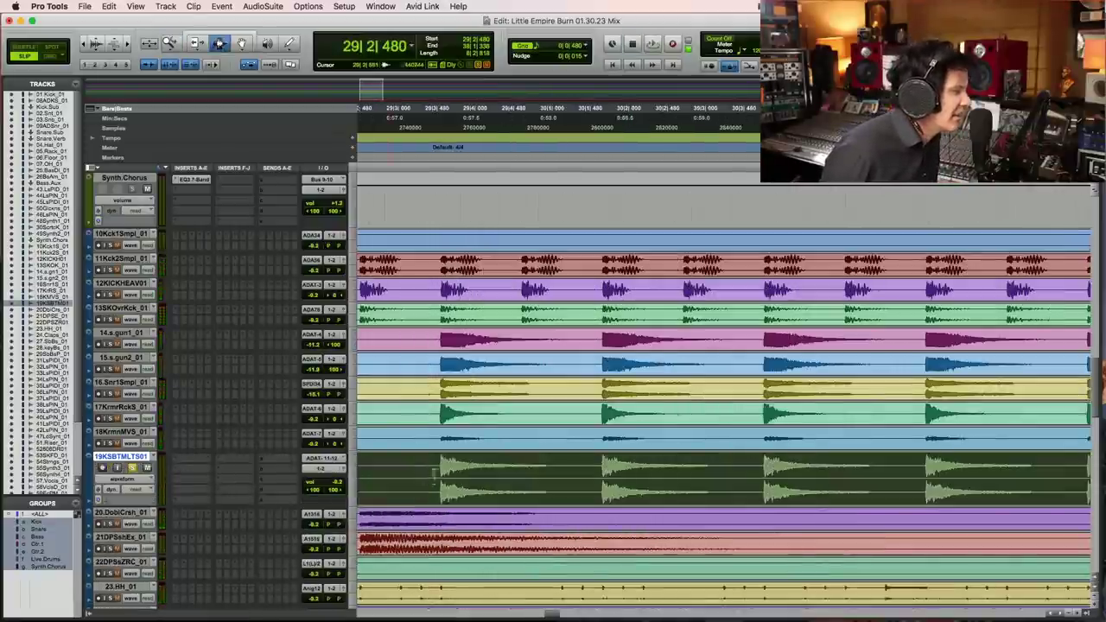
pyautogui.moveTo(438, 473); pyautogui.dragTo(605, 473)
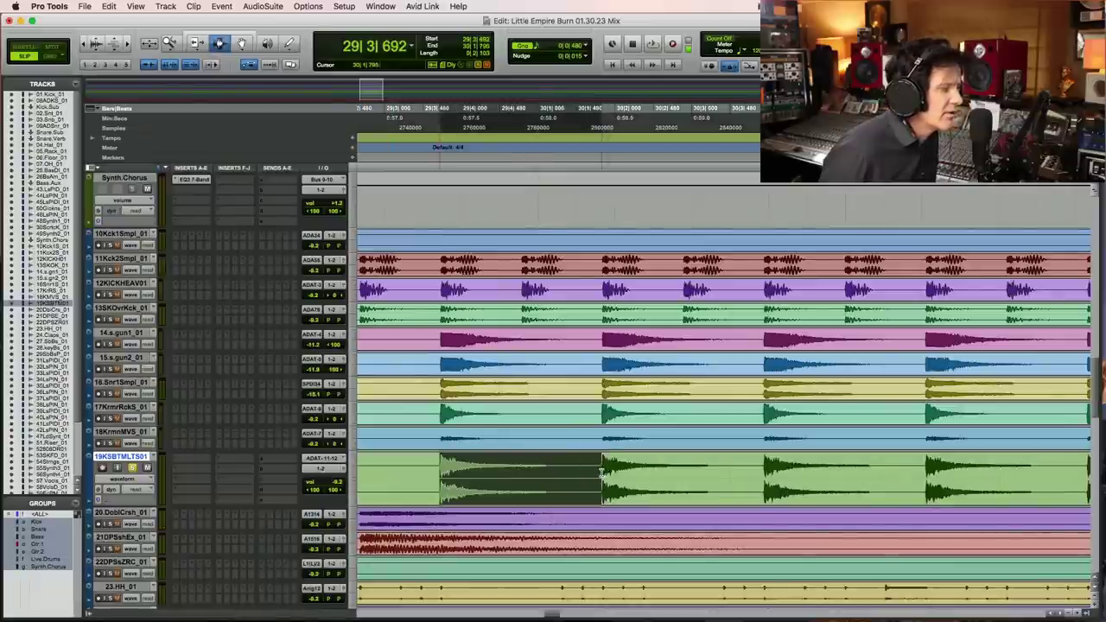
pyautogui.click(133, 117)
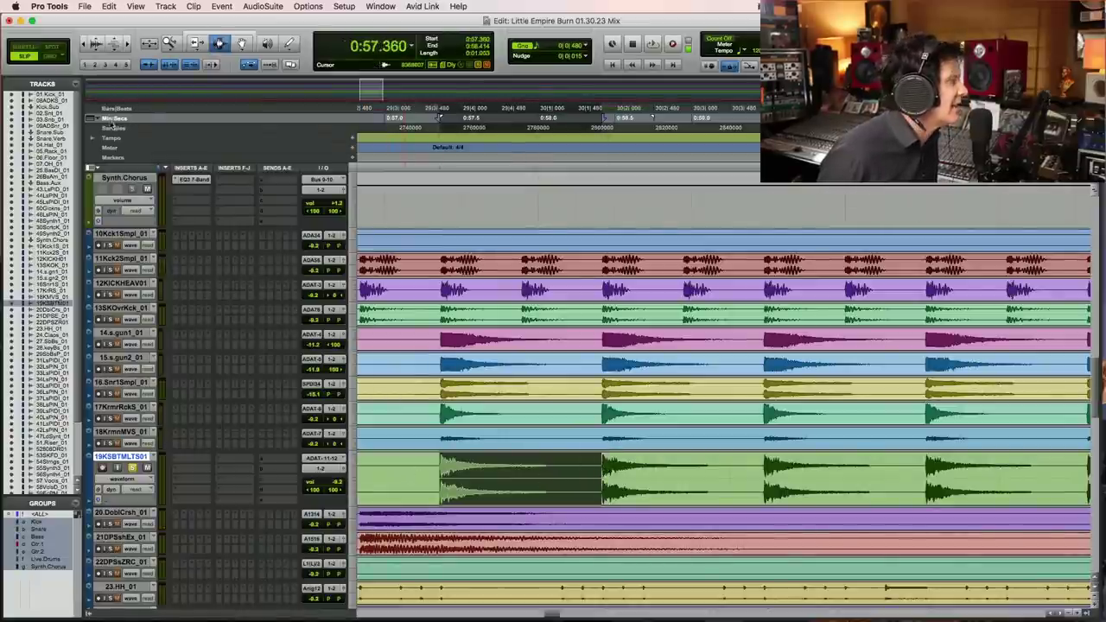
# Step: Insert a multichannel D-Verb reverb on track 19KSBTMLTS01 and set its decay to 1.1 sec
pyautogui.click(186, 462)
pyautogui.moveTo(229, 458)
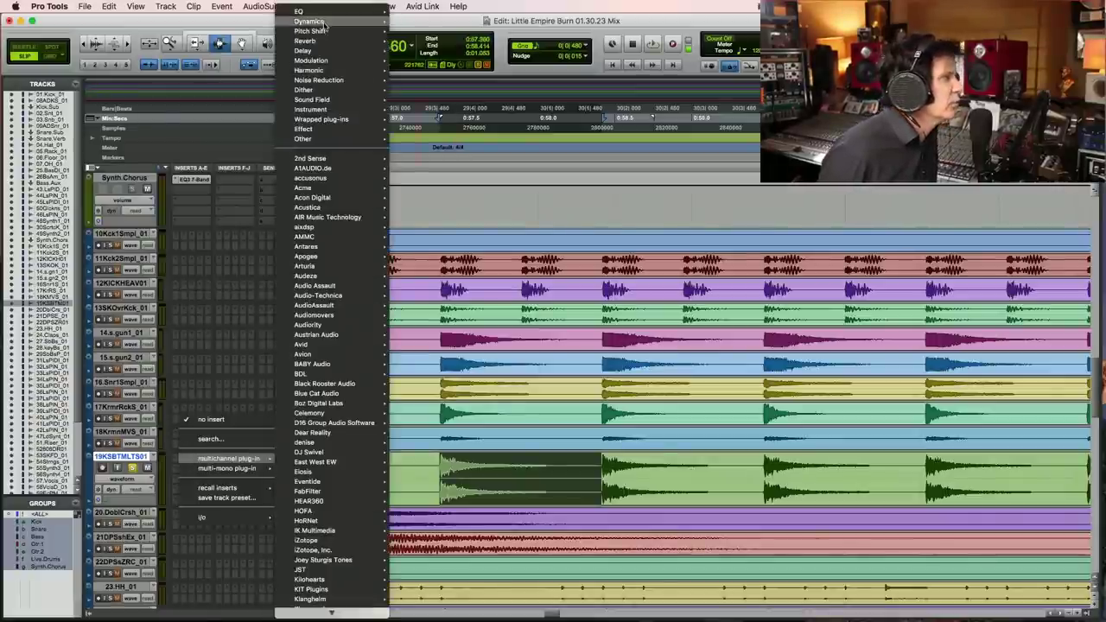
pyautogui.moveTo(324, 41)
pyautogui.click(427, 120)
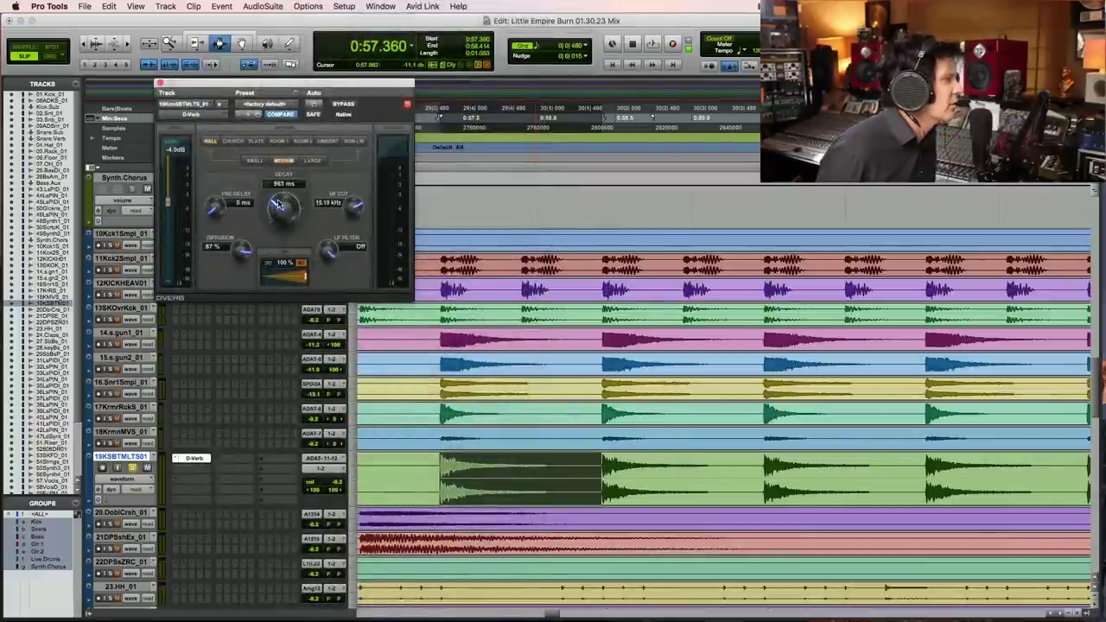
pyautogui.scroll(2, 278, 203)
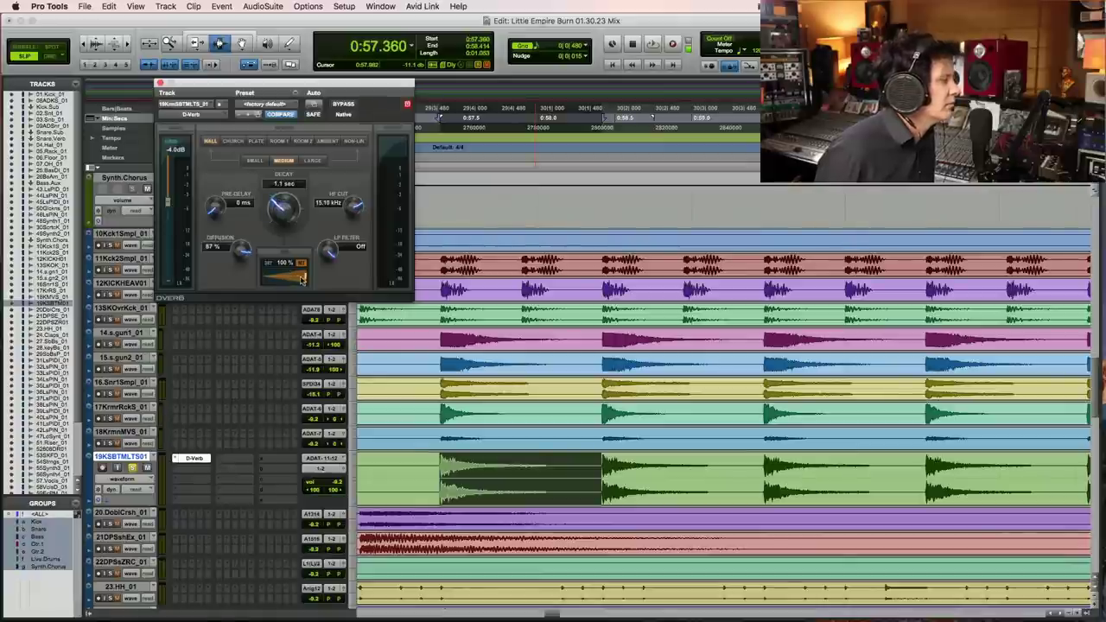
# Step: Loop the selected snare hit and compare the D-Verb mix at about half wet and at 100% wet
pyautogui.moveTo(301, 279); pyautogui.dragTo(283, 275)
pyautogui.press('space')
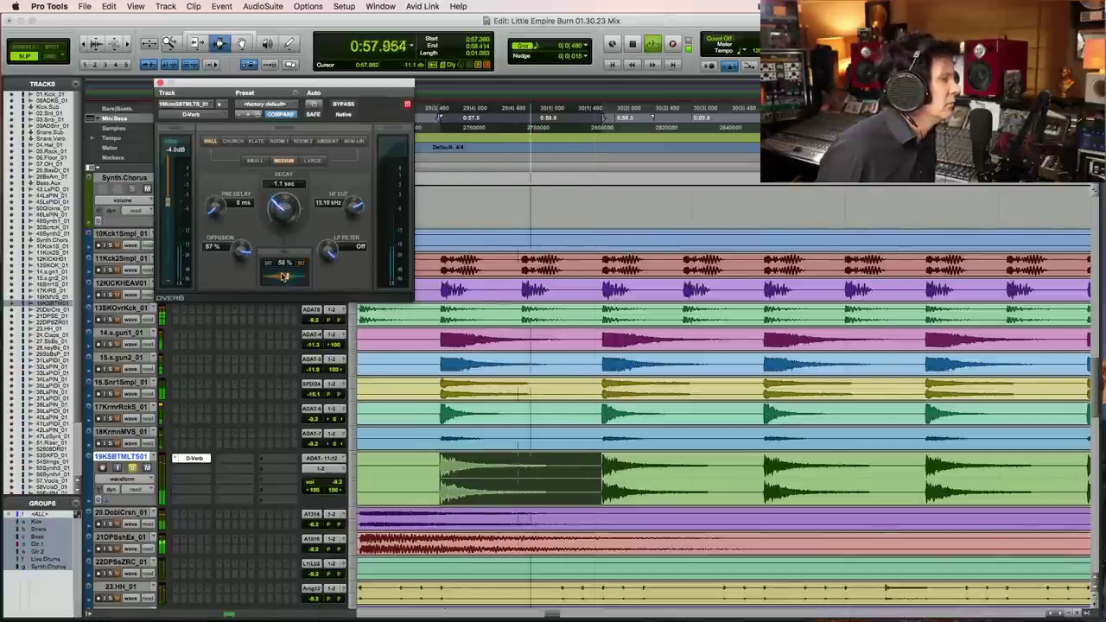
pyautogui.moveTo(284, 275); pyautogui.dragTo(307, 276)
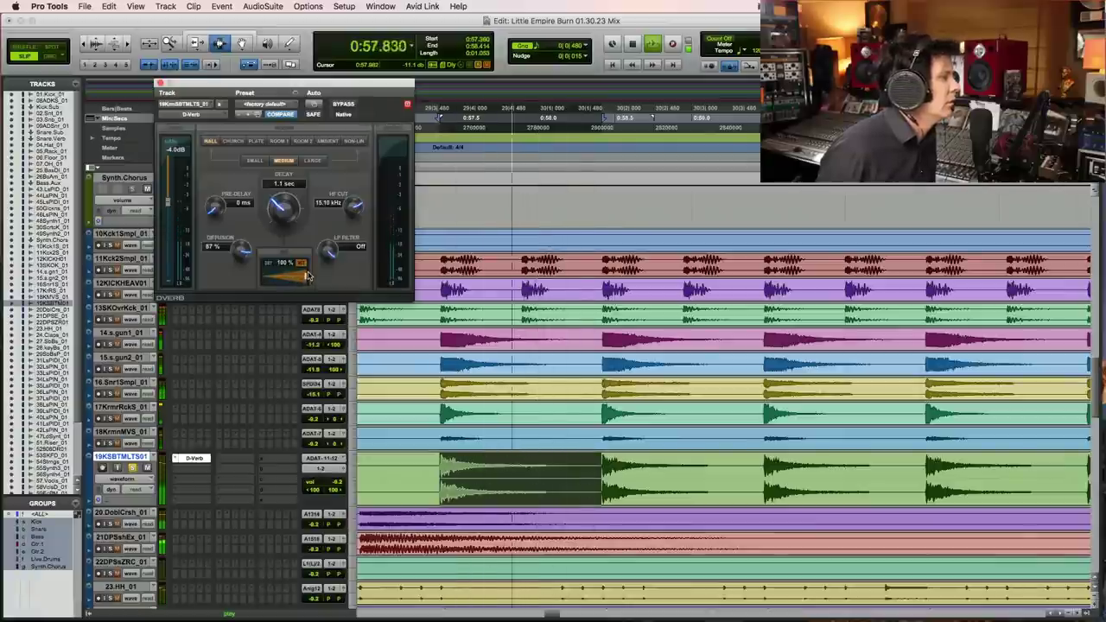
# Step: Try a 150 ms D-Verb pre-delay with the loop extended to 0:59.482, comparing the mix at 59% and 100% wet
pyautogui.moveTo(214, 206); pyautogui.dragTo(228, 156)
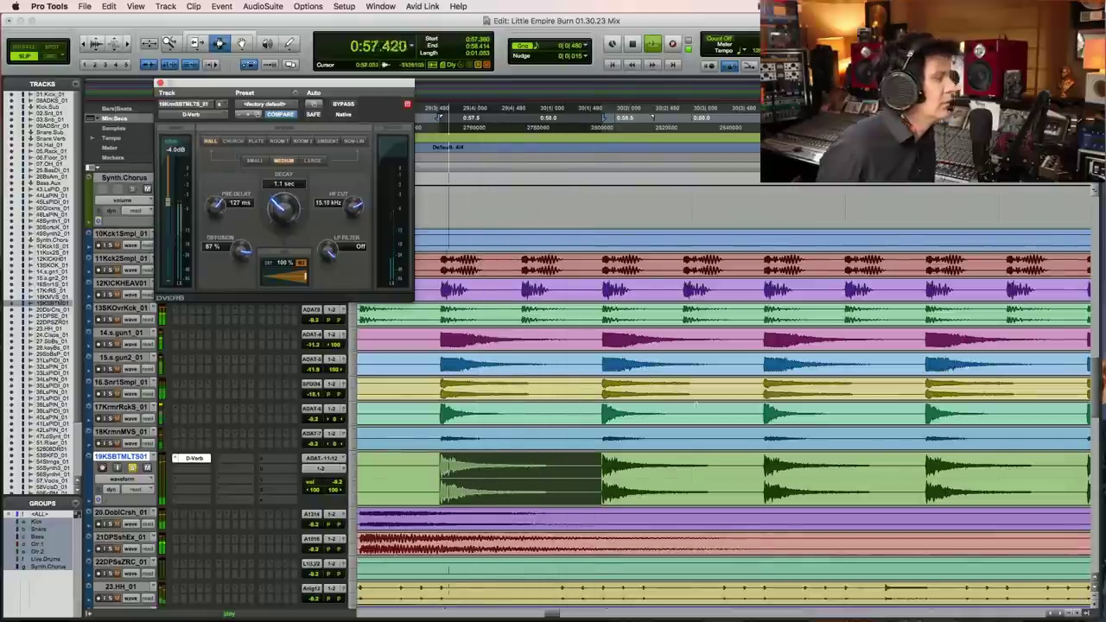
pyautogui.keyDown('shift'); pyautogui.click(762, 459); pyautogui.keyUp('shift')
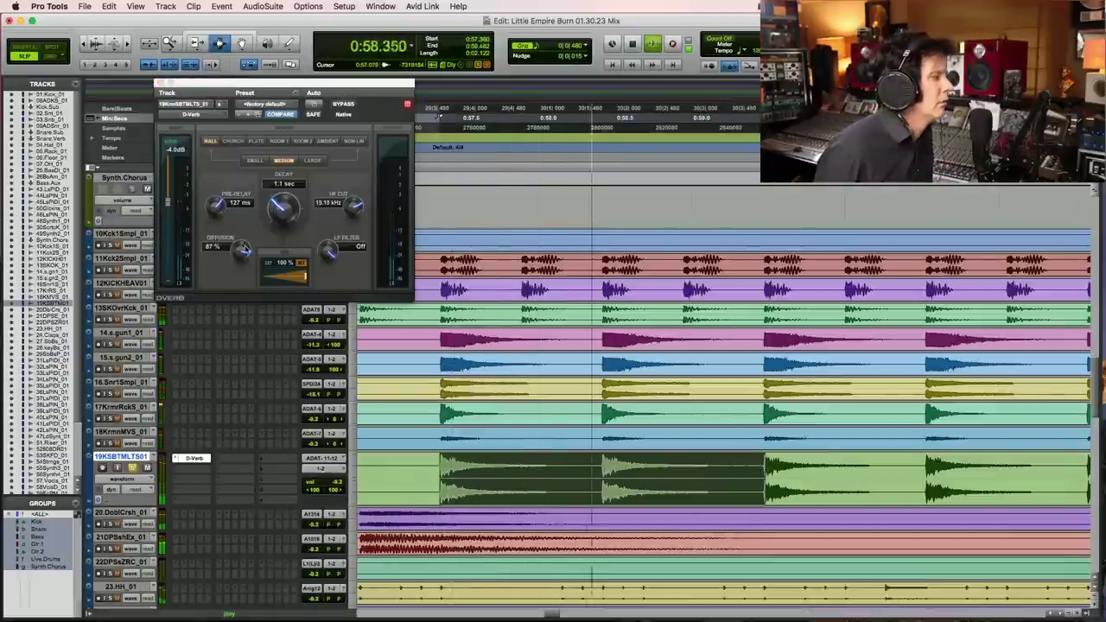
pyautogui.moveTo(216, 213); pyautogui.dragTo(216, 208)
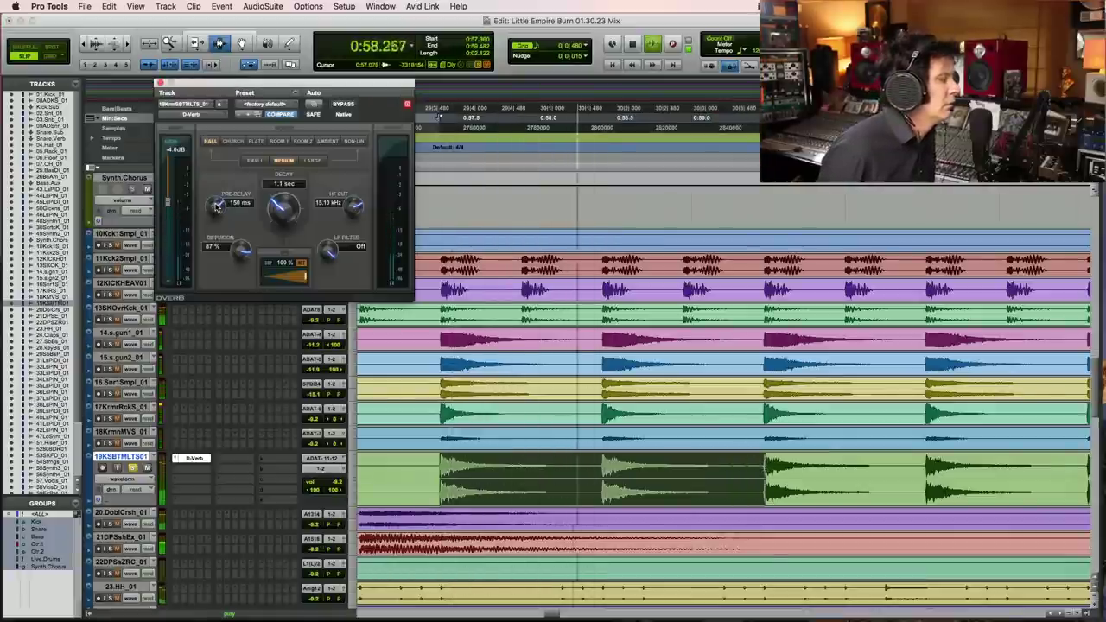
pyautogui.moveTo(298, 271); pyautogui.dragTo(283, 277)
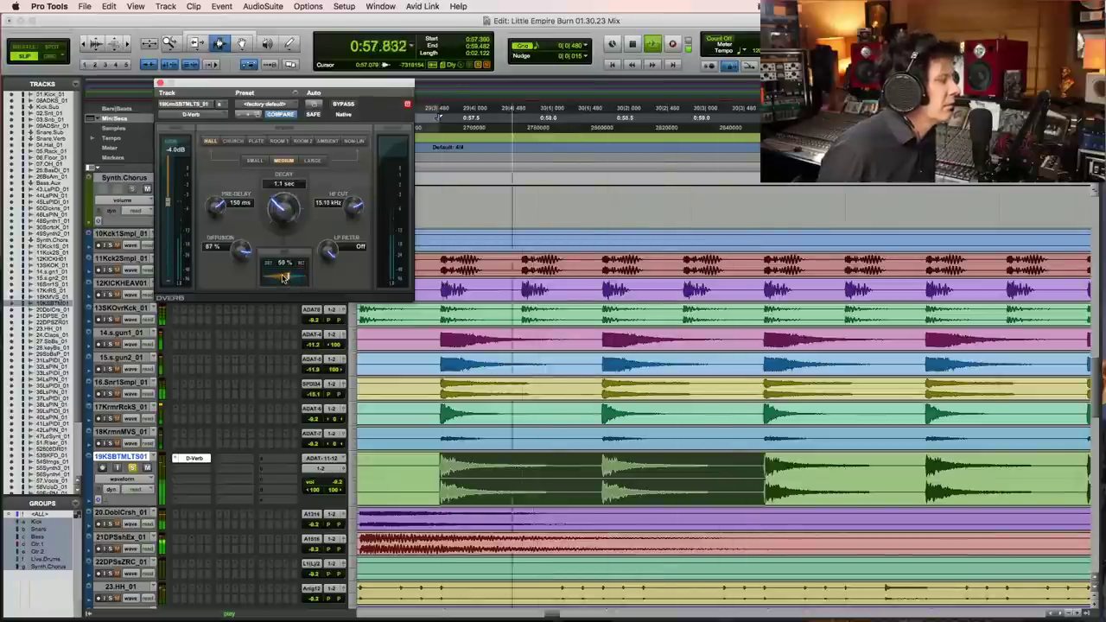
pyautogui.moveTo(283, 276); pyautogui.dragTo(358, 282)
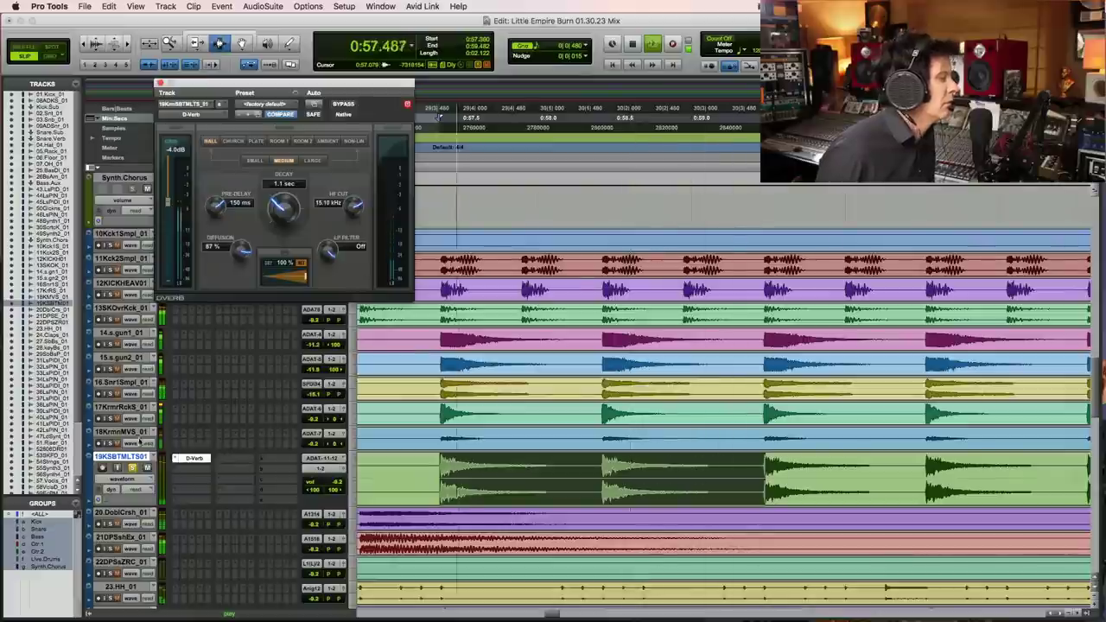
# Step: Solo 18KrmnMVS_01 alongside track 19, and set D-Verb to a 31% mix, 1.4 sec decay and 0 ms pre-delay
pyautogui.click(109, 444)
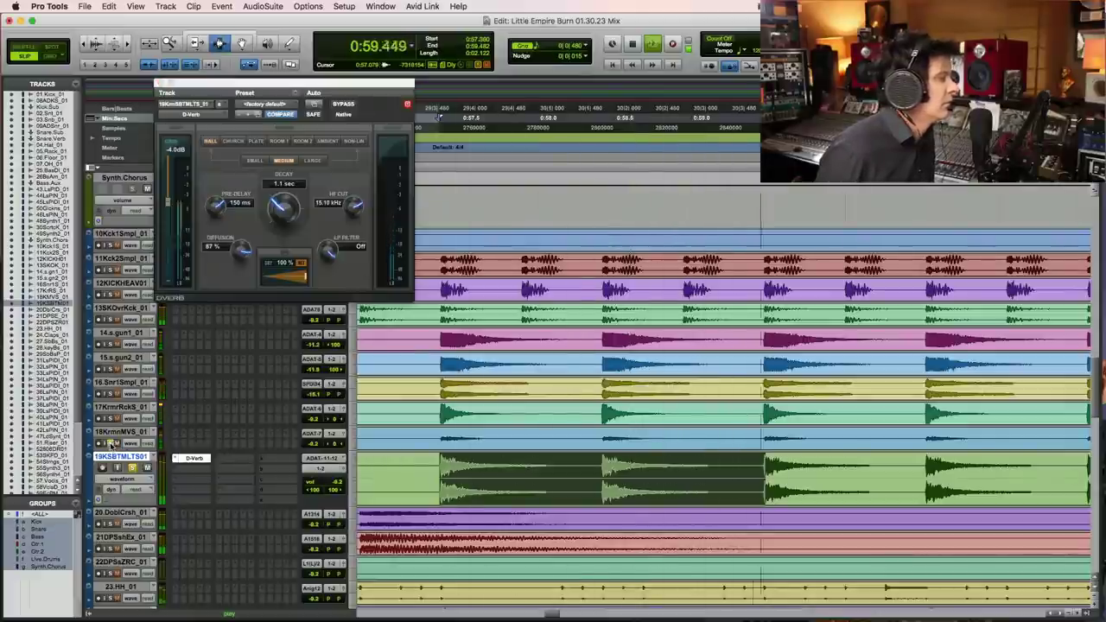
pyautogui.click(266, 269)
pyautogui.moveTo(303, 281); pyautogui.dragTo(268, 279)
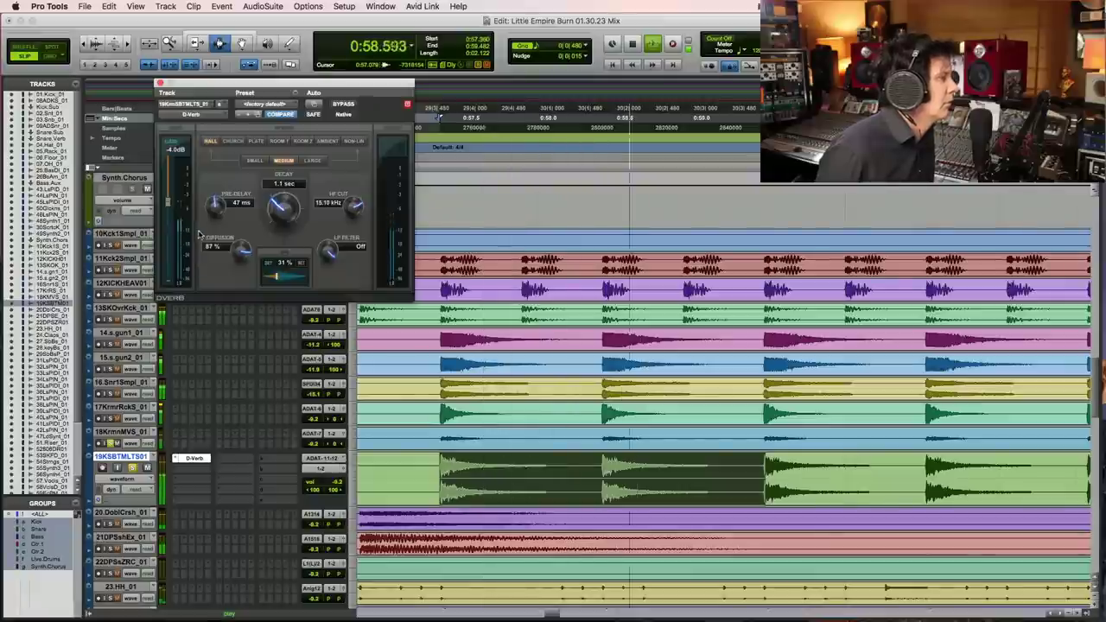
pyautogui.moveTo(216, 203); pyautogui.dragTo(276, 197)
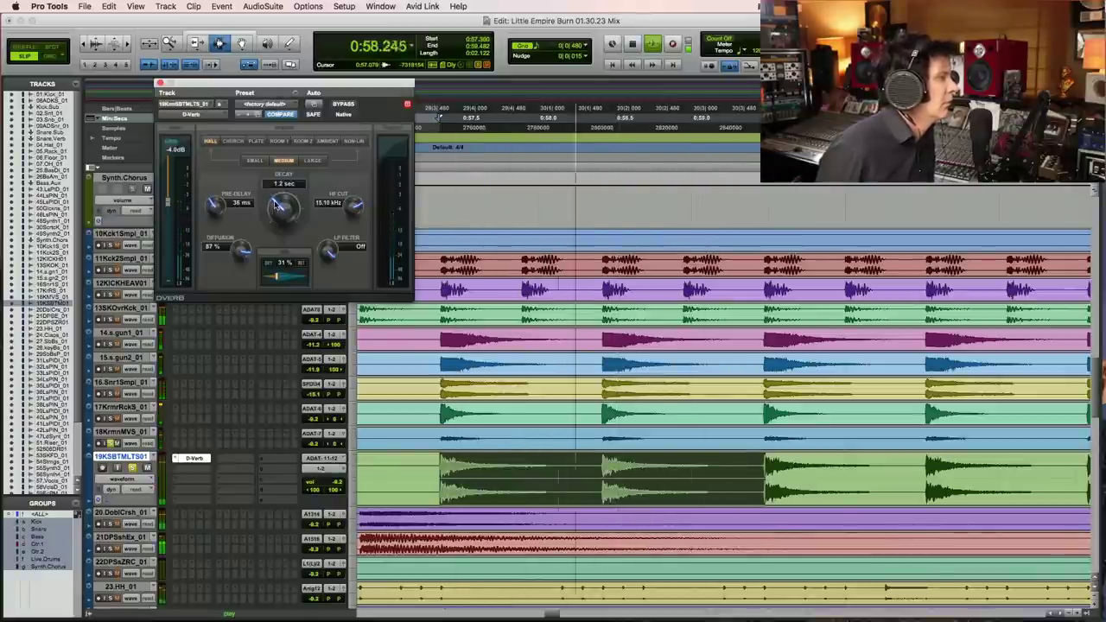
pyautogui.keyDown('alt'); pyautogui.click(215, 208); pyautogui.keyUp('alt')
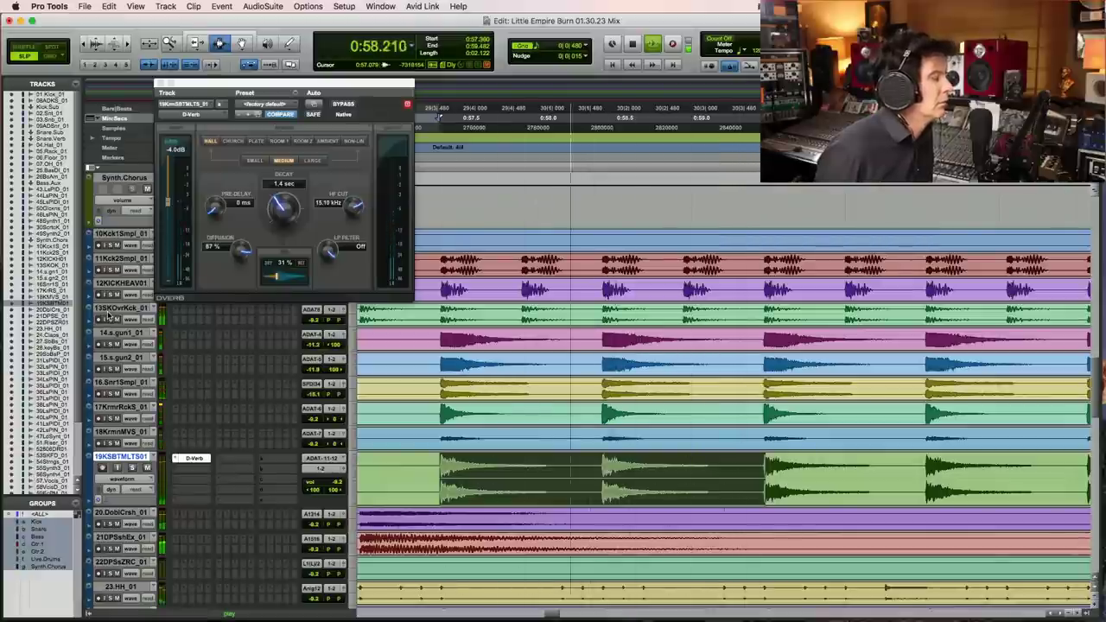
# Step: Play the passage from 0:53.723 with all tracks unsoloed
pyautogui.press('super+bracketleft')
pyautogui.press('super+bracketleft')
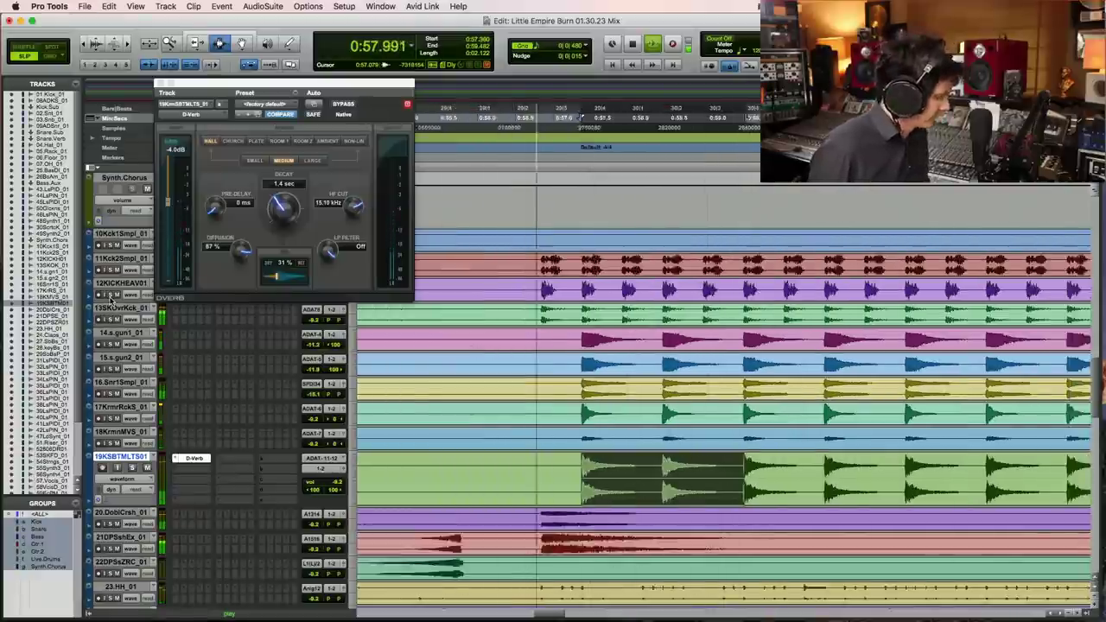
pyautogui.click(617, 291)
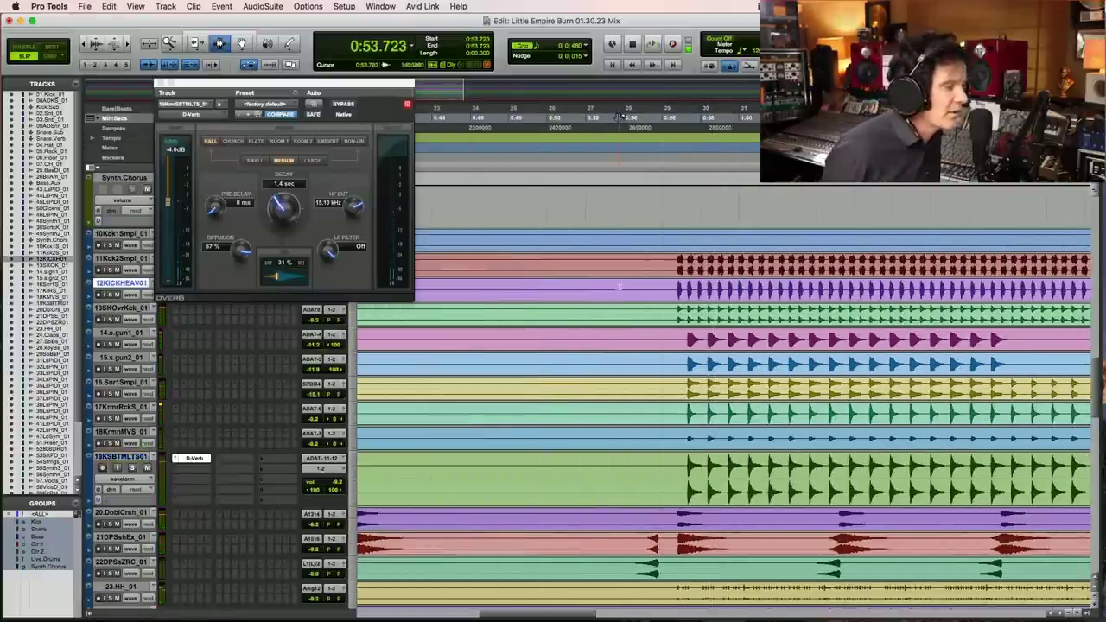
pyautogui.press('space')
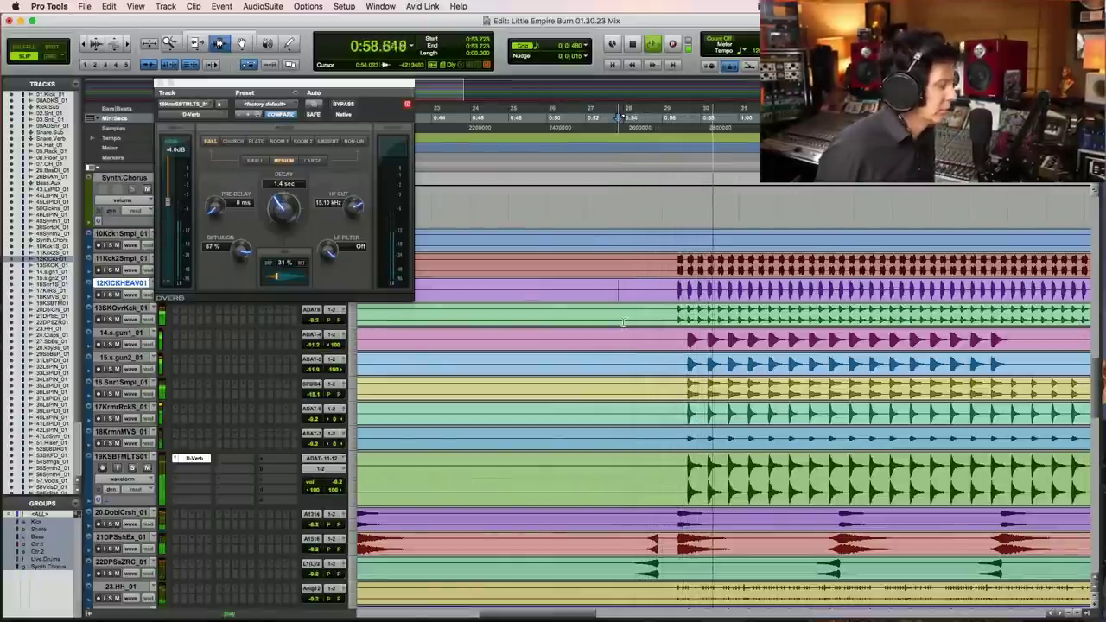
# Step: Close the D-Verb window and bring the tracks from 13SKOvrKck_01 down to 29.SbBsPrmt_01 into view during playback
pyautogui.press('super+bracketleft')
pyautogui.press('super+bracketleft')
pyautogui.press('super+bracketright')
pyautogui.press('super+bracketright')
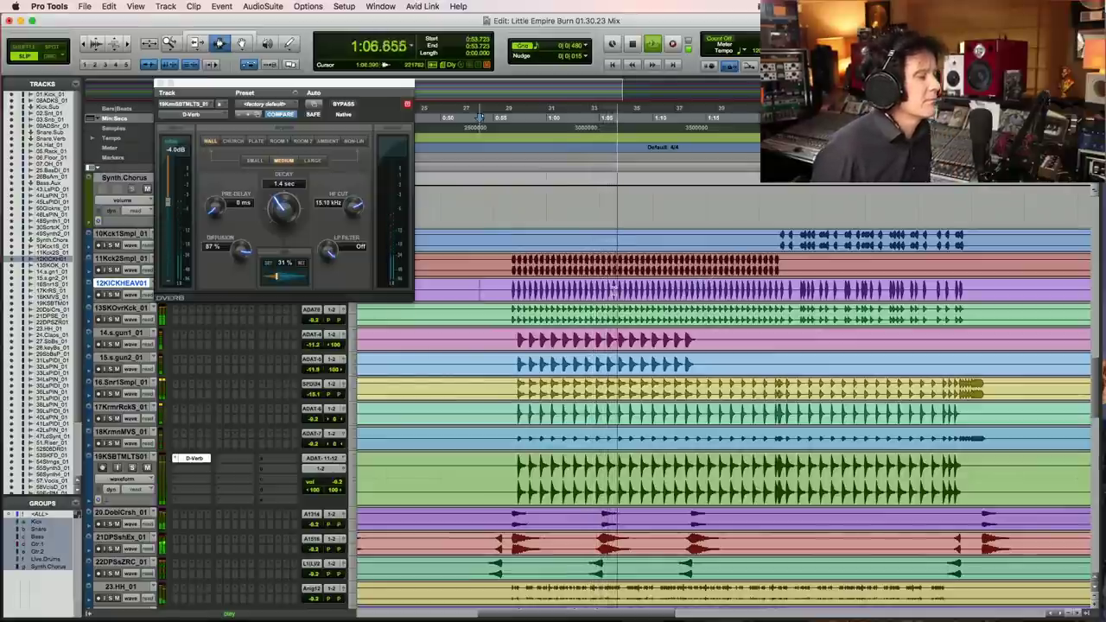
pyautogui.click(154, 84)
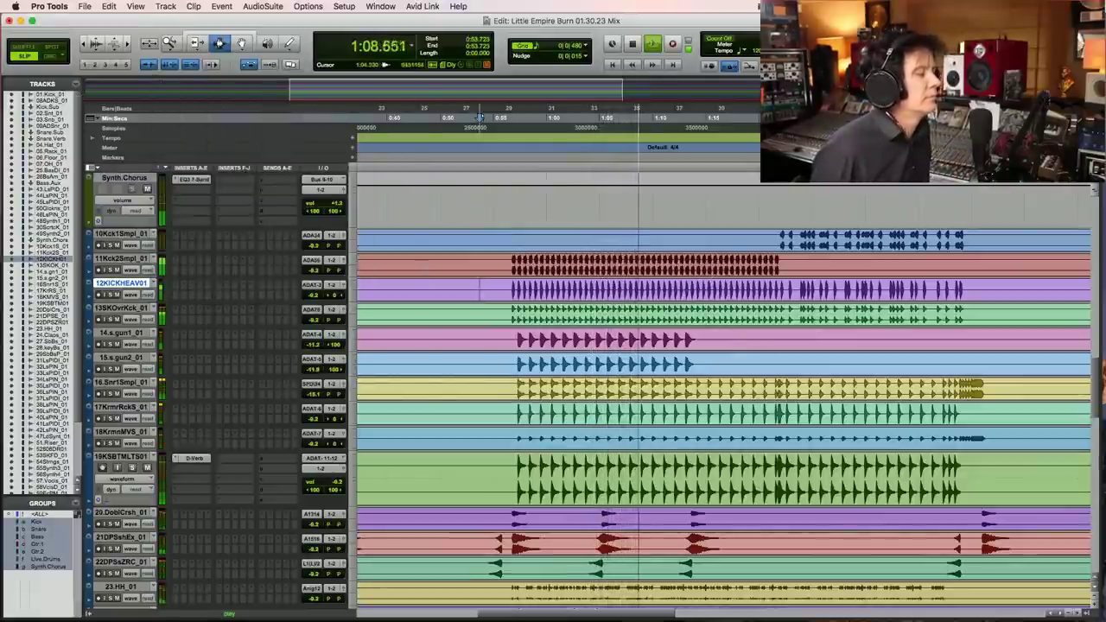
pyautogui.scroll(-5, 584, 350)
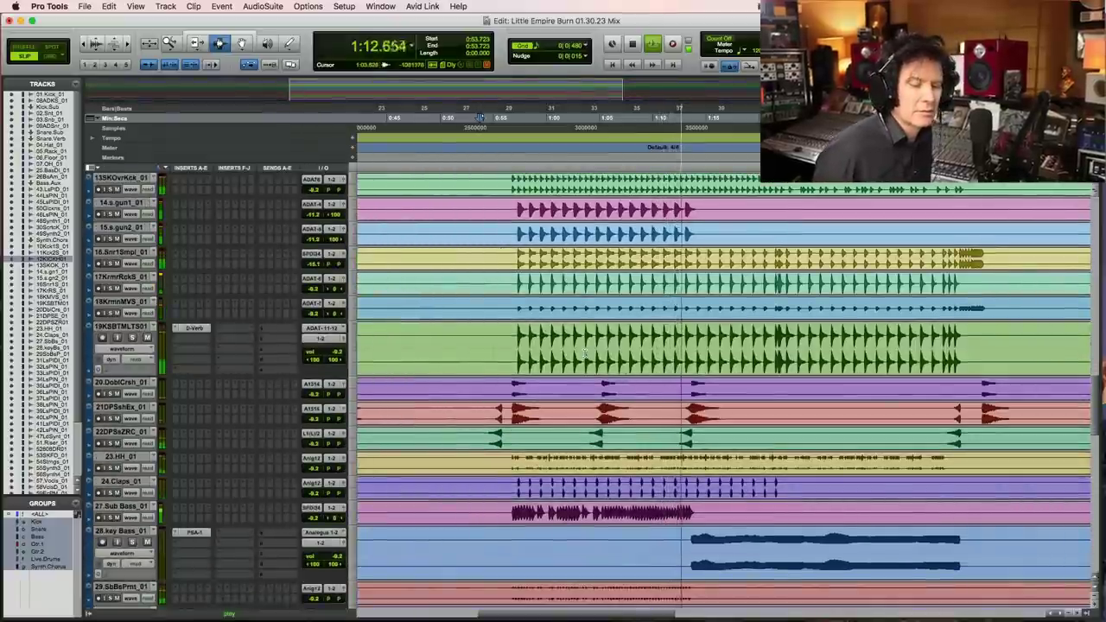
# Step: Save the session, solo 21DPSshEx_01 and play it from 0:54.033
pyautogui.press('super+s')
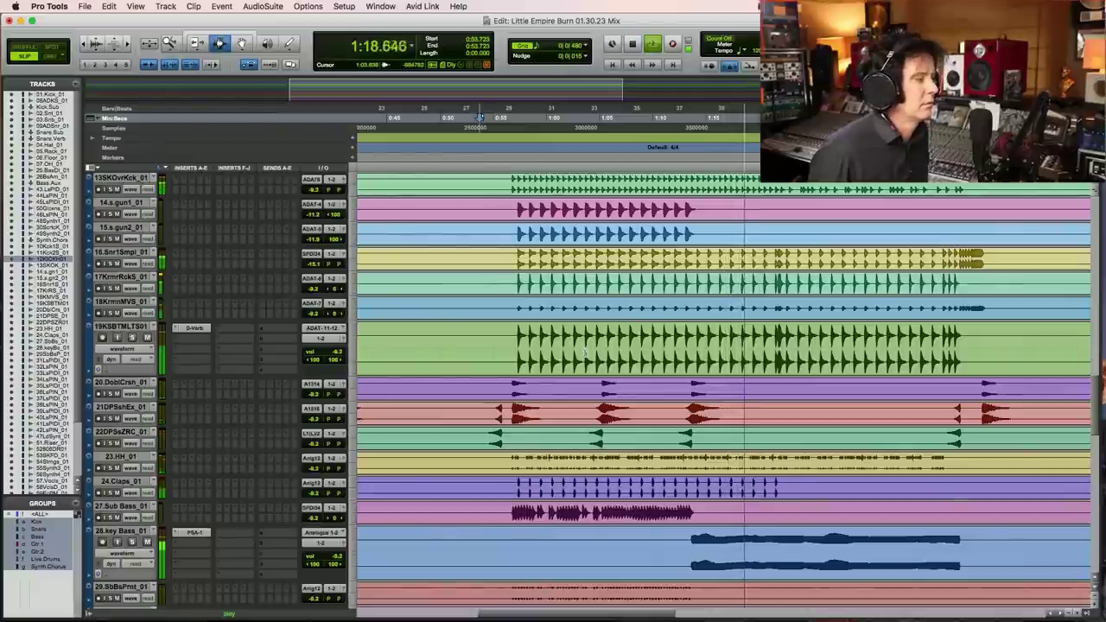
pyautogui.click(486, 418)
pyautogui.press('space')
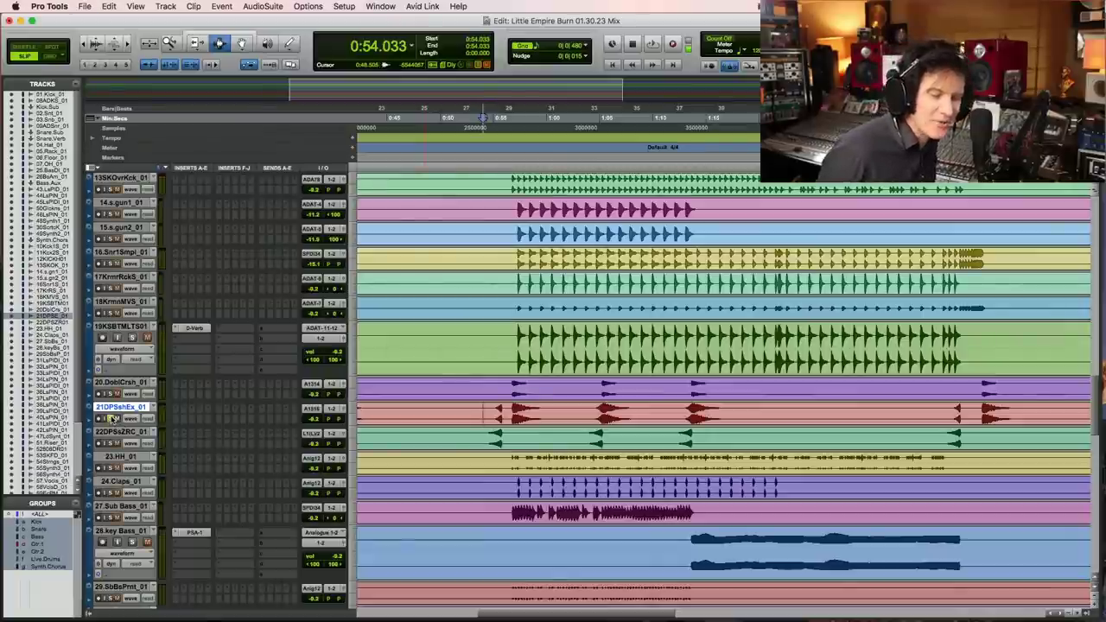
pyautogui.press('space')
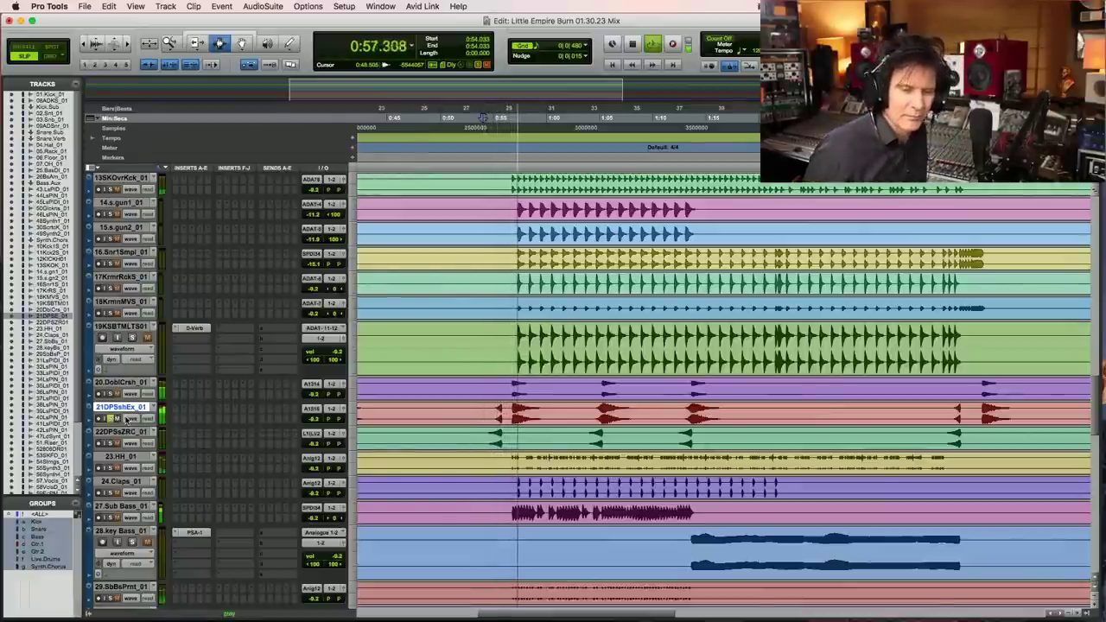
pyautogui.press('space')
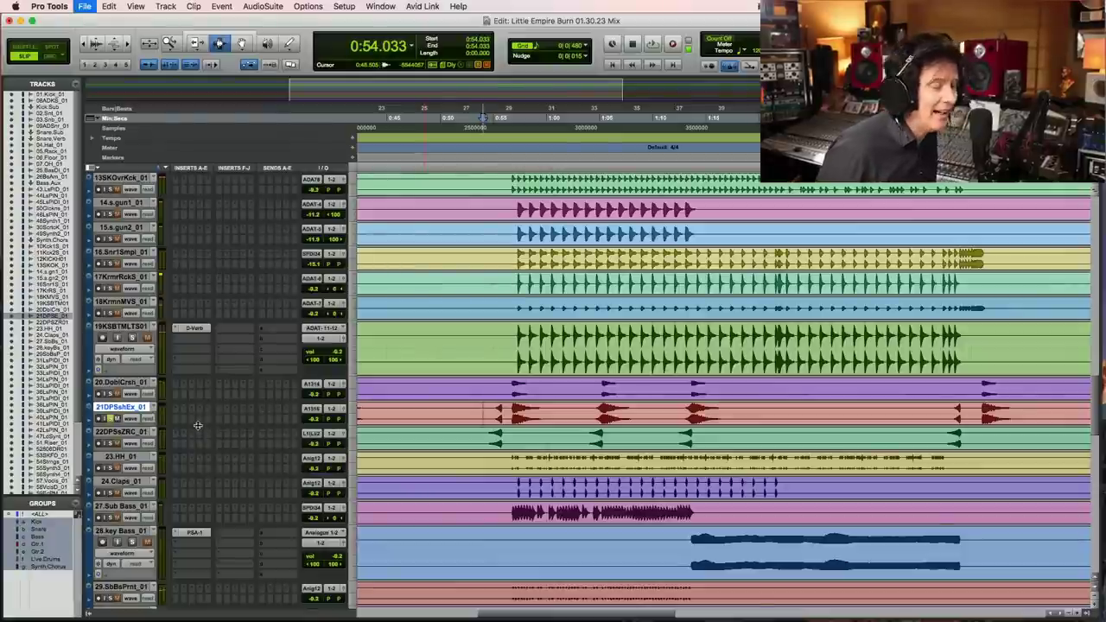
# Step: Select 0:54.403 to 1:01.049 on 21DPSshEx_01 and play the passage, switching the solo to 24.Claps_01
pyautogui.press('super+bracketright')
pyautogui.press('super+bracketright')
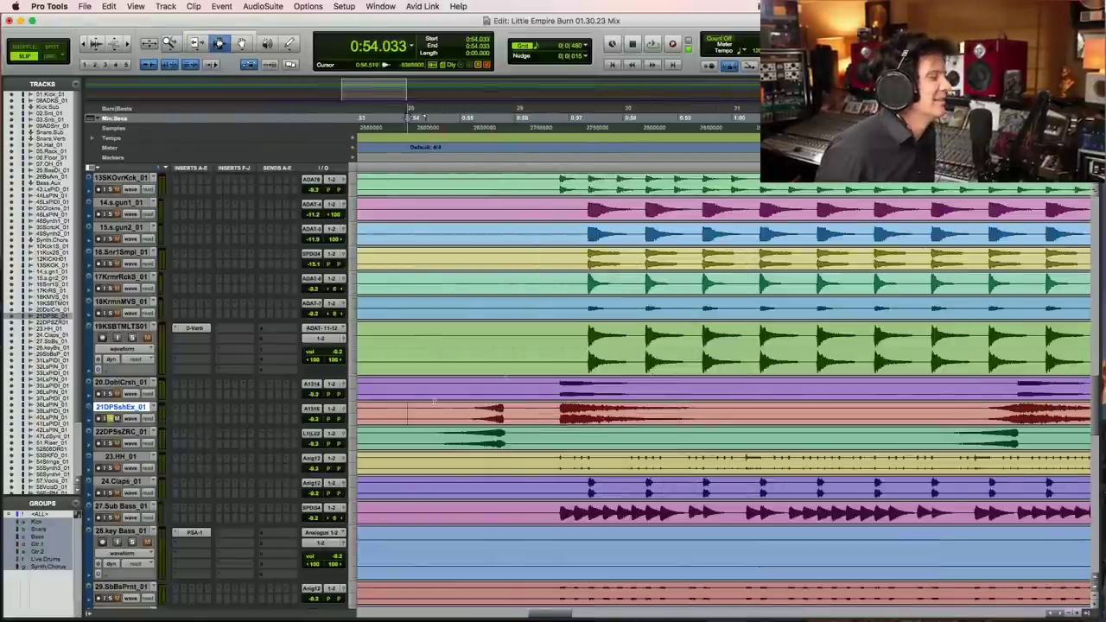
pyautogui.moveTo(427, 415); pyautogui.dragTo(788, 421)
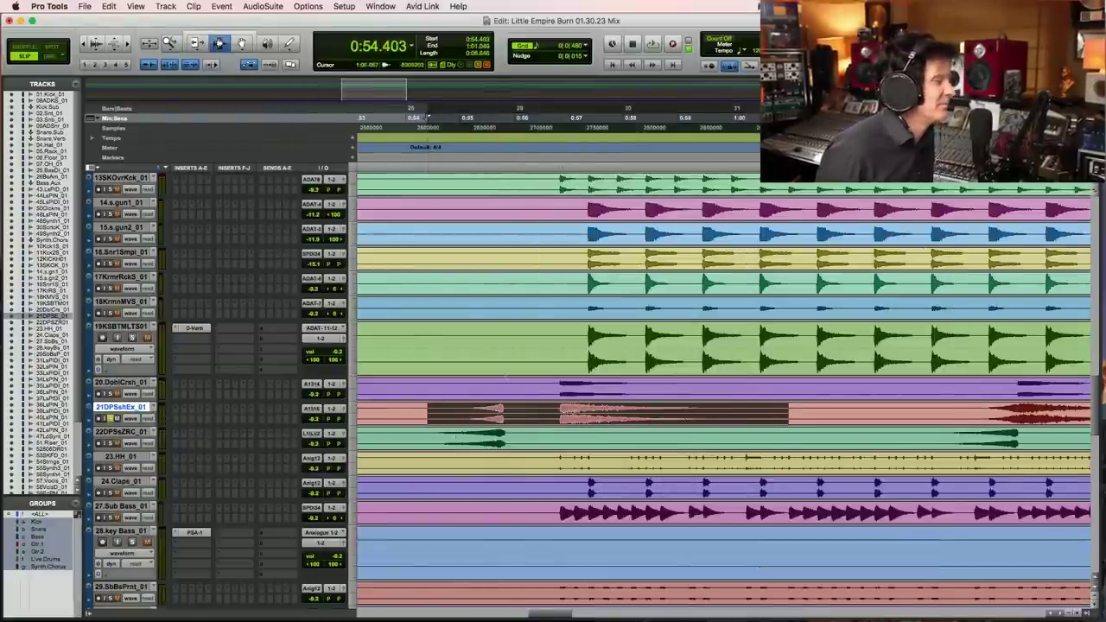
pyautogui.press('space')
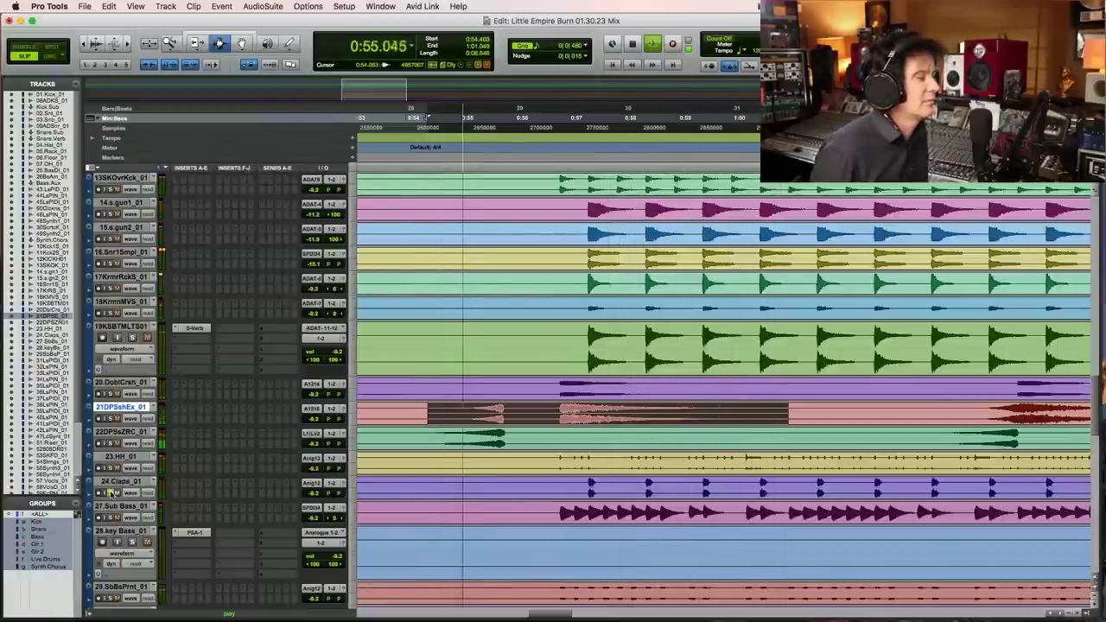
pyautogui.press('space')
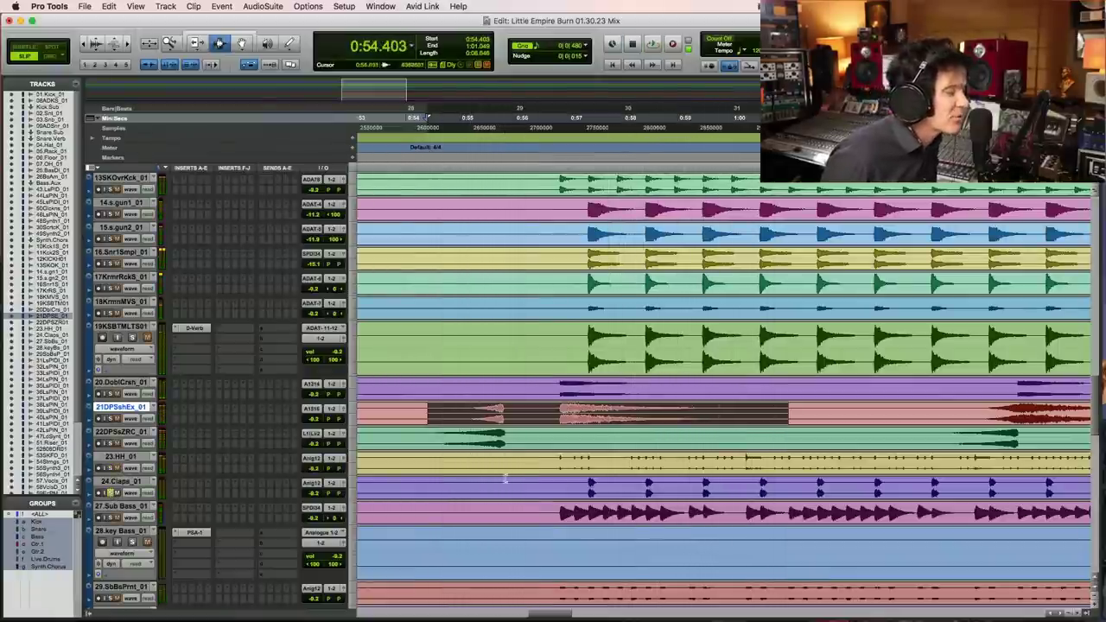
# Step: Play the soloed claps from 0:57.297, just before their first hit
pyautogui.click(584, 482)
pyautogui.press('space')
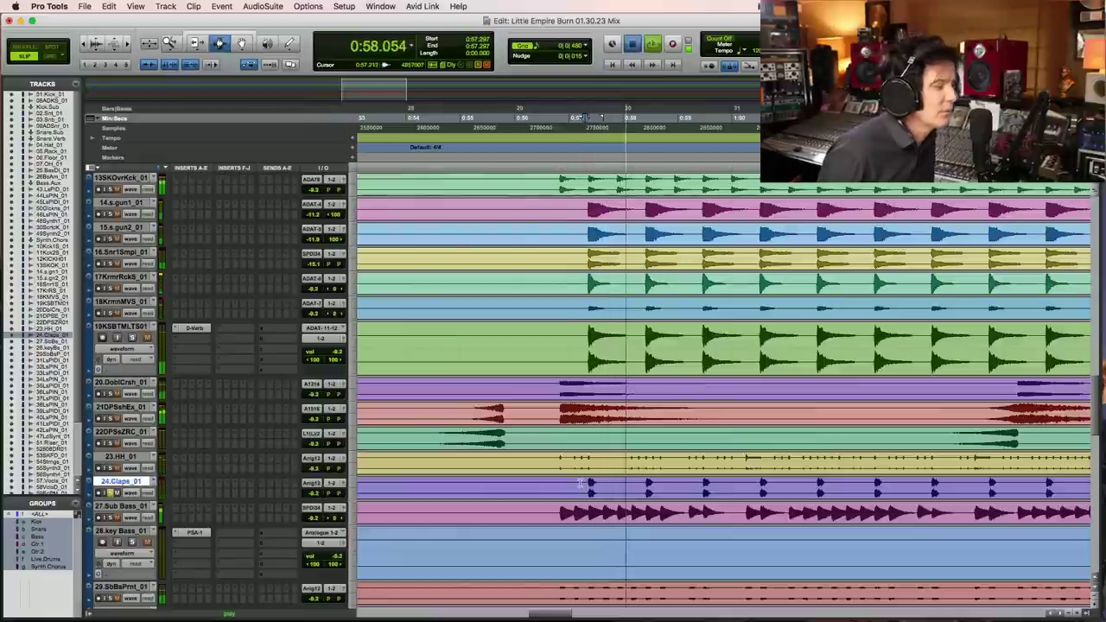
pyautogui.press('space')
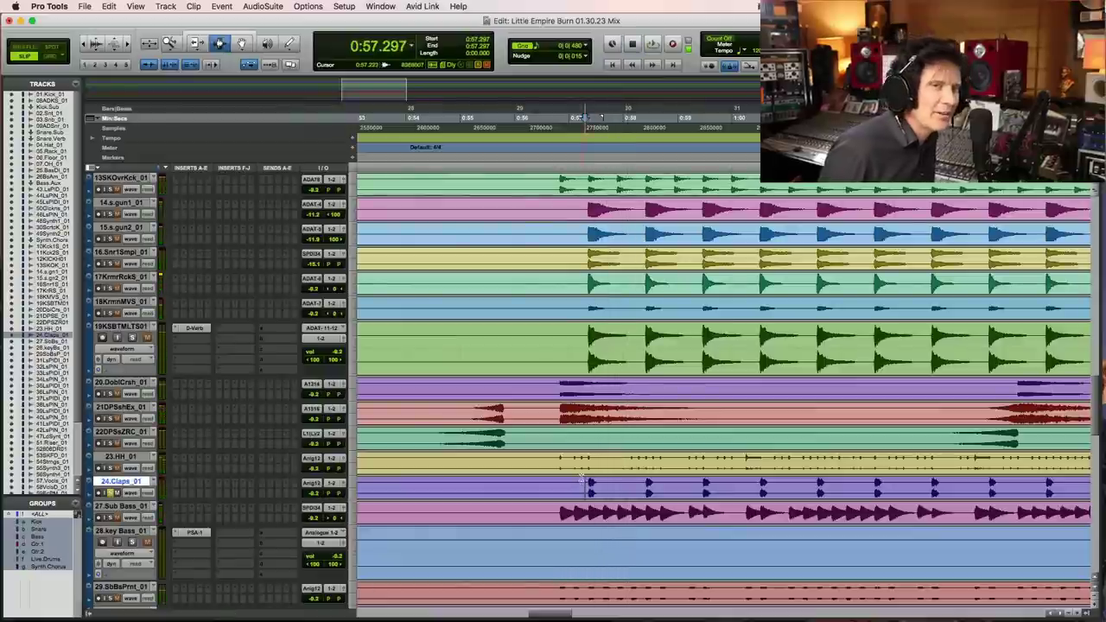
# Step: Set the 24.Claps_01 track height to medium and audition the claps from 0:57.223
pyautogui.click(357, 492)
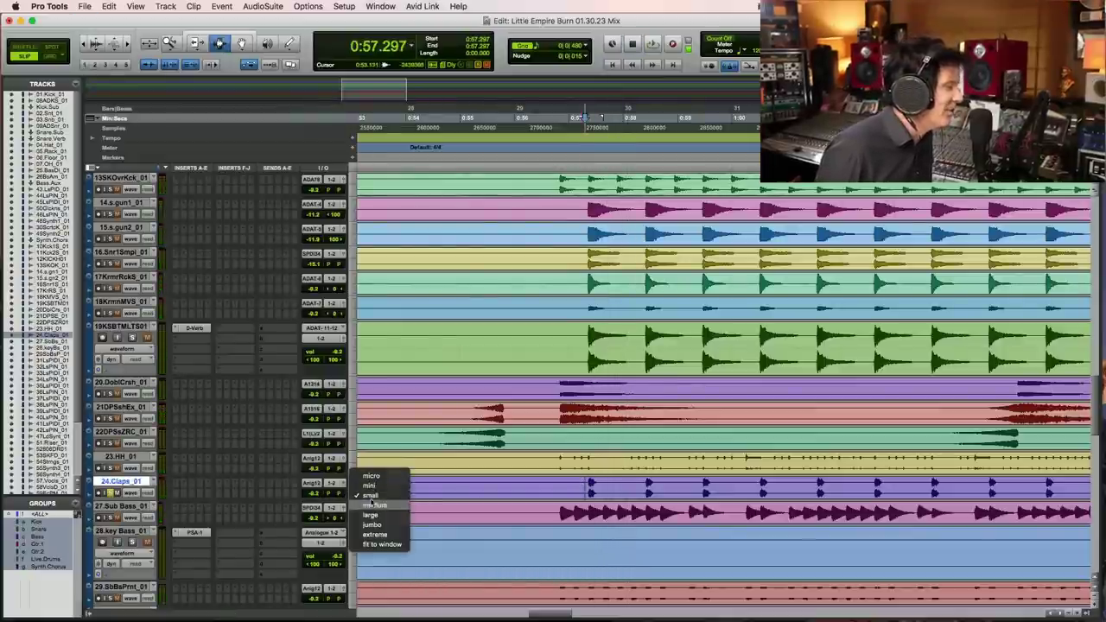
pyautogui.click(373, 504)
pyautogui.scroll(-2, 463, 465)
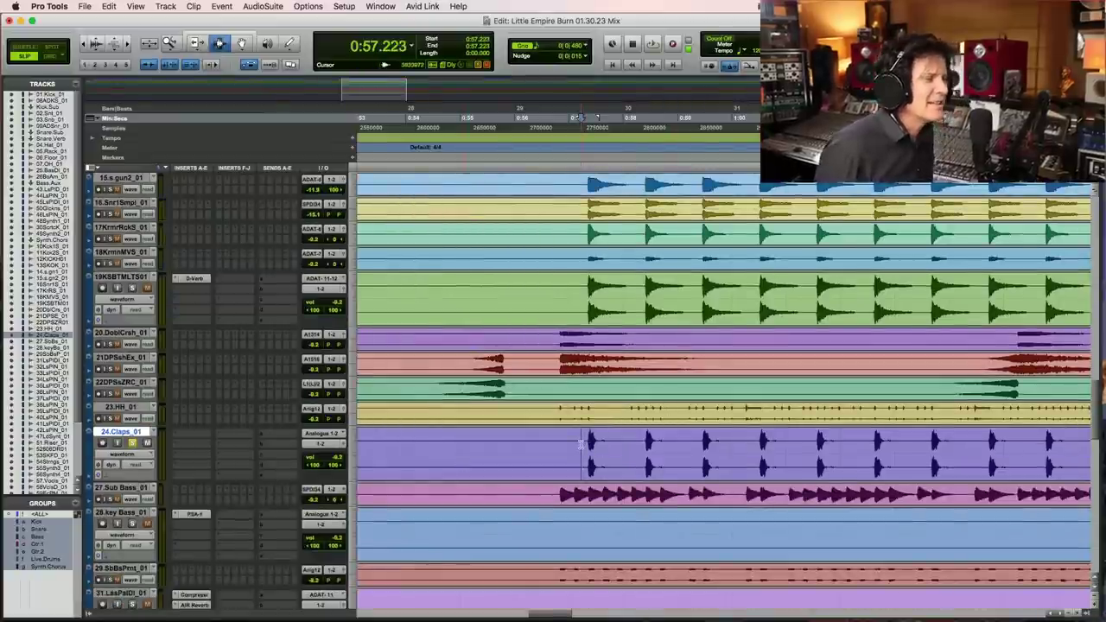
pyautogui.press('space')
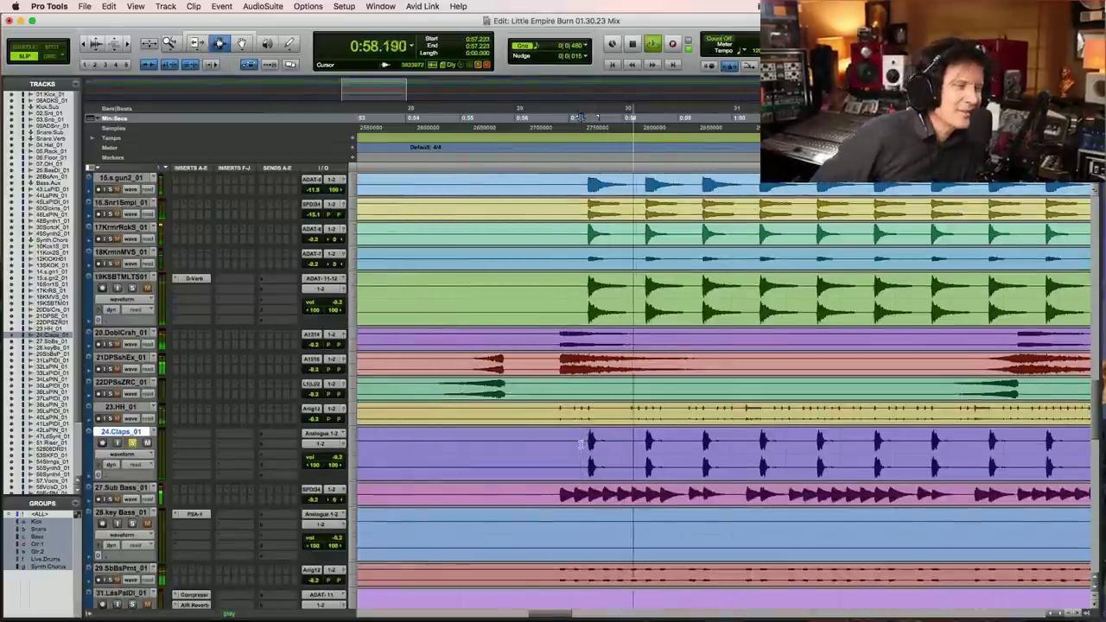
pyautogui.press('space')
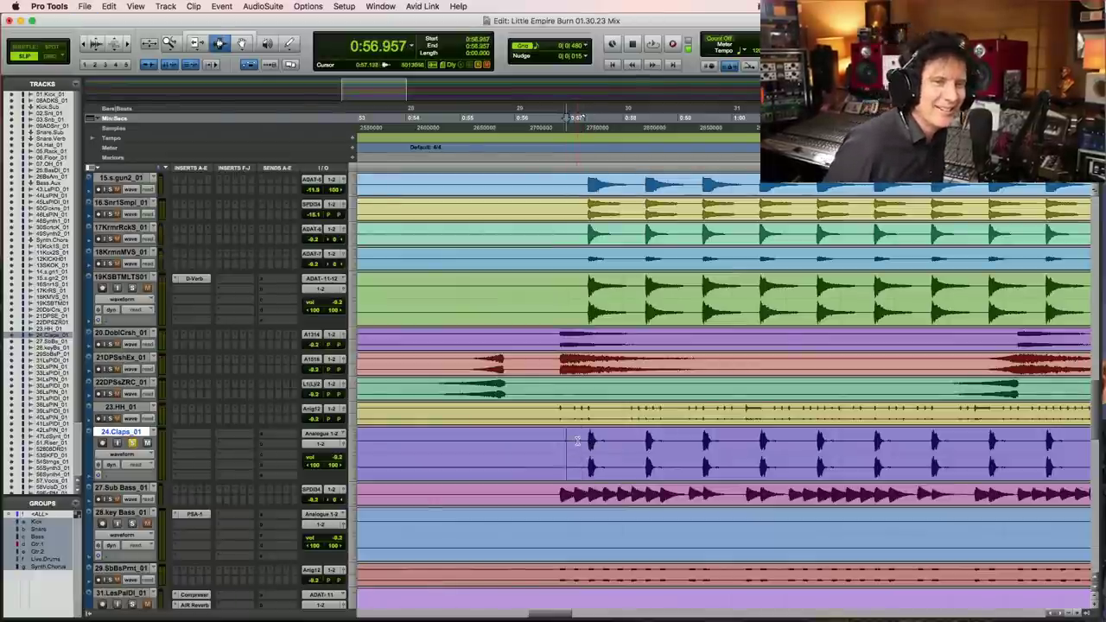
# Step: Save the session and play the claps from 0:56.957, adding 23.HH_01 to the solo
pyautogui.press('super+s')
pyautogui.press('space')
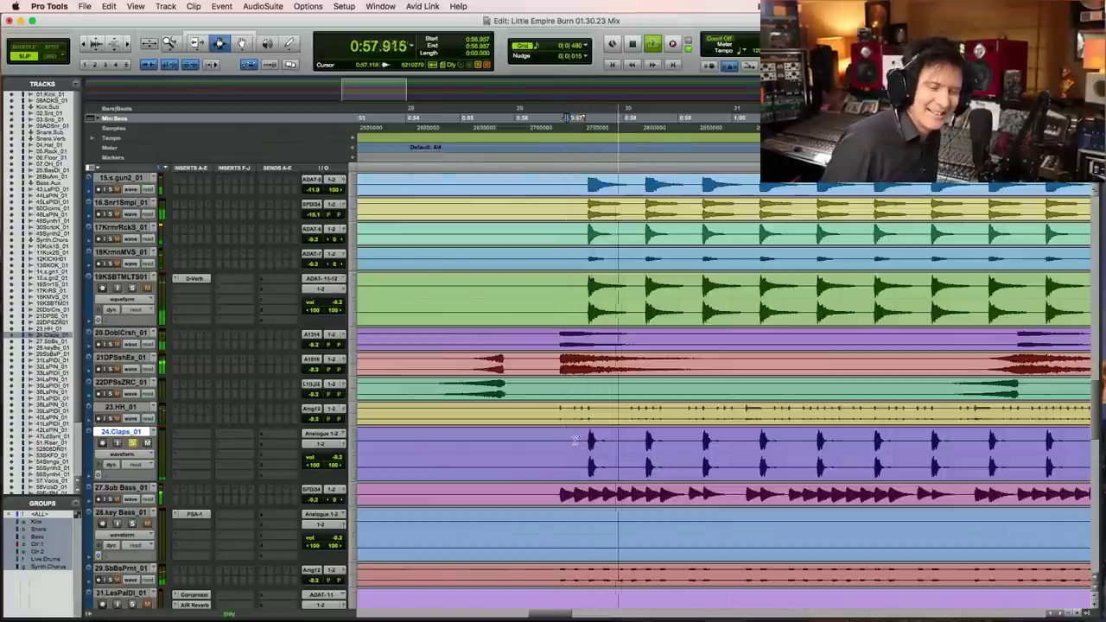
pyautogui.press('super+s')
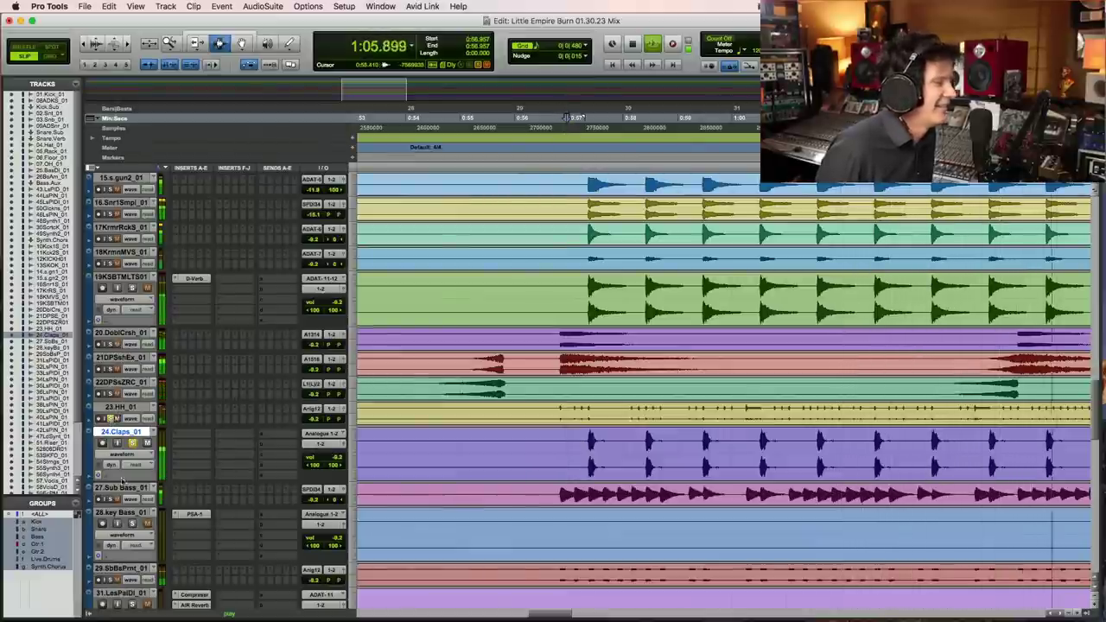
pyautogui.press('space')
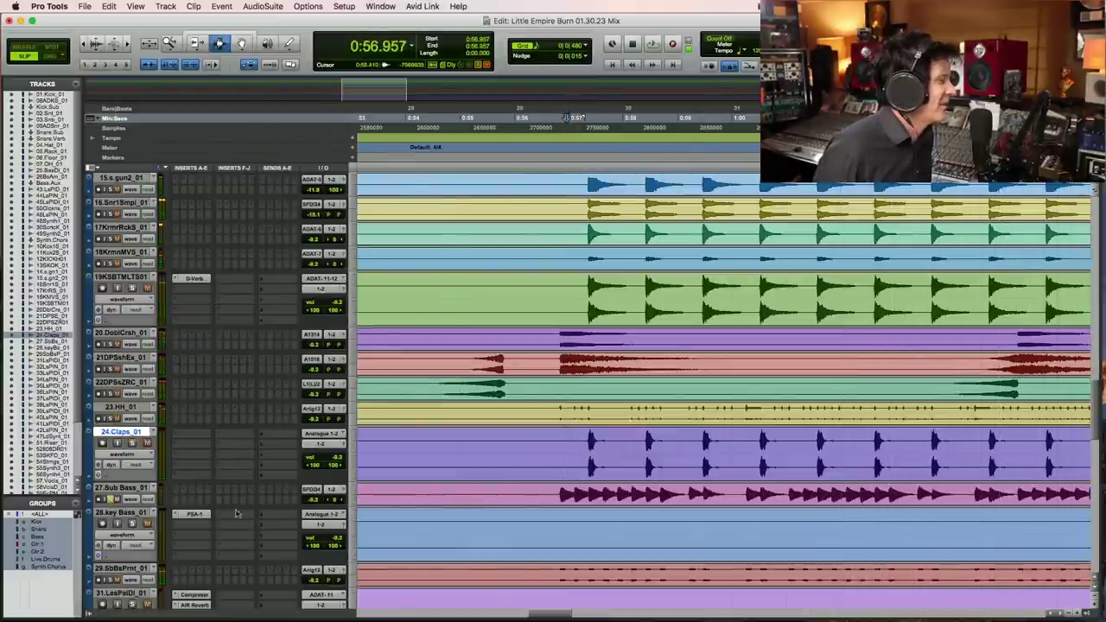
# Step: Play 27.Sub Bass_01 in solo from 0:56.777
pyautogui.click(557, 494)
pyautogui.press('space')
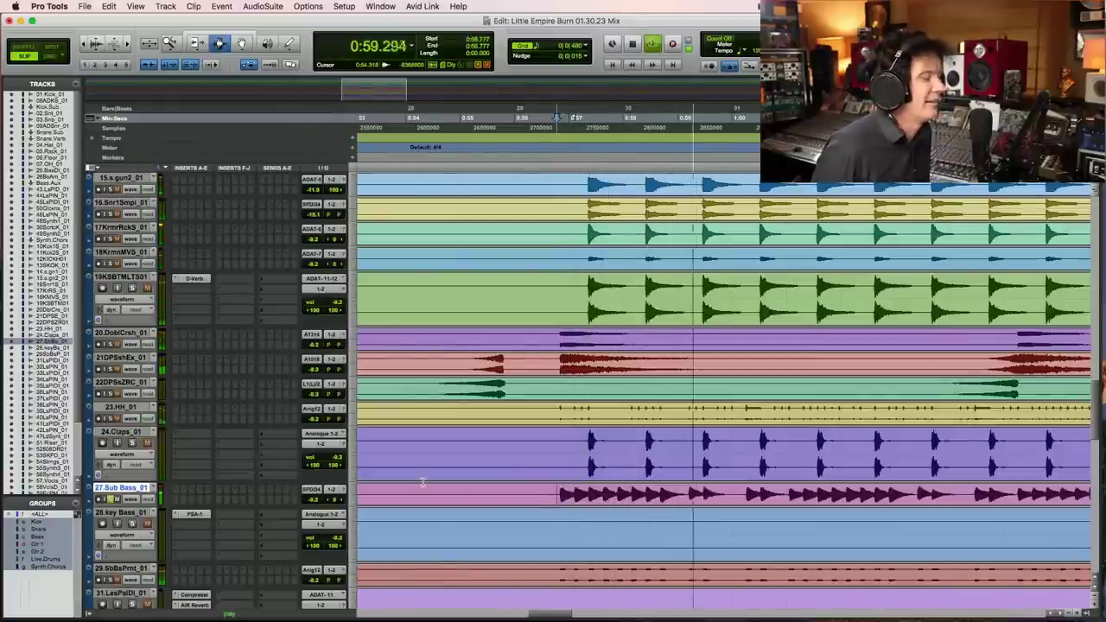
pyautogui.press('space')
# Step: Solo 25.Bass DI_01 and 26.BassAmp_01 alongside the sub bass, play from 0:56.777 and save the session
pyautogui.scroll(10, 473, 309)
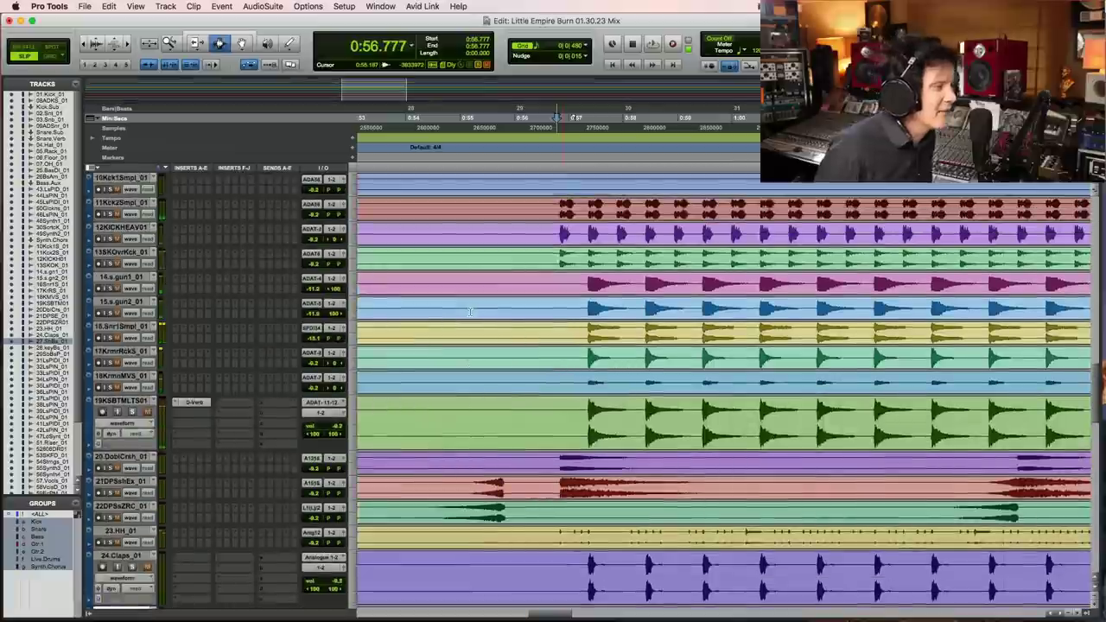
pyautogui.scroll(5, 470, 312)
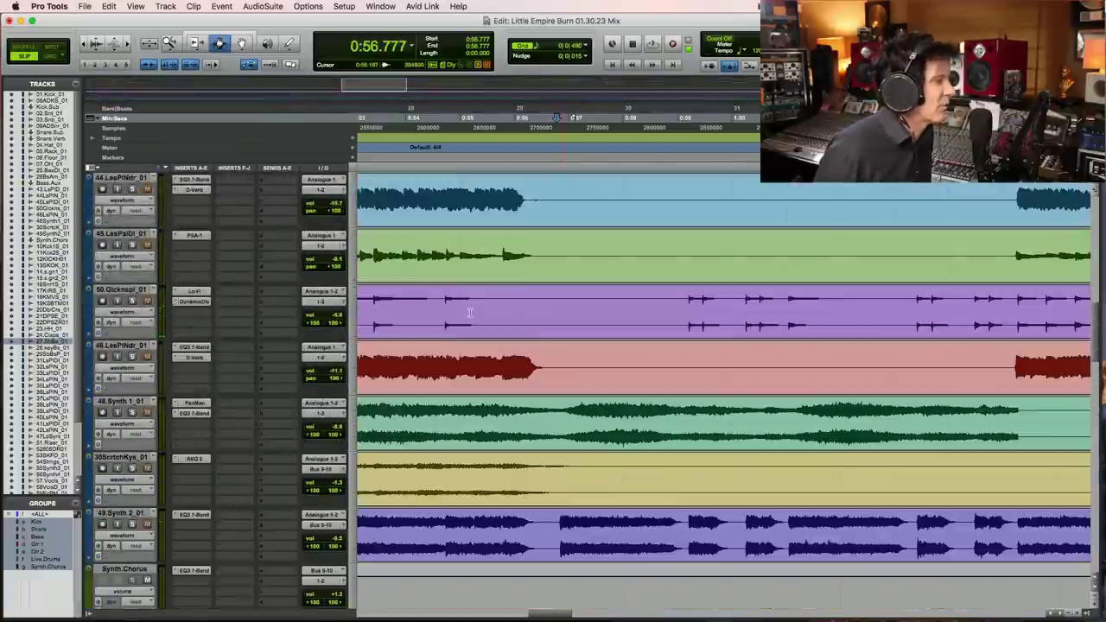
pyautogui.scroll(8, 471, 312)
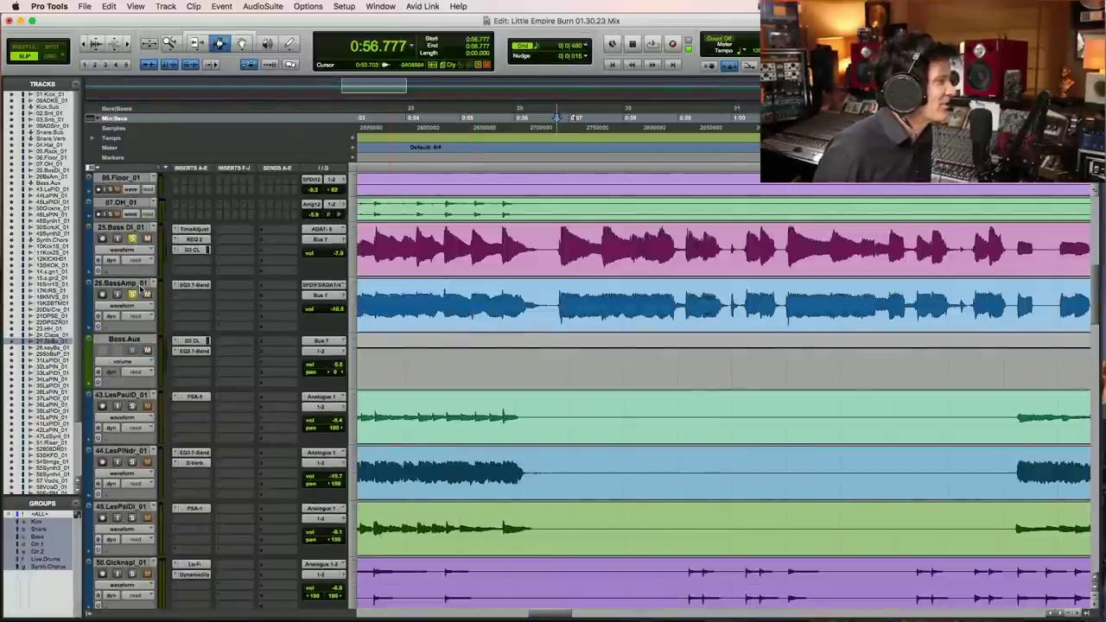
pyautogui.press('space')
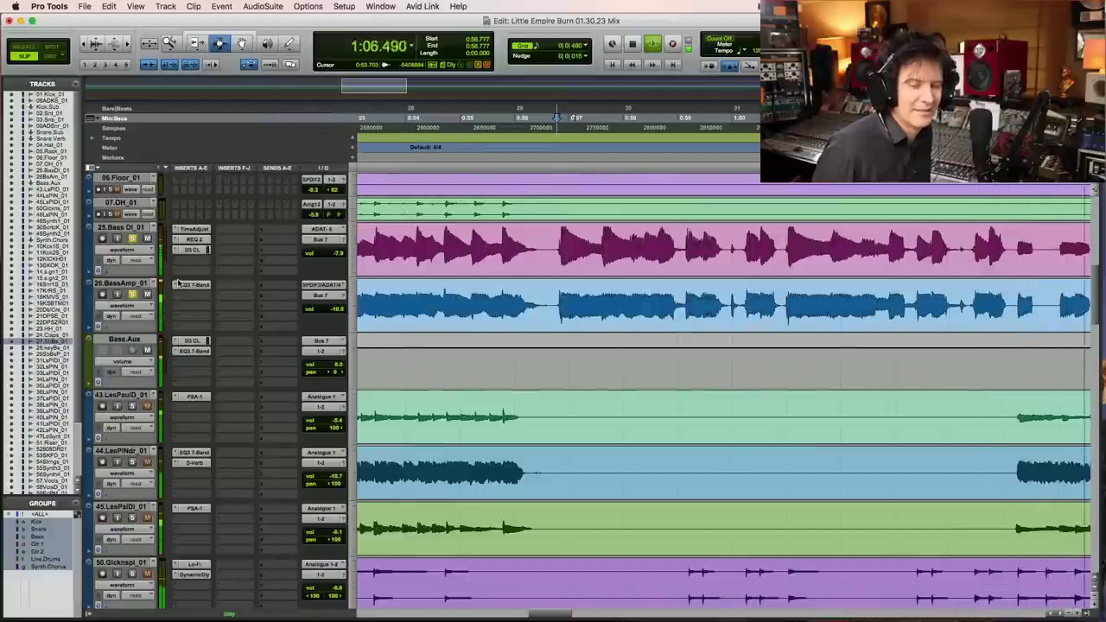
pyautogui.press('space')
pyautogui.press('super+s')
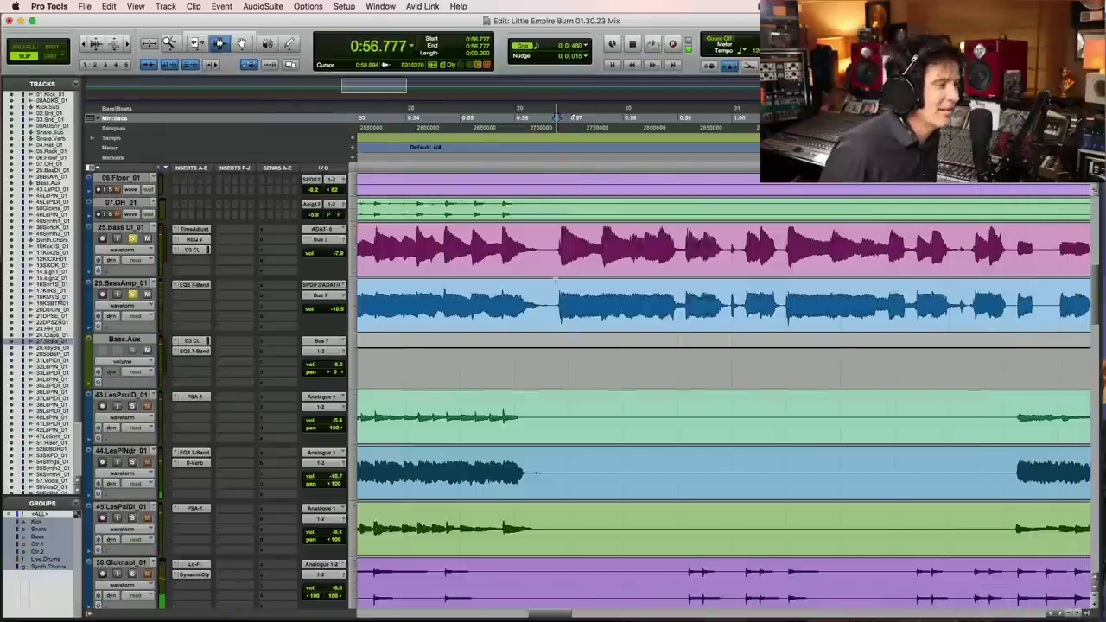
# Step: Play the soloed bass DI, bass amp and sub bass together from 0:56.565, saving the session during playback
pyautogui.click(546, 262)
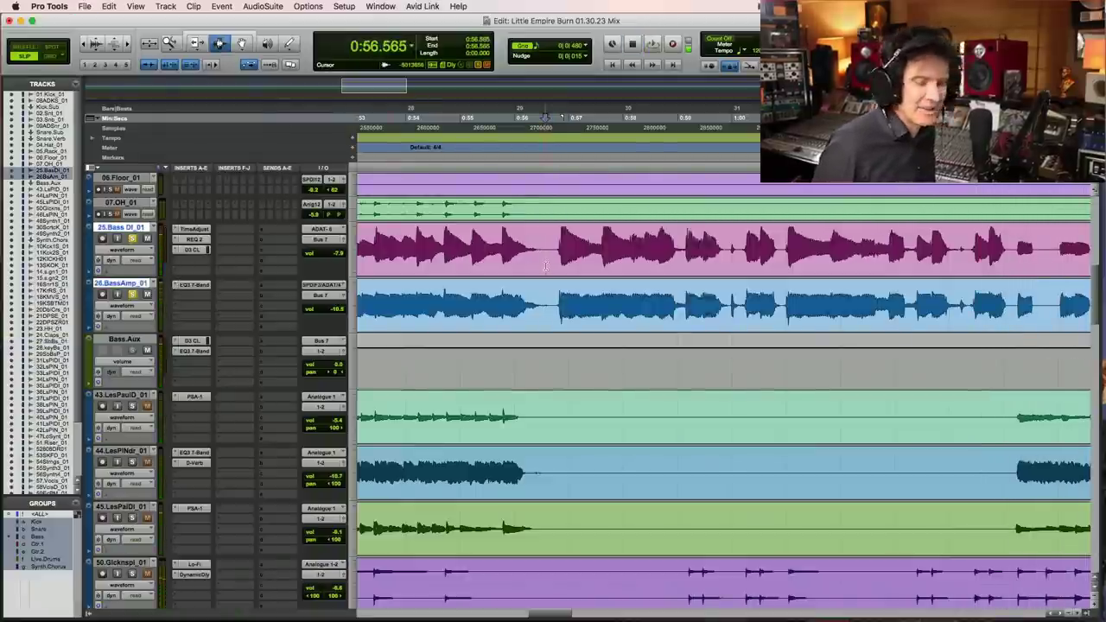
pyautogui.press('space')
pyautogui.press('super+s')
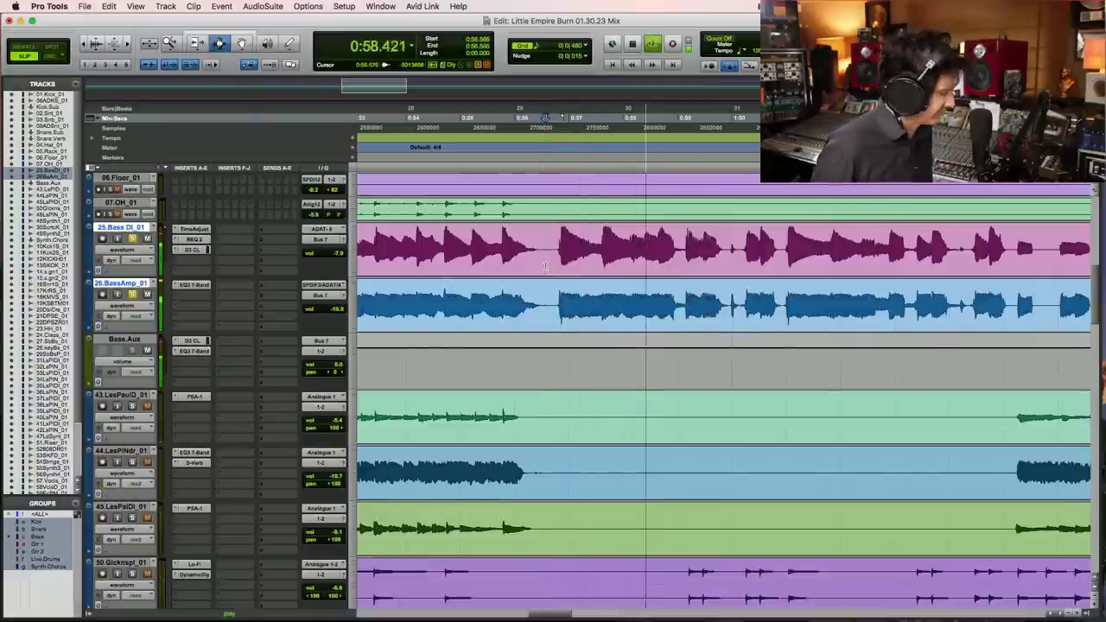
pyautogui.press('r')
pyautogui.press('r')
pyautogui.press('t')
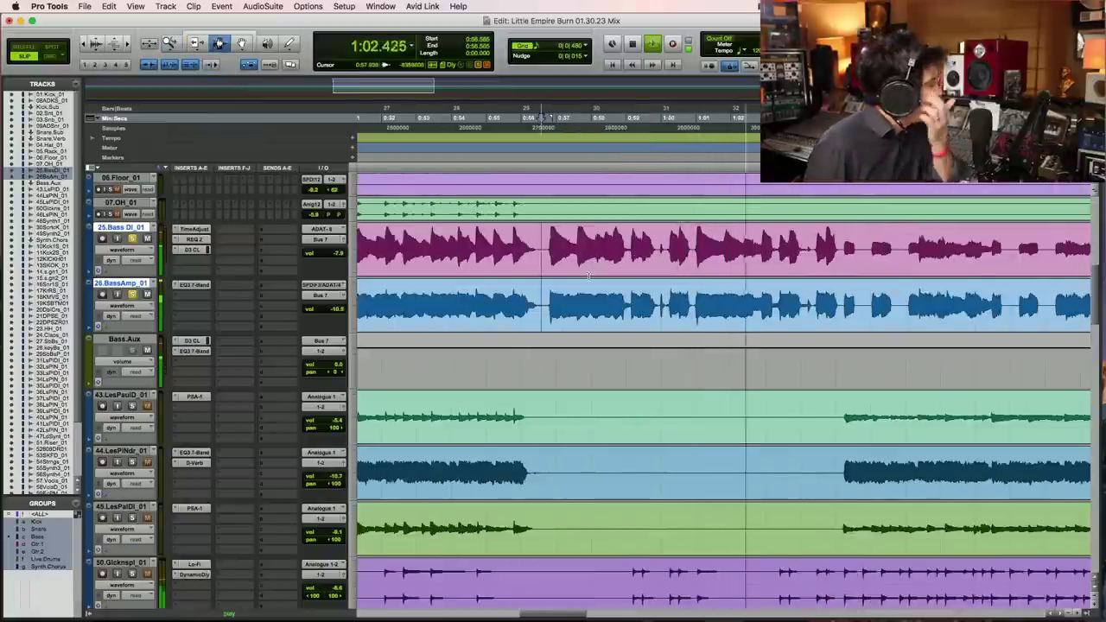
pyautogui.press('space')
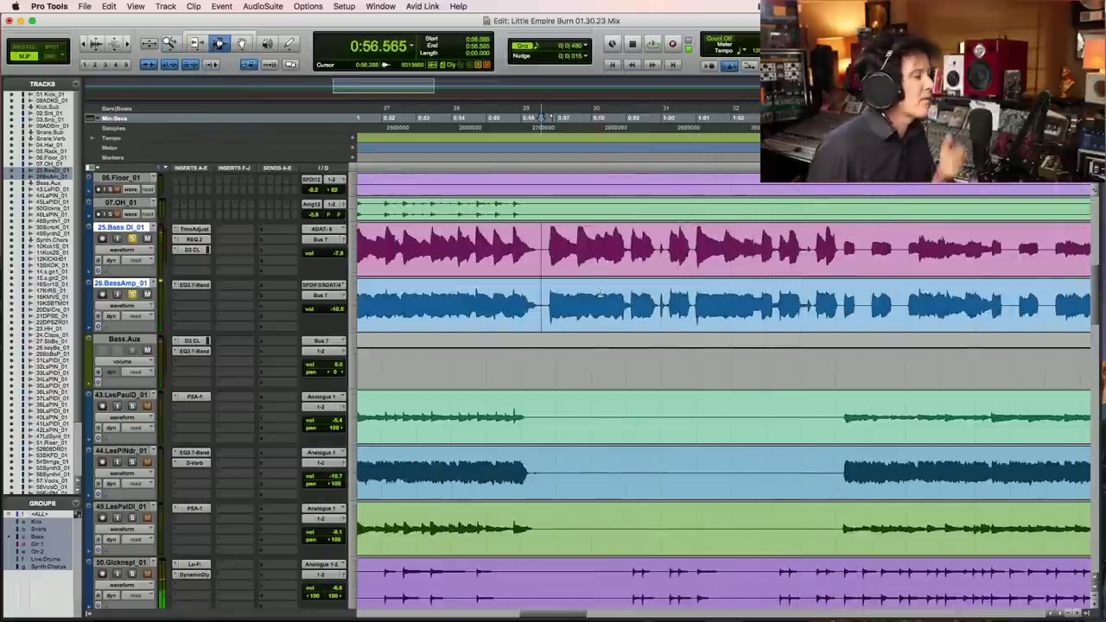
# Step: Select the bass section from 0:56.681 to 1:11.156 and play it while reviewing the sample tracks across the full song
pyautogui.scroll(-3, 601, 292)
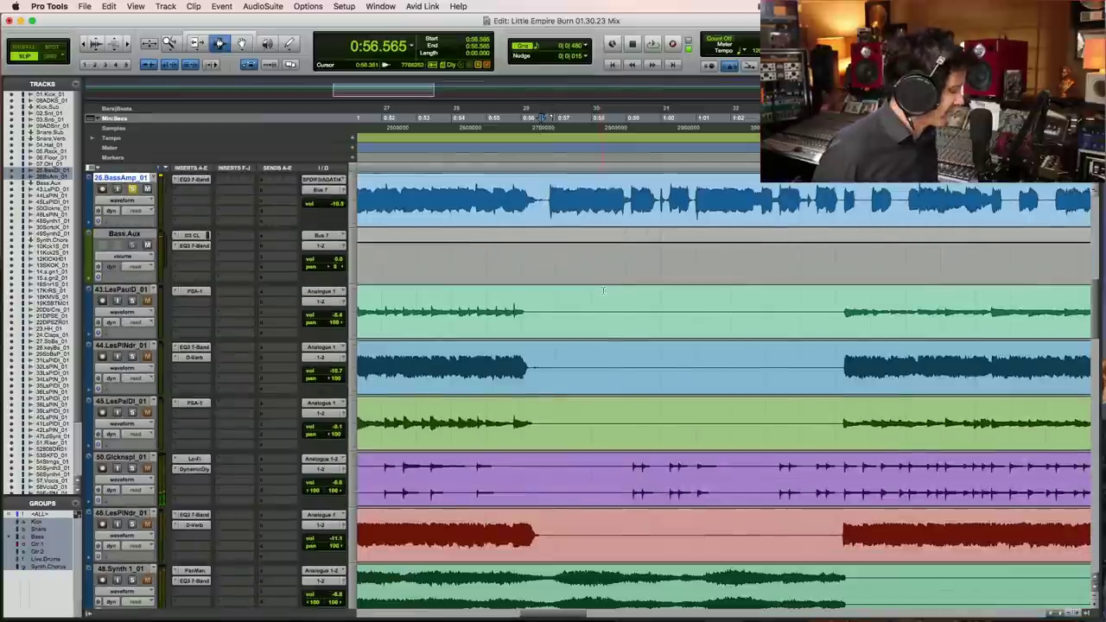
pyautogui.hotkey('ctrl', '[')
pyautogui.hotkey('ctrl', '[')
pyautogui.hotkey('ctrl', '[')
pyautogui.hotkey('ctrl', '[')
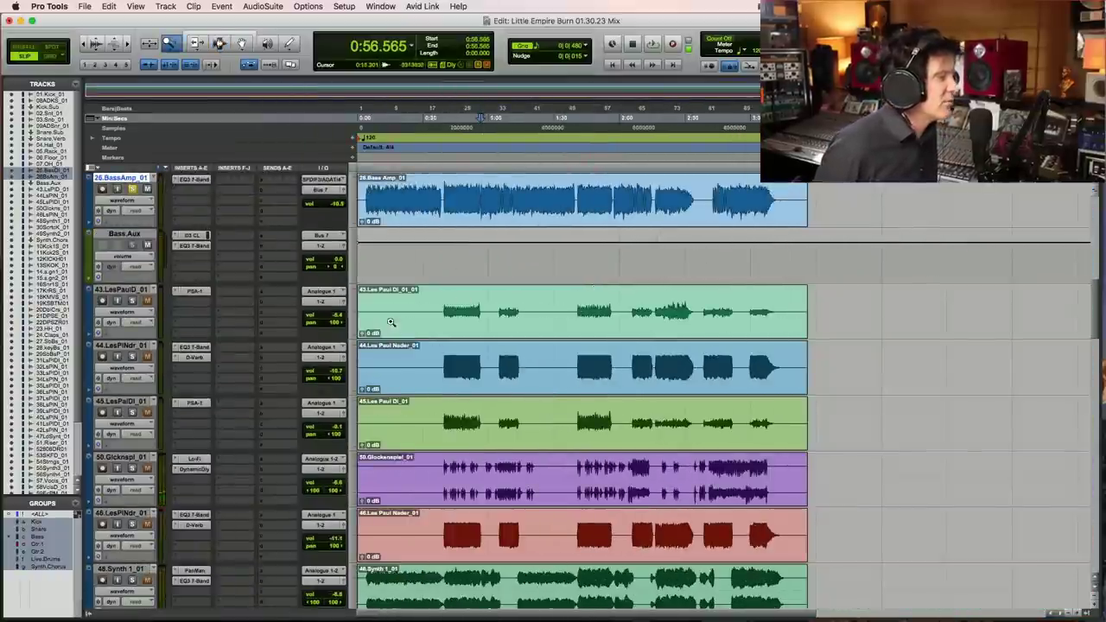
pyautogui.click(622, 304)
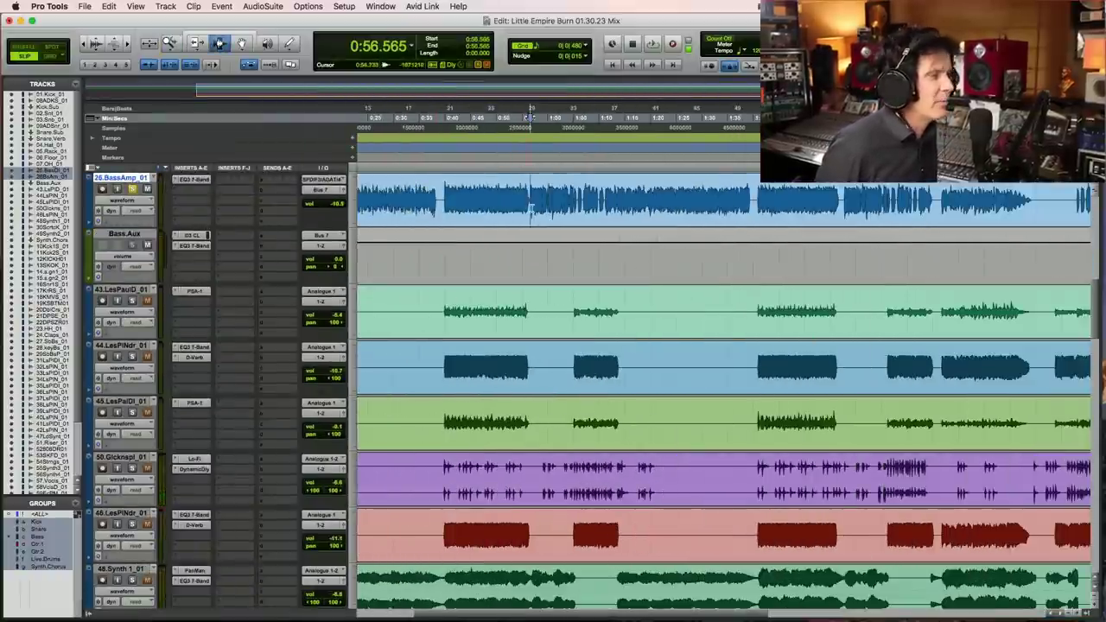
pyautogui.click(620, 176)
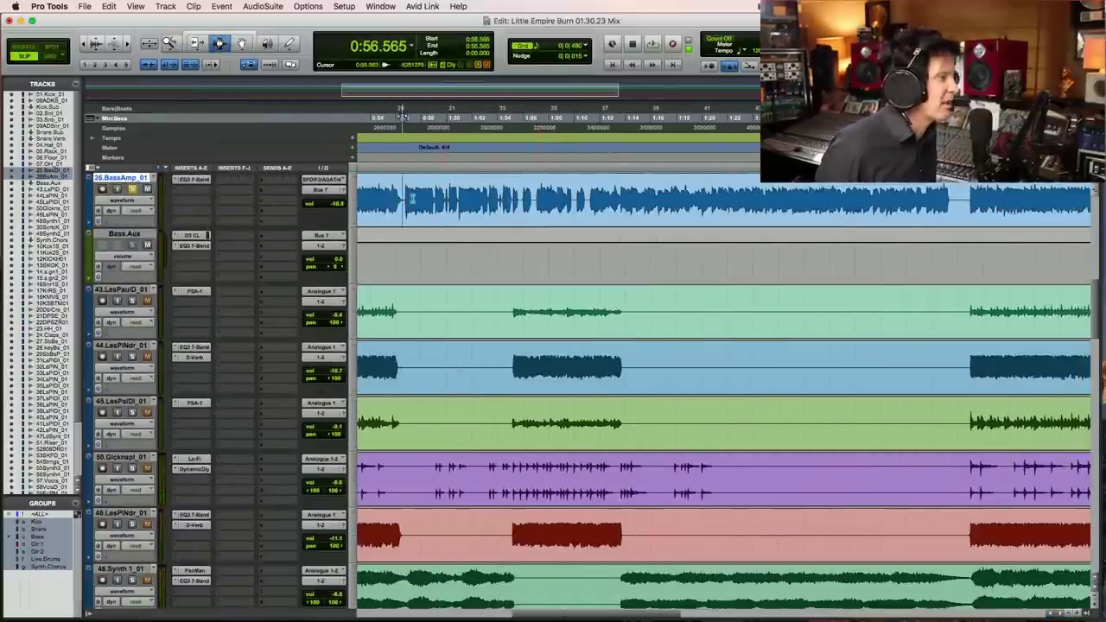
pyautogui.moveTo(403, 197); pyautogui.dragTo(594, 200)
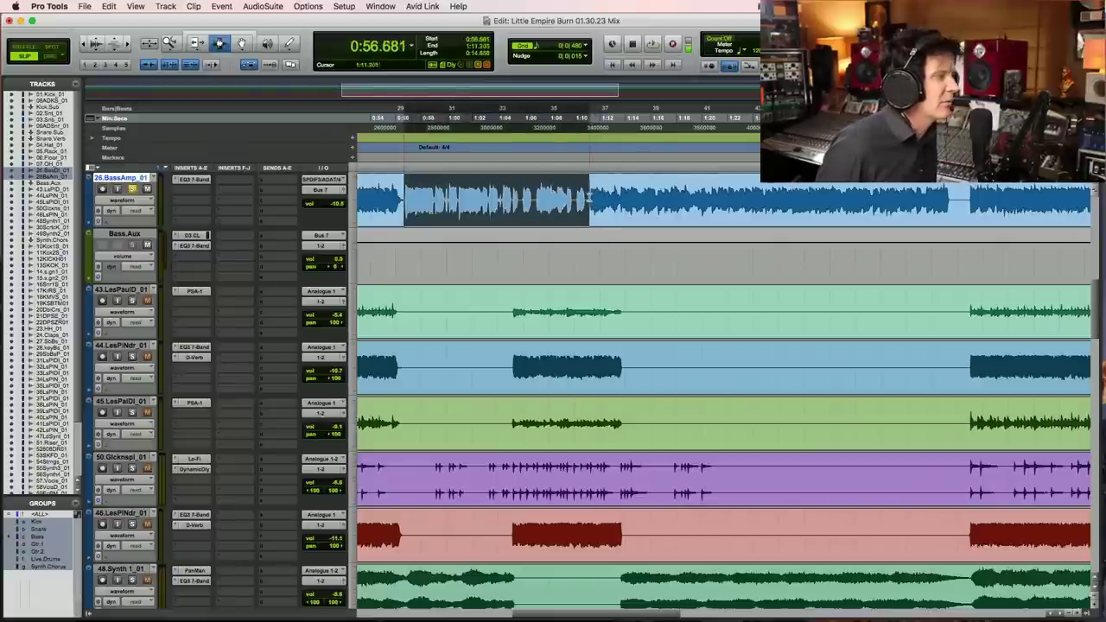
pyautogui.press('space')
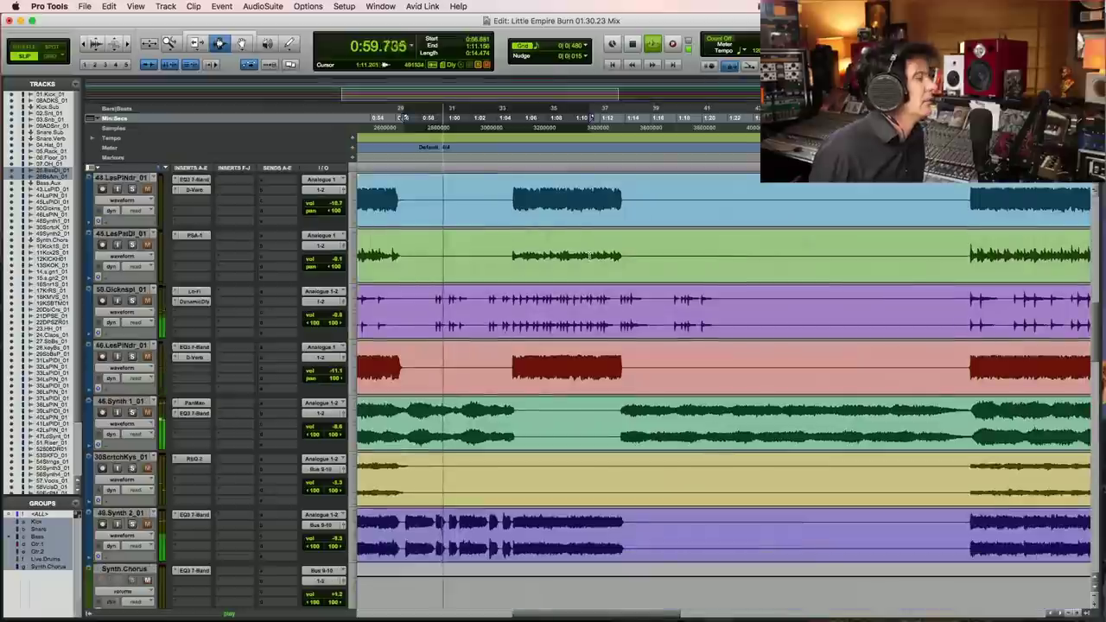
pyautogui.scroll(-15, 605, 208)
pyautogui.scroll(-5, 594, 250)
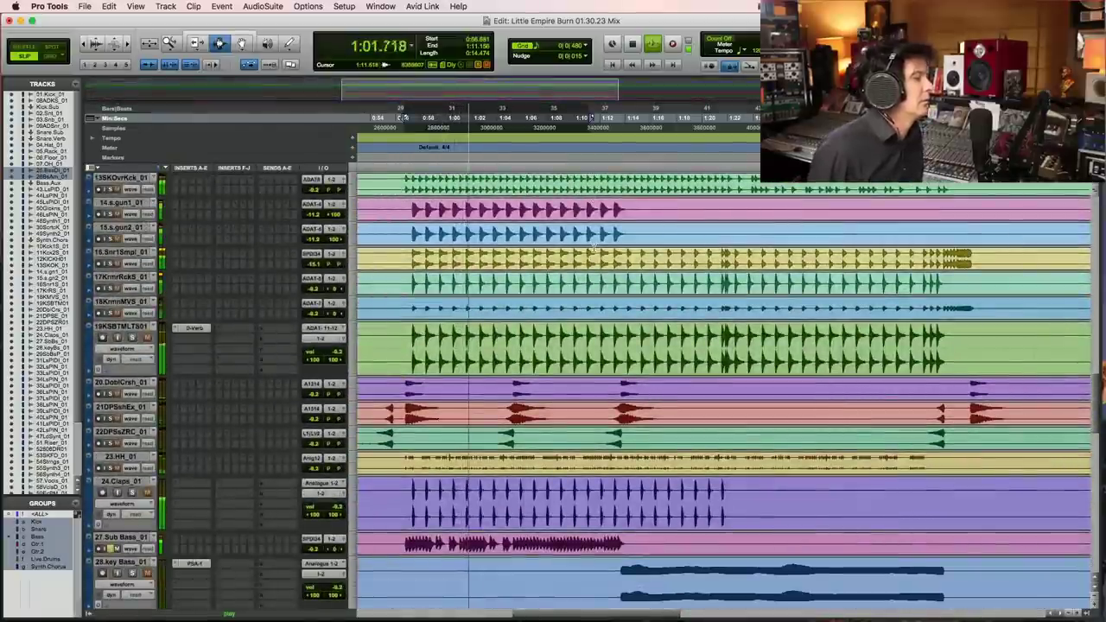
pyautogui.press('super+bracketleft')
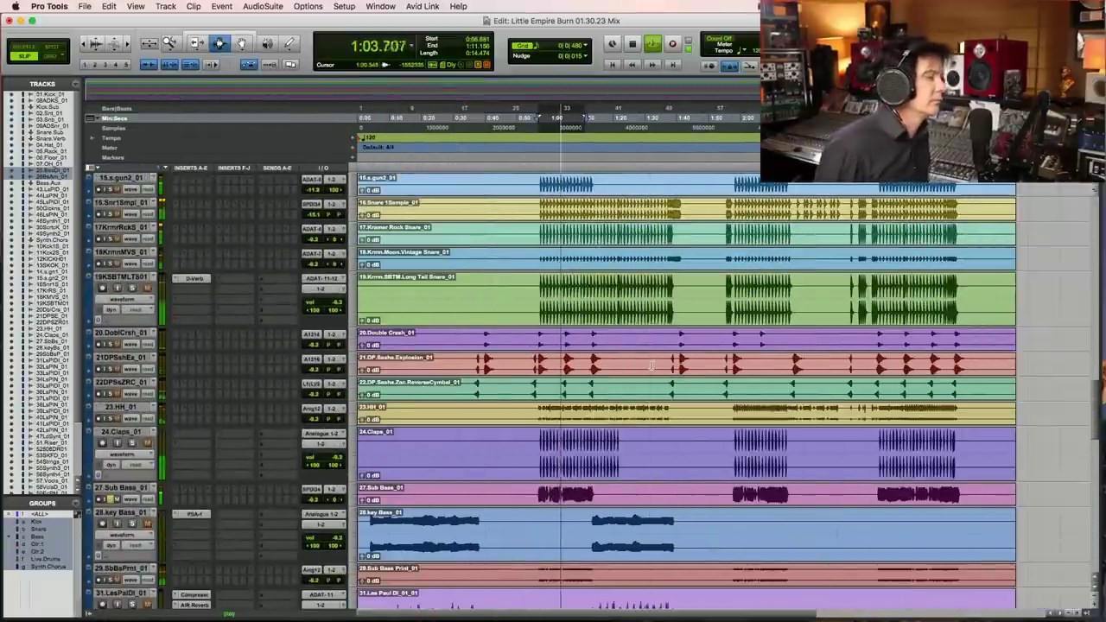
# Step: Play the song from 1:13.771 and solo 28.key Bass_01 during playback
pyautogui.press('space')
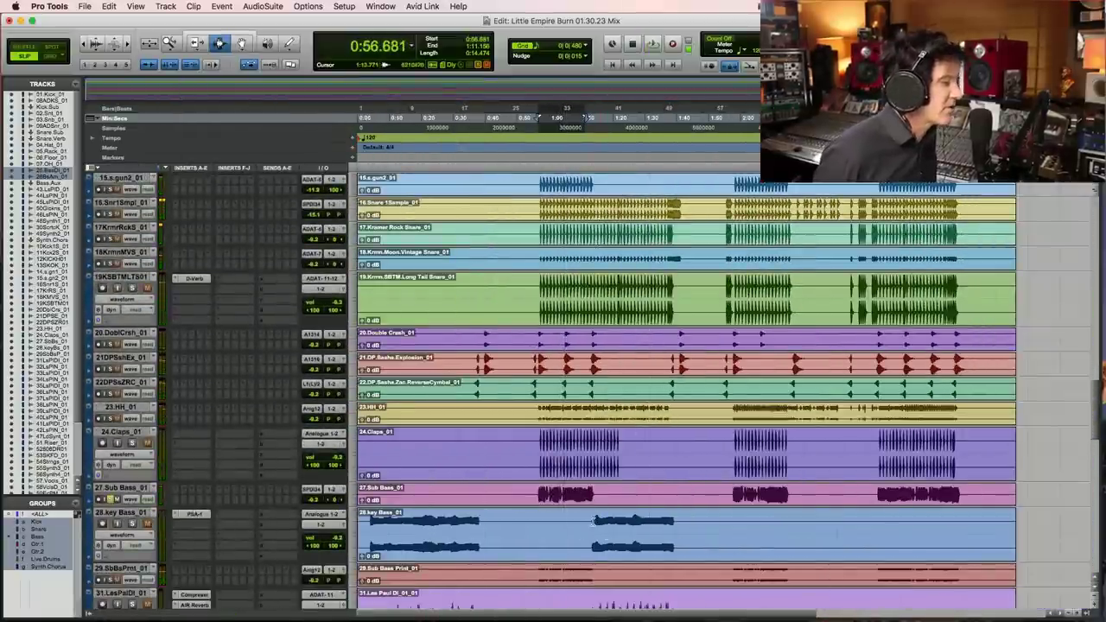
pyautogui.click(593, 521)
pyautogui.press('space')
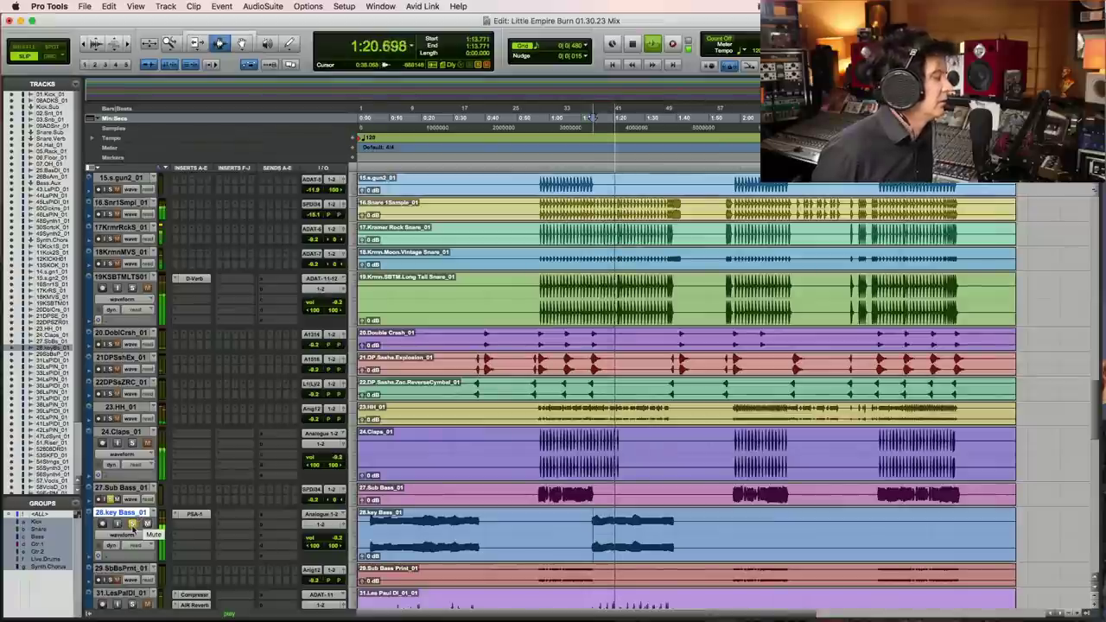
pyautogui.click(133, 524)
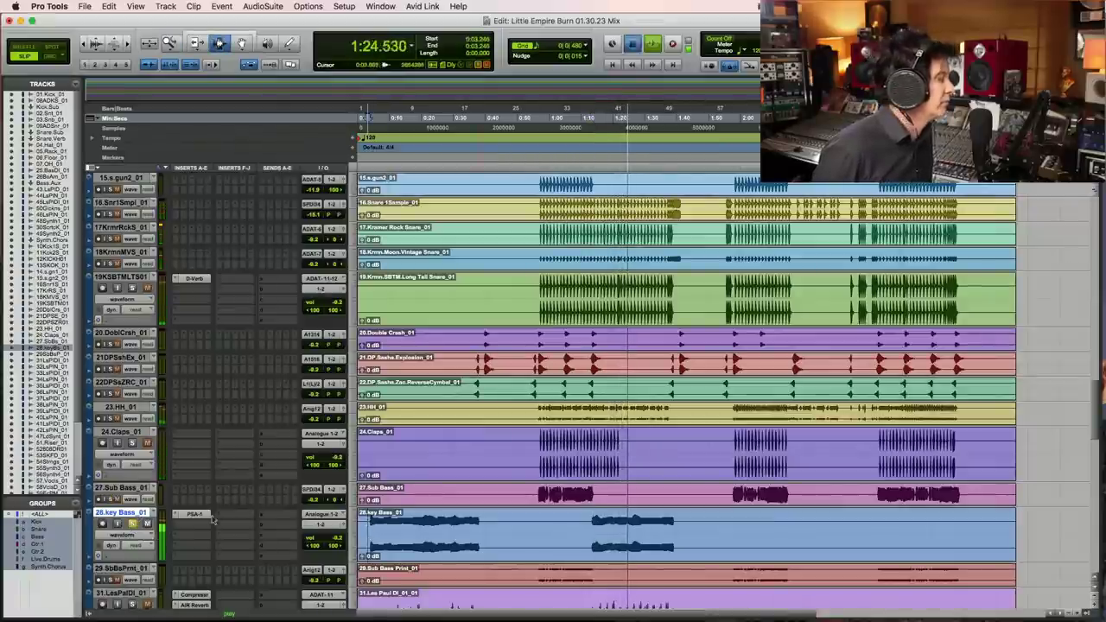
pyautogui.press('space')
# Step: Duplicate 28.key Bass_01 once with its active playlist, automation, inserts and sends, placing the copy after the selected track
pyautogui.scroll(-2, 209, 501)
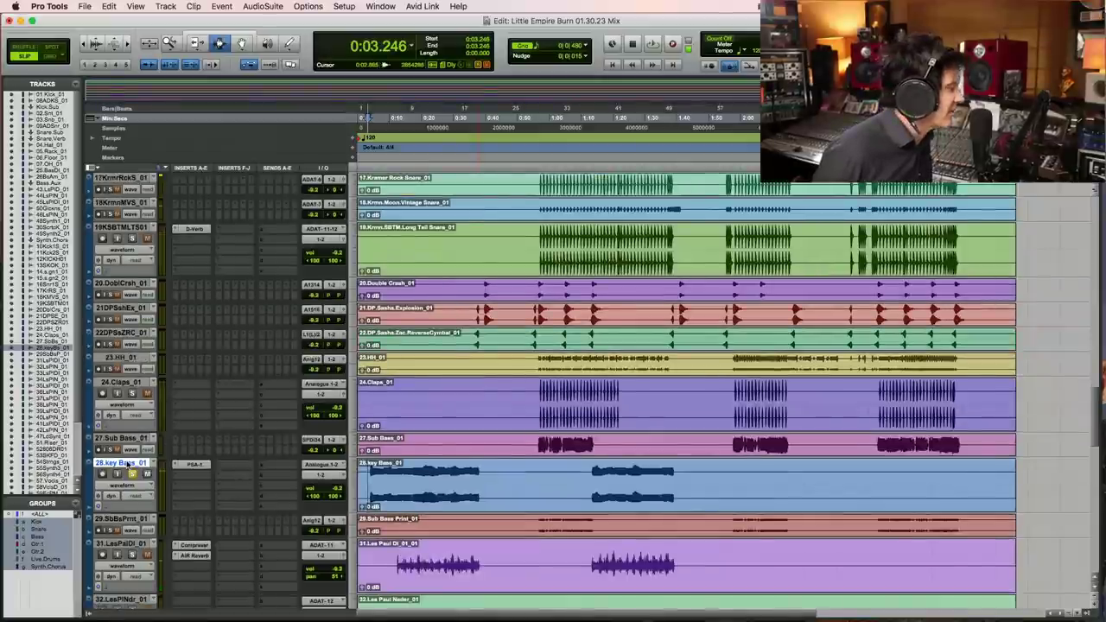
pyautogui.hotkey('alt', 'shift', 'd')
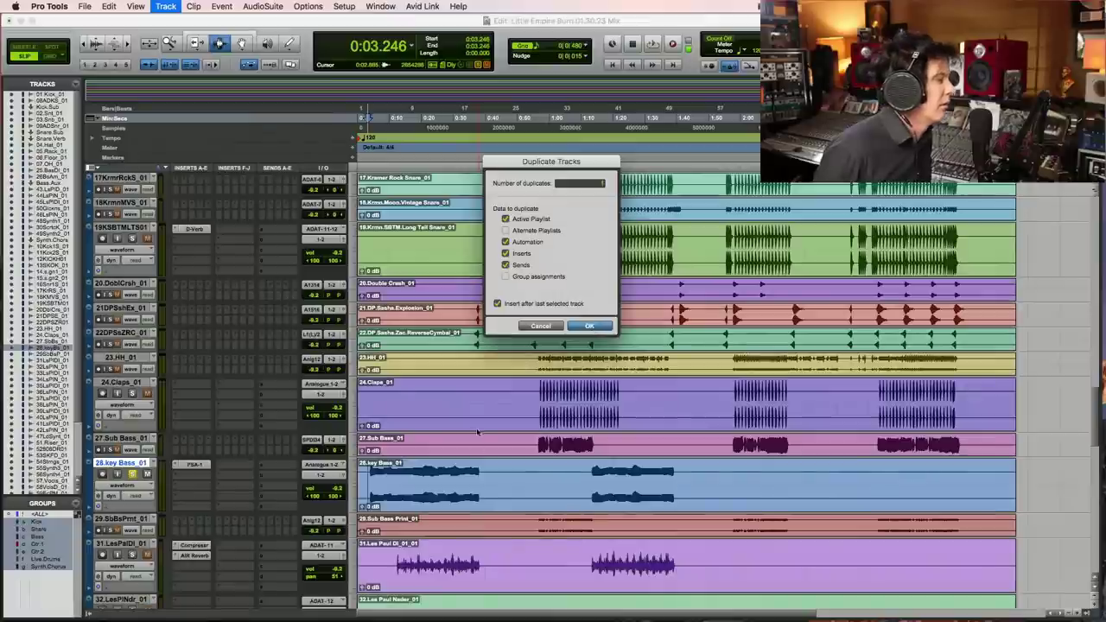
pyautogui.press('Return')
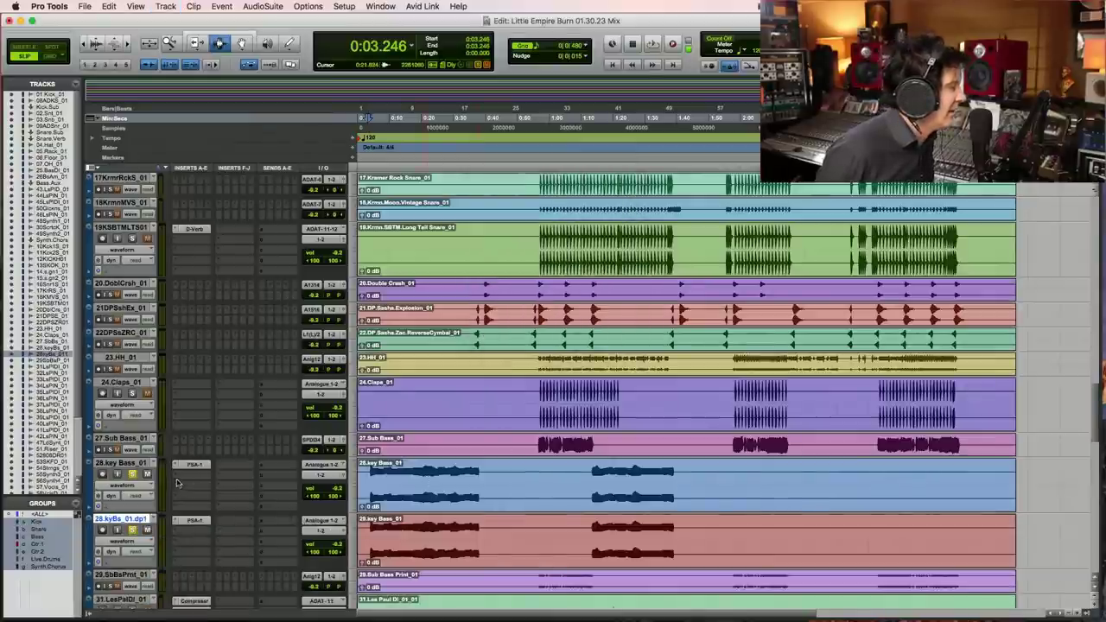
# Step: Move PSA-1 to the second insert slot of 28.key Bass_01 and add a stereo REQ 2 equalizer in the first slot
pyautogui.moveTo(183, 477); pyautogui.dragTo(182, 475)
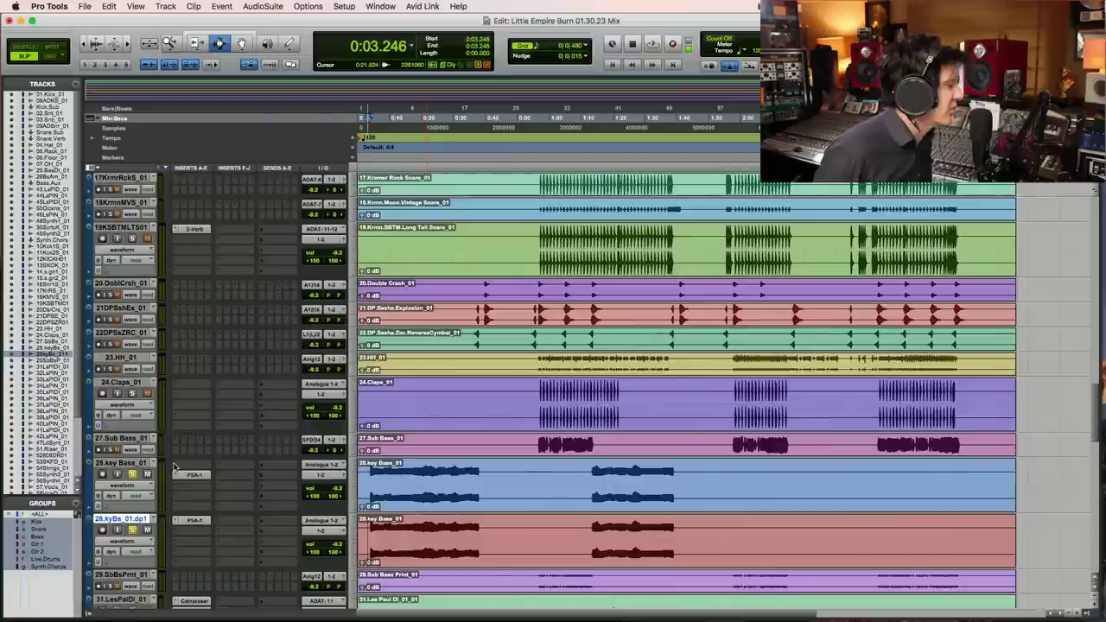
pyautogui.click(172, 467)
pyautogui.moveTo(223, 465)
pyautogui.moveTo(337, 13)
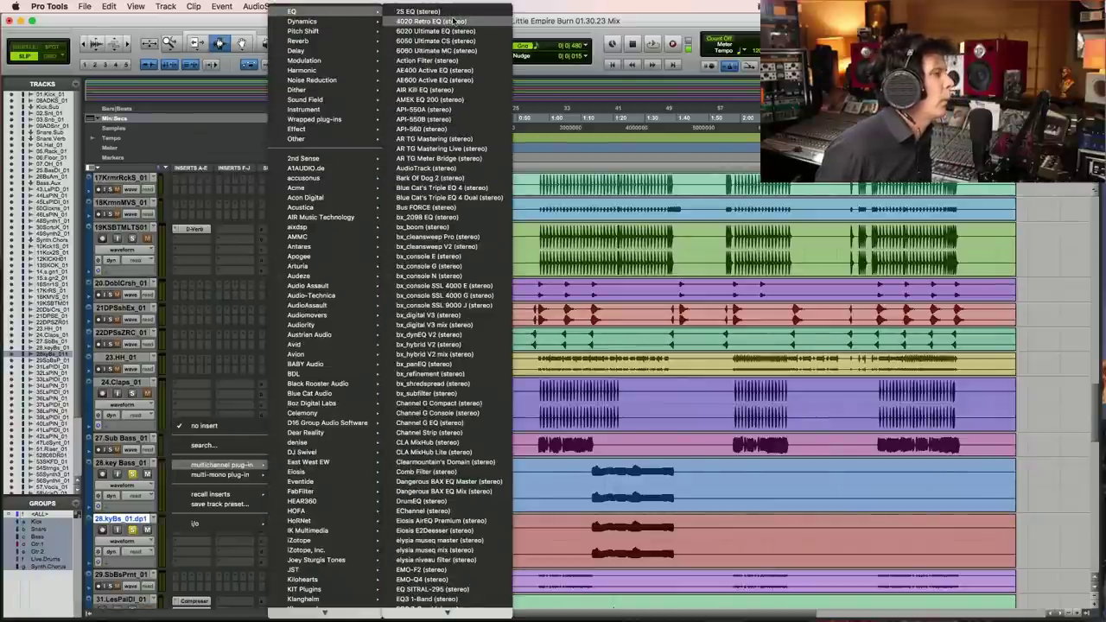
pyautogui.scroll(-10, 432, 432)
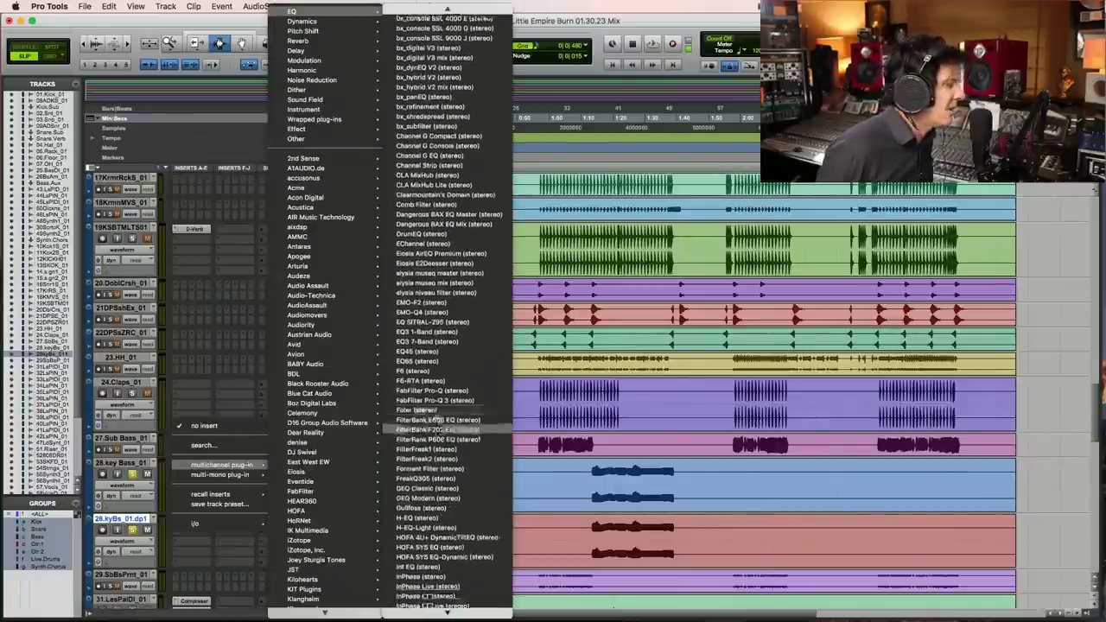
pyautogui.scroll(-20, 432, 426)
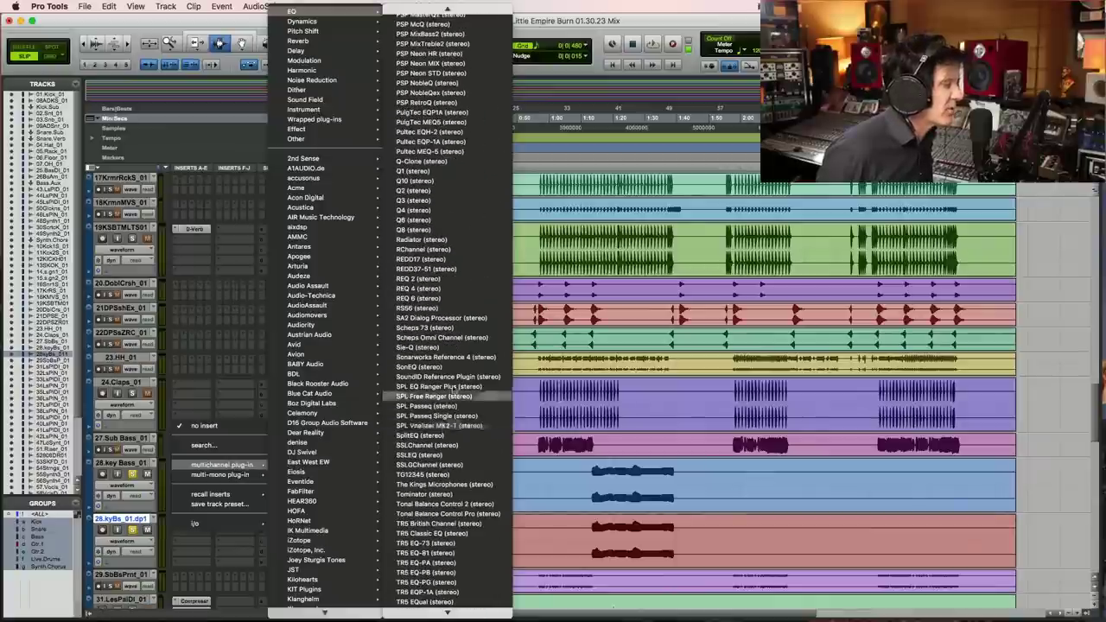
pyautogui.press('Escape')
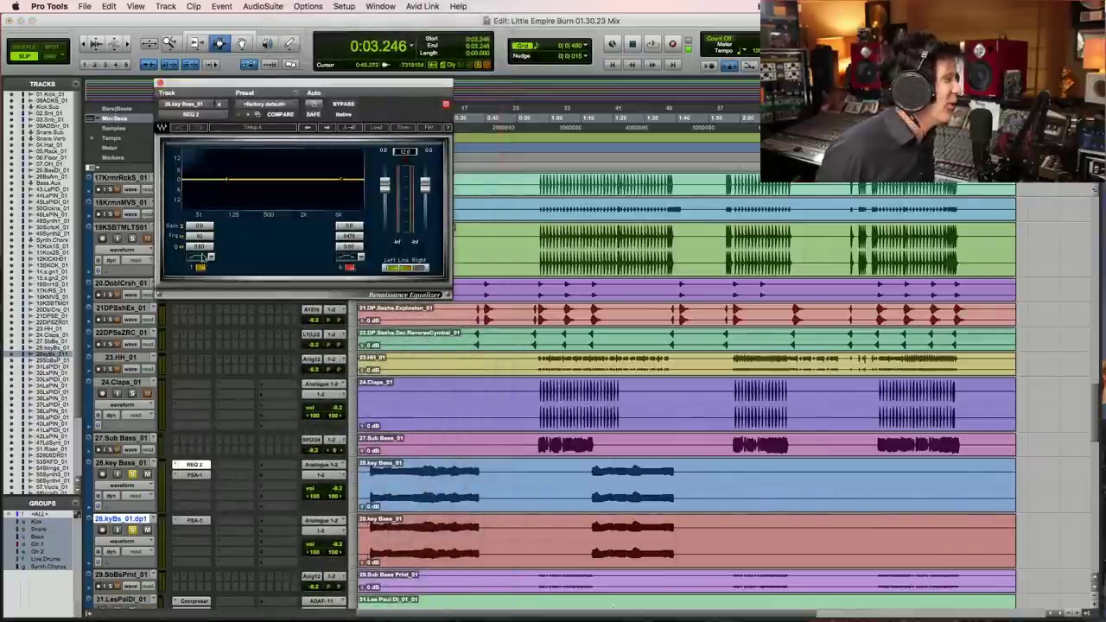
# Step: Set the low band of REQ 2 on 28.key Bass_01 to a high-pass filter at about 219 Hz while playing from 0:03.246
pyautogui.click(202, 257)
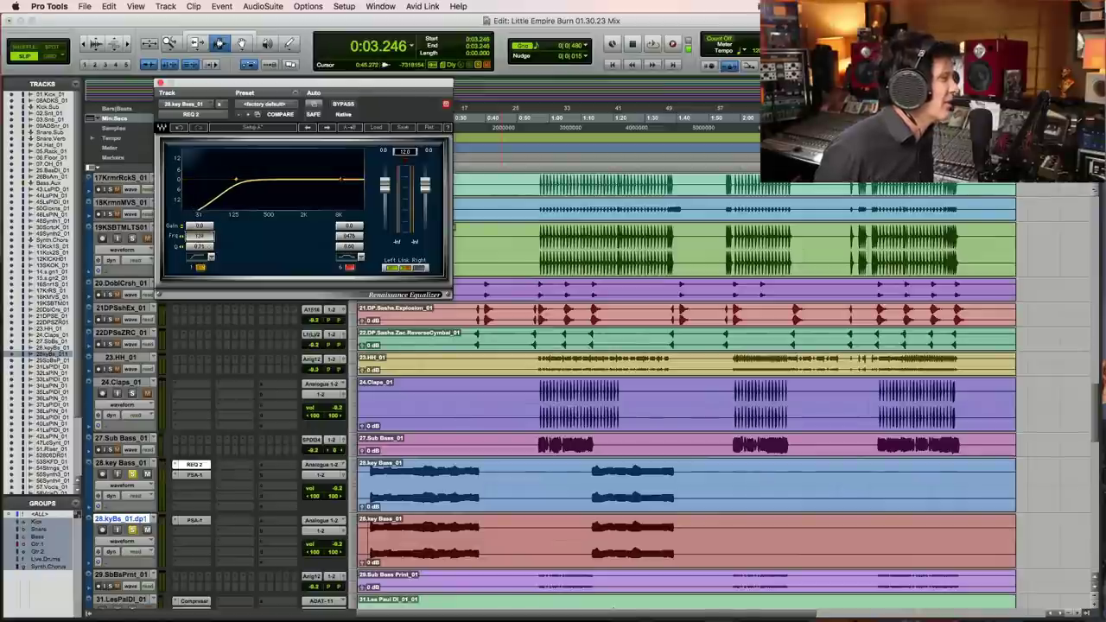
pyautogui.moveTo(236, 179); pyautogui.dragTo(241, 178)
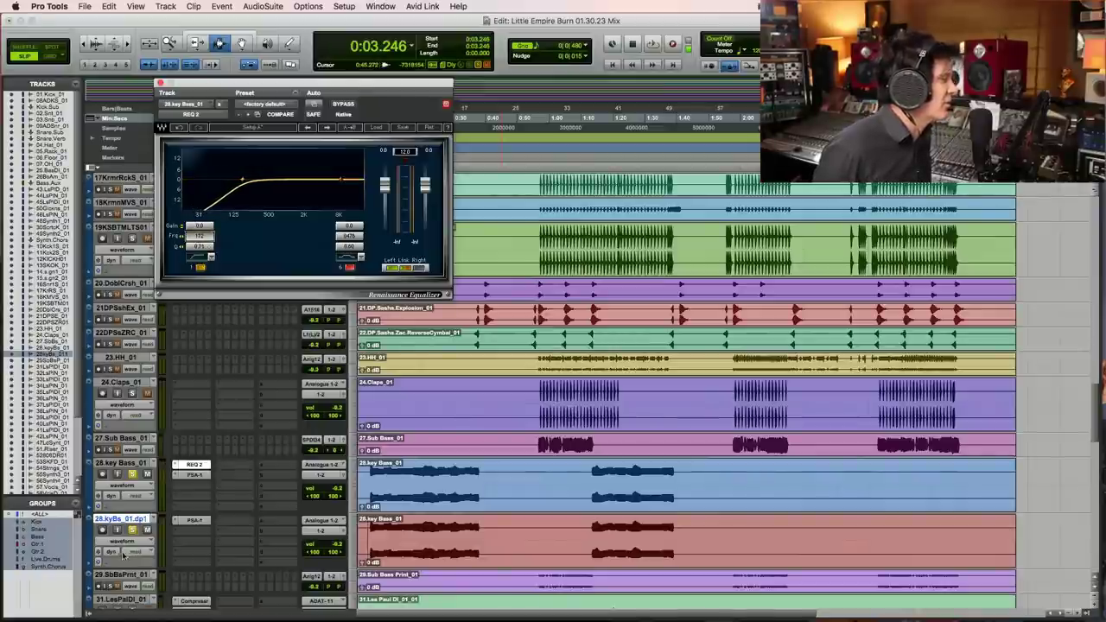
pyautogui.press('space')
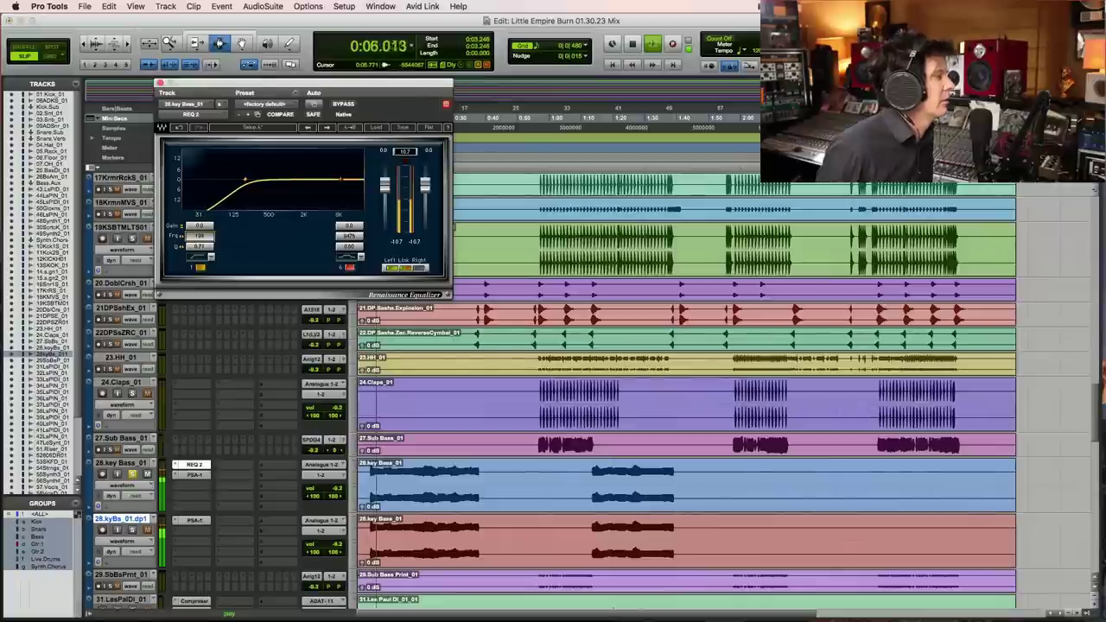
pyautogui.moveTo(245, 179); pyautogui.dragTo(248, 179)
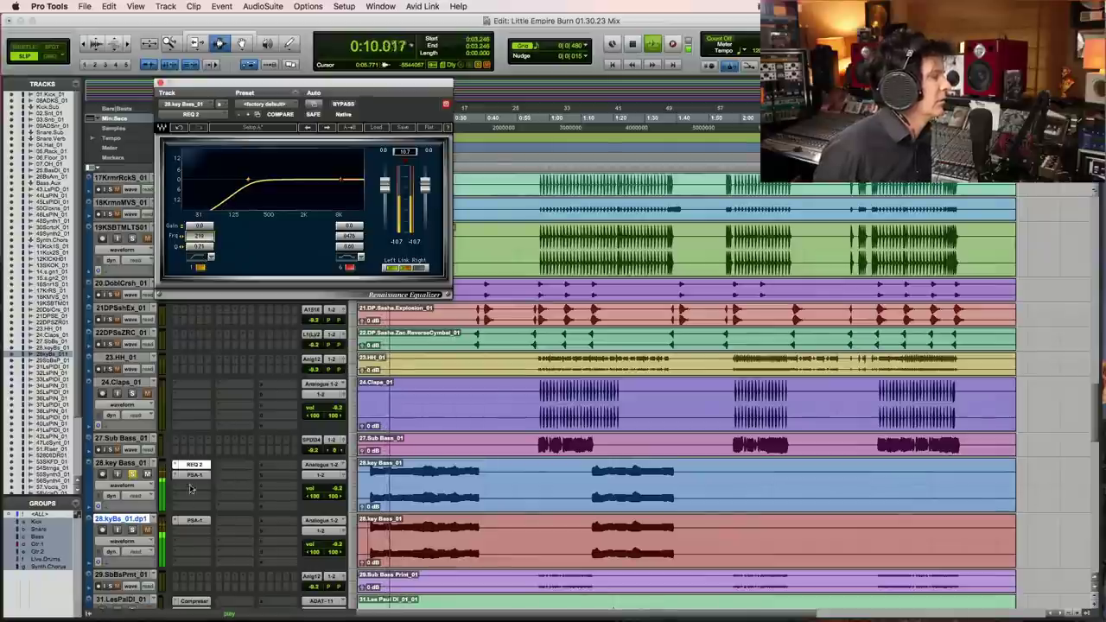
pyautogui.press('space')
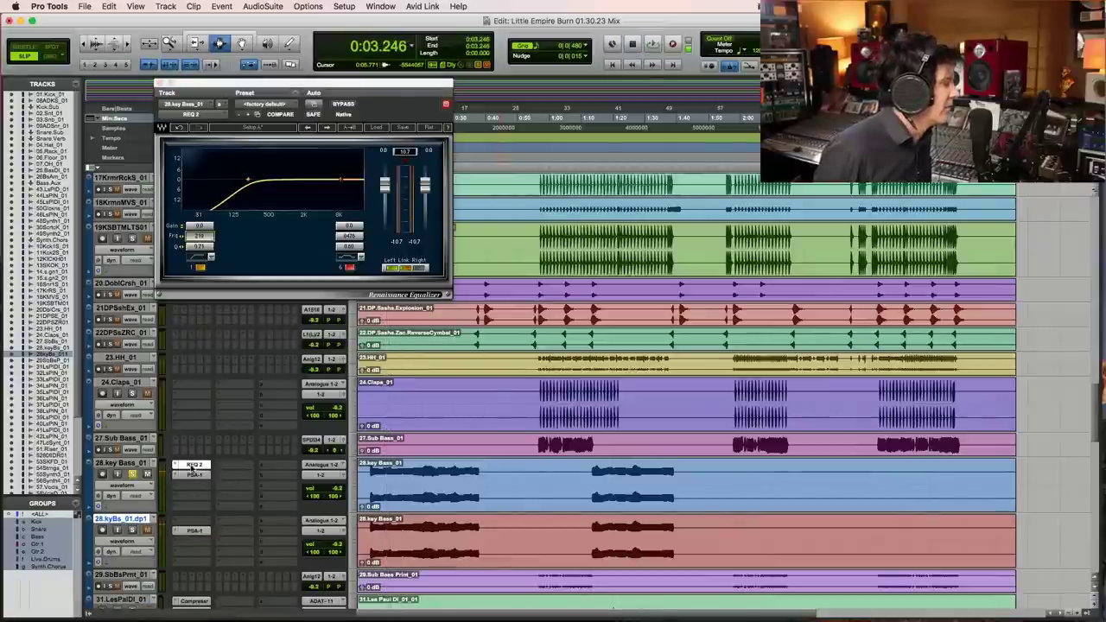
# Step: Copy REQ 2 from 28.key Bass_01 into the insert slot before PSA-1 on 28.kyBs_01.dp1 and open the copy
pyautogui.moveTo(186, 519); pyautogui.dragTo(188, 520)
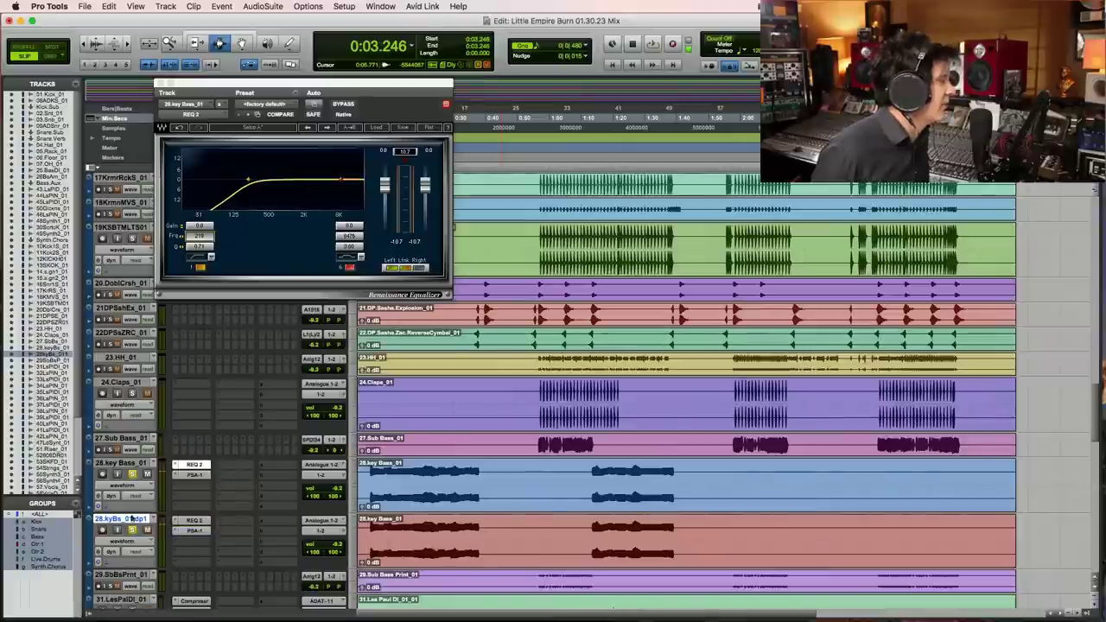
pyautogui.click(197, 521)
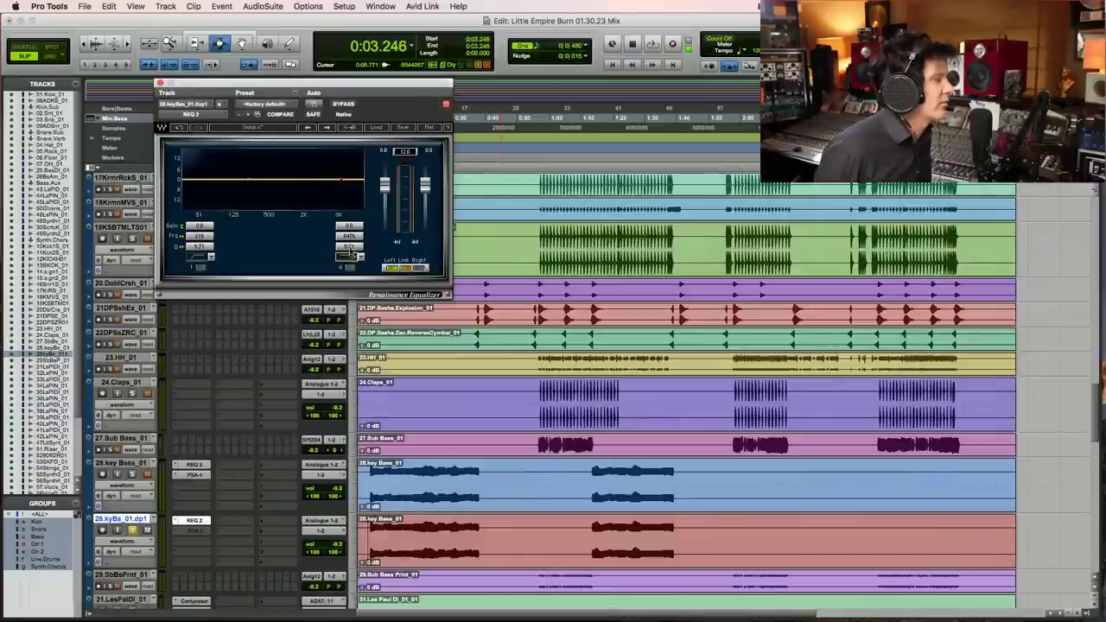
# Step: Make the duplicate's REQ 2 a low-pass filter at about 180 Hz with its high-pass band off, auditioning the soloed duplicate from 0:03.246
pyautogui.moveTo(349, 236); pyautogui.dragTo(357, 259)
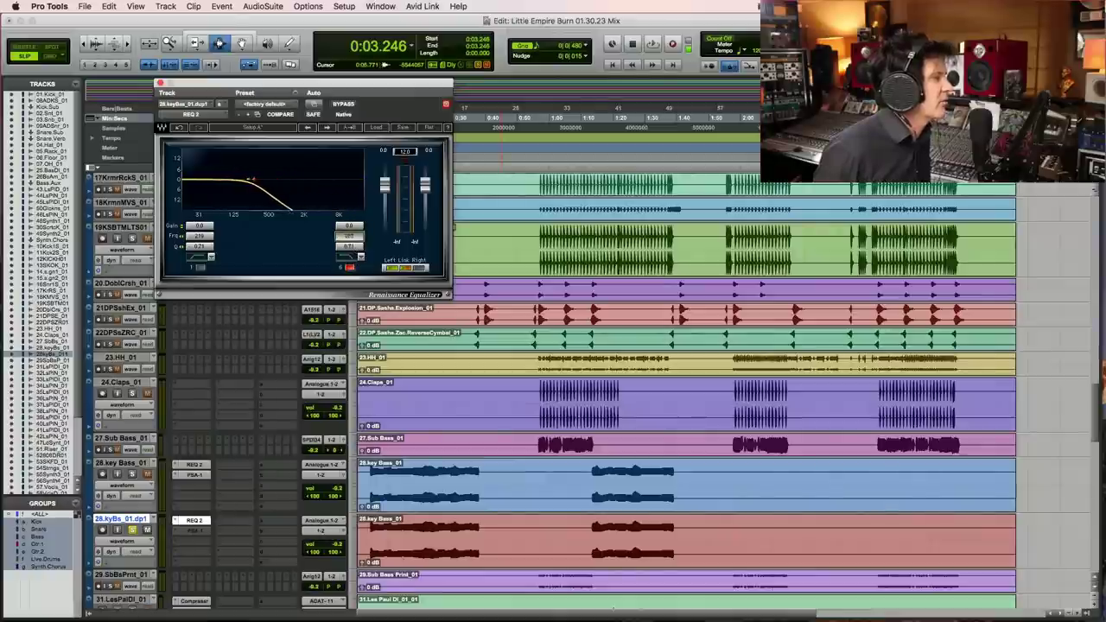
pyautogui.press('space')
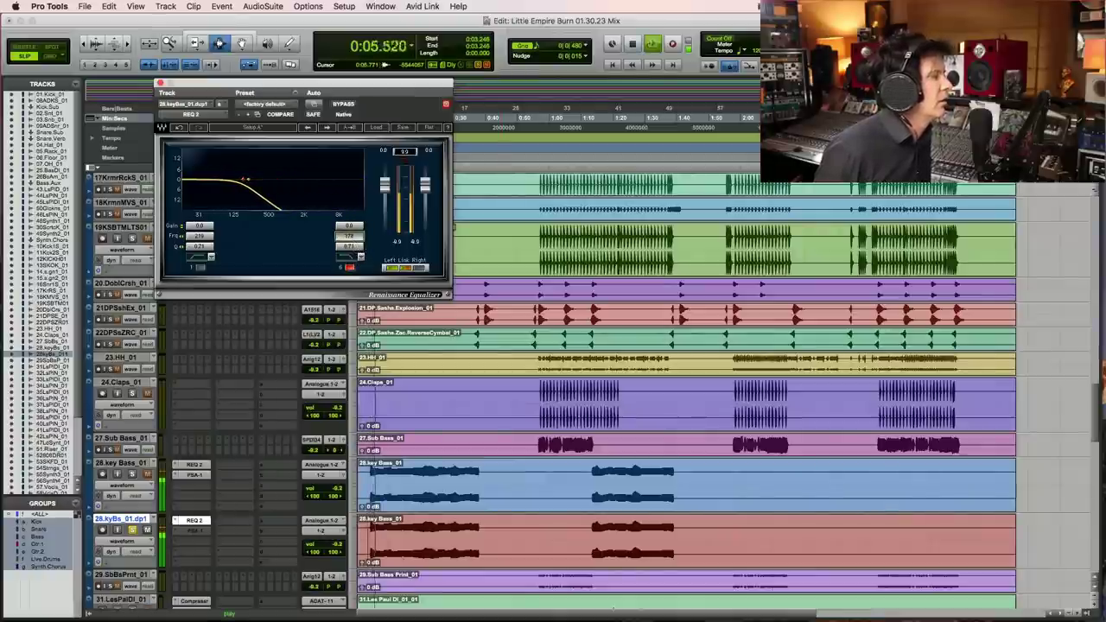
pyautogui.moveTo(348, 235); pyautogui.dragTo(348, 242)
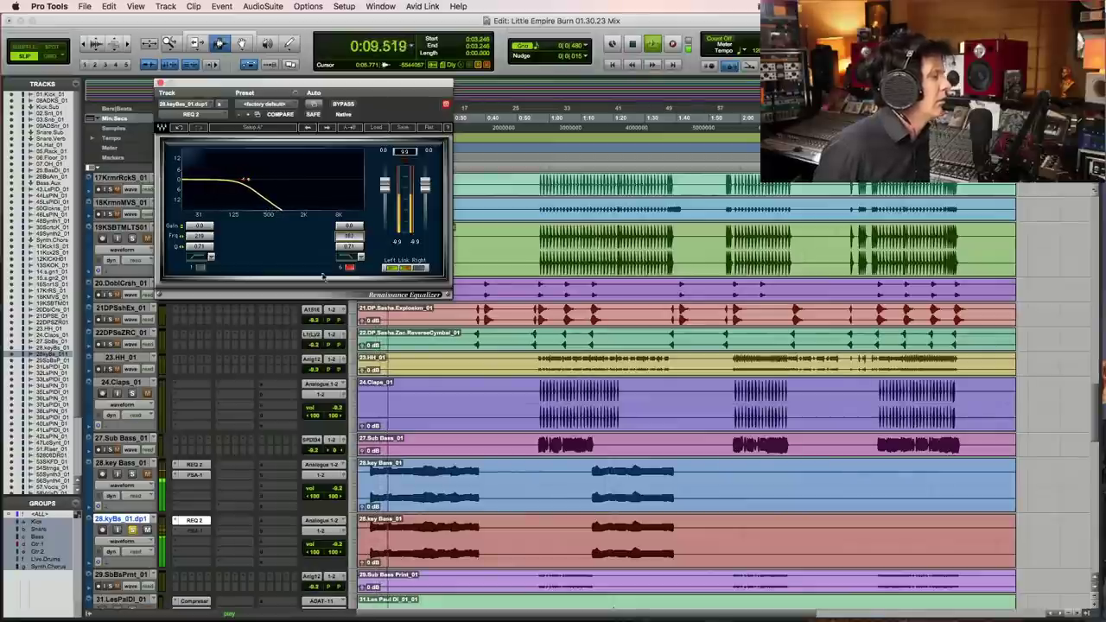
pyautogui.press('space')
# Step: Copy the low-pass REQ 2 into the second insert slot of 28.kyBs_01.dp1, replacing PSA-1, and play the result from 0:03.246
pyautogui.click(197, 522)
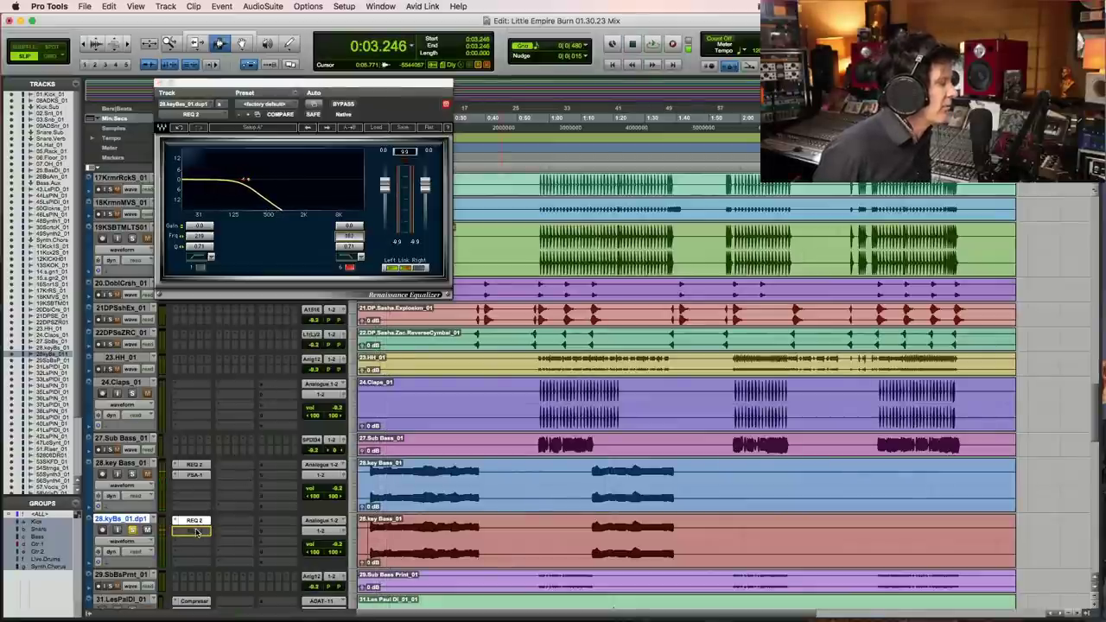
pyautogui.click(198, 530)
pyautogui.press('space')
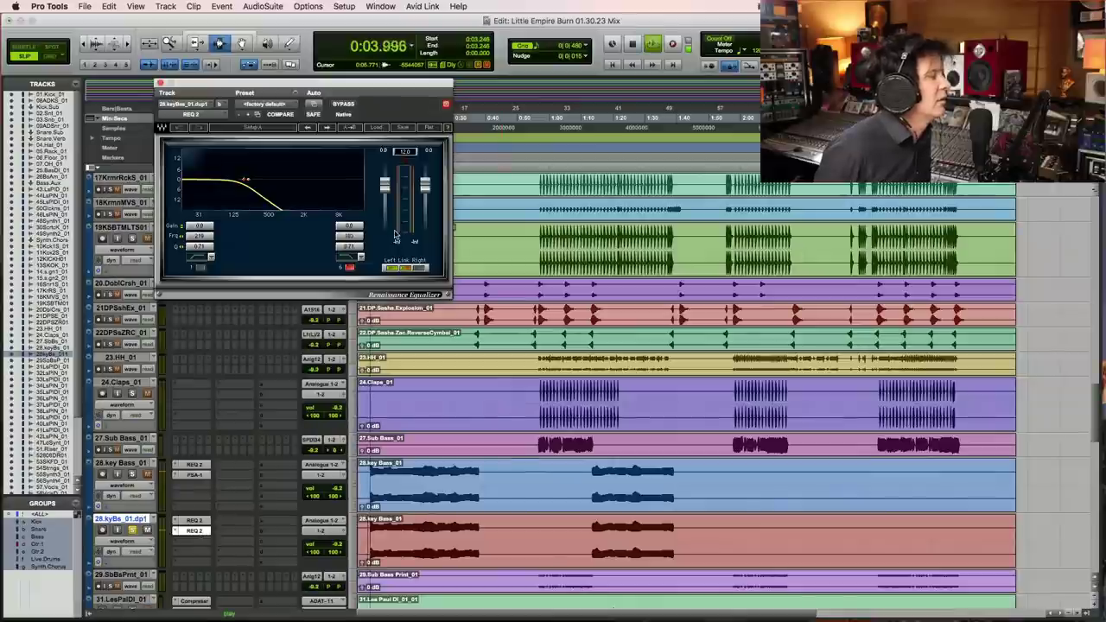
pyautogui.press('space')
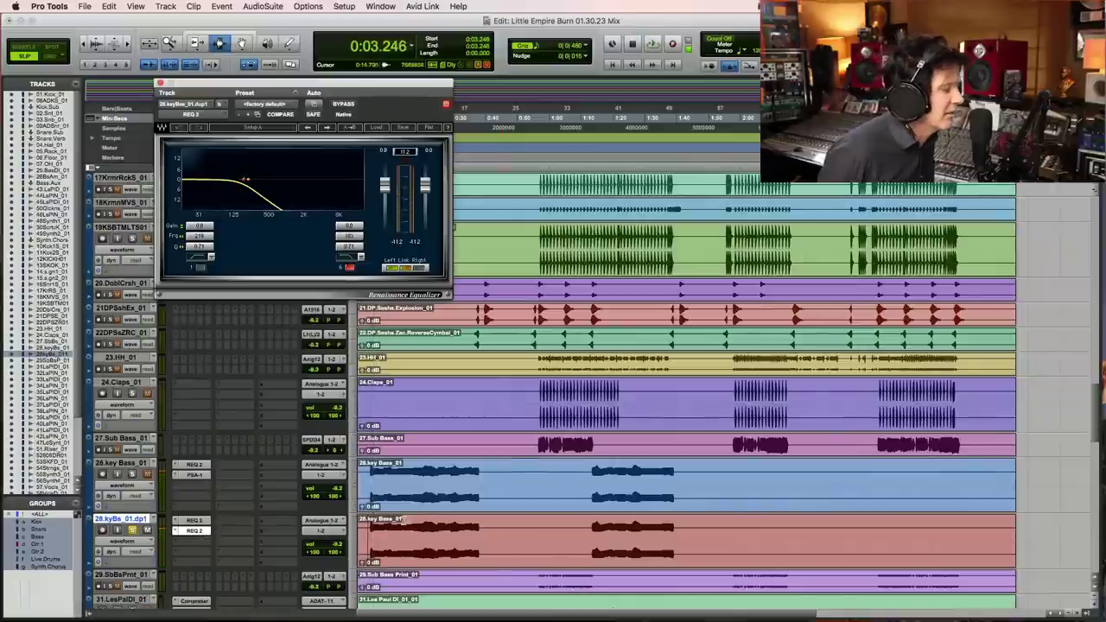
# Step: Play the two key bass tracks from about 0:04 and solo 28.key Bass_01 alongside its duplicate
pyautogui.press('space')
pyautogui.press('super+bracketright')
pyautogui.press('super+bracketright')
pyautogui.click(418, 551)
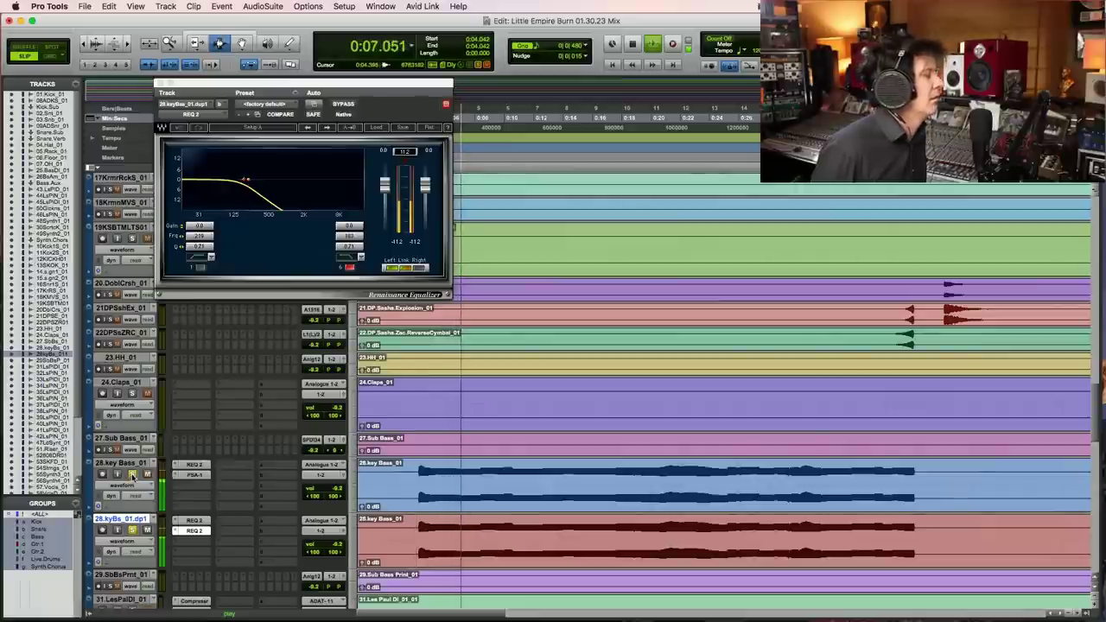
pyautogui.click(132, 475)
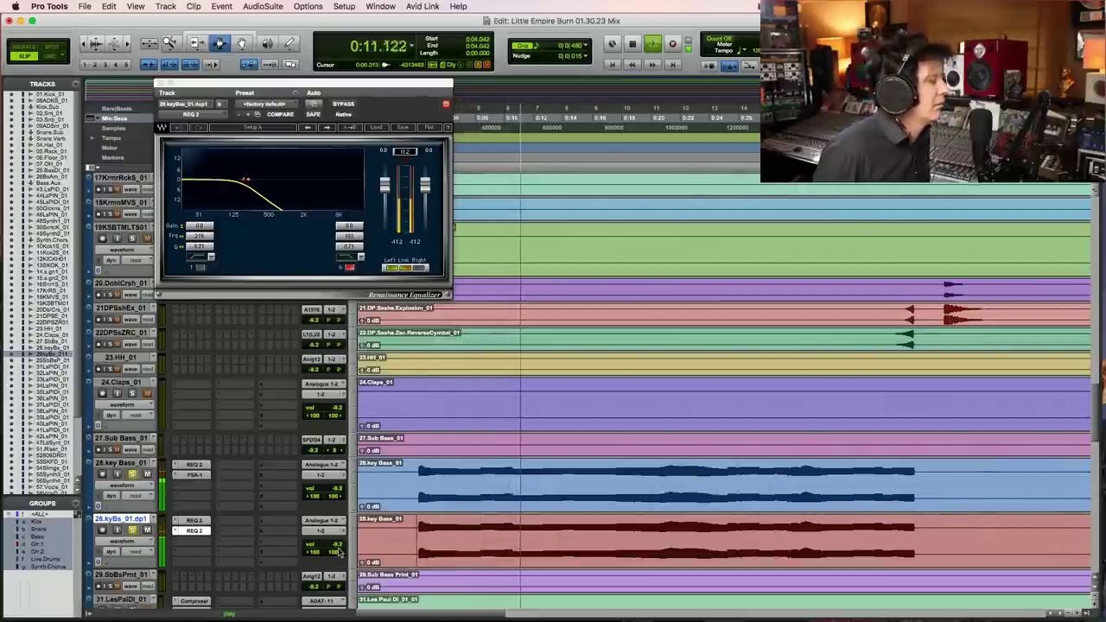
# Step: Raise the duplicate key bass track's volume to -0.6 dB, checking the blend in playback from the start of the clip
pyautogui.press('space')
pyautogui.click(336, 546)
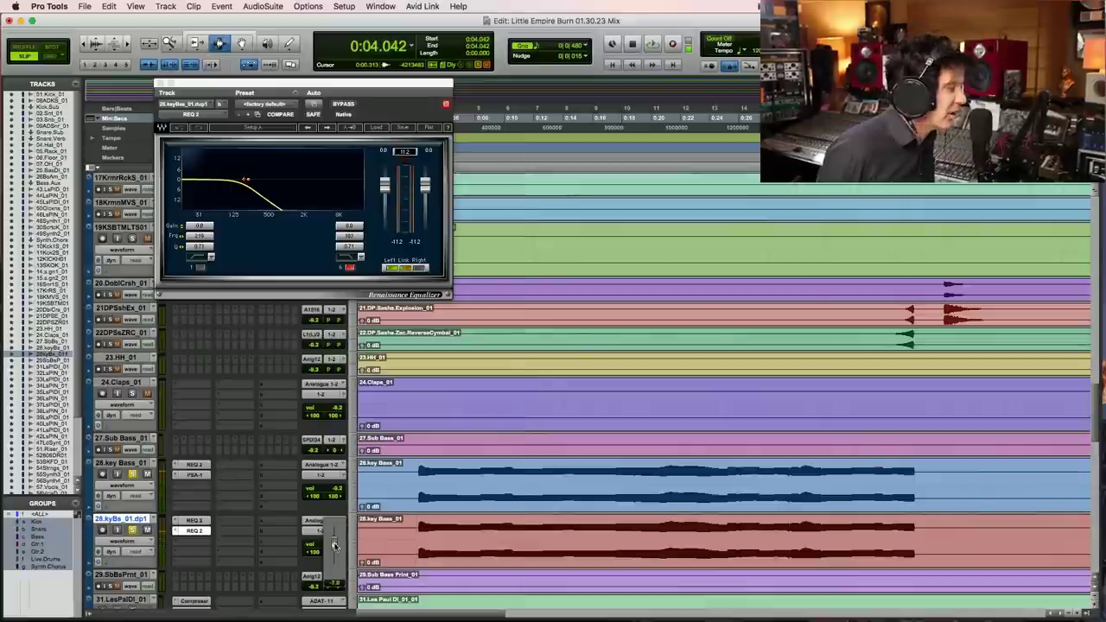
pyautogui.press('space')
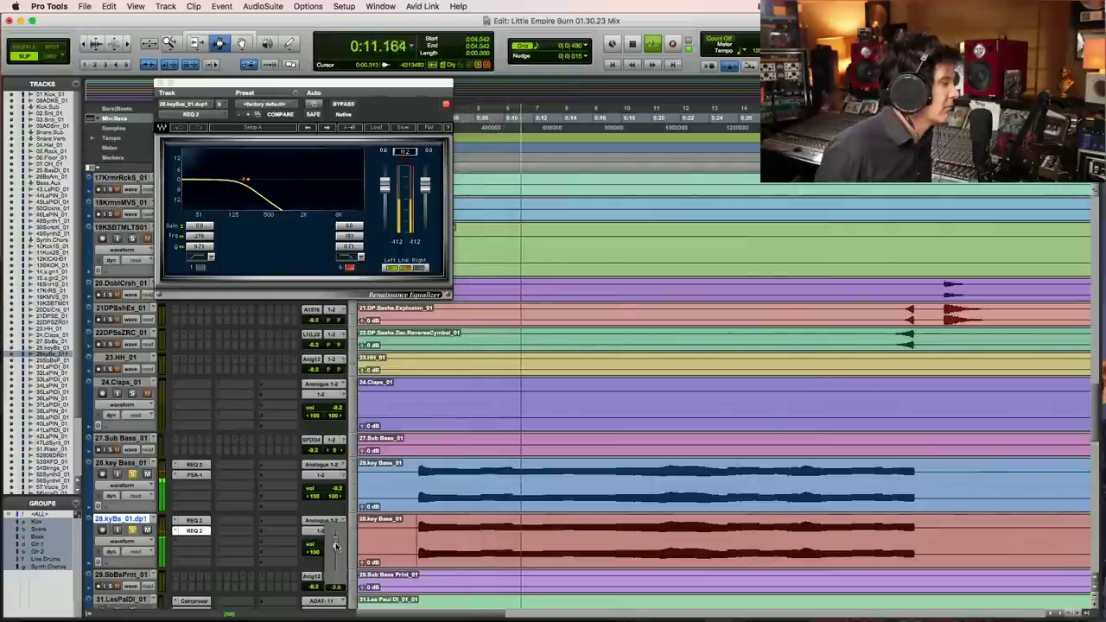
pyautogui.press('space')
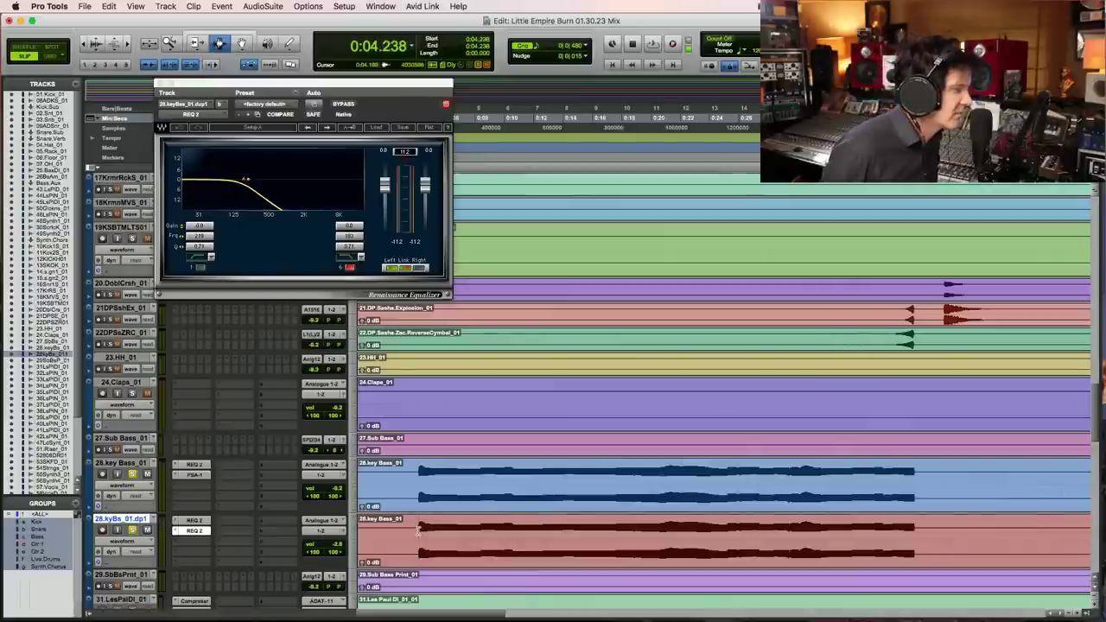
pyautogui.tripleClick(418, 529)
pyautogui.click(419, 534)
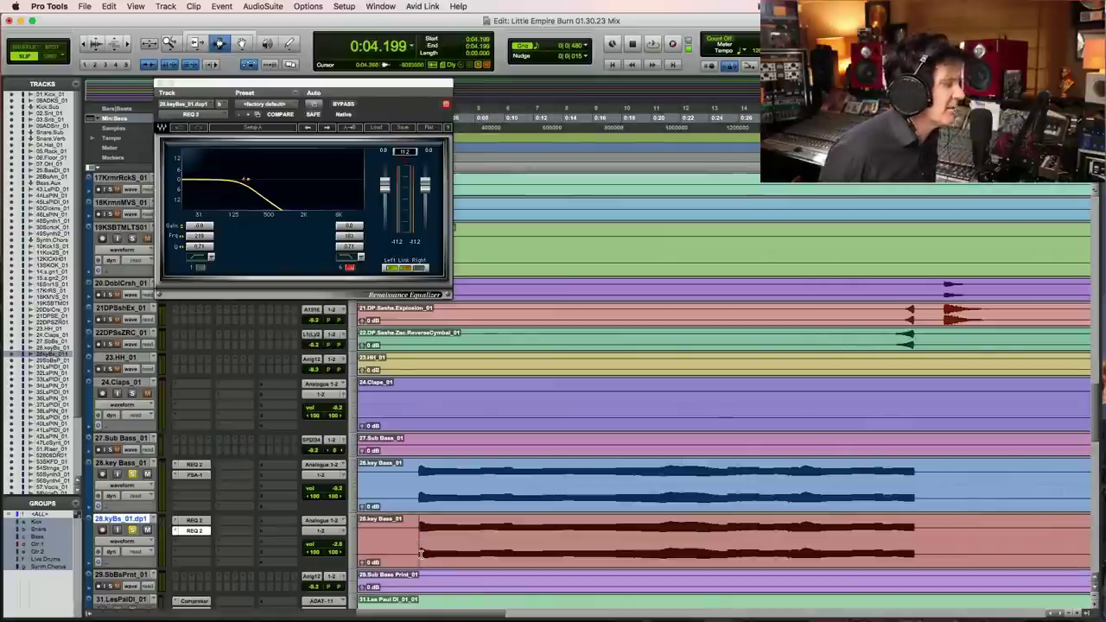
pyautogui.press('space')
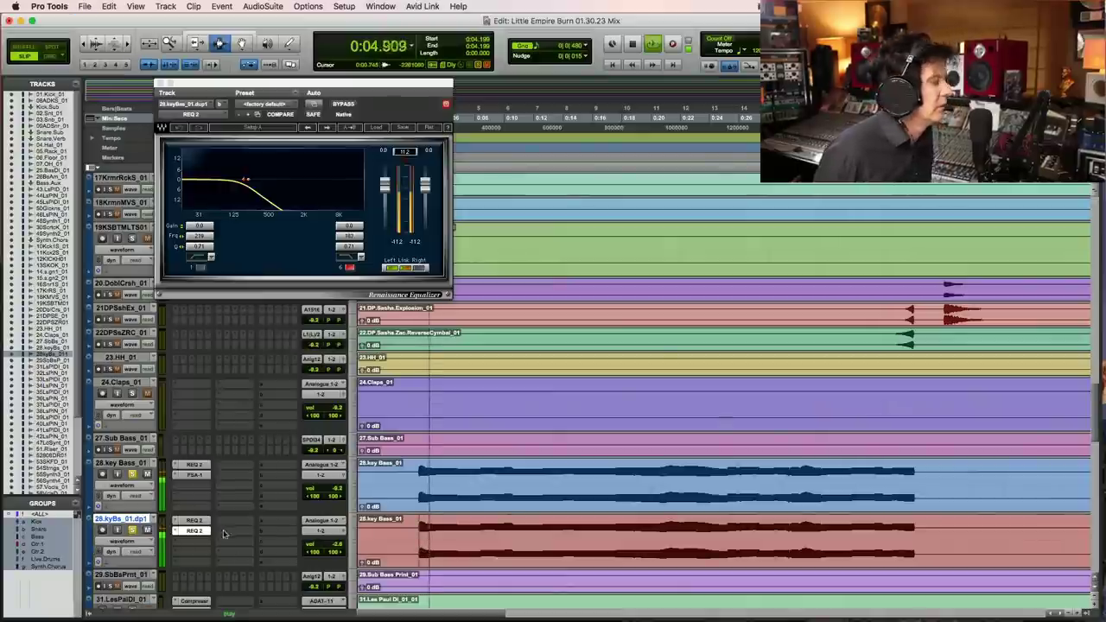
pyautogui.press('space')
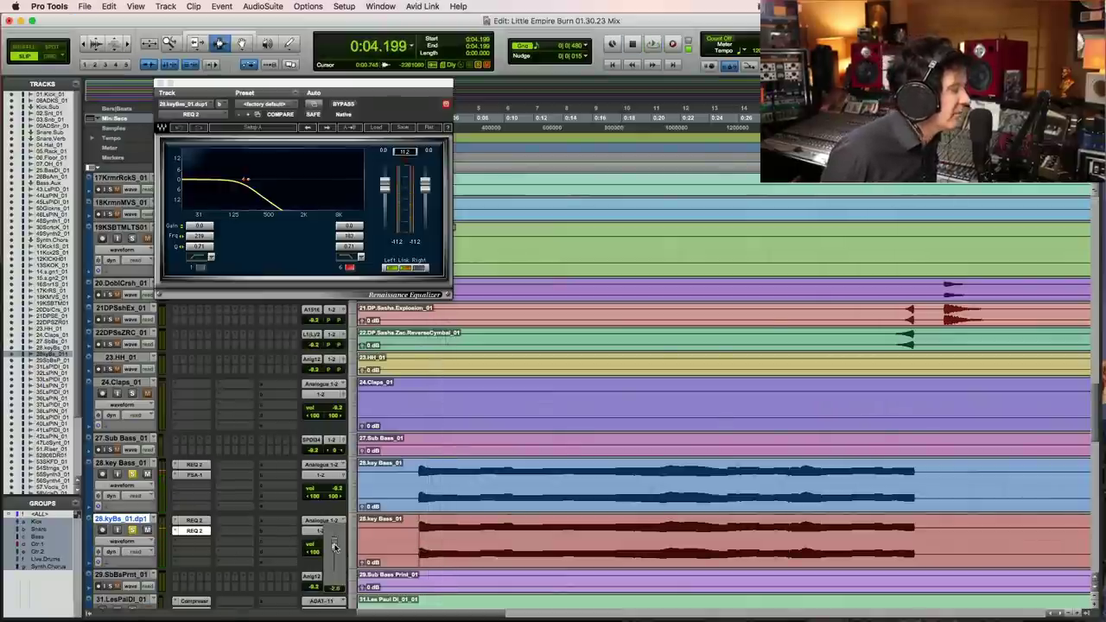
pyautogui.press('space')
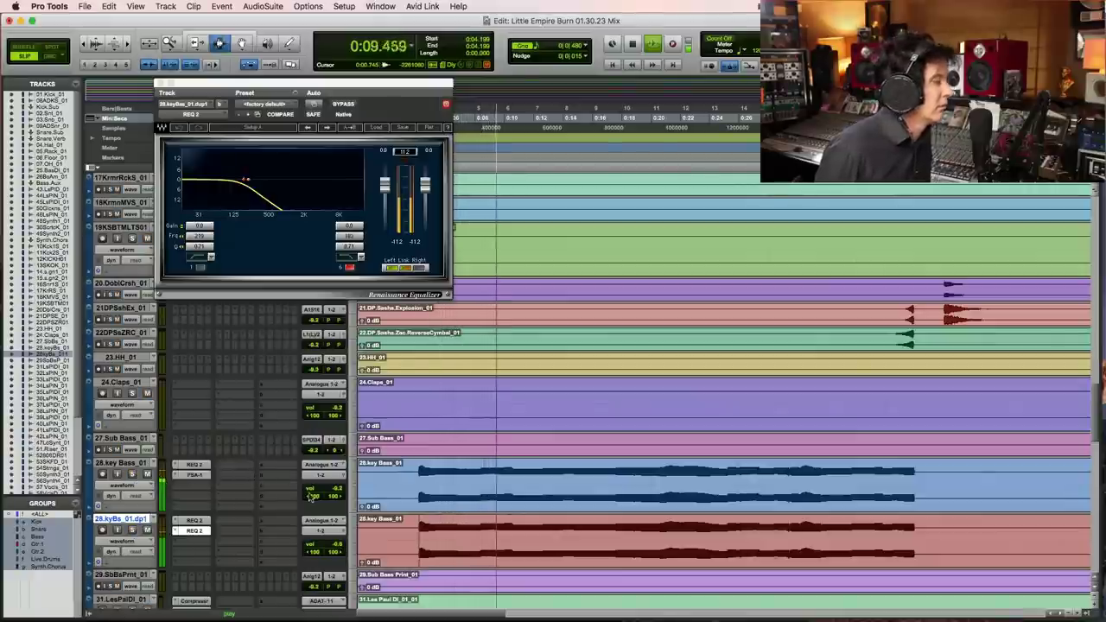
# Step: Group the two key bass tracks as Key.Bass and lower their linked volumes to -11.1 dB and -2.5 dB
pyautogui.keyDown('shift'); pyautogui.click(272, 474); pyautogui.keyUp('shift')
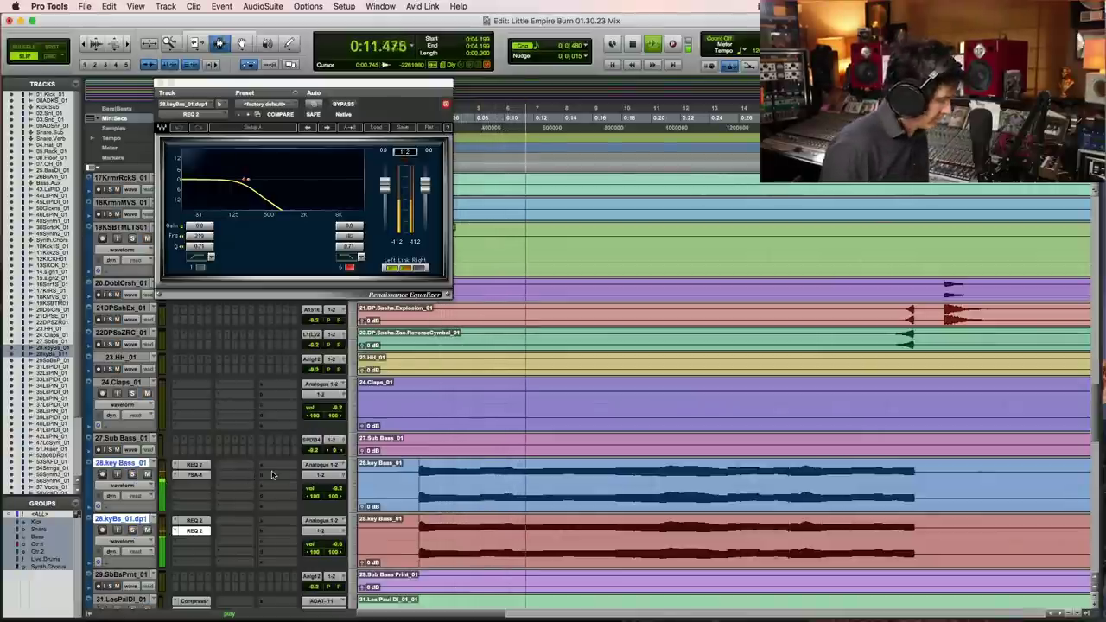
pyautogui.press('super+g')
pyautogui.write('Key Bass')
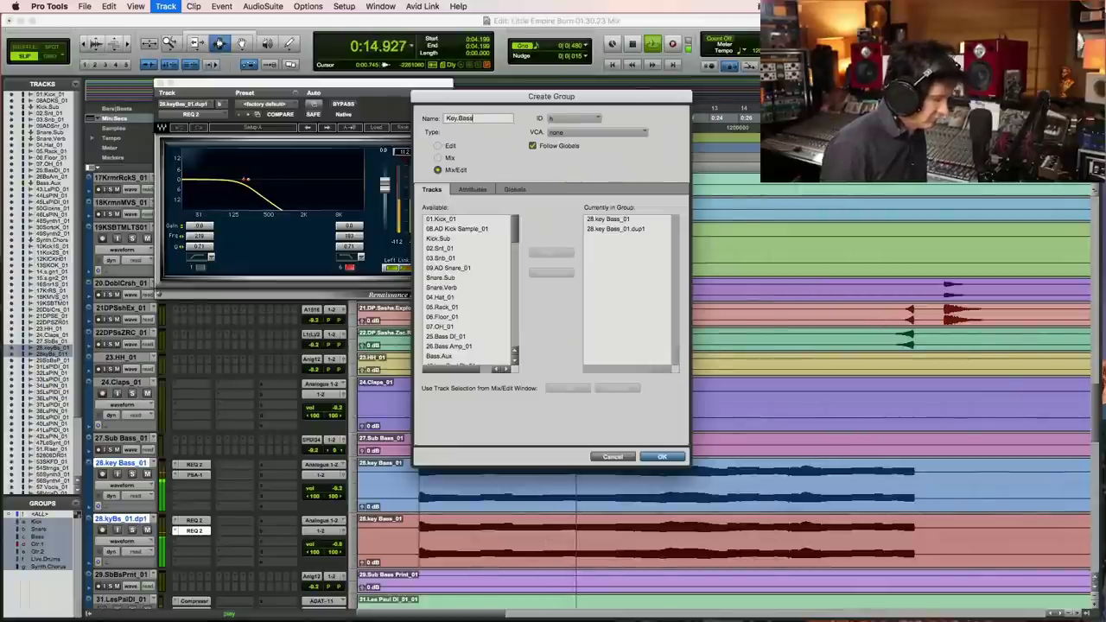
pyautogui.press('Return')
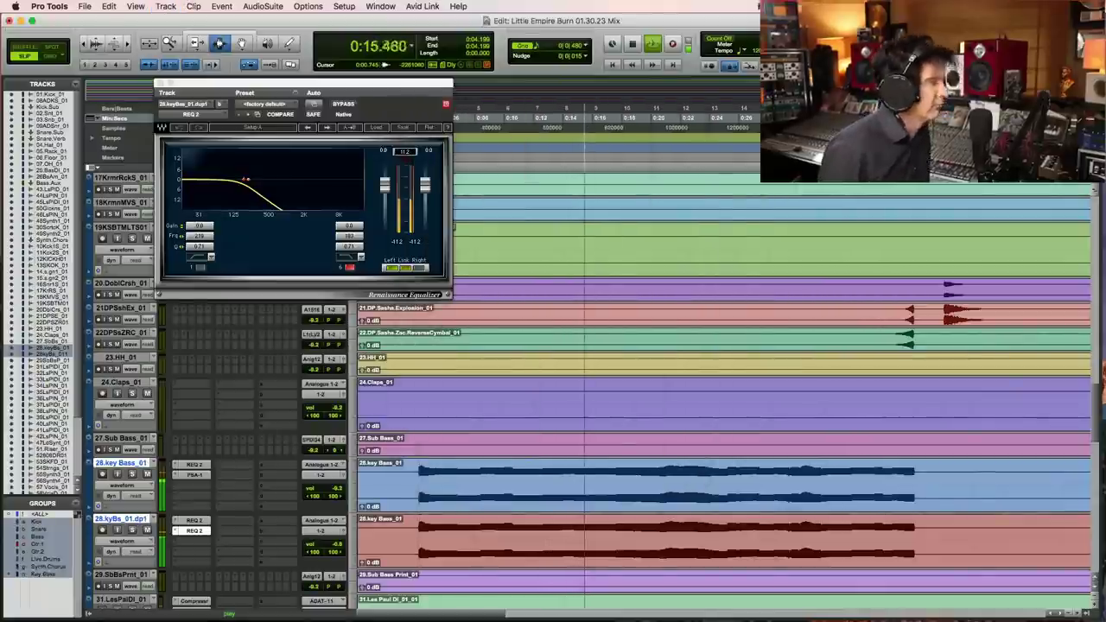
pyautogui.moveTo(331, 490); pyautogui.dragTo(331, 494)
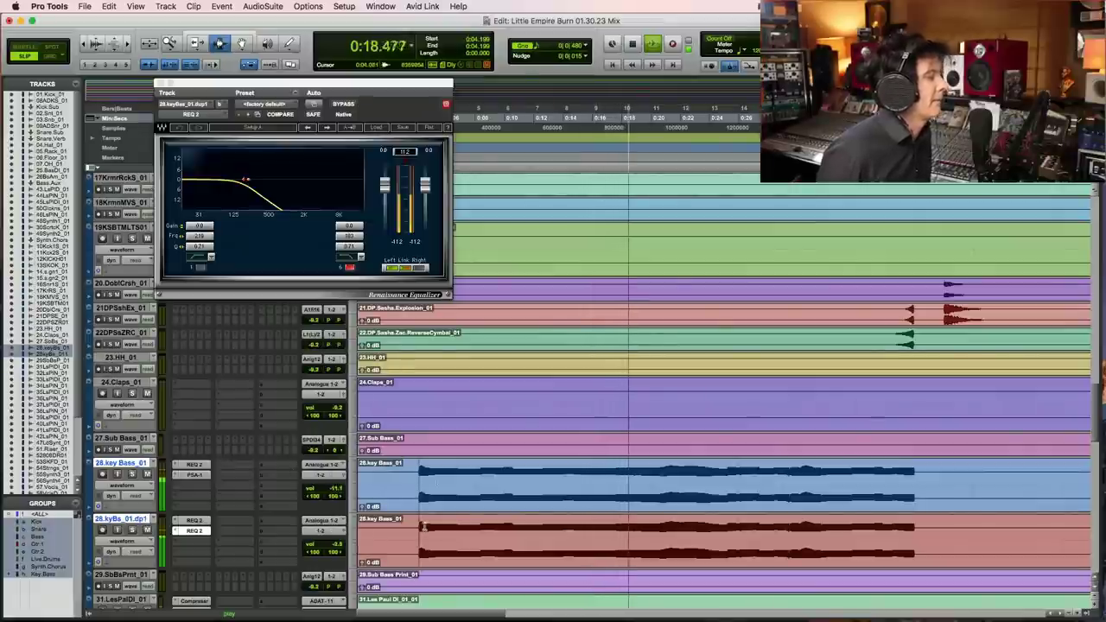
# Step: Listen to the section where the 27.Sub Bass_01 part enters, playing from 0:56.753
pyautogui.scroll(-5, 449, 461)
pyautogui.click(438, 459)
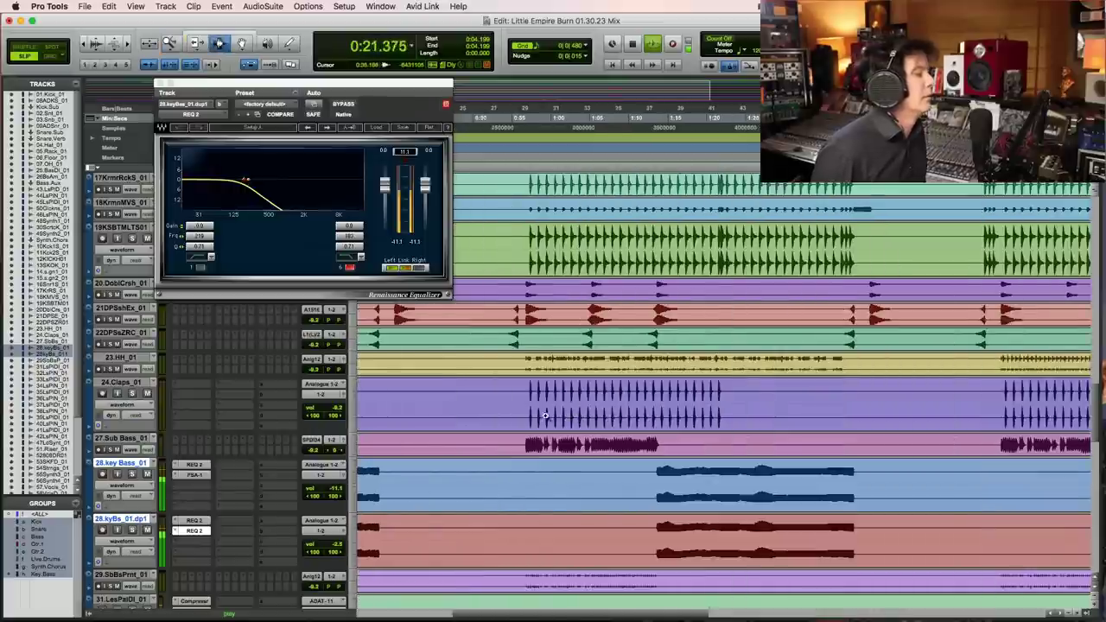
pyautogui.click(524, 445)
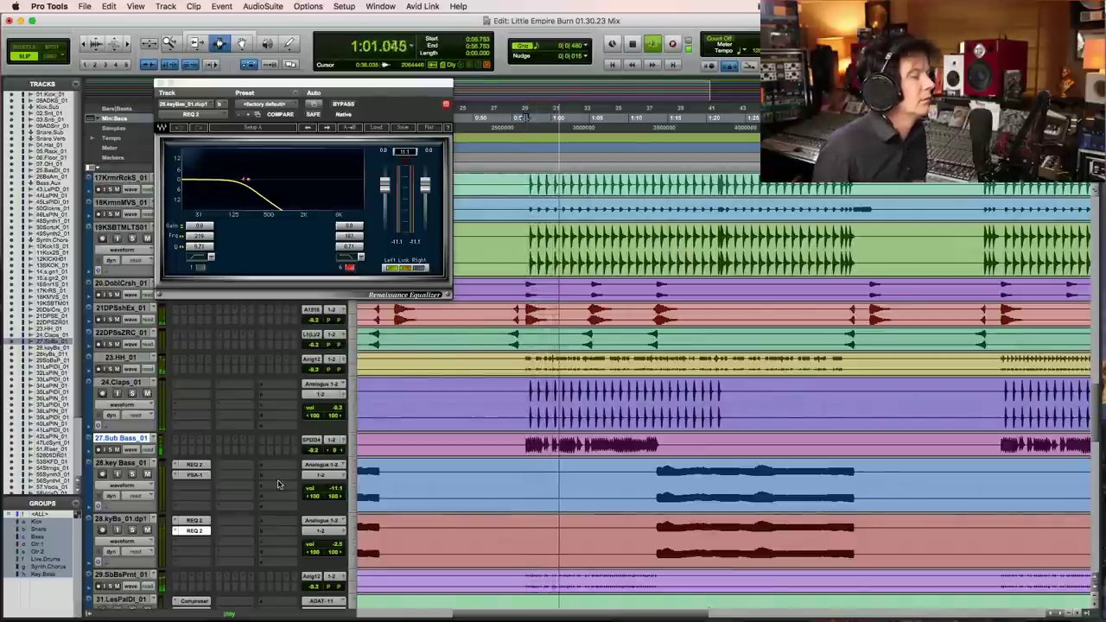
pyautogui.press('space')
# Step: Separate the sub bass phrase from 0:56.646 to 1:13.957 into its own clip, and duplicate the 27.Sub Bass_01 track once
pyautogui.press('F5')
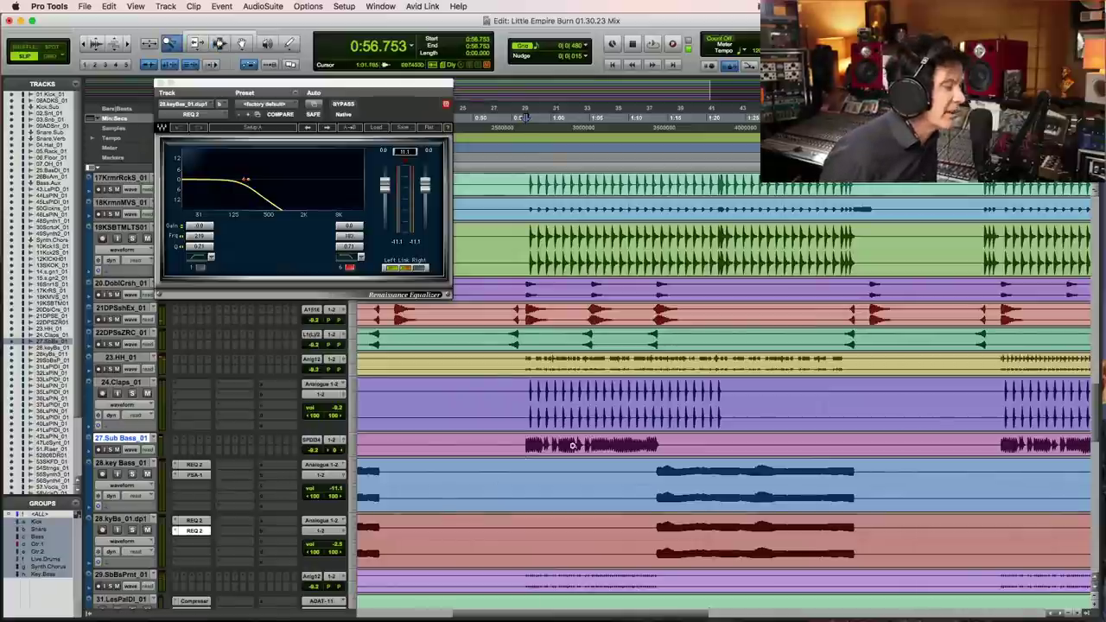
pyautogui.moveTo(511, 448); pyautogui.dragTo(772, 412)
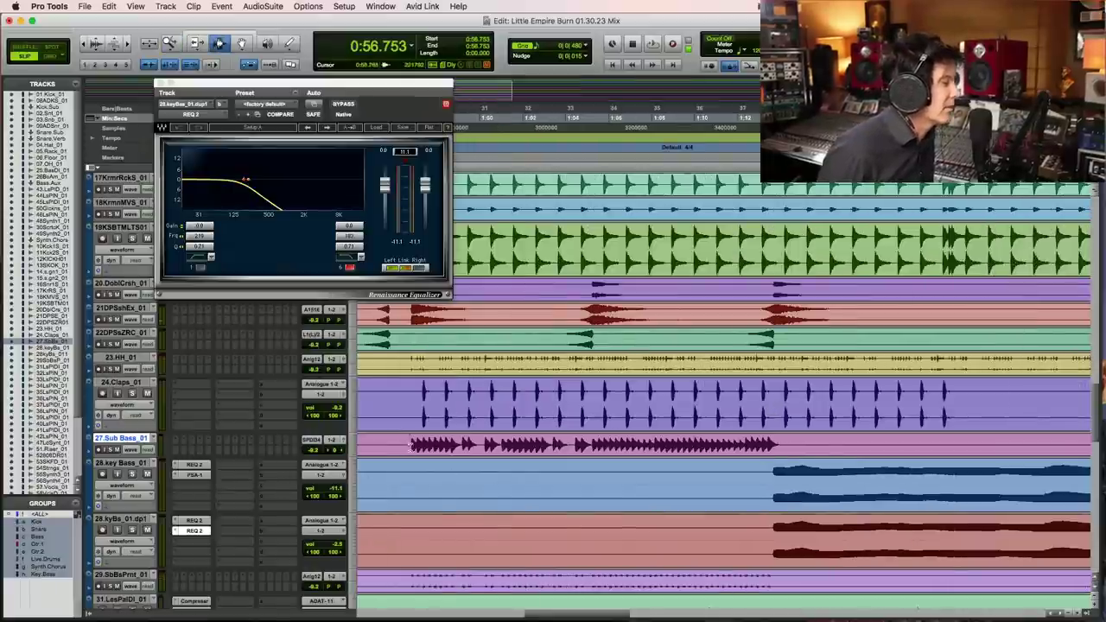
pyautogui.click(409, 446)
pyautogui.moveTo(408, 445); pyautogui.dragTo(780, 445)
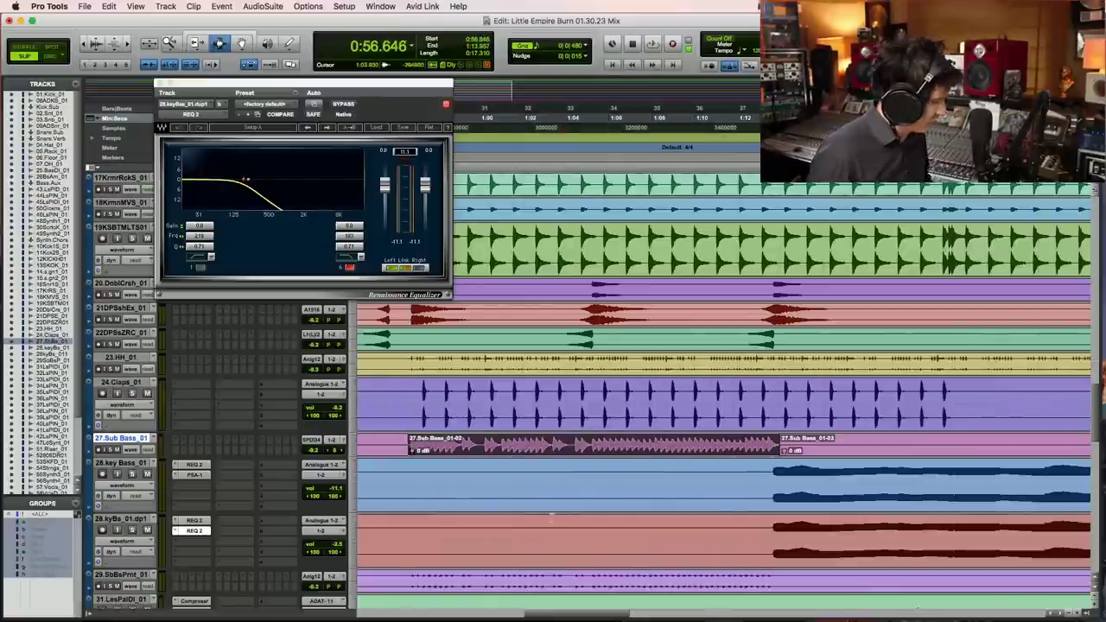
pyautogui.press('F8')
pyautogui.press('super+e')
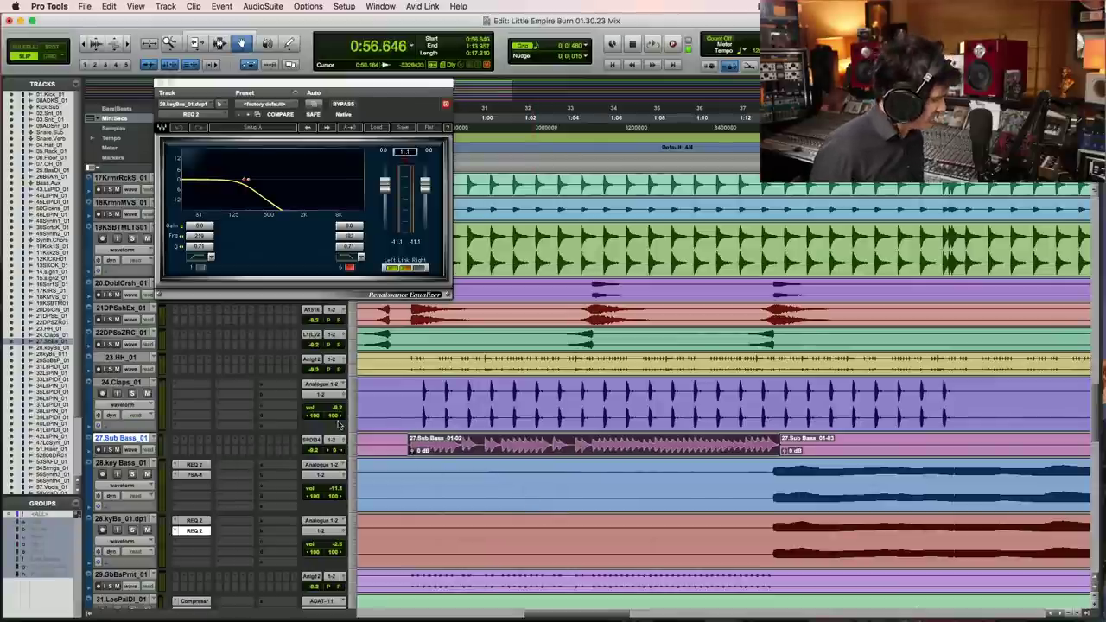
pyautogui.hotkey('alt', 'shift', 'd')
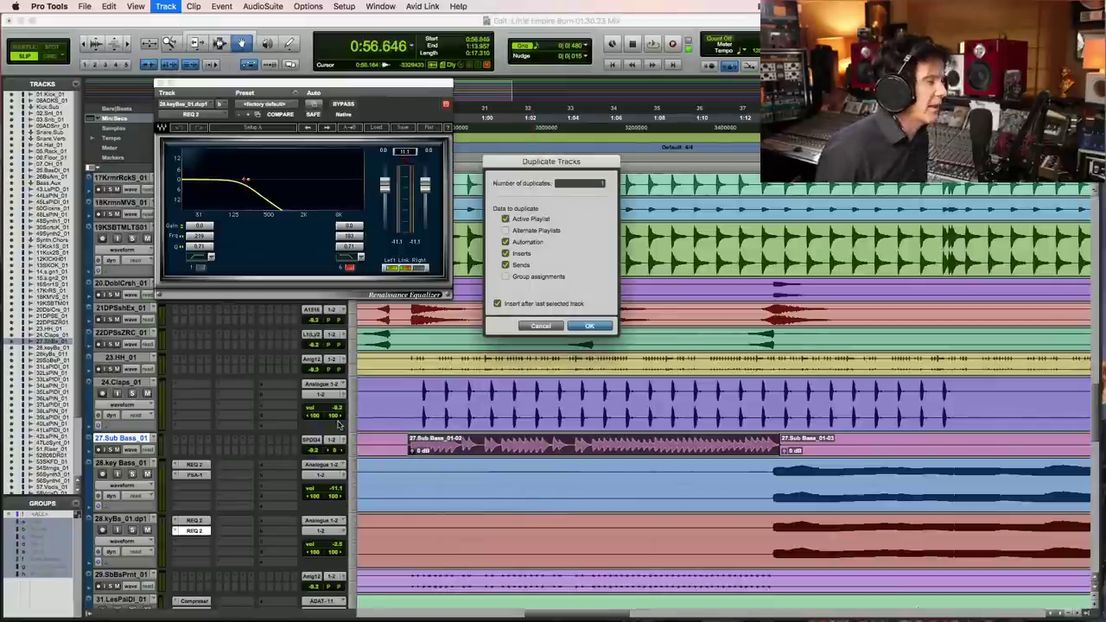
pyautogui.press('Return')
# Step: Move the separated sub bass clips from both sub bass tracks onto 28.key Bass_01 and copy them to its duplicate at the same time position
pyautogui.click(467, 444)
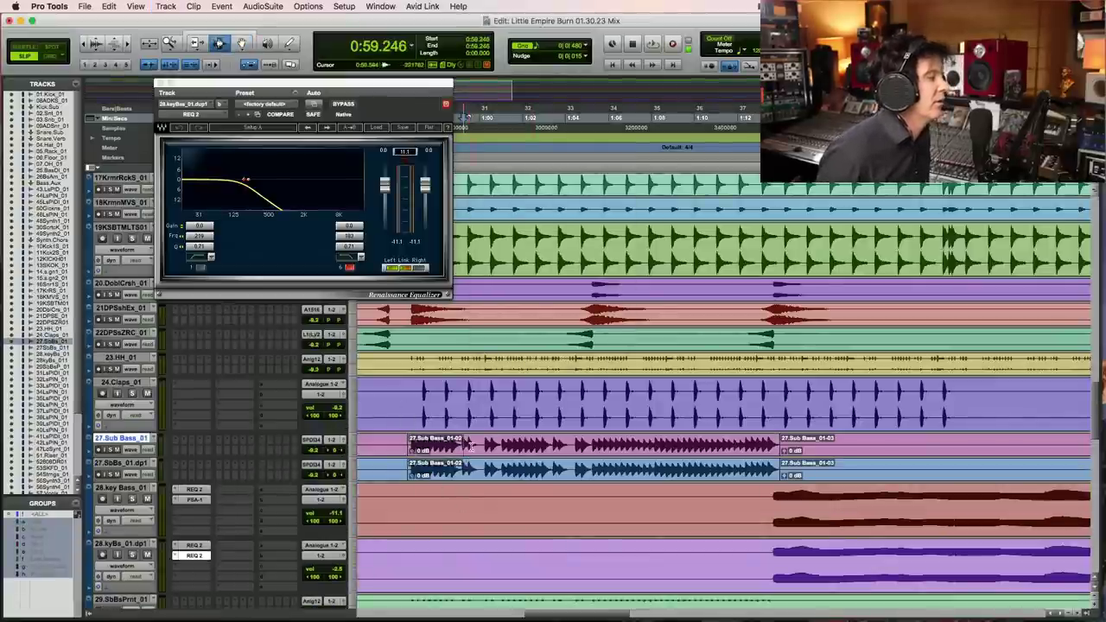
pyautogui.click(471, 446)
pyautogui.hotkey('shift', ';')
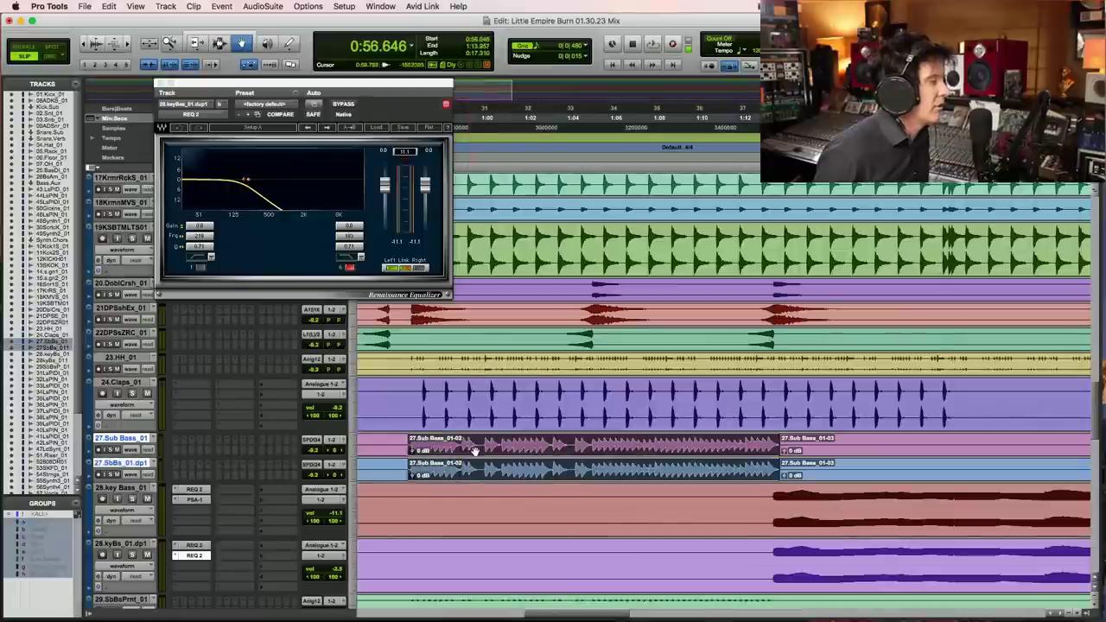
pyautogui.moveTo(473, 446); pyautogui.dragTo(501, 447)
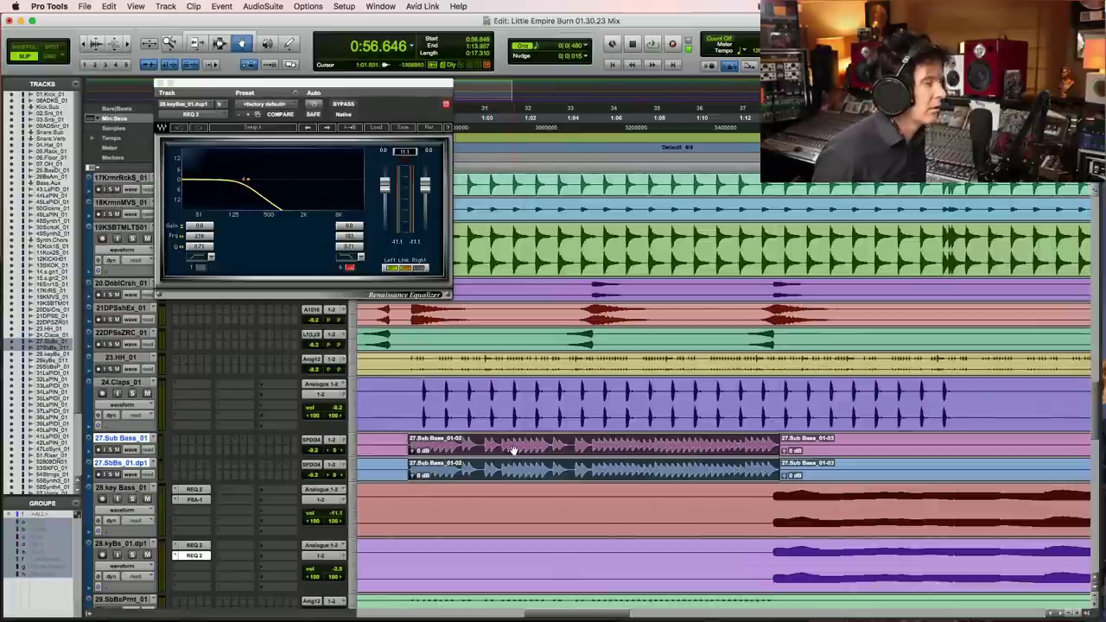
pyautogui.moveTo(514, 452); pyautogui.dragTo(518, 512)
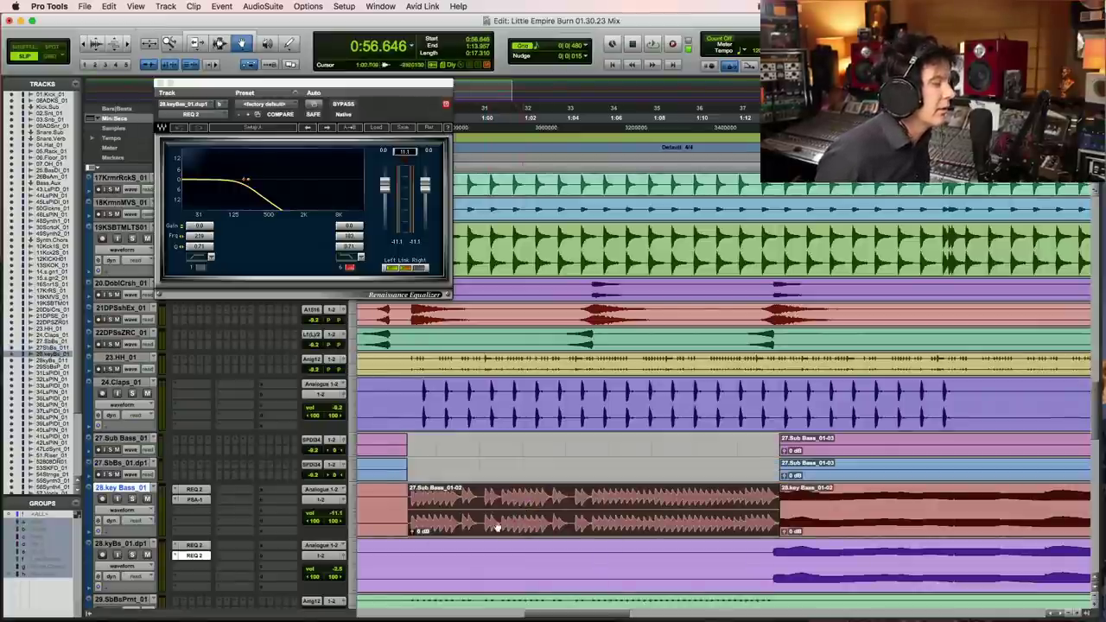
pyautogui.moveTo(517, 541); pyautogui.dragTo(600, 568)
# Step: Extend the starts of the key bass clips following the sub bass phrase back to about 1:13.7 on both key bass tracks
pyautogui.press('F5')
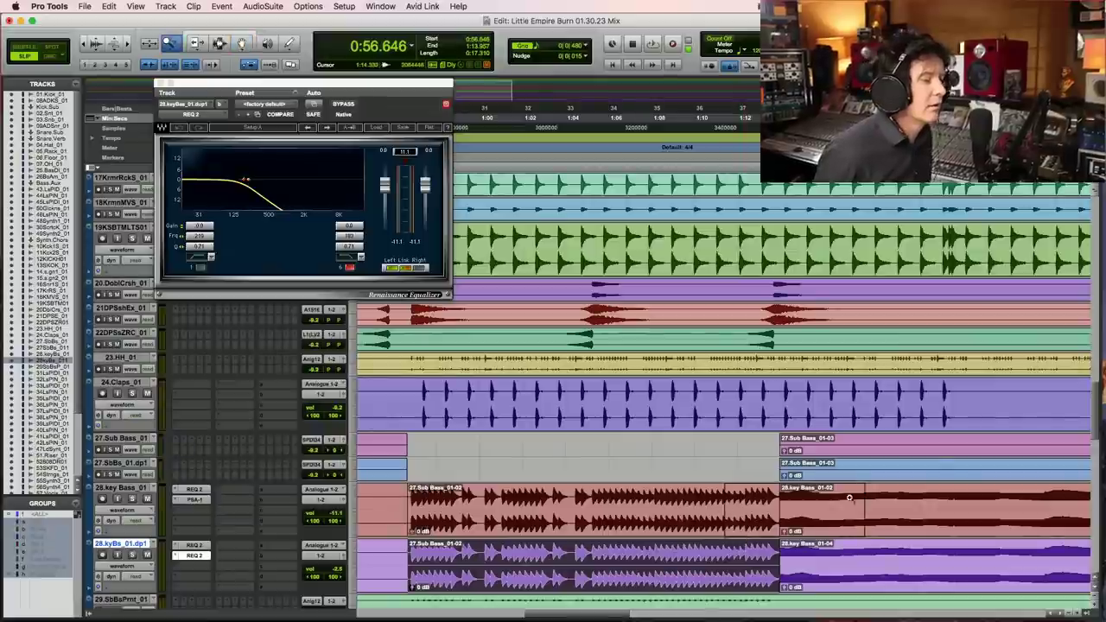
pyautogui.click(849, 497)
pyautogui.click(595, 502)
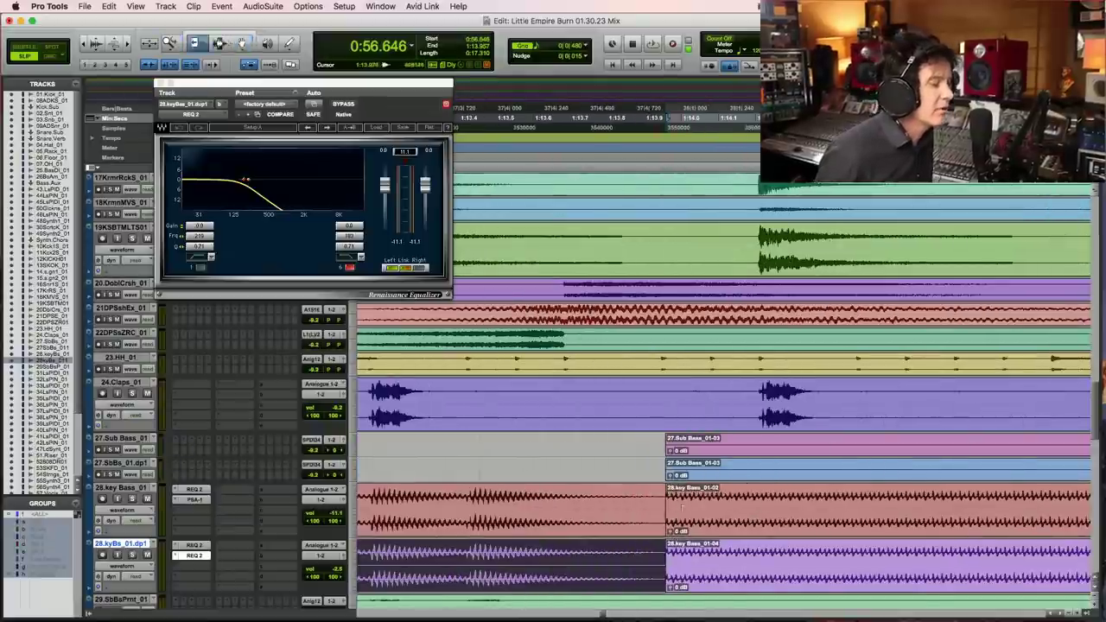
pyautogui.moveTo(681, 508); pyautogui.dragTo(561, 511)
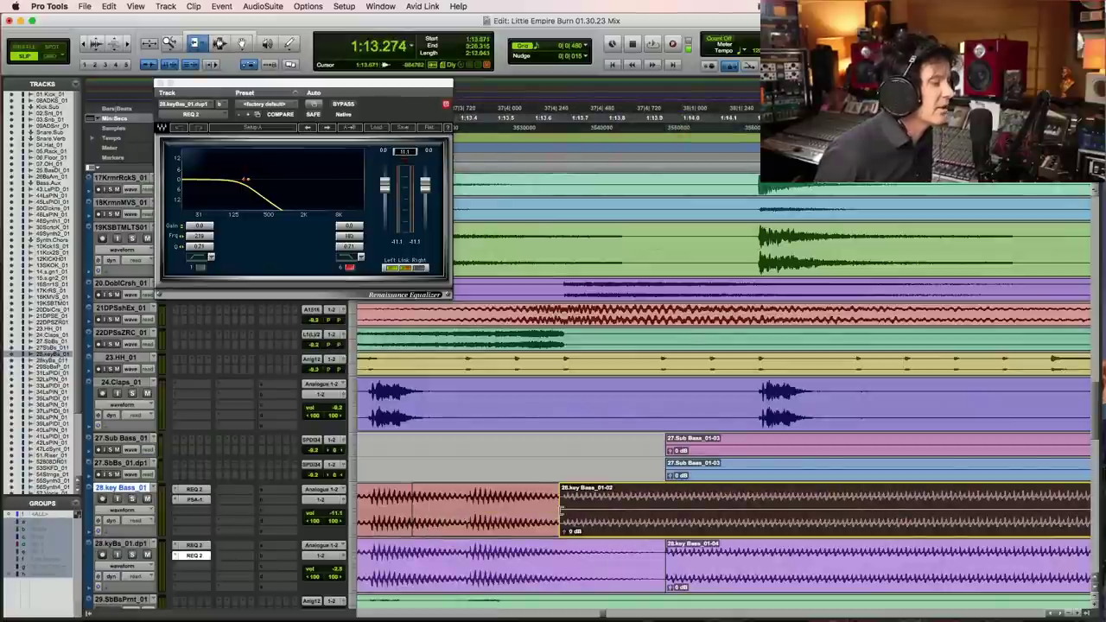
pyautogui.moveTo(667, 569); pyautogui.dragTo(565, 577)
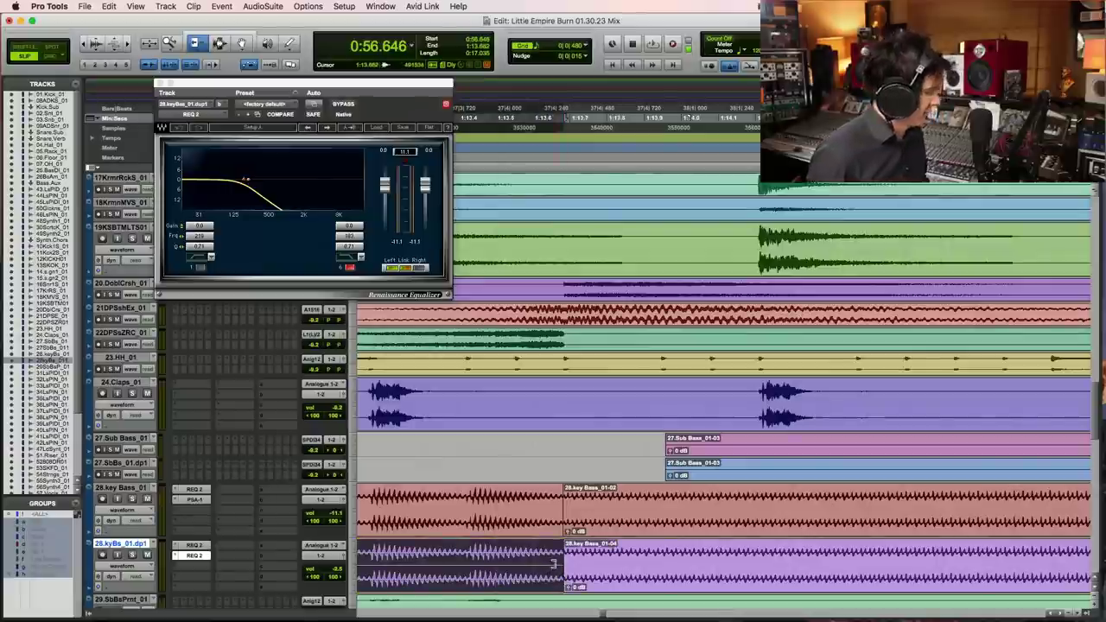
# Step: Solo both key bass tracks and play the combined sub and key bass part from 0:54.298
pyautogui.press('super+bracketleft')
pyautogui.press('super+bracketleft')
pyautogui.press('F7')
pyautogui.click(494, 509)
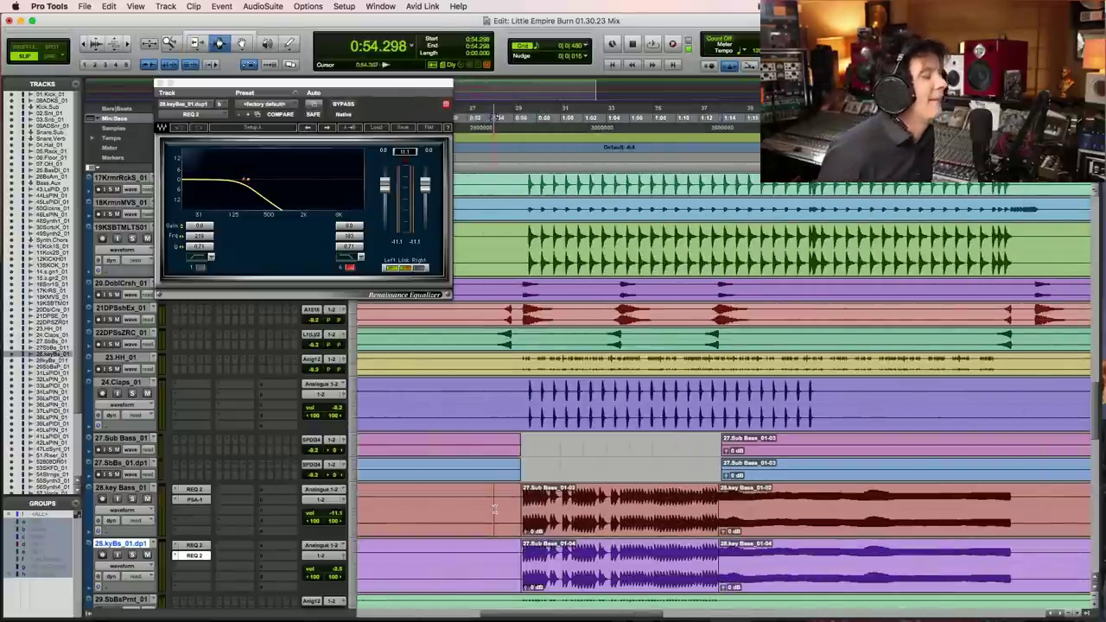
pyautogui.press('space')
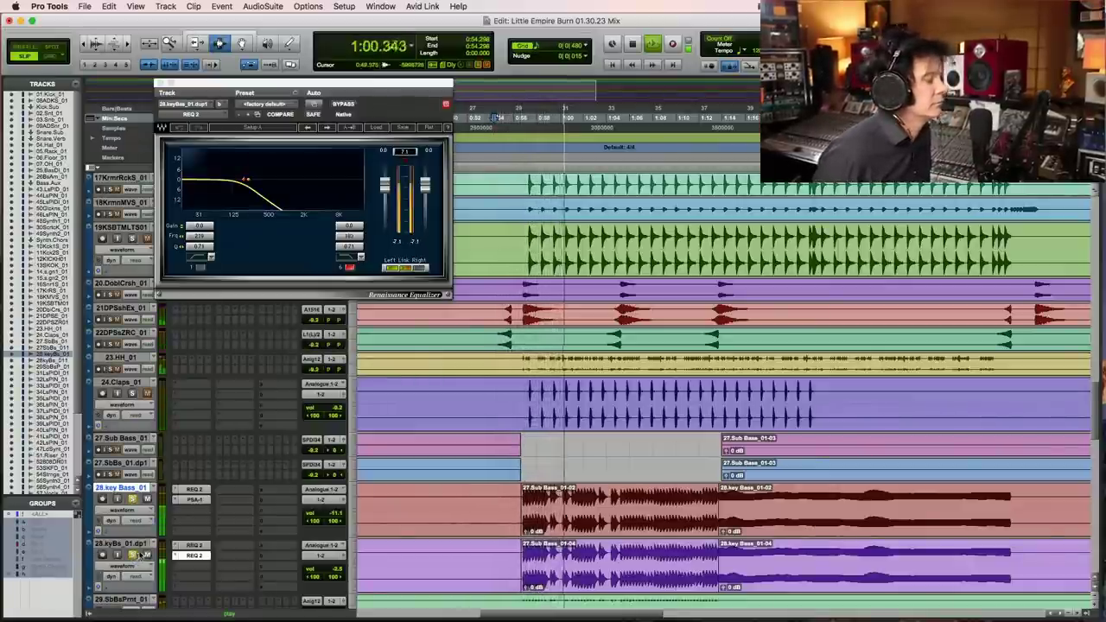
# Step: Play the key bass with the sampled drum tracks soloed alongside it from 0:54.298
pyautogui.press('space')
pyautogui.press('space')
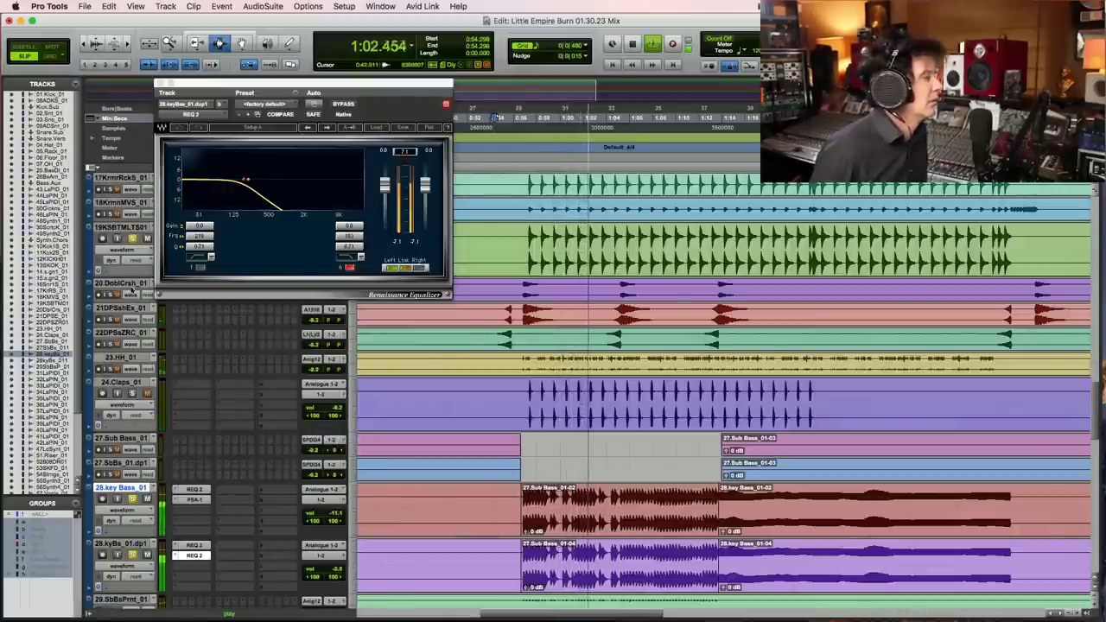
pyautogui.scroll(3, 119, 311)
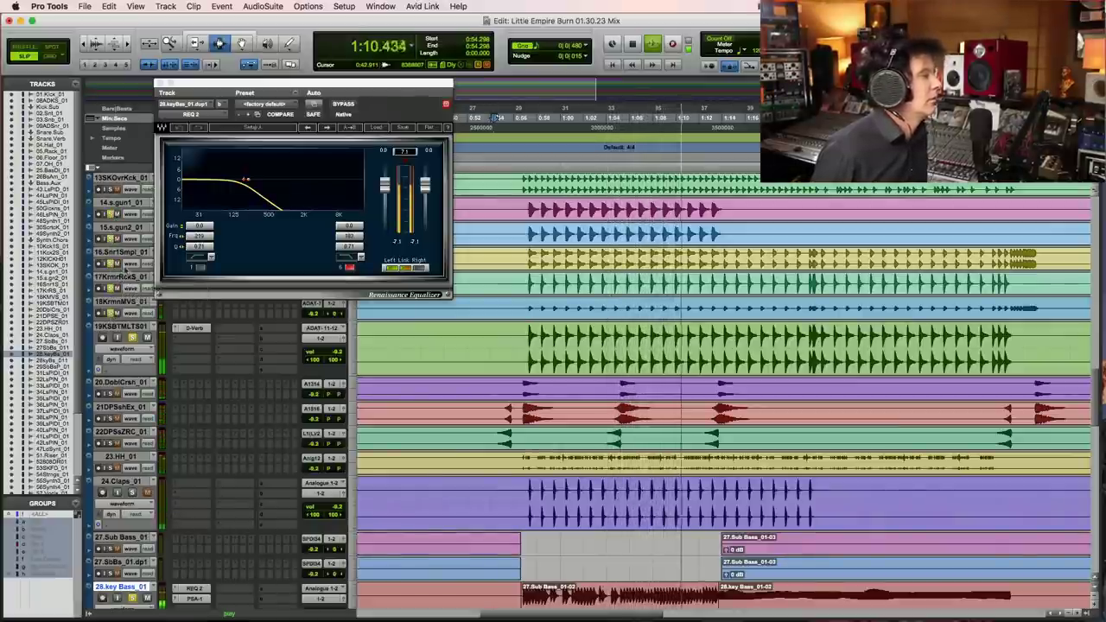
pyautogui.scroll(3, 113, 246)
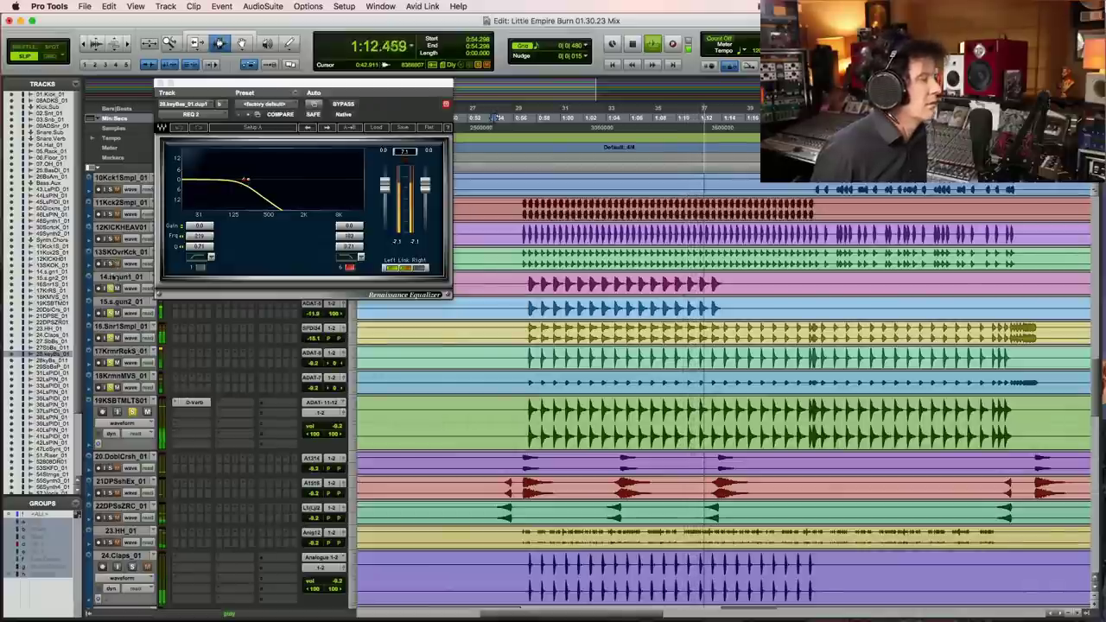
pyautogui.press('space')
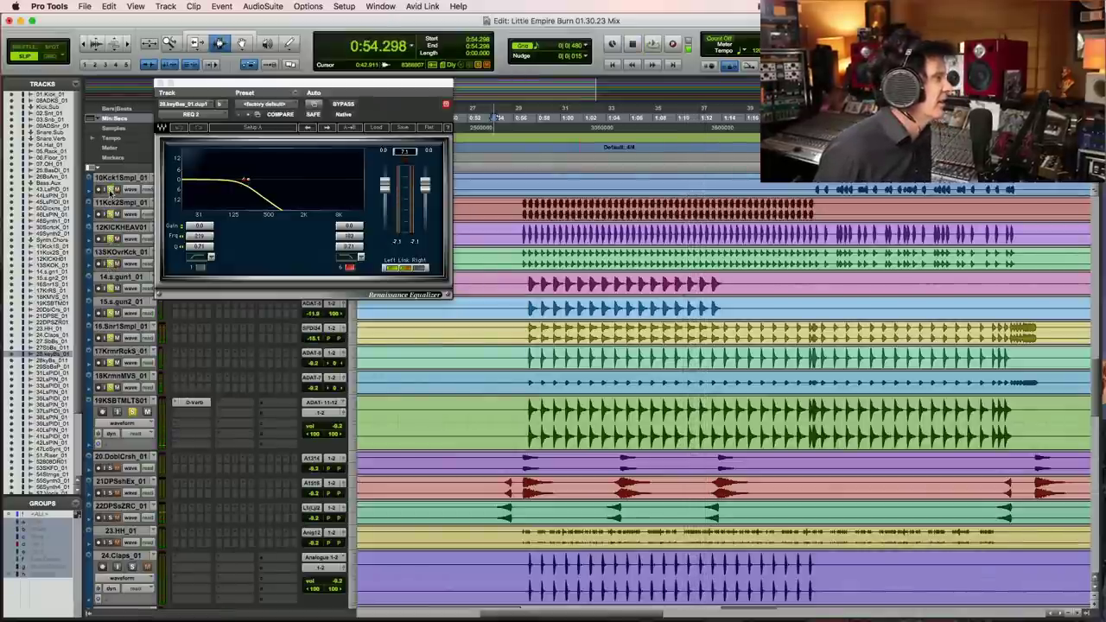
# Step: Add the kick and snare tracks, including their AD samples, to the solos and play the drums with the key bass from 0:54.298
pyautogui.scroll(10, 112, 207)
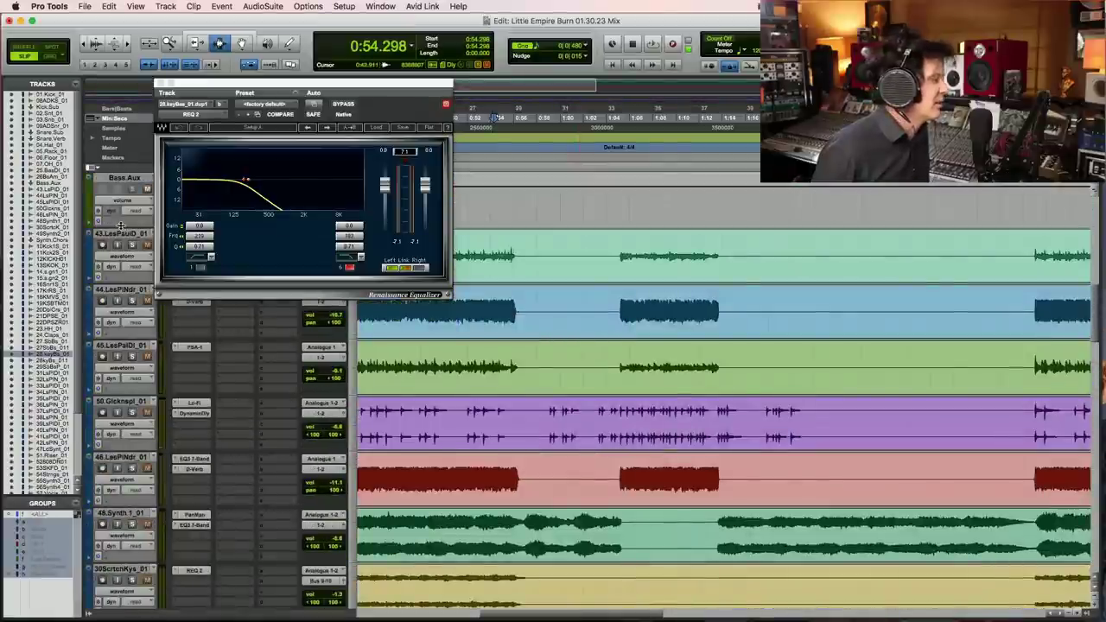
pyautogui.scroll(10, 119, 236)
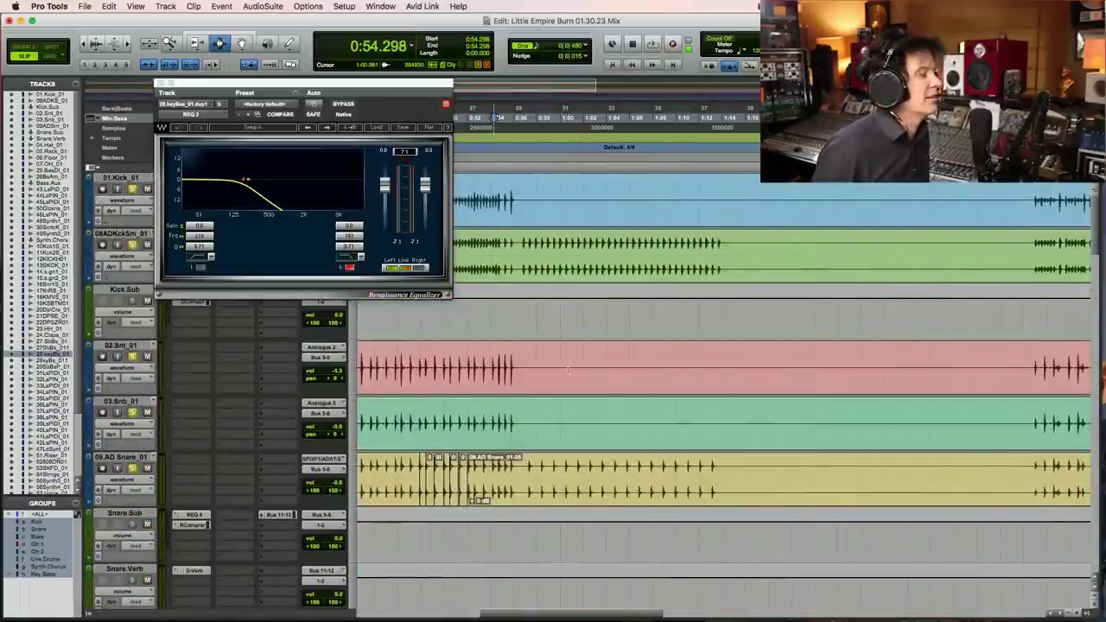
pyautogui.press('space')
pyautogui.scroll(-15, 568, 369)
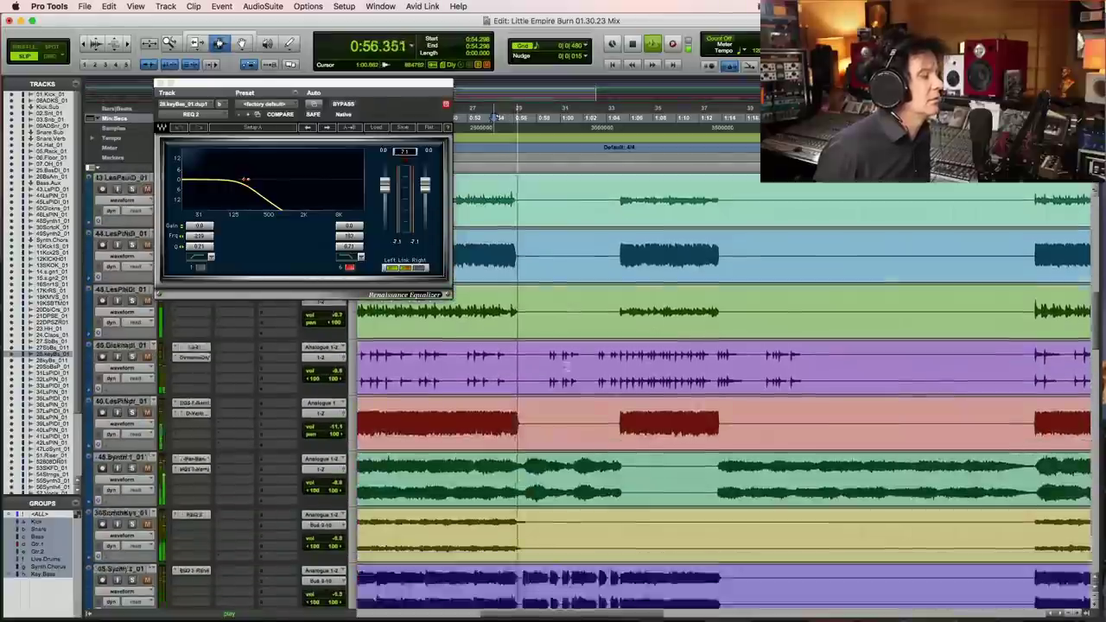
pyautogui.scroll(-5, 567, 366)
pyautogui.scroll(-5, 567, 366)
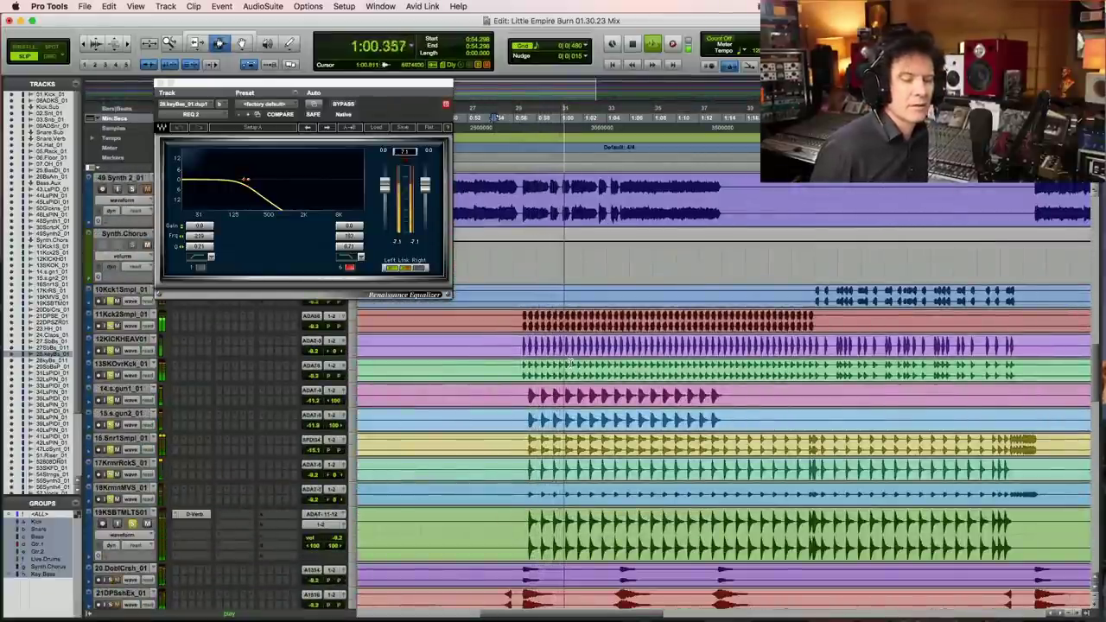
pyautogui.scroll(-5, 571, 363)
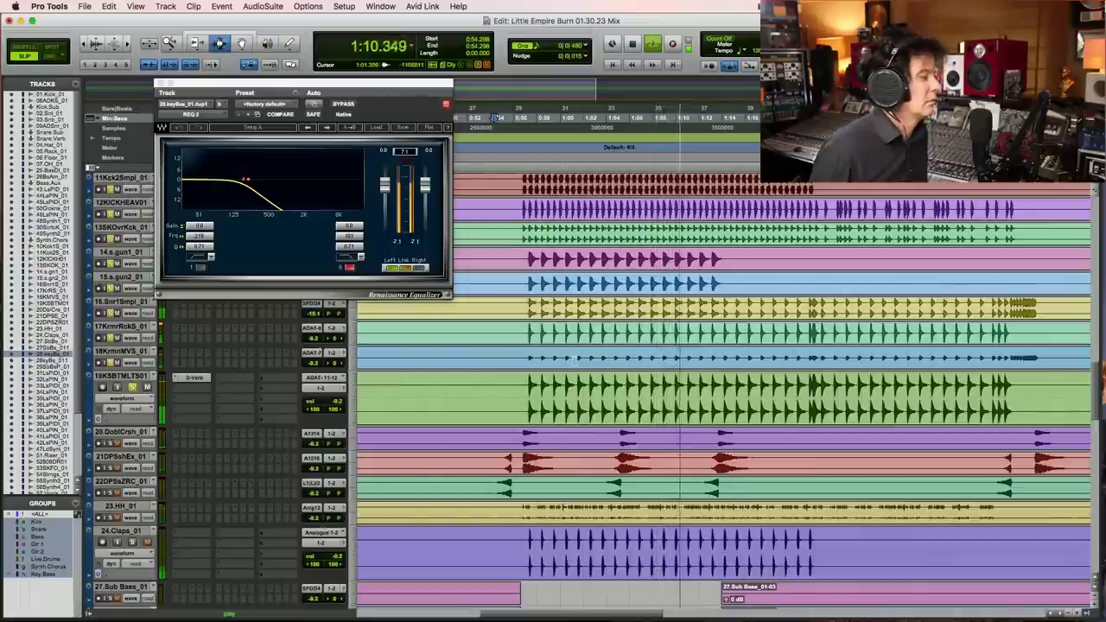
pyautogui.scroll(-1, 596, 371)
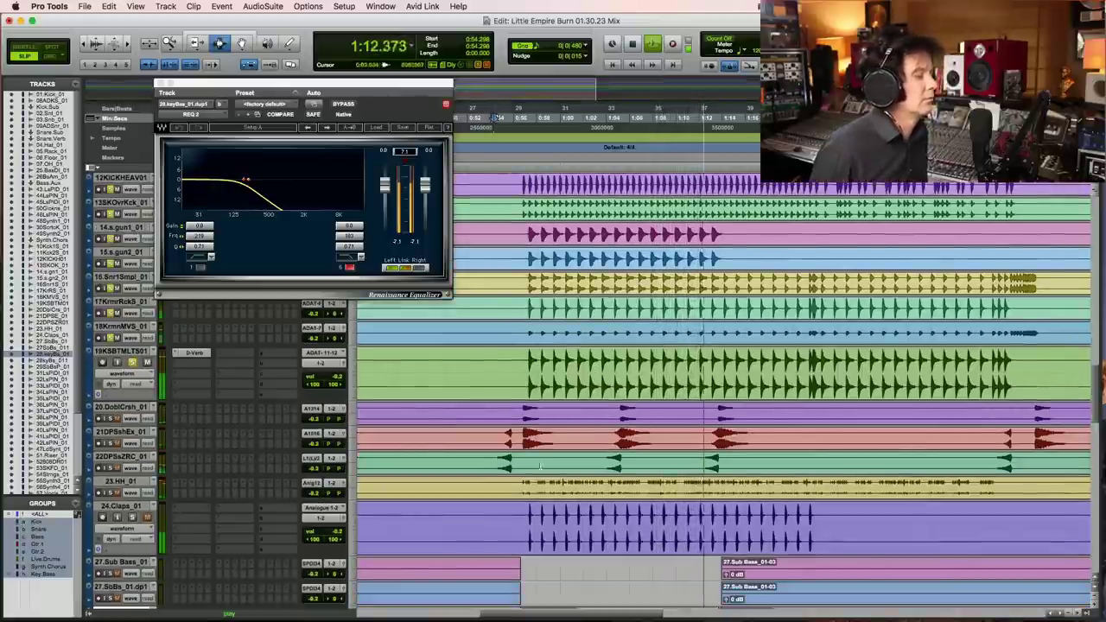
# Step: Clear the solos and play the full mix from 0:54.548, just before the reverse cymbal
pyautogui.click(121, 456)
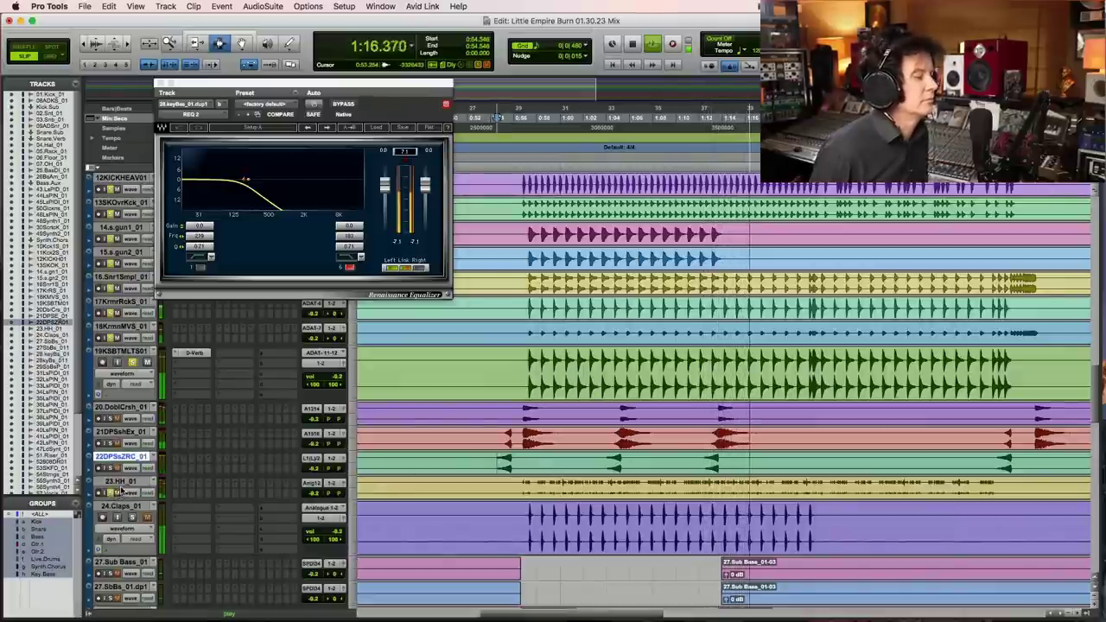
pyautogui.press('space')
pyautogui.press('space')
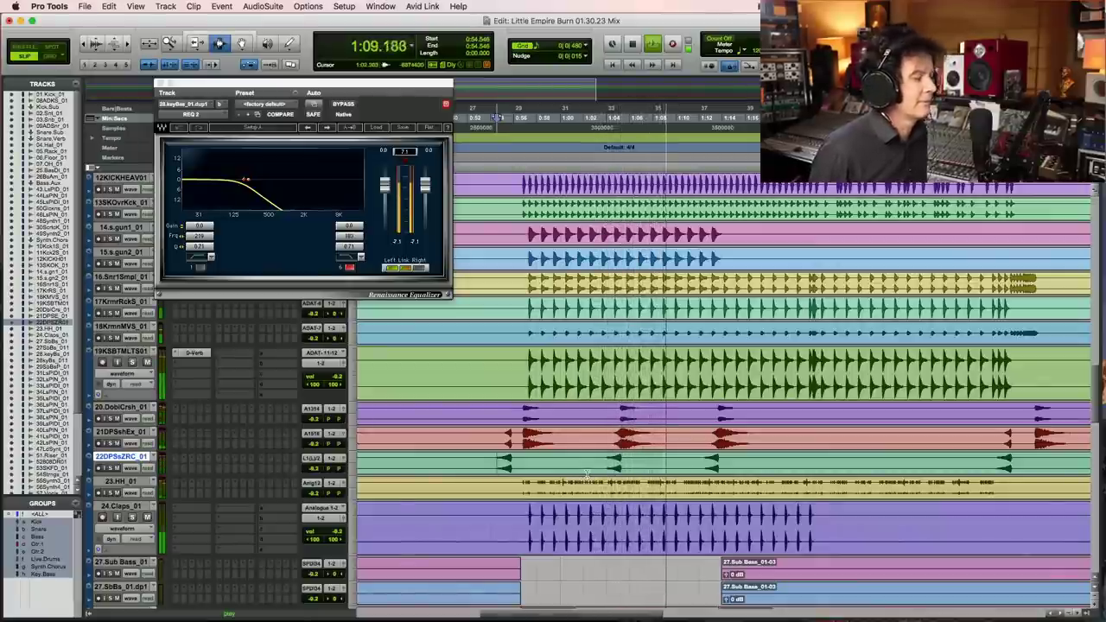
pyautogui.scroll(-6, 586, 474)
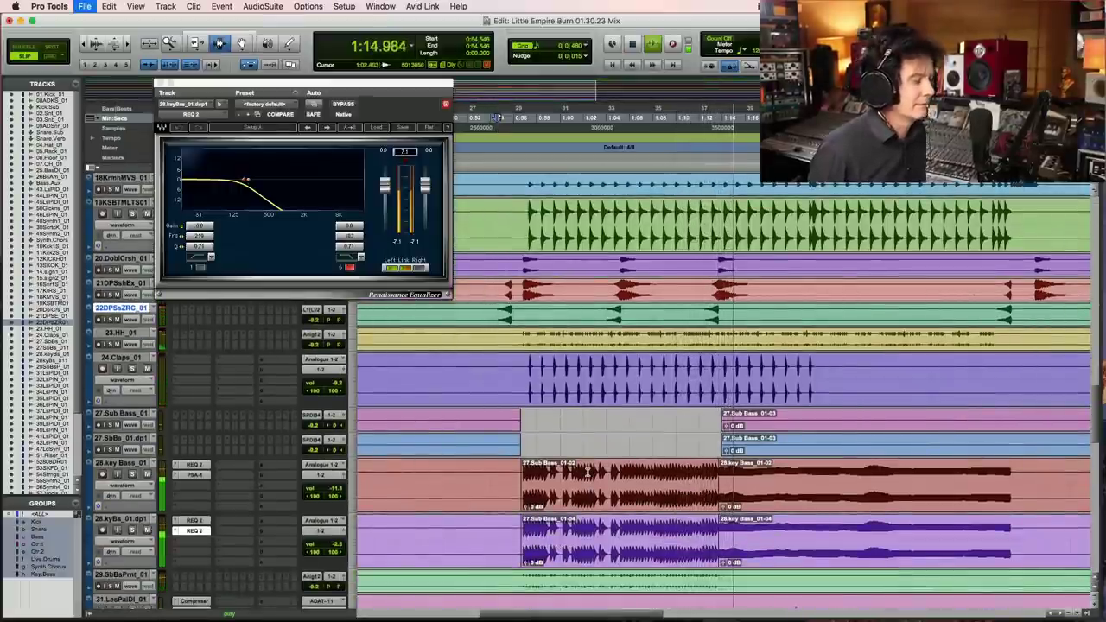
# Step: Solo the 29.SbBsPrnt_01 track and play it from 0:56.441, where the sub bass phrase begins
pyautogui.press('r')
pyautogui.press('r')
pyautogui.press('r')
pyautogui.press('t')
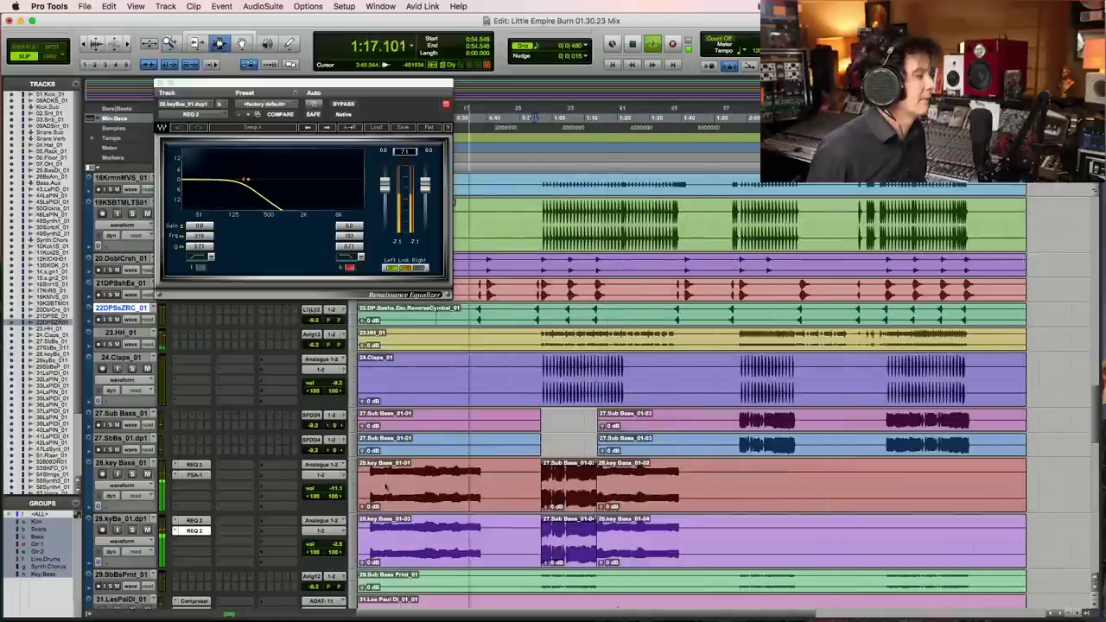
pyautogui.scroll(-3, 650, 465)
pyautogui.scroll(-1, 651, 465)
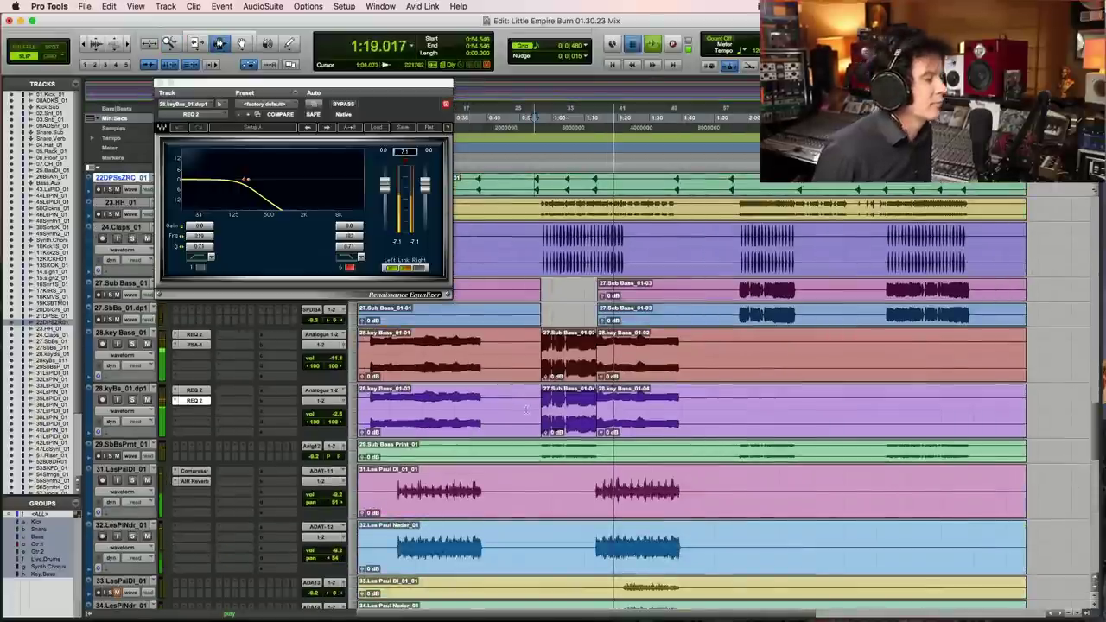
pyautogui.press('space')
pyautogui.click(542, 455)
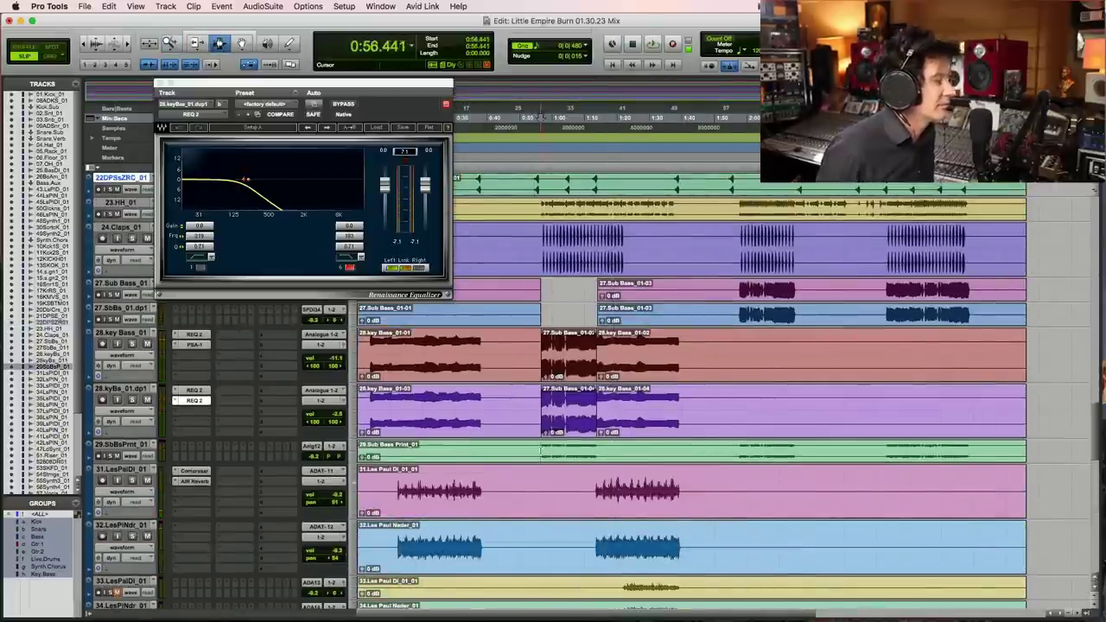
pyautogui.press('space')
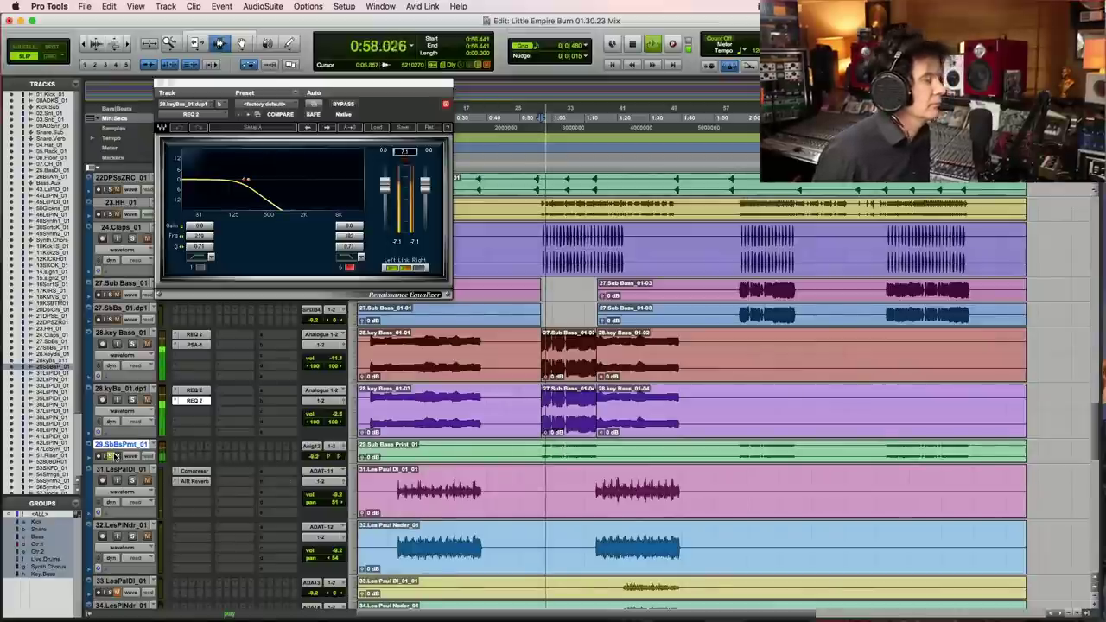
# Step: Set the 29.SbBsPrnt_01 track height to medium and raise its volume to -5.9 dB
pyautogui.click(352, 457)
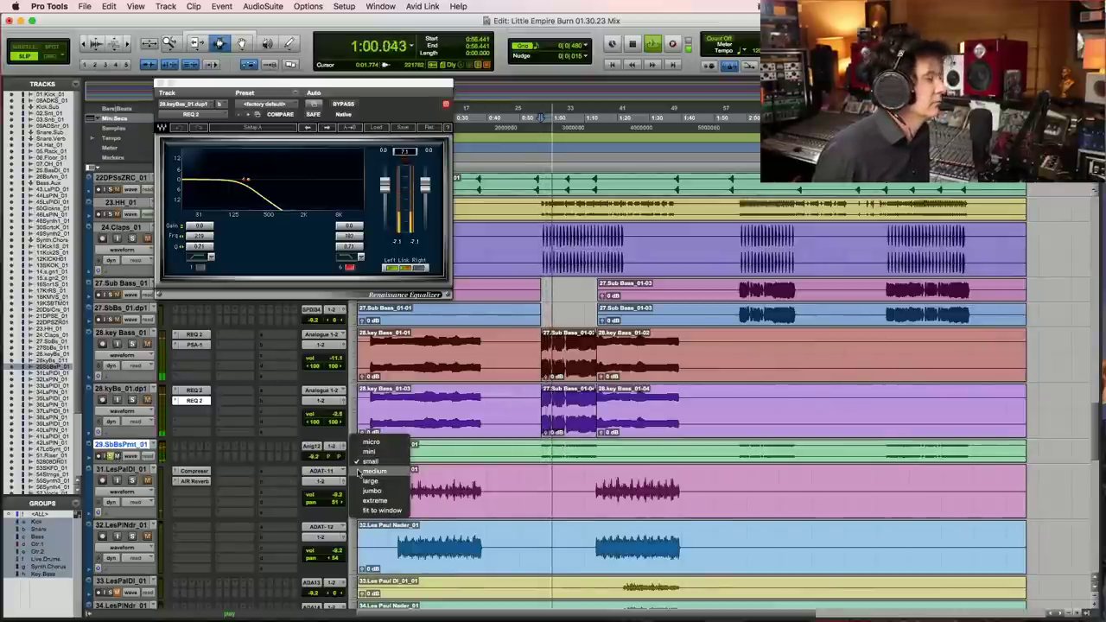
pyautogui.click(356, 467)
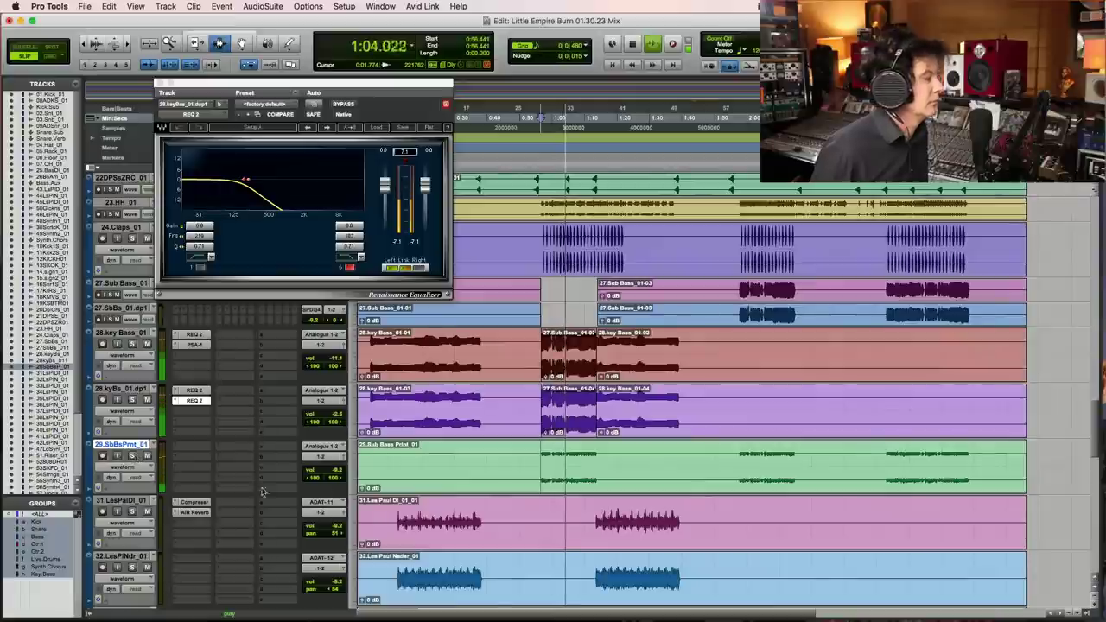
pyautogui.click(333, 469)
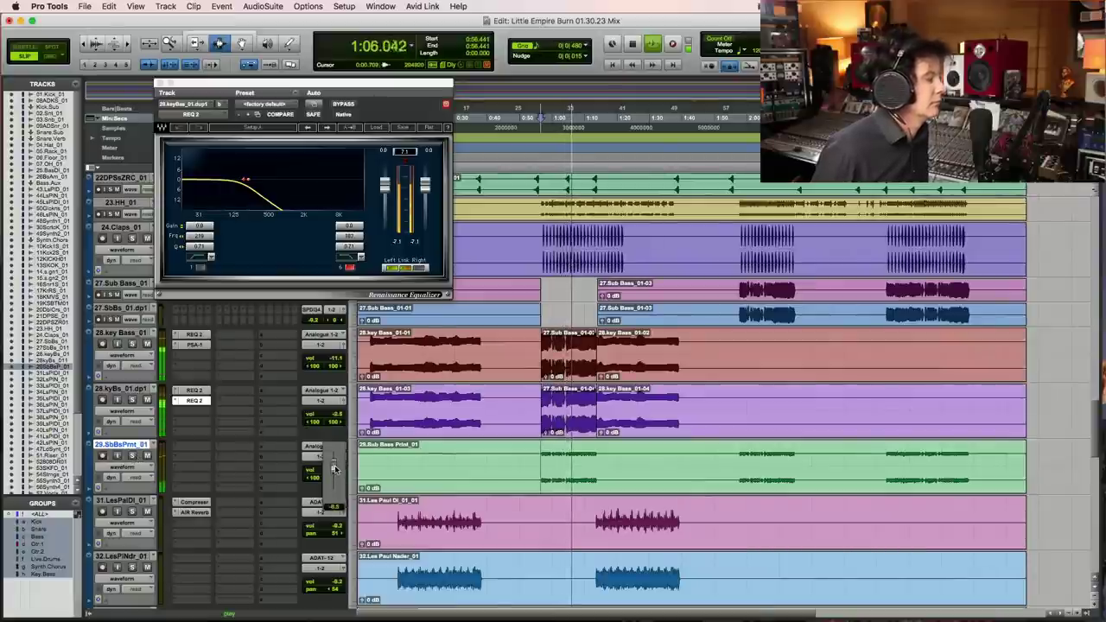
pyautogui.click(553, 494)
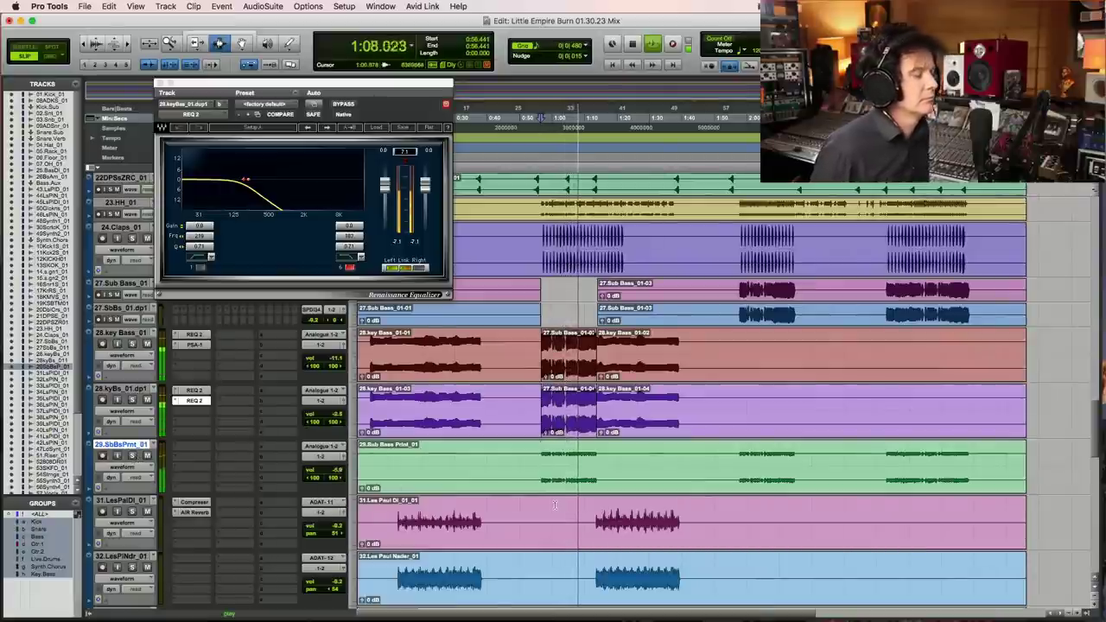
# Step: Select the guitar phrase from 0:56.541 to 1:14.367 on 36.LesPlNdr_01 and play it with the layered Les Paul Nader tracks
pyautogui.scroll(-10, 553, 484)
pyautogui.press('space')
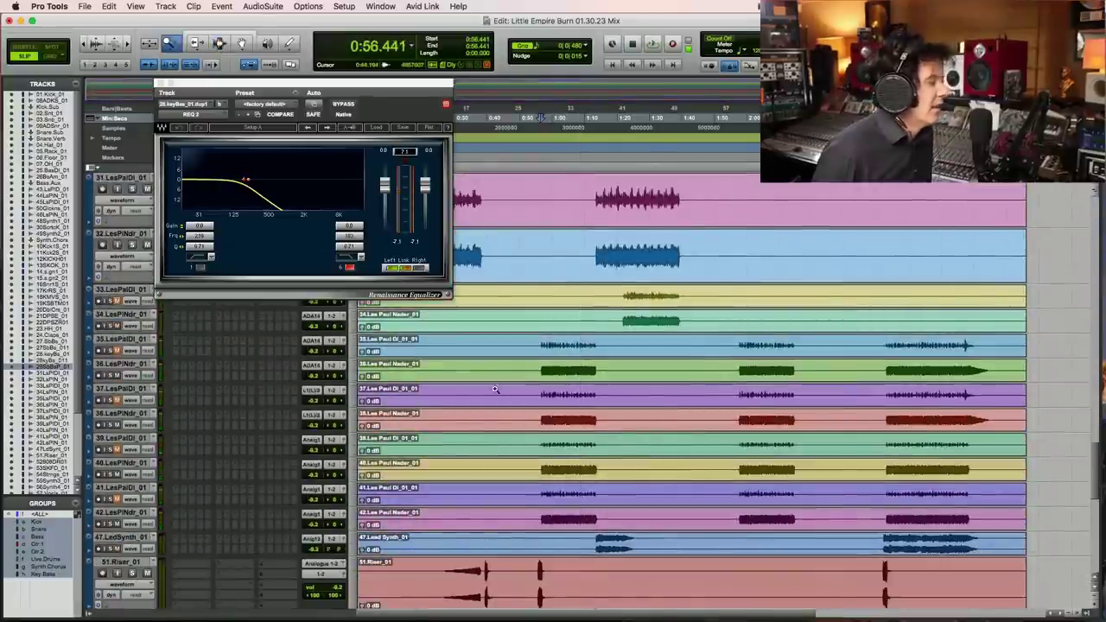
pyautogui.press('super+bracketright')
pyautogui.moveTo(477, 372); pyautogui.dragTo(626, 373)
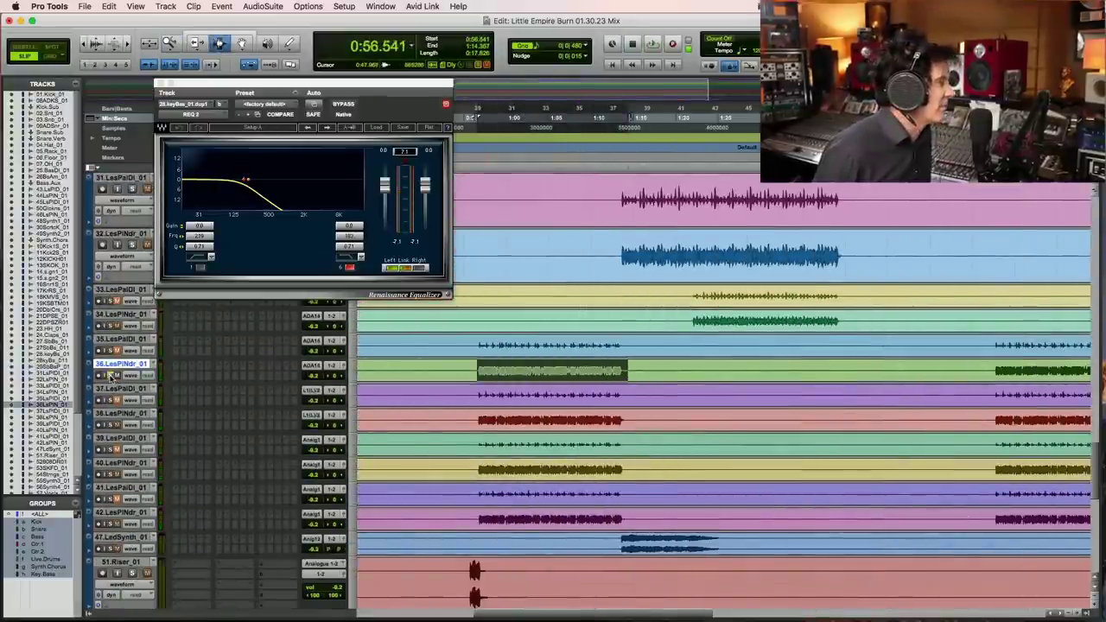
pyautogui.press('space')
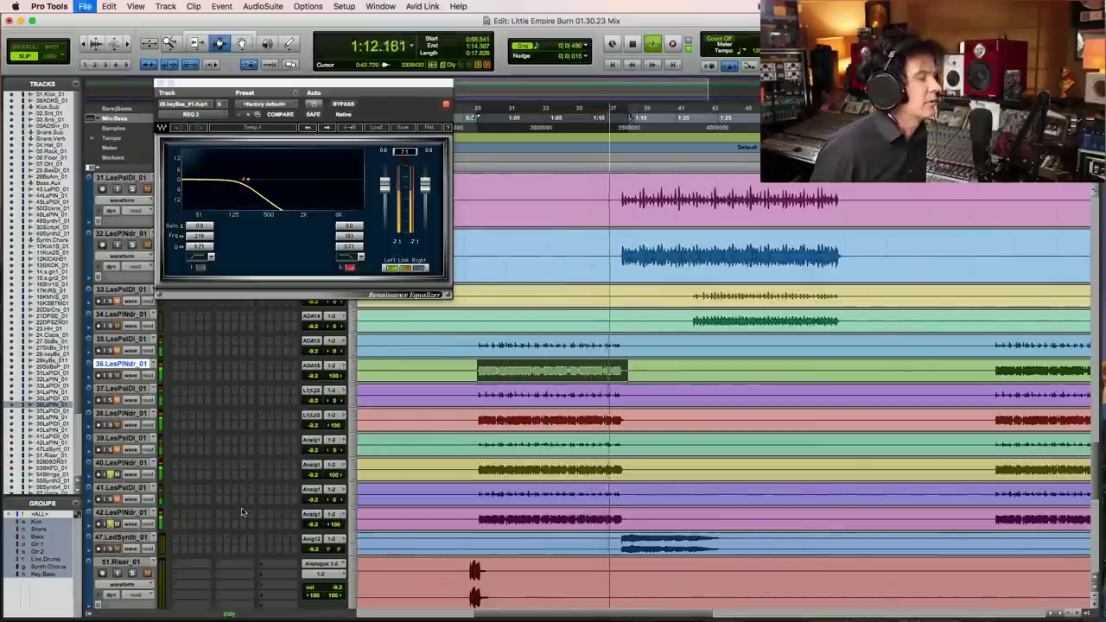
pyautogui.press('space')
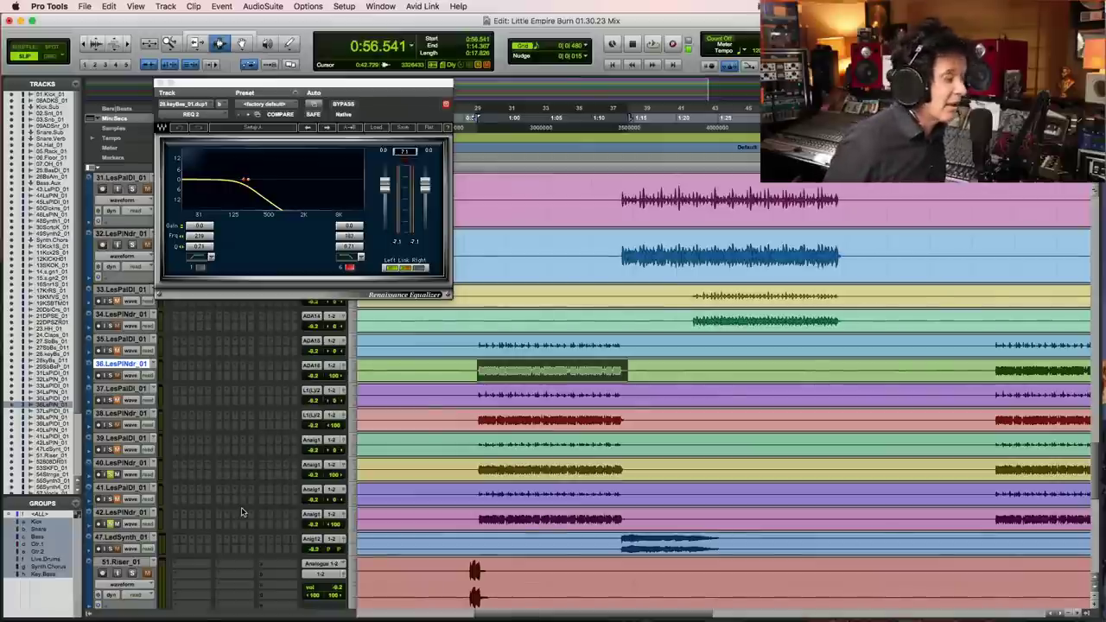
# Step: Play the selected guitar section from 0:56.541 with the solos cleared to judge the guitars
pyautogui.press('space')
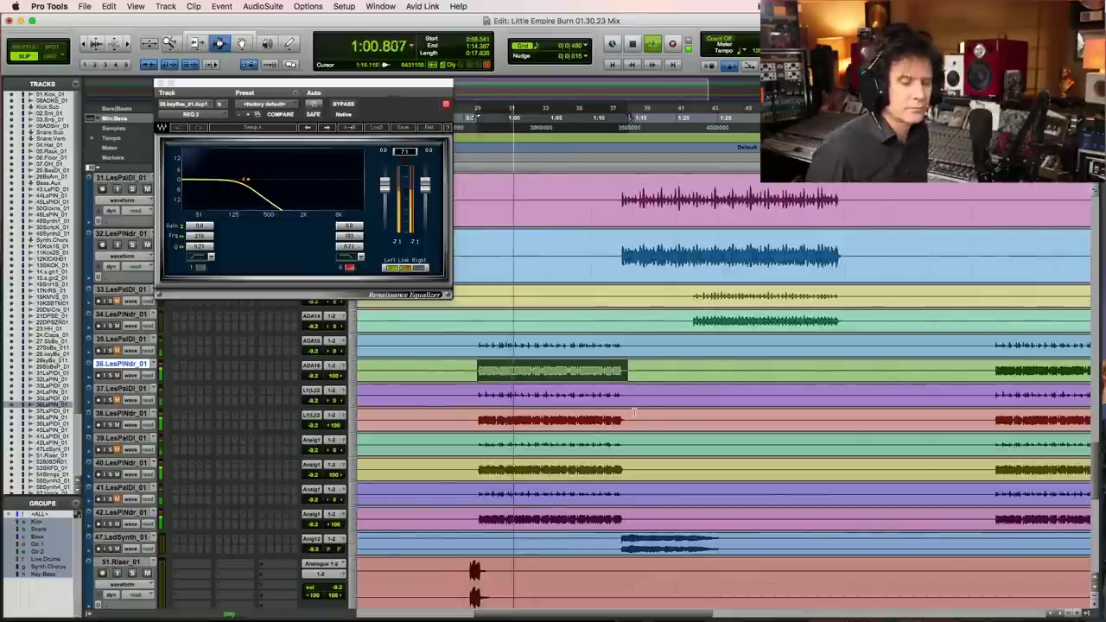
pyautogui.press('space')
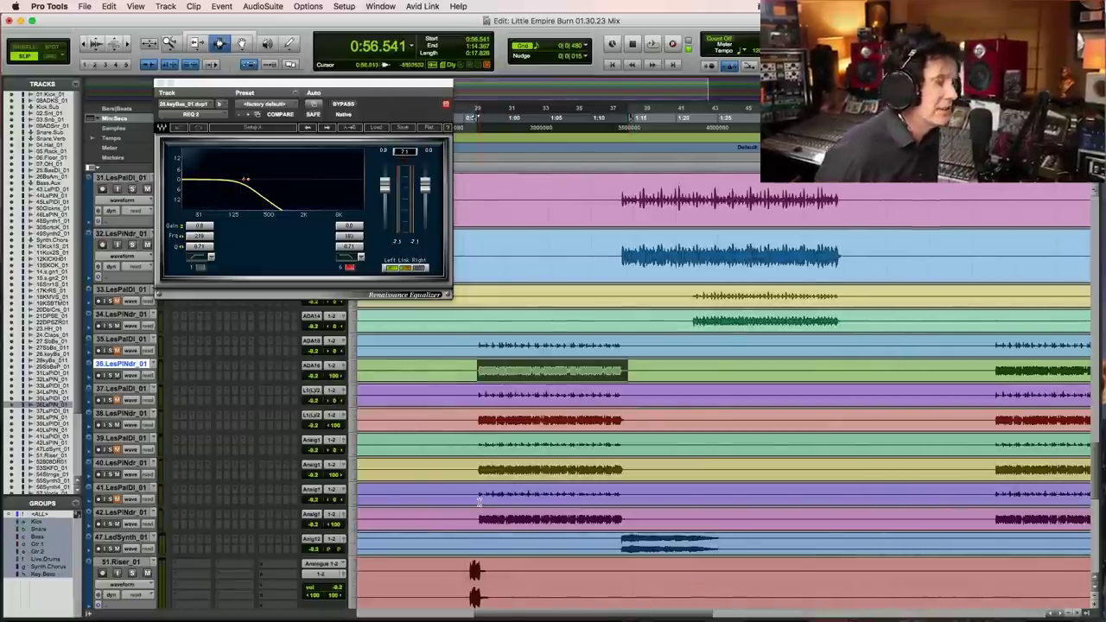
pyautogui.press('space')
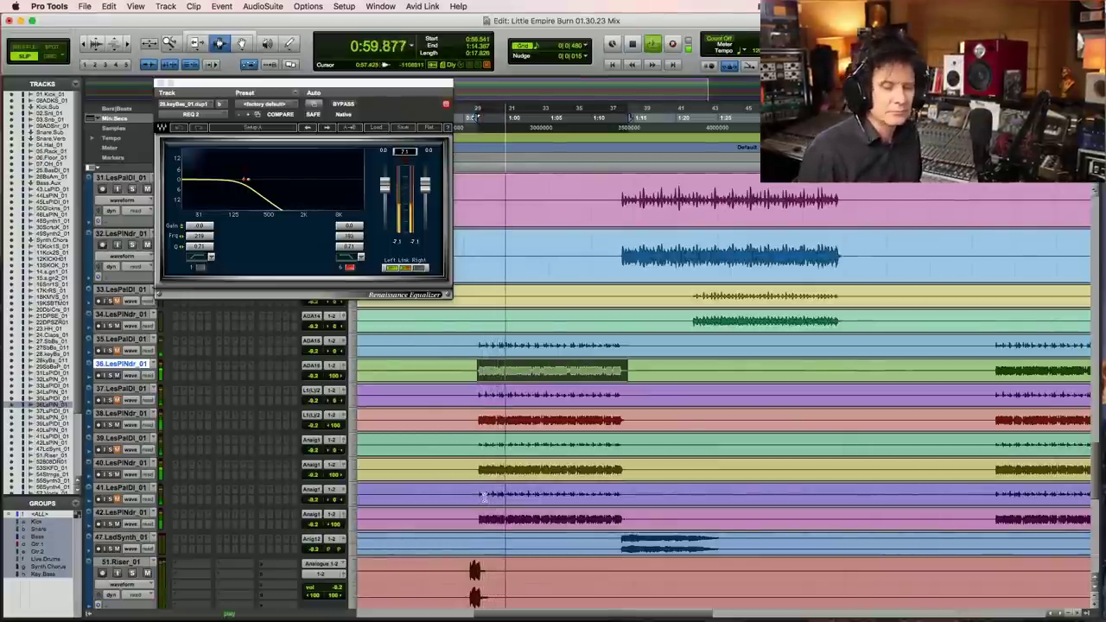
pyautogui.press('space')
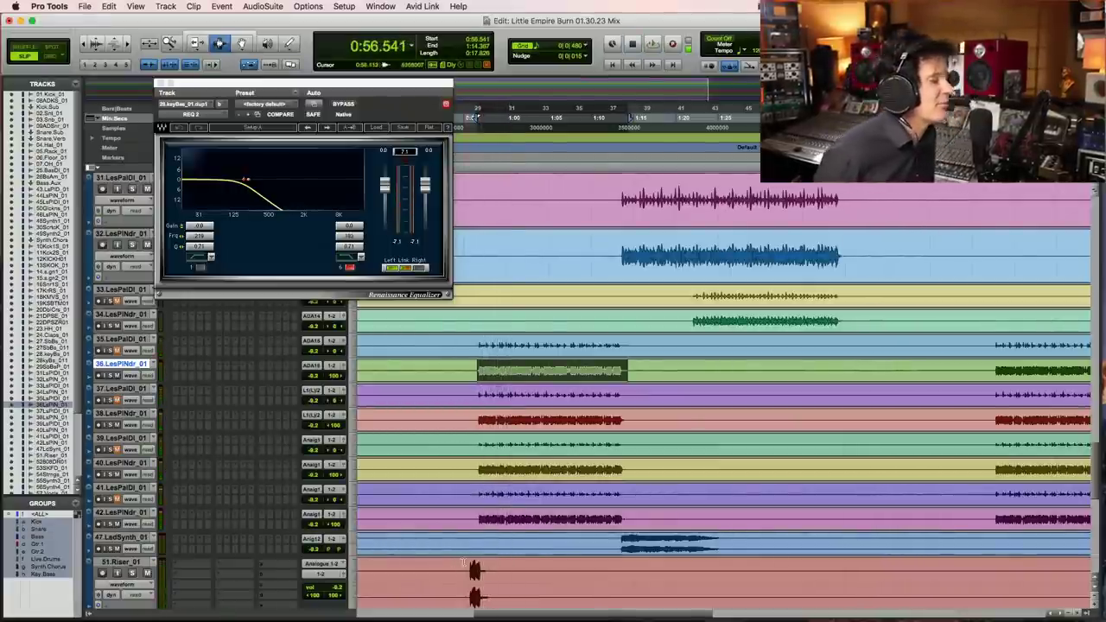
# Step: Play the mix from 0:54.976, just before the riser hit, and close the Renaissance Equalizer window
pyautogui.click(471, 585)
pyautogui.press('space')
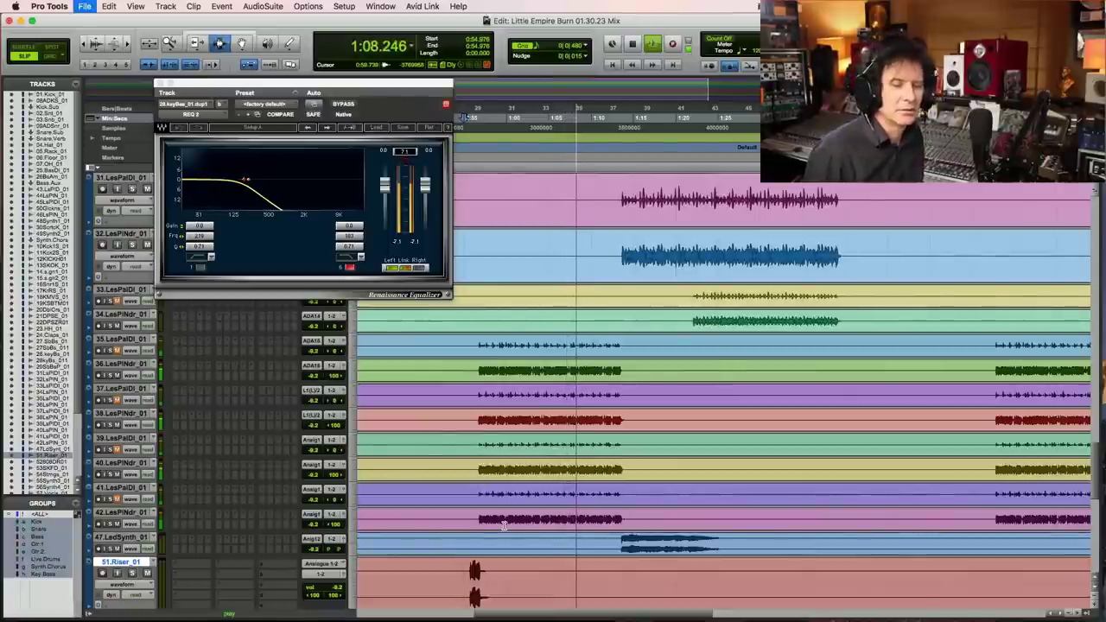
pyautogui.scroll(-6, 515, 520)
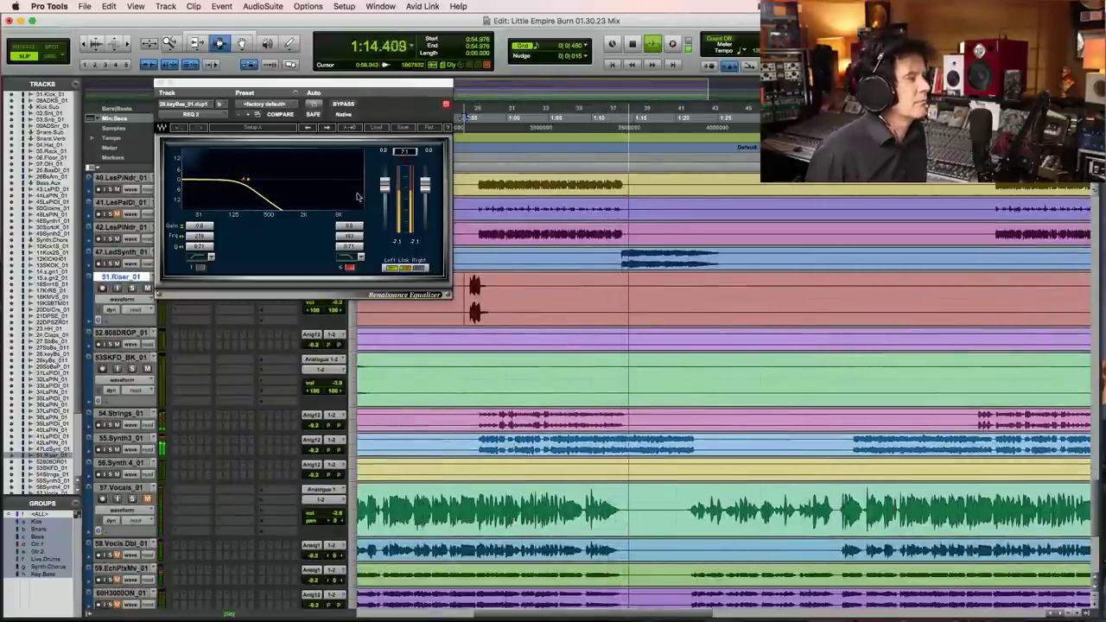
pyautogui.press('super+w')
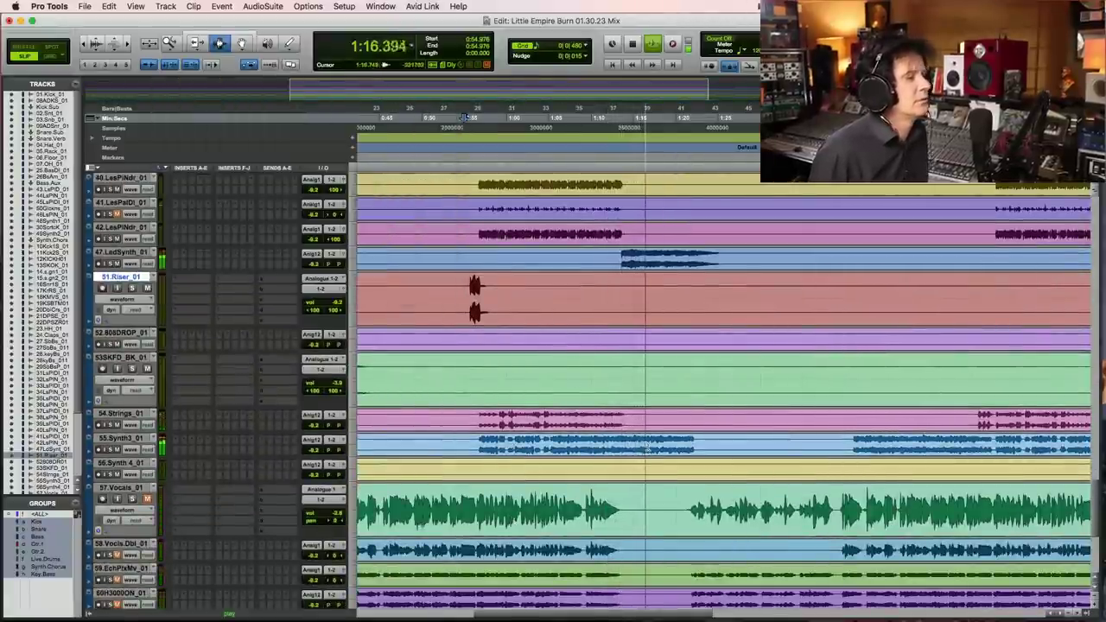
# Step: Replay the mix from 0:54.976 to check the lead synth, strings and synth layers
pyautogui.scroll(3, 647, 444)
pyautogui.scroll(-4, 646, 444)
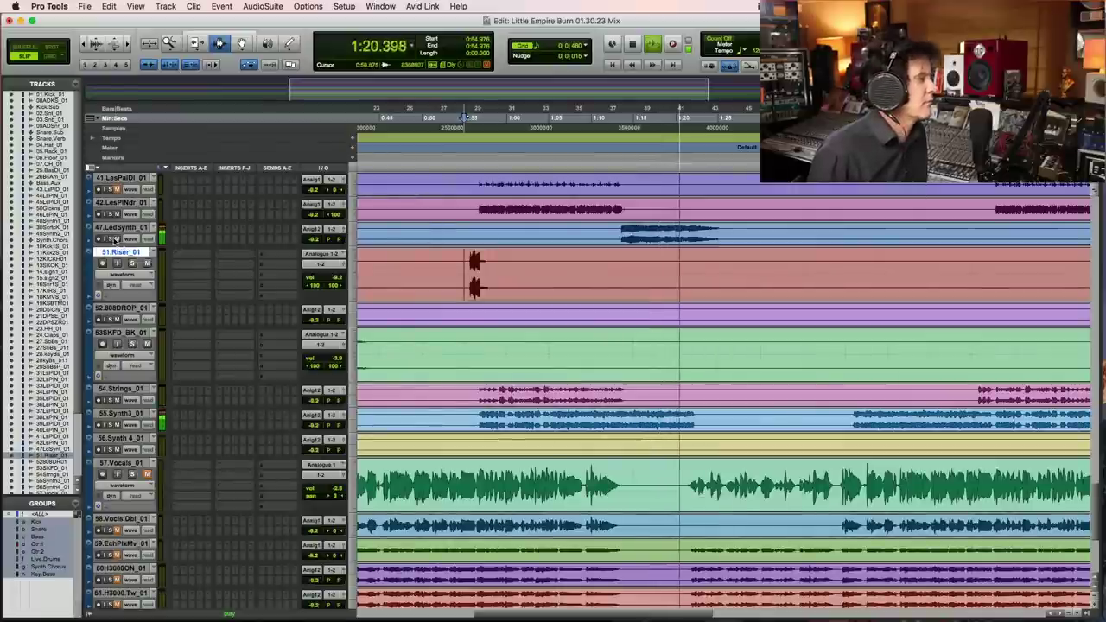
pyautogui.press('space')
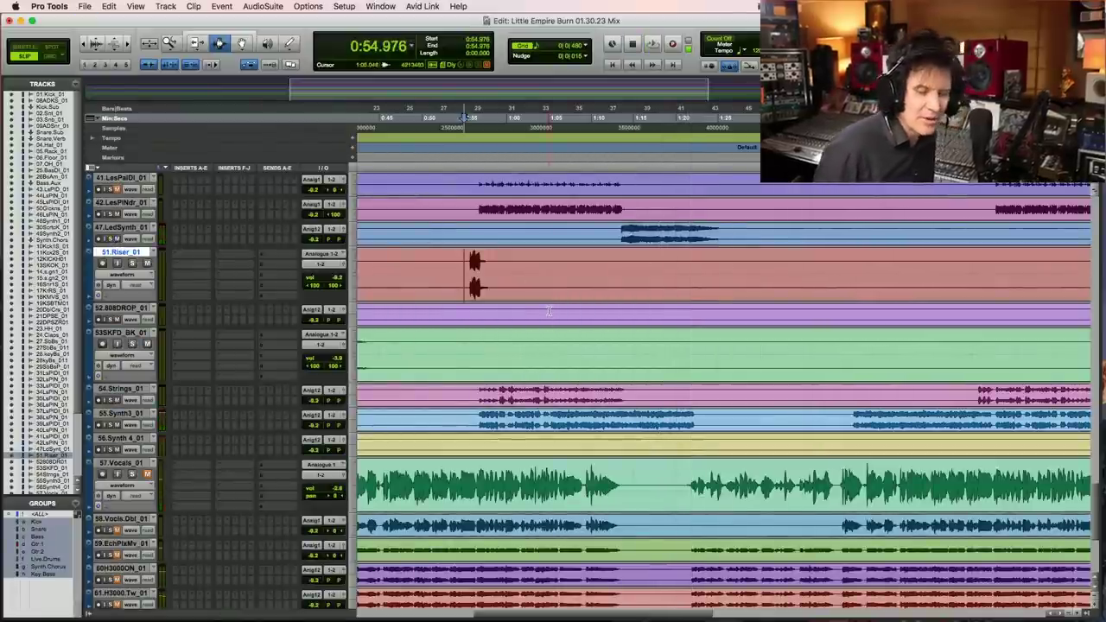
pyautogui.press('space')
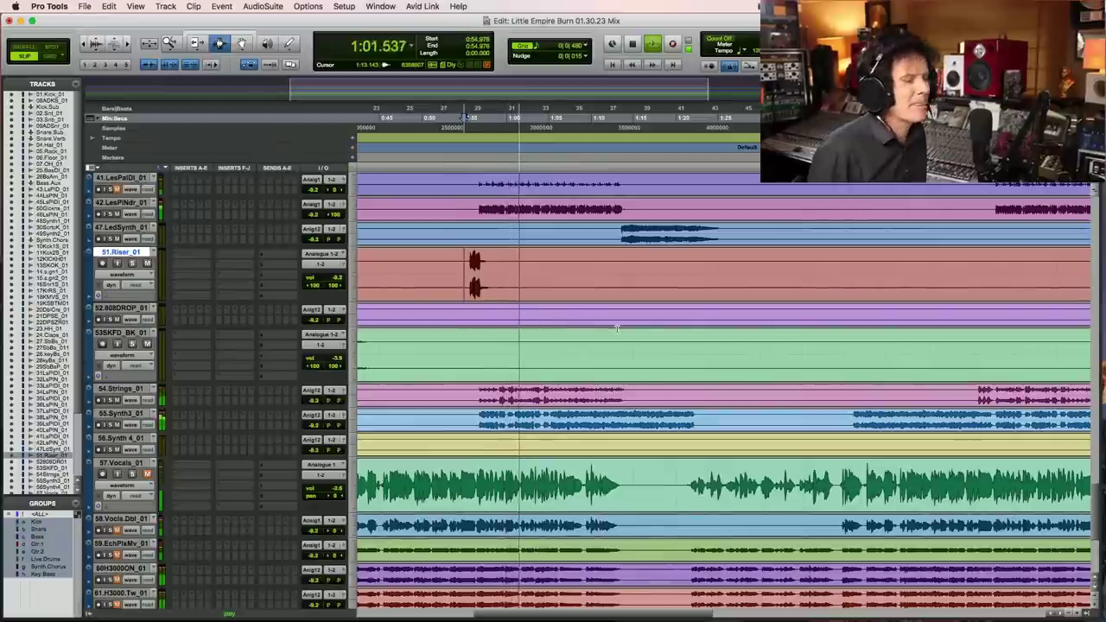
# Step: Save the session and play the mix from 0:55.248, just before the riser hit
pyautogui.press('space')
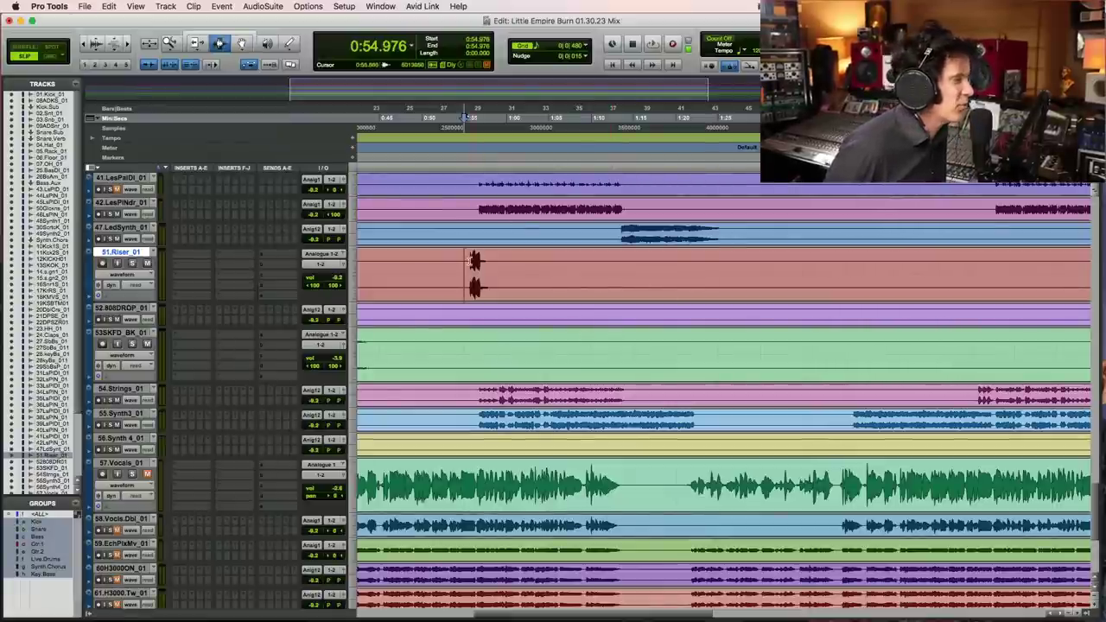
pyautogui.press('super+s')
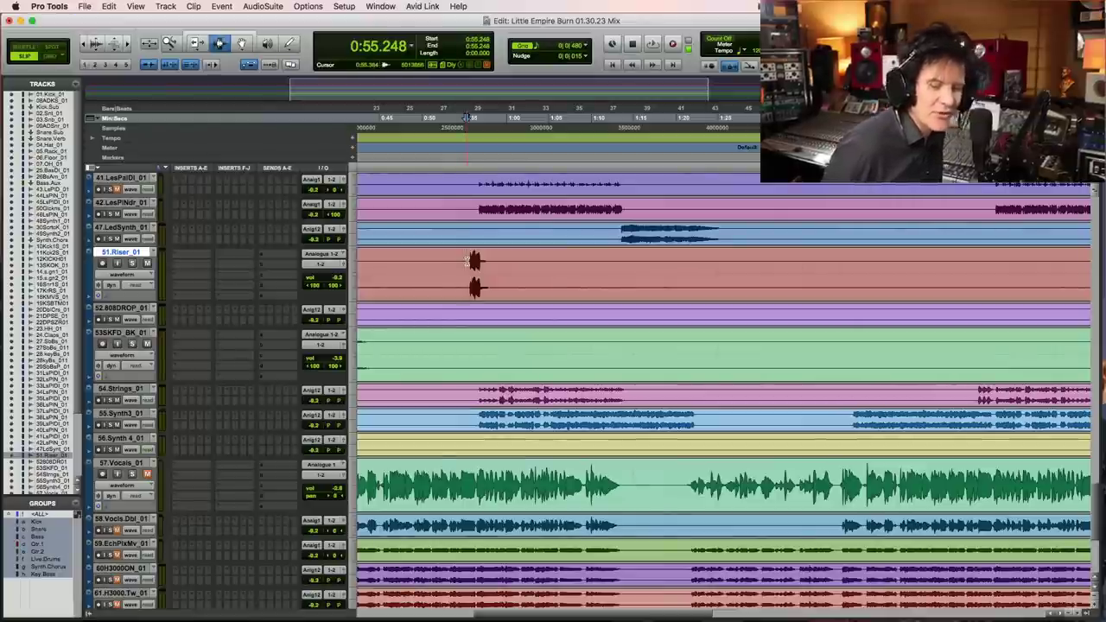
pyautogui.press('space')
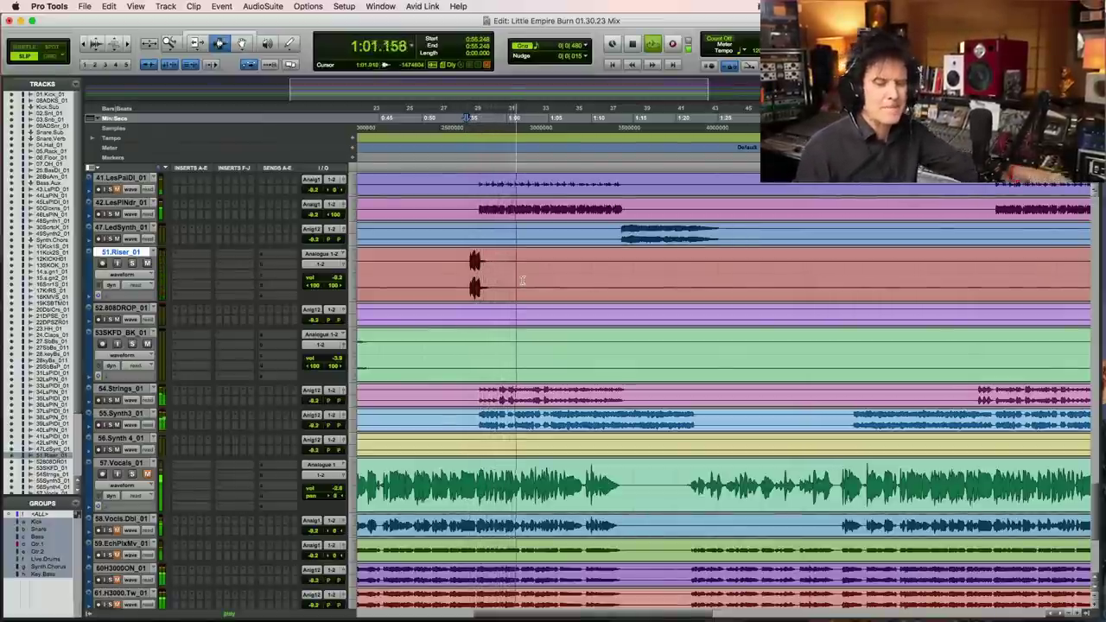
pyautogui.press('space')
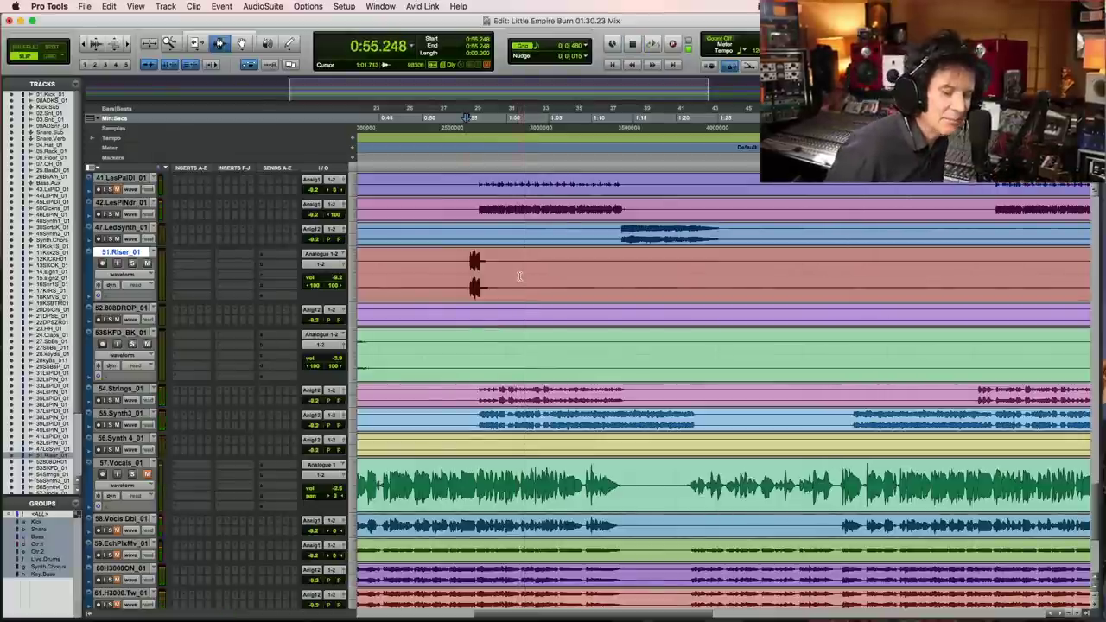
pyautogui.press('space')
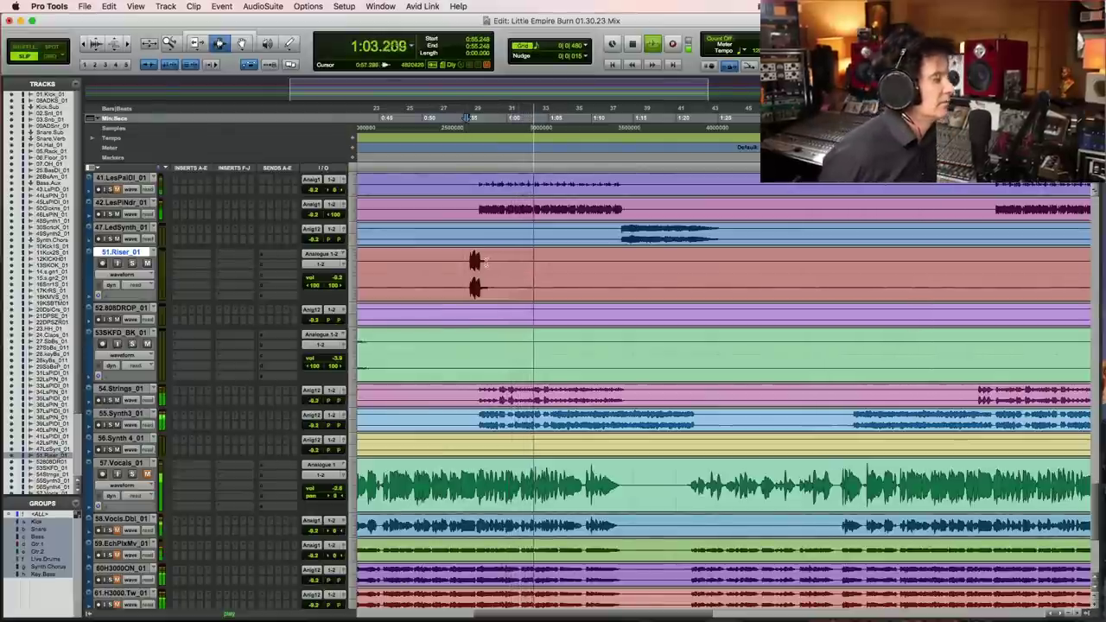
# Step: Solo and unmute the reference mix track 65B061615M and play it from 0:55.248 for comparison
pyautogui.press('super+bracketleft')
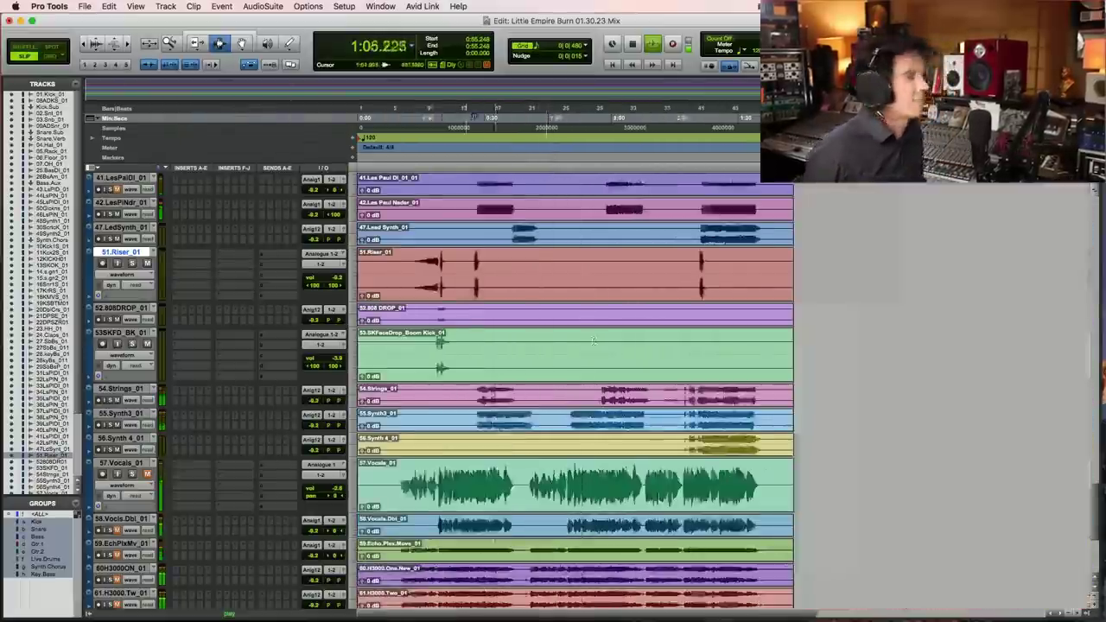
pyautogui.scroll(-8, 593, 340)
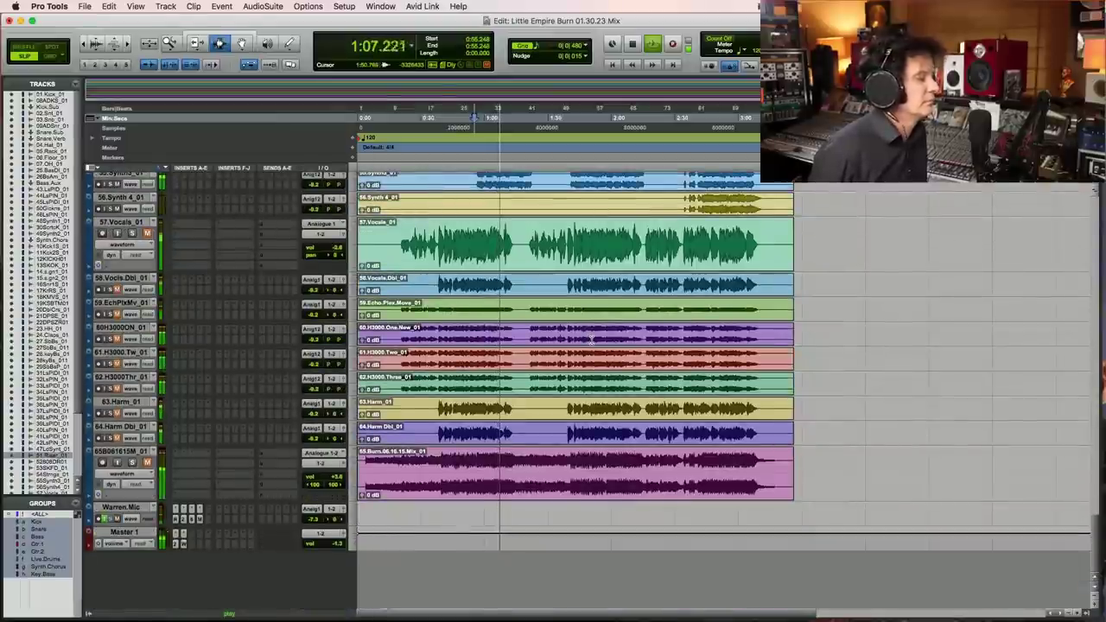
pyautogui.press('space')
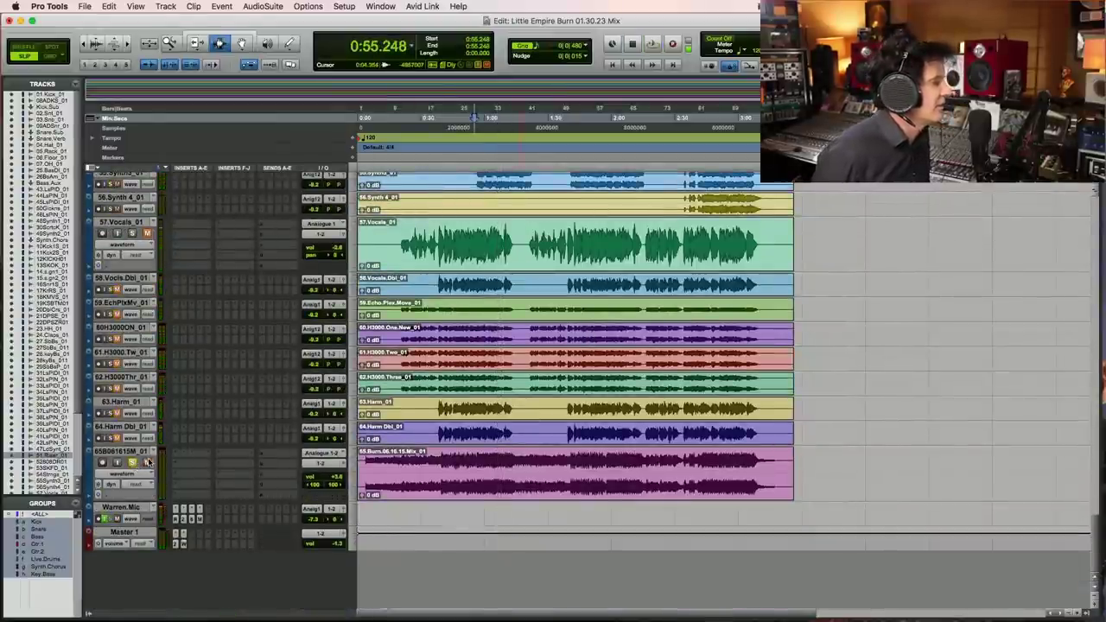
pyautogui.press('space')
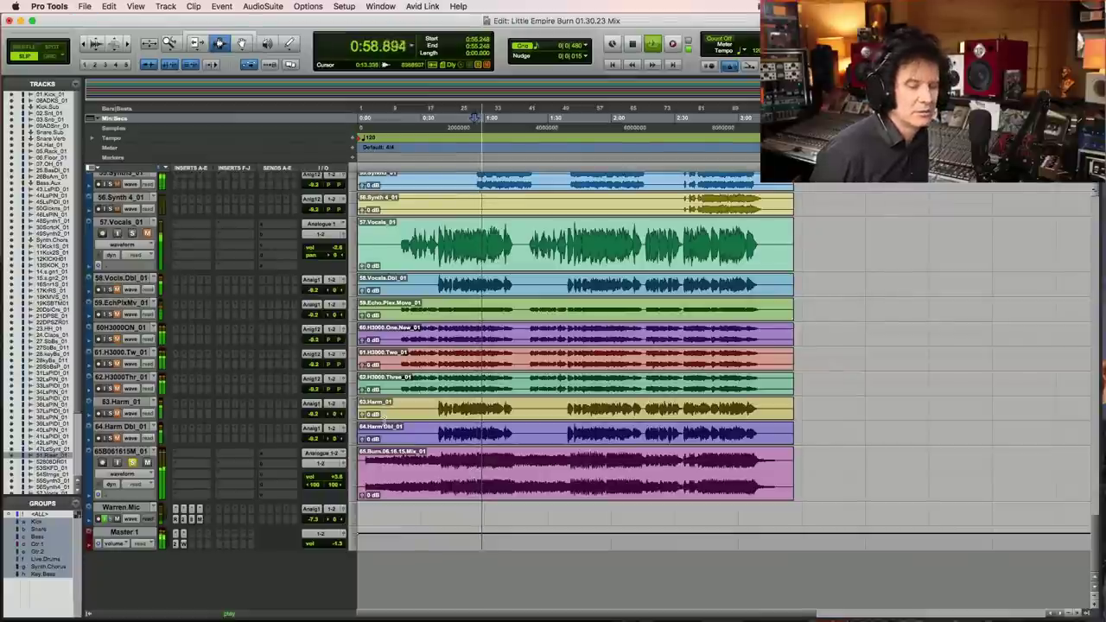
pyautogui.press('space')
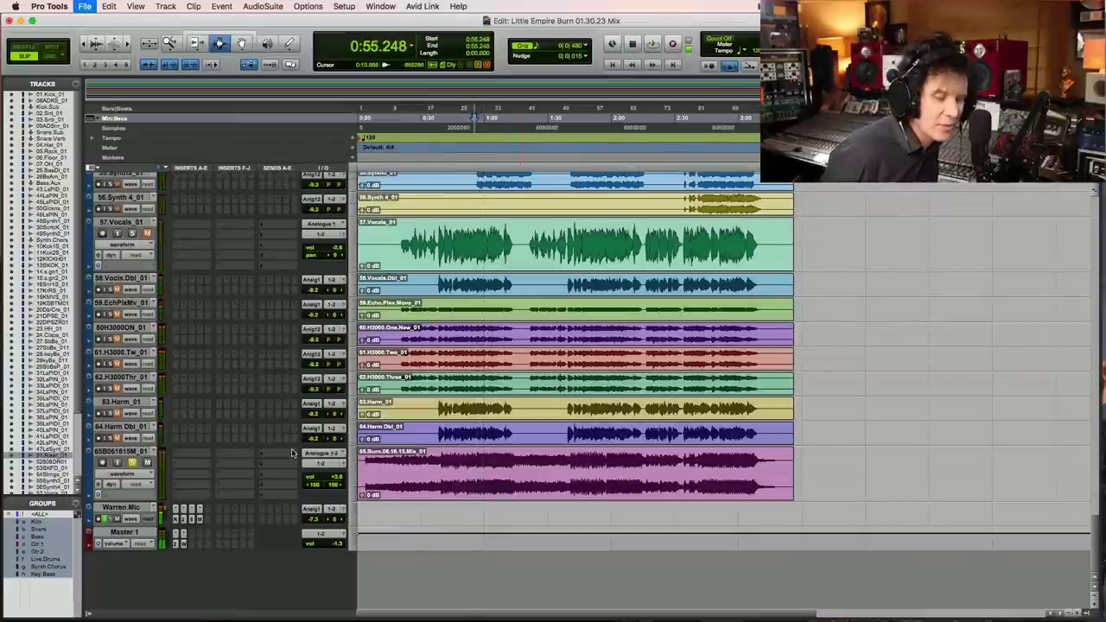
pyautogui.press('space')
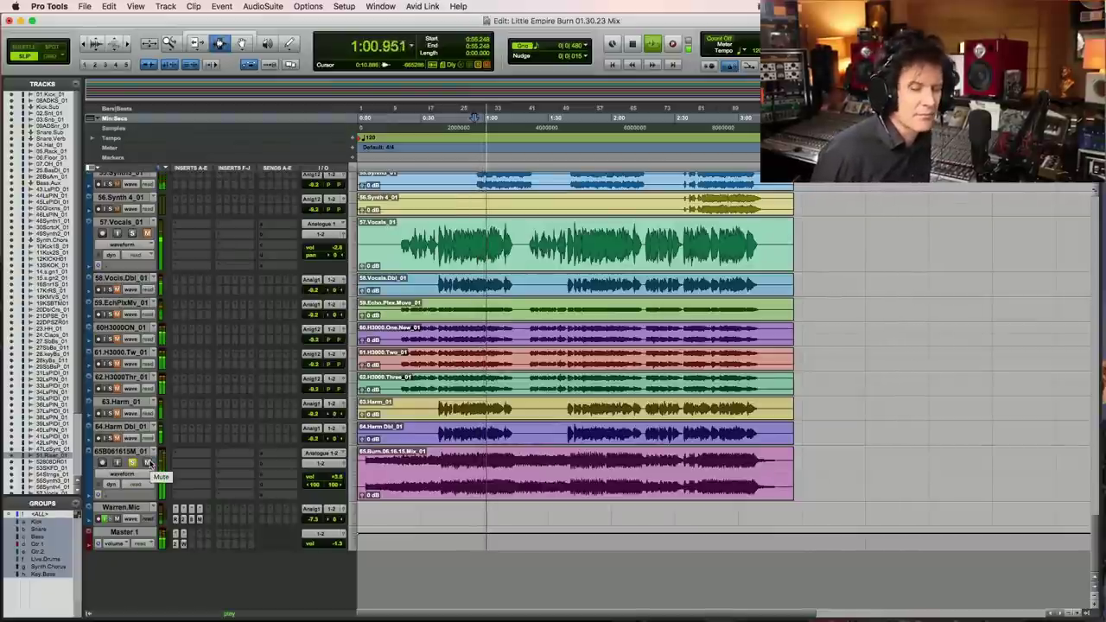
pyautogui.press('space')
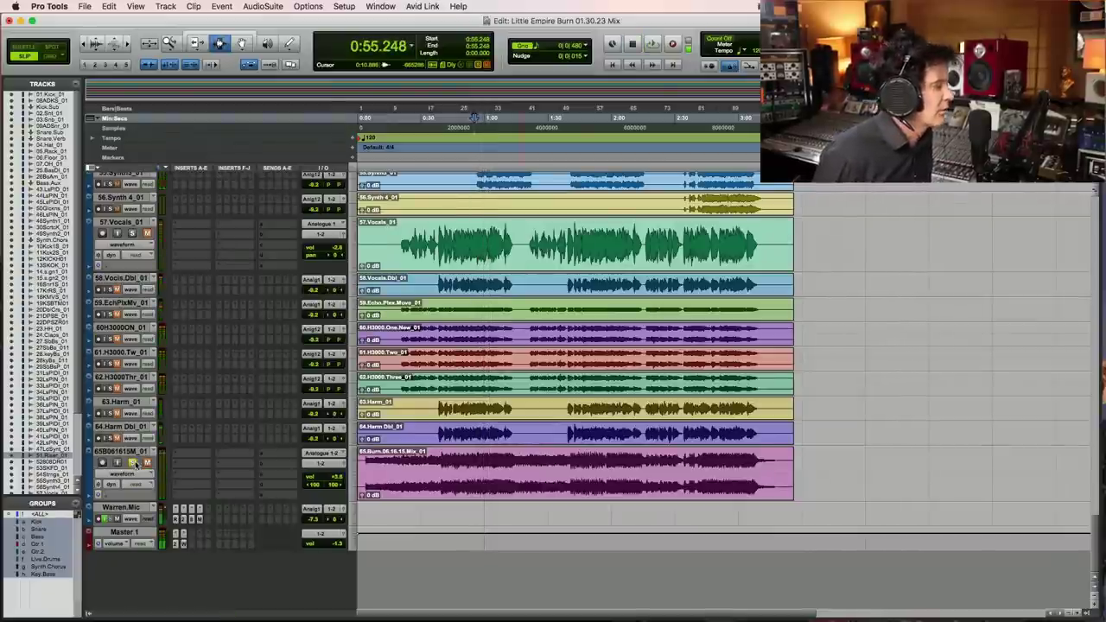
# Step: Replay the current mix from 0:55.248 with the reference track muted and its solo cleared, to compare both versions
pyautogui.press('space')
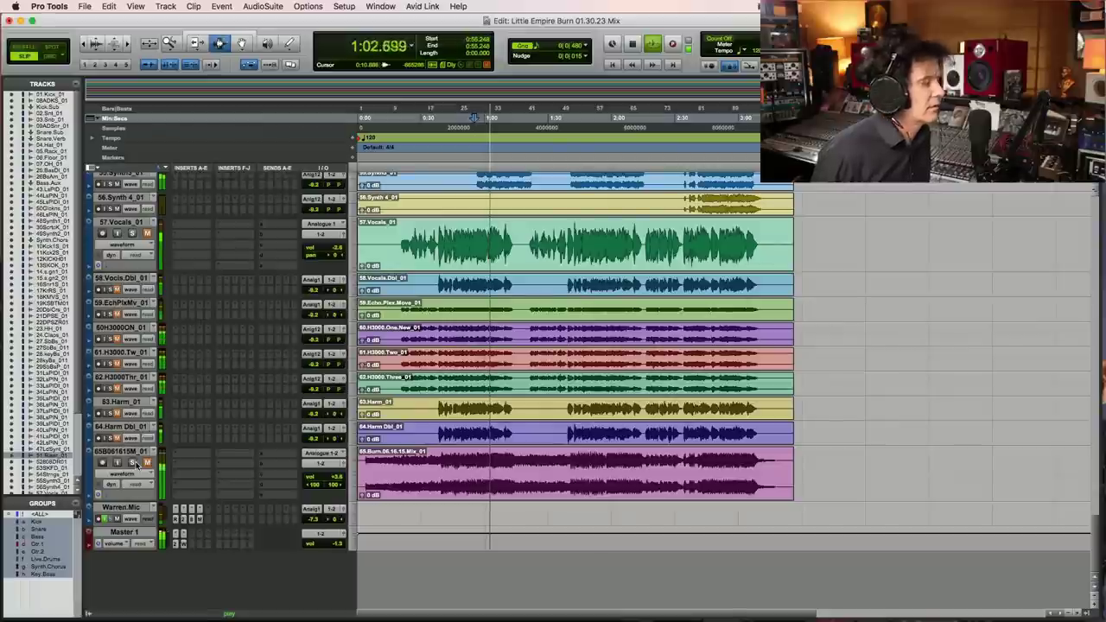
pyautogui.press('space')
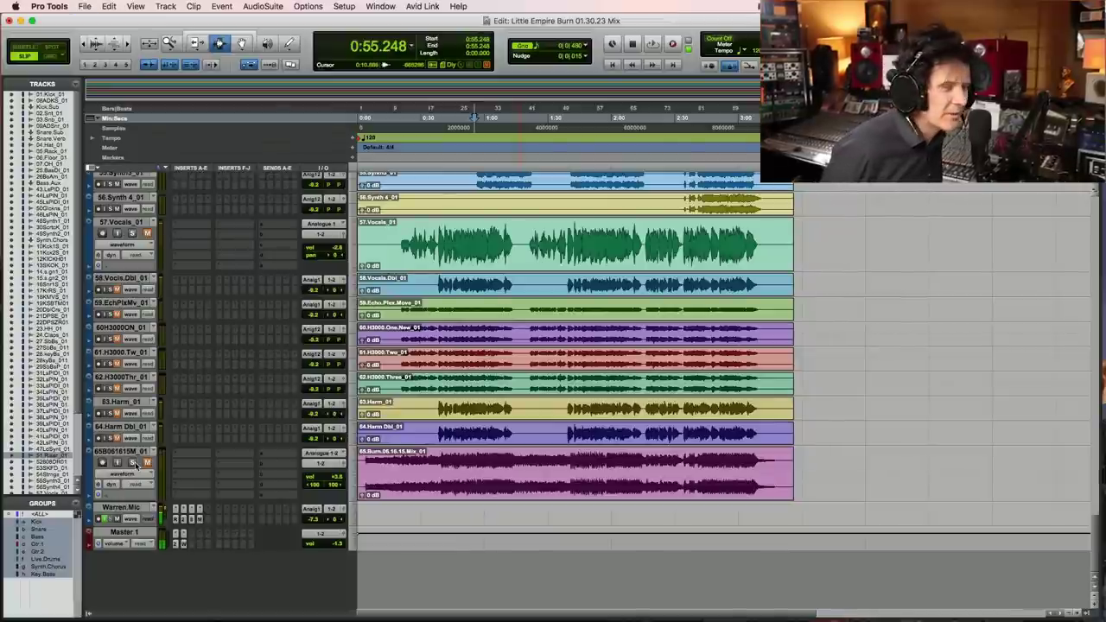
pyautogui.press('space')
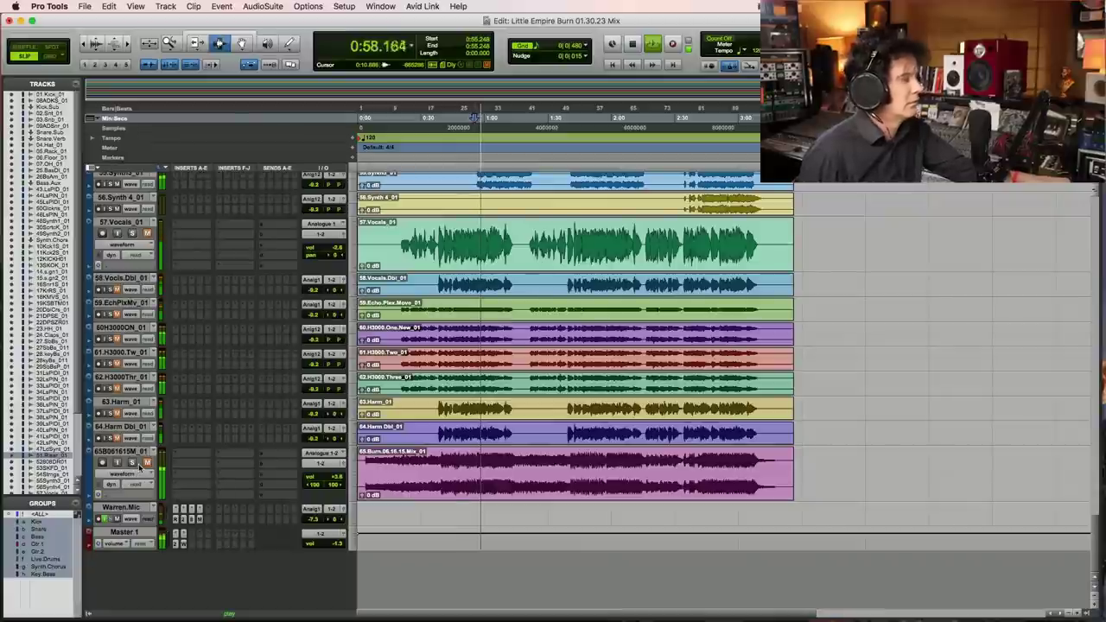
pyautogui.press('space')
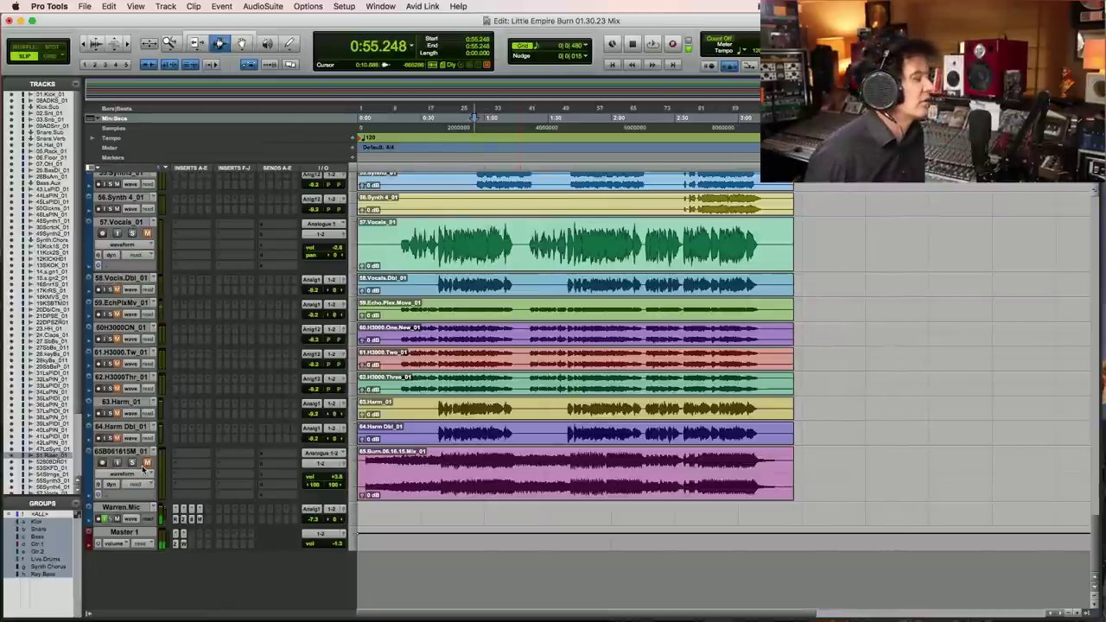
pyautogui.press('space')
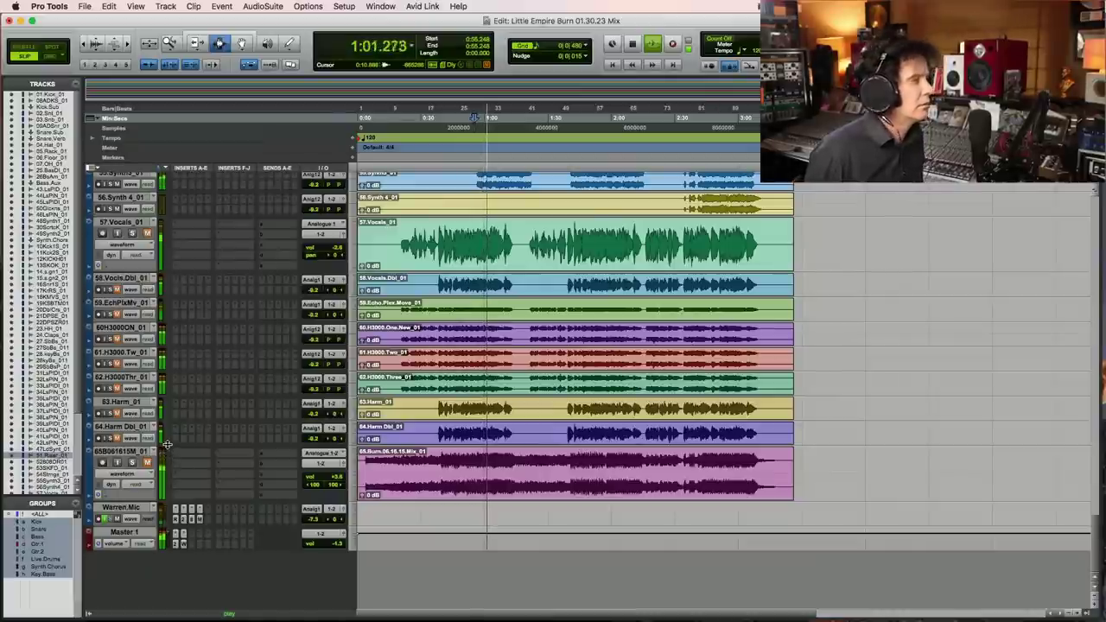
pyautogui.press('space')
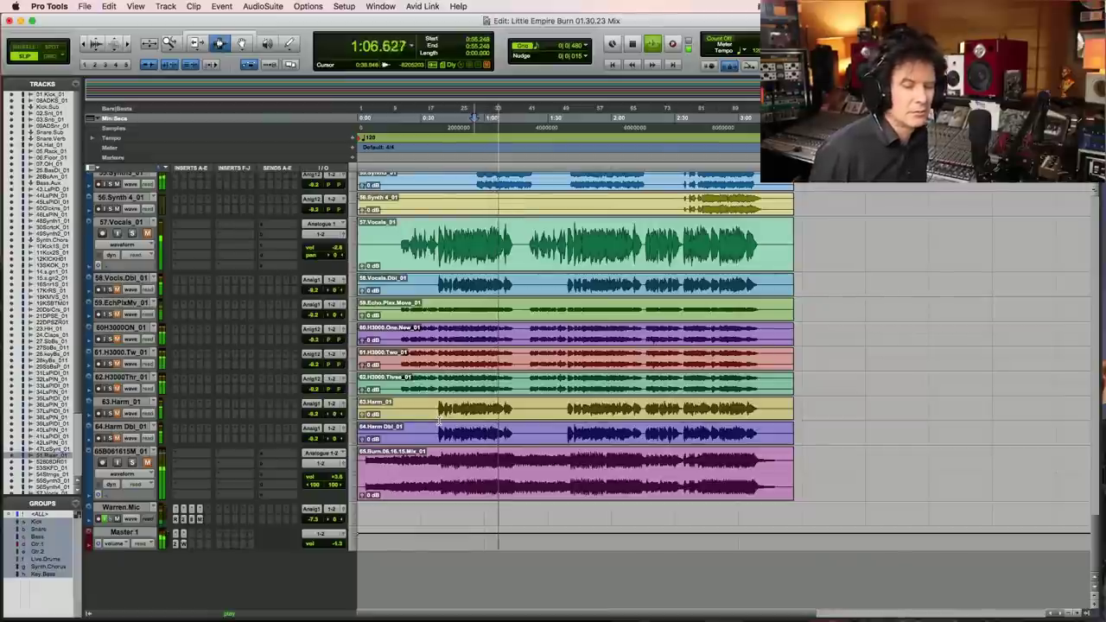
pyautogui.press('space')
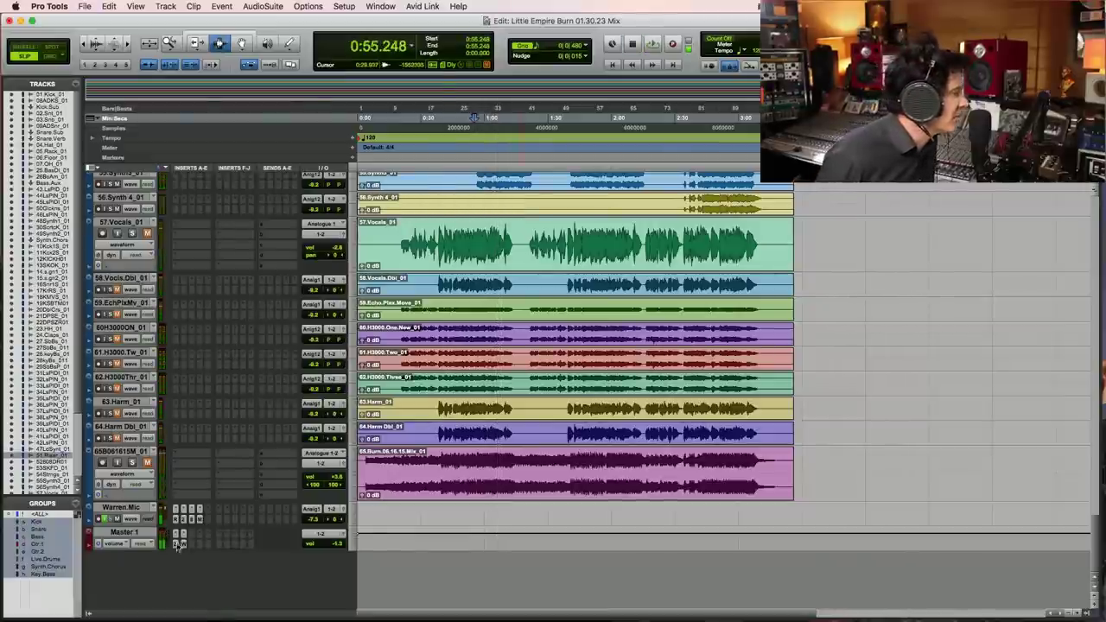
# Step: Play the mix from 0:55.248 while checking the WLM loudness meter on Master 1, and save the session
pyautogui.click(177, 542)
pyautogui.click(183, 542)
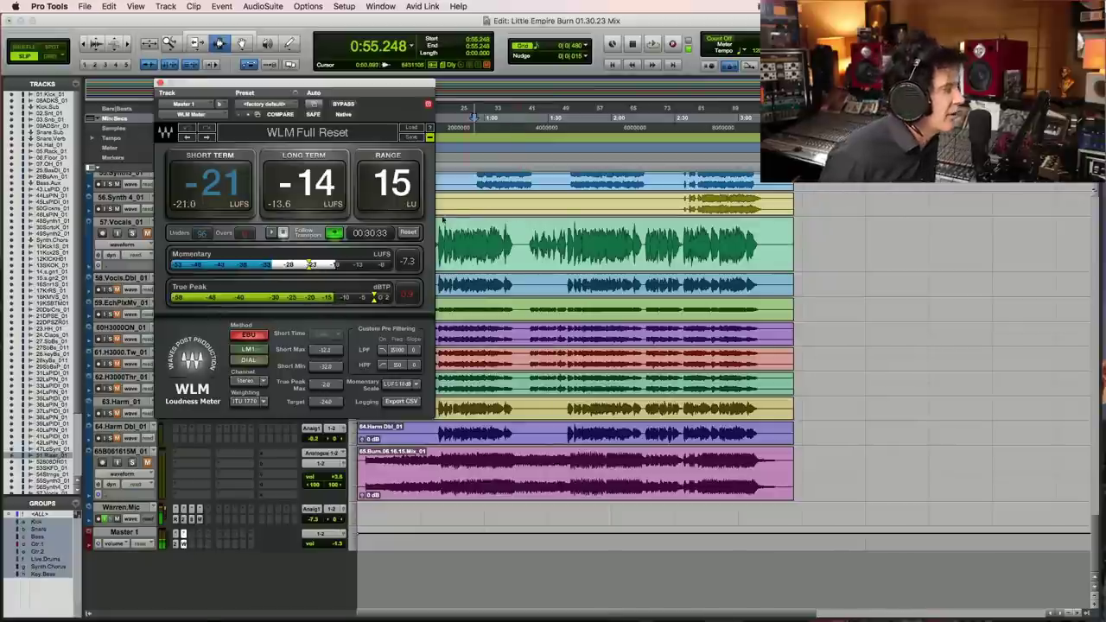
pyautogui.press('space')
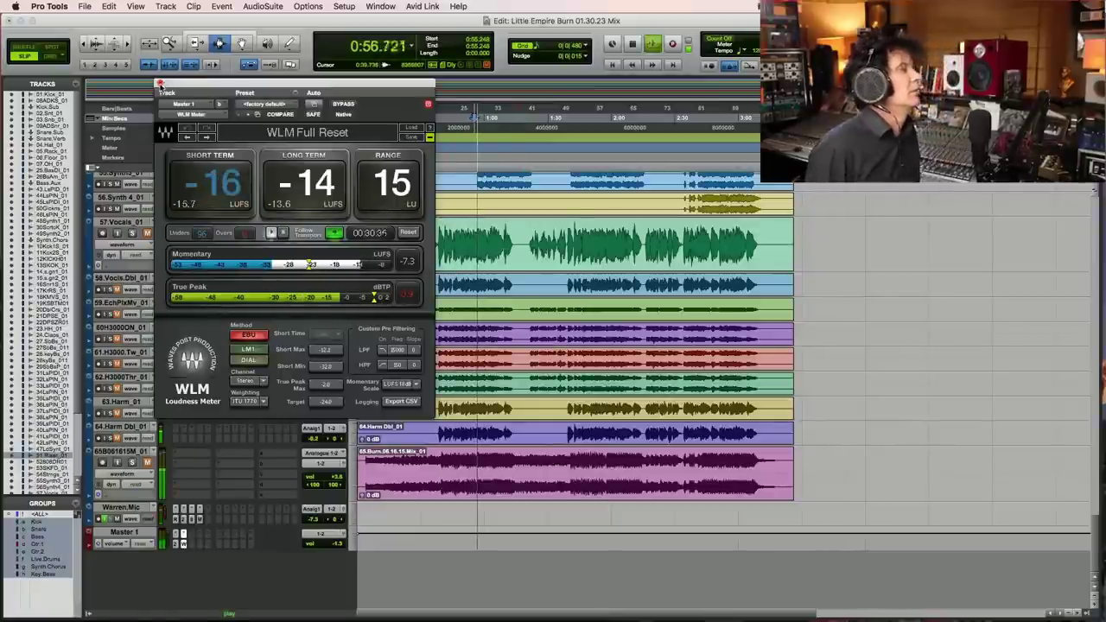
pyautogui.click(159, 83)
pyautogui.press('super+s')
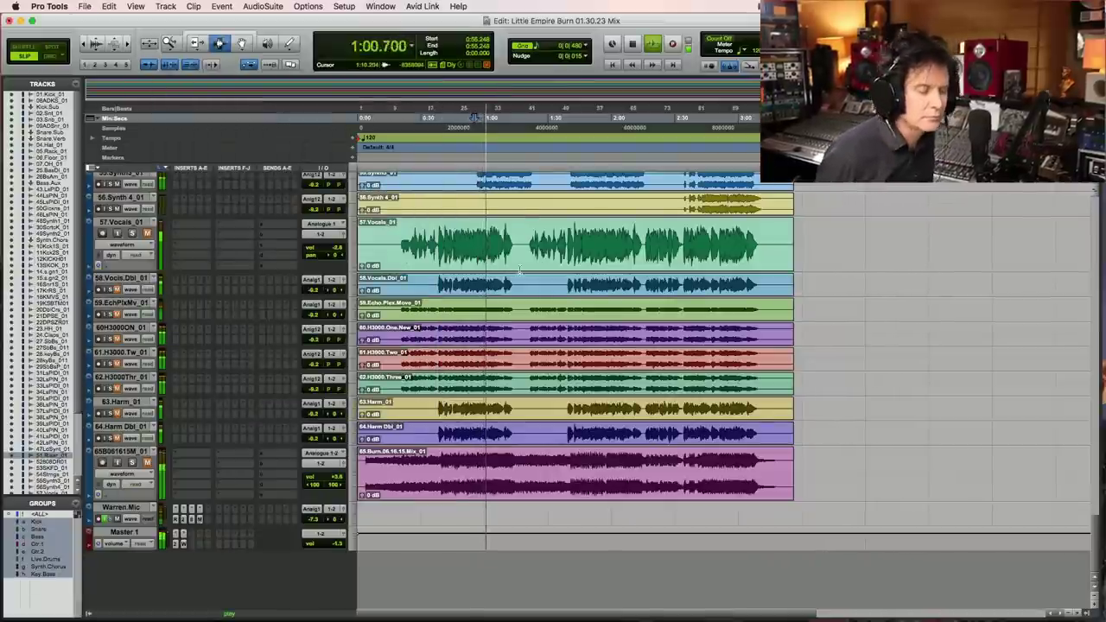
pyautogui.press('space')
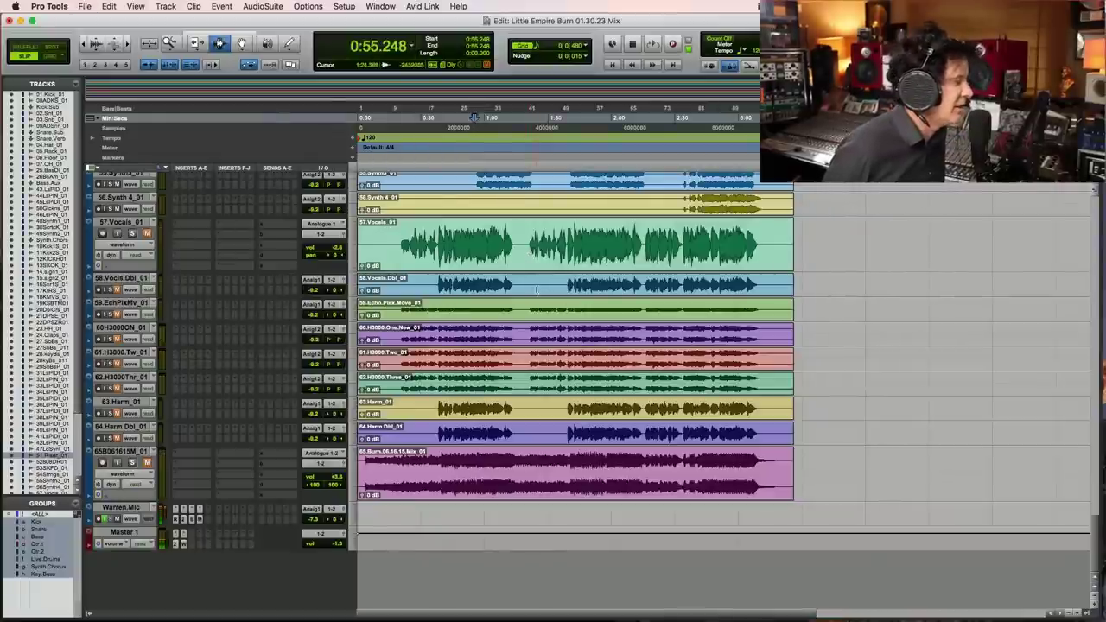
# Step: Separate the clips on 27.Sub Bass_01 and its duplicate from 1:55.850 to about 3:20, around the last two sub bass phrases
pyautogui.scroll(10, 545, 292)
pyautogui.scroll(15, 536, 287)
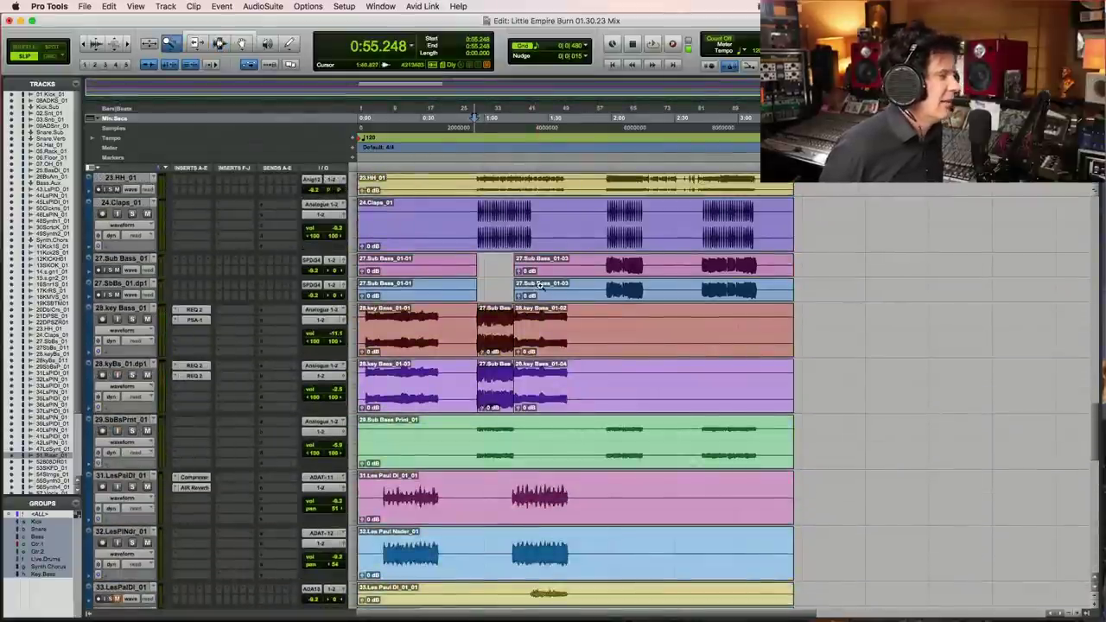
pyautogui.scroll(2, 543, 255)
pyautogui.moveTo(494, 263); pyautogui.dragTo(880, 292)
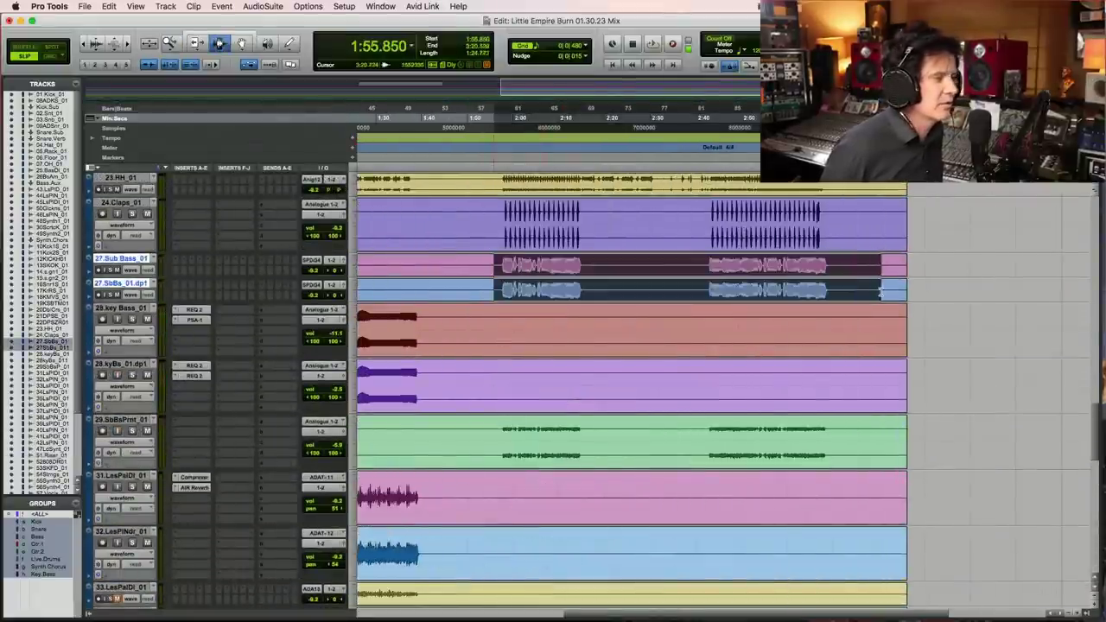
pyautogui.press('super+e')
# Step: Copy the separated sub bass clips straight down onto 28.key Bass_01 and its duplicate at the same time position
pyautogui.press('F7')
pyautogui.moveTo(583, 285); pyautogui.dragTo(602, 388)
pyautogui.press('F7')
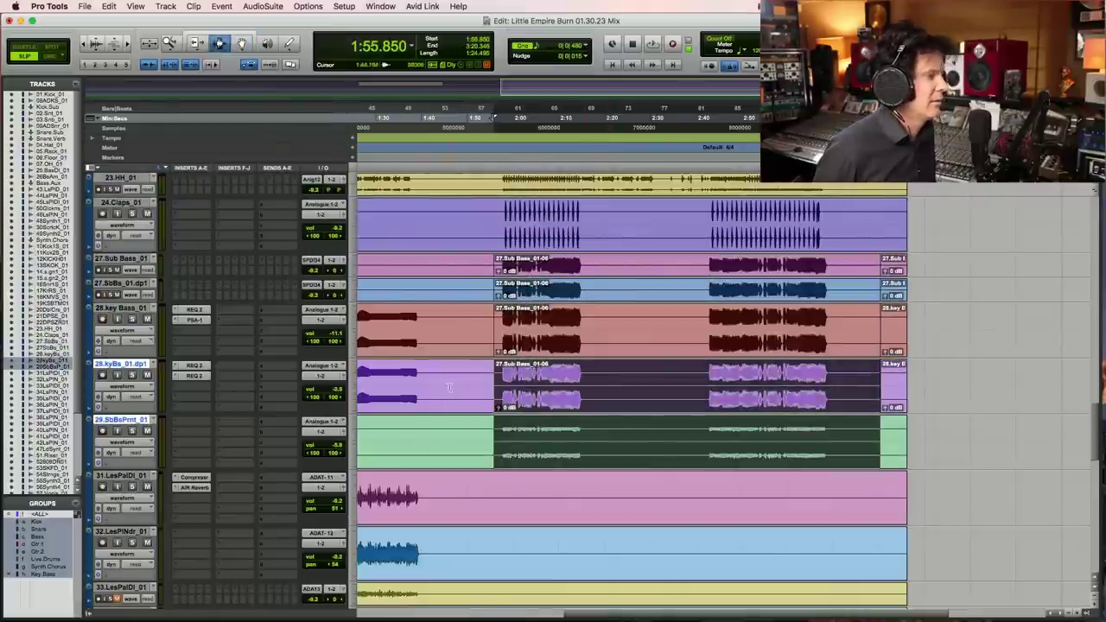
pyautogui.click(448, 384)
# Step: Make the two original sub bass tracks, 27.Sub Bass_01 and 27.SbBs_01.dp1, inactive
pyautogui.press('super+bracketleft')
pyautogui.press('super+bracketleft')
pyautogui.press('super+bracketleft')
pyautogui.press('F5')
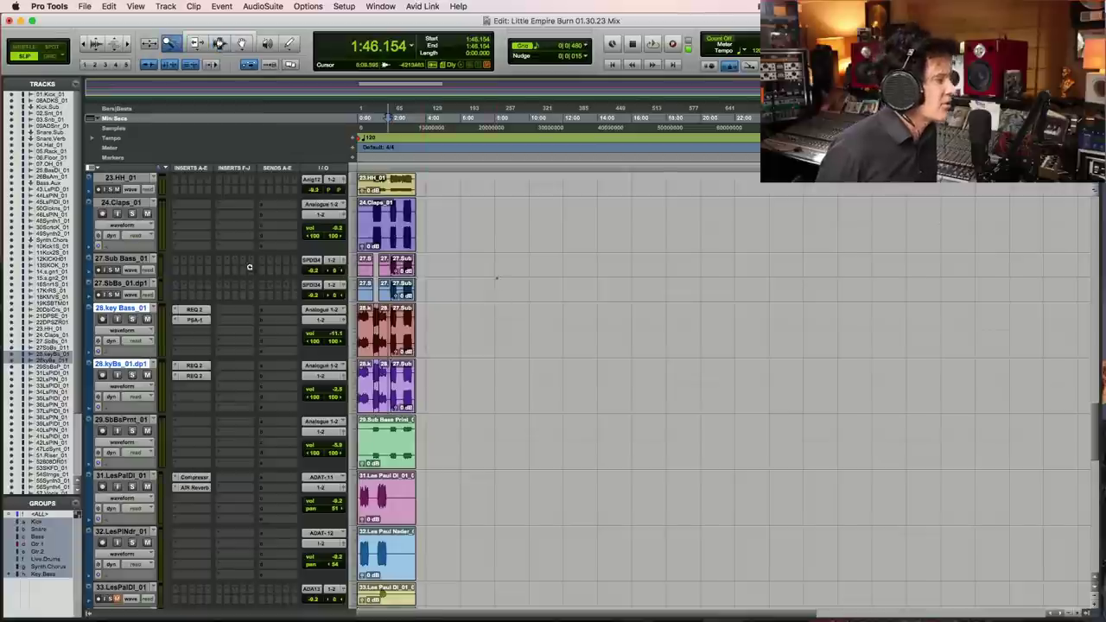
pyautogui.moveTo(427, 347); pyautogui.dragTo(363, 347)
pyautogui.tripleClick(413, 289)
pyautogui.click(121, 258)
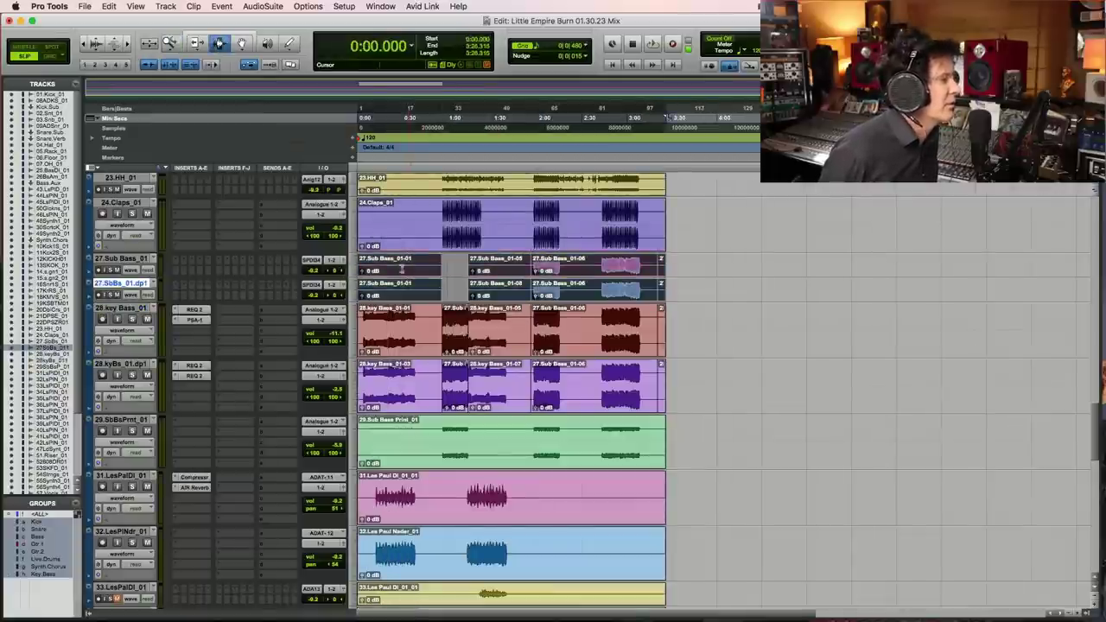
pyautogui.rightClick(130, 258)
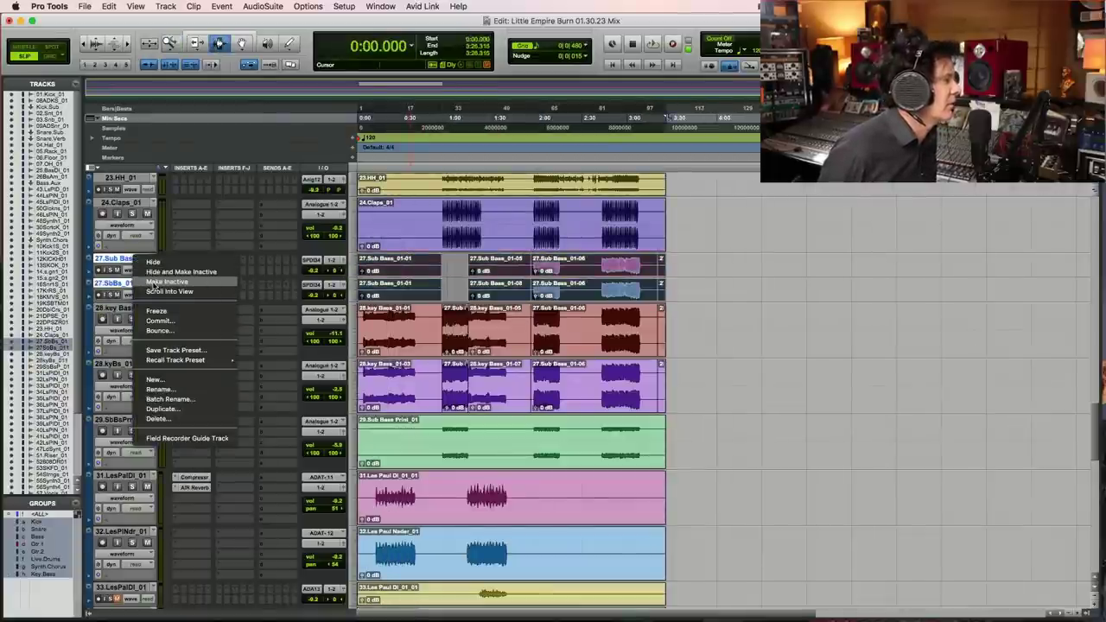
pyautogui.click(166, 282)
# Step: Hide the two inactive sub bass tracks, 27.SbBs_01.dp1 and 27.Sub Bass_01
pyautogui.click(435, 355)
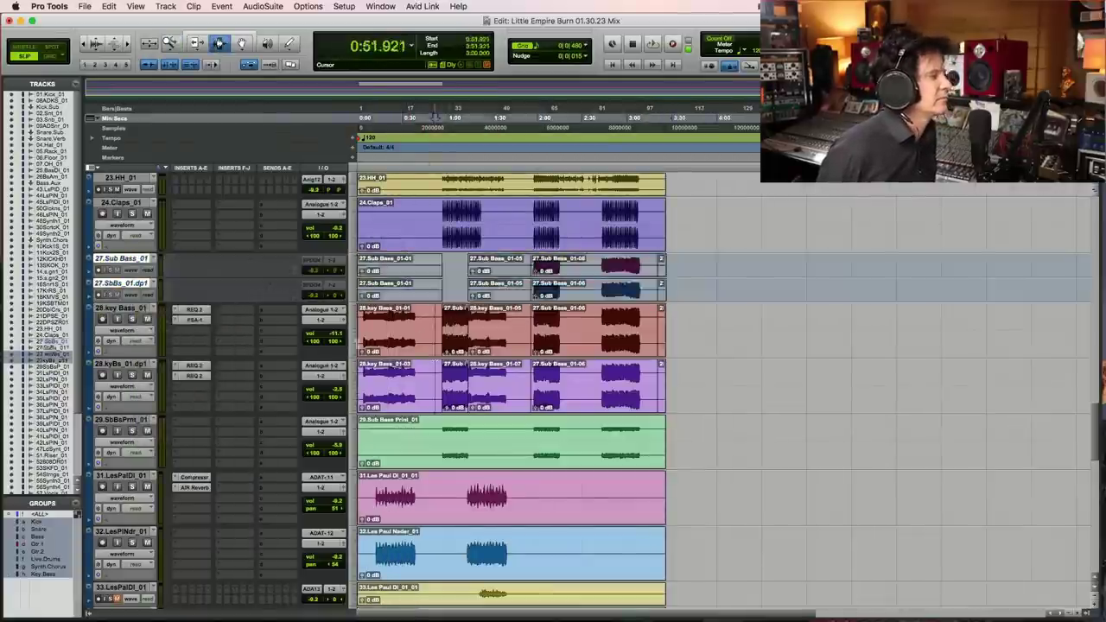
pyautogui.click(129, 261)
pyautogui.rightClick(139, 279)
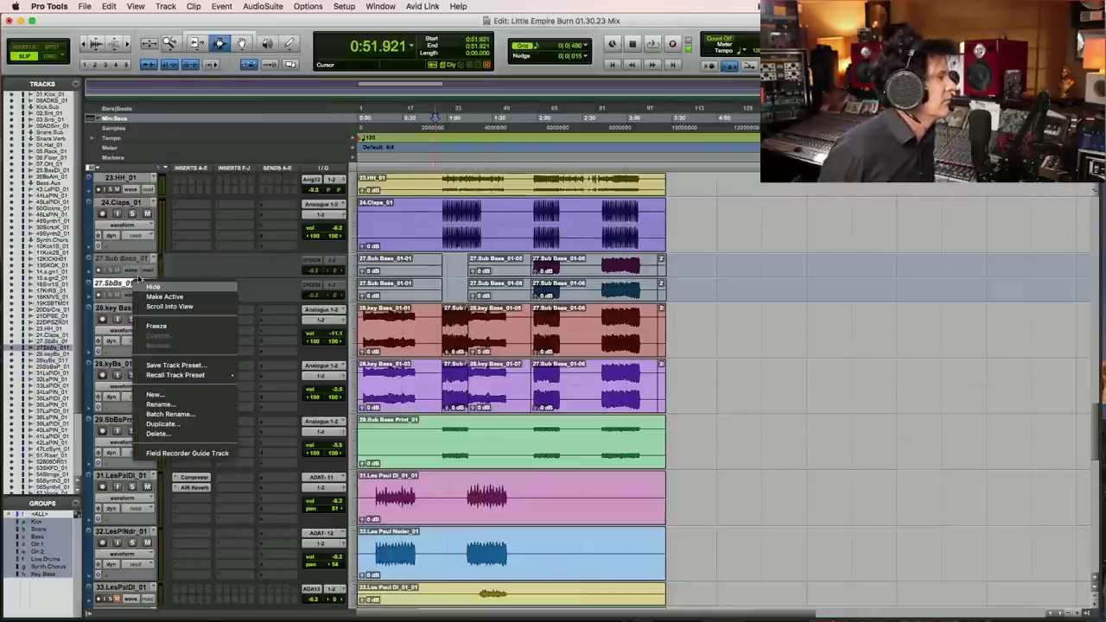
pyautogui.click(154, 286)
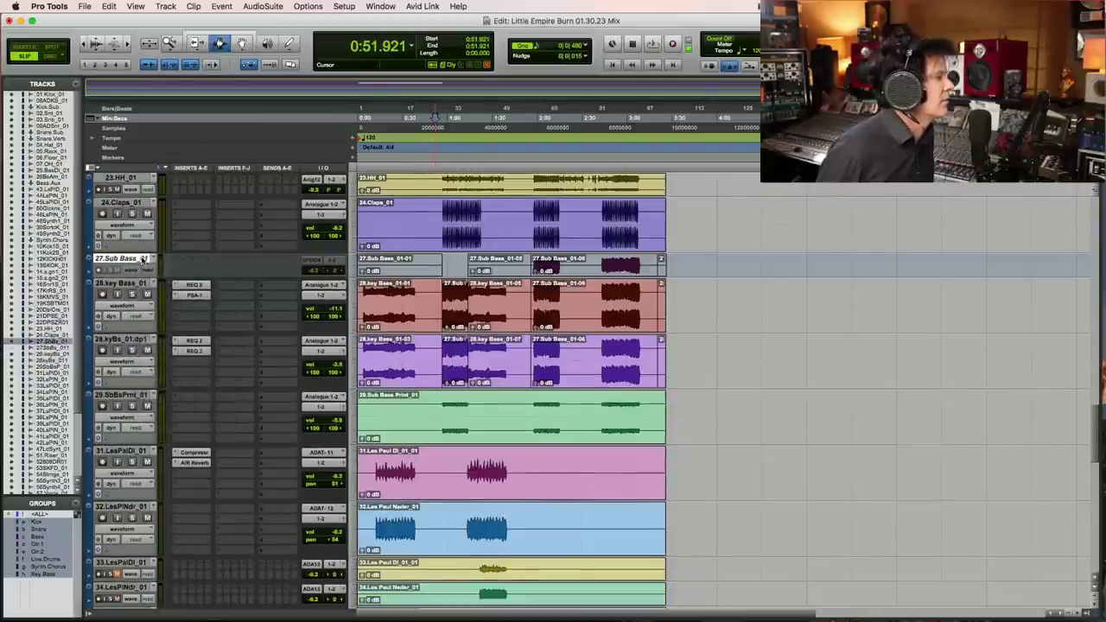
pyautogui.rightClick(143, 259)
pyautogui.click(163, 262)
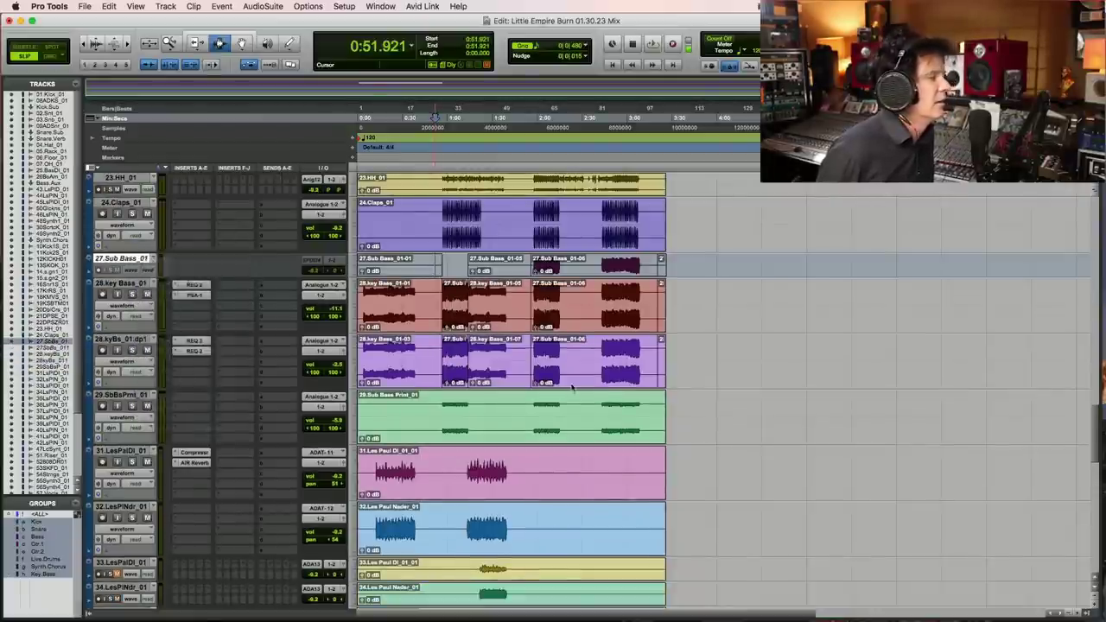
# Step: Play the mix from 0:51.151 to check the combined key and sub bass tracks
pyautogui.click(436, 275)
pyautogui.press('space')
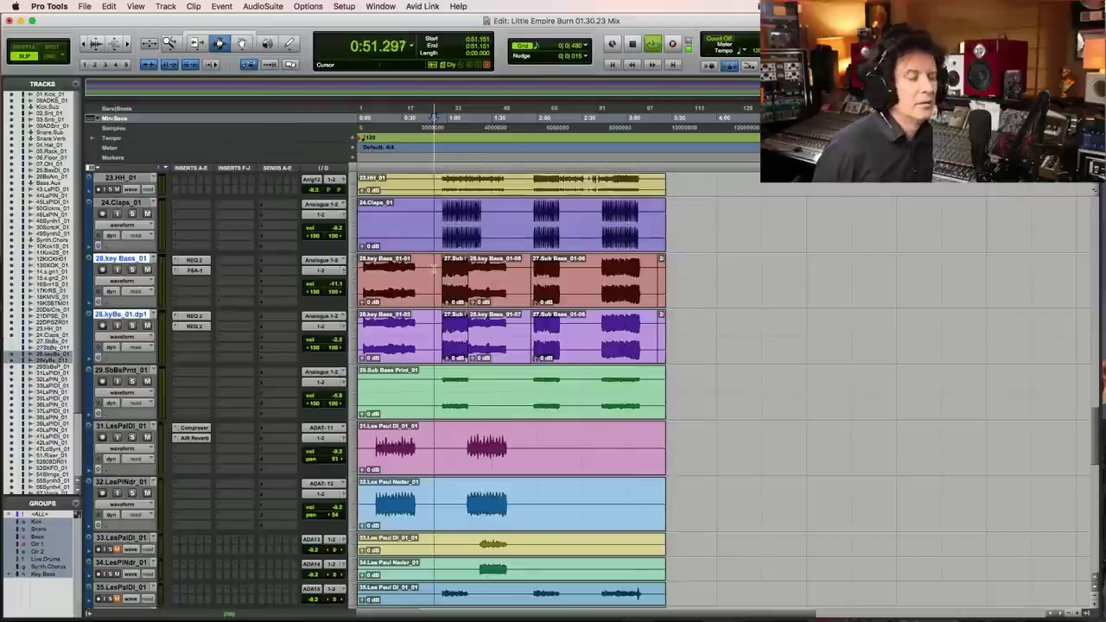
pyautogui.press('super+]')
pyautogui.press('super+]')
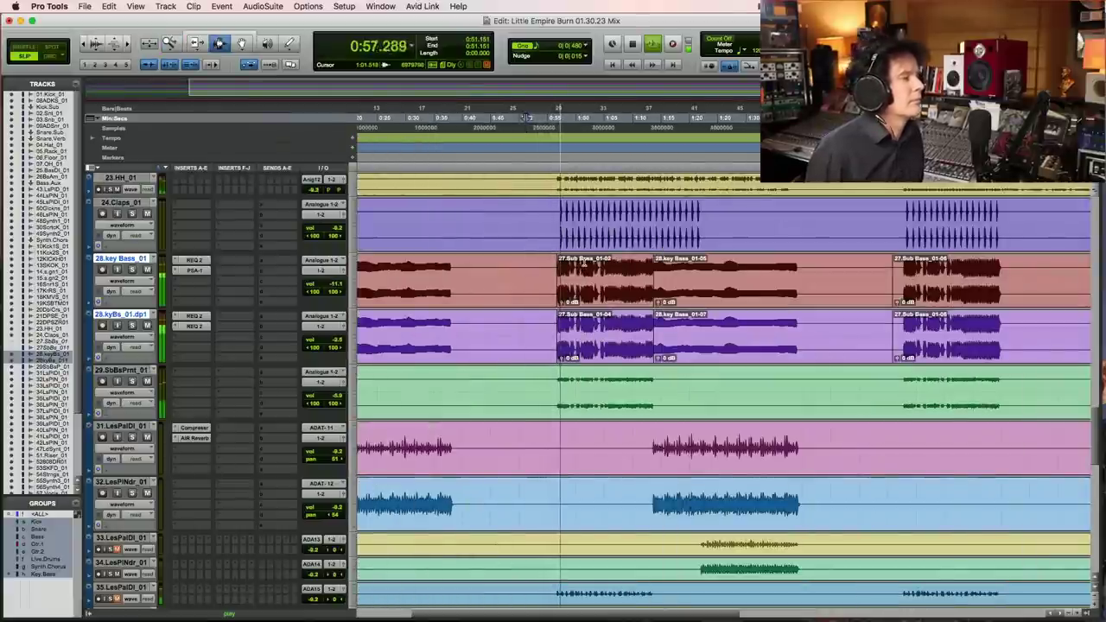
# Step: Play the mix from 0:02.041 to check the key bass and sub bass balance across the opening sections
pyautogui.press('super+[')
pyautogui.press('super+[')
pyautogui.press('super+[')
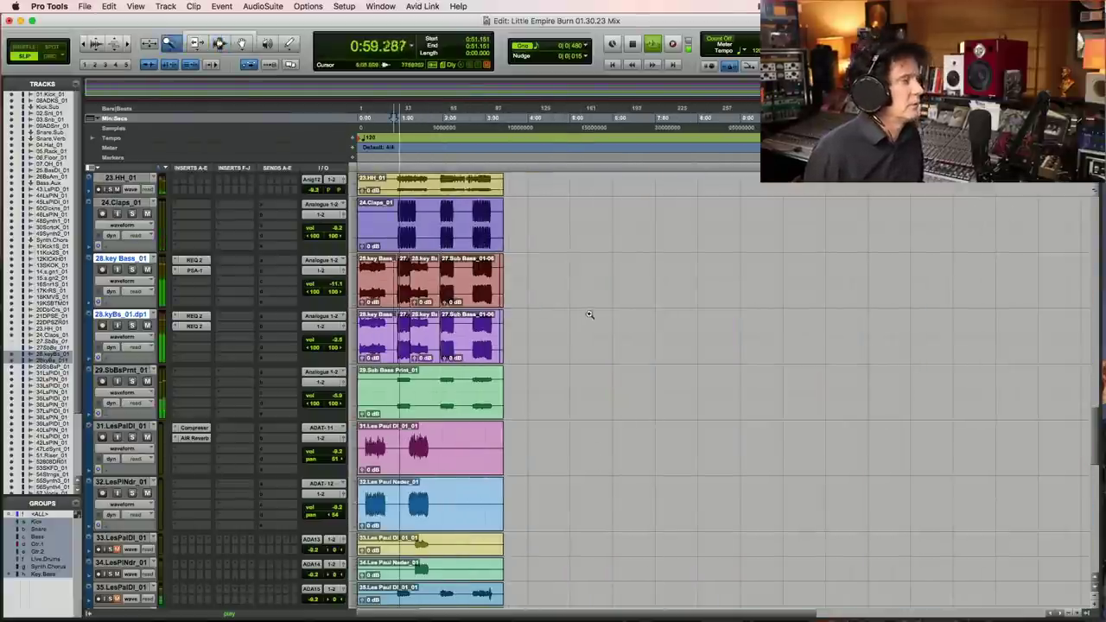
pyautogui.press('super+]')
pyautogui.press('super+]')
pyautogui.press('space')
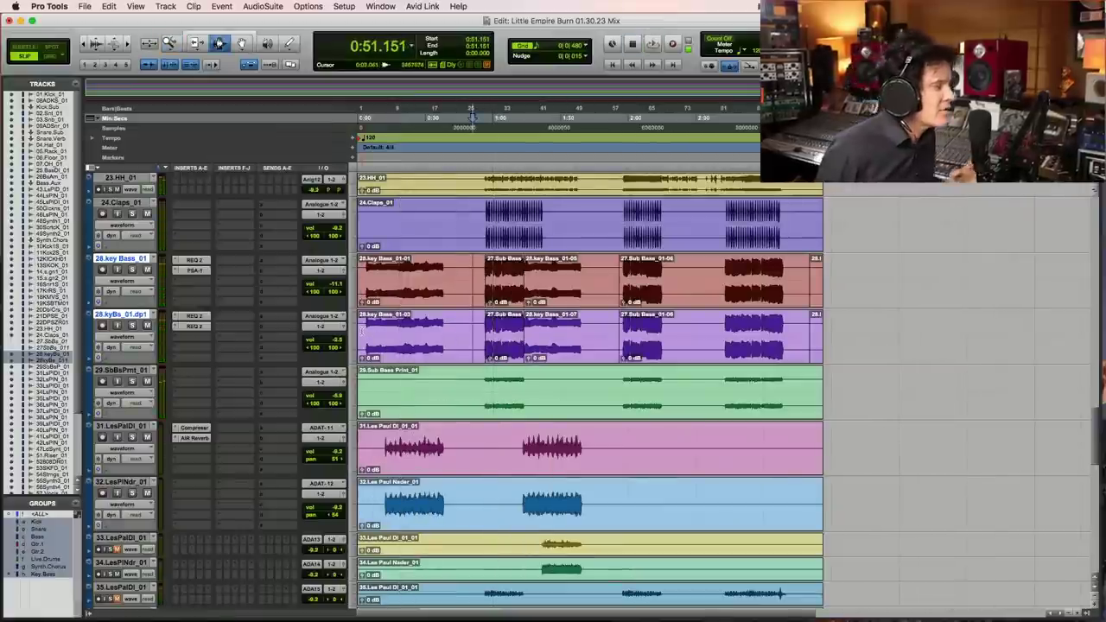
pyautogui.click(364, 332)
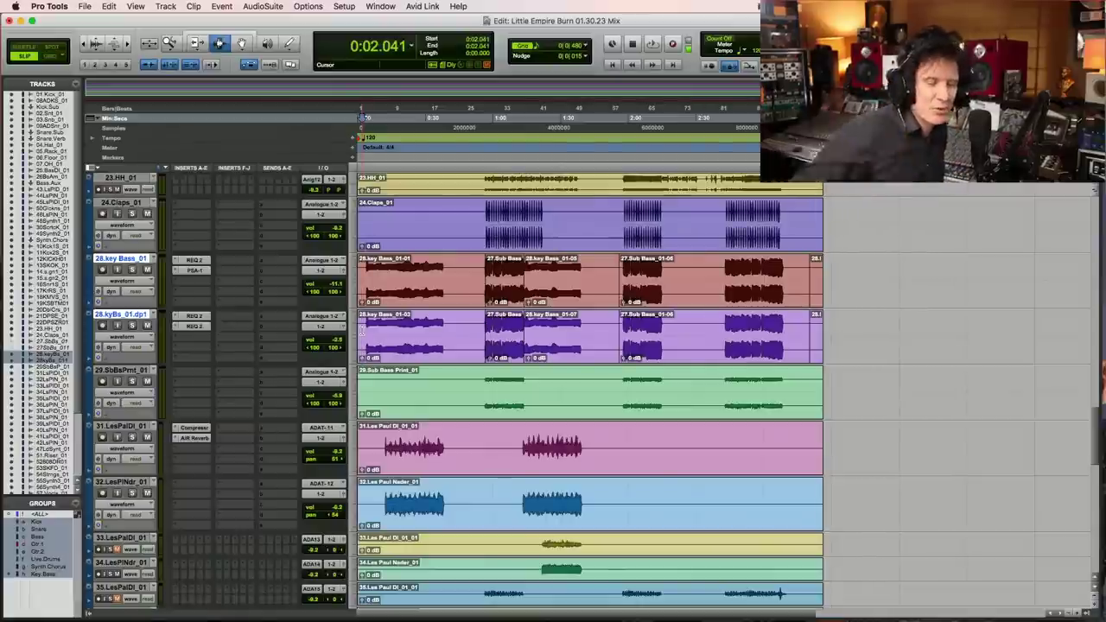
pyautogui.press('space')
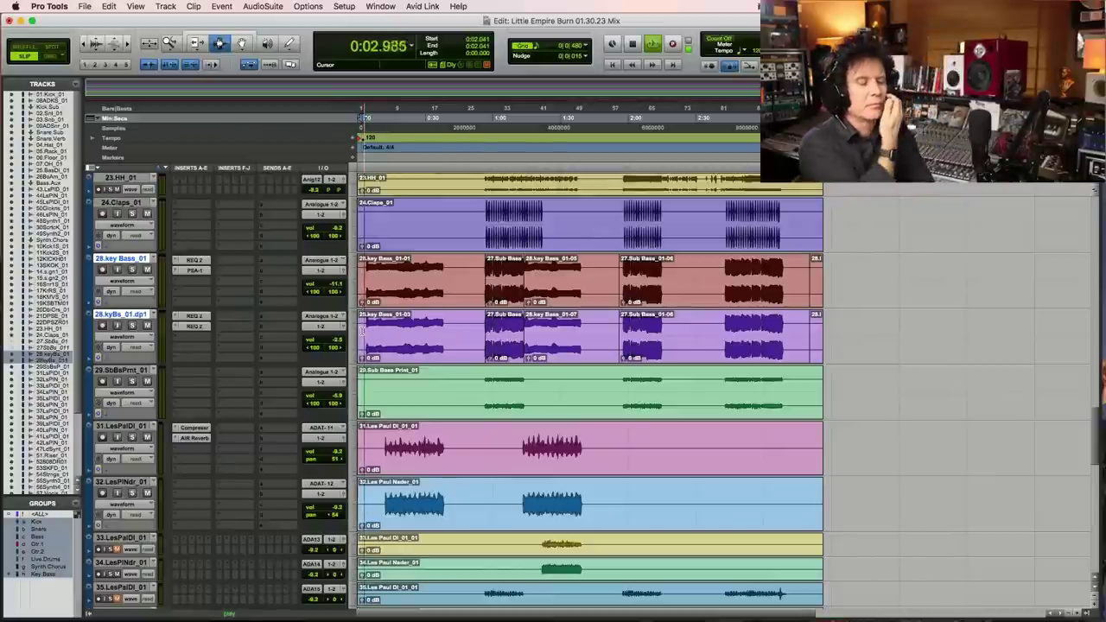
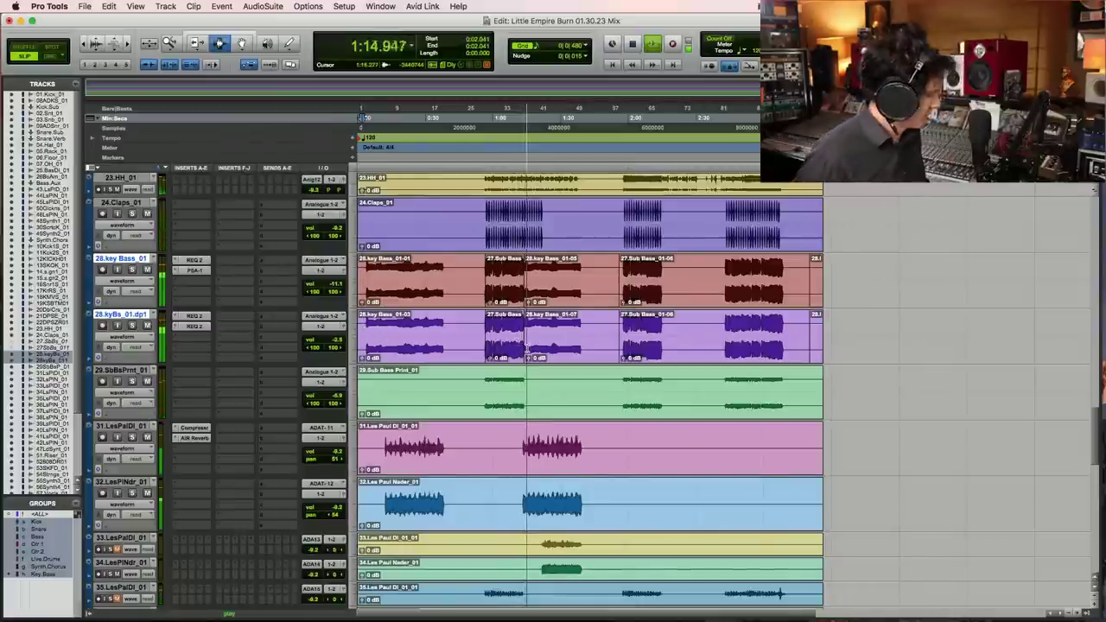
pyautogui.press('super+bracketright')
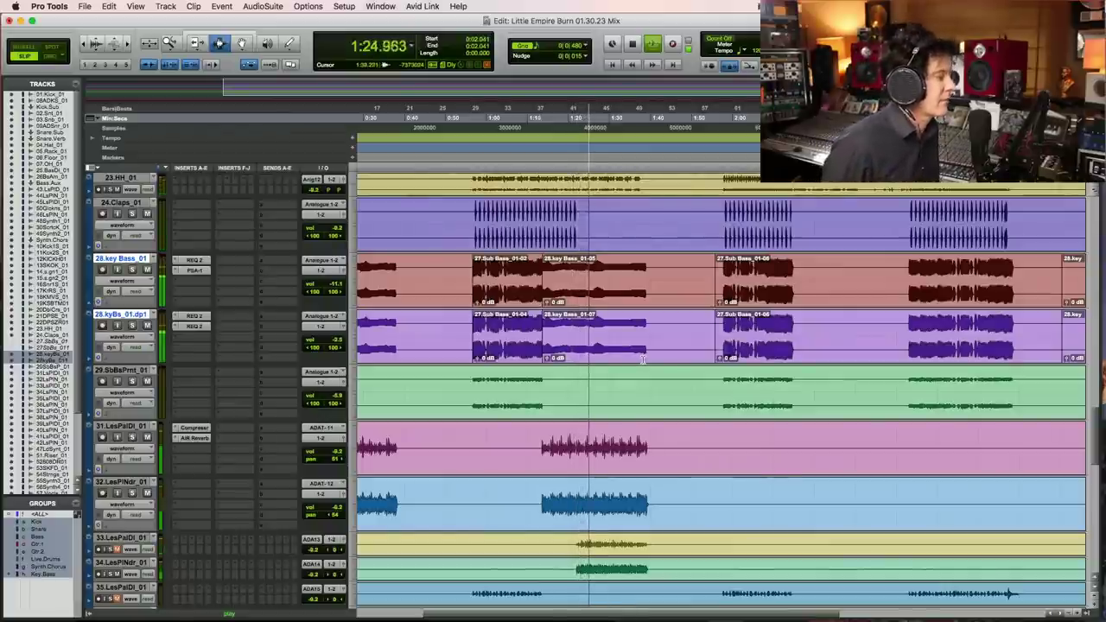
pyautogui.scroll(-3, 643, 360)
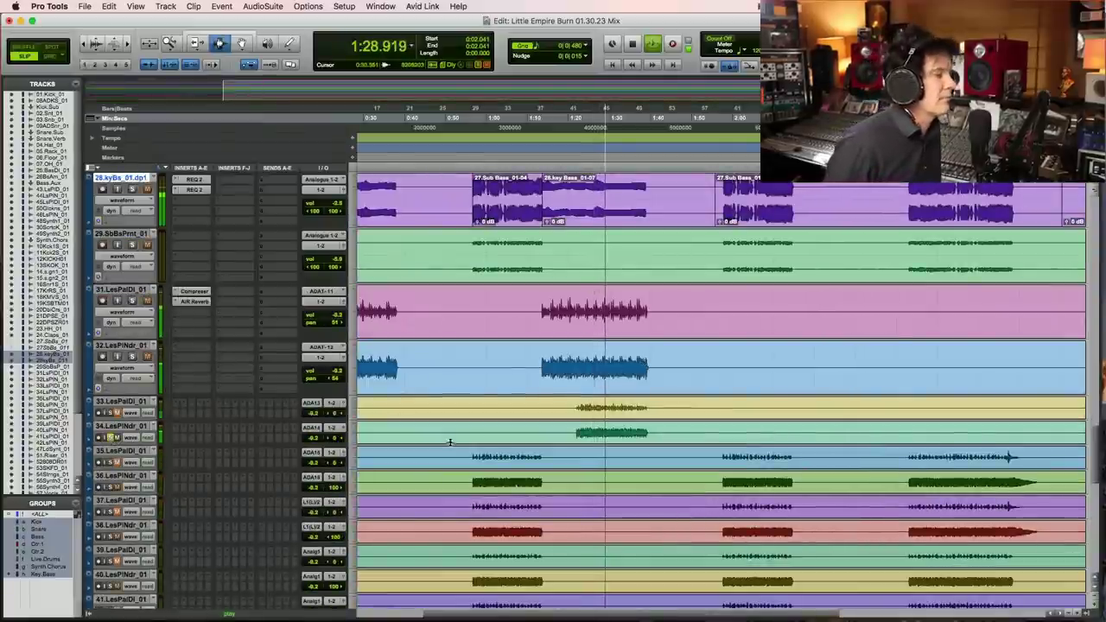
pyautogui.press('space')
# Step: Select the guitar passage on 34.LesPlNdr_01 from 1:21.939 to 1:41.774 and set that track's height to medium
pyautogui.press('super+bracketright')
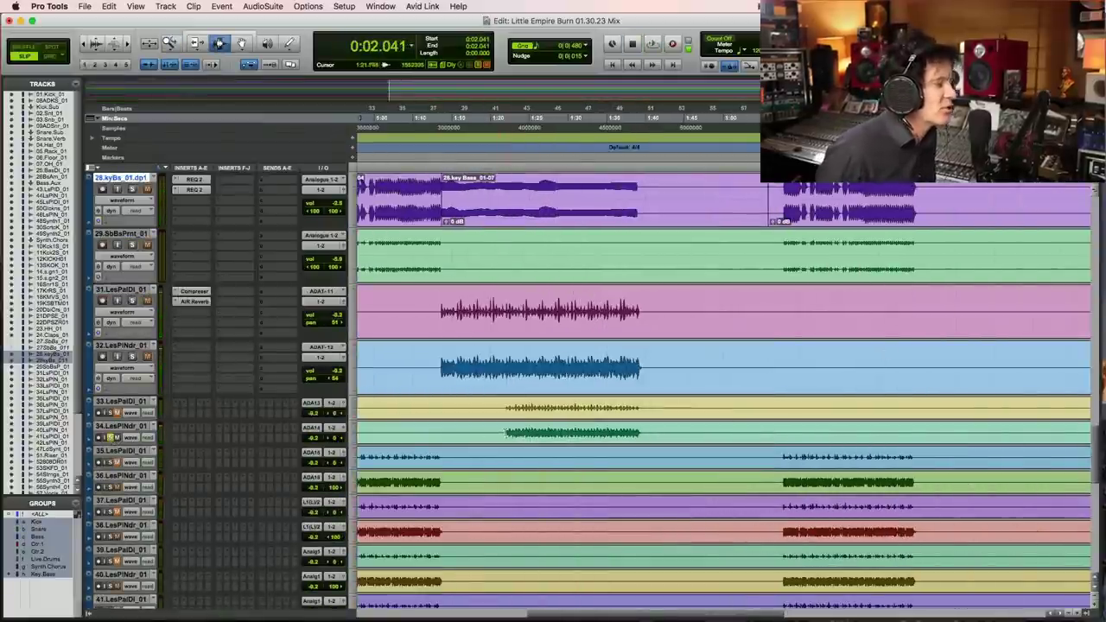
pyautogui.click(507, 432)
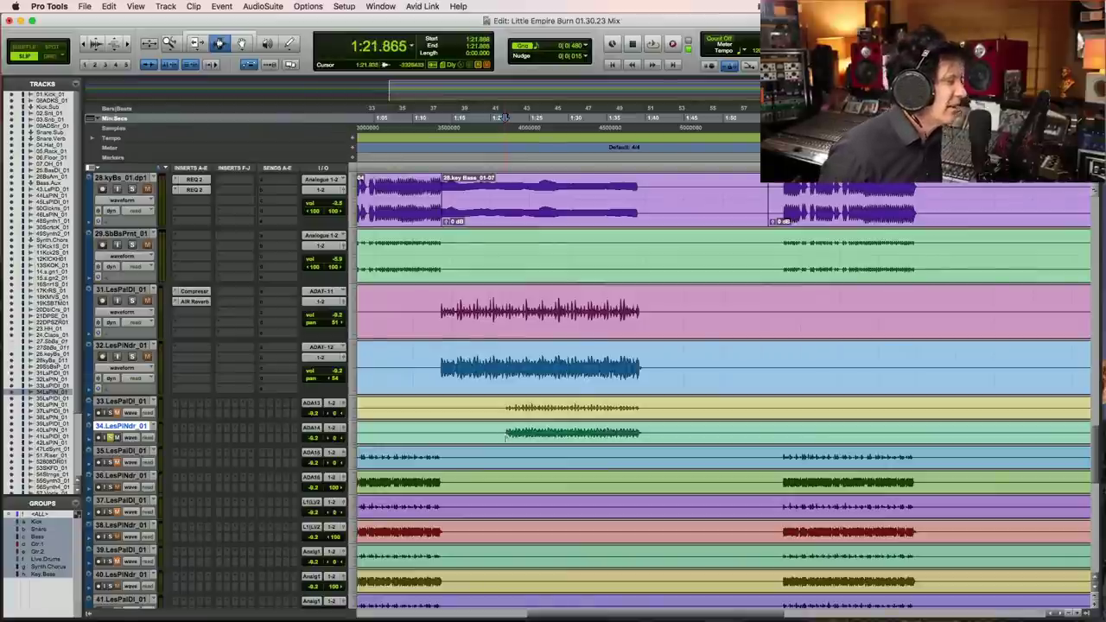
pyautogui.moveTo(505, 432); pyautogui.dragTo(656, 434)
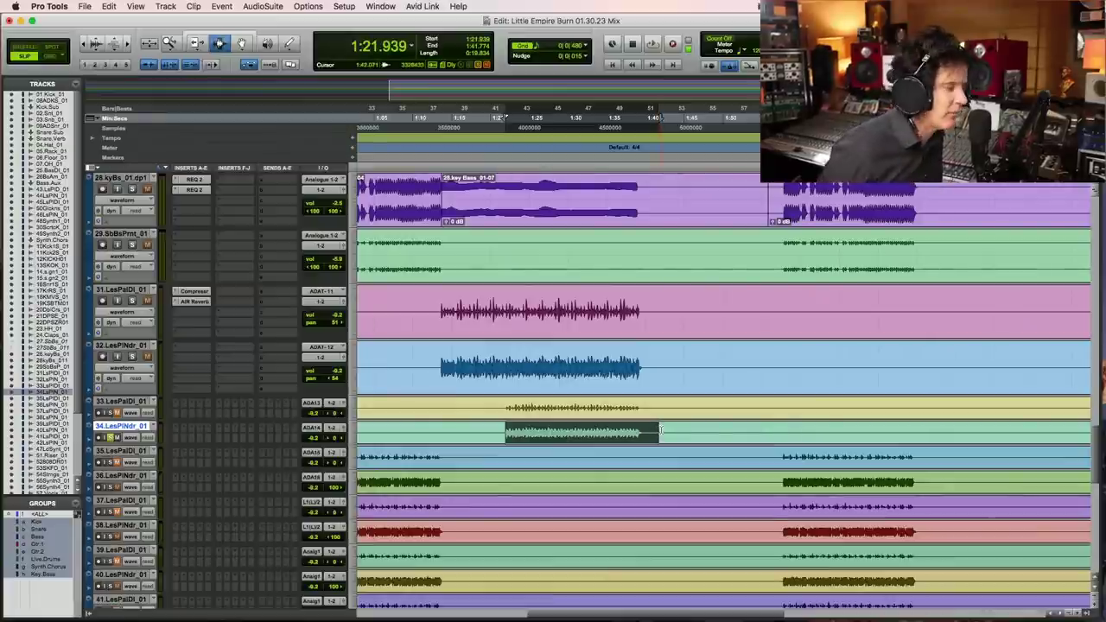
pyautogui.click(355, 432)
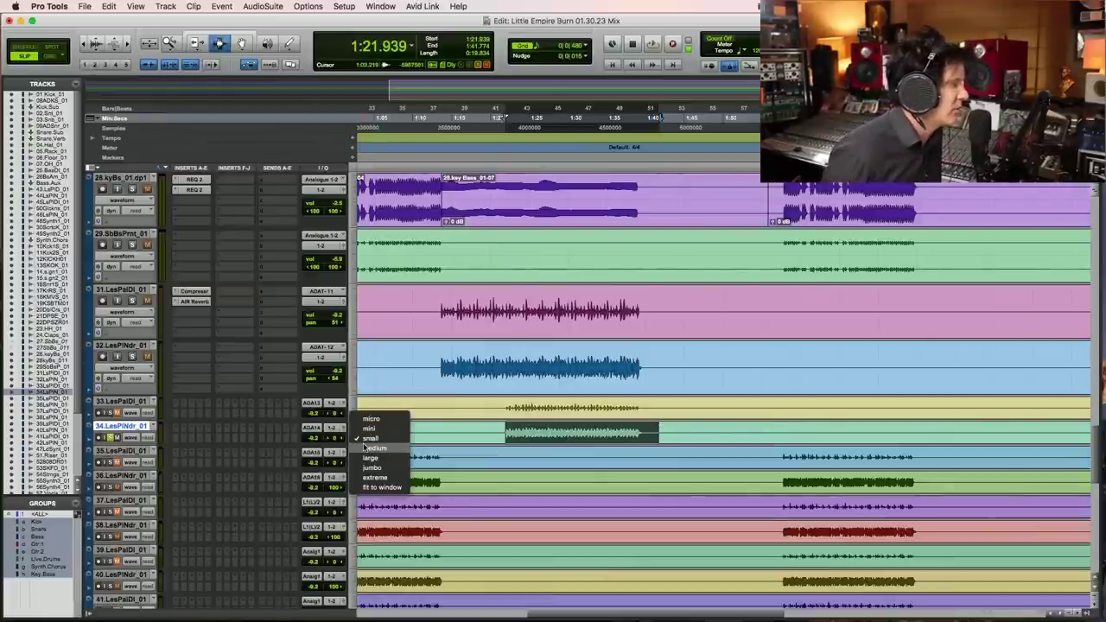
pyautogui.click(375, 450)
pyautogui.moveTo(471, 448); pyautogui.dragTo(688, 451)
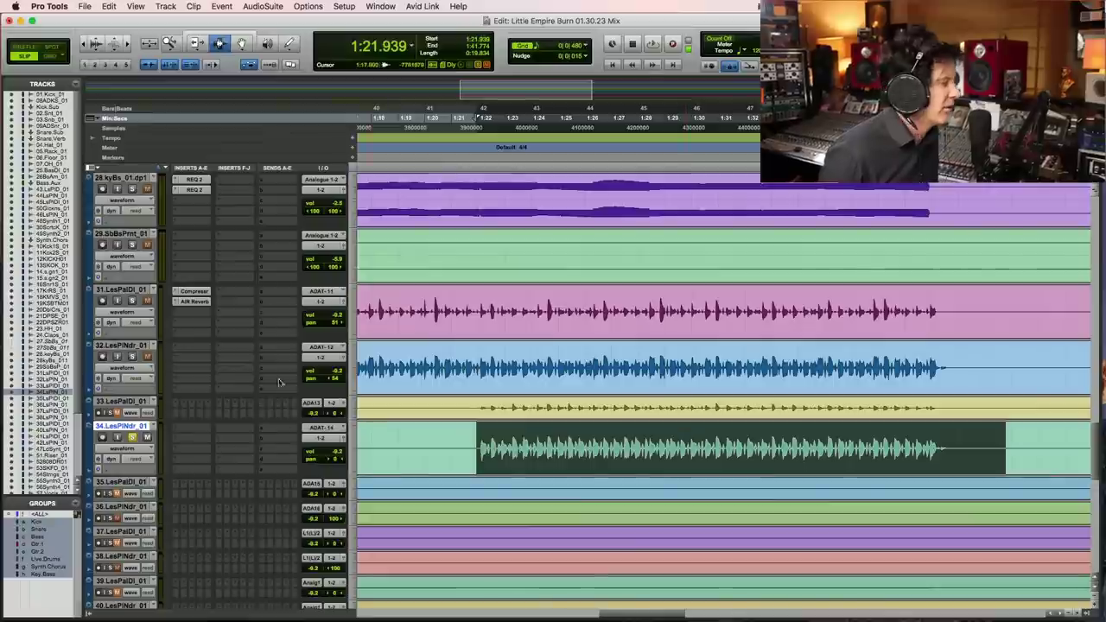
# Step: Solo the 31 and 32 Les Paul tracks together with track 34 and play the selected passage
pyautogui.click(132, 302)
pyautogui.press('space')
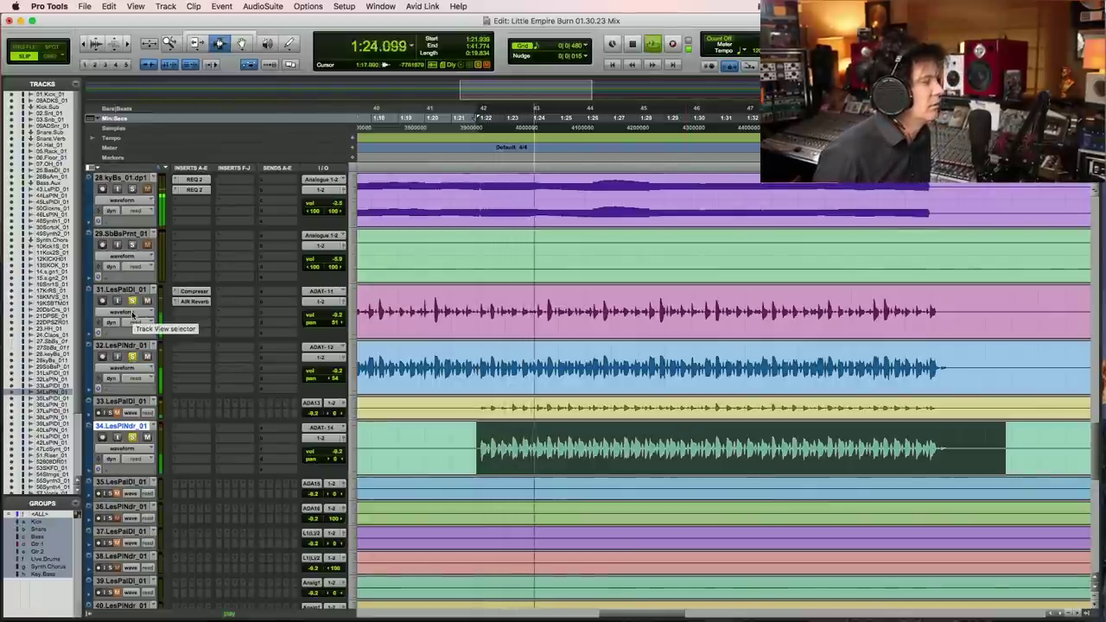
pyautogui.press('space')
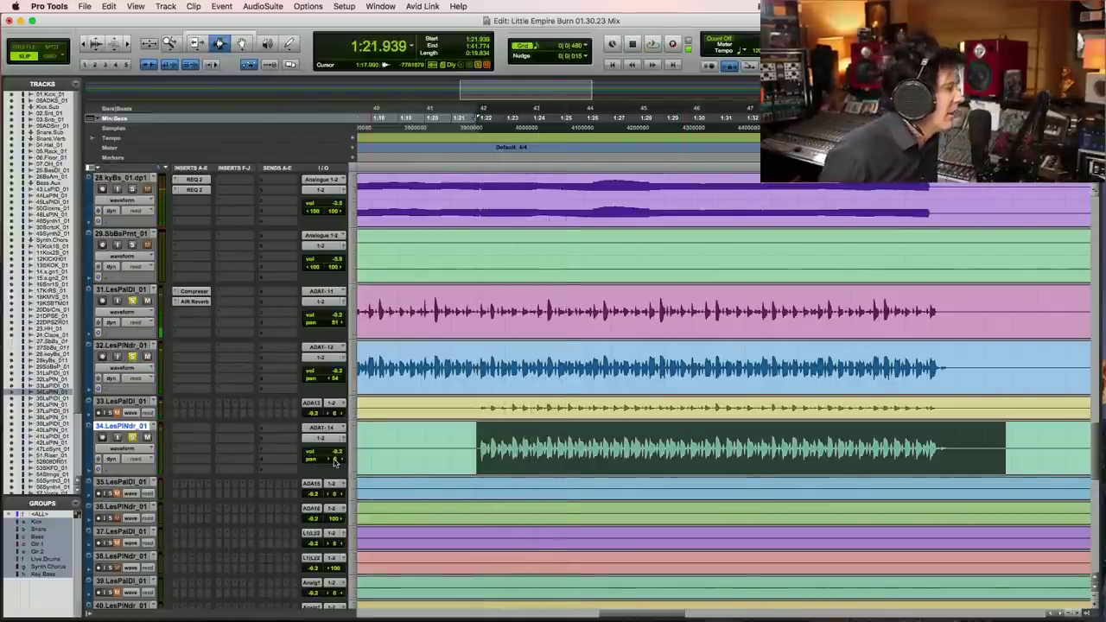
# Step: Pan tracks 33 and 34 to 54 and copy the Compressor and AIR Reverb inserts from 31.LesPalDI_01 to 33.LesPalDI_01
pyautogui.click(335, 462)
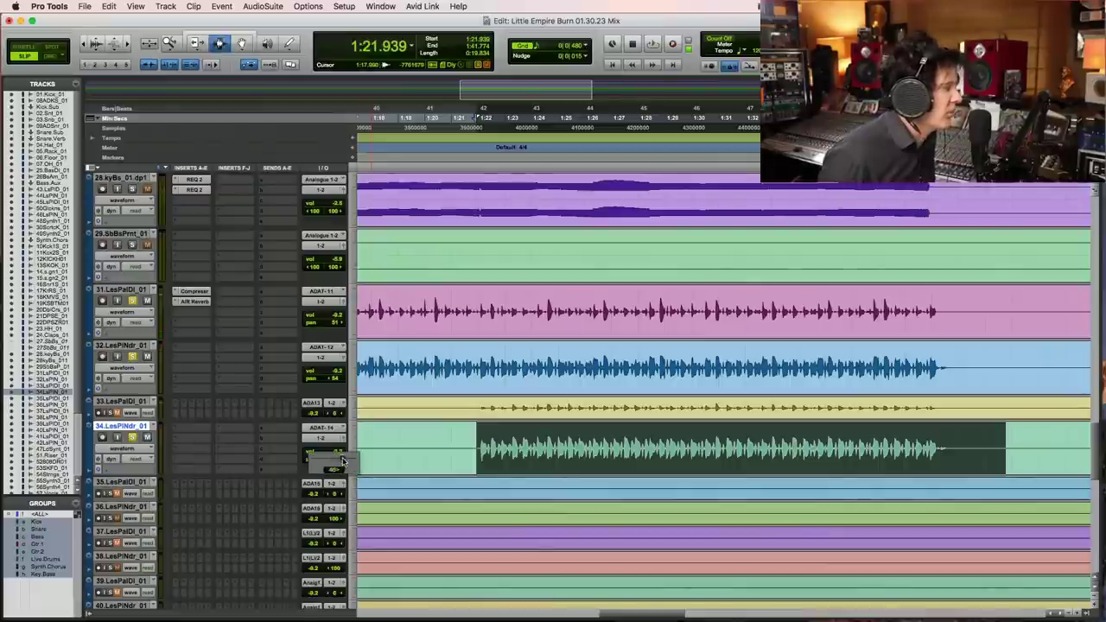
pyautogui.moveTo(344, 461); pyautogui.dragTo(342, 464)
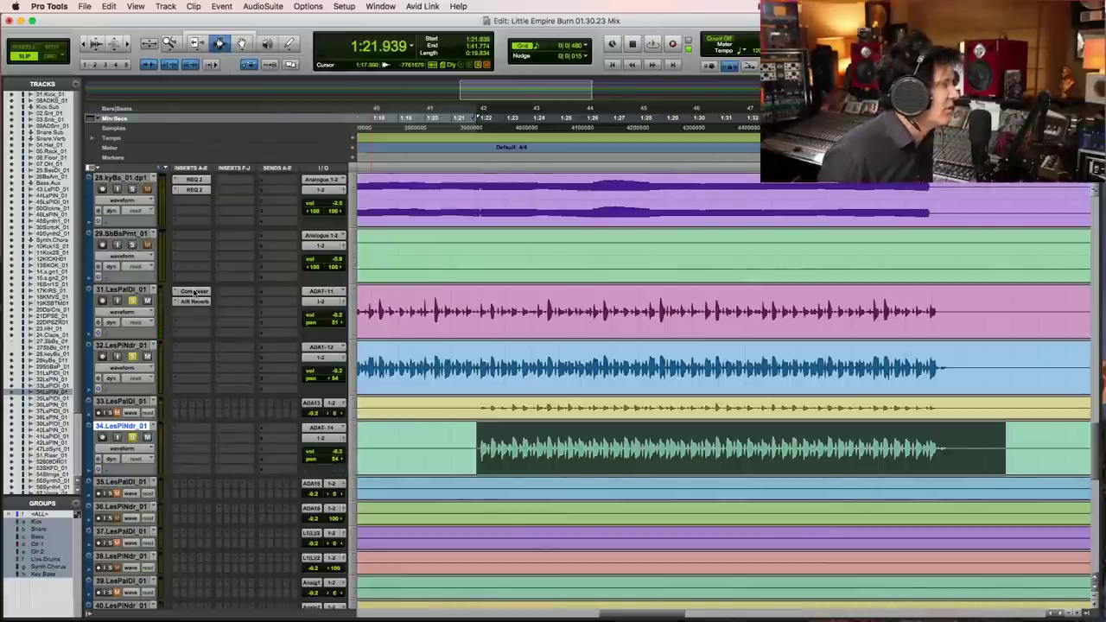
pyautogui.moveTo(194, 292)
pyautogui.mouseDown()
pyautogui.moveTo(187, 391)
pyautogui.moveTo(189, 282)
pyautogui.mouseUp()
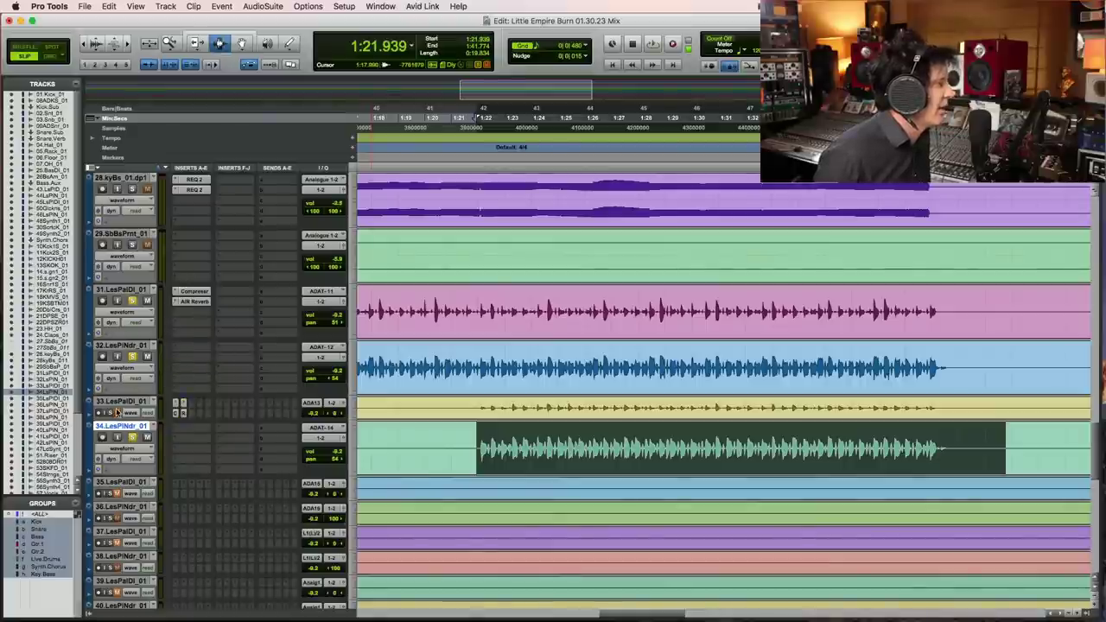
# Step: Play the soloed Les Paul tracks from 1:21.939 and set the height of 33.LesPalDI_01 to medium
pyautogui.press('space')
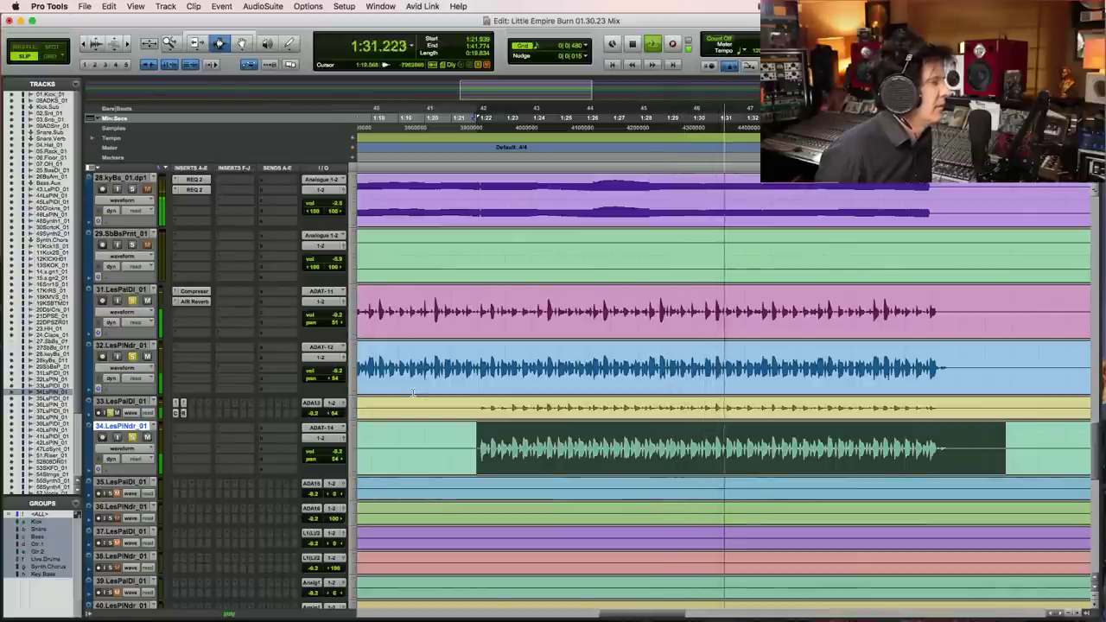
pyautogui.press('r')
pyautogui.press('r')
pyautogui.press('r')
pyautogui.press('space')
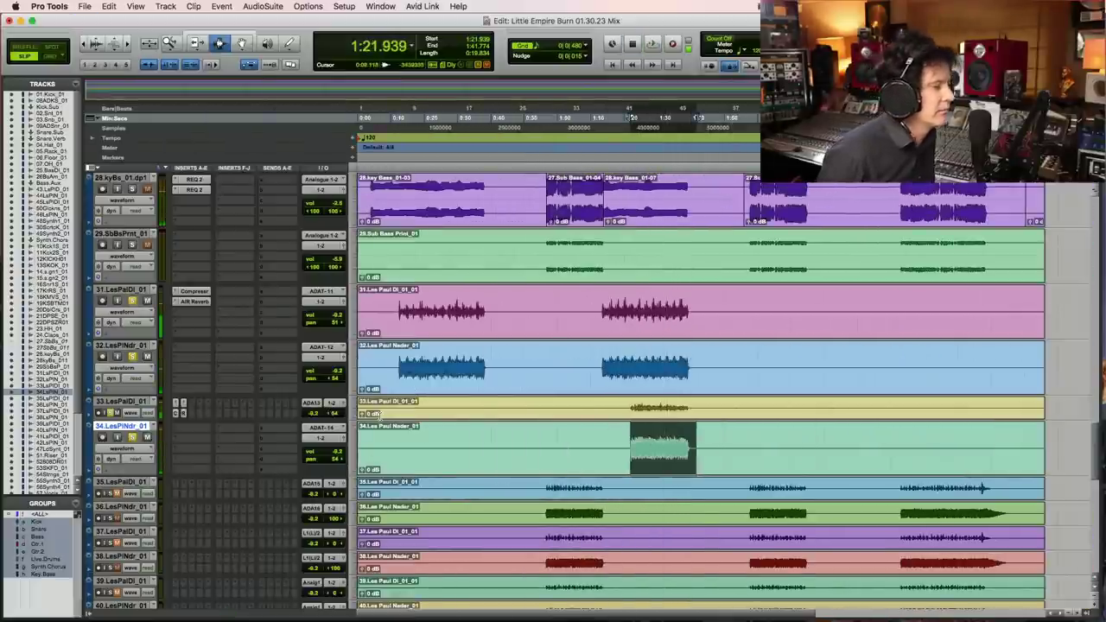
pyautogui.click(353, 413)
pyautogui.click(380, 428)
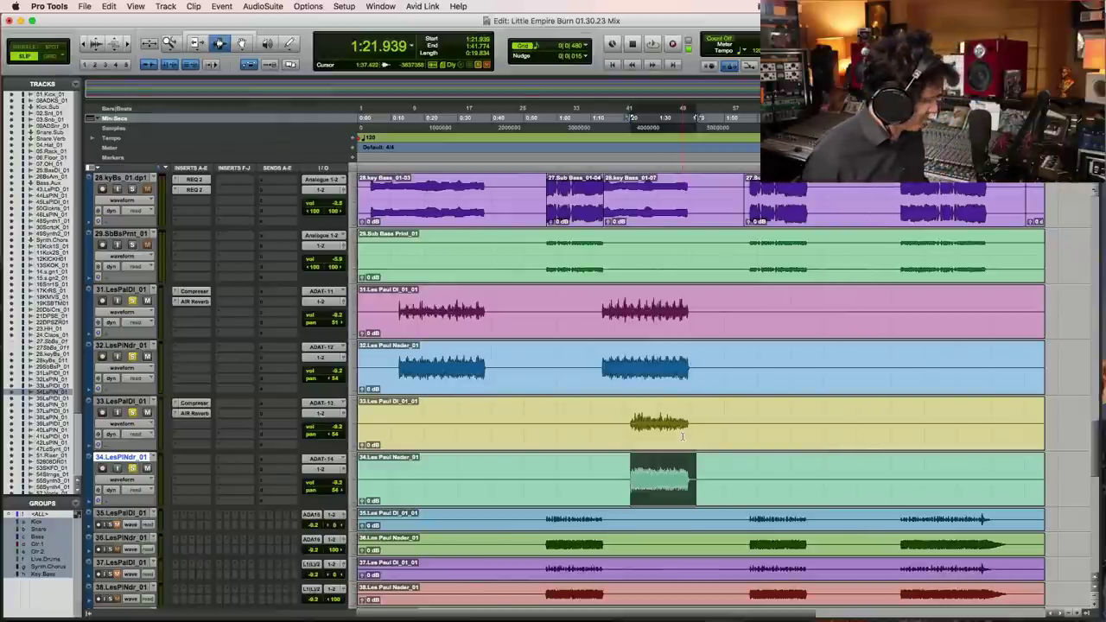
# Step: Clear the Les Paul solos and play the passage from 1:21.939 to judge the guitars against the full mix
pyautogui.press('space')
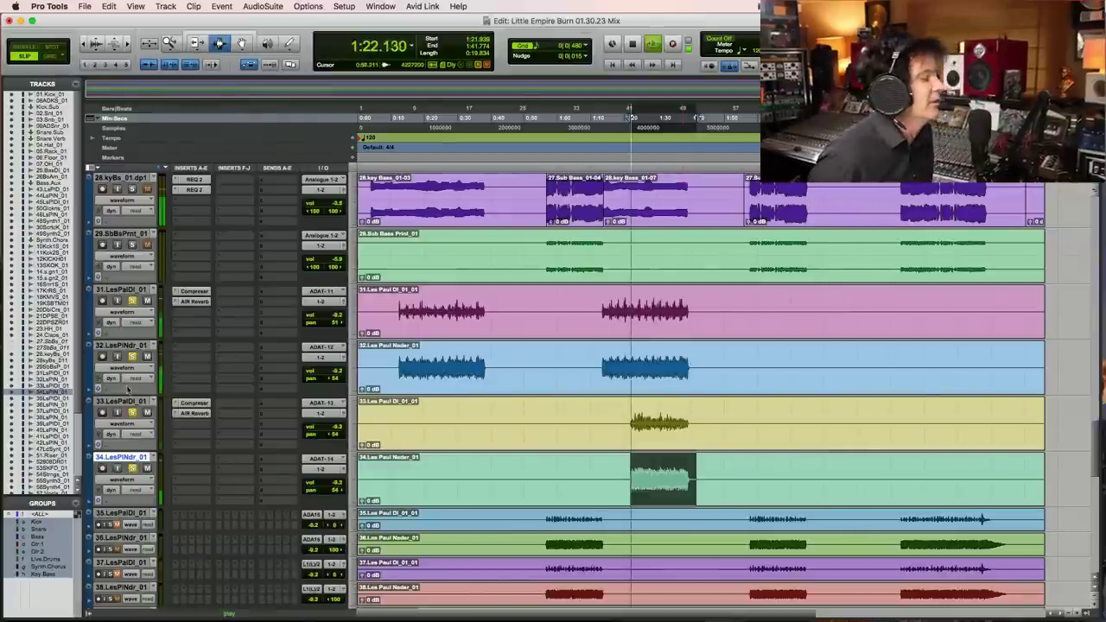
pyautogui.press('F5')
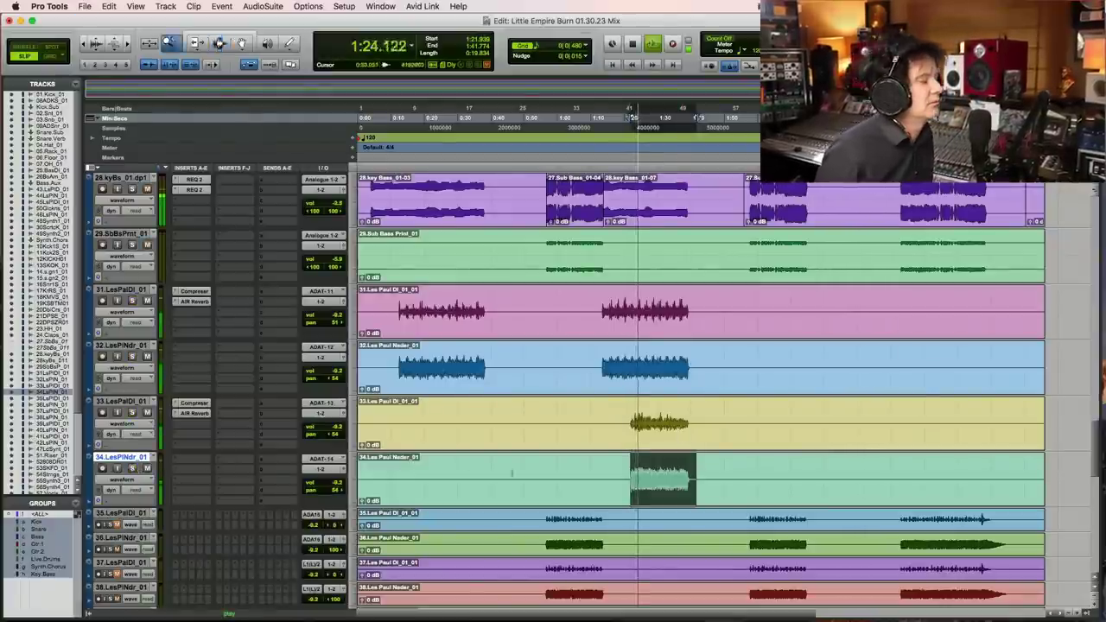
pyautogui.click(615, 478)
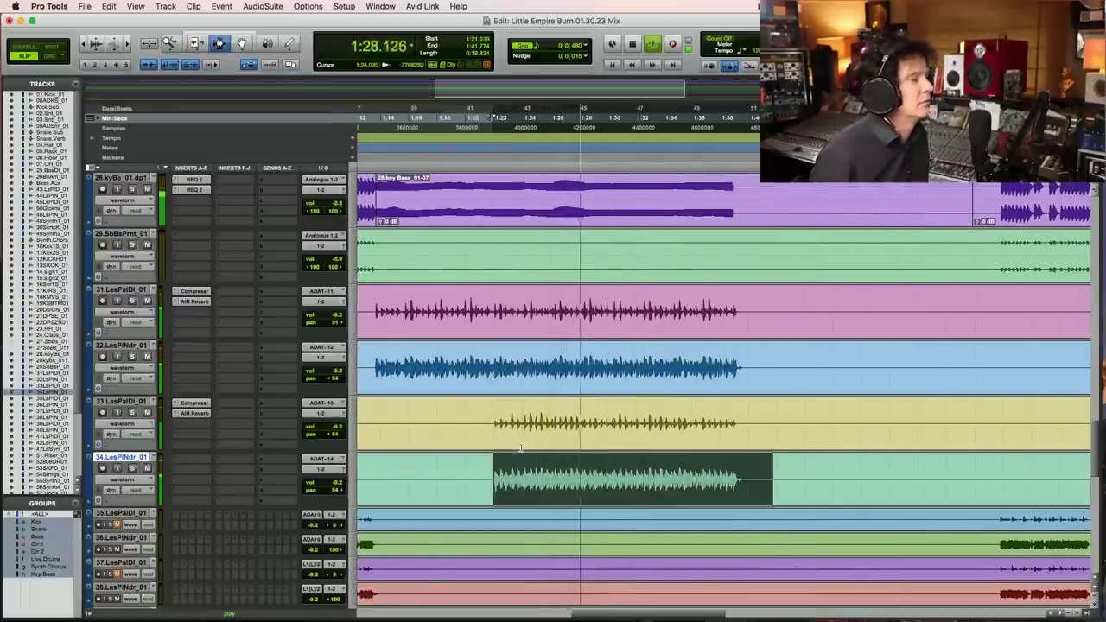
pyautogui.scroll(5, 521, 447)
pyautogui.scroll(10, 521, 448)
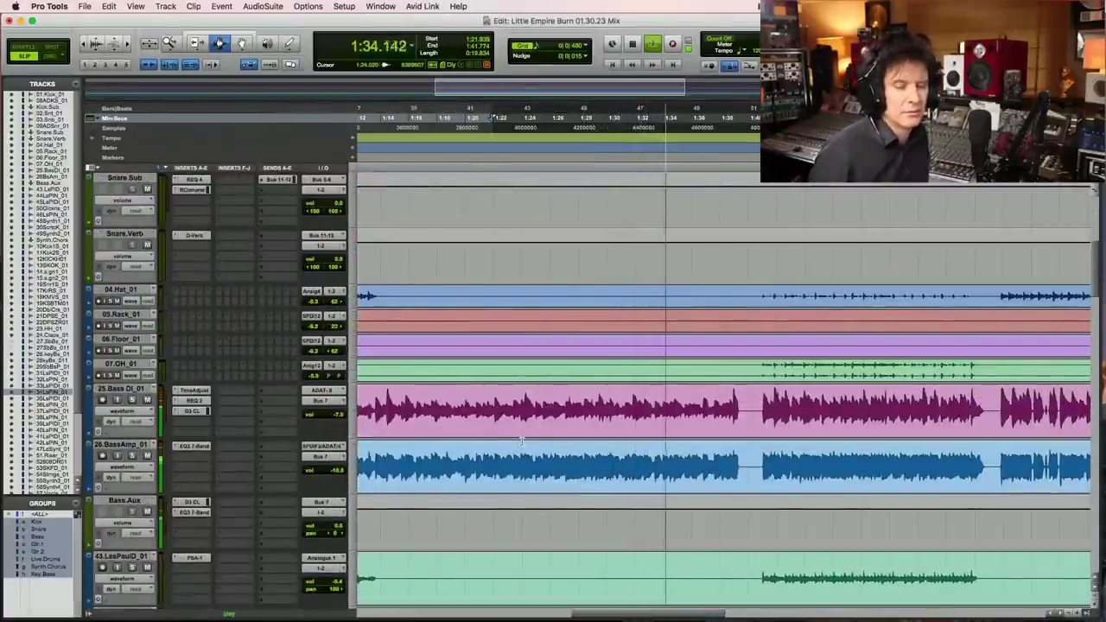
pyautogui.press('space')
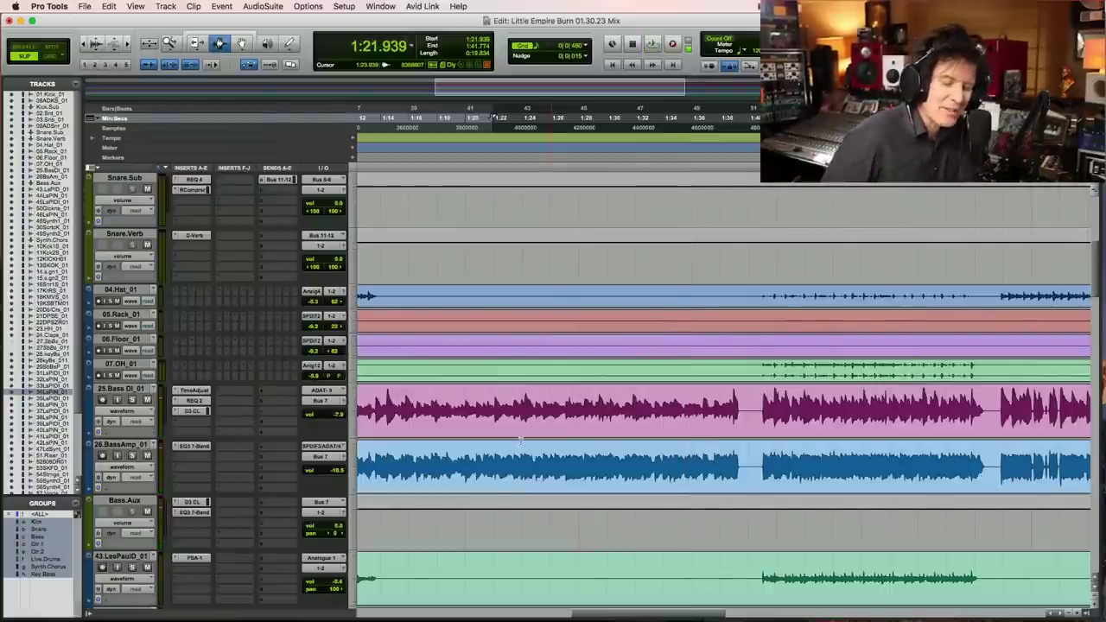
pyautogui.press('space')
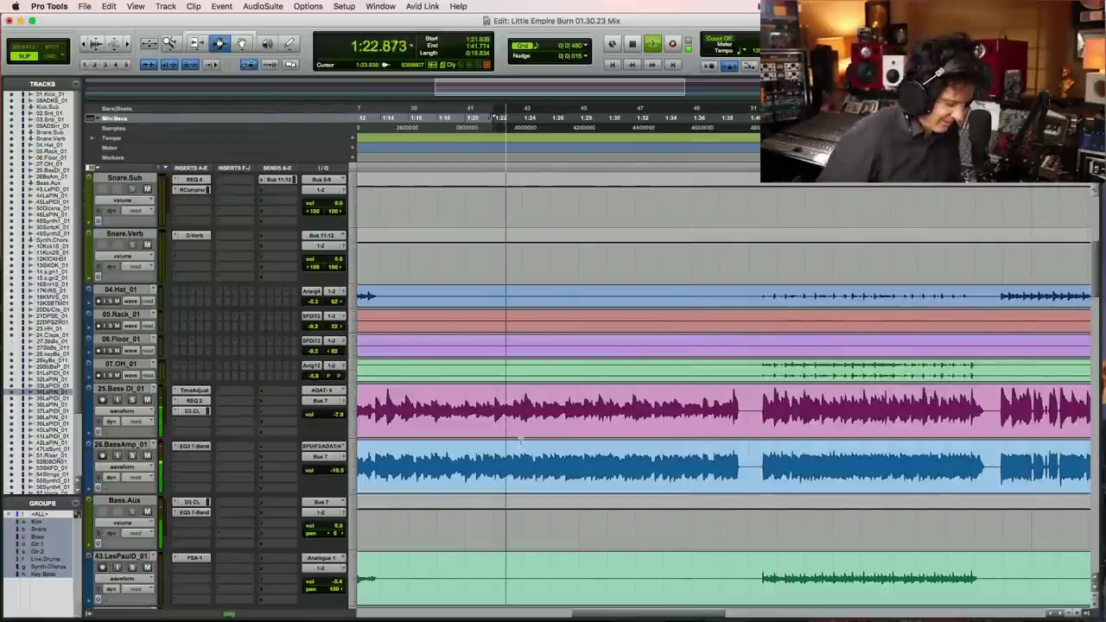
pyautogui.press('space')
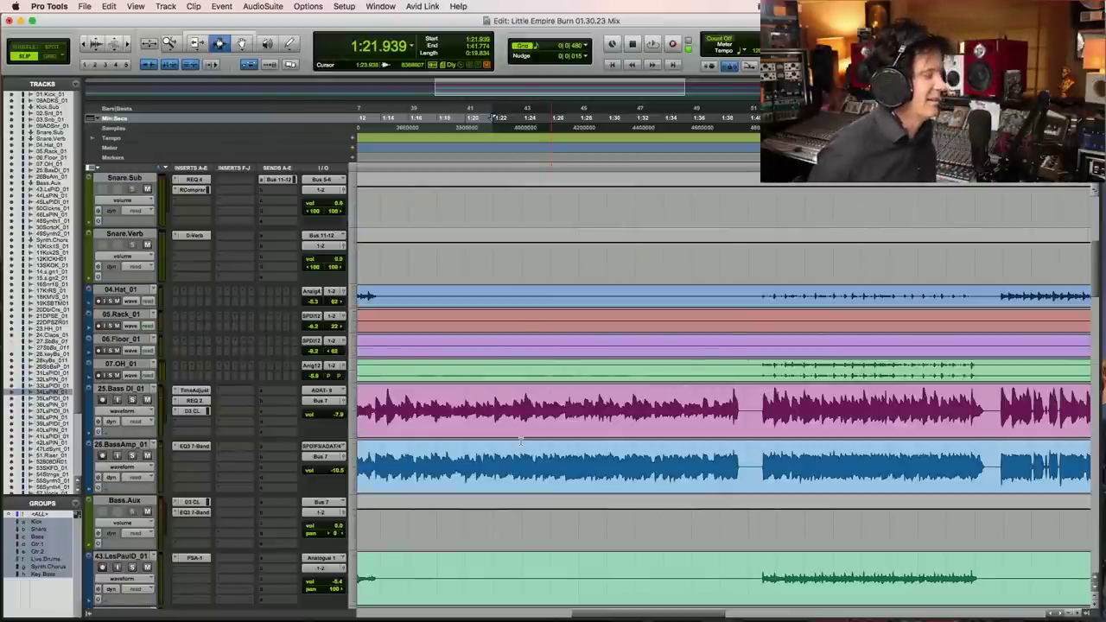
# Step: Play the full mix from 1:20.560 while reviewing the kick, snare, effects and key bass tracks
pyautogui.scroll(-10, 507, 431)
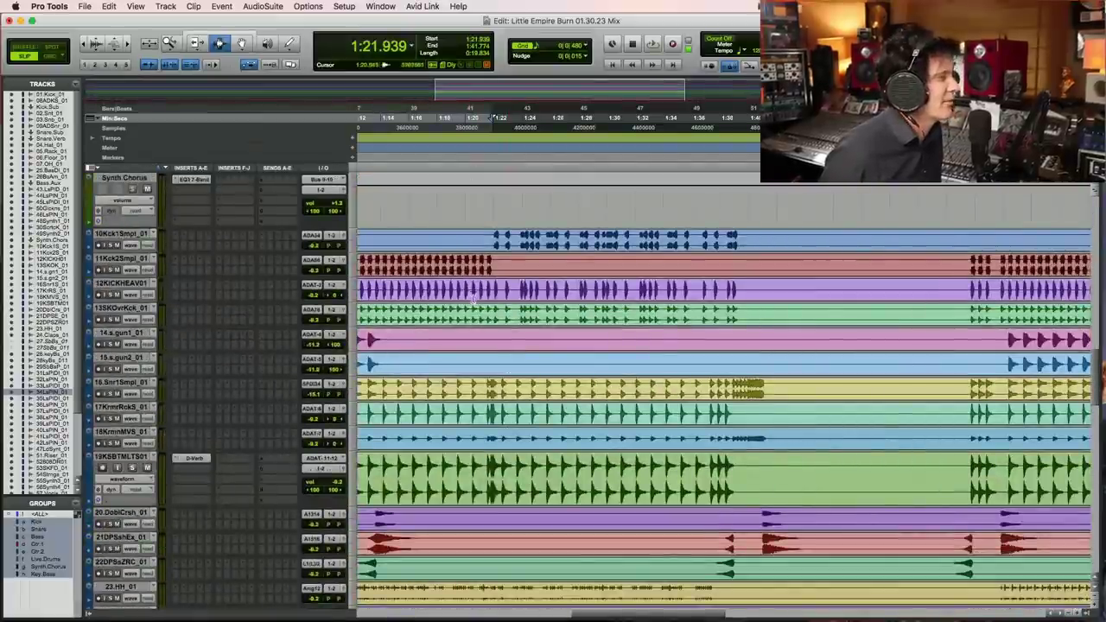
pyautogui.click(472, 297)
pyautogui.press('space')
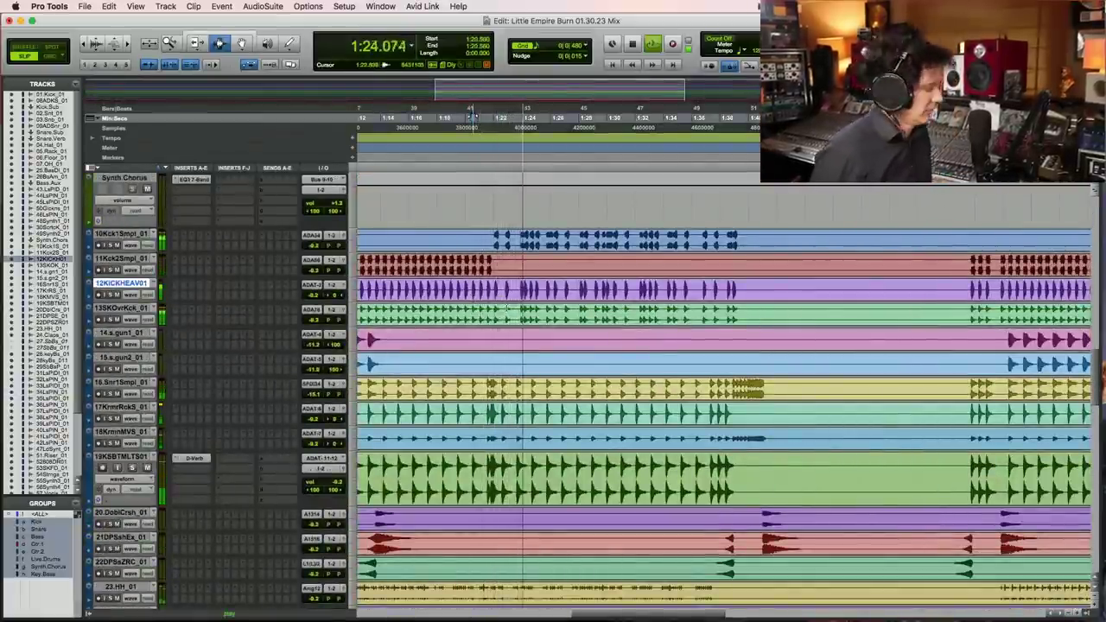
pyautogui.press('r')
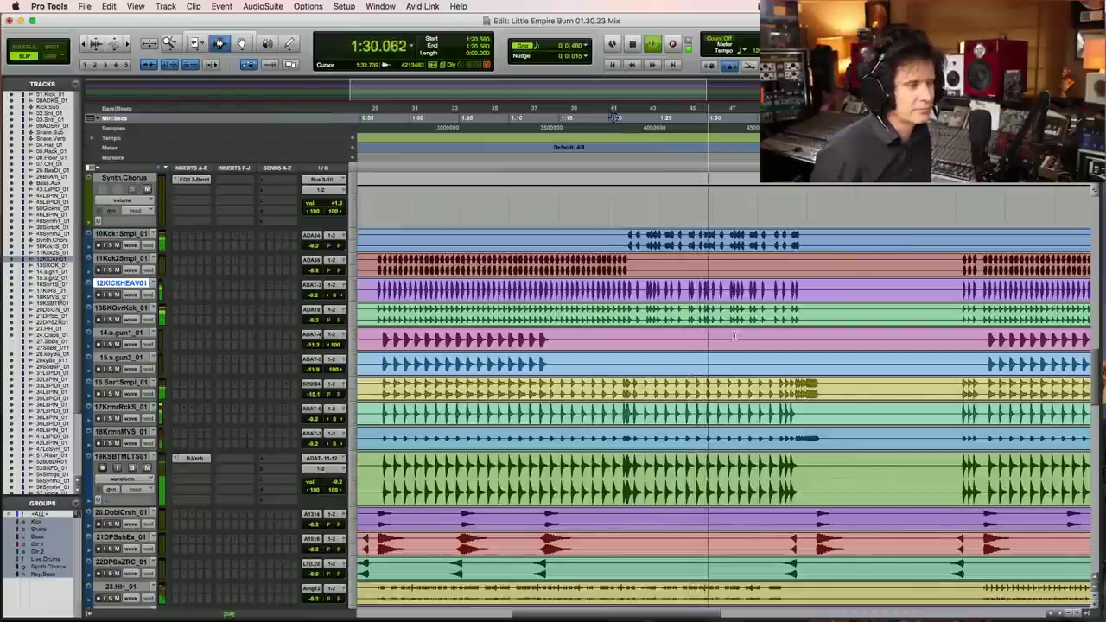
pyautogui.scroll(-4, 734, 336)
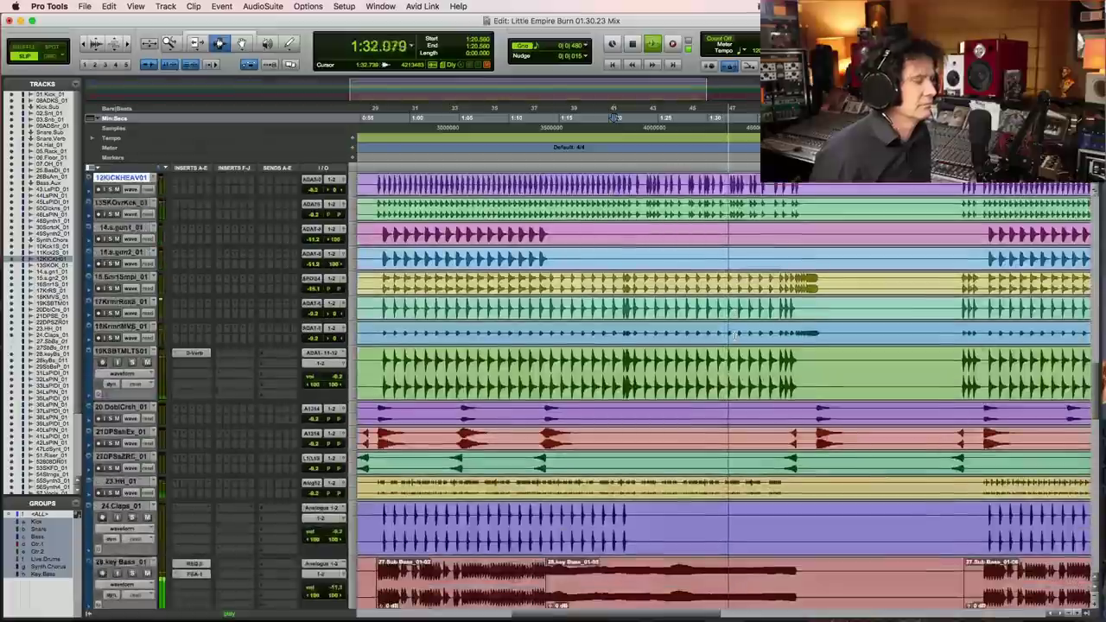
pyautogui.scroll(-3, 734, 336)
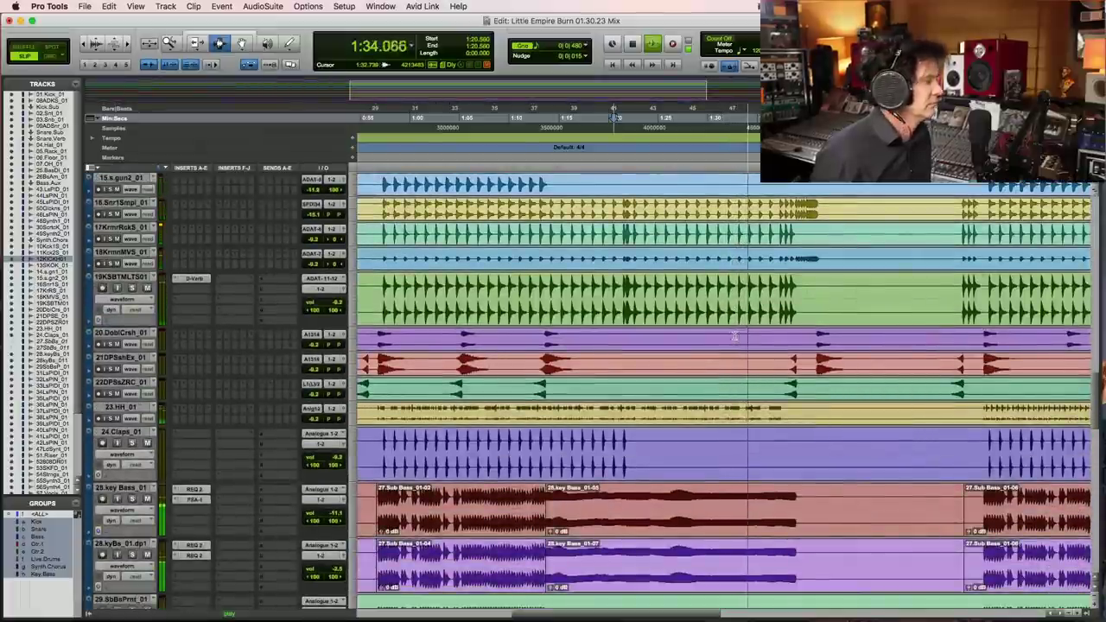
pyautogui.scroll(-3, 734, 337)
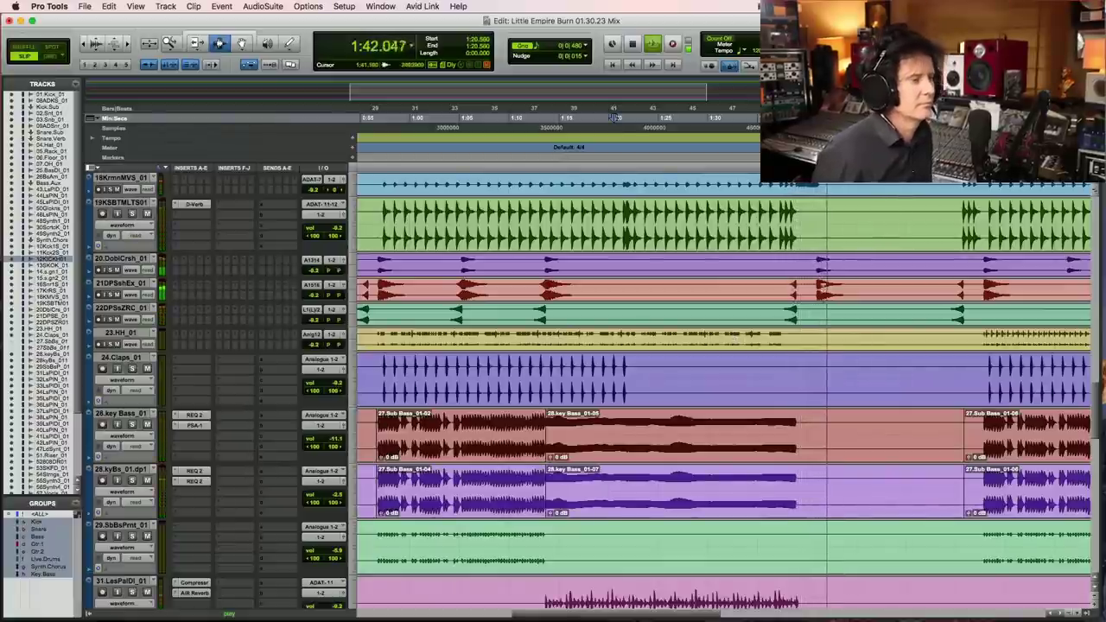
pyautogui.press('super+bracketleft')
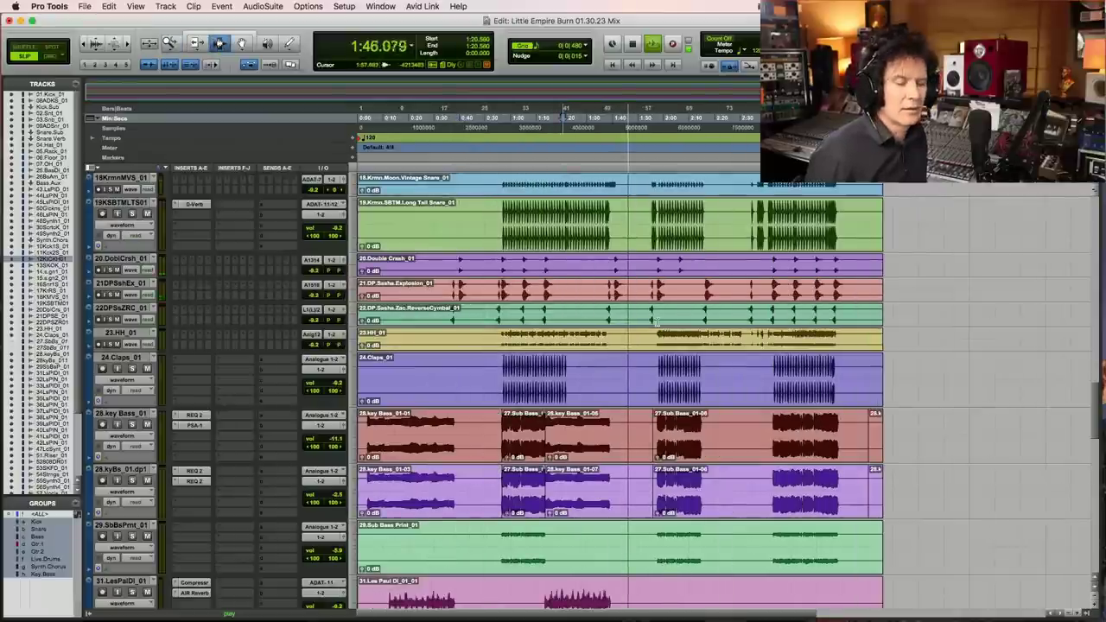
pyautogui.press('space')
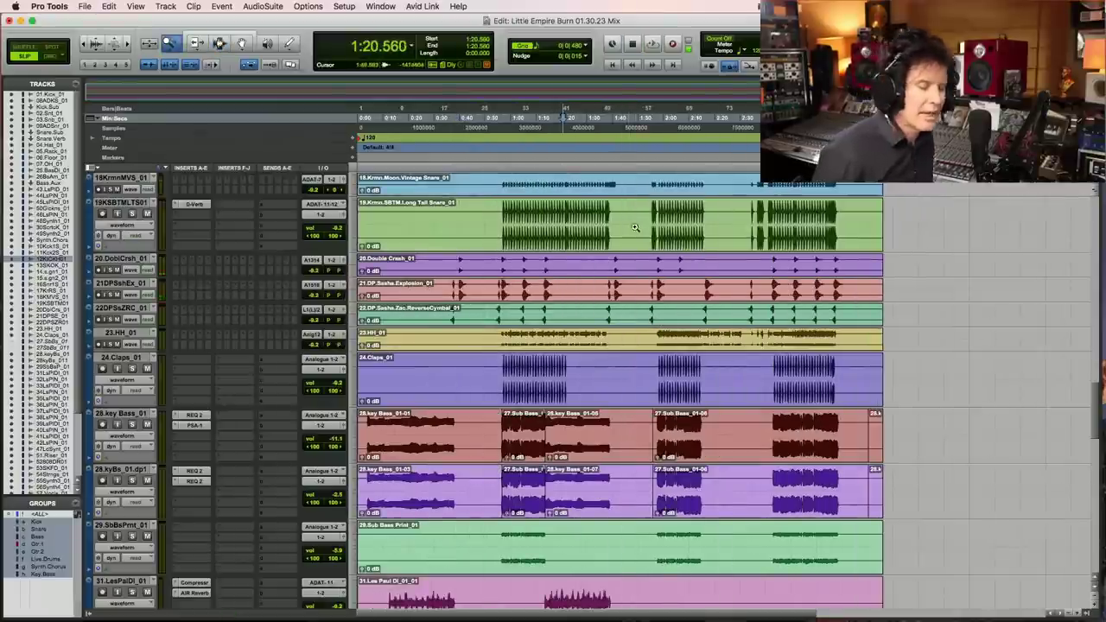
# Step: Play the full mix from 1:38.040 to check the transition after the long tail snare part ends
pyautogui.click(607, 275)
pyautogui.press('space')
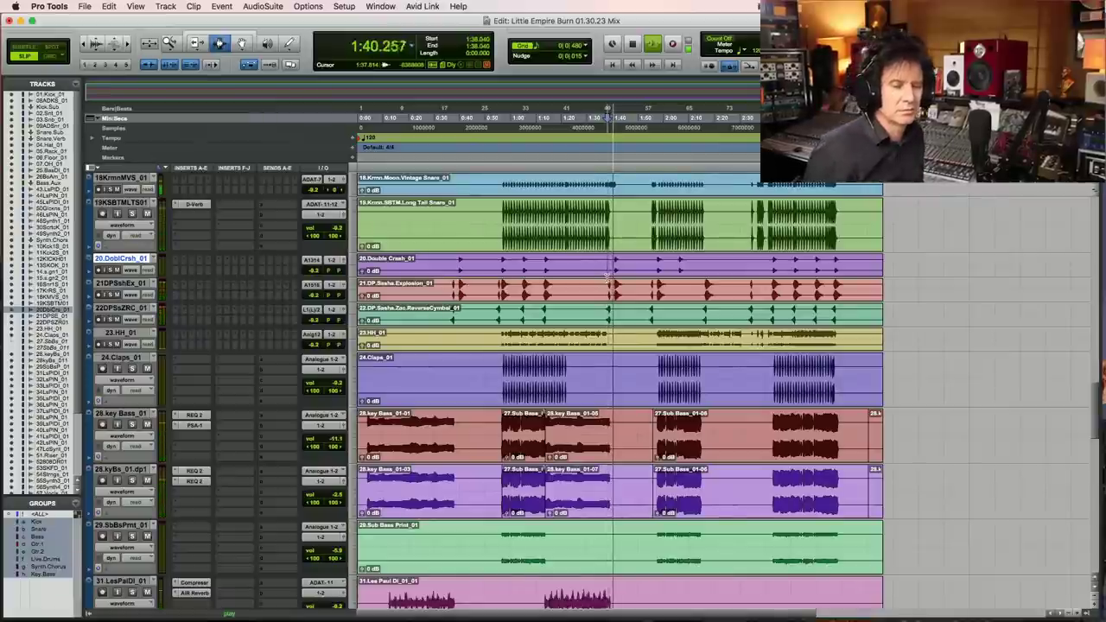
pyautogui.scroll(3, 666, 256)
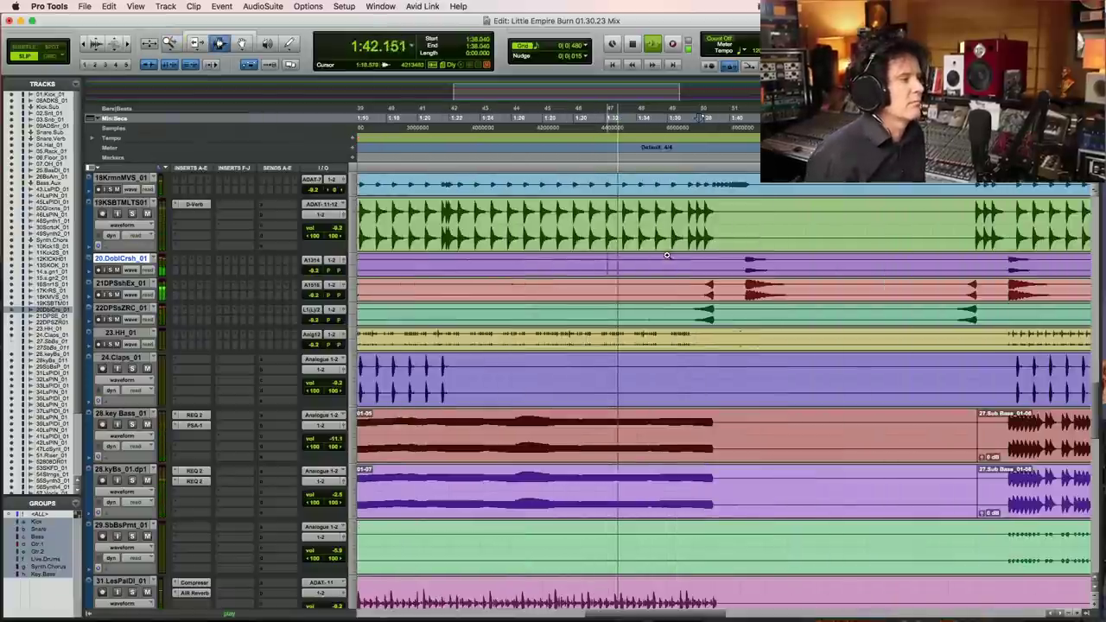
pyautogui.scroll(5, 666, 256)
pyautogui.press('space')
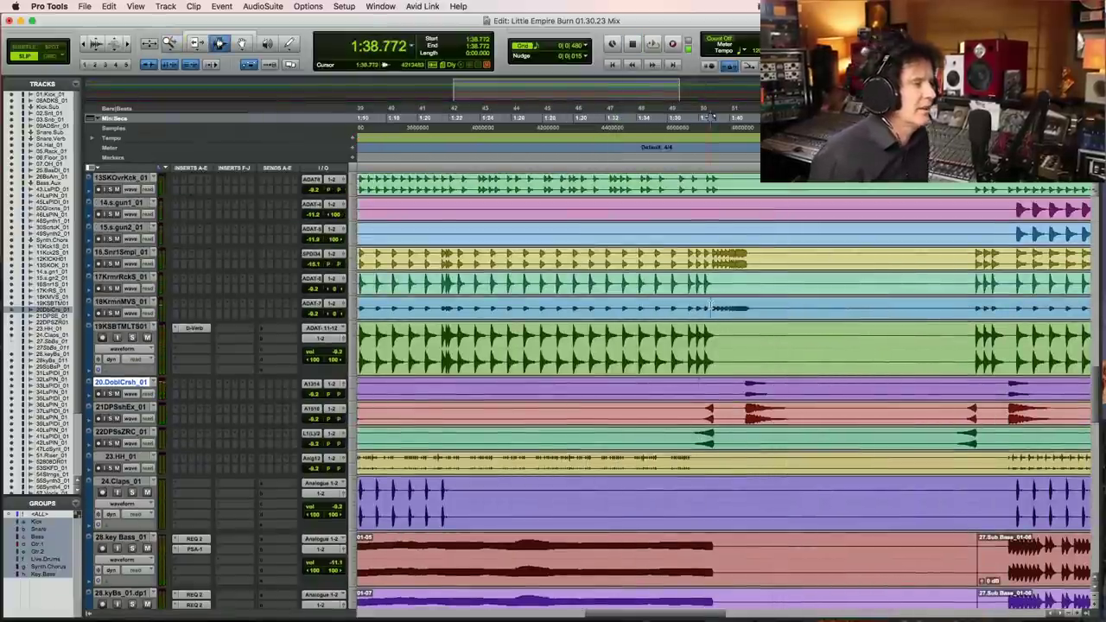
# Step: Replay the mix from 1:38.772, soloing 16.Snr1Smpl_01 and 18KrmnMVS_01 to identify the track carrying the snare roll
pyautogui.click(121, 302)
pyautogui.press('space')
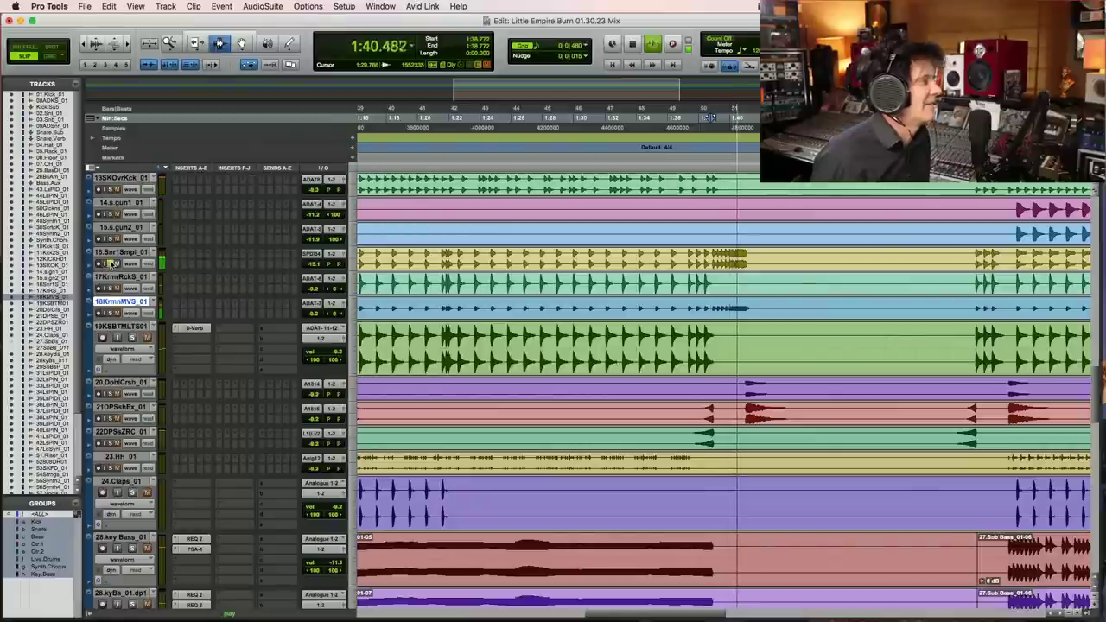
pyautogui.press('space')
pyautogui.press('space')
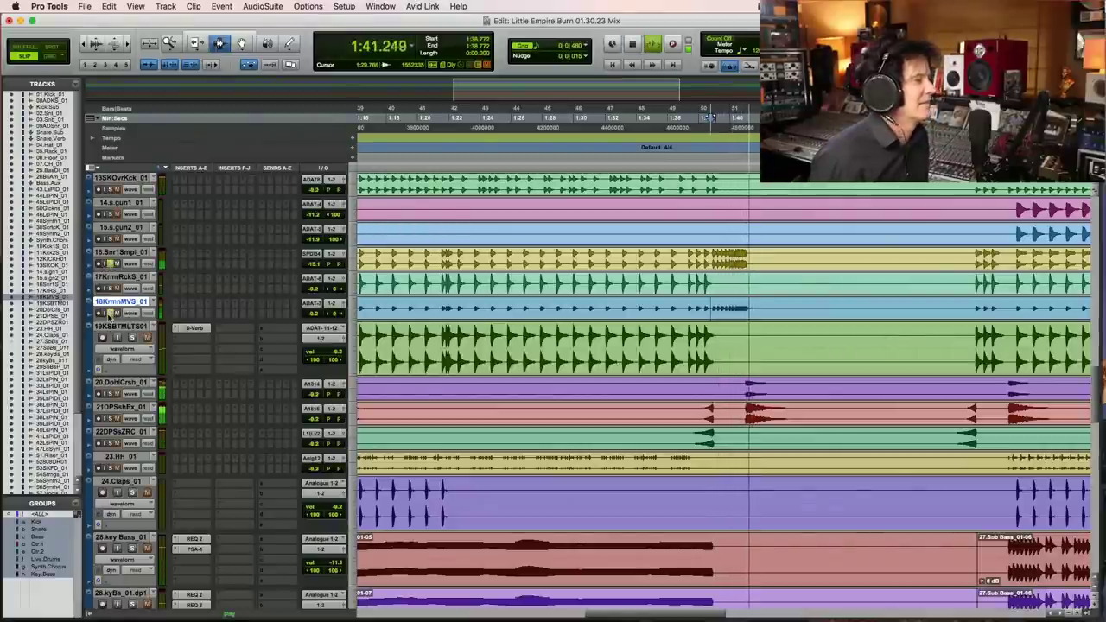
pyautogui.press('space')
pyautogui.press('space')
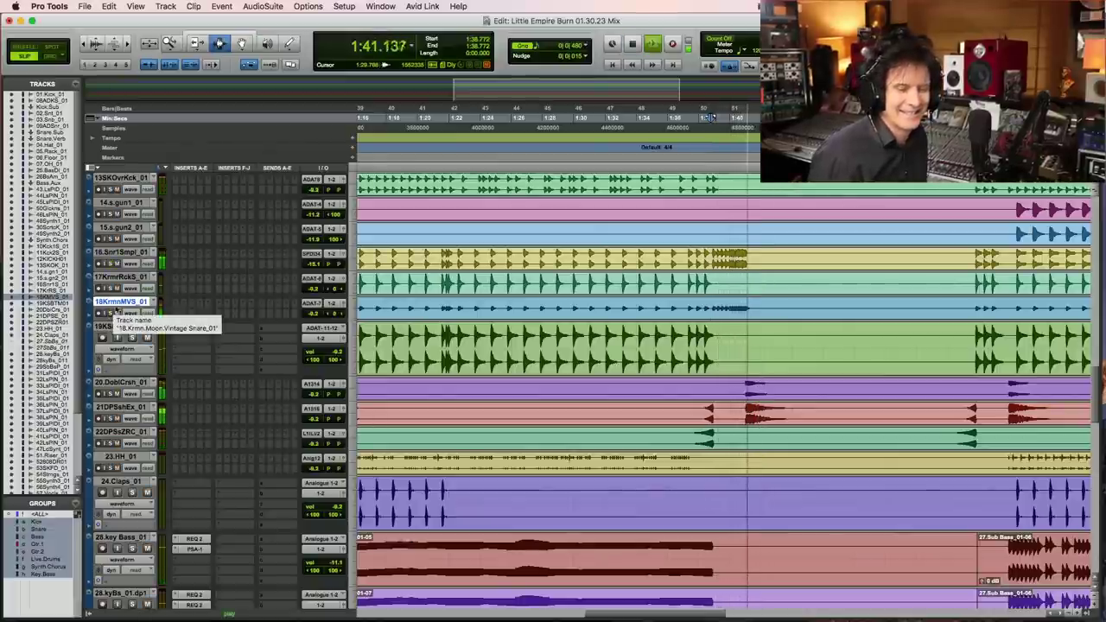
# Step: Separate the snare roll on 16.Snr1Smpl_01 into its own clip from 1:38.946 to 1:41.786
pyautogui.press('super+bracketright')
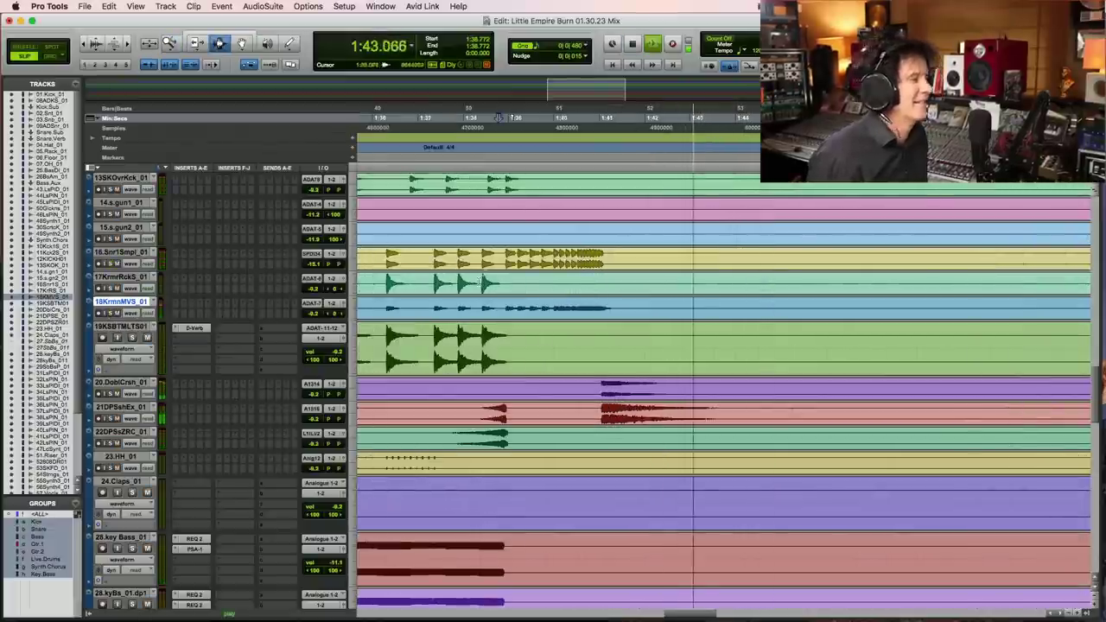
pyautogui.press('space')
pyautogui.press('p')
pyautogui.press('p')
pyautogui.press('space')
pyautogui.keyDown('shift'); pyautogui.click(635, 260); pyautogui.keyUp('shift')
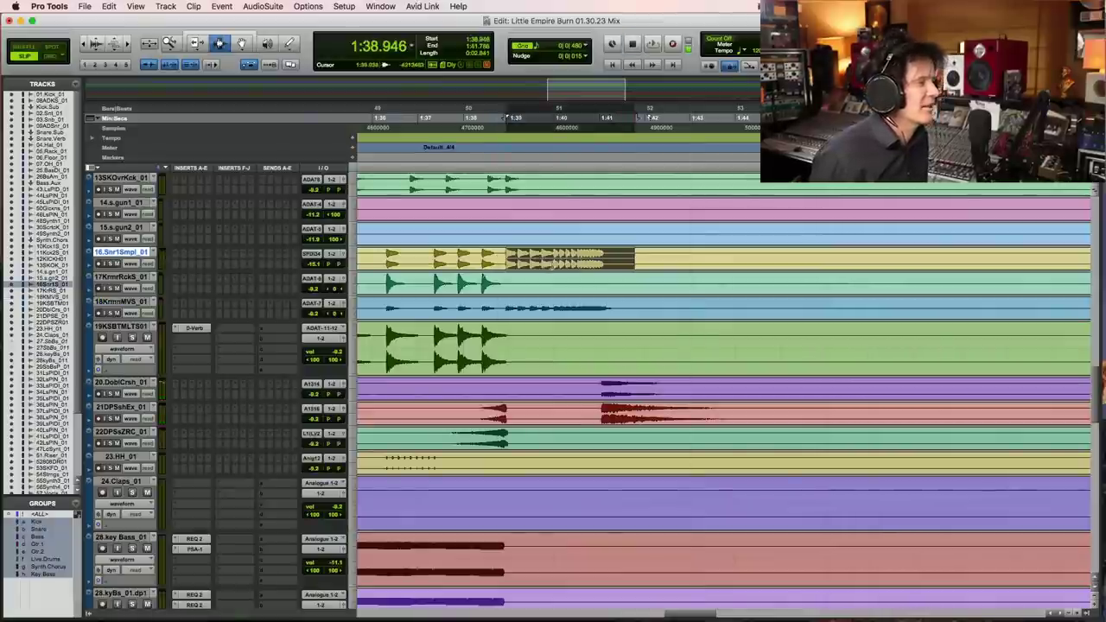
pyautogui.press('super+e')
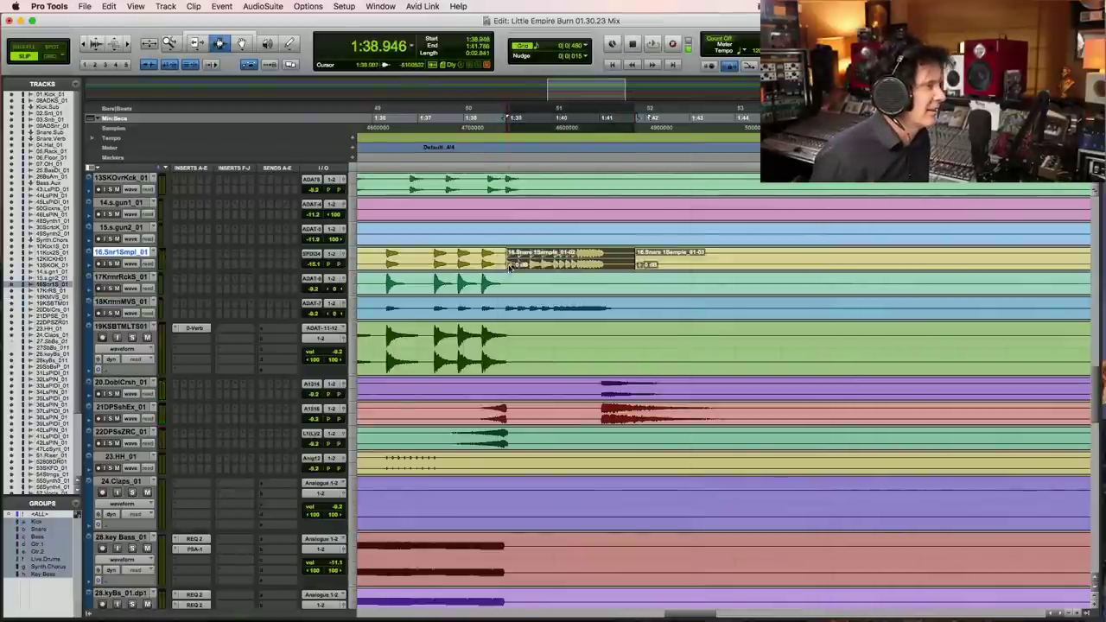
# Step: Try a 3.5 dB clip gain boost on the snare roll, enlarge the track height to large, and reset the gain to 0 dB
pyautogui.moveTo(509, 265); pyautogui.dragTo(510, 252)
pyautogui.click(354, 264)
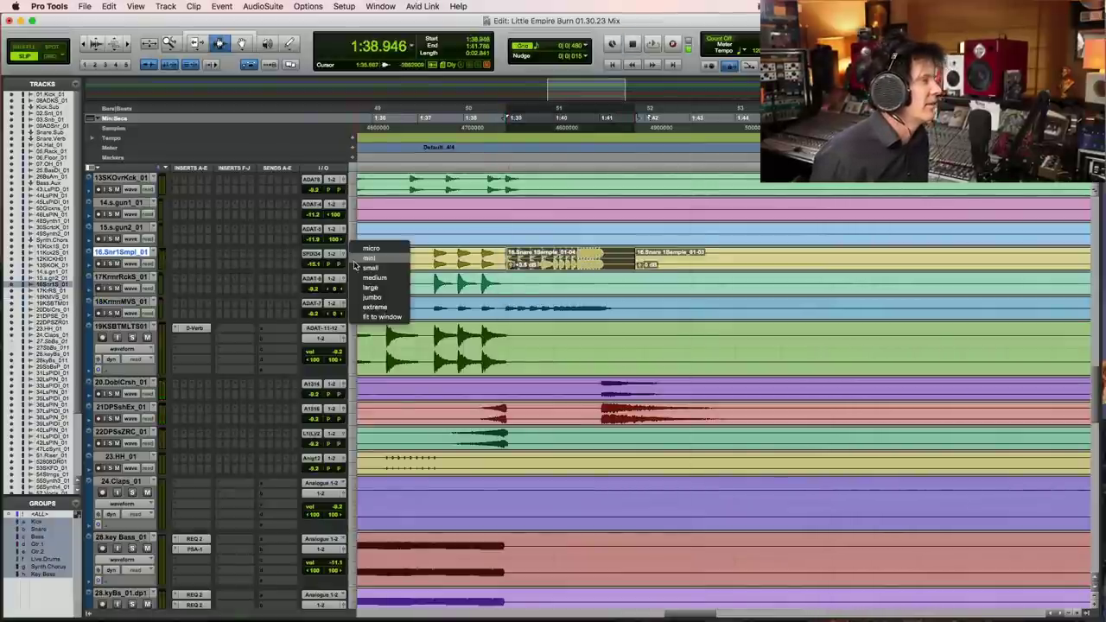
pyautogui.click(370, 286)
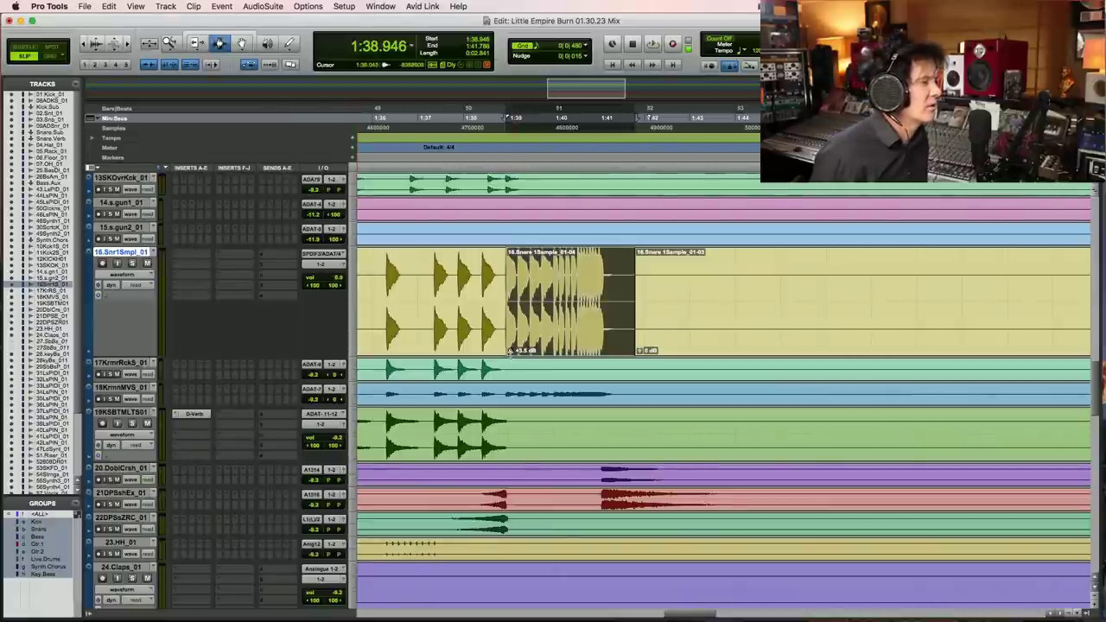
pyautogui.keyDown('alt'); pyautogui.click(511, 351); pyautogui.keyUp('alt')
# Step: Show the volume automation on 16.Snr1Smpl_01, raise the level across the snare roll, and audition it from 1:36.289
pyautogui.click(141, 276)
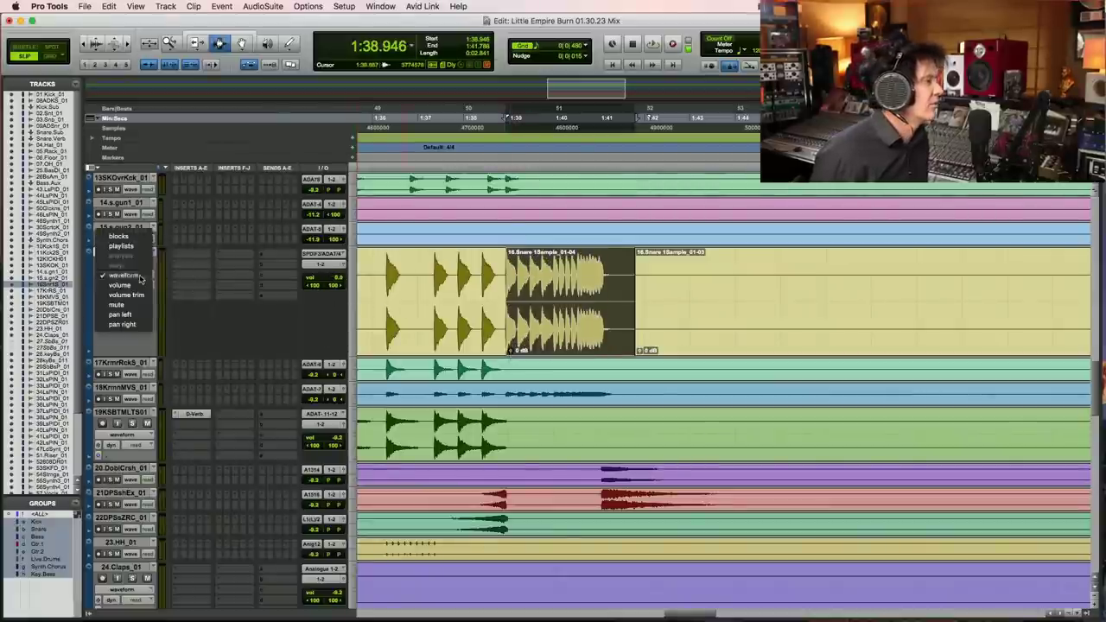
pyautogui.click(137, 286)
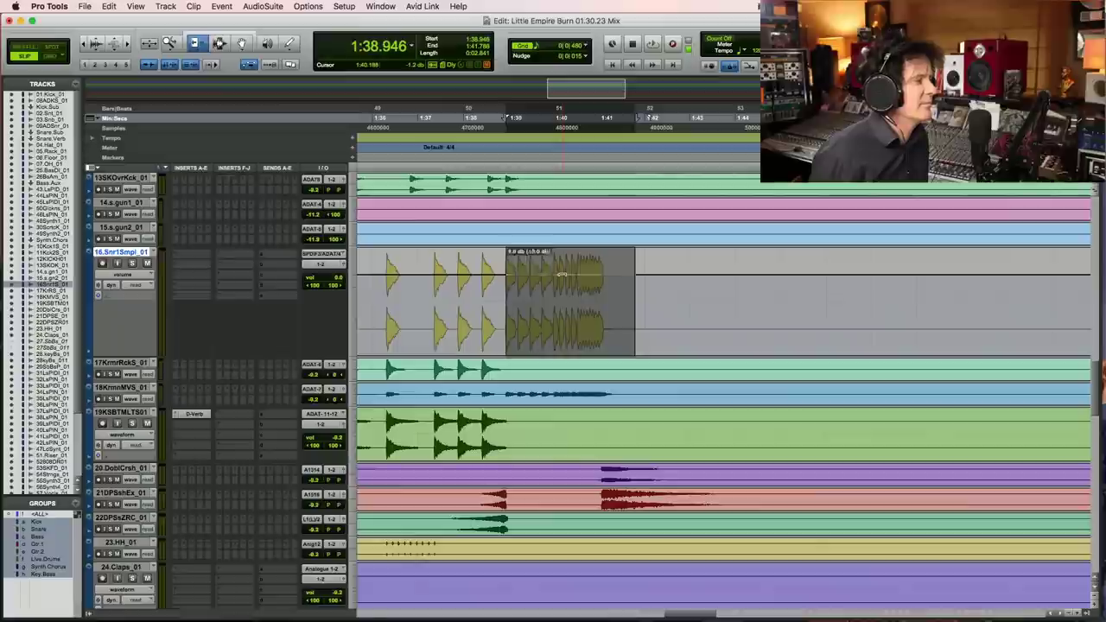
pyautogui.moveTo(563, 269); pyautogui.dragTo(562, 265)
pyautogui.click(387, 268)
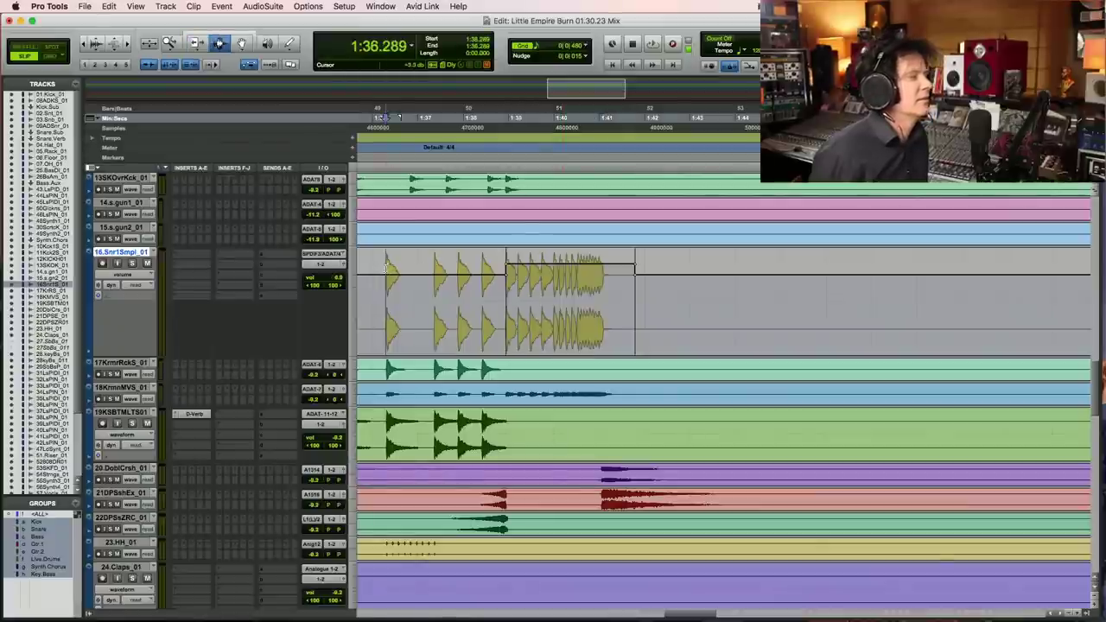
pyautogui.press('space')
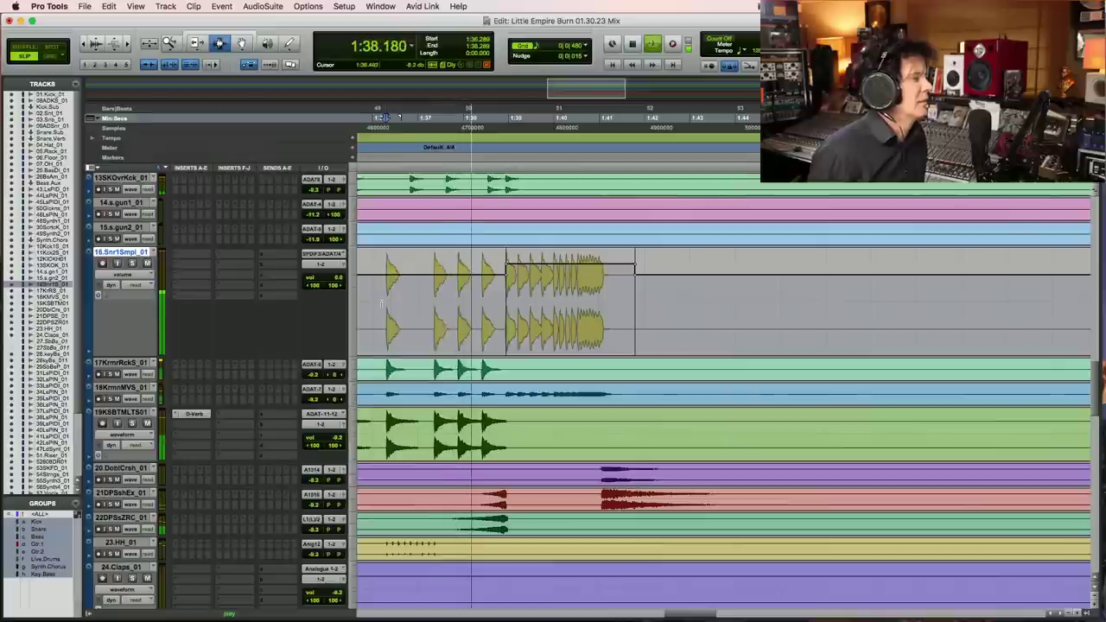
pyautogui.press('space')
# Step: Flatten the volume of 16.Snr1Smpl_01 at -15.1 dB and raise the level across the snare roll only
pyautogui.doubleClick(514, 290)
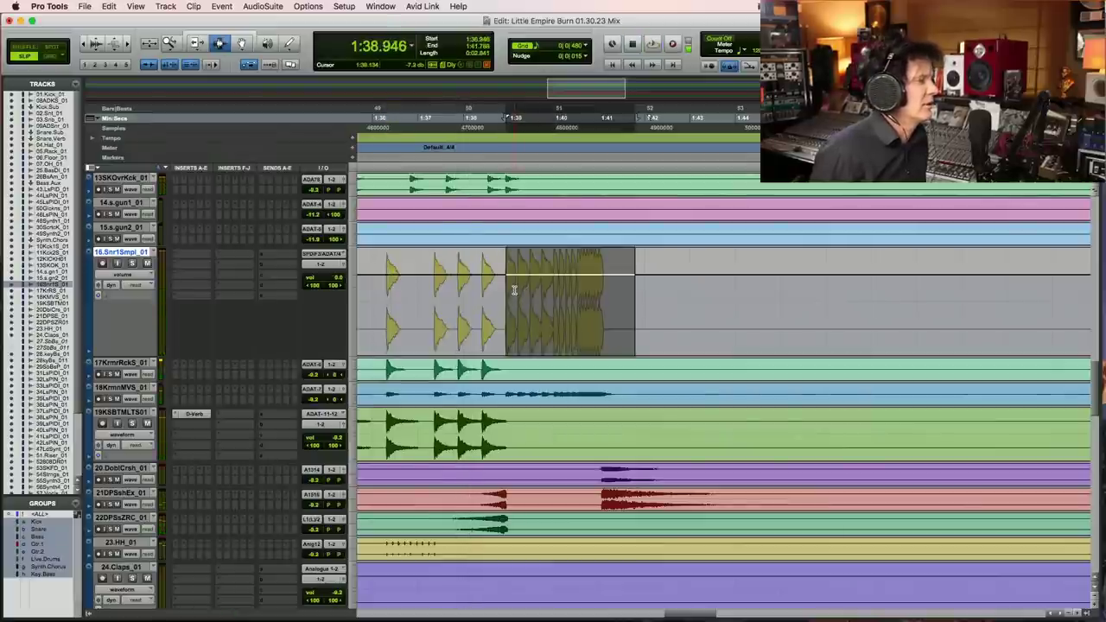
pyautogui.moveTo(514, 290); pyautogui.dragTo(514, 305)
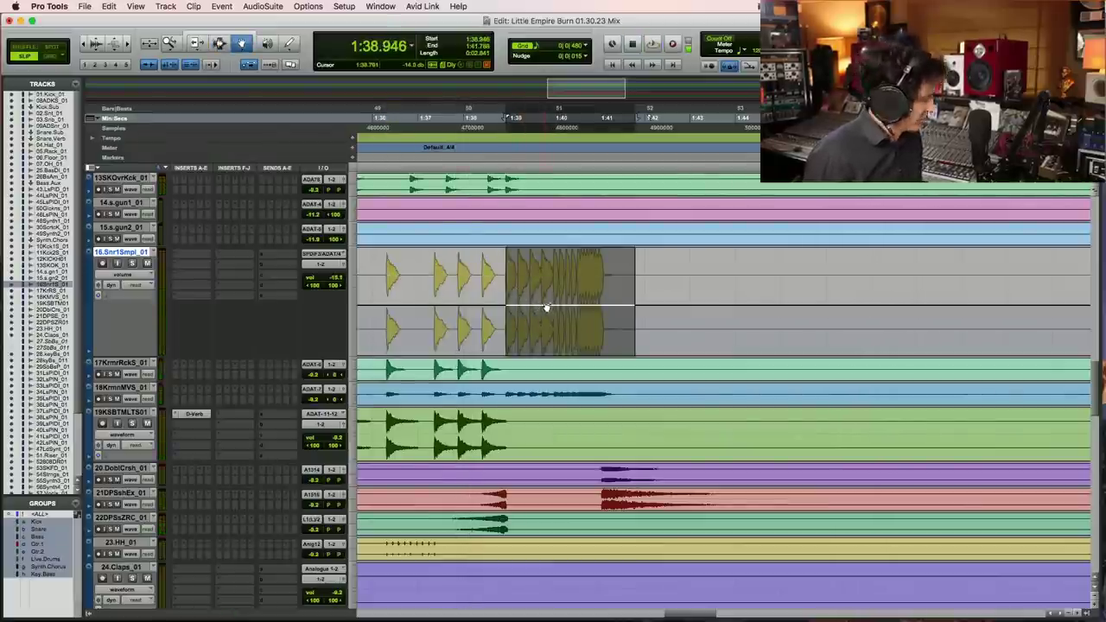
pyautogui.press('F6')
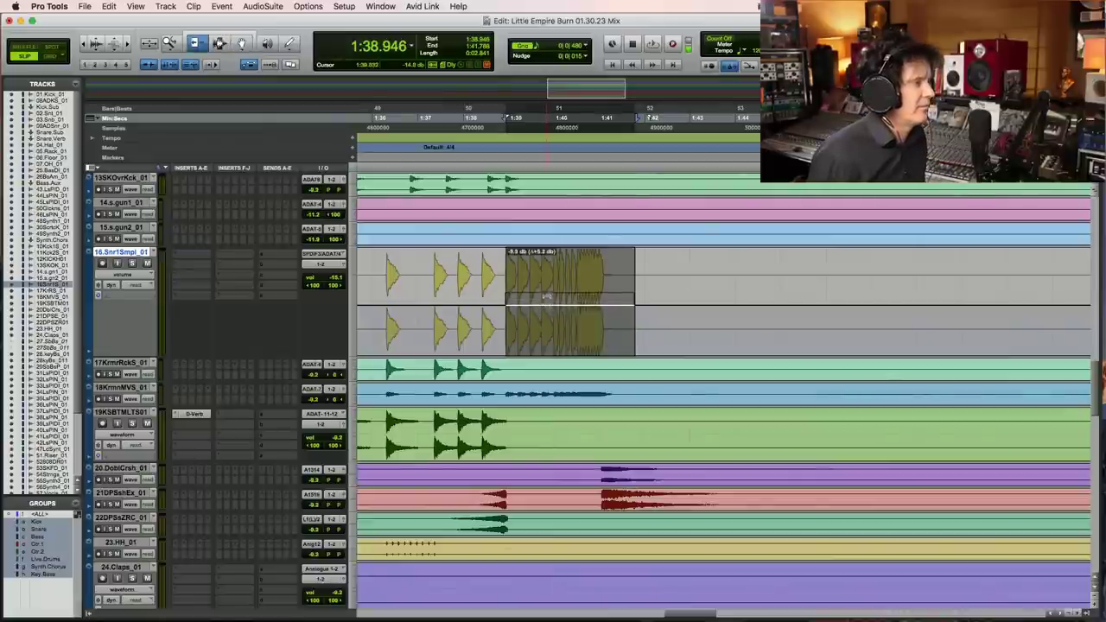
# Step: Audition the snare roll from about 1:36 and ease its volume automation down to about -10.8 dB
pyautogui.click(220, 44)
pyautogui.click(389, 272)
pyautogui.press('space')
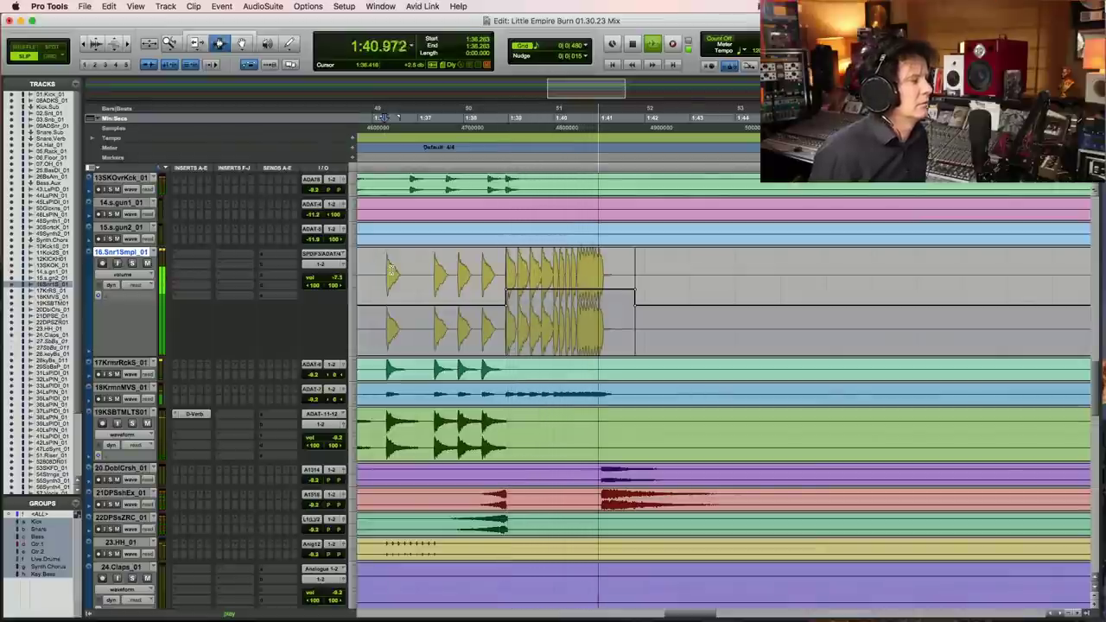
pyautogui.press('space')
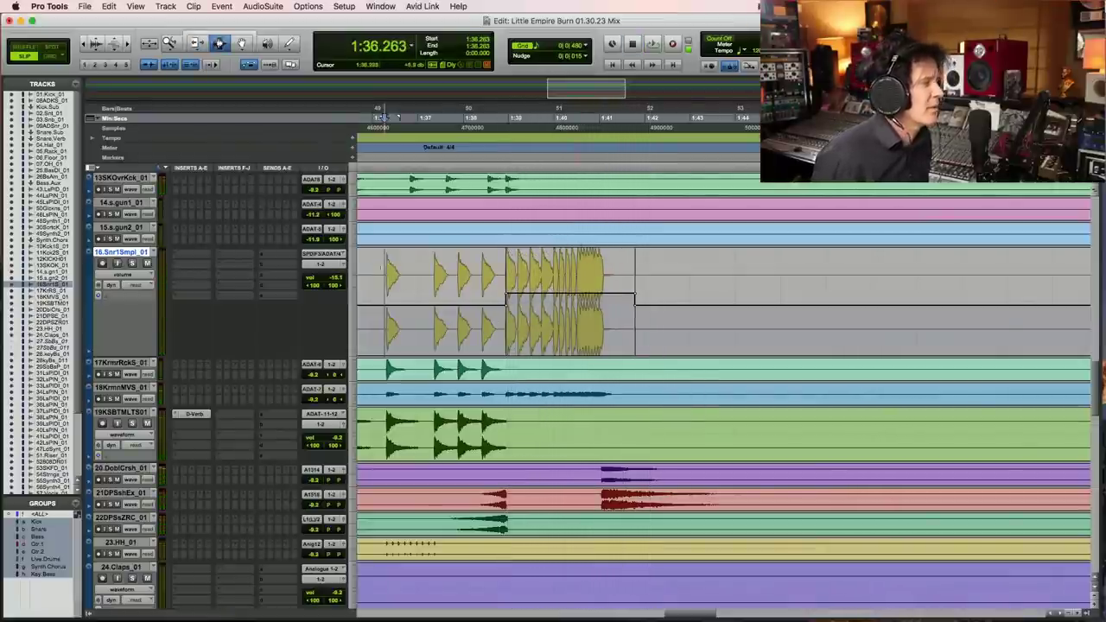
pyautogui.press('space')
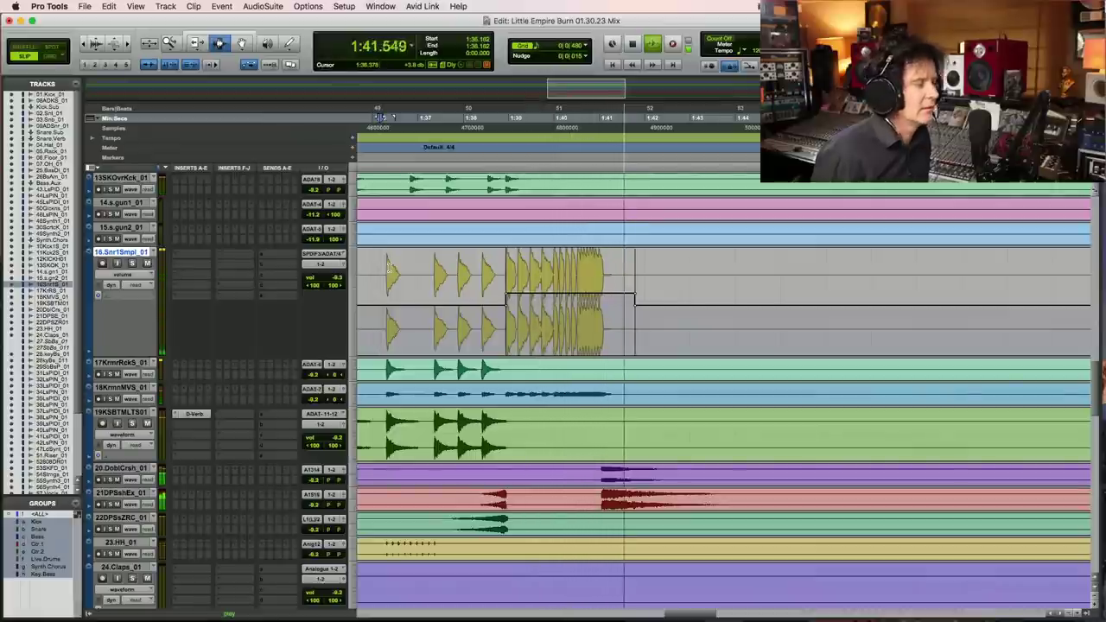
pyautogui.press('space')
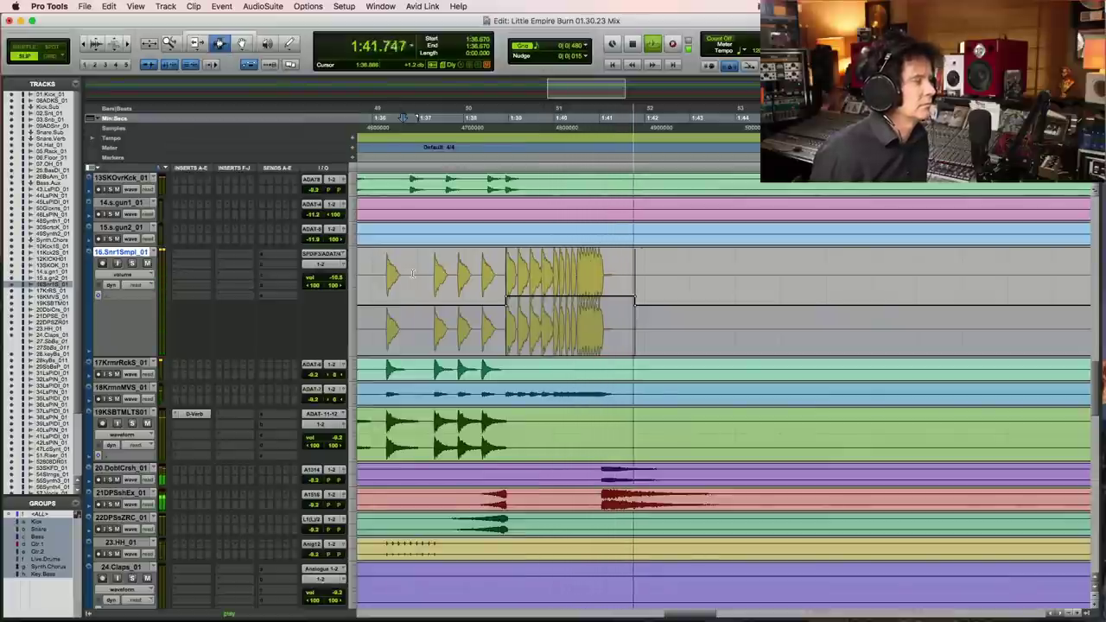
# Step: Reshape the snare roll's volume automation into a gradual rise from the roll's start and play it back
pyautogui.press('F5')
pyautogui.click(611, 293)
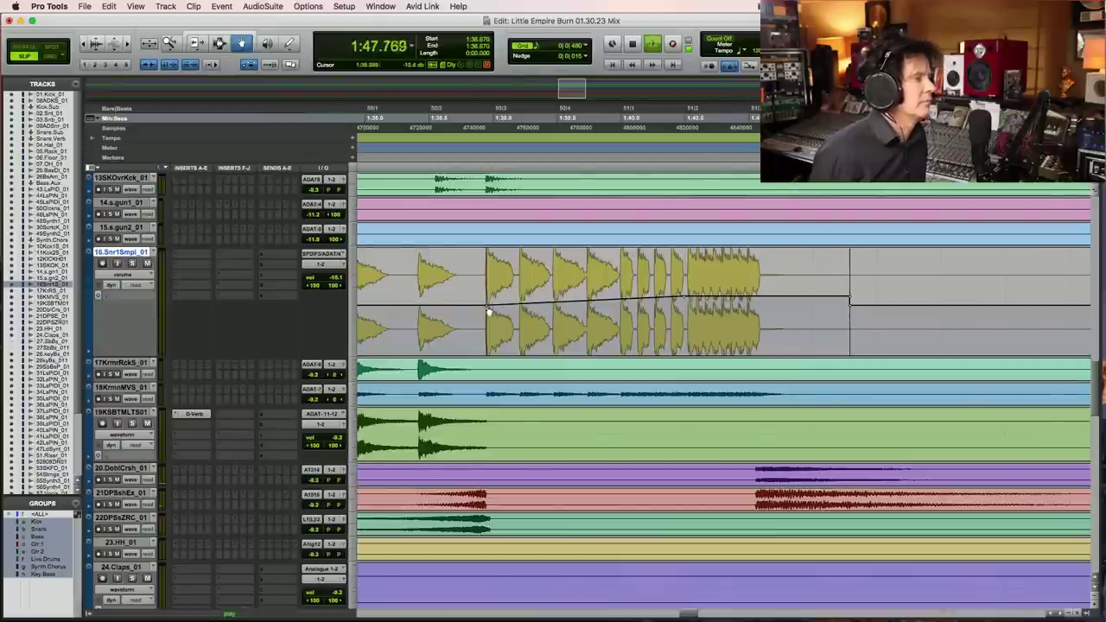
pyautogui.press('space')
pyautogui.press('space')
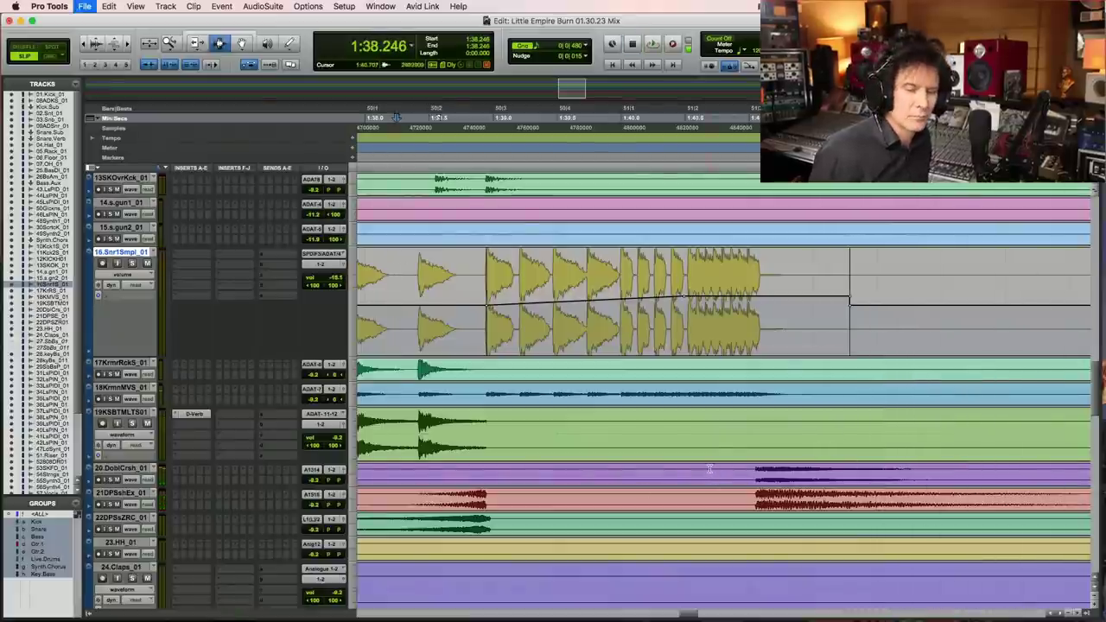
# Step: Play the full mix from 1:35.042 through the snare roll into the following section to judge the ramped level
pyautogui.press('r')
pyautogui.press('r')
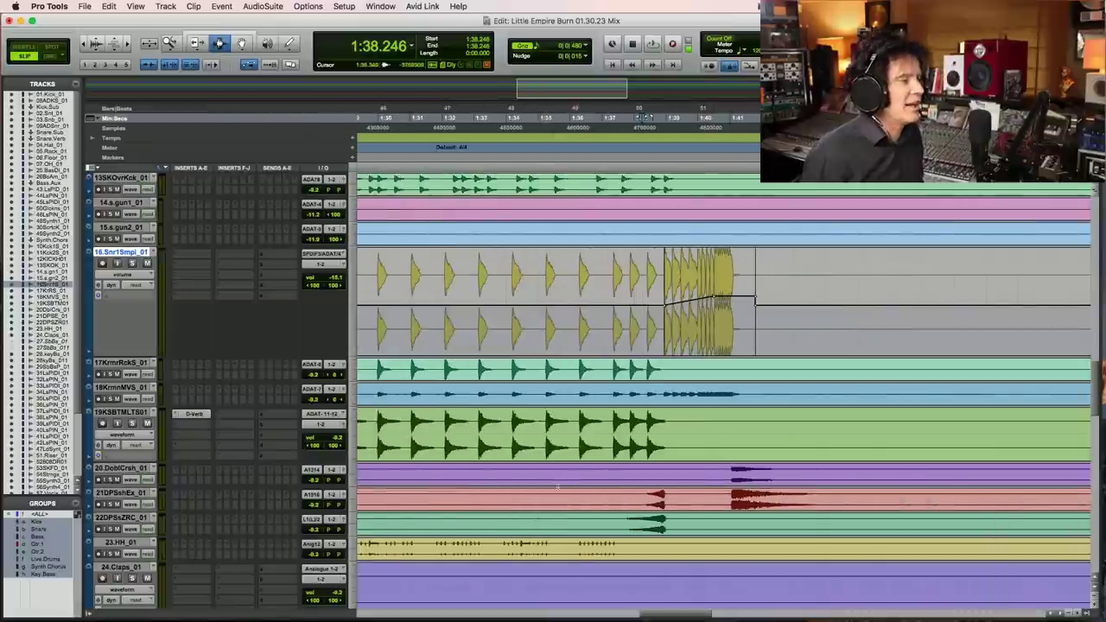
pyautogui.click(578, 432)
pyautogui.press('space')
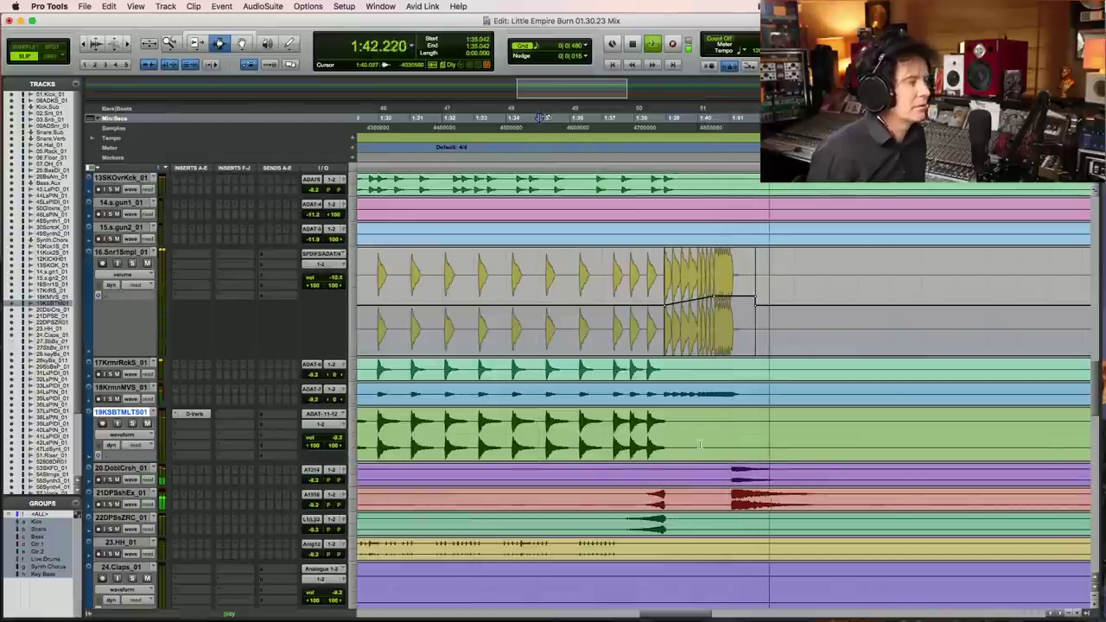
pyautogui.press('super+[')
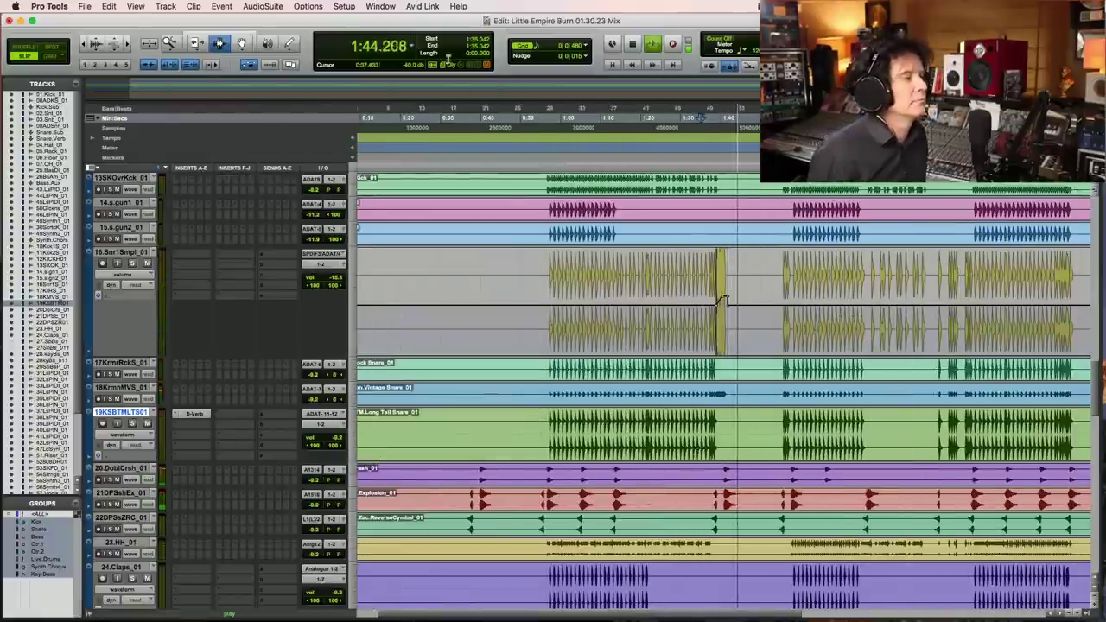
pyautogui.press('super+[')
pyautogui.press('F5')
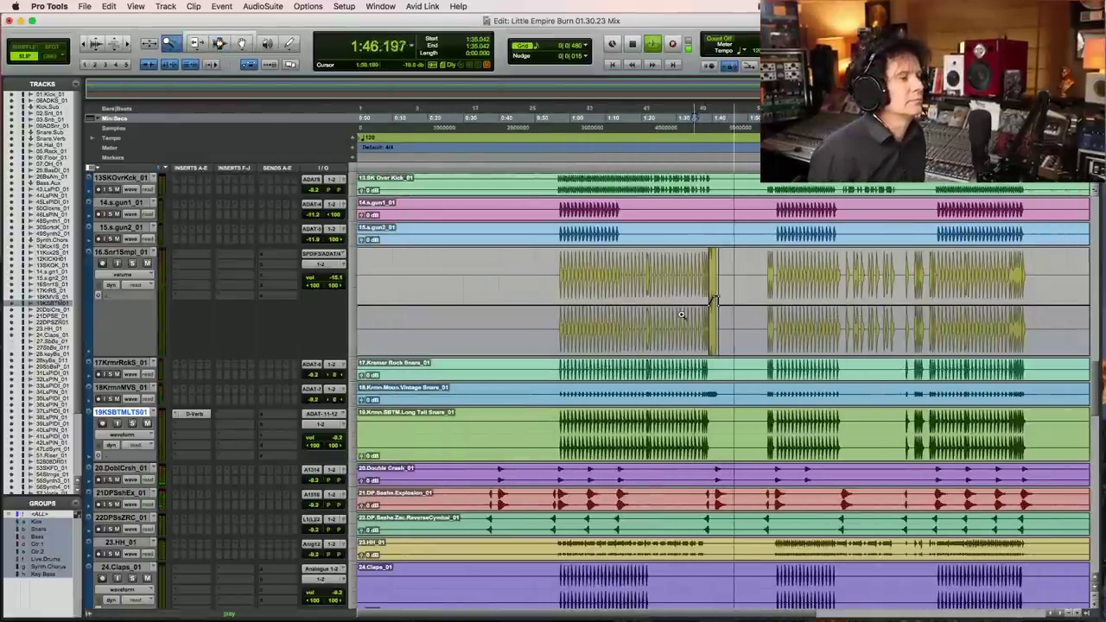
pyautogui.click(682, 314)
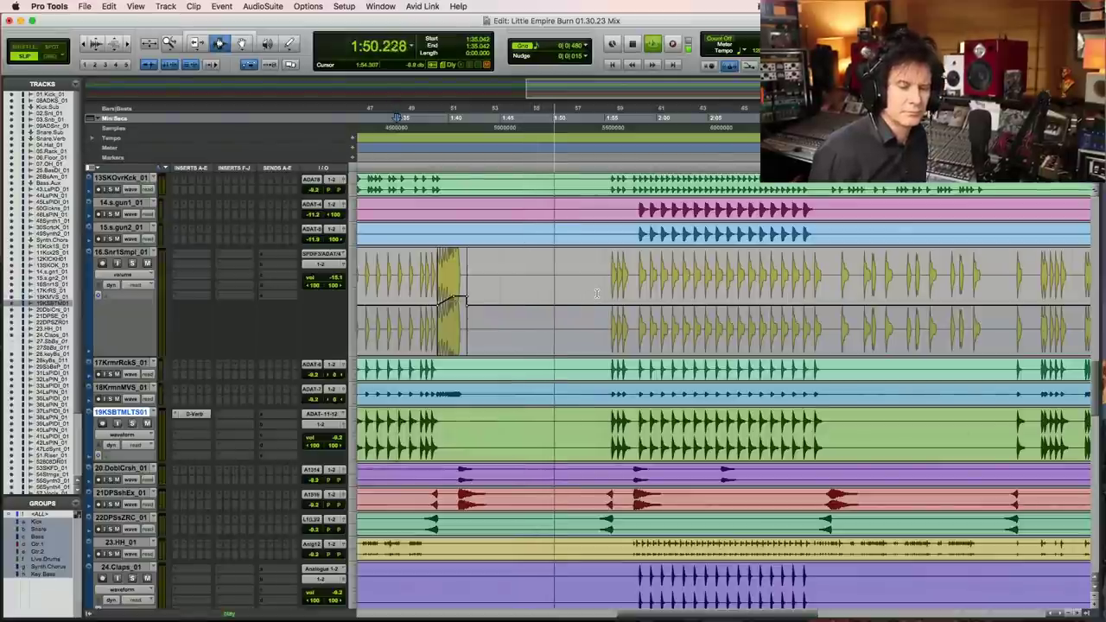
pyautogui.press('space')
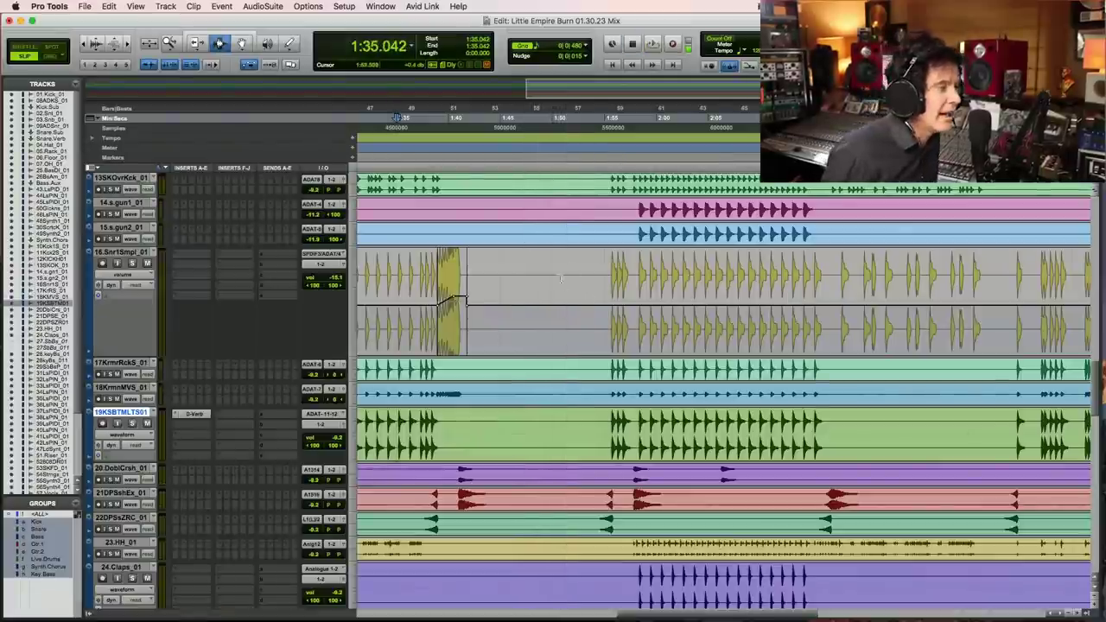
# Step: Play the mix from 1:53.532 to review the kick and snare tracks as the drums come back in
pyautogui.click(557, 280)
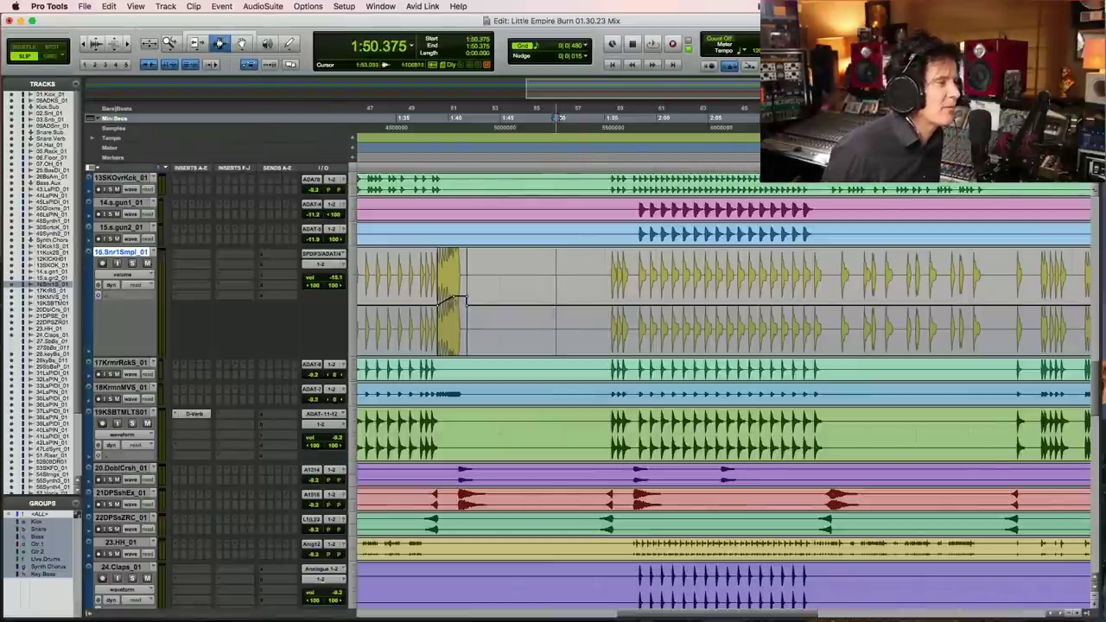
pyautogui.scroll(3, 576, 288)
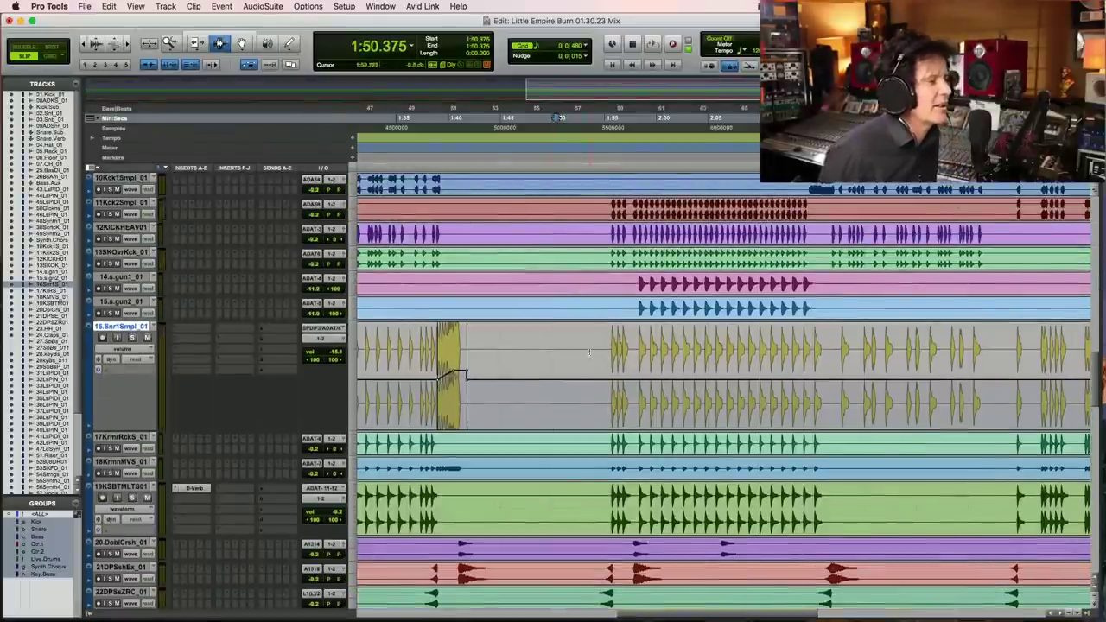
pyautogui.press('space')
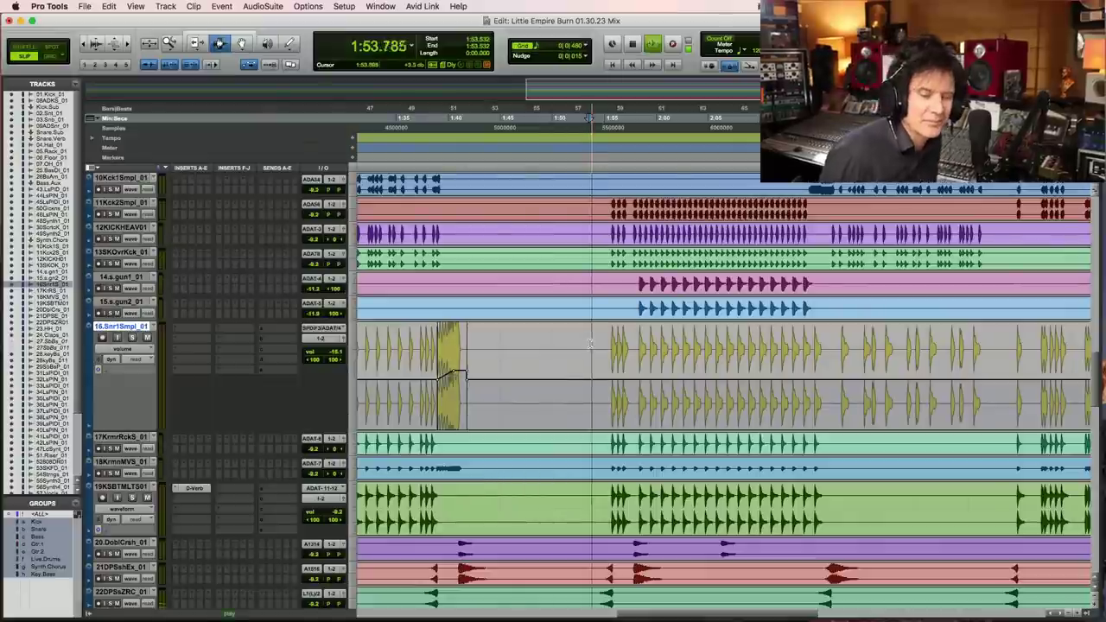
pyautogui.press('F5')
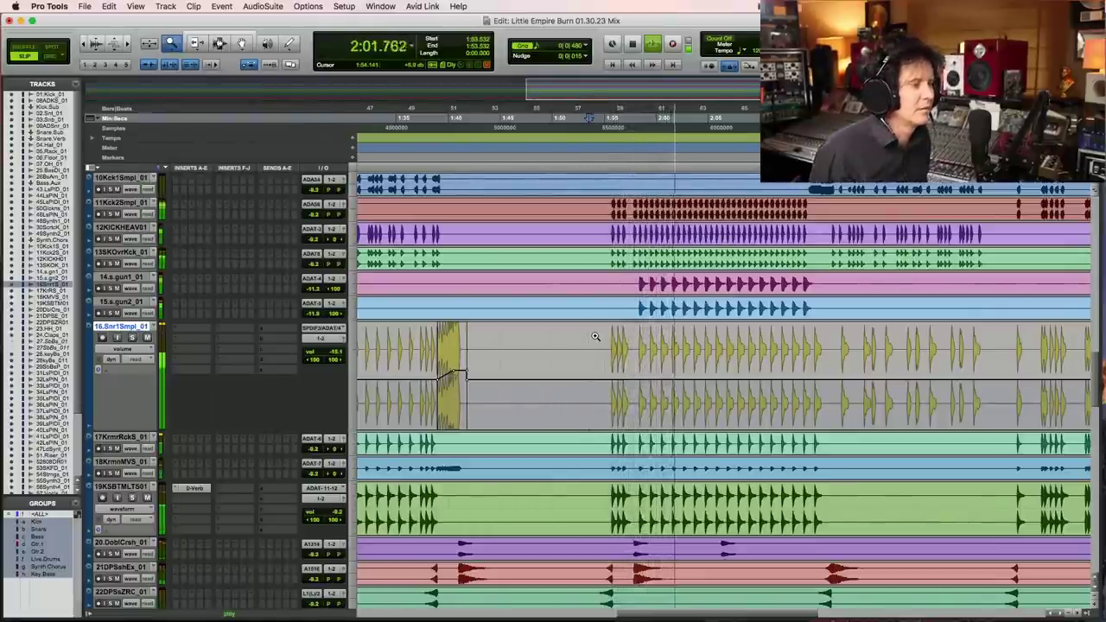
pyautogui.press('space')
pyautogui.press('F7')
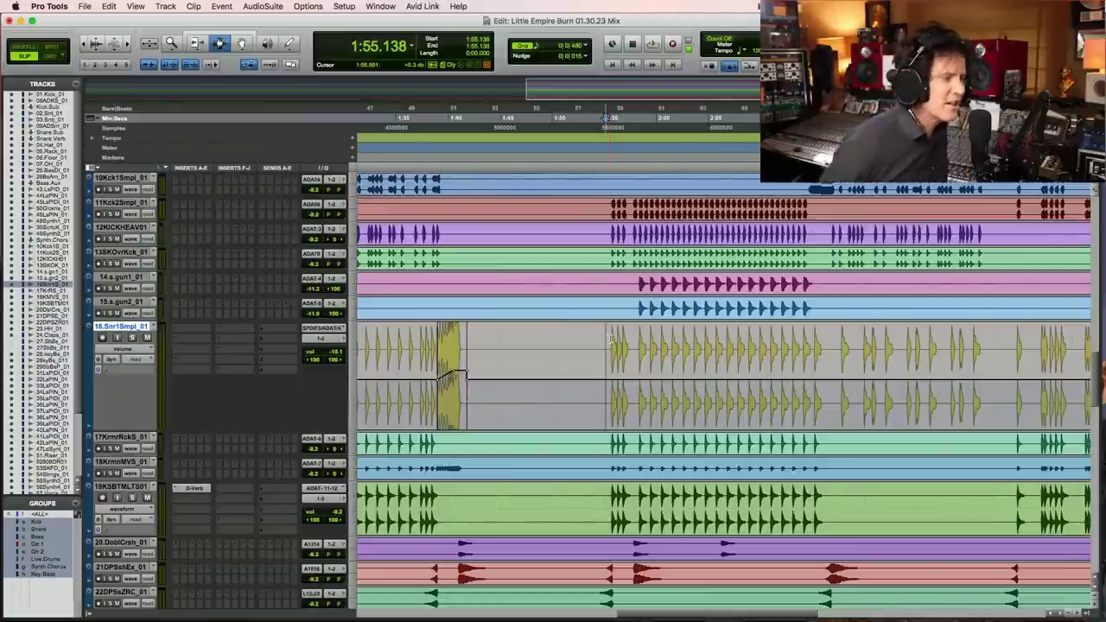
# Step: Play the full mix from 1:55.193 to review the kick and snare tracks through the following section
pyautogui.click(603, 233)
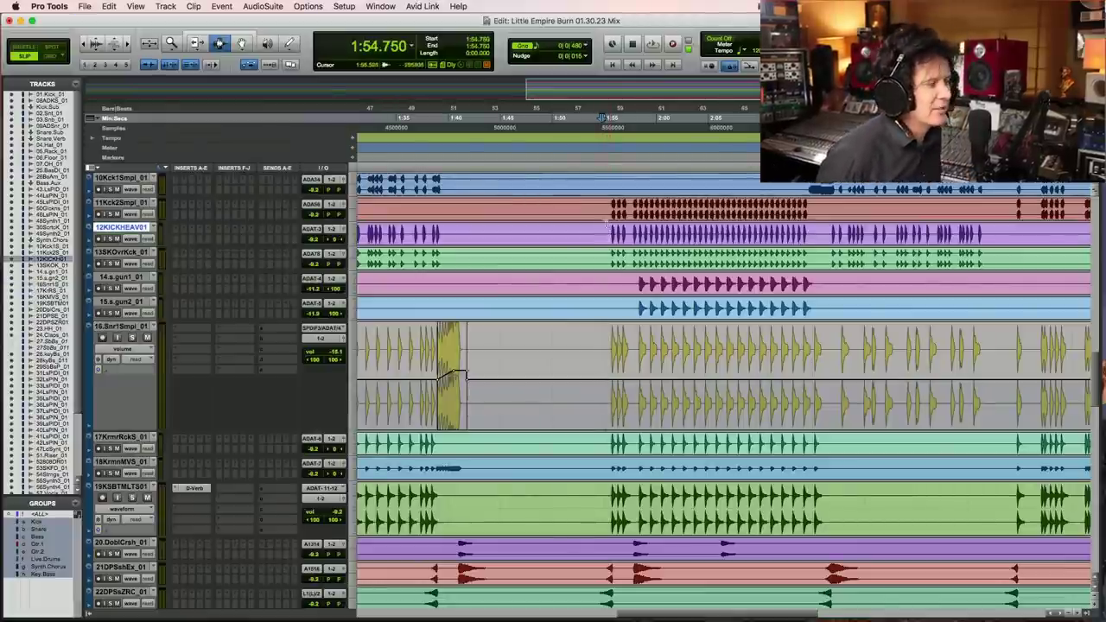
pyautogui.click(606, 214)
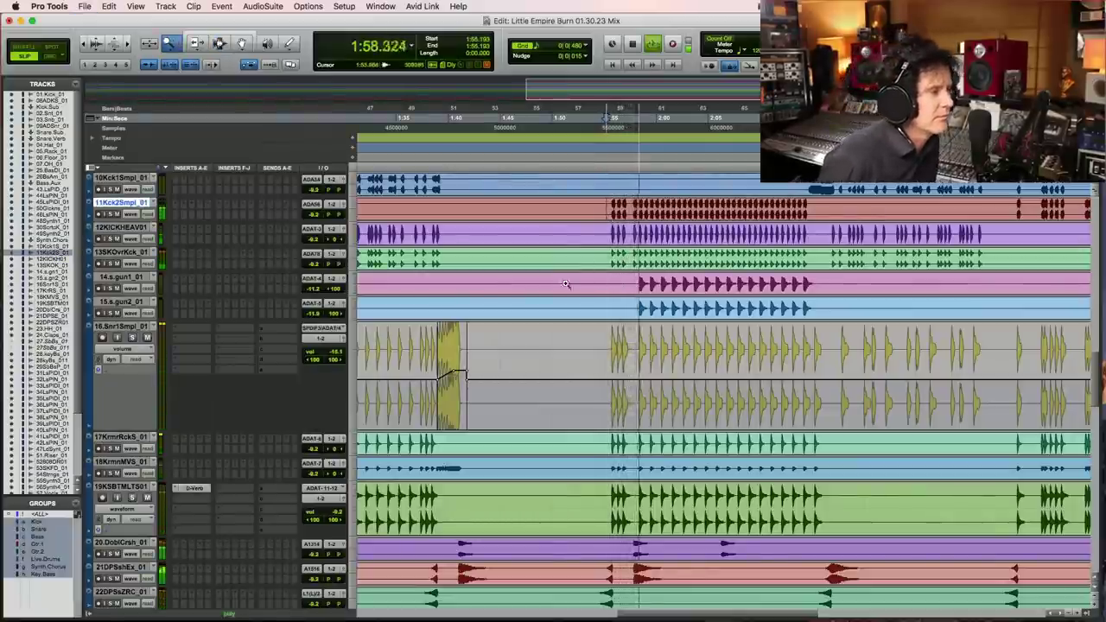
pyautogui.keyDown('alt'); pyautogui.click(611, 271); pyautogui.keyUp('alt')
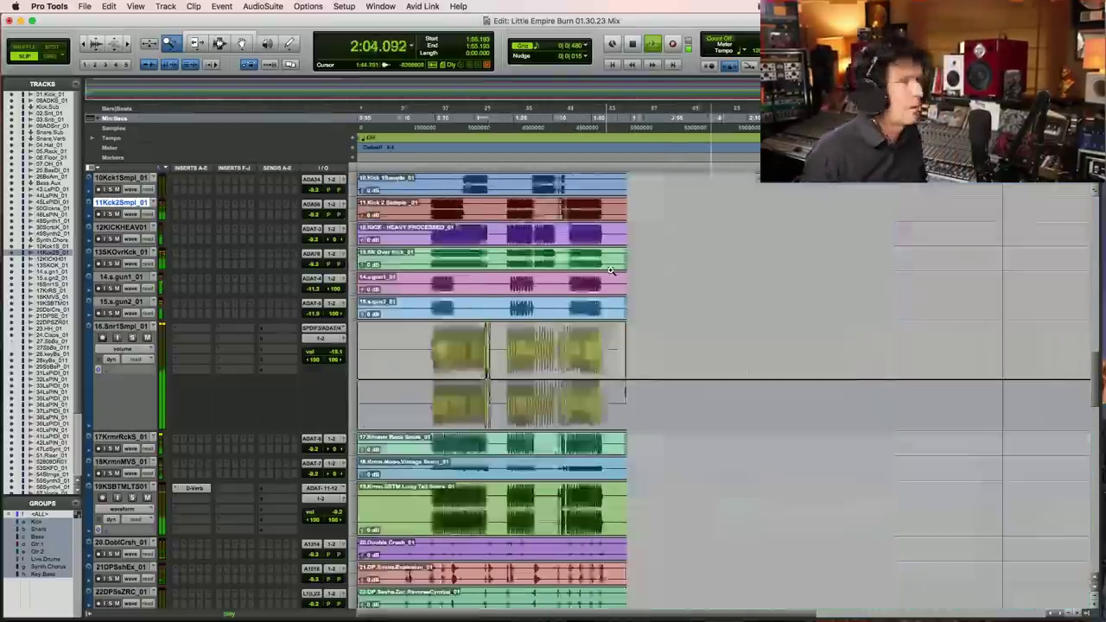
pyautogui.press('super+bracketright')
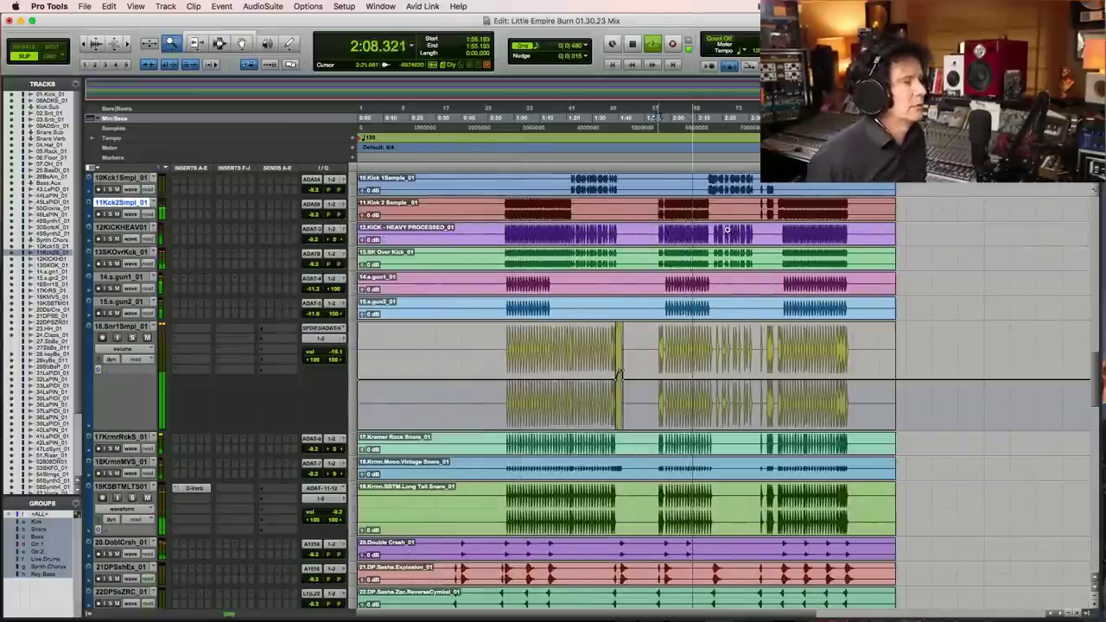
pyautogui.click(644, 257)
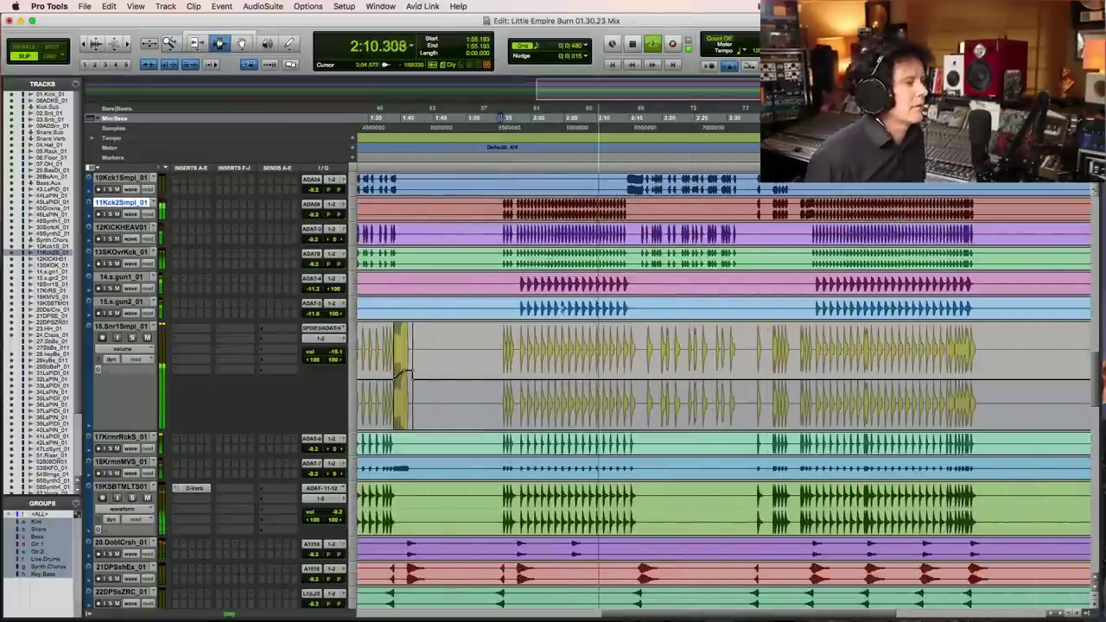
pyautogui.scroll(-5, 558, 309)
pyautogui.scroll(-4, 560, 311)
pyautogui.press('space')
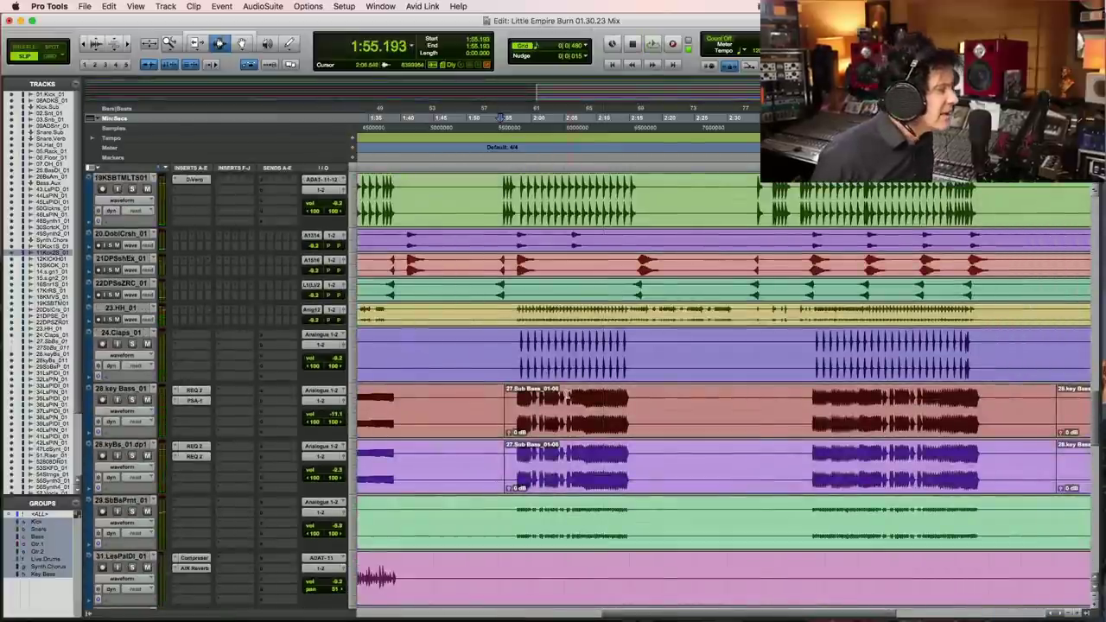
# Step: Audition the Strings and Synth3 tracks soloed together from 2:05.459
pyautogui.click(567, 391)
pyautogui.scroll(-10, 567, 388)
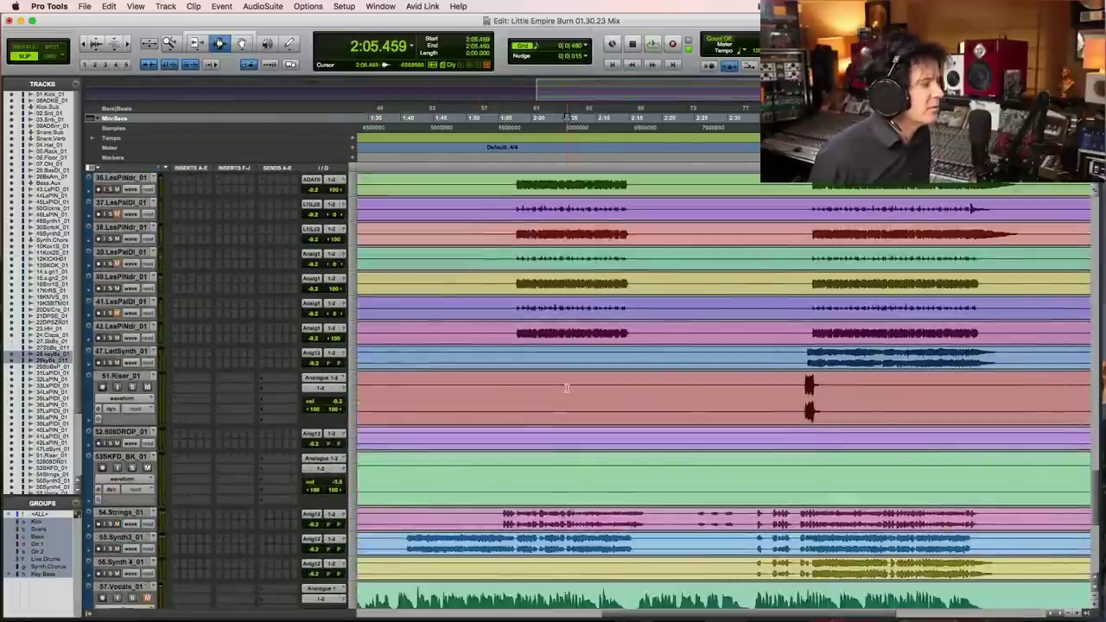
pyautogui.scroll(-5, 566, 388)
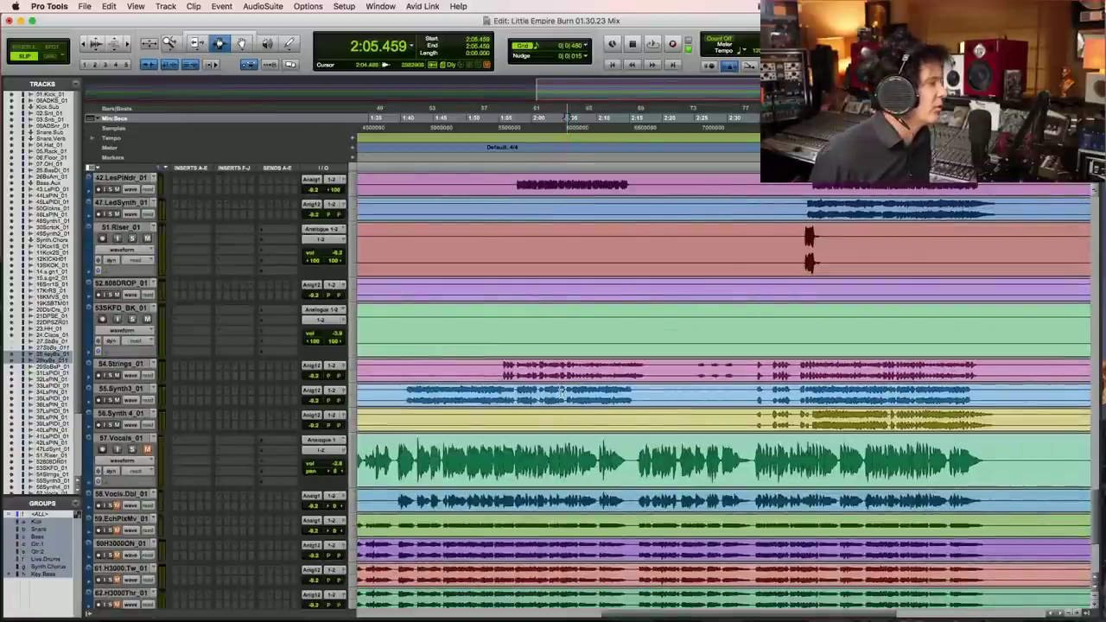
pyautogui.click(111, 400)
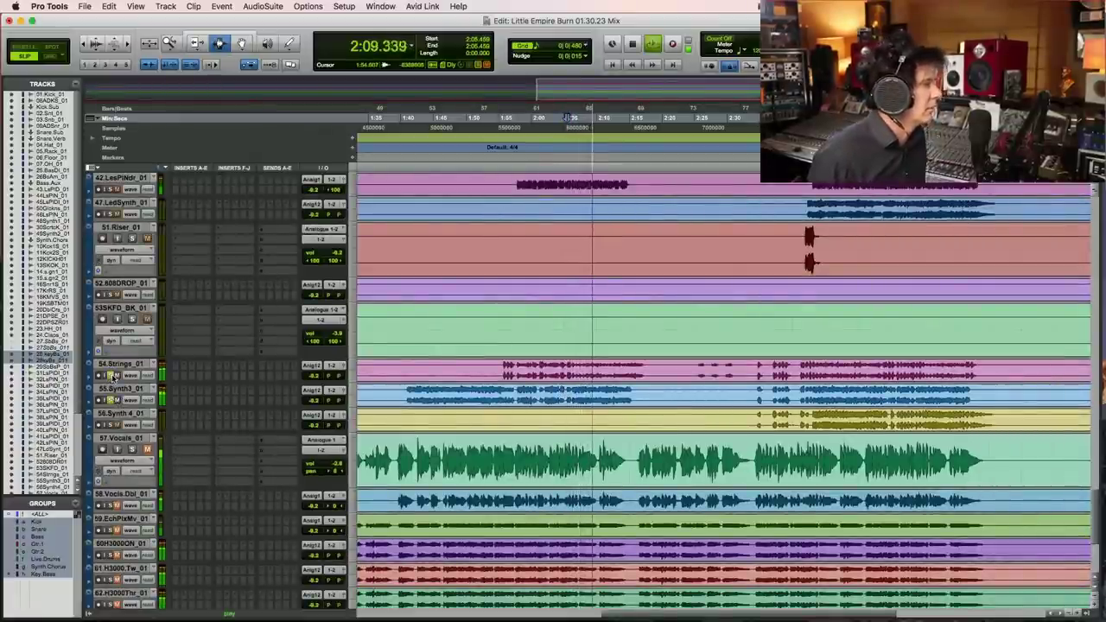
pyautogui.press('super+bracketleft')
pyautogui.press('super+bracketleft')
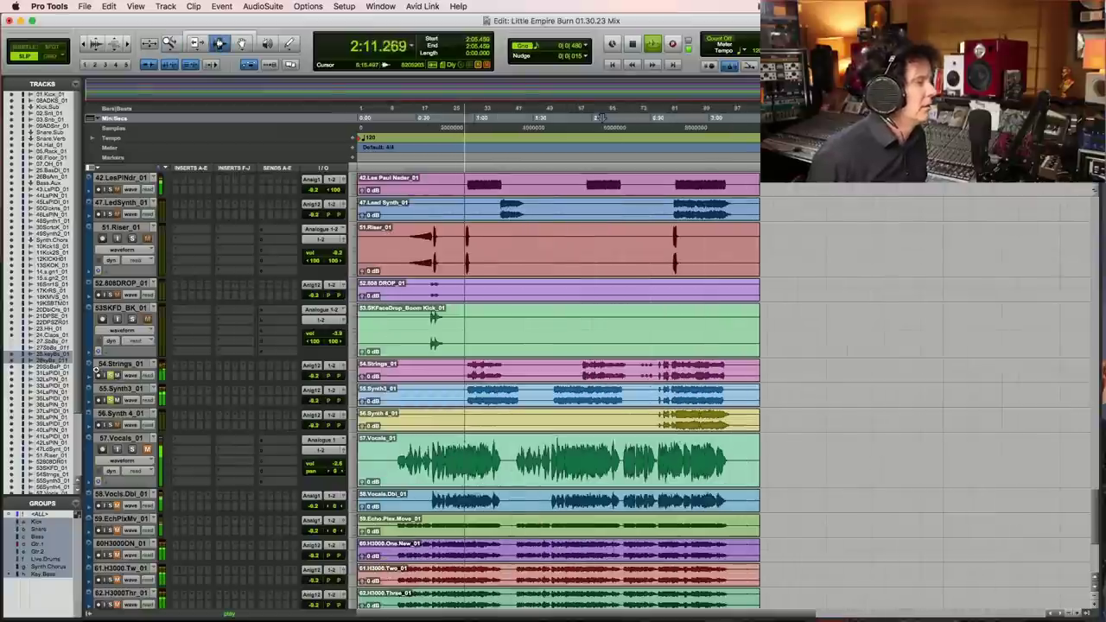
pyautogui.press('space')
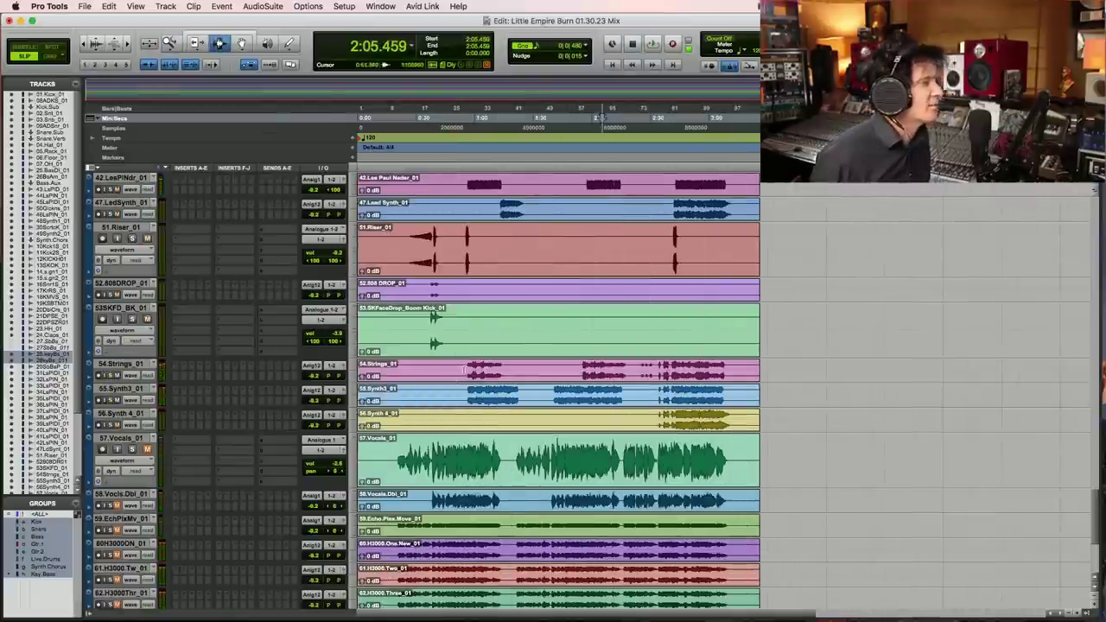
# Step: Set the Strings track height to medium and audition the track in solo from 0:55.749
pyautogui.click(467, 369)
pyautogui.press('space')
pyautogui.click(361, 380)
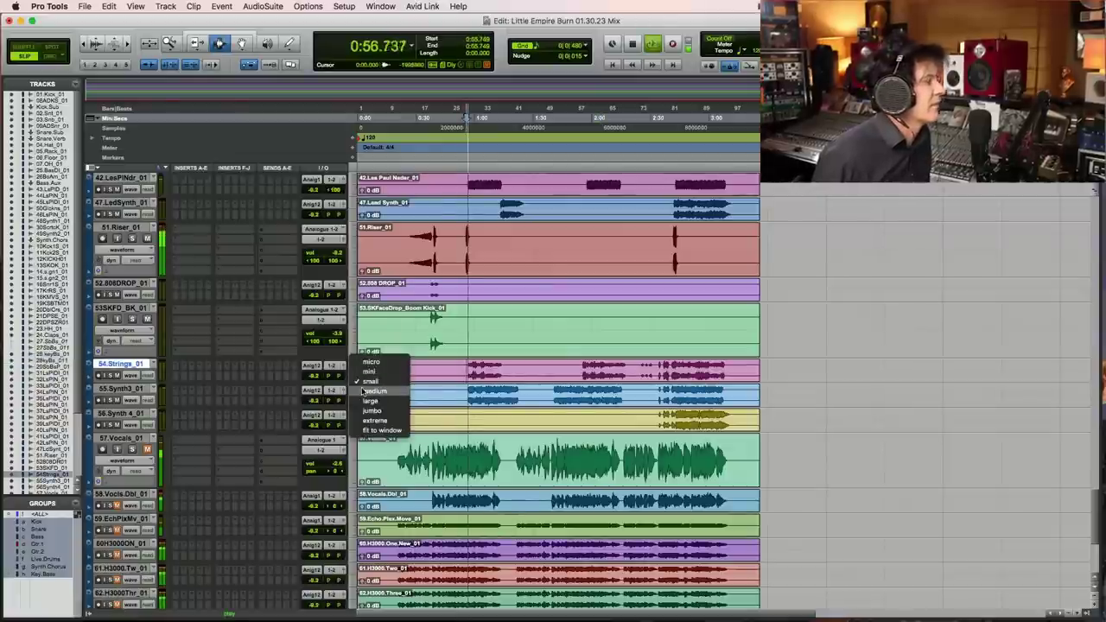
pyautogui.click(373, 391)
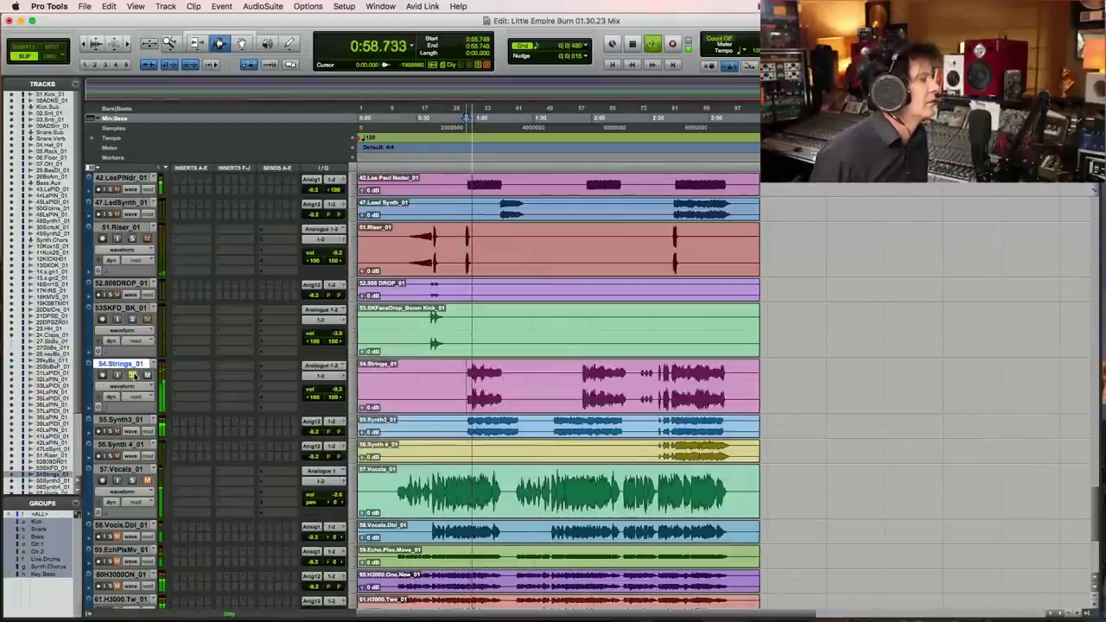
pyautogui.press('super+bracketright')
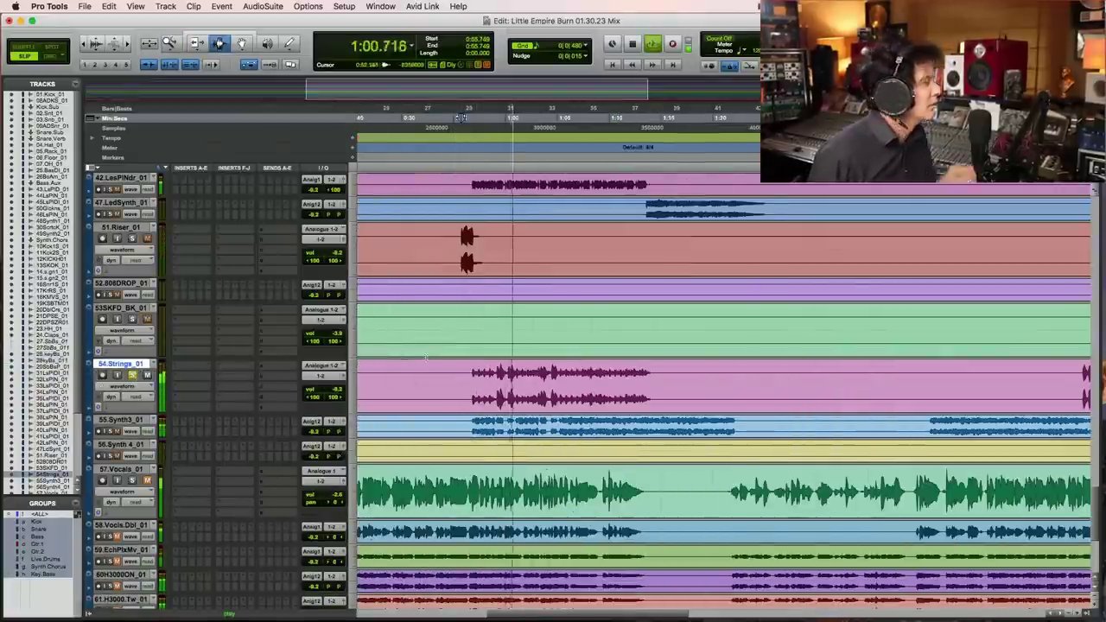
pyautogui.press('space')
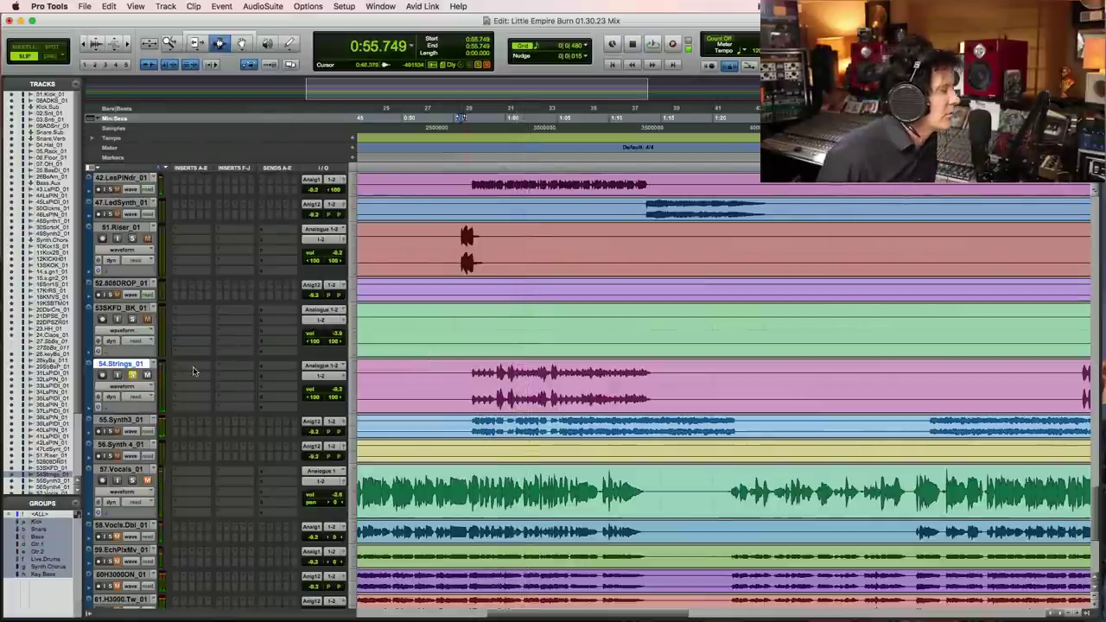
# Step: Insert a stereo BF-76 limiter on the Strings track and adjust its input while the part plays
pyautogui.click(188, 367)
pyautogui.moveTo(226, 365)
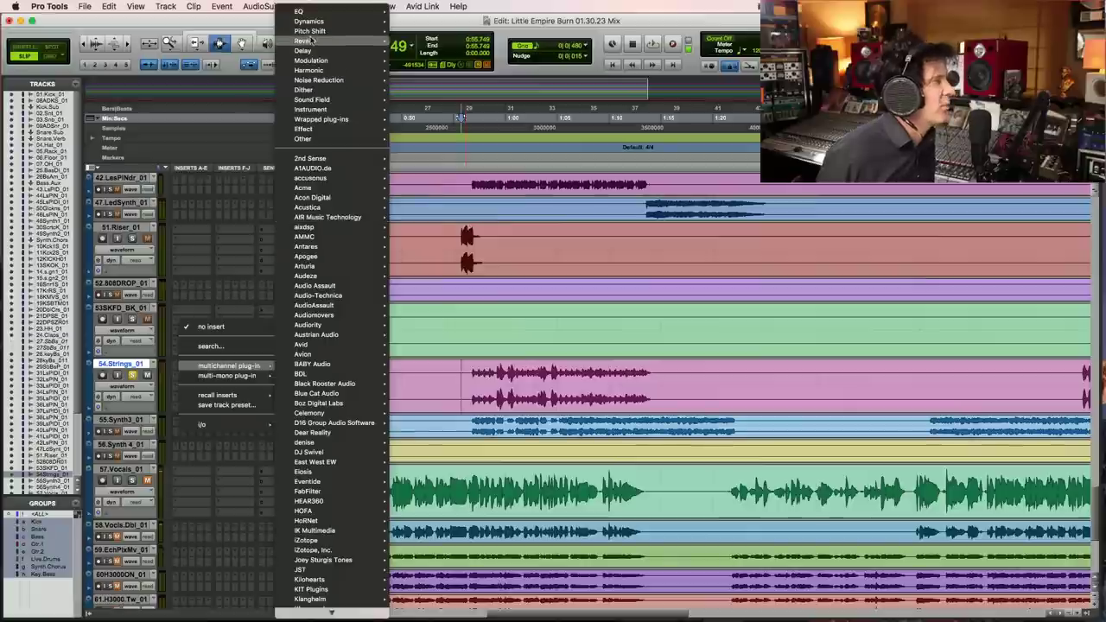
pyautogui.moveTo(326, 21)
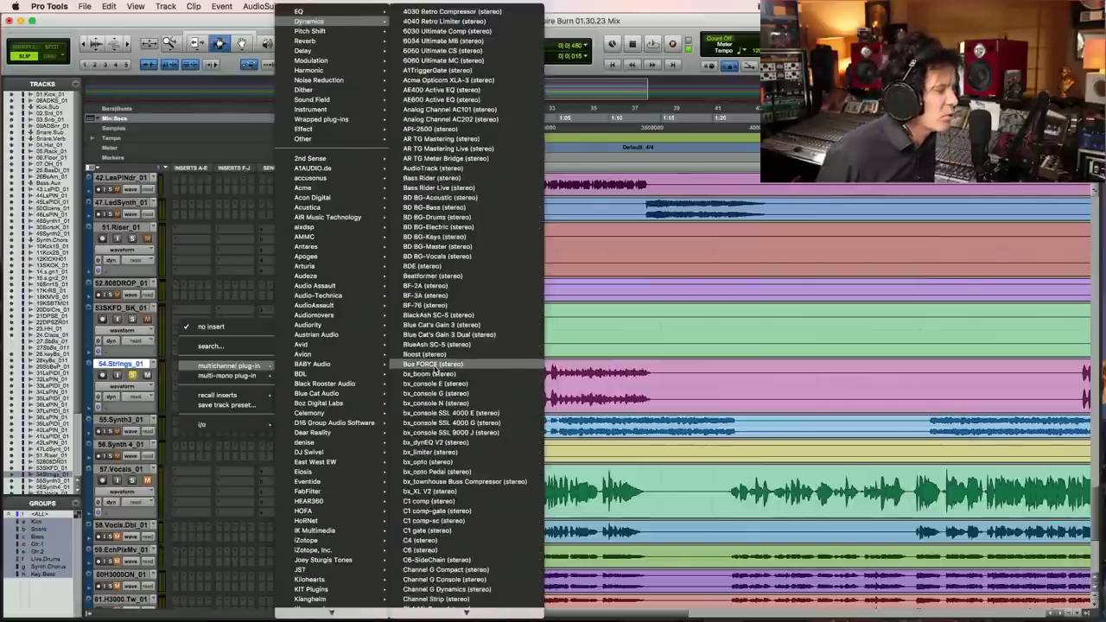
pyautogui.click(450, 306)
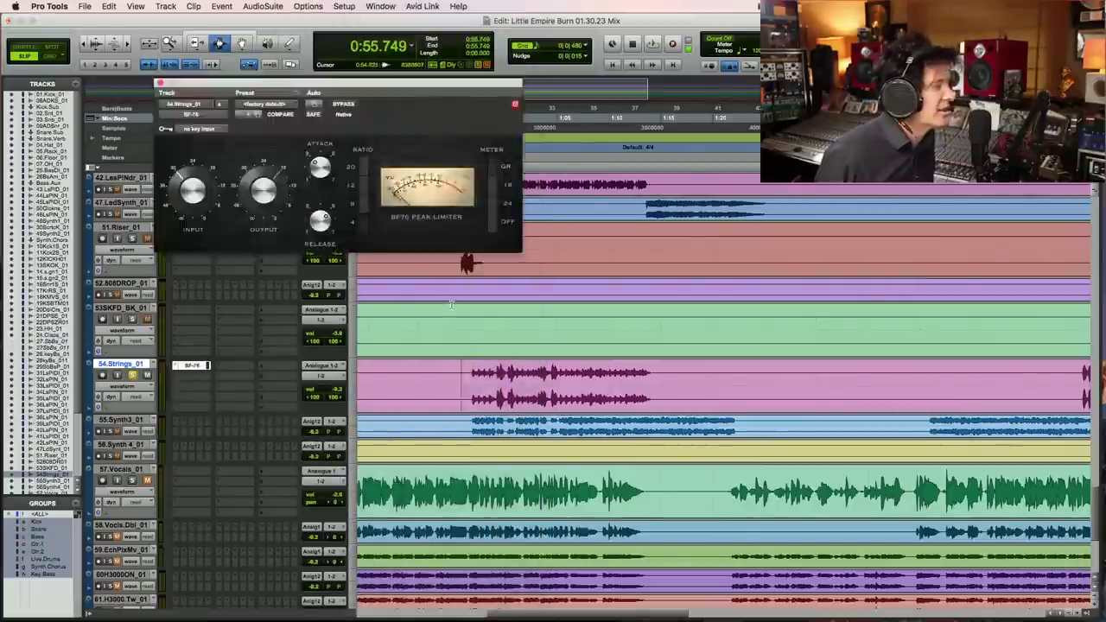
pyautogui.press('super+s')
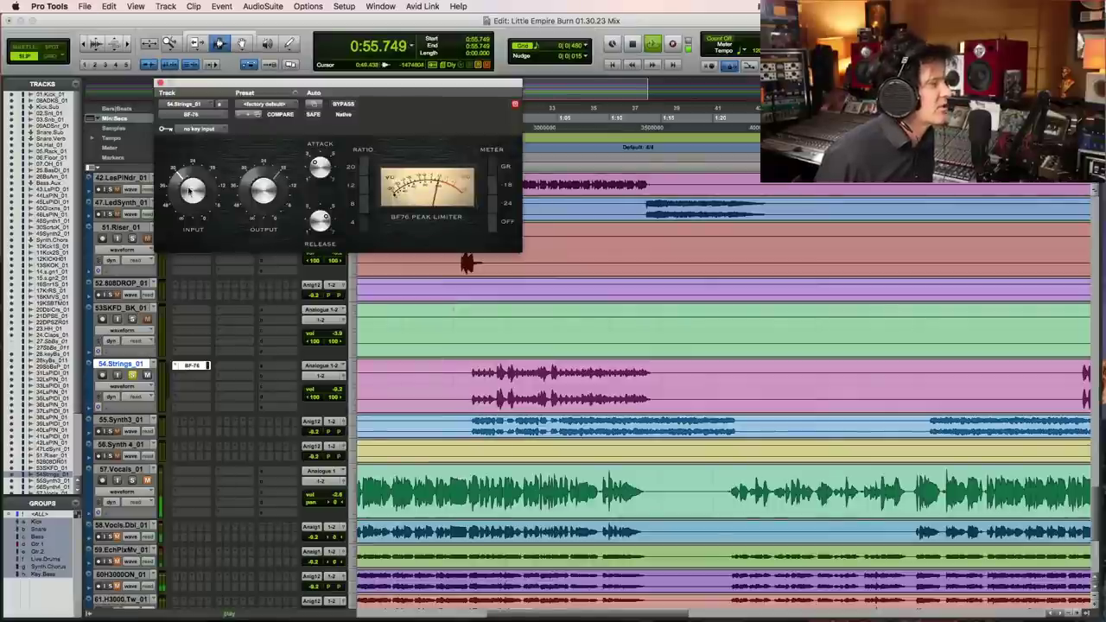
pyautogui.moveTo(191, 188); pyautogui.dragTo(190, 183)
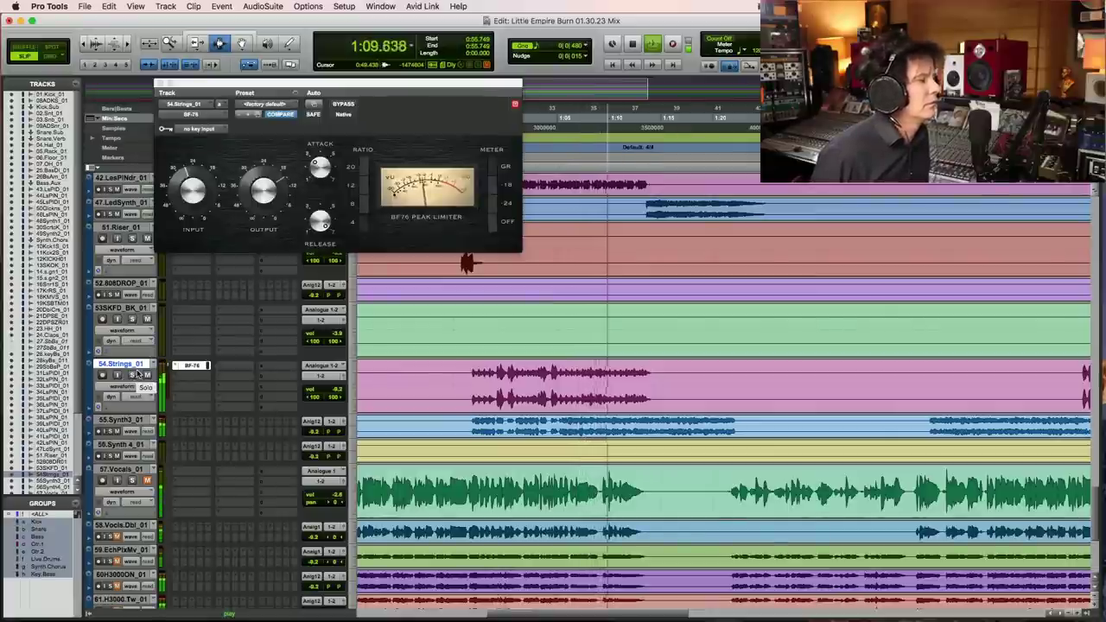
pyautogui.press('space')
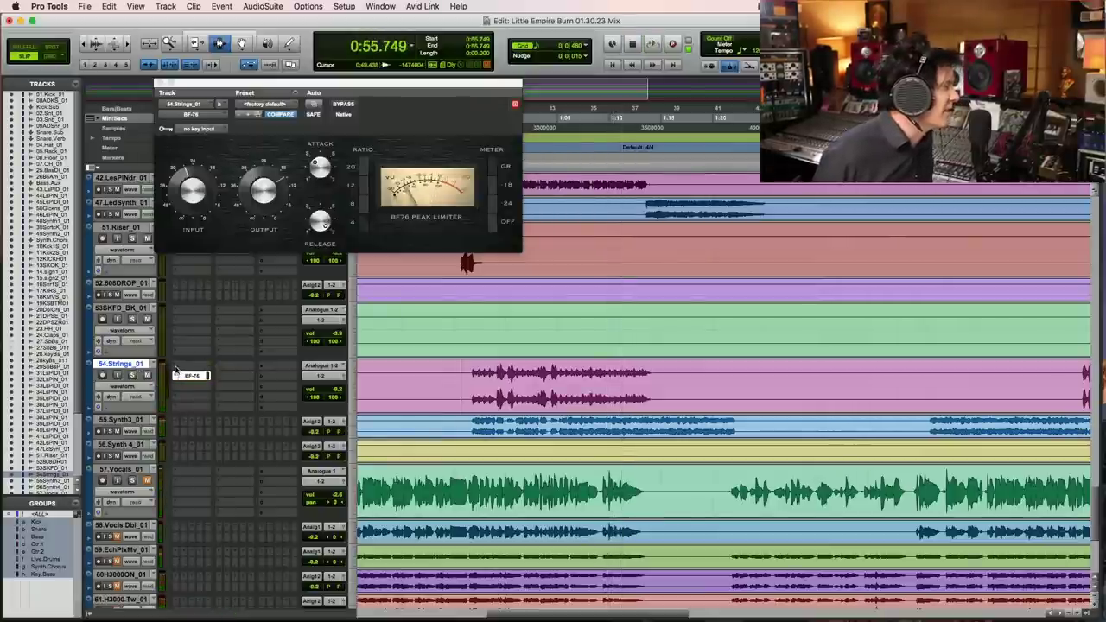
# Step: Insert a stereo REQ 2 equalizer ahead of the BF-76 on the Strings track
pyautogui.click(178, 380)
pyautogui.moveTo(221, 366)
pyautogui.moveTo(294, 11)
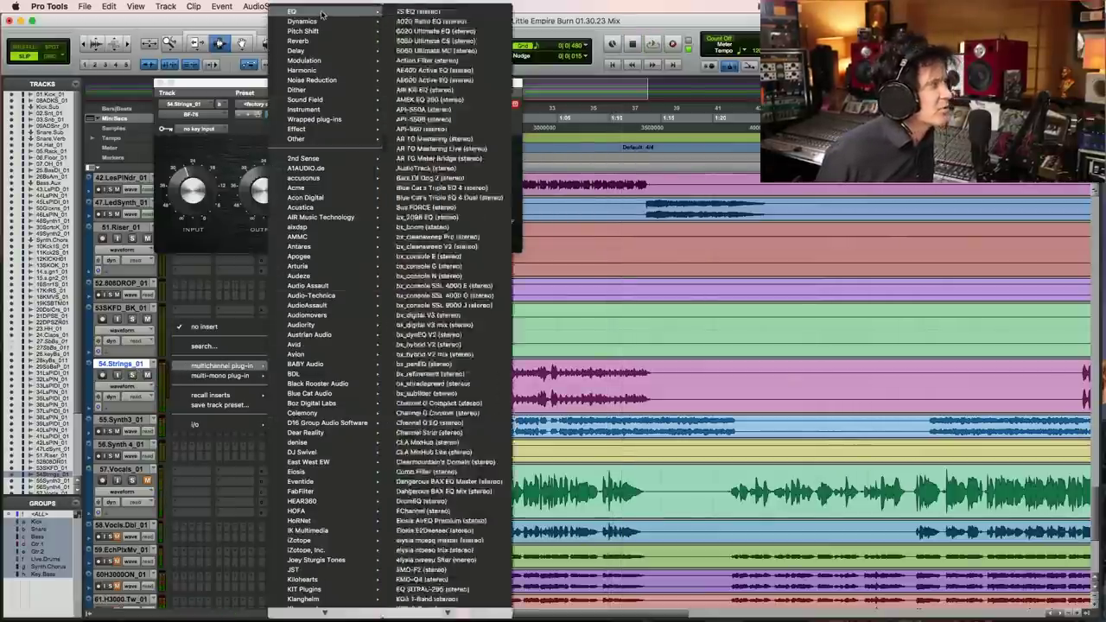
pyautogui.scroll(-15, 411, 519)
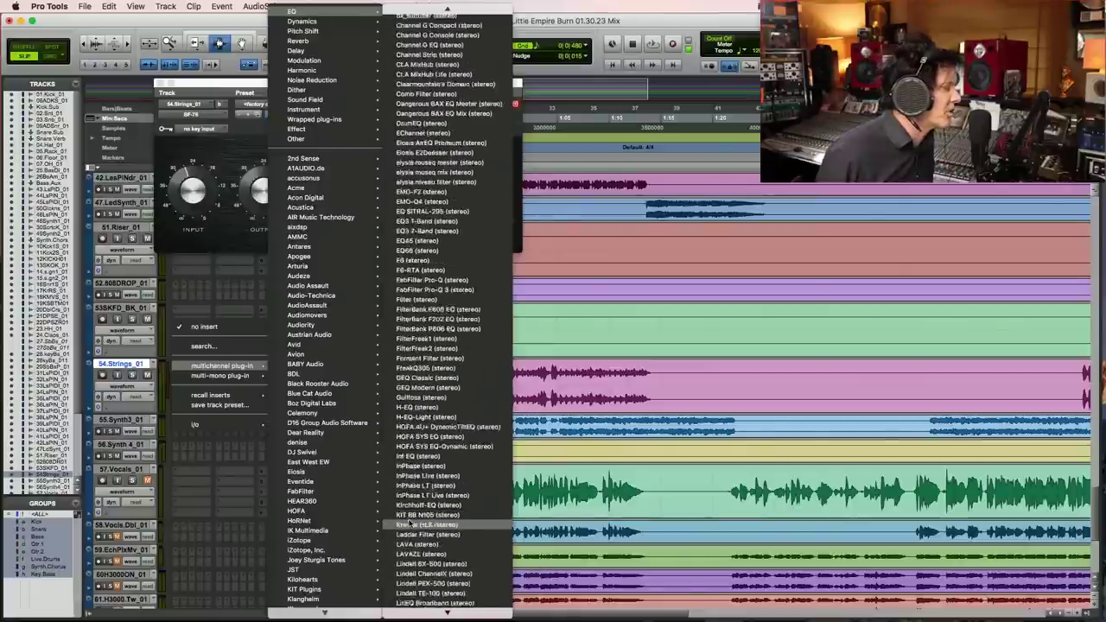
pyautogui.scroll(-20, 412, 522)
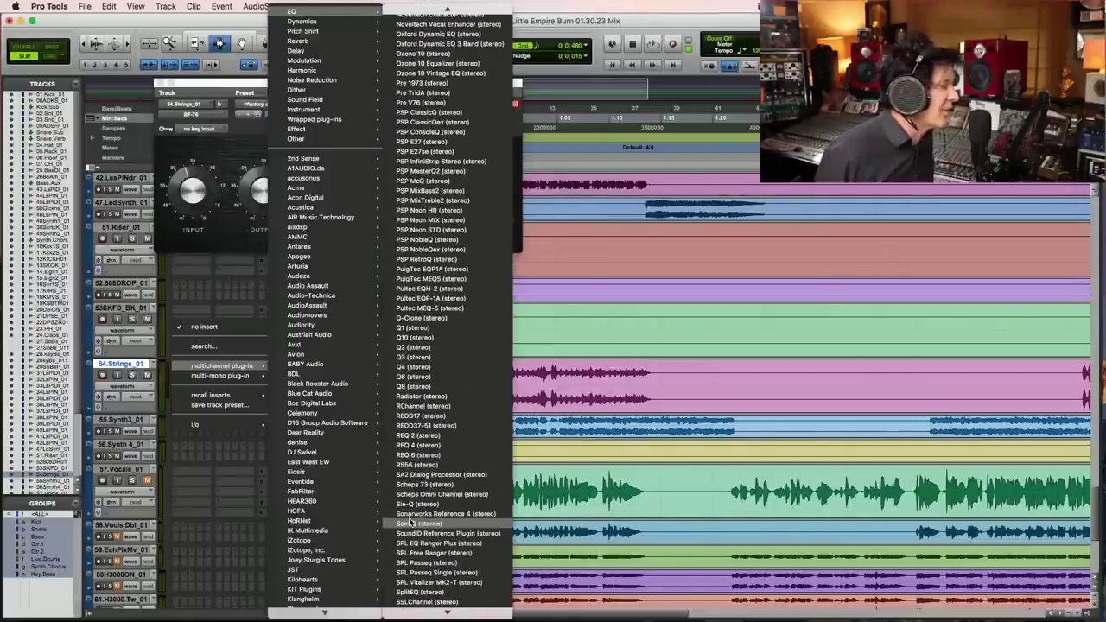
pyautogui.scroll(-10, 411, 493)
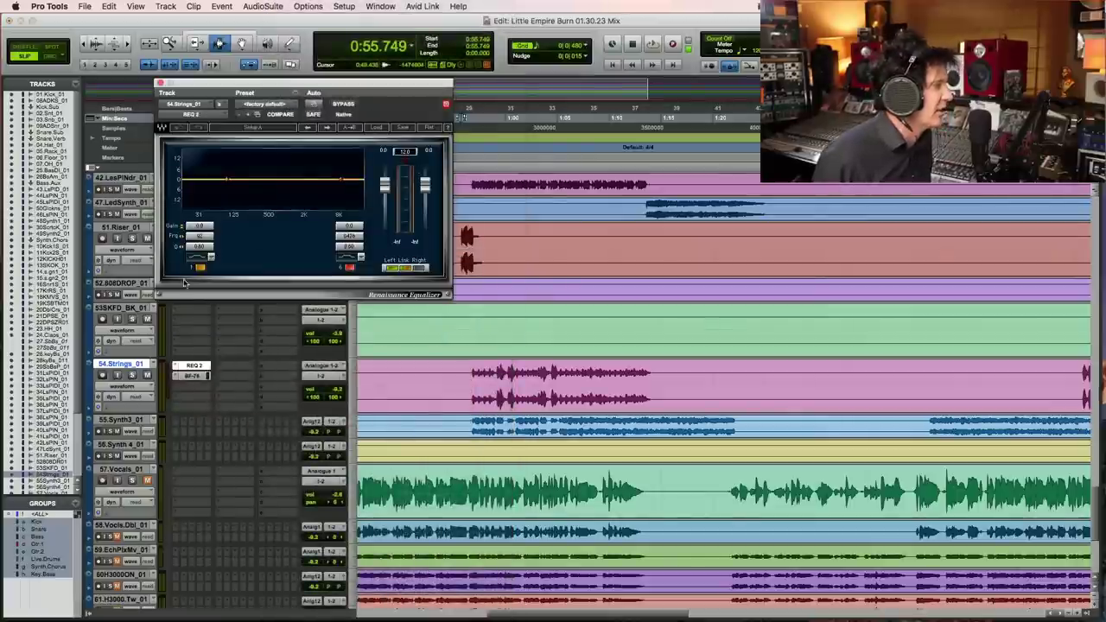
# Step: Set the REQ 2's low band to a high-pass shape at about 120 Hz while the strings play
pyautogui.press('space')
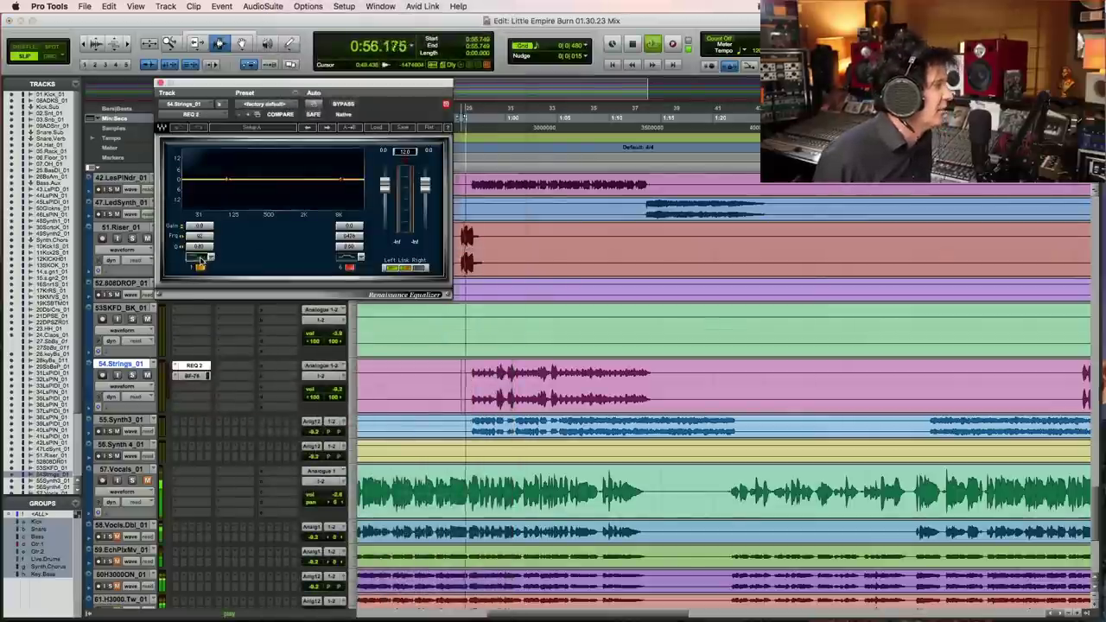
pyautogui.click(200, 257)
pyautogui.moveTo(200, 236); pyautogui.dragTo(200, 232)
pyautogui.press('space')
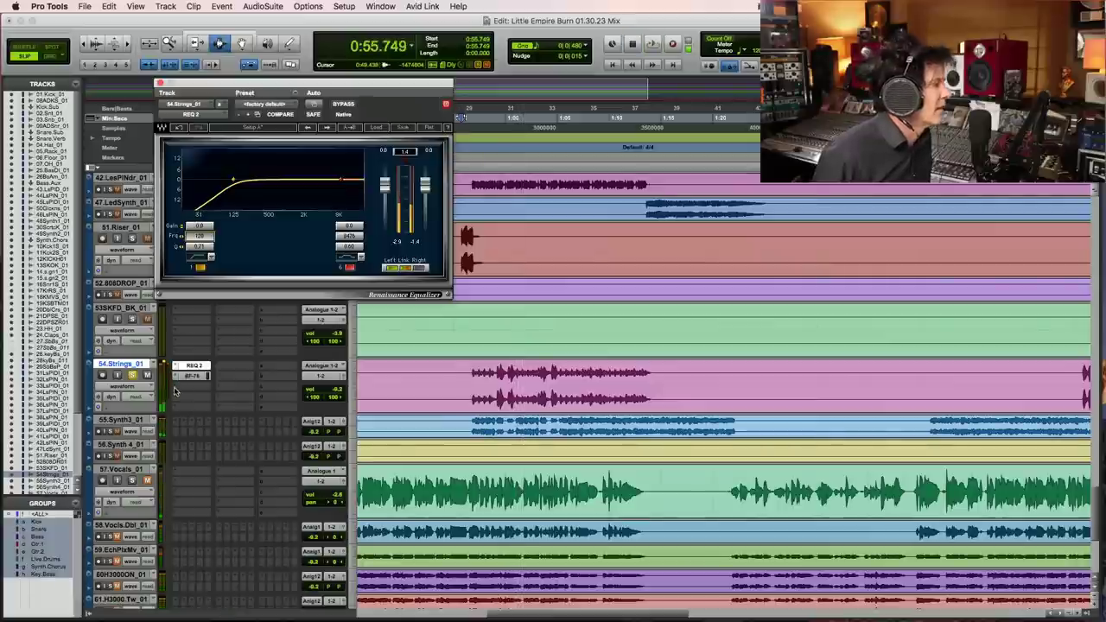
# Step: Copy the REQ 2 to the slot after the BF-76 and boost its high band 4.8 dB at 8000 Hz during playback
pyautogui.click(176, 394)
pyautogui.click(187, 370)
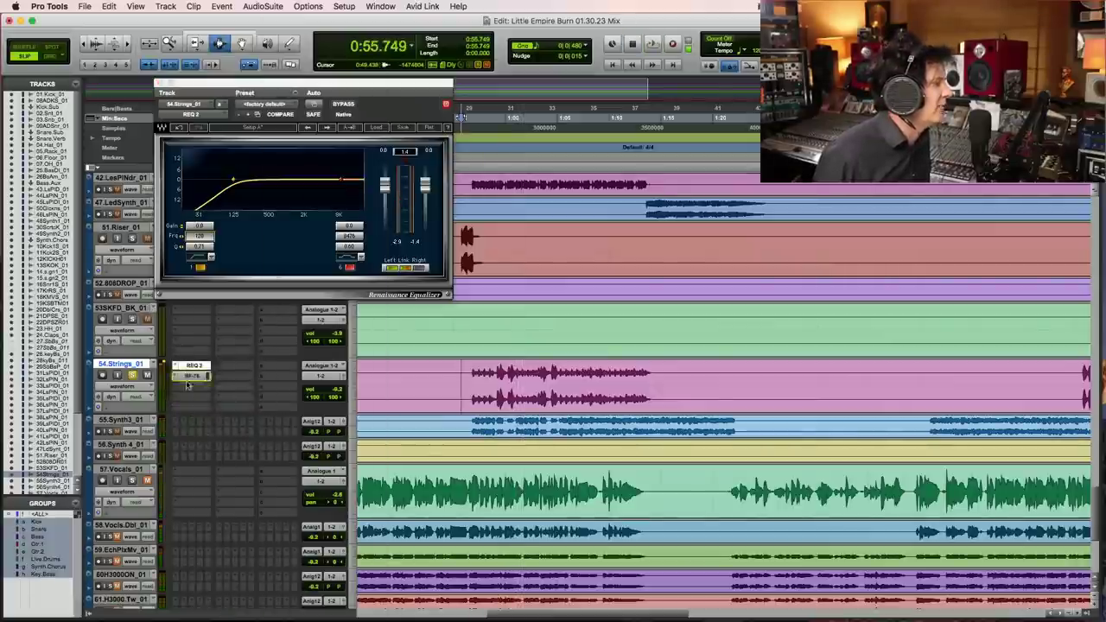
pyautogui.moveTo(195, 388); pyautogui.dragTo(195, 387)
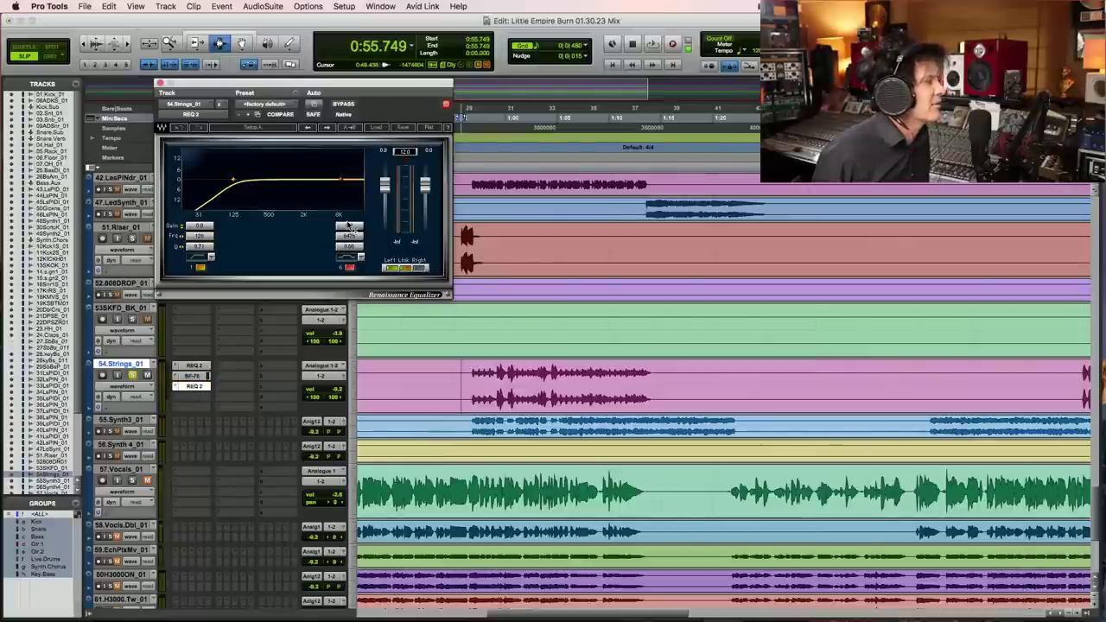
pyautogui.press('space')
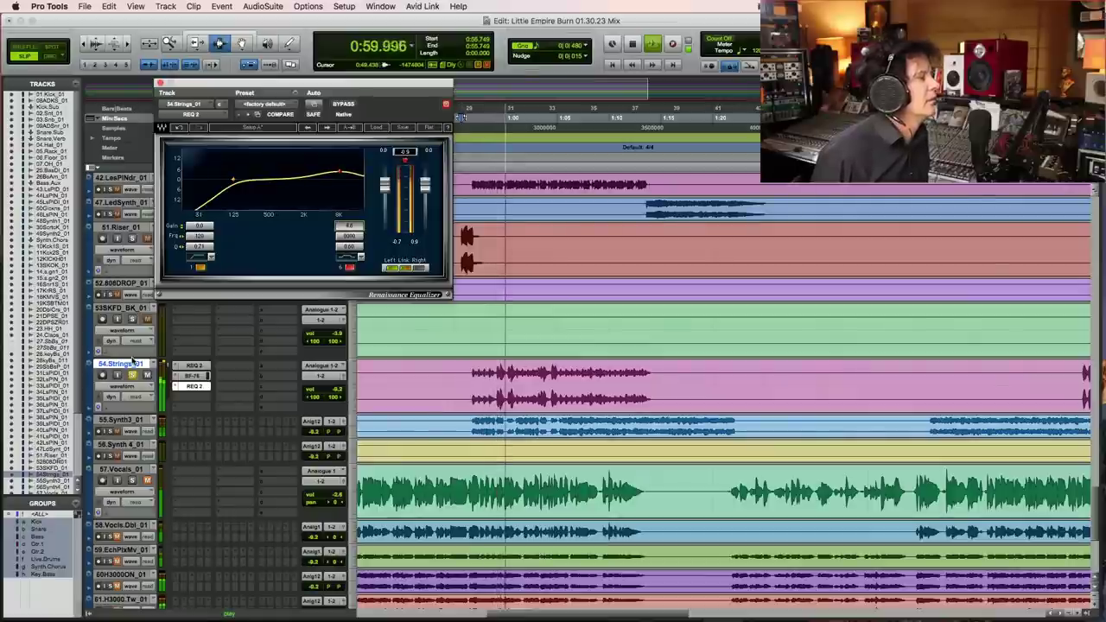
# Step: Compare the processed Strings in the mix and in solo, replaying the passage around 1:08 to inspect its ending
pyautogui.click(131, 375)
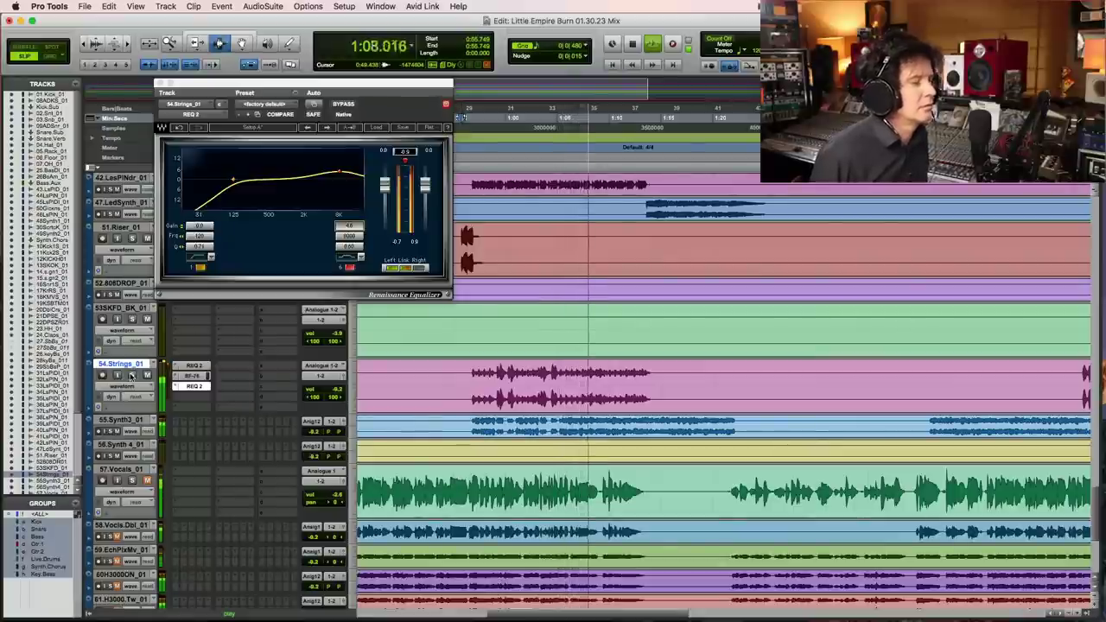
pyautogui.click(578, 118)
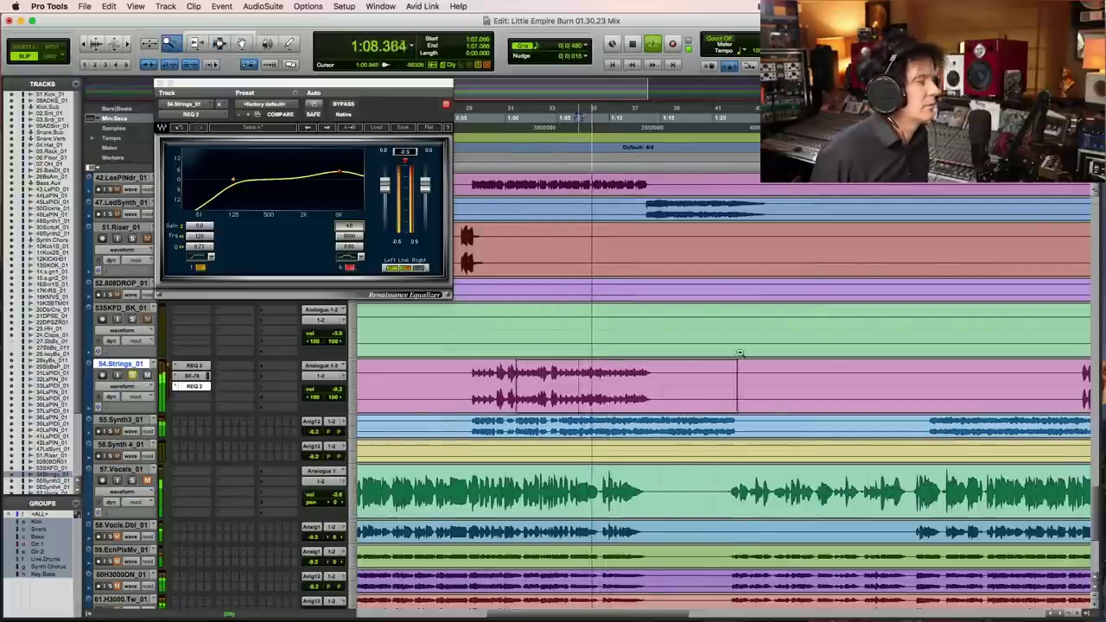
pyautogui.press('super+bracketright')
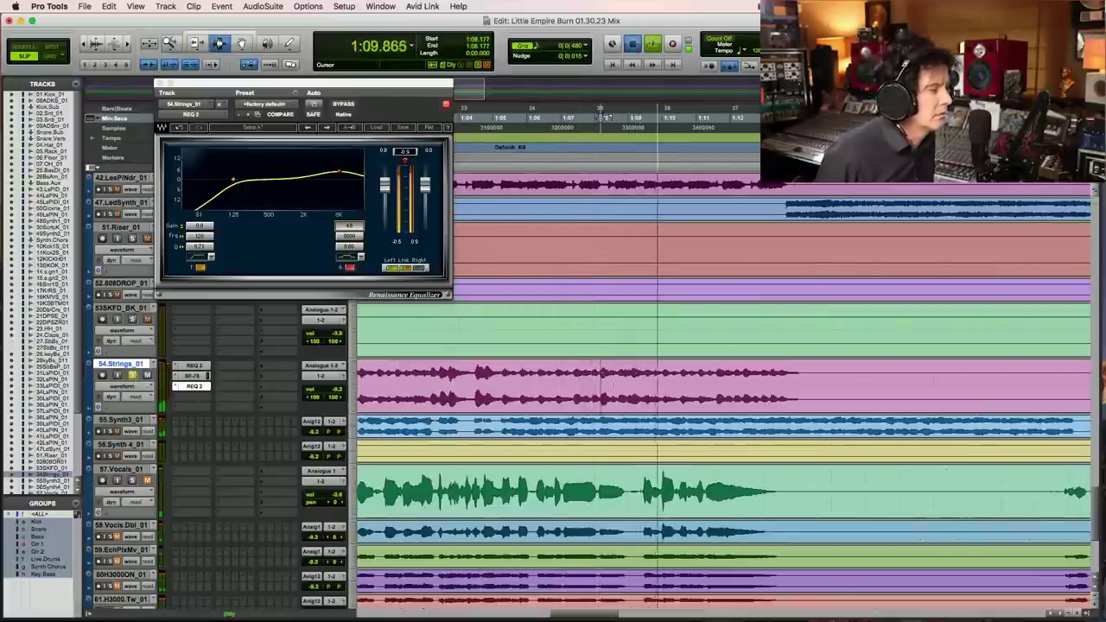
pyautogui.click(610, 118)
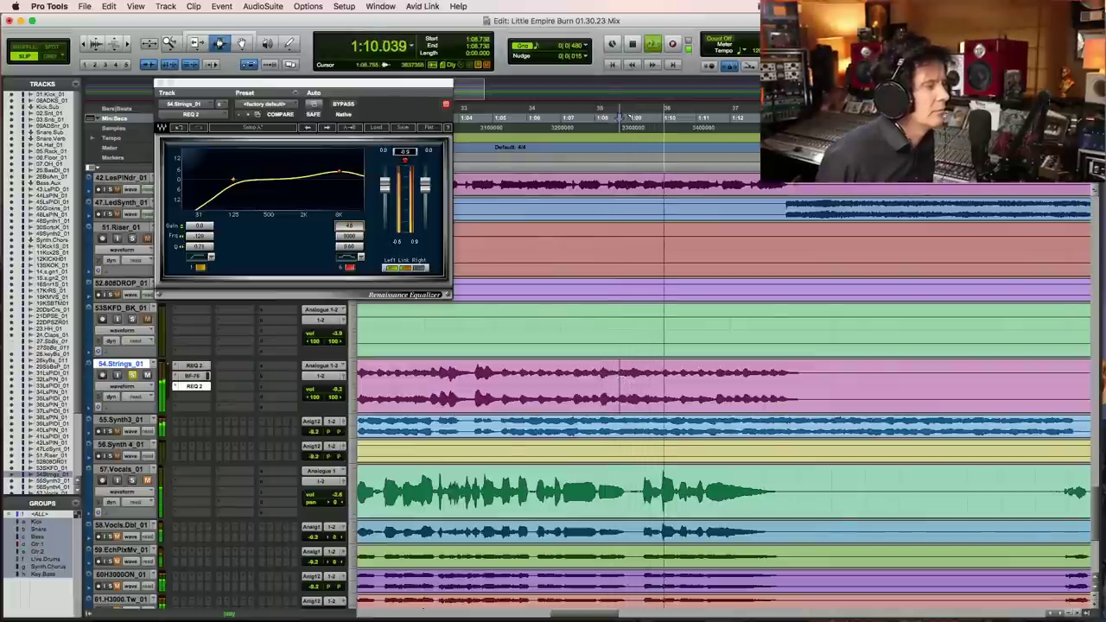
pyautogui.click(620, 374)
pyautogui.press('space')
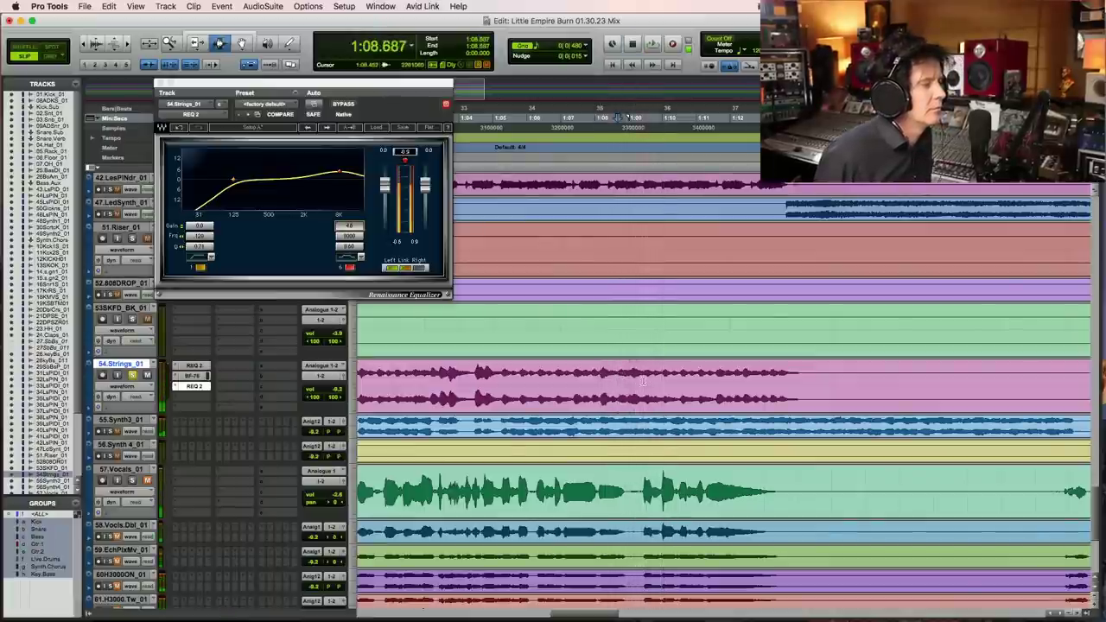
# Step: Raise the Strings track's volume automation over the passage from 1:08.687 to 1:09.514
pyautogui.moveTo(618, 380); pyautogui.dragTo(642, 380)
pyautogui.press('space')
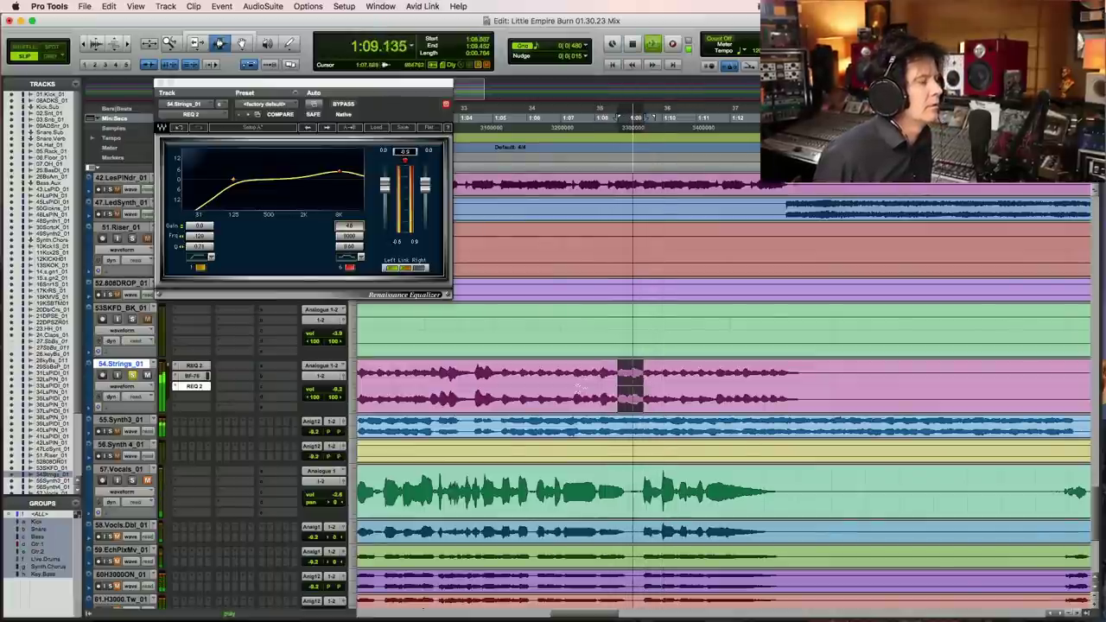
pyautogui.press('super+bracketright')
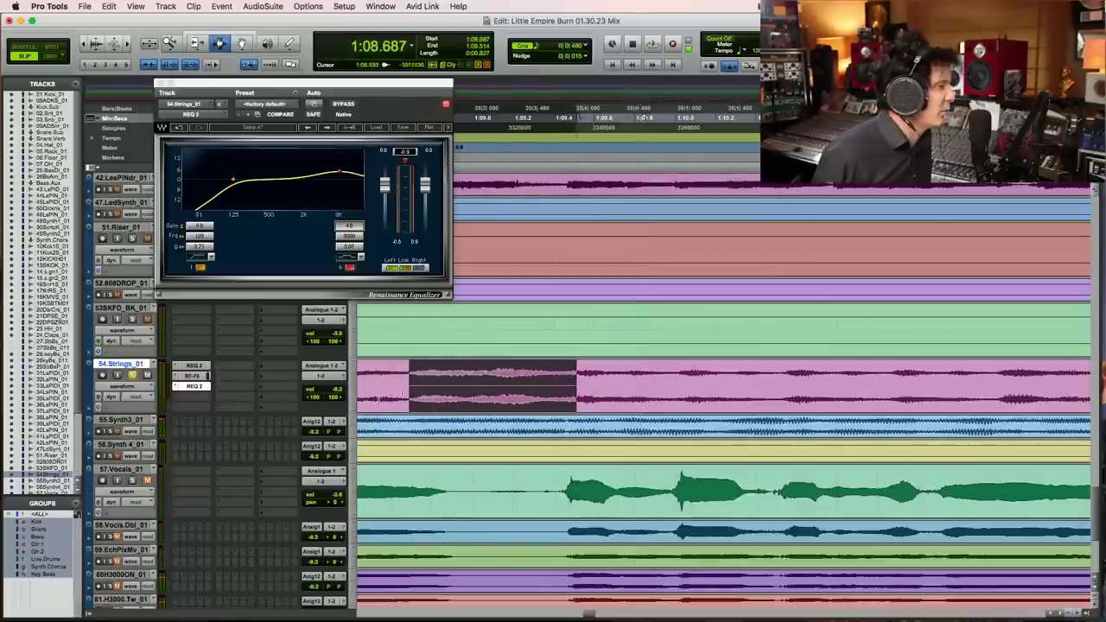
pyautogui.click(122, 386)
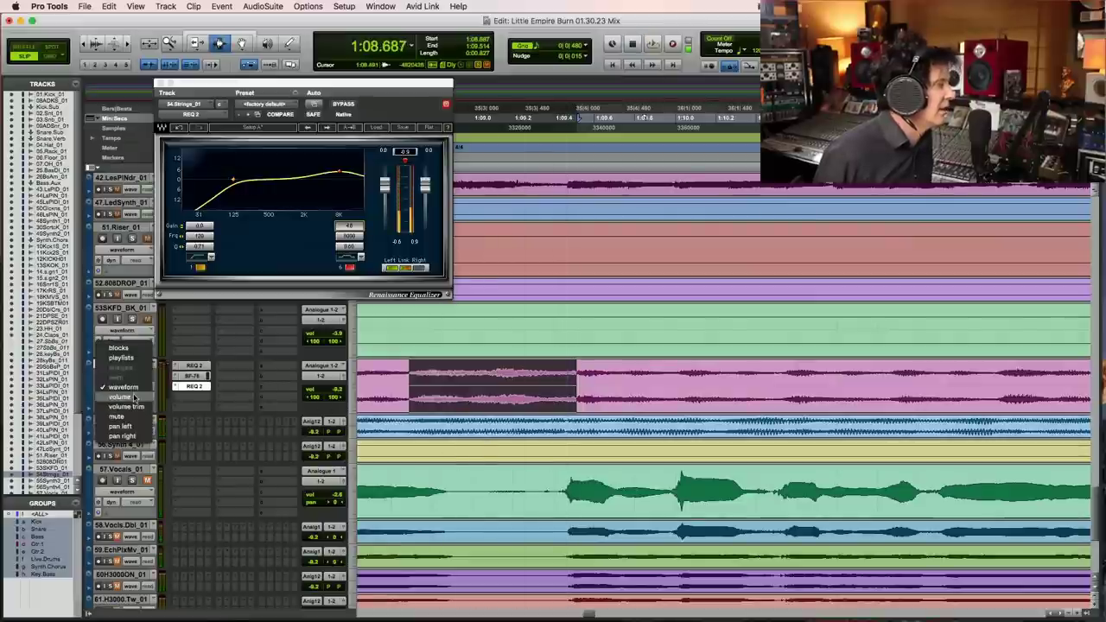
pyautogui.click(134, 397)
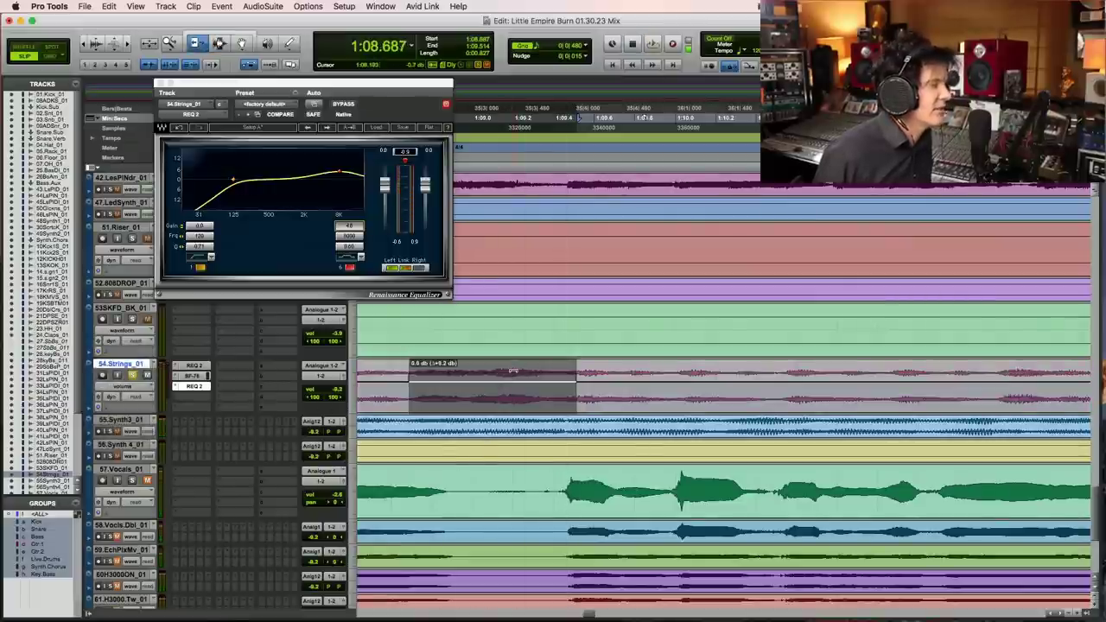
pyautogui.press('space')
# Step: Audition the Strings passage from about 1:04.7 and trim its volume automation boost to a smaller rise
pyautogui.press('super+bracketleft')
pyautogui.press('super+bracketleft')
pyautogui.press('F7')
pyautogui.click(453, 371)
pyautogui.press('space')
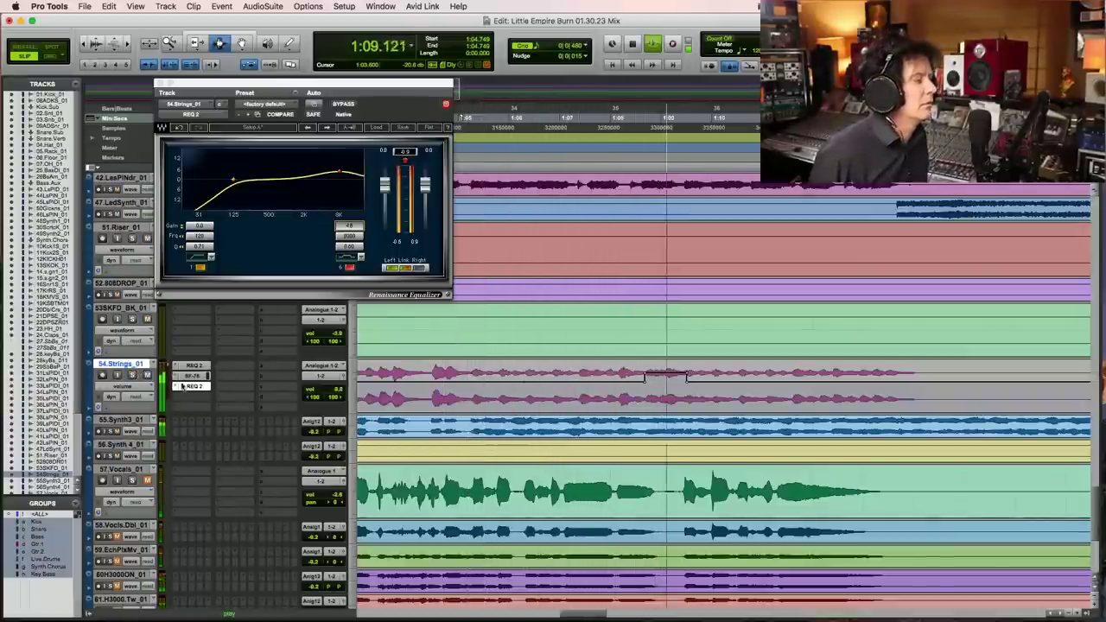
pyautogui.press('space')
pyautogui.press('F6')
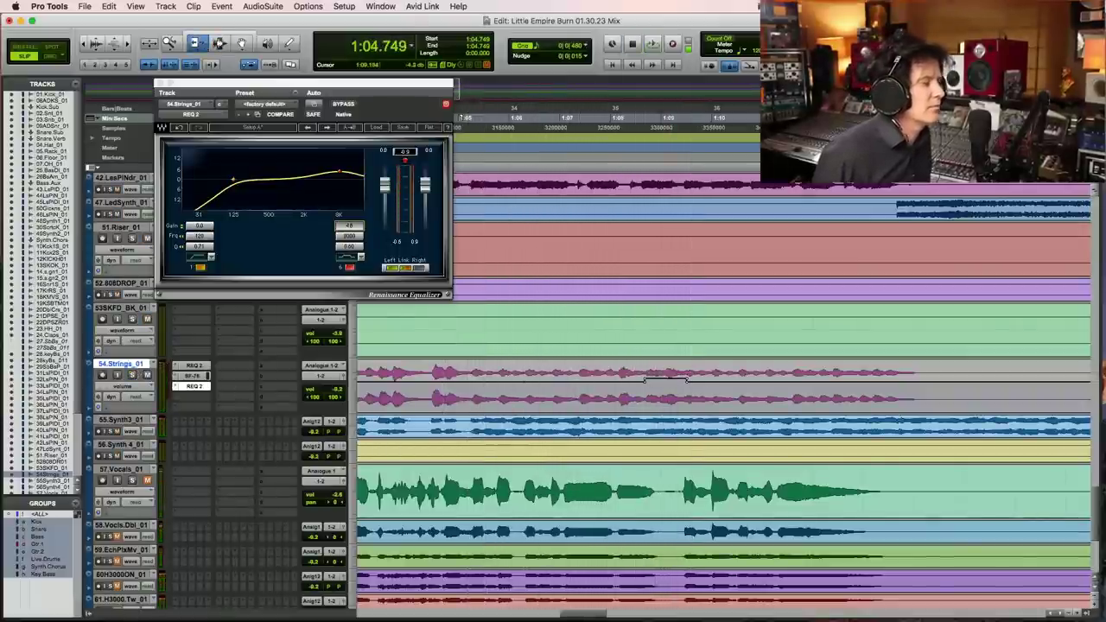
pyautogui.press('space')
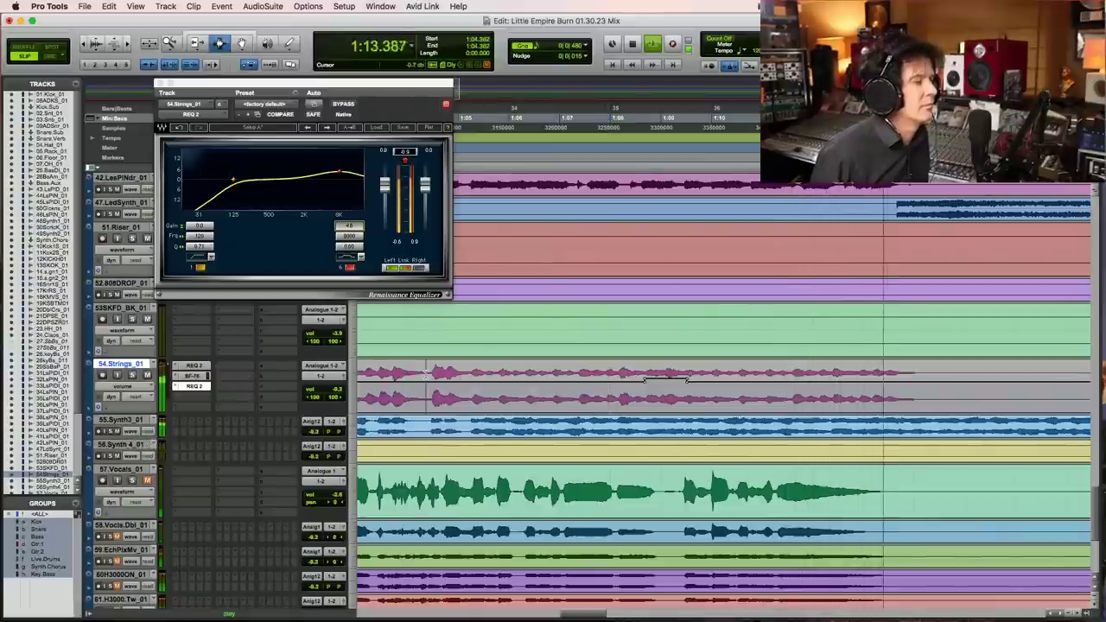
pyautogui.press('space')
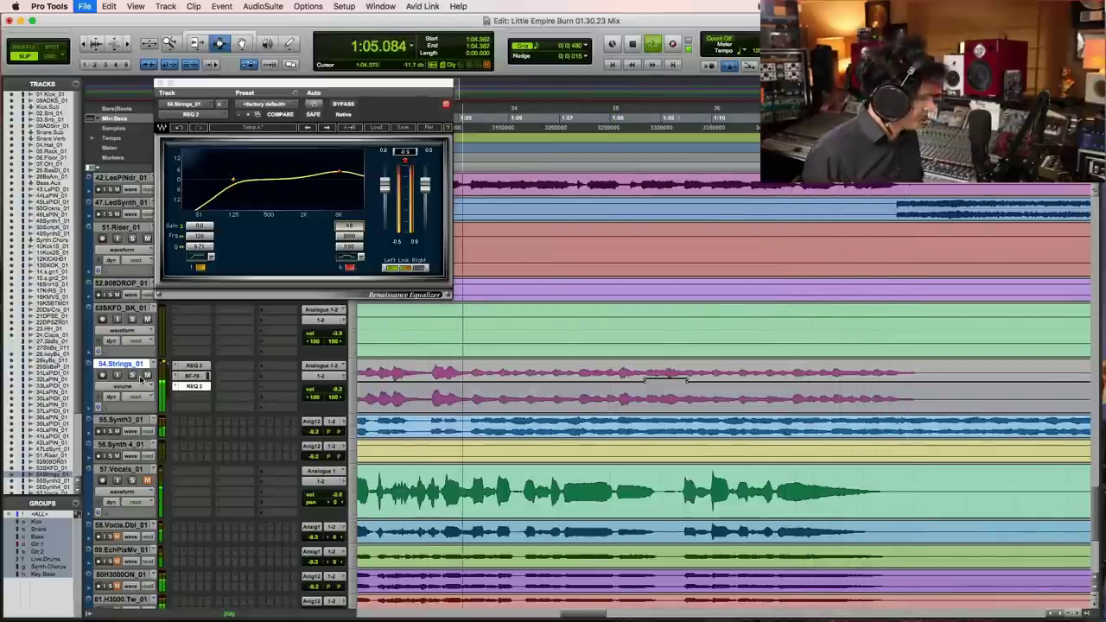
# Step: Slope both edges of the Strings volume boost into gradual ramps and replay from 1:06.990
pyautogui.press('super+bracketleft')
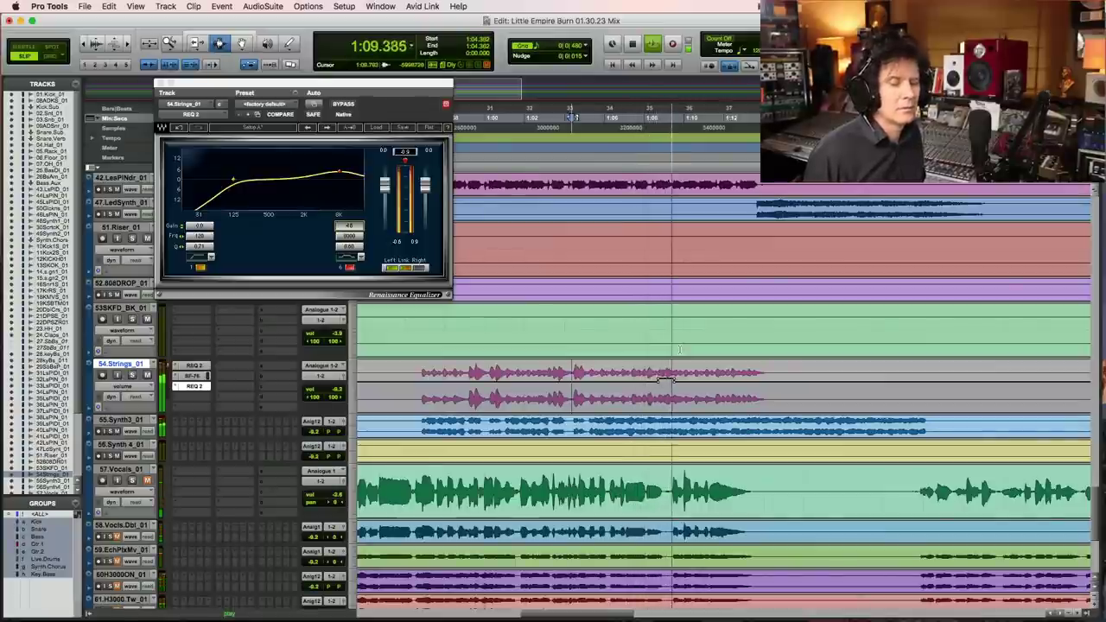
pyautogui.press('super+bracketright')
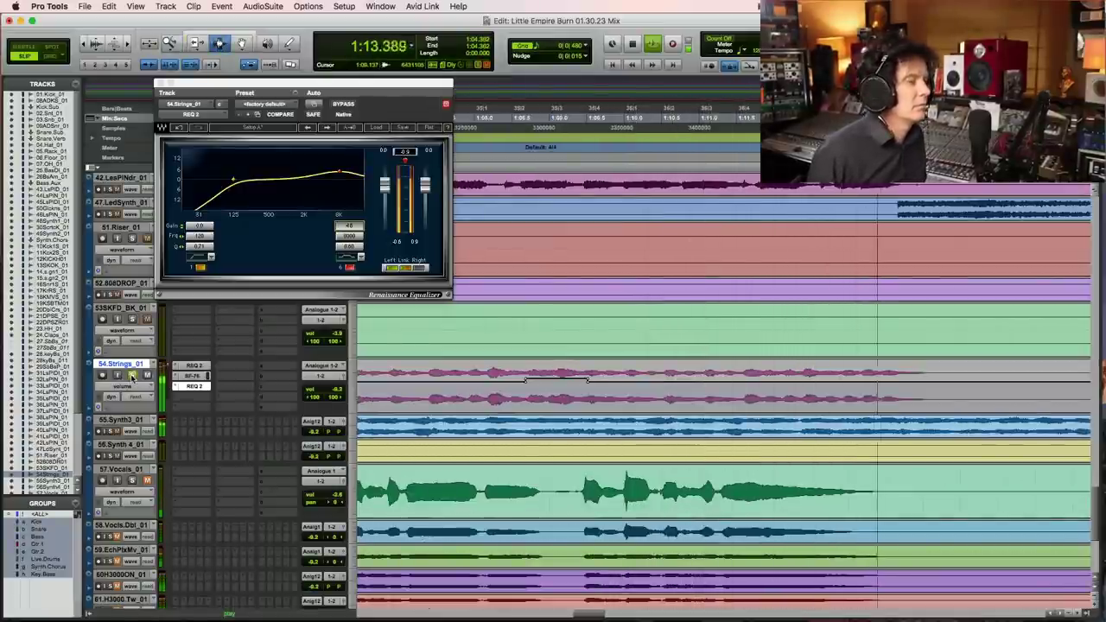
pyautogui.press('space')
pyautogui.press('space')
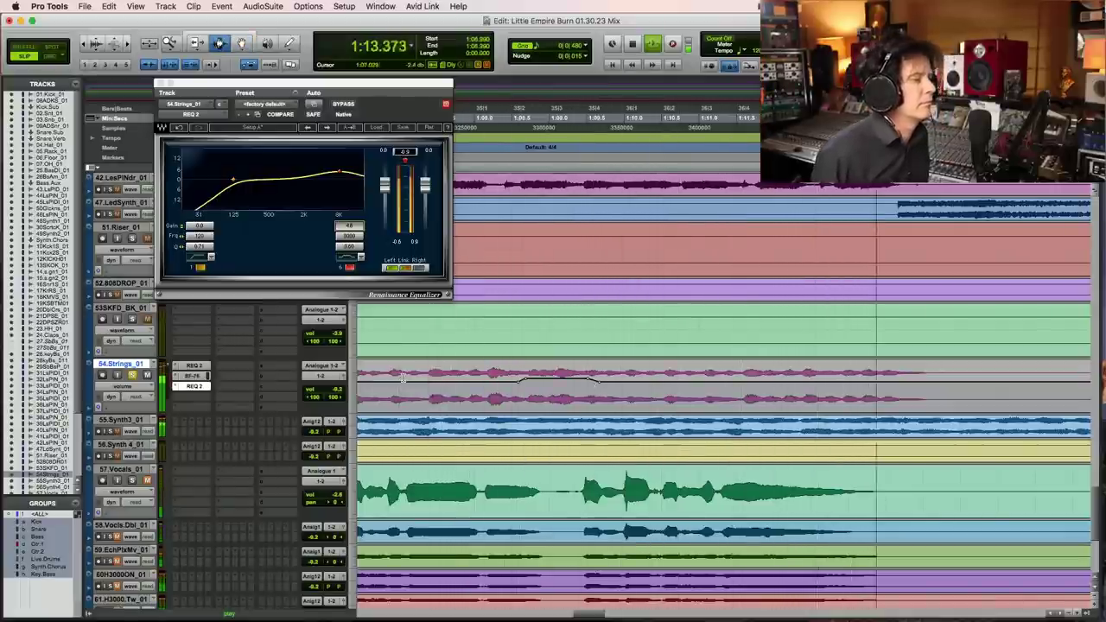
pyautogui.press('space')
pyautogui.press('space')
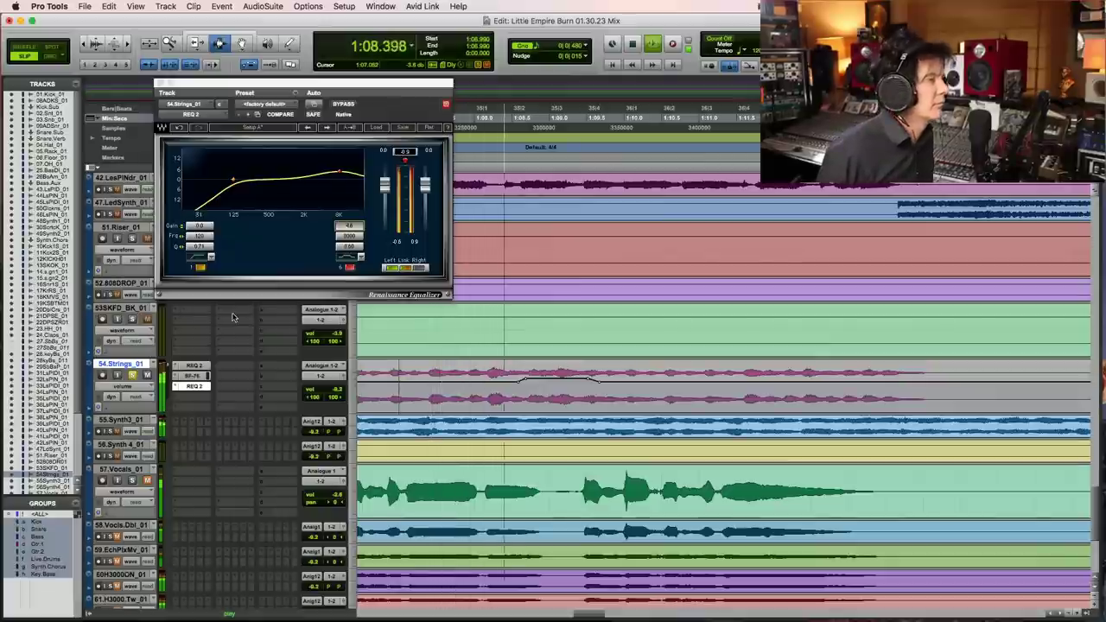
# Step: Compare the Strings passage from 1:06.990 against the Les Paul guitars in solo and in the mix
pyautogui.scroll(3, 110, 266)
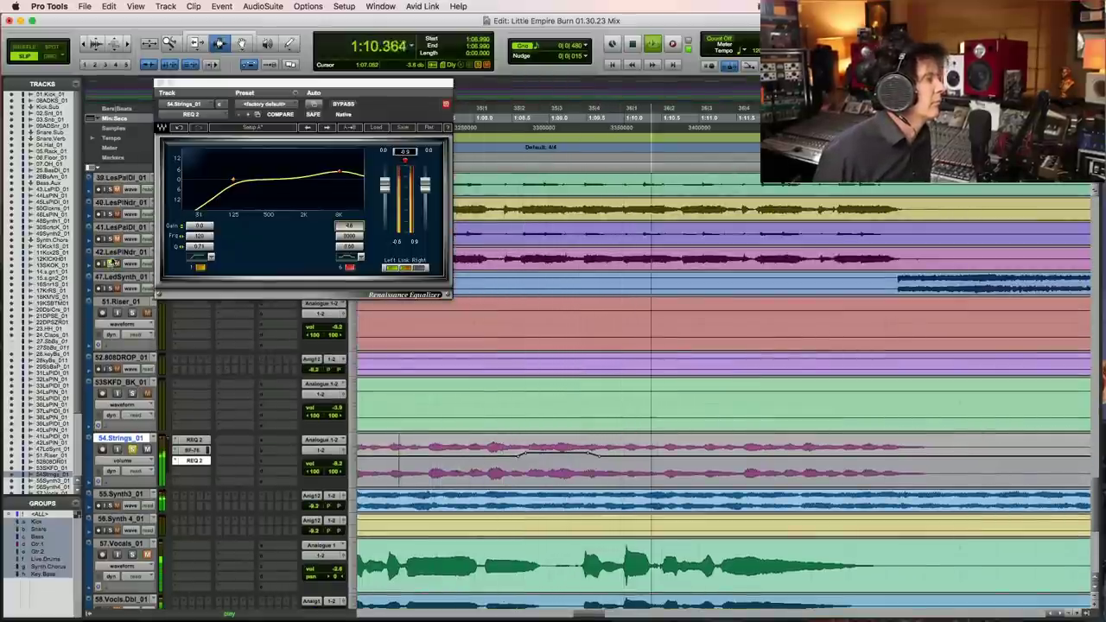
pyautogui.press('space')
pyautogui.press('space')
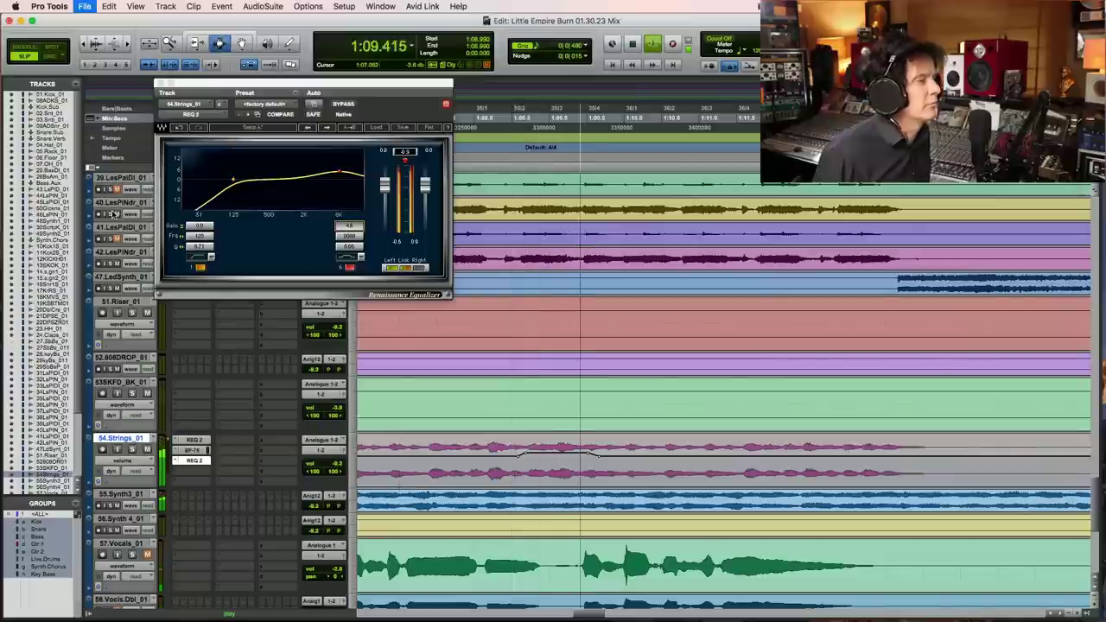
pyautogui.press('space')
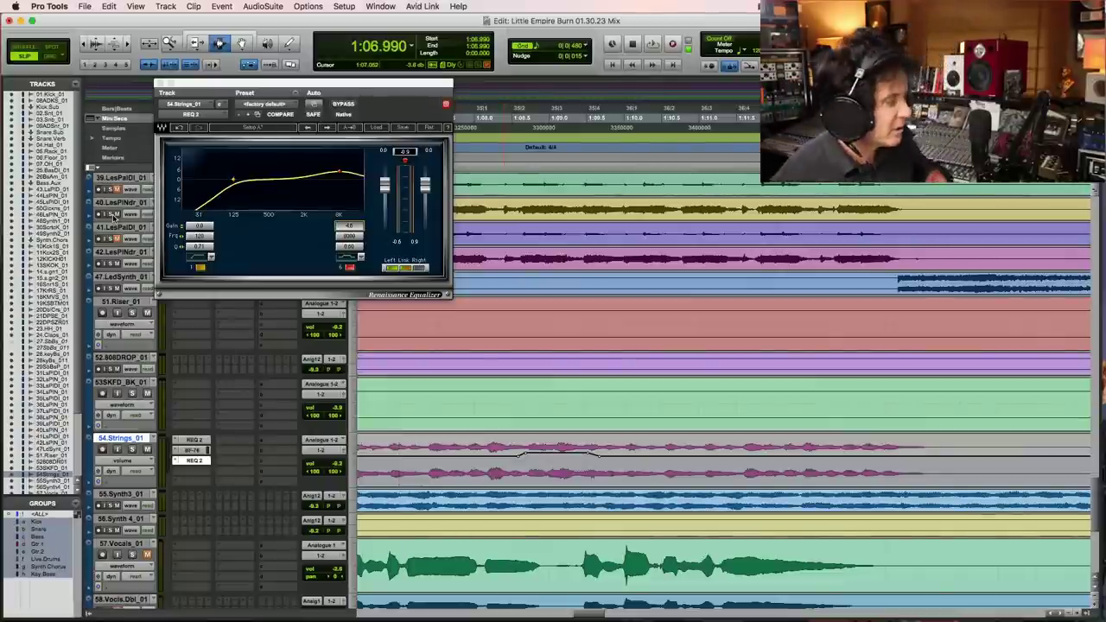
pyautogui.press('space')
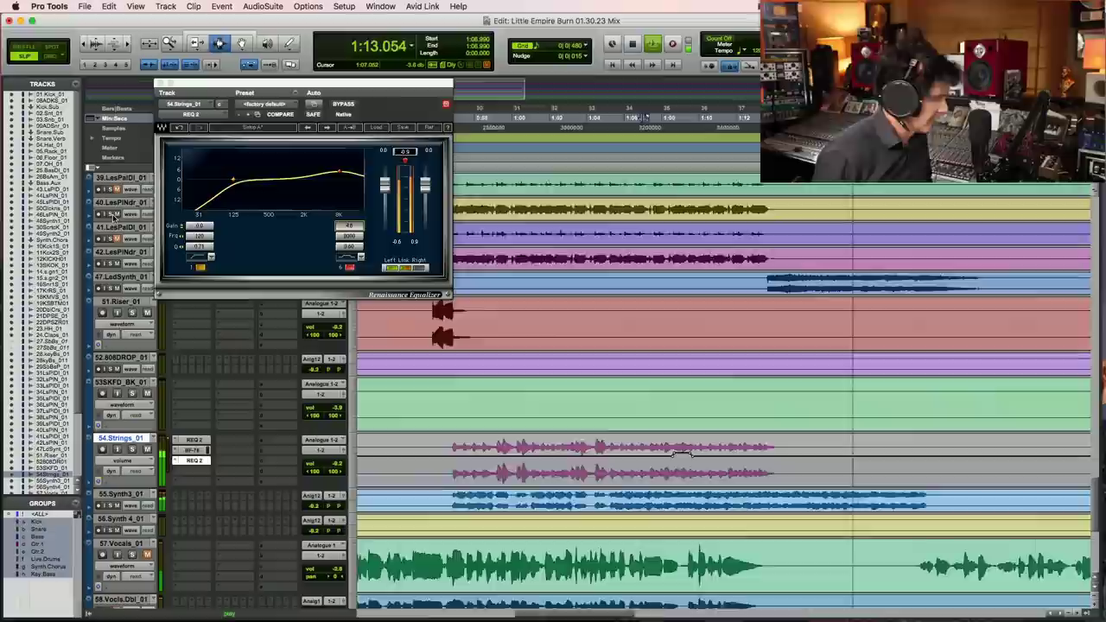
# Step: Play the first Strings section in the mix from 0:56.542 and save the session
pyautogui.click(586, 446)
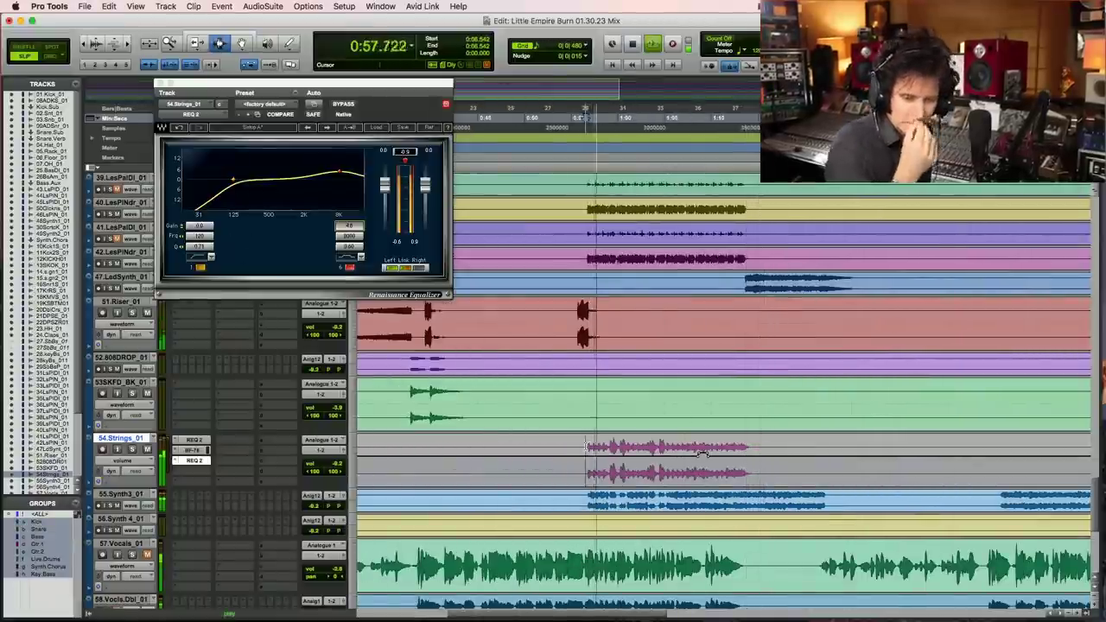
pyautogui.press('super+s')
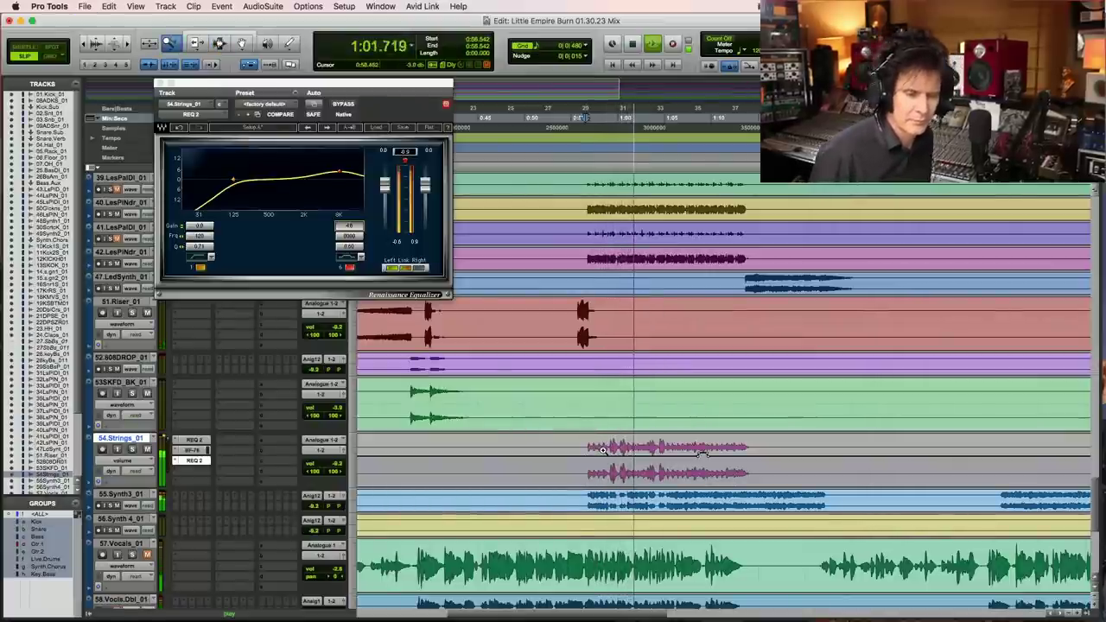
pyautogui.press('super+s')
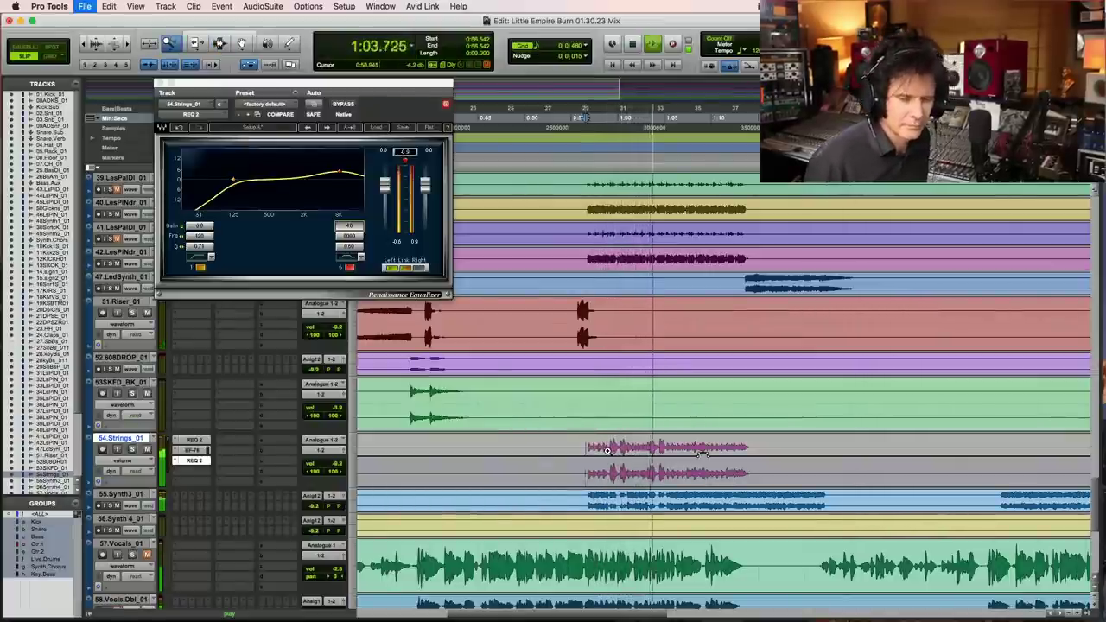
pyautogui.press('super+s')
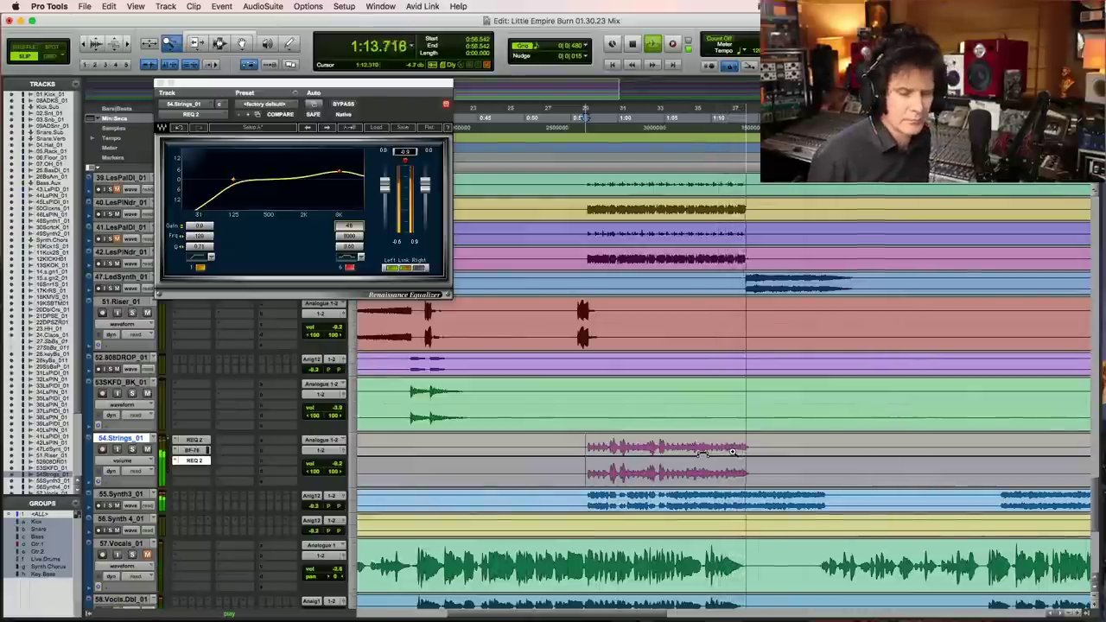
pyautogui.press('F7')
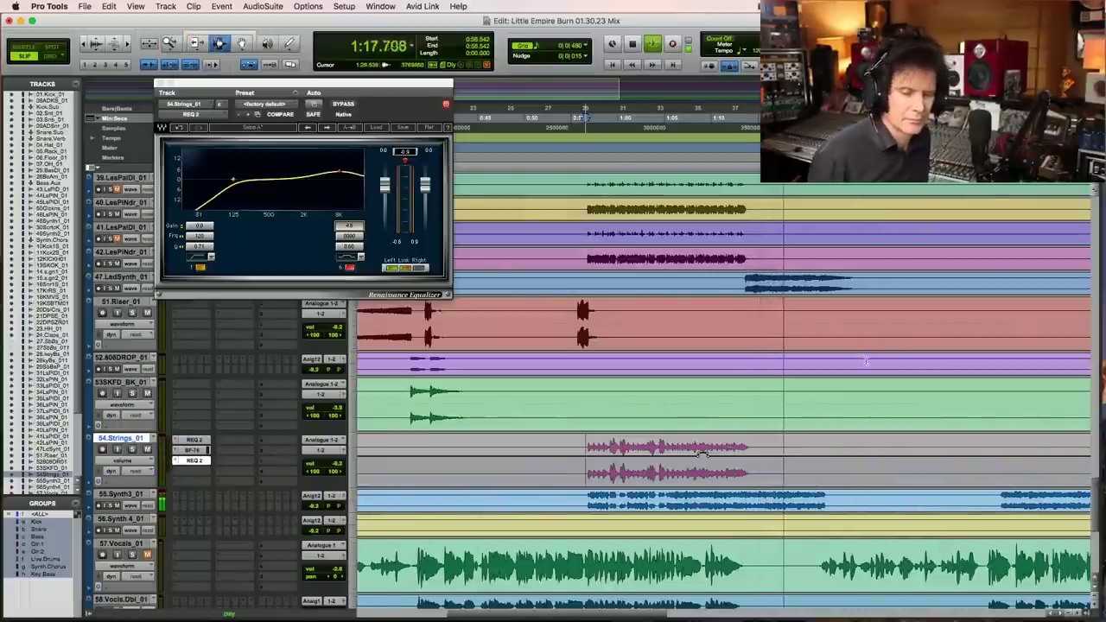
# Step: Locate the second Strings section in the full arrangement and play it from 1:55.196
pyautogui.press('super+bracketleft')
pyautogui.press('super+bracketleft')
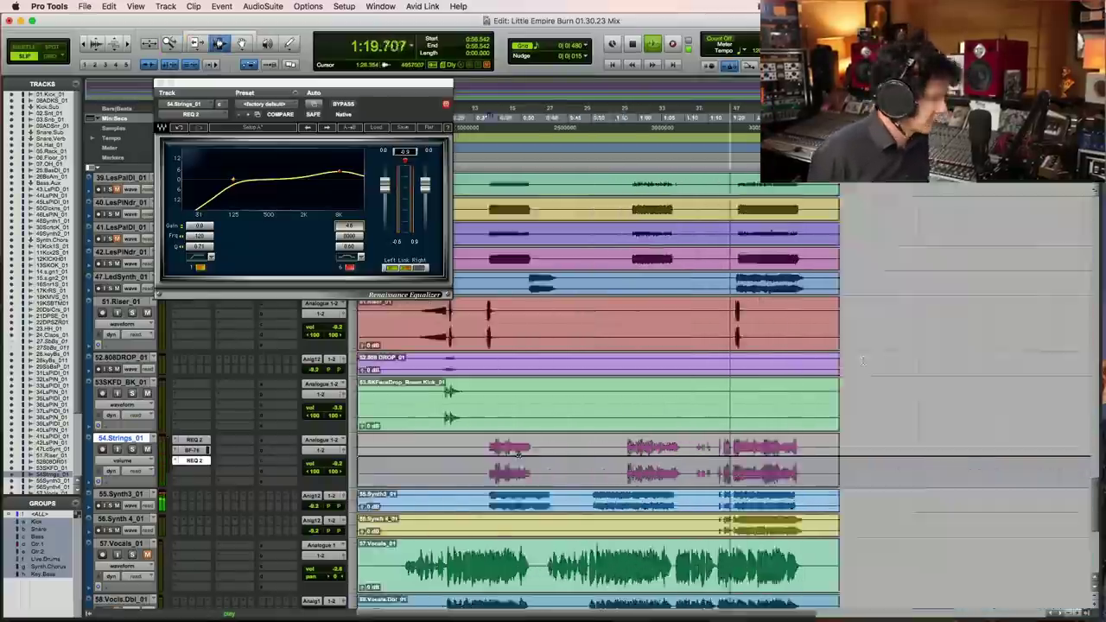
pyautogui.press('space')
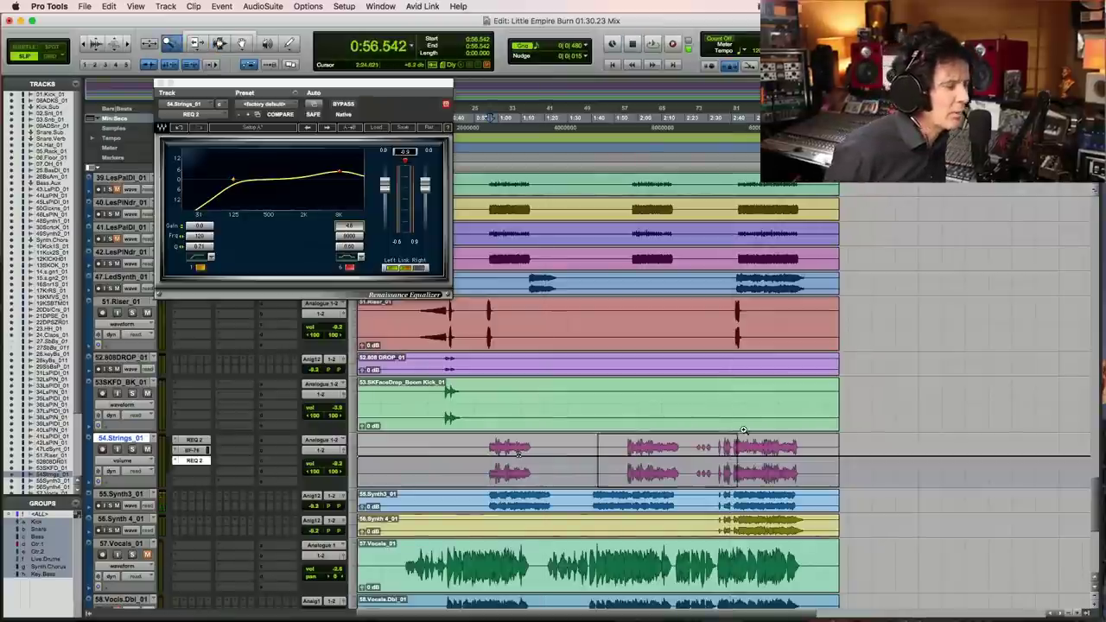
pyautogui.click(743, 429)
pyautogui.press('space')
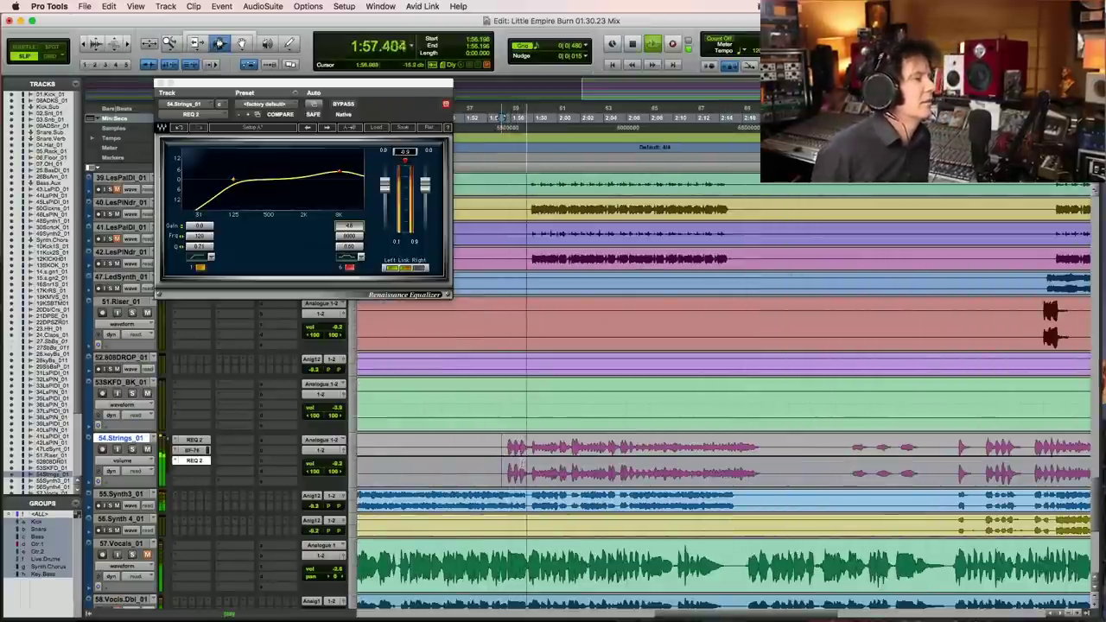
# Step: Replay the passage from 1:55.196 and examine which drum, bass, guitar, synth and vocal tracks play around it
pyautogui.scroll(10, 517, 453)
pyautogui.scroll(1, 519, 469)
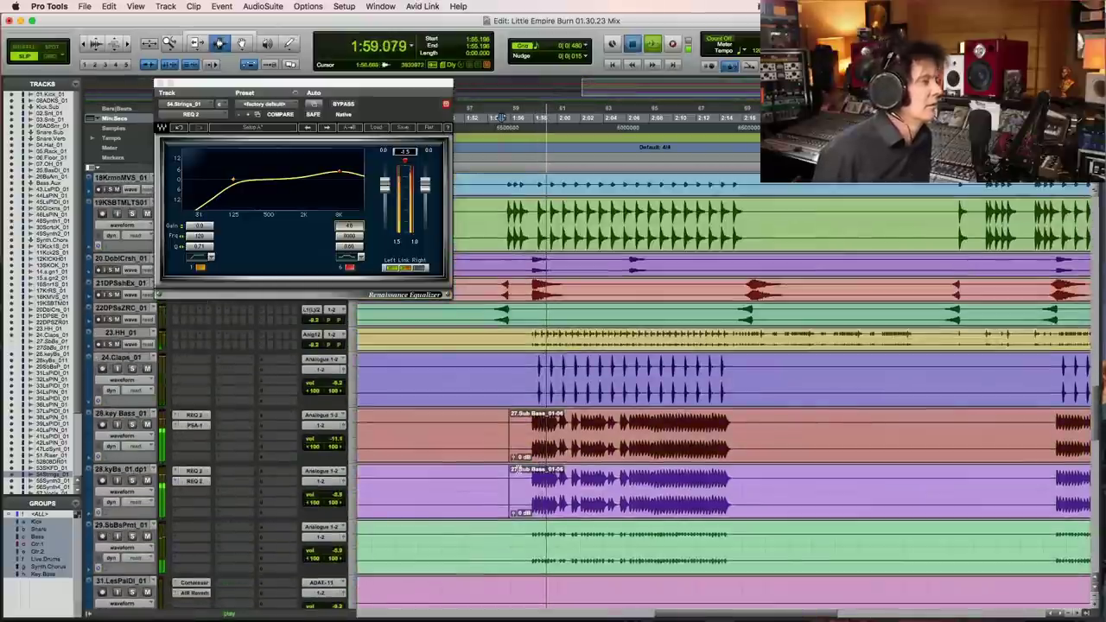
pyautogui.press('space')
pyautogui.press('space')
pyautogui.scroll(-15, 518, 469)
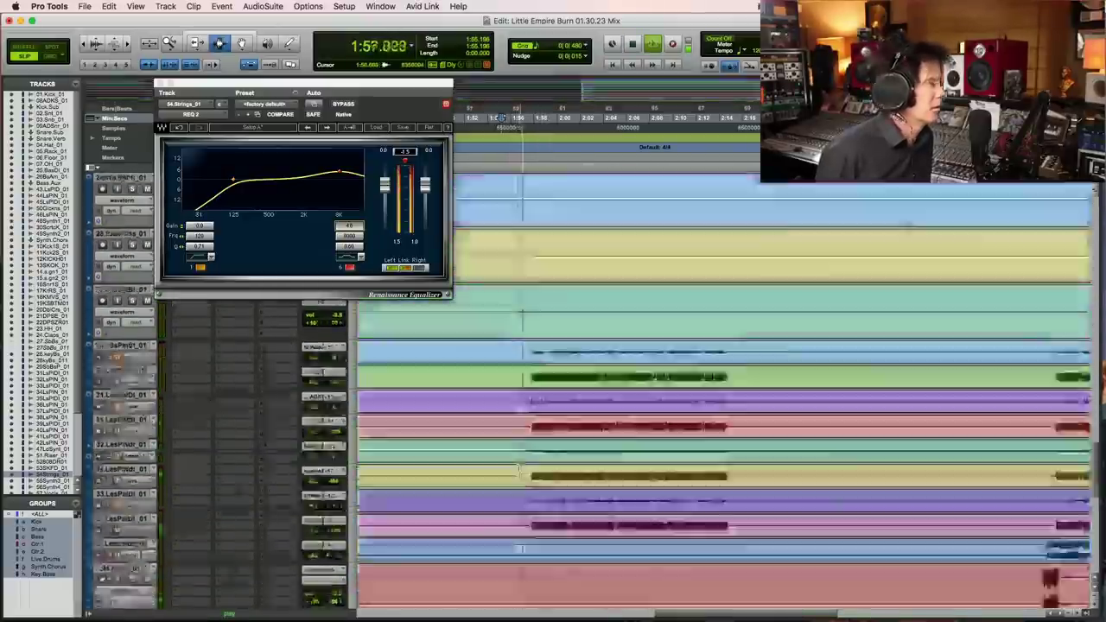
pyautogui.scroll(-5, 492, 389)
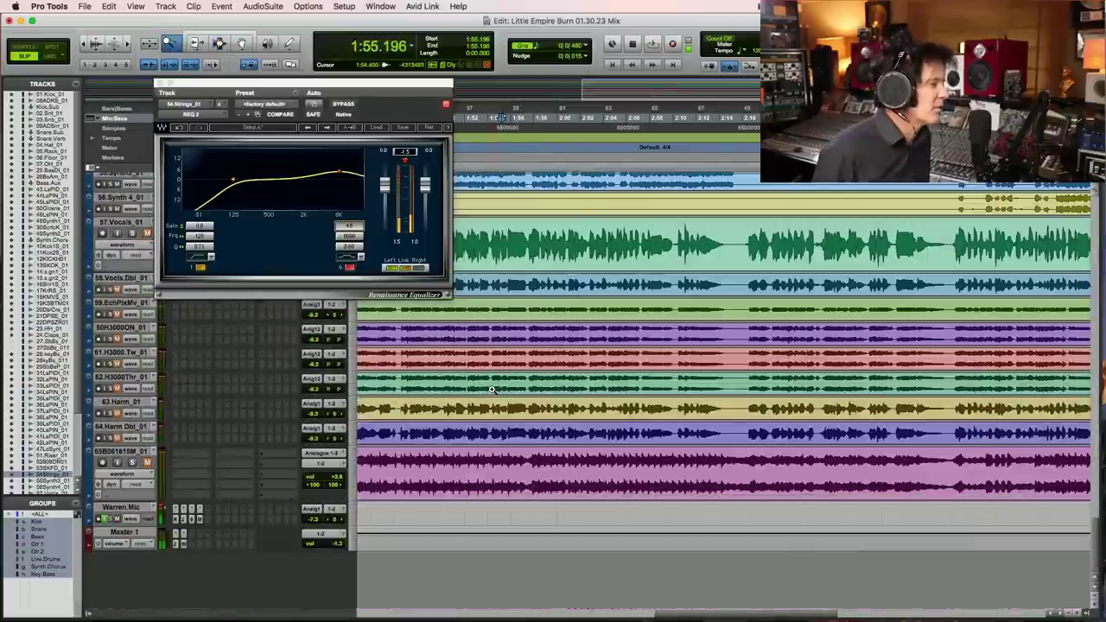
pyautogui.scroll(15, 497, 387)
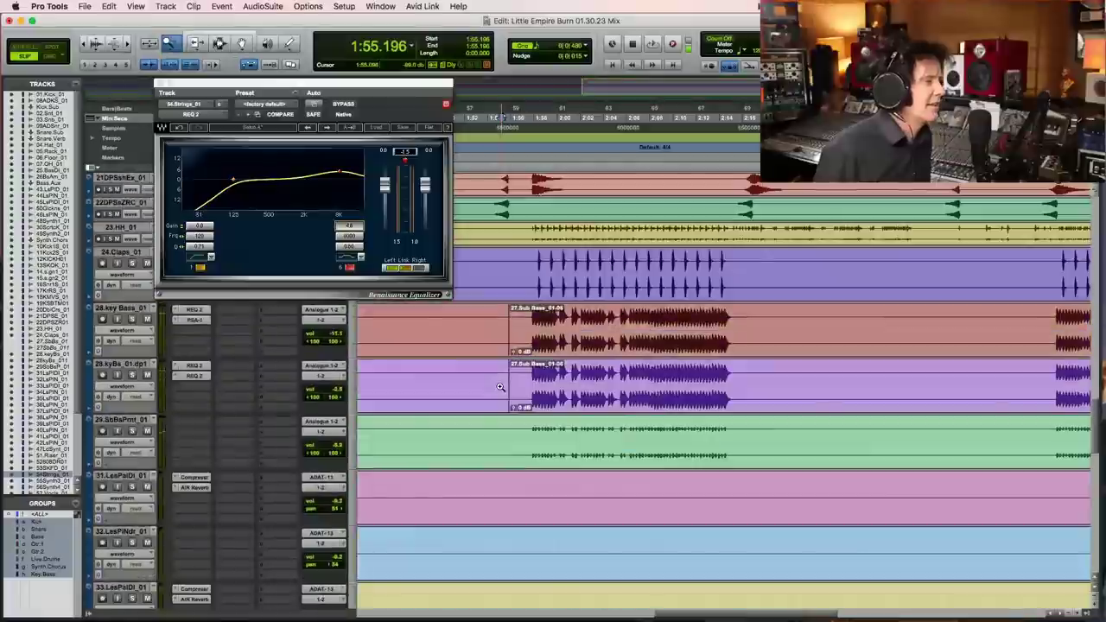
pyautogui.scroll(10, 500, 386)
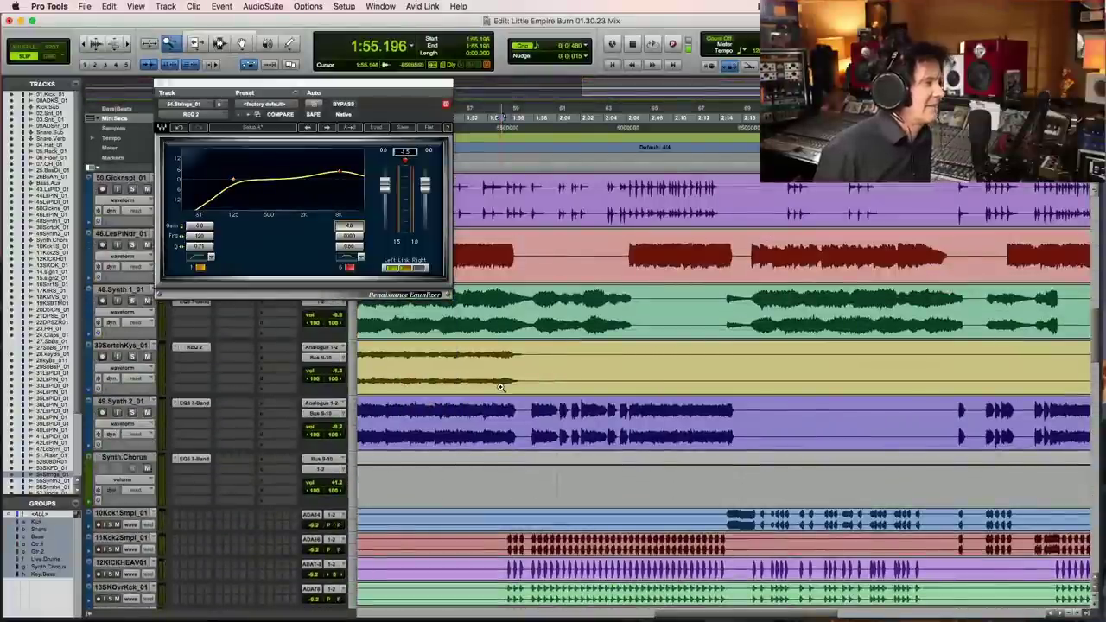
# Step: Solo the 46.LesPlNdr guitar while playing from 1:52.211 and close the REQ 2 window
pyautogui.click(447, 299)
pyautogui.click(468, 242)
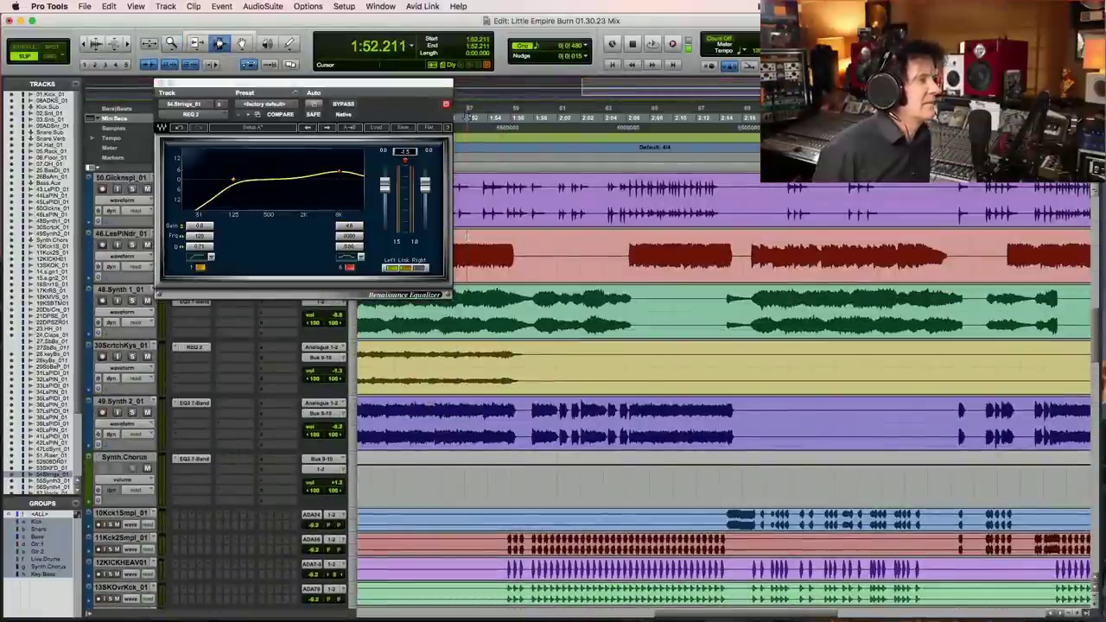
pyautogui.press('space')
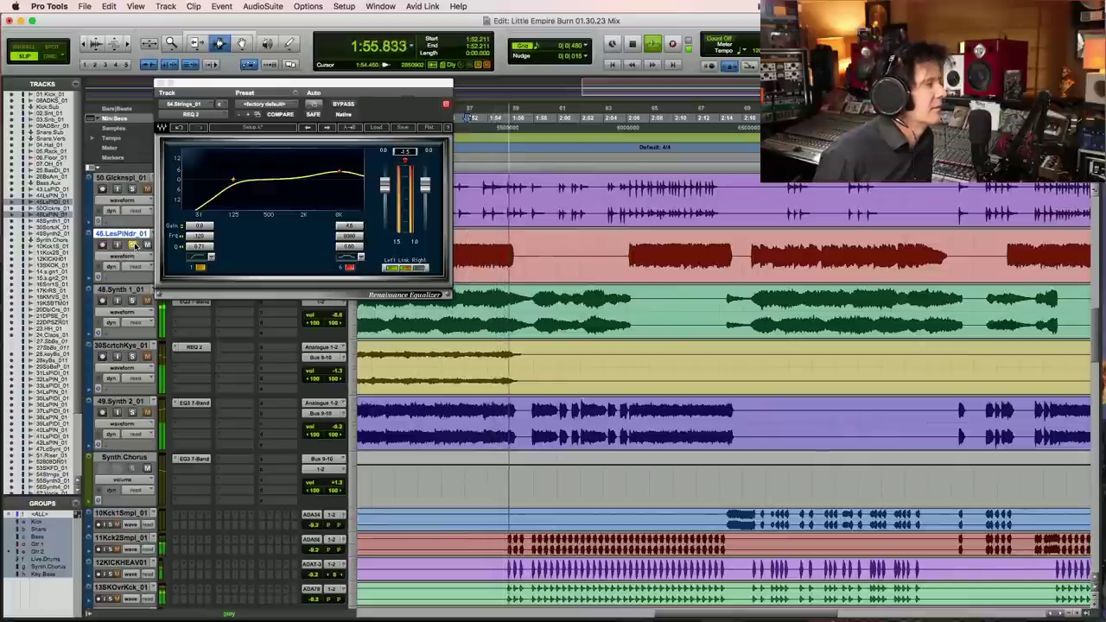
pyautogui.press('space')
pyautogui.click(159, 84)
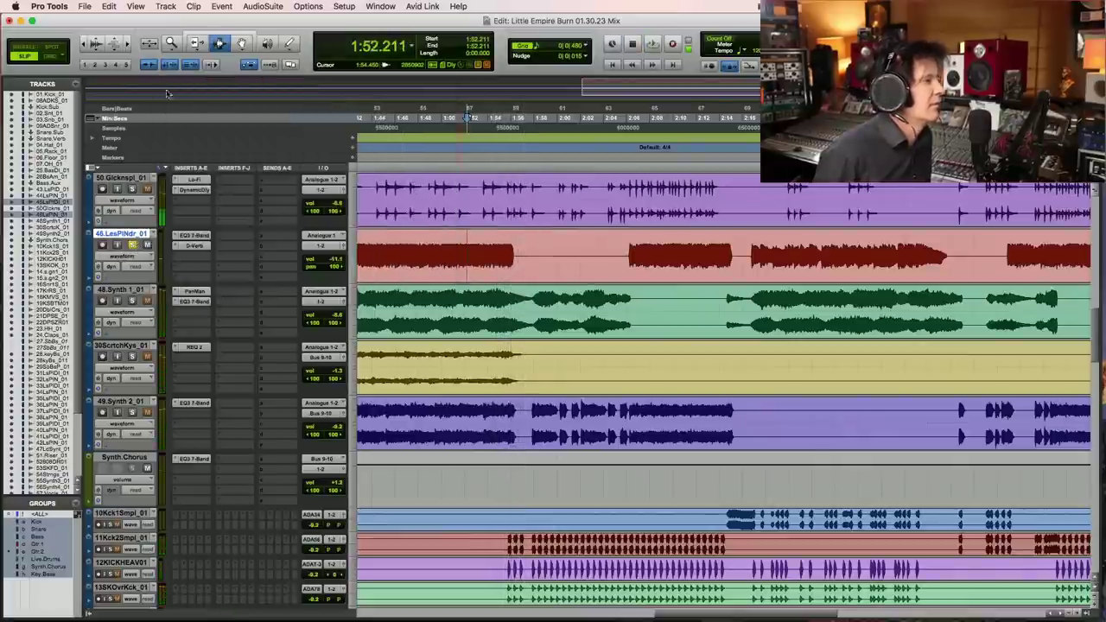
# Step: Play the passage from 1:53.947 with the BassAmp and Les Paul guitar tracks soloed to check how it ends
pyautogui.moveTo(484, 269); pyautogui.dragTo(480, 269)
pyautogui.click(449, 269)
pyautogui.press('space')
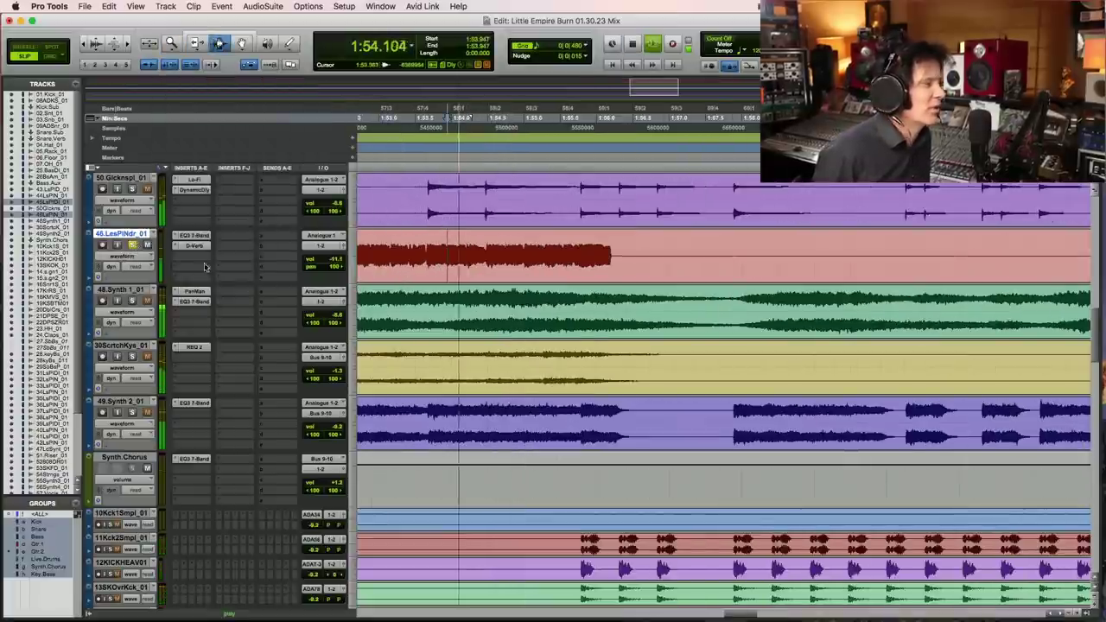
pyautogui.scroll(5, 180, 275)
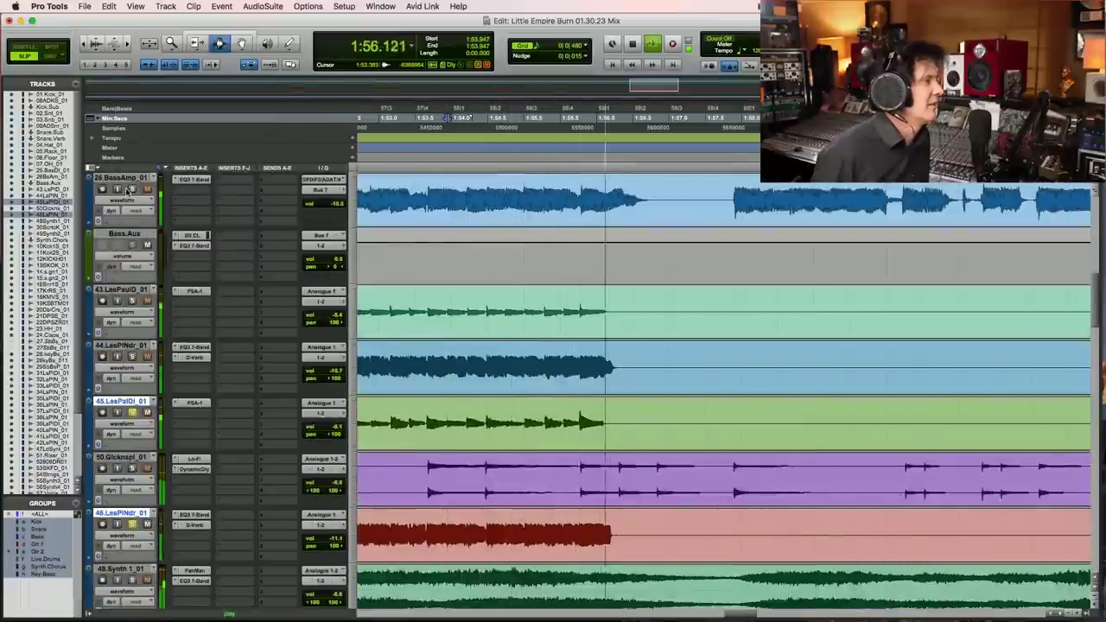
pyautogui.press('space')
pyautogui.press('space')
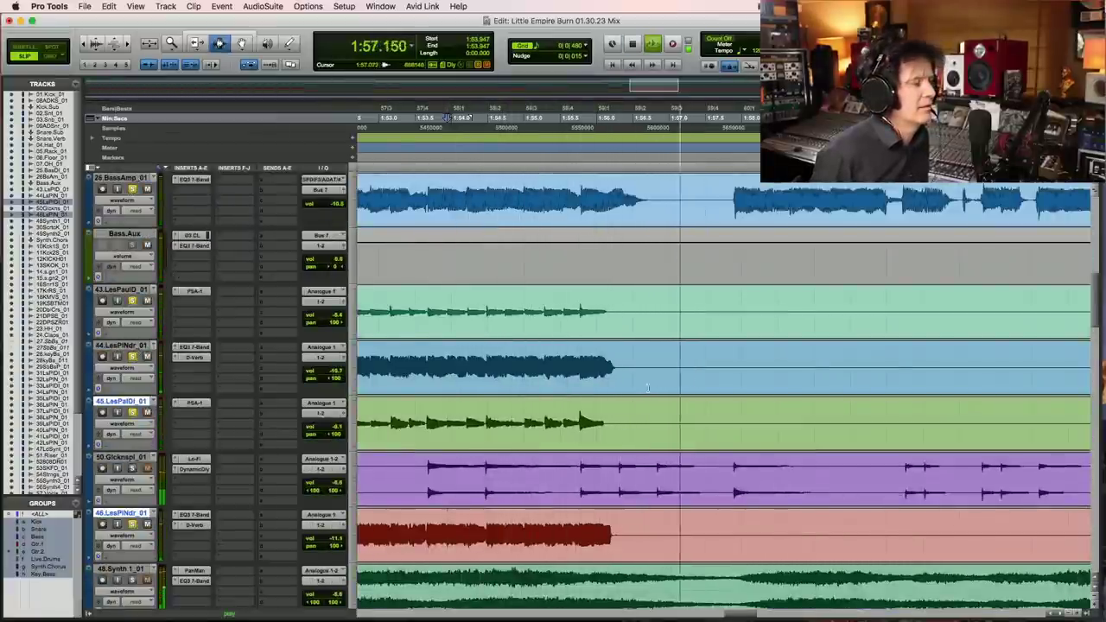
# Step: Stop playback and select the last guitar hit on the 43 and 44 Les Paul tracks, from just after 1:55.750 to 1:56.500
pyautogui.press('space')
pyautogui.press('F5')
pyautogui.moveTo(553, 380); pyautogui.dragTo(846, 363)
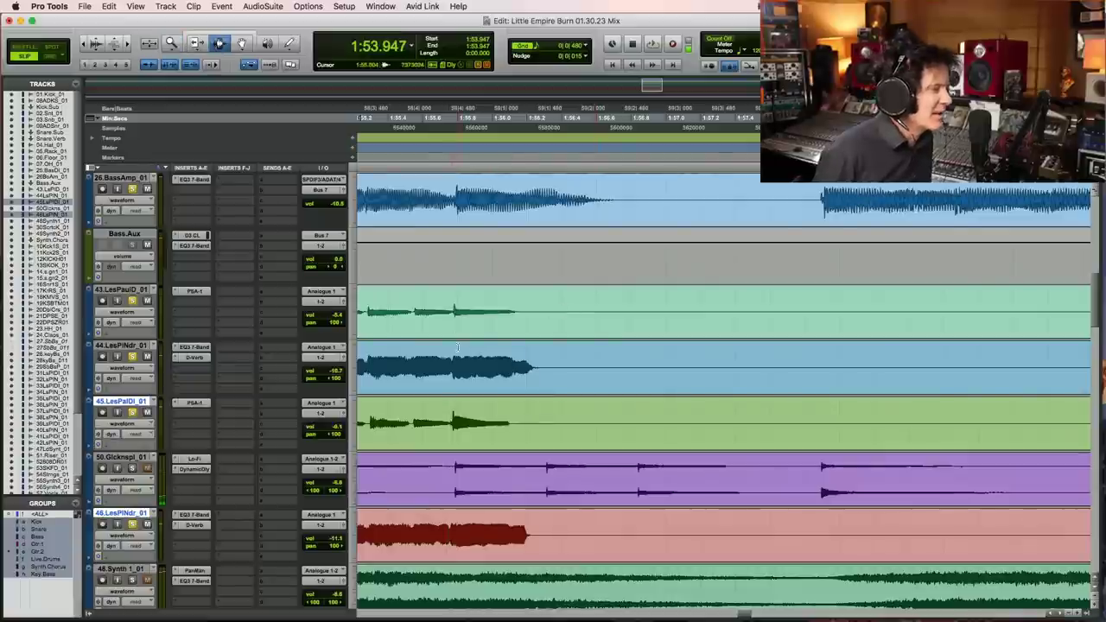
pyautogui.moveTo(452, 371); pyautogui.dragTo(595, 379)
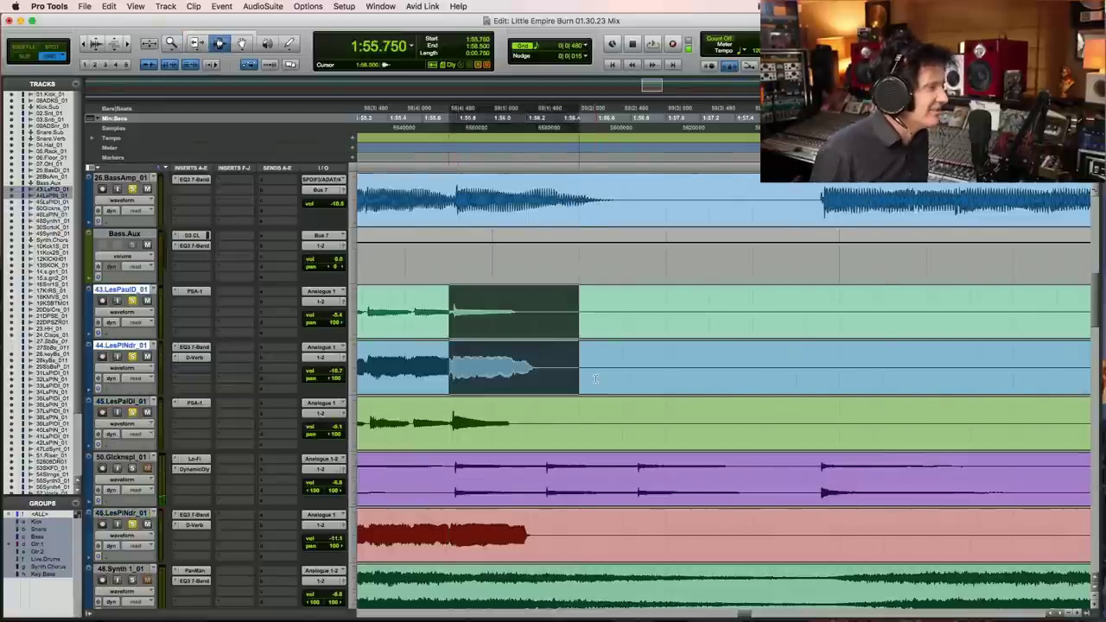
pyautogui.press('space')
pyautogui.keyDown('shift'); pyautogui.click(453, 370); pyautogui.keyUp('shift')
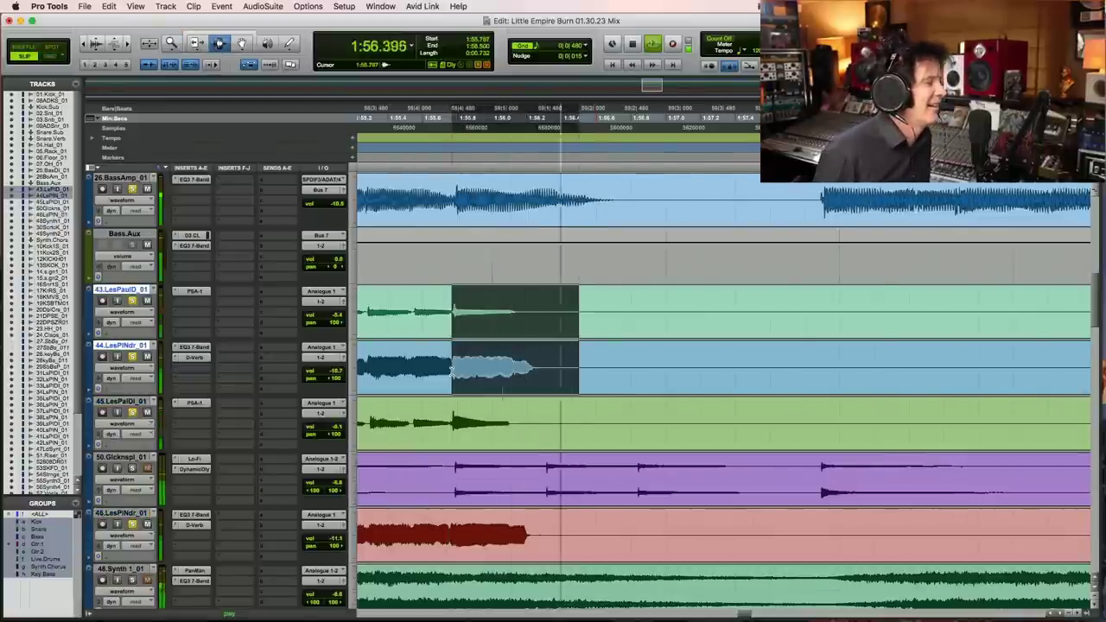
pyautogui.press('space')
# Step: Place three repeats of the guitar hit at 1:56.301, 1:56.831 and 1:57.391 on both Les Paul tracks, checking playback from 1:55.482
pyautogui.click(544, 378)
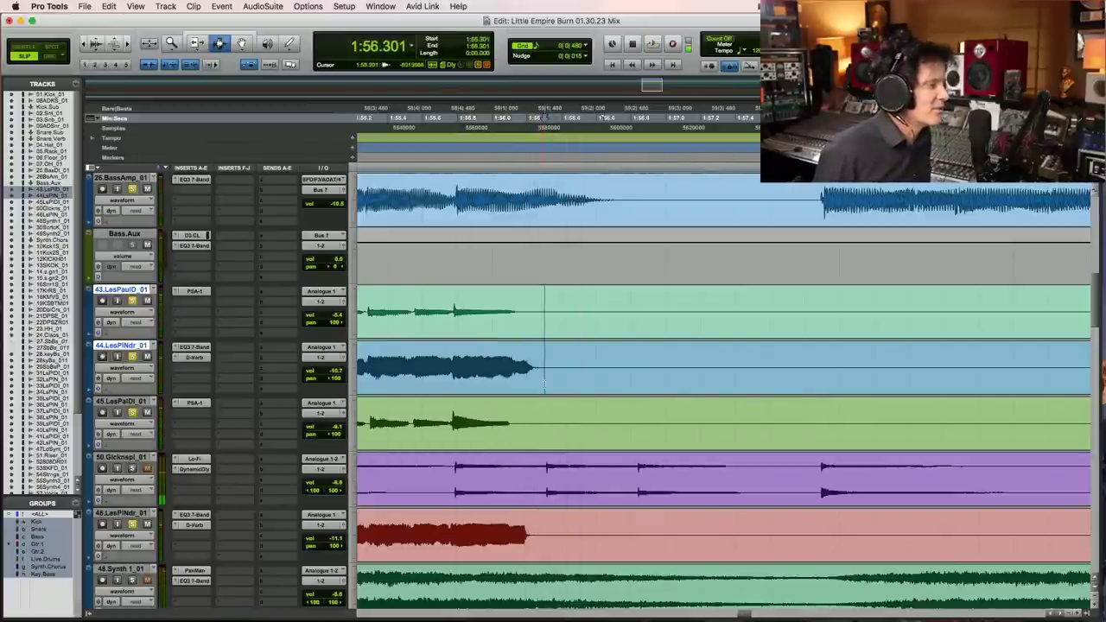
pyautogui.press('super+e')
pyautogui.moveTo(546, 383); pyautogui.dragTo(730, 353)
pyautogui.click(404, 349)
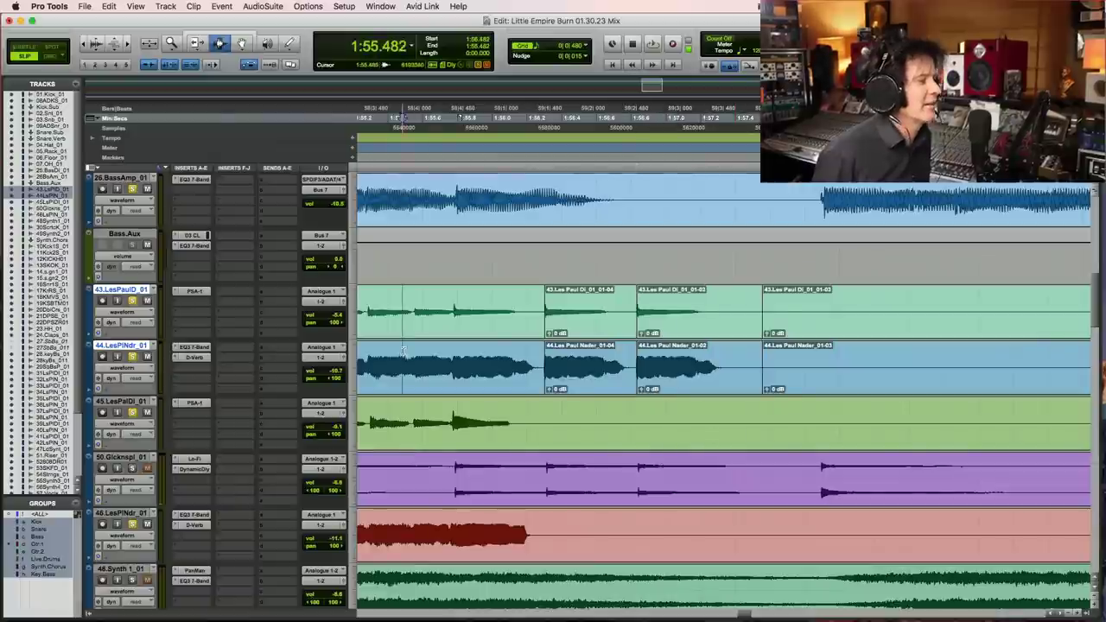
pyautogui.press('space')
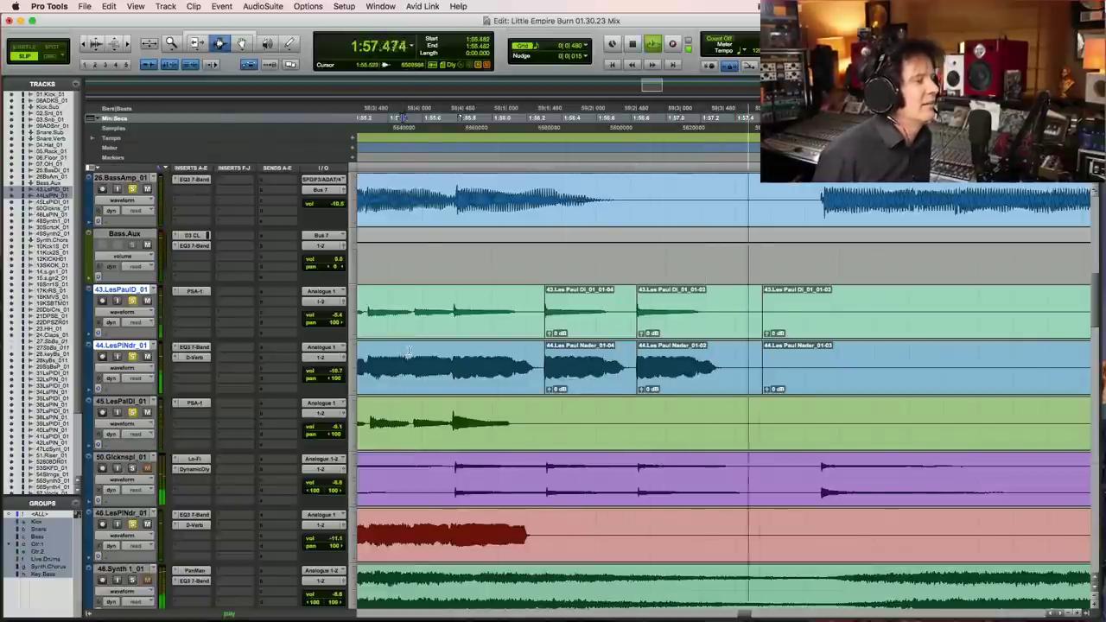
pyautogui.press('space')
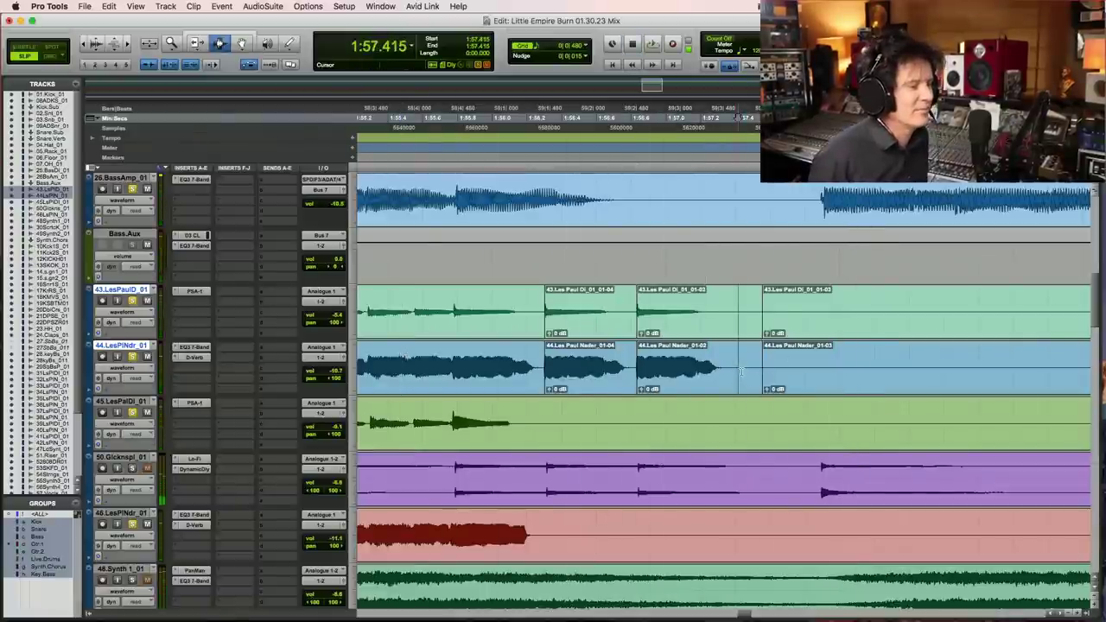
pyautogui.press('super+z')
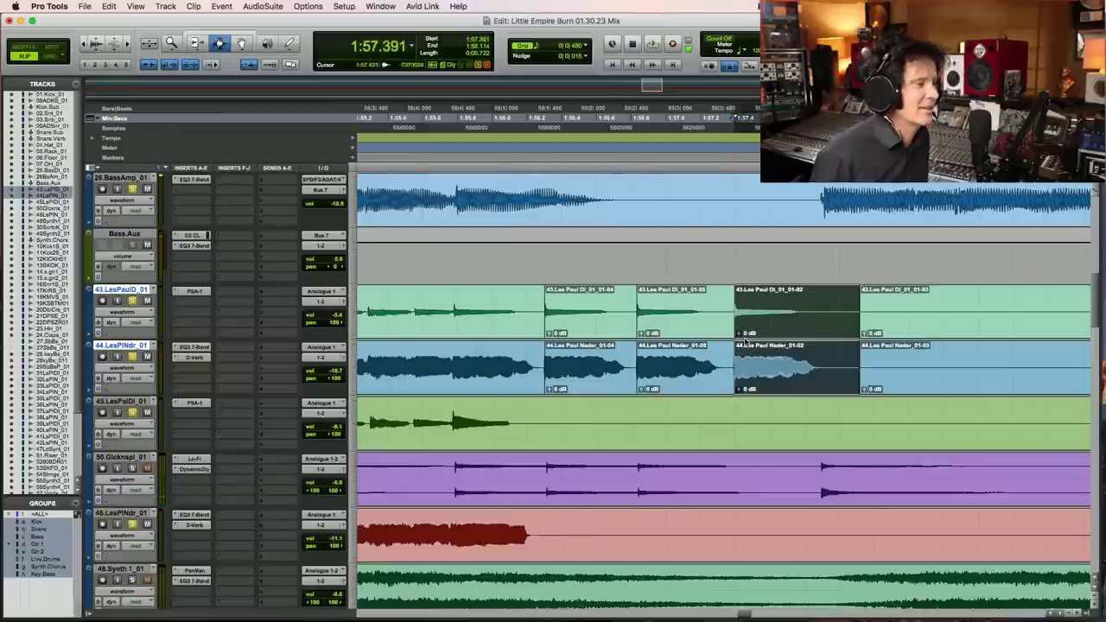
# Step: Select the first repeated hit on the 43 and 44 Les Paul tracks and open the REQ 2 Mono AudioSuite equalizer for it
pyautogui.doubleClick(566, 336)
pyautogui.hotkey('shift', 'Tab')
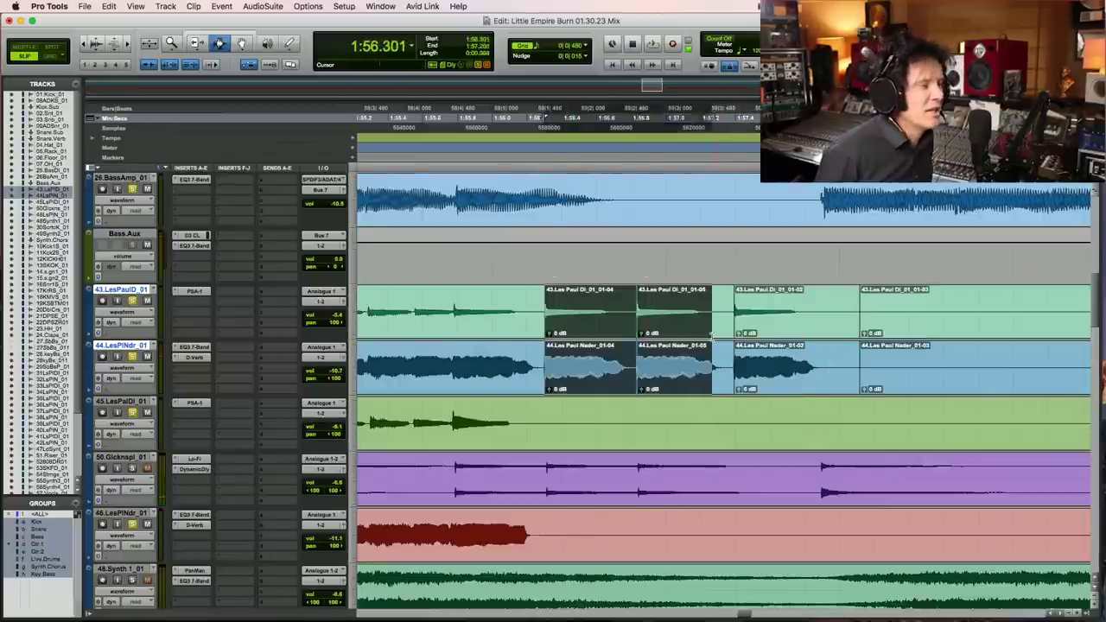
pyautogui.doubleClick(567, 339)
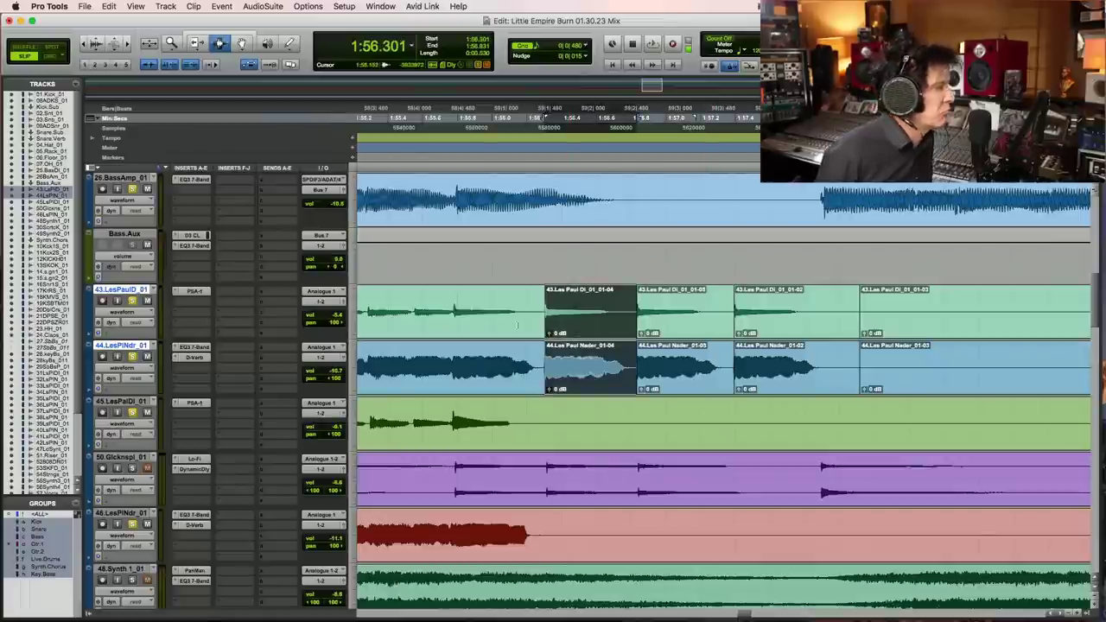
pyautogui.click(273, 5)
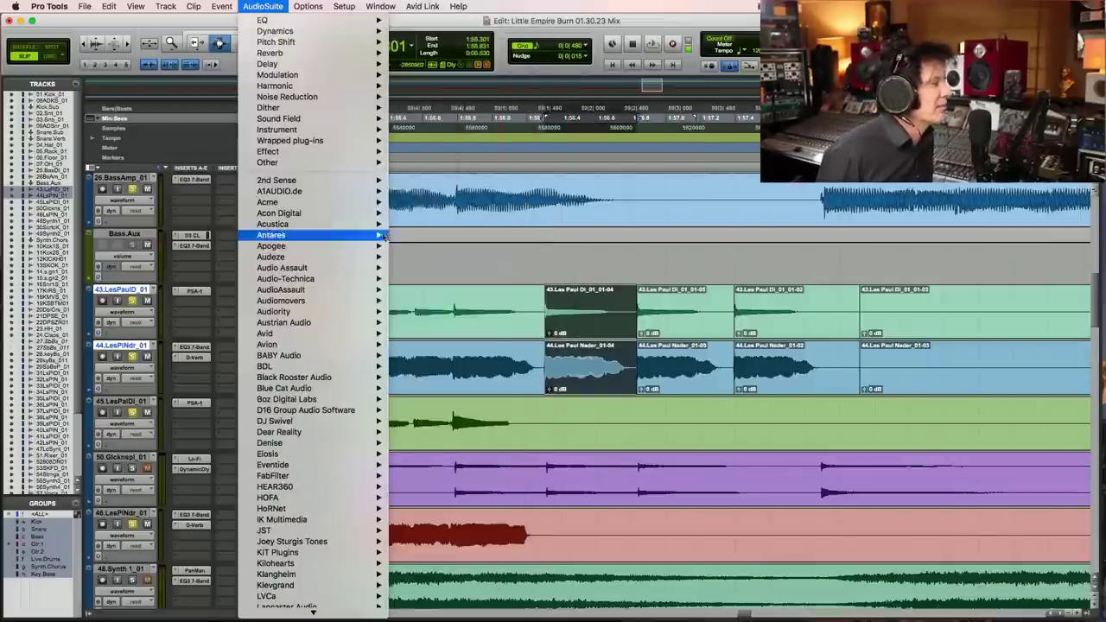
pyautogui.moveTo(358, 7)
pyautogui.moveTo(262, 6)
pyautogui.moveTo(328, 19)
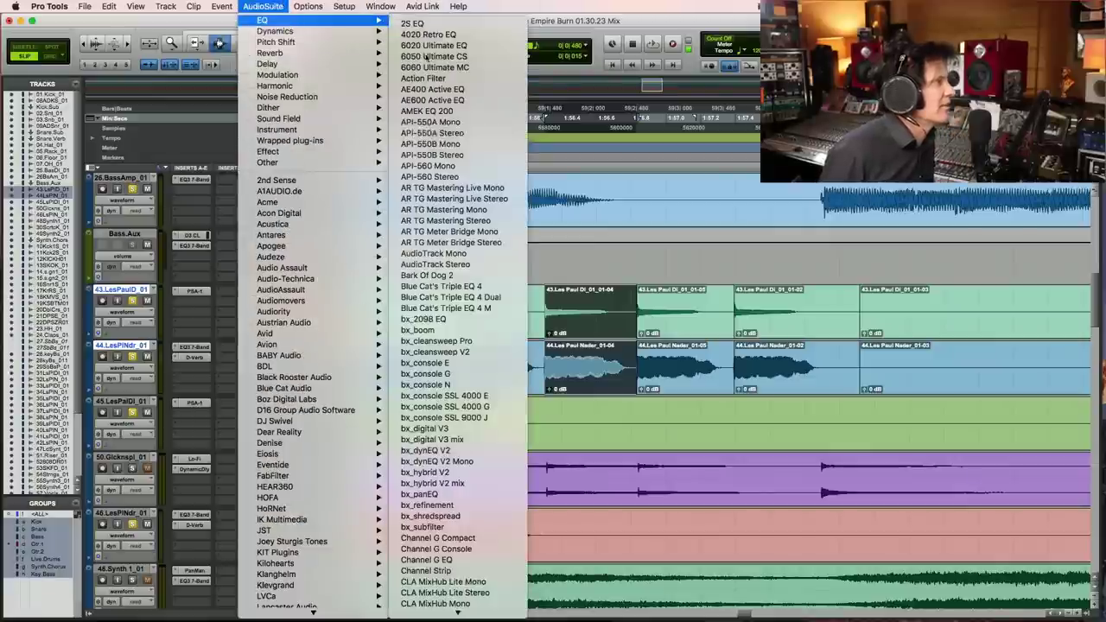
pyautogui.scroll(-15, 450, 594)
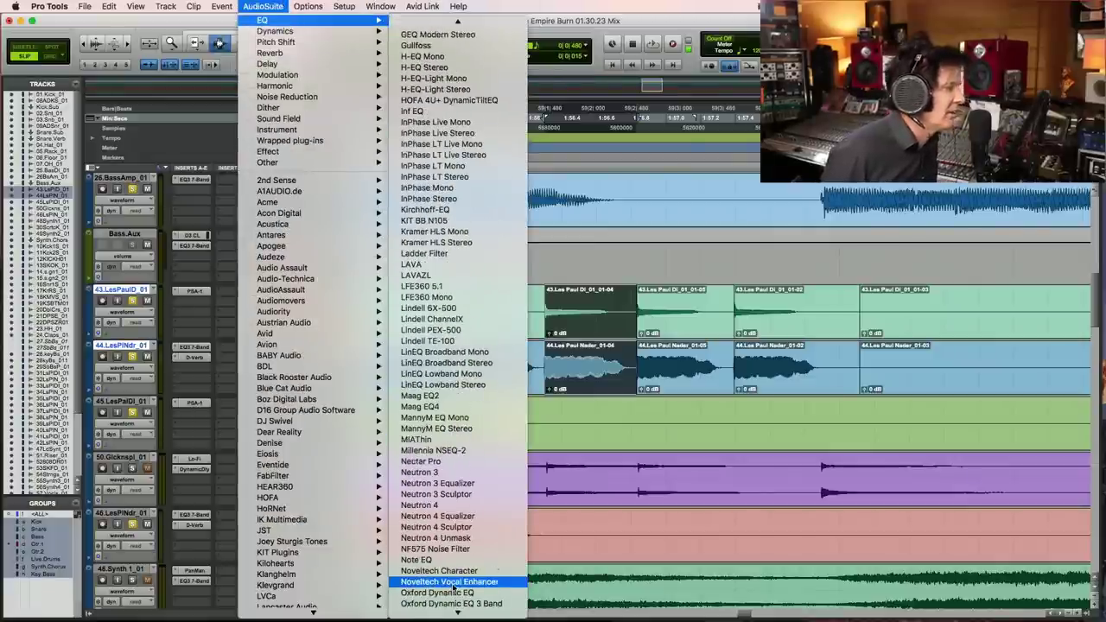
pyautogui.scroll(-3, 454, 588)
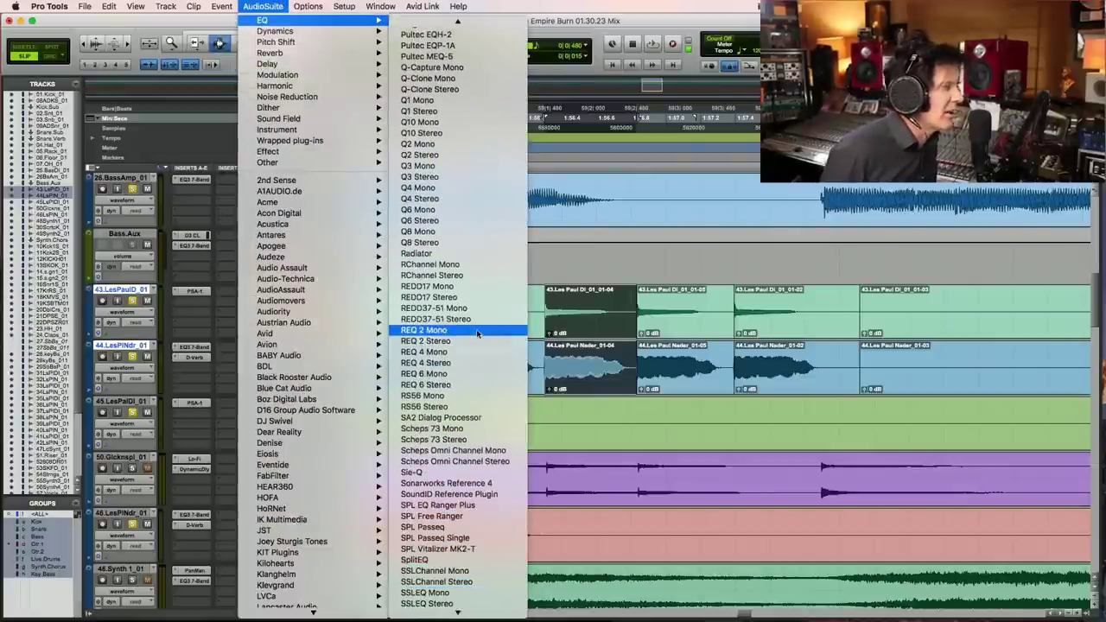
pyautogui.click(432, 336)
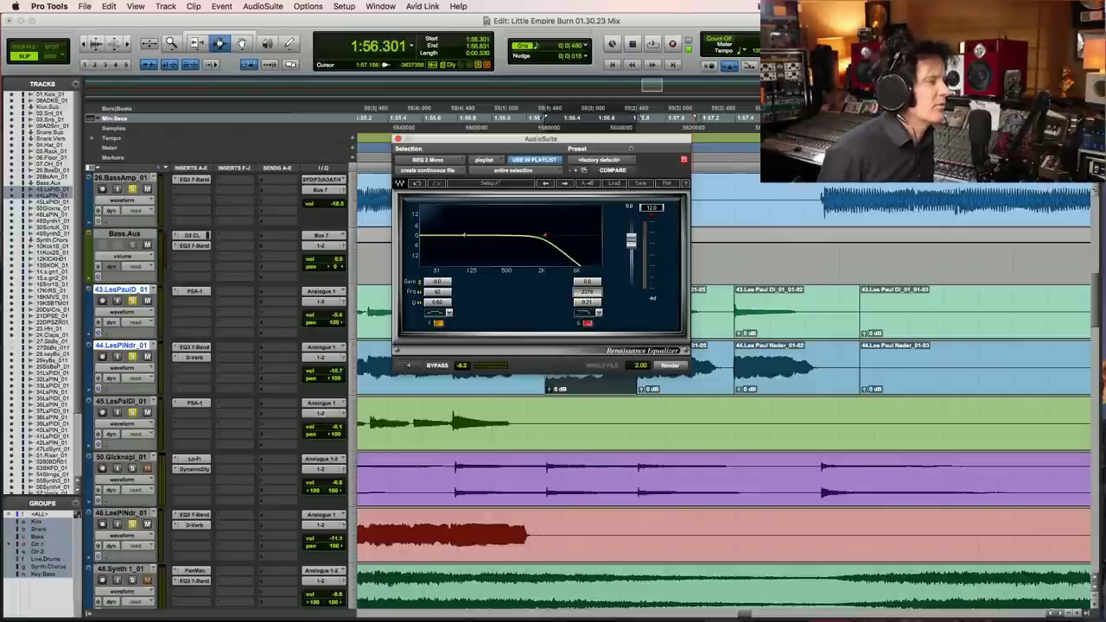
# Step: Render the REQ 2 Mono high-cut onto the three repeated hits in turn, lowering the cutoff frequency each time, and close the equalizer
pyautogui.click(680, 386)
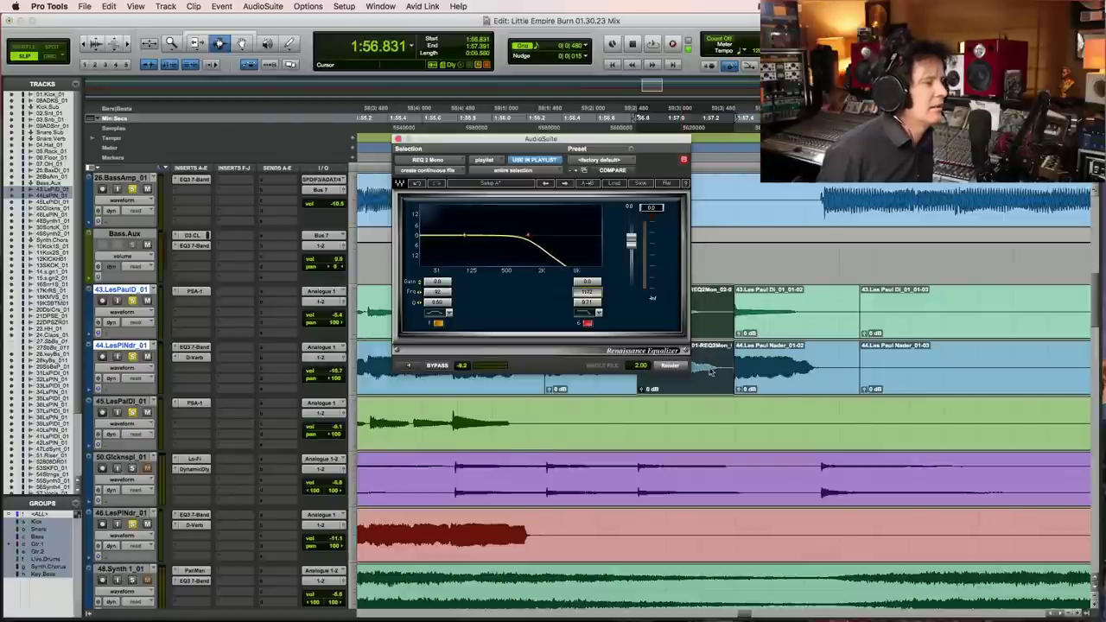
pyautogui.press('Tab')
pyautogui.hotkey('shift', 'Tab')
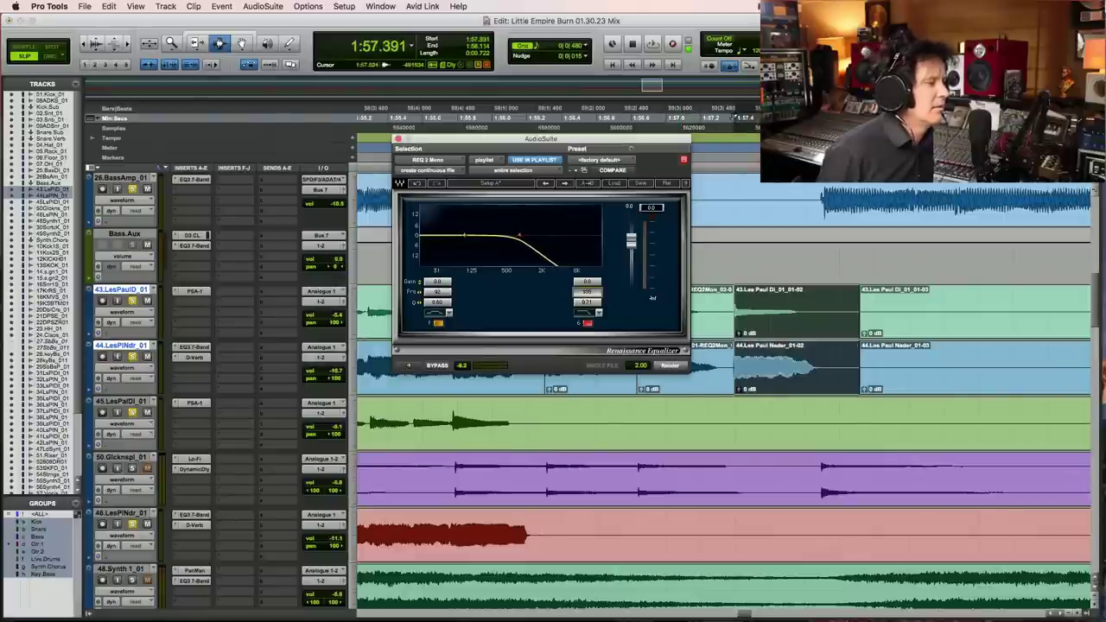
pyautogui.moveTo(519, 235); pyautogui.dragTo(515, 234)
pyautogui.click(671, 367)
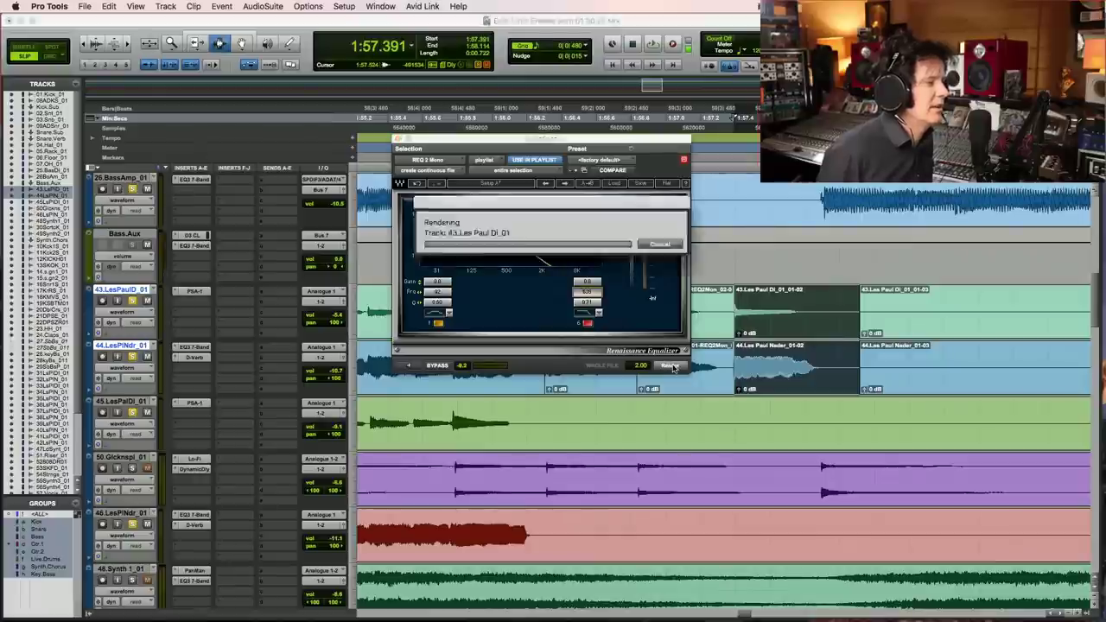
pyautogui.click(397, 139)
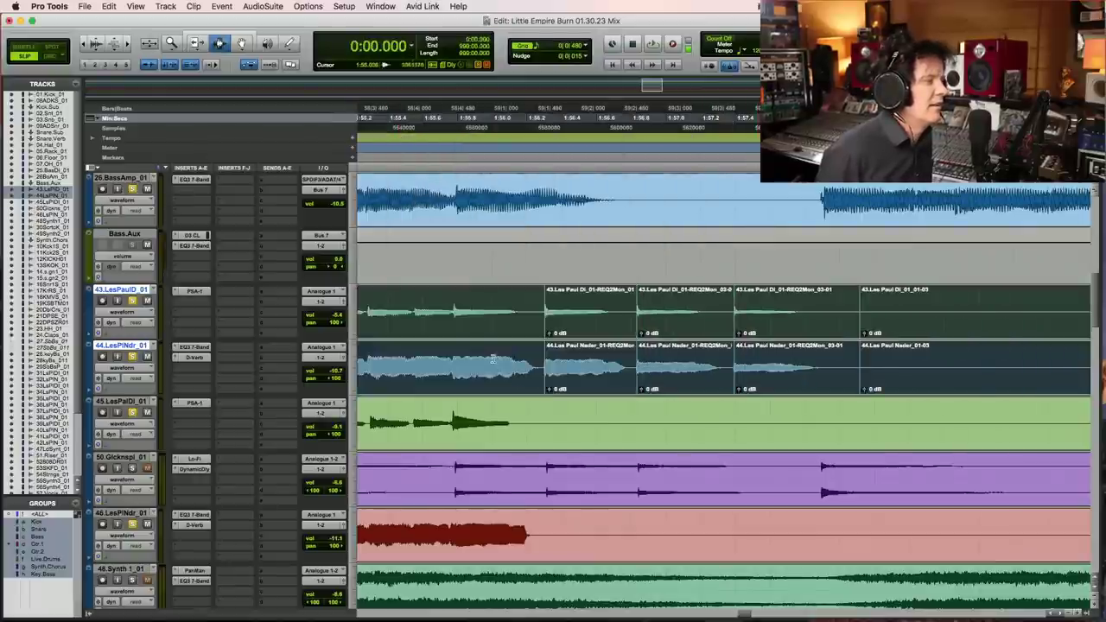
# Step: Play the filtered guitar repeats from 1:55.751 to check how they darken
pyautogui.click(521, 353)
pyautogui.press('space')
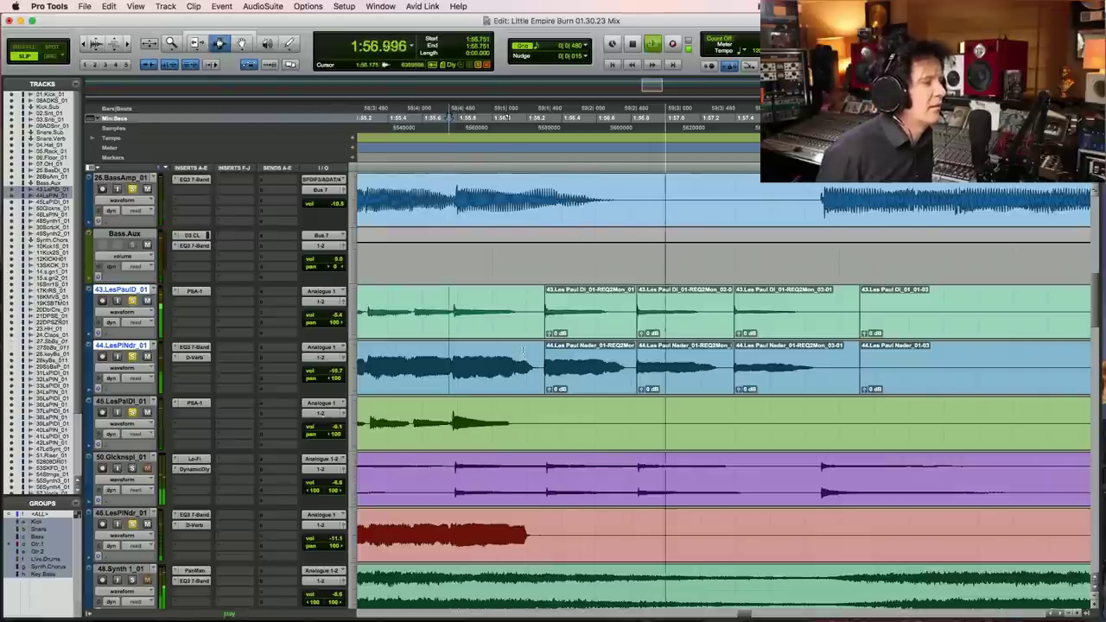
pyautogui.press('space')
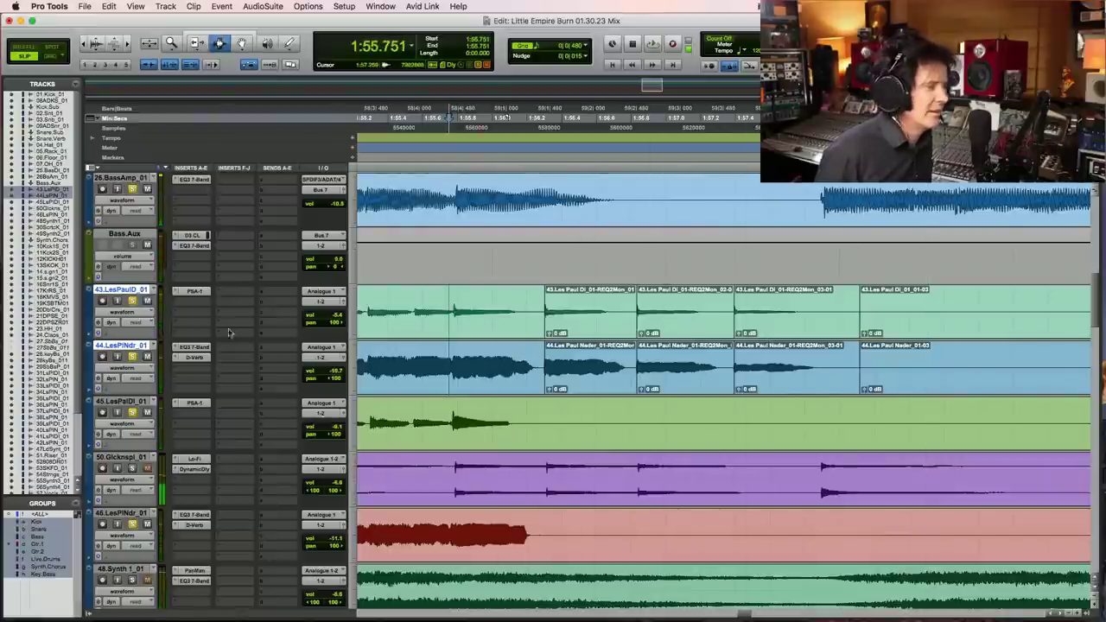
# Step: Try automating the second repeated hit in the mute view of both Les Paul tracks and play from 1:55.296
pyautogui.click(601, 337)
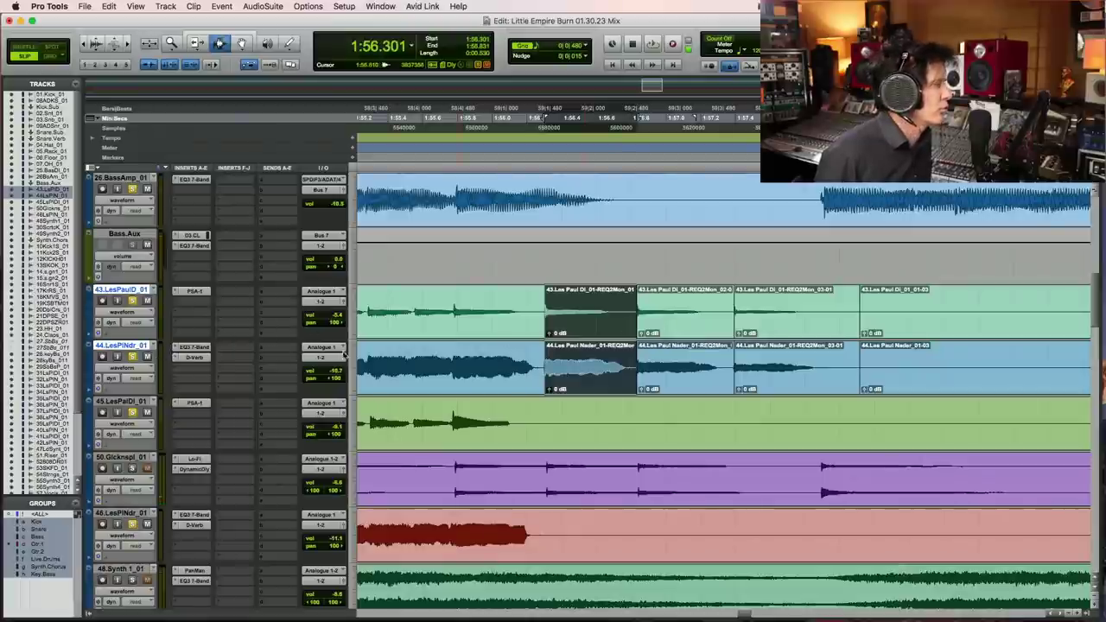
pyautogui.click(655, 327)
pyautogui.click(126, 312)
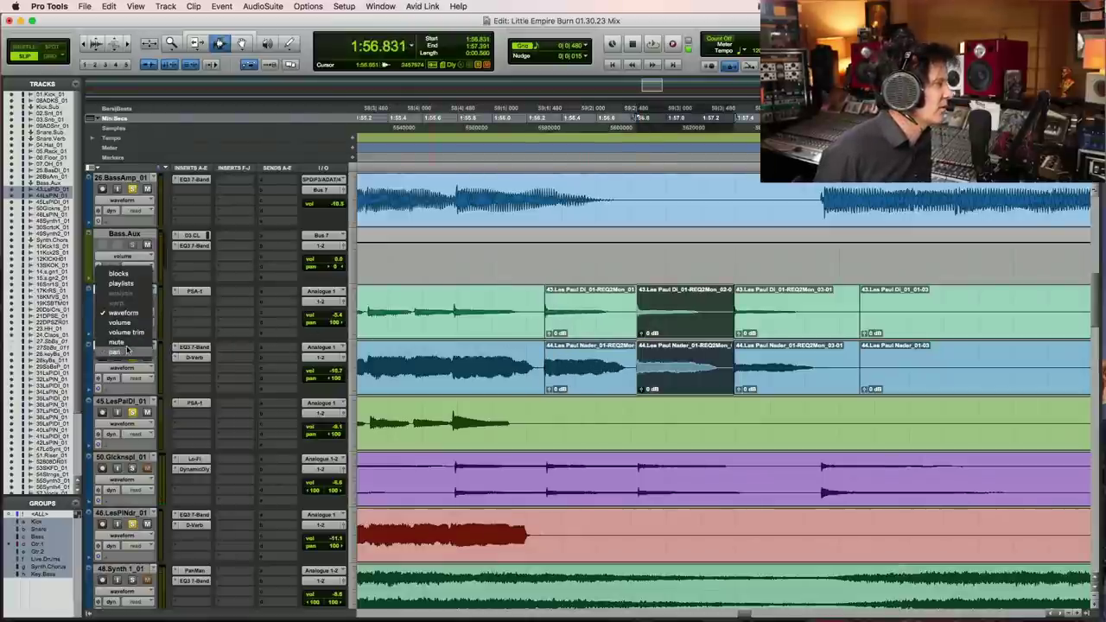
pyautogui.click(119, 342)
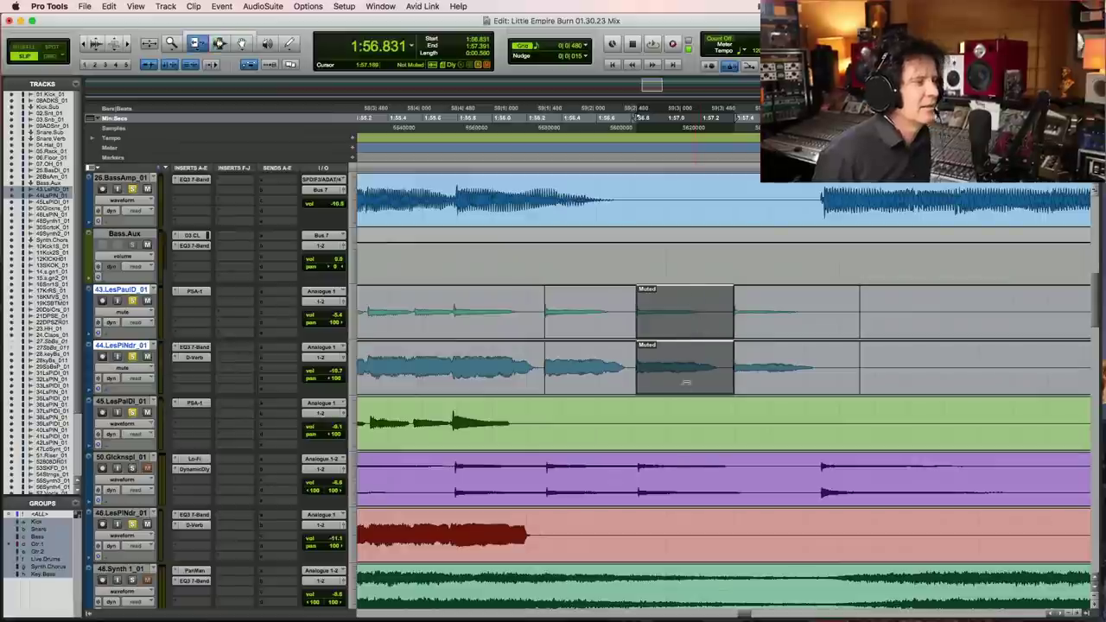
pyautogui.press('super+m')
pyautogui.doubleClick(760, 317)
pyautogui.click(356, 315)
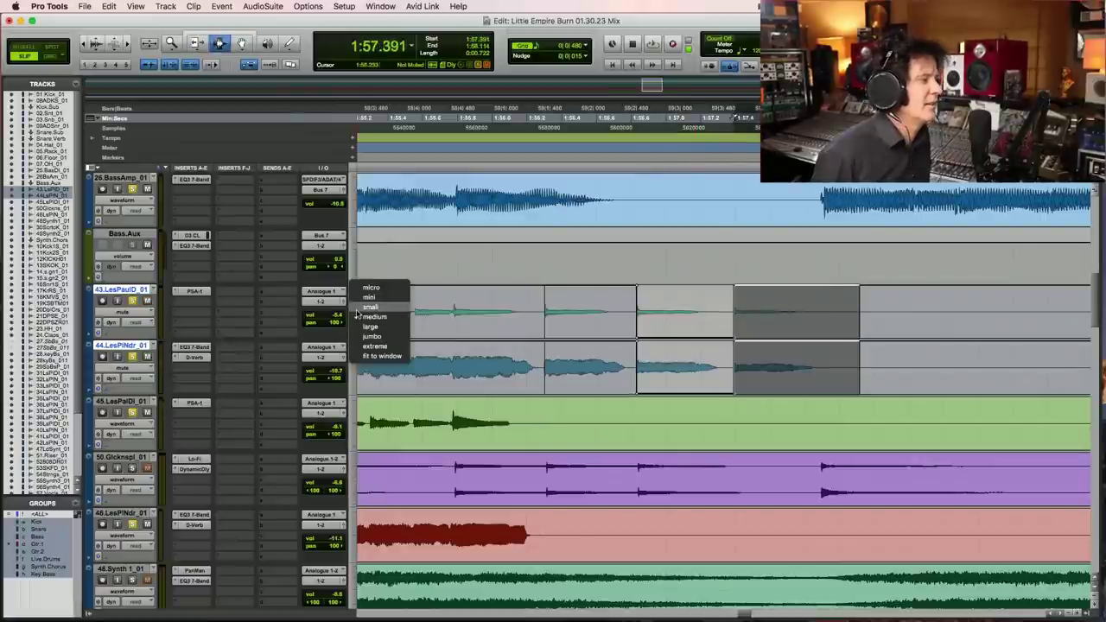
pyautogui.click(414, 236)
pyautogui.click(370, 296)
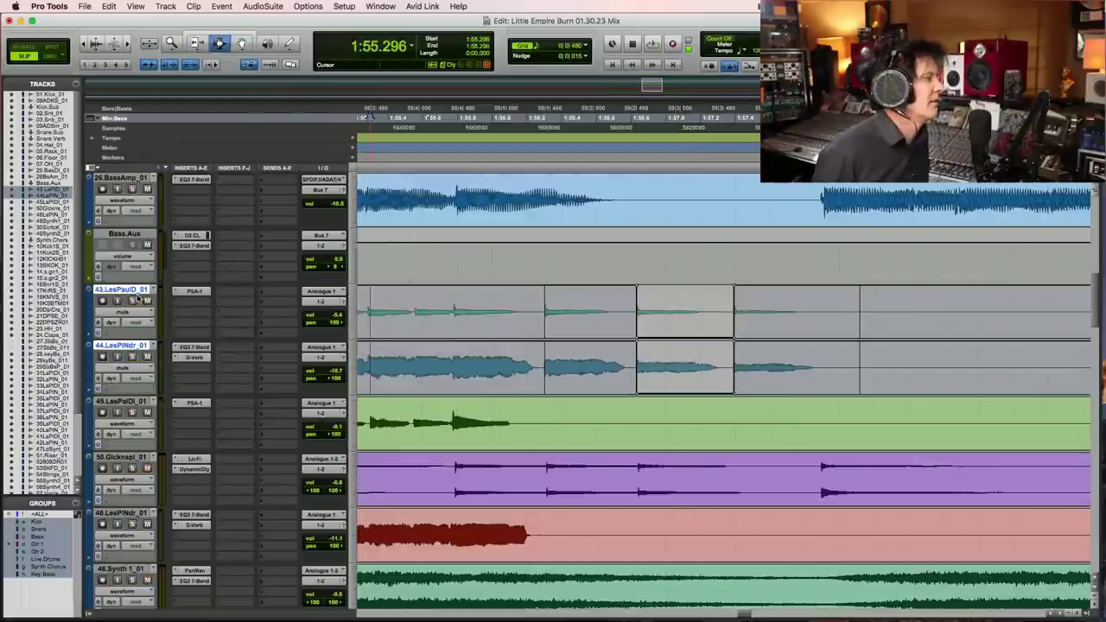
pyautogui.press('space')
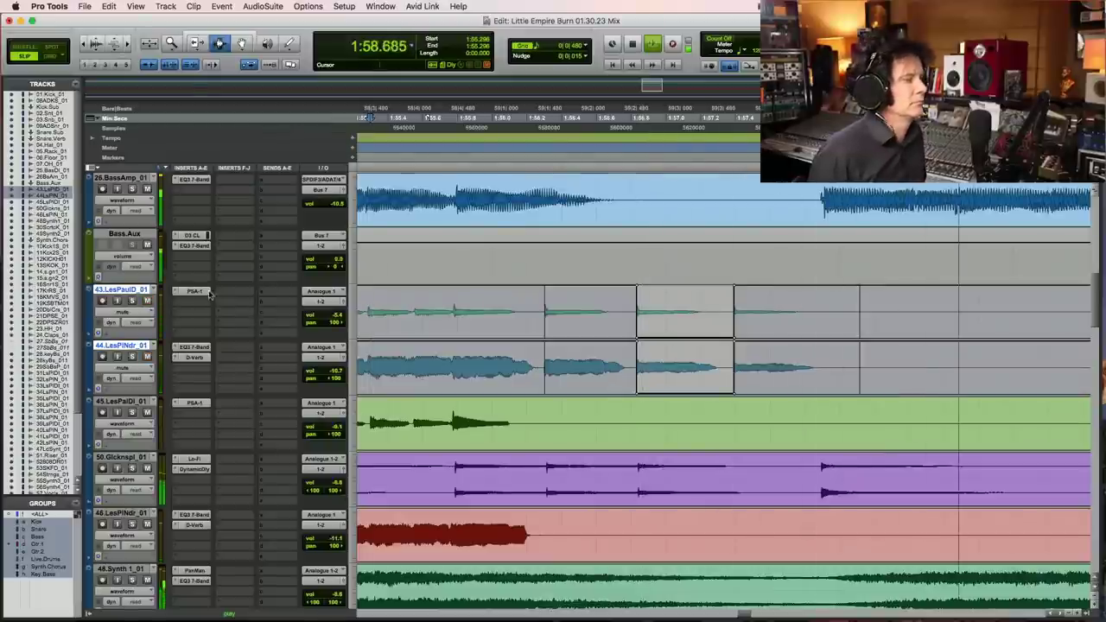
pyautogui.press('space')
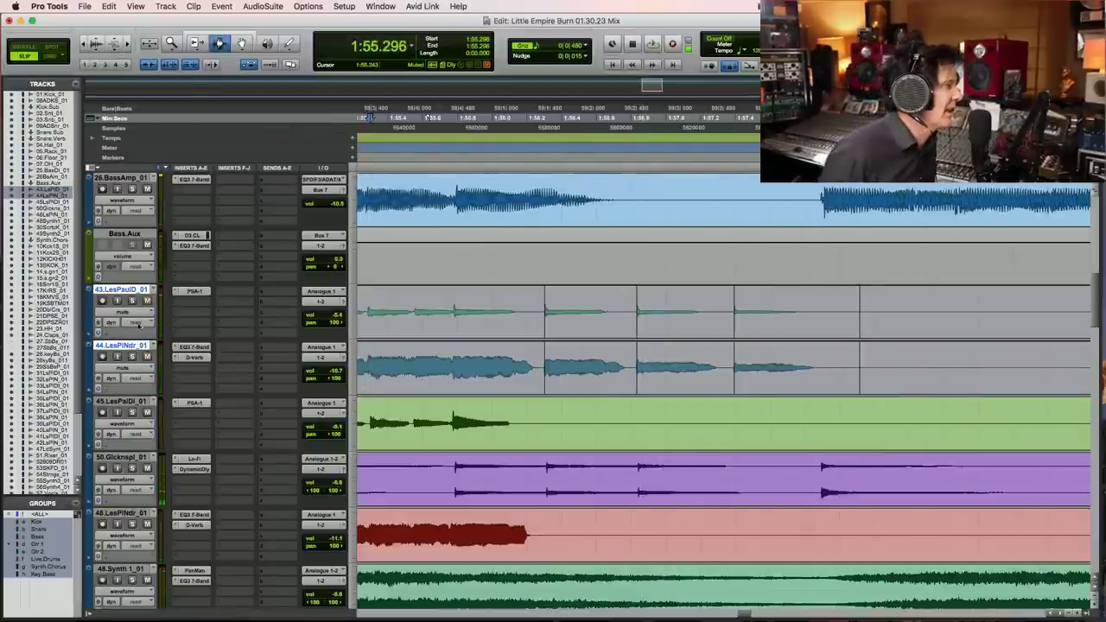
# Step: Show pan automation on both Les Paul tracks and pan the first and third repeated hits of track 43 to the opposite side
pyautogui.click(136, 312)
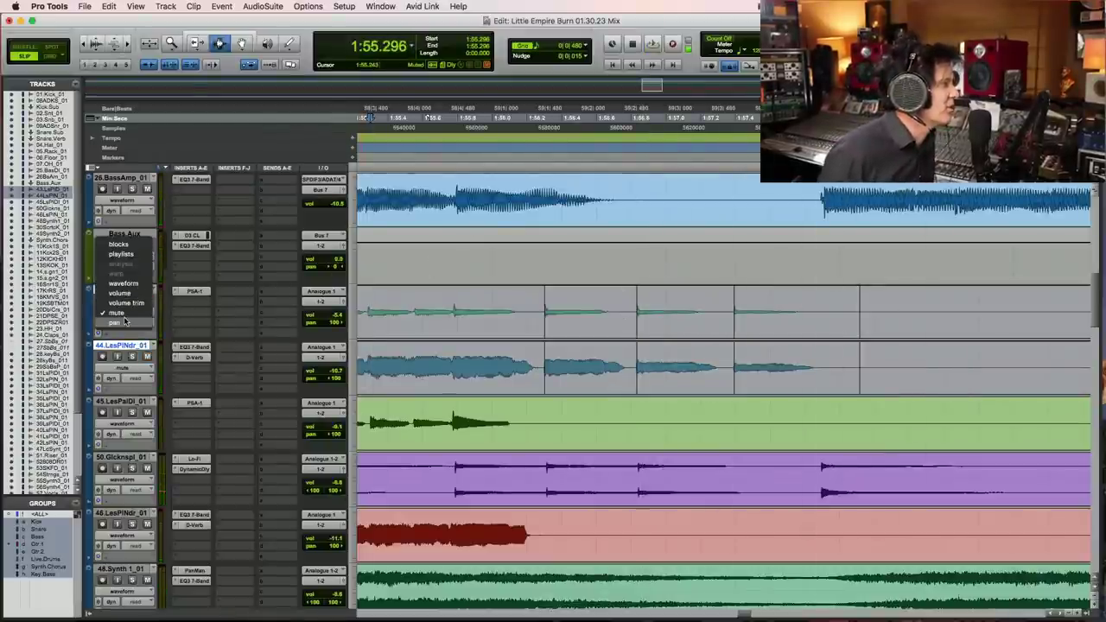
pyautogui.click(123, 321)
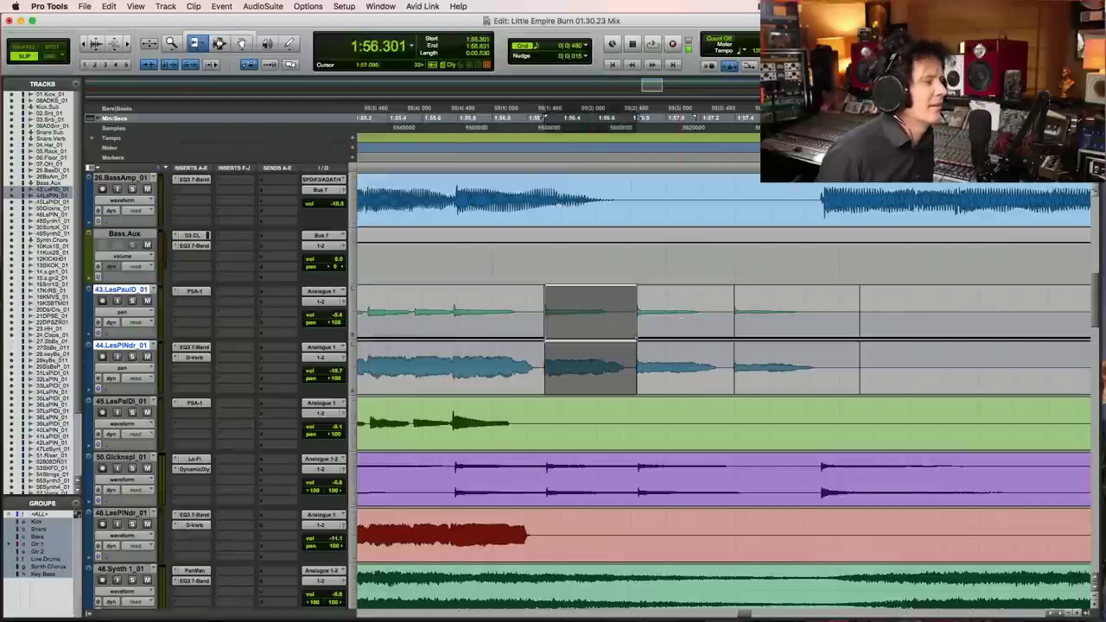
pyautogui.click(757, 322)
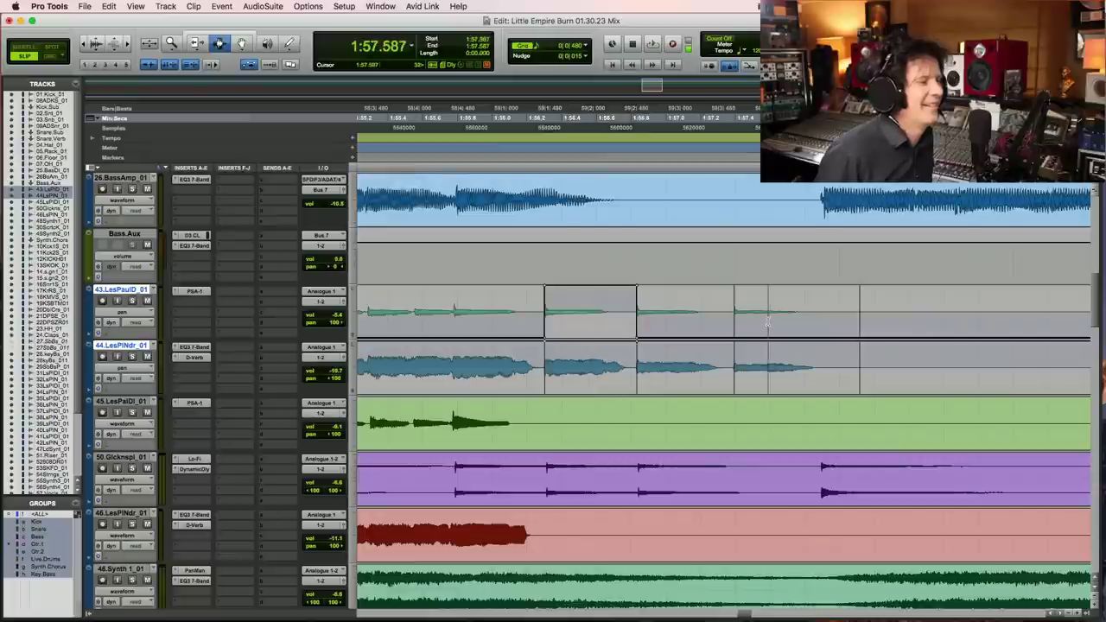
pyautogui.click(219, 44)
# Step: Play the panned repeats from 1:55.446 and replay them with the 43 and 44 Les Paul tracks soloed
pyautogui.click(400, 304)
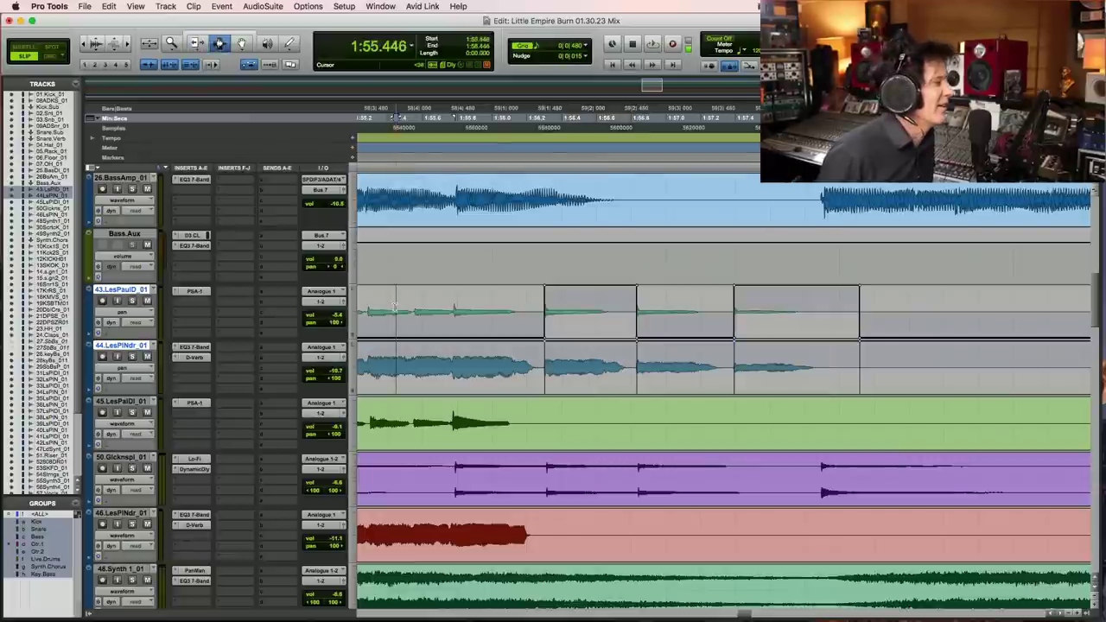
pyautogui.press('space')
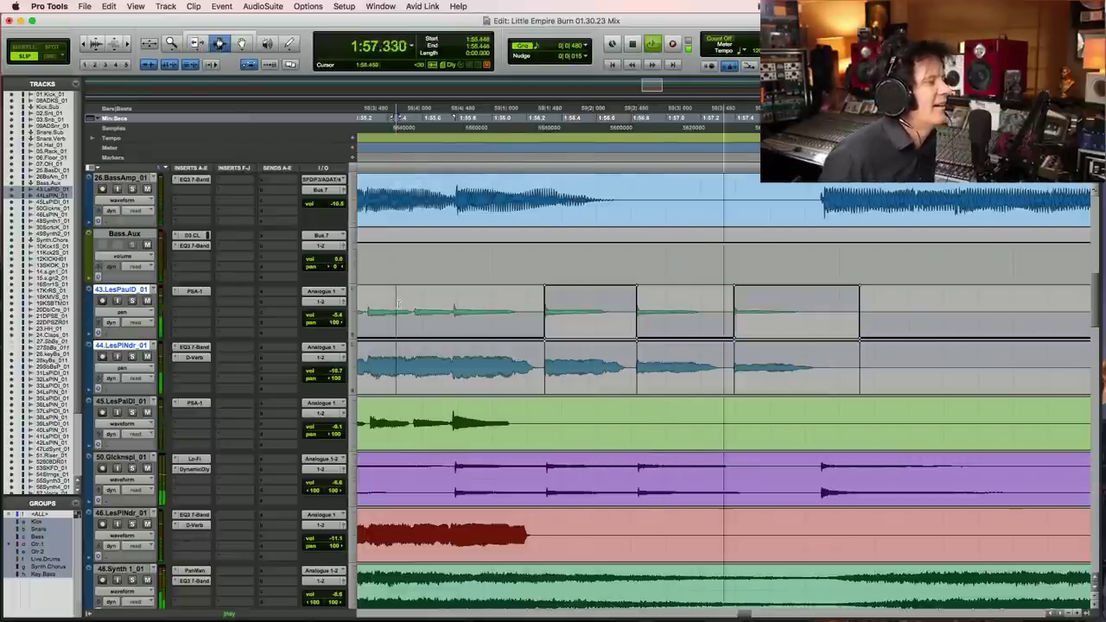
pyautogui.press('space')
pyautogui.press('space')
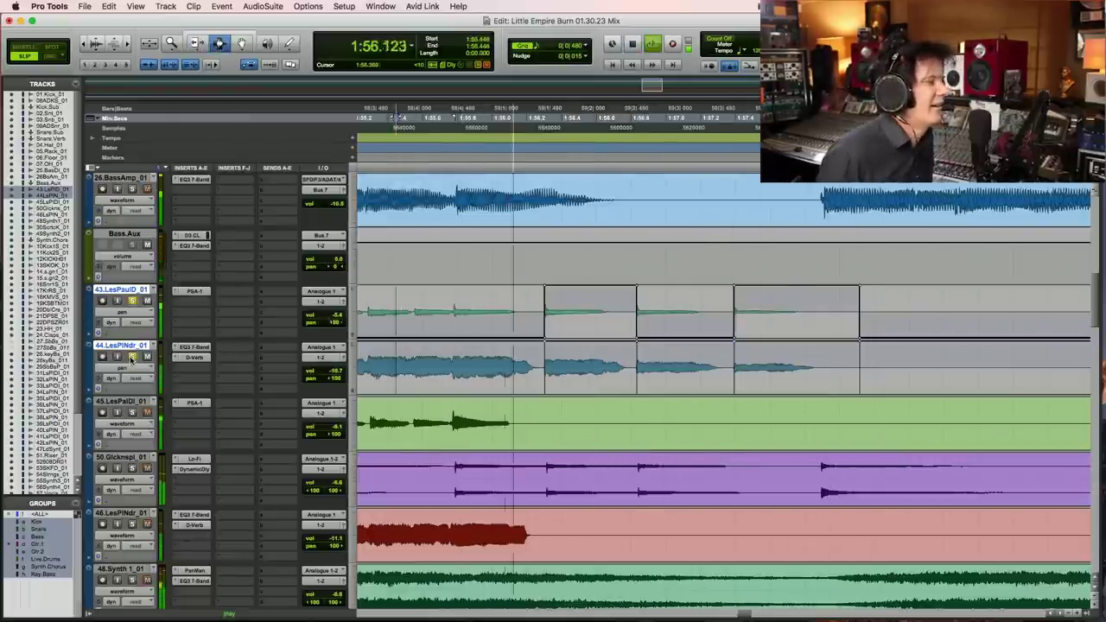
pyautogui.press('space')
# Step: Pan the first and third repeated hits of track 44 to the opposite side and play the ending from 1:55.545
pyautogui.click(197, 43)
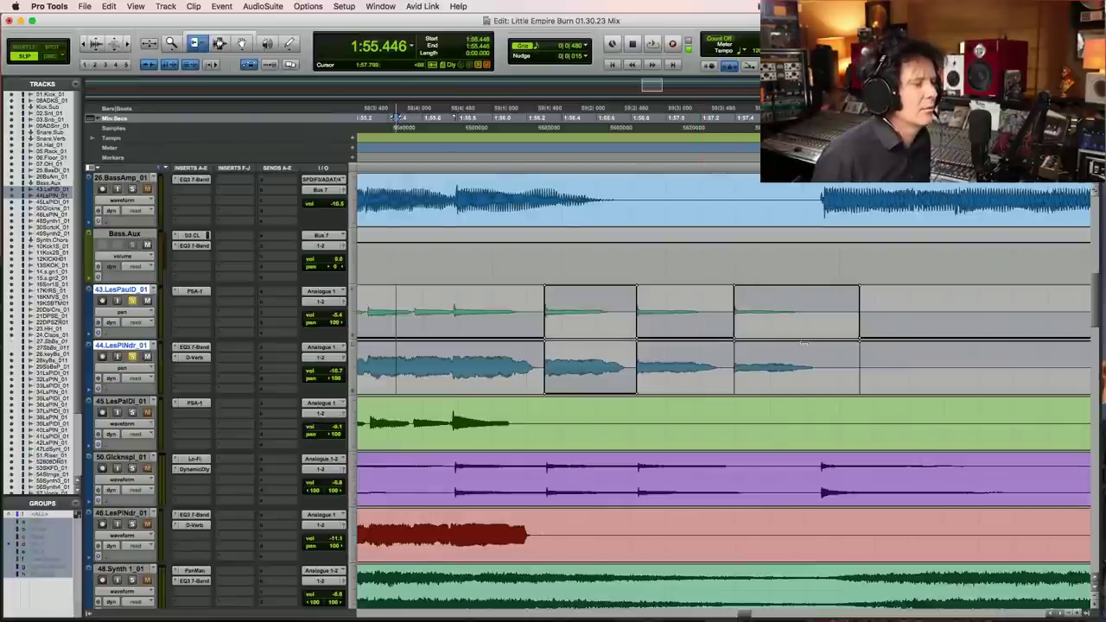
pyautogui.click(417, 313)
pyautogui.press('space')
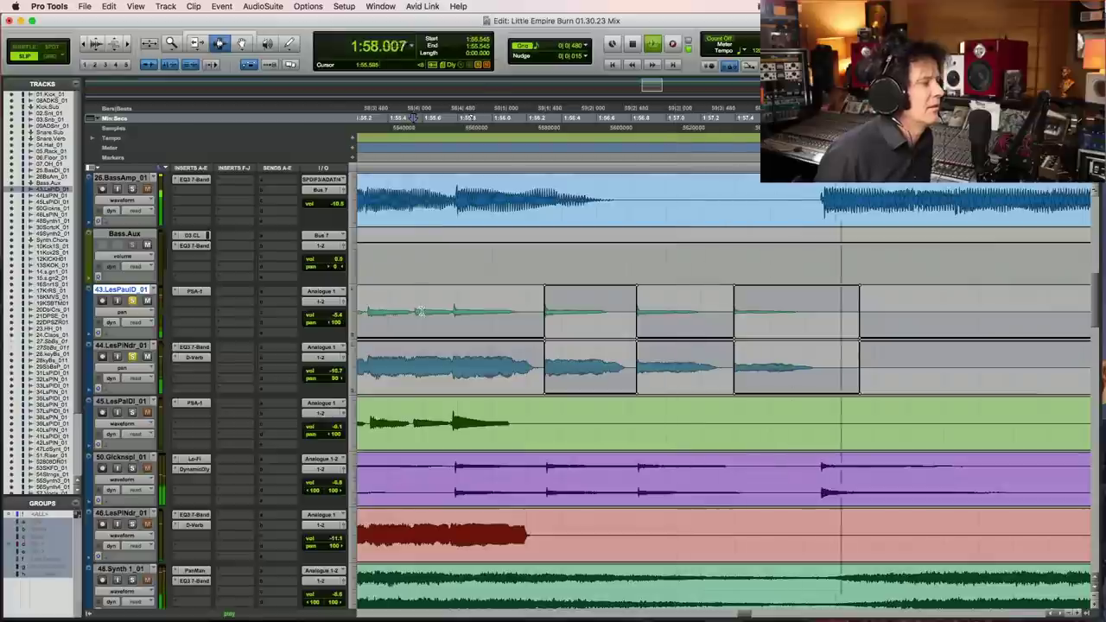
# Step: Replay the panned repeats from 1:55.545 soloed, then take both Les Paul tracks out of solo and play the full mix
pyautogui.press('space')
pyautogui.press('space')
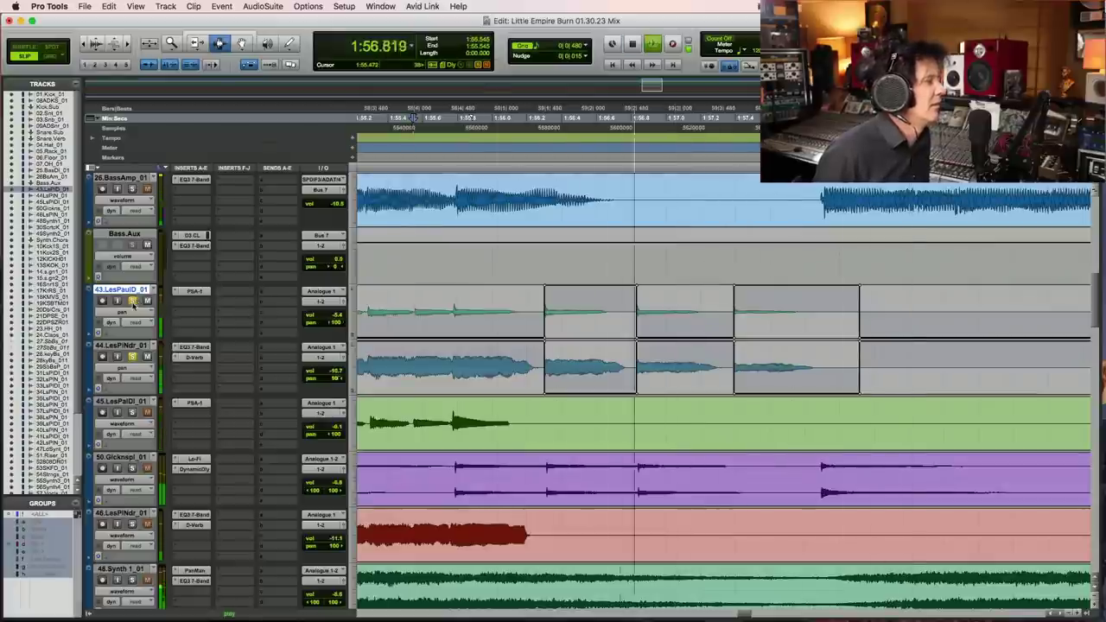
pyautogui.press('space')
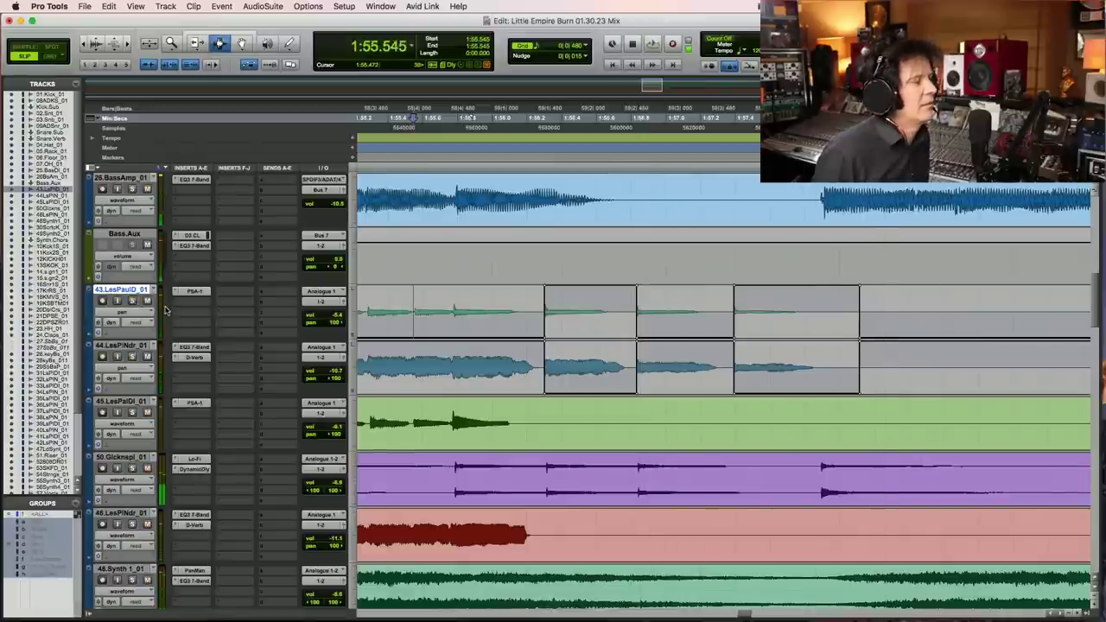
pyautogui.press('space')
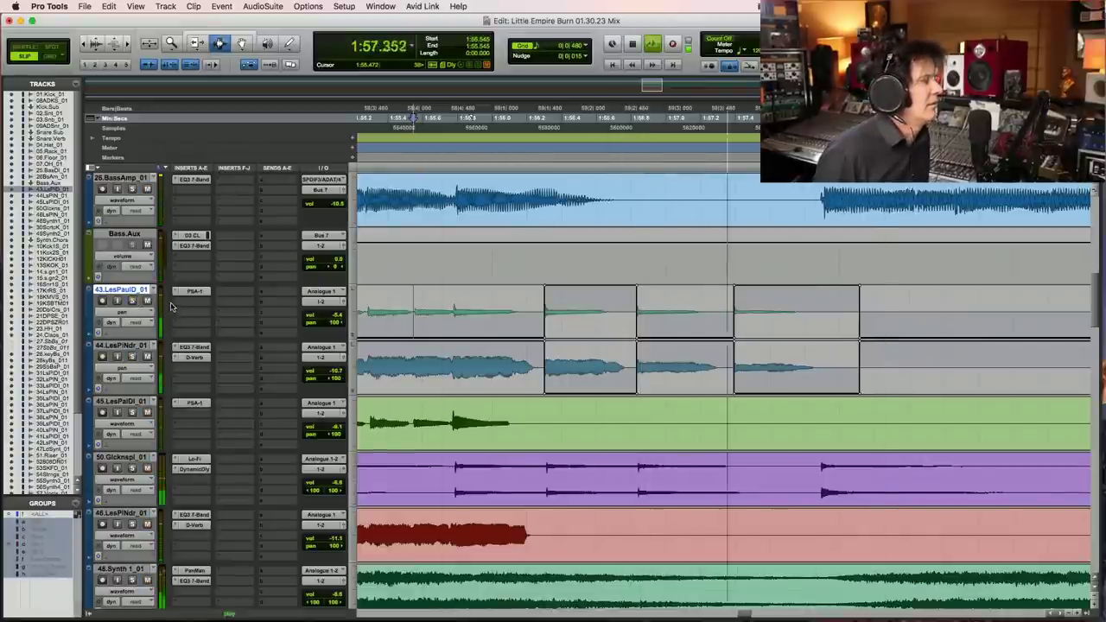
# Step: Save the session and play the guitar ending in the full mix from 1:52.608
pyautogui.press('r')
pyautogui.press('r')
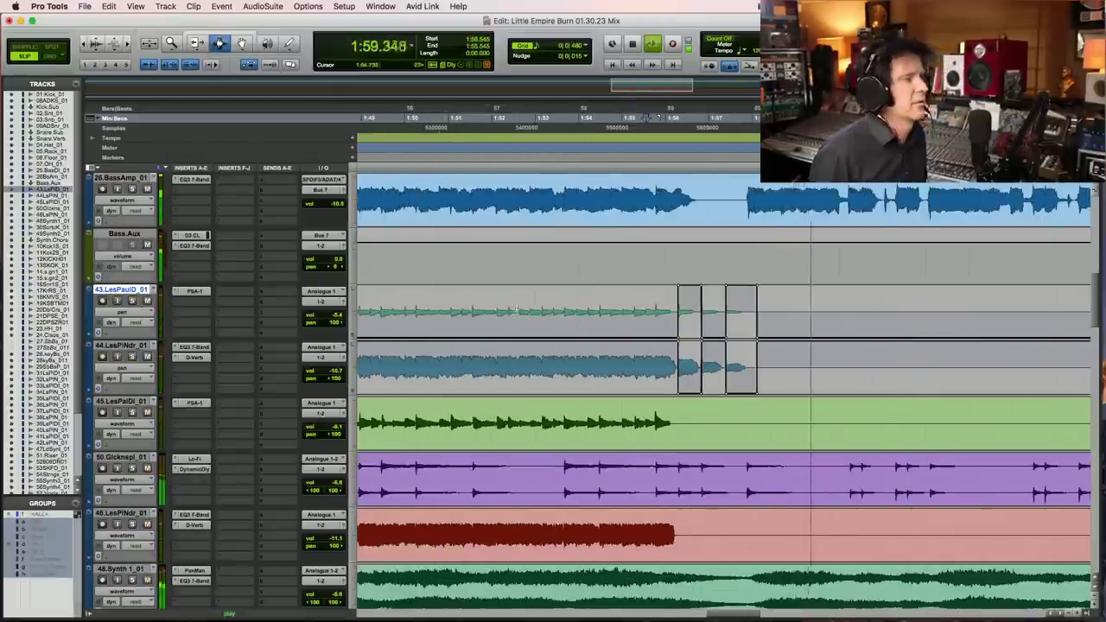
pyautogui.click(518, 300)
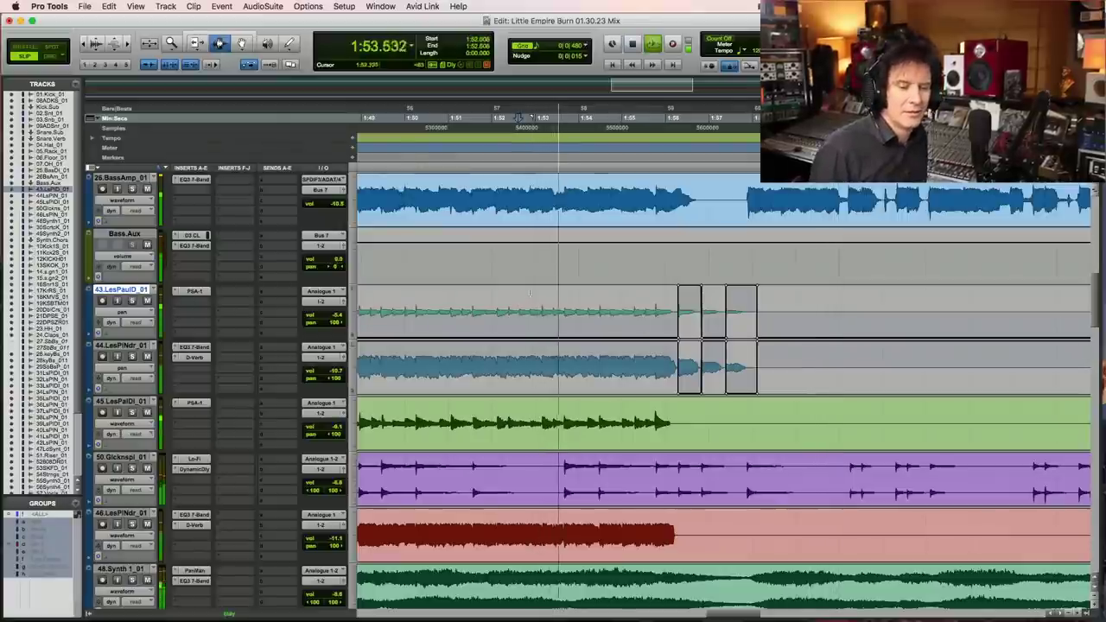
pyautogui.press('super+s')
pyautogui.press('F5')
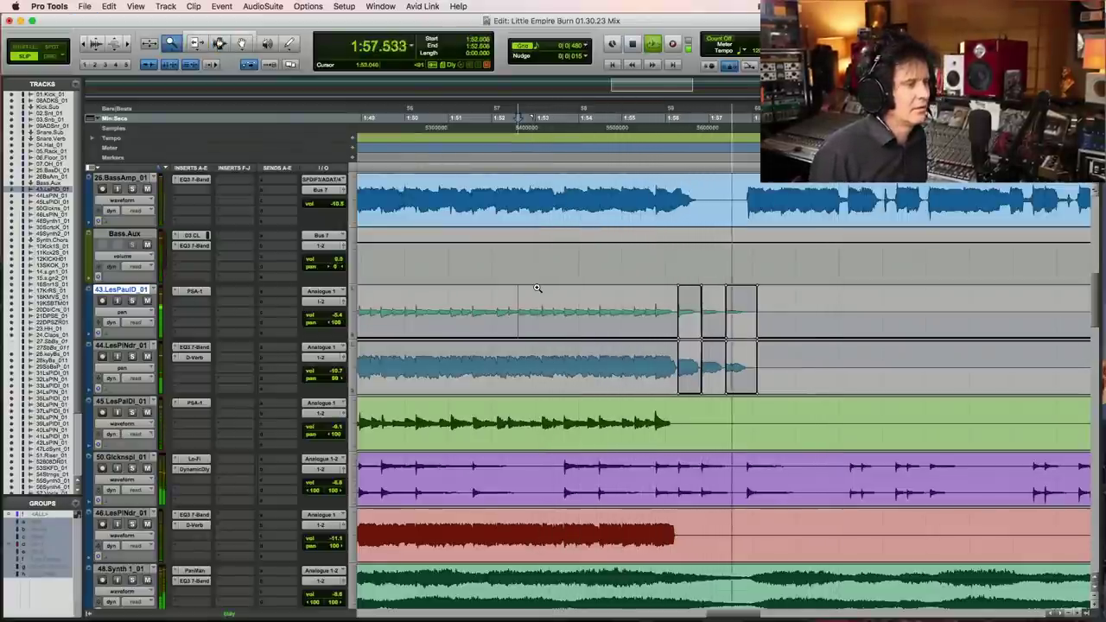
pyautogui.press('space')
# Step: Switch the 43 and 44 Les Paul tracks from pan automation back to waveform view around the third repeated hit
pyautogui.click(790, 308)
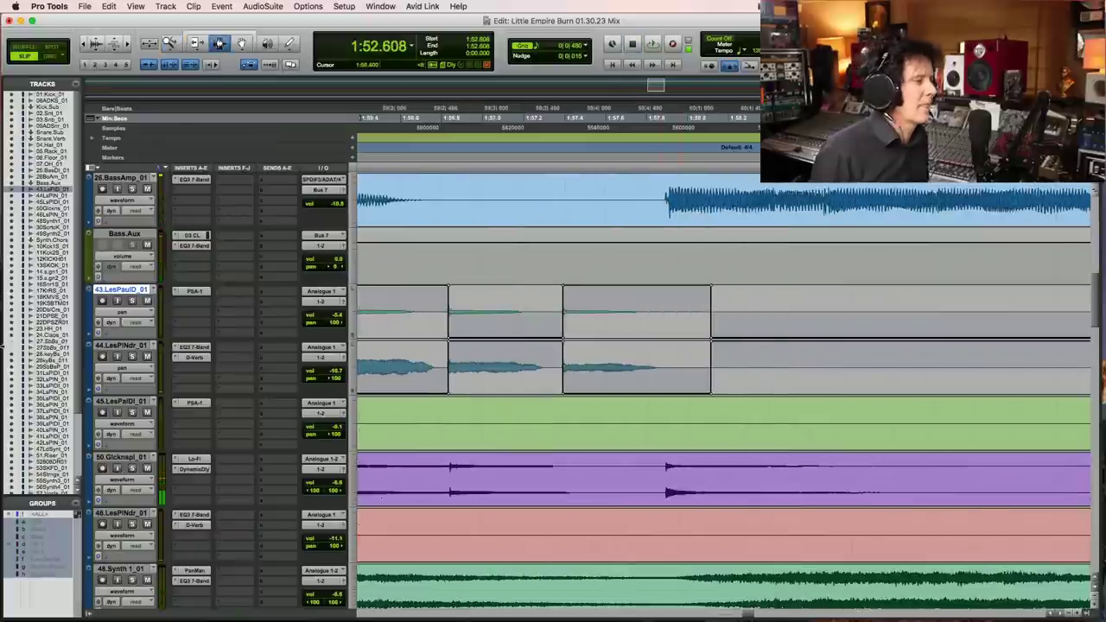
pyautogui.click(121, 313)
pyautogui.click(123, 273)
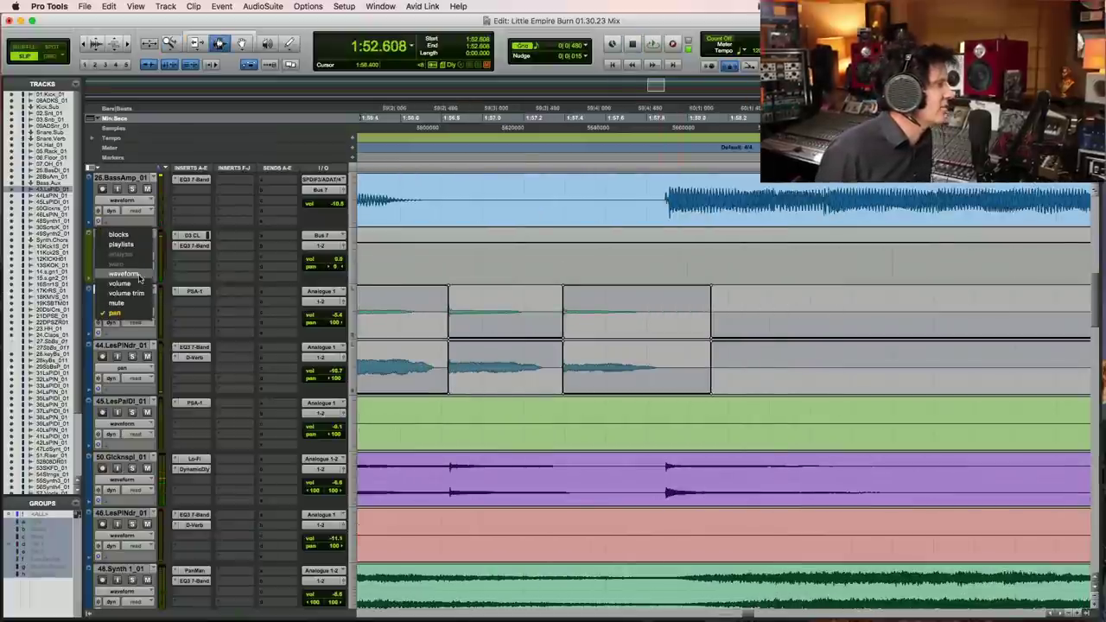
pyautogui.click(649, 302)
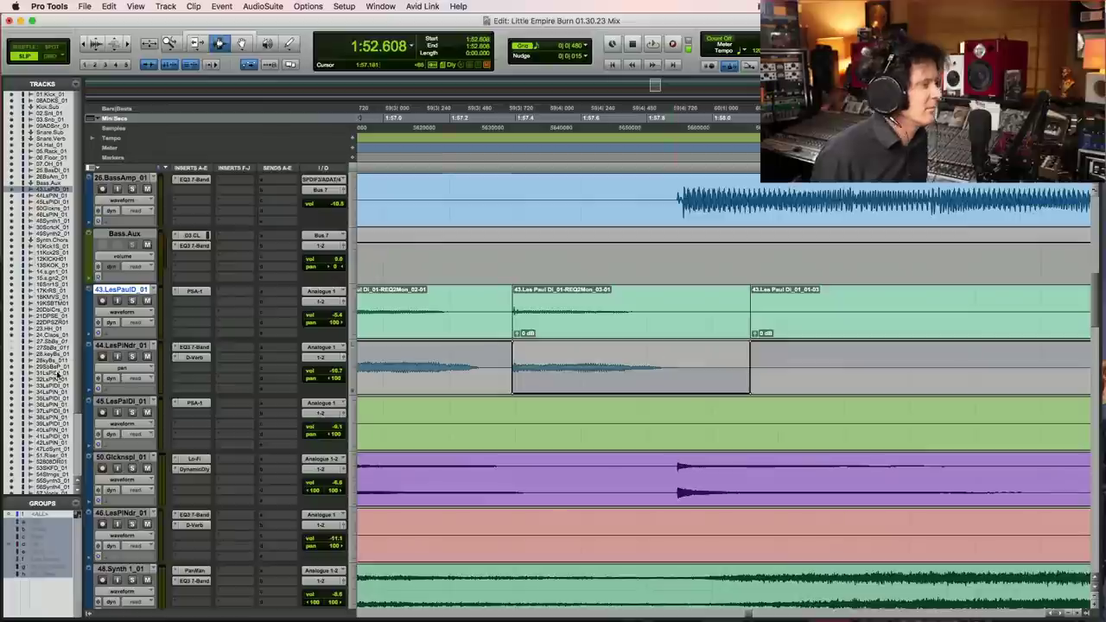
pyautogui.click(123, 316)
pyautogui.click(125, 316)
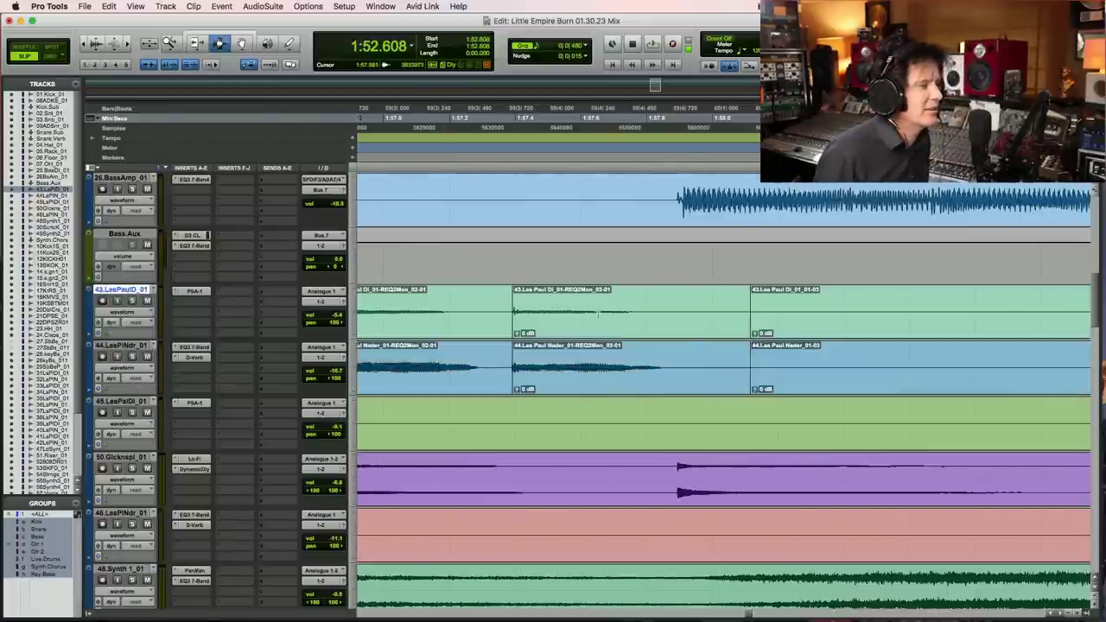
# Step: Try reversing the third repeated hit on both Les Paul tracks by rendering the AudioSuite Reverse process
pyautogui.doubleClick(596, 316)
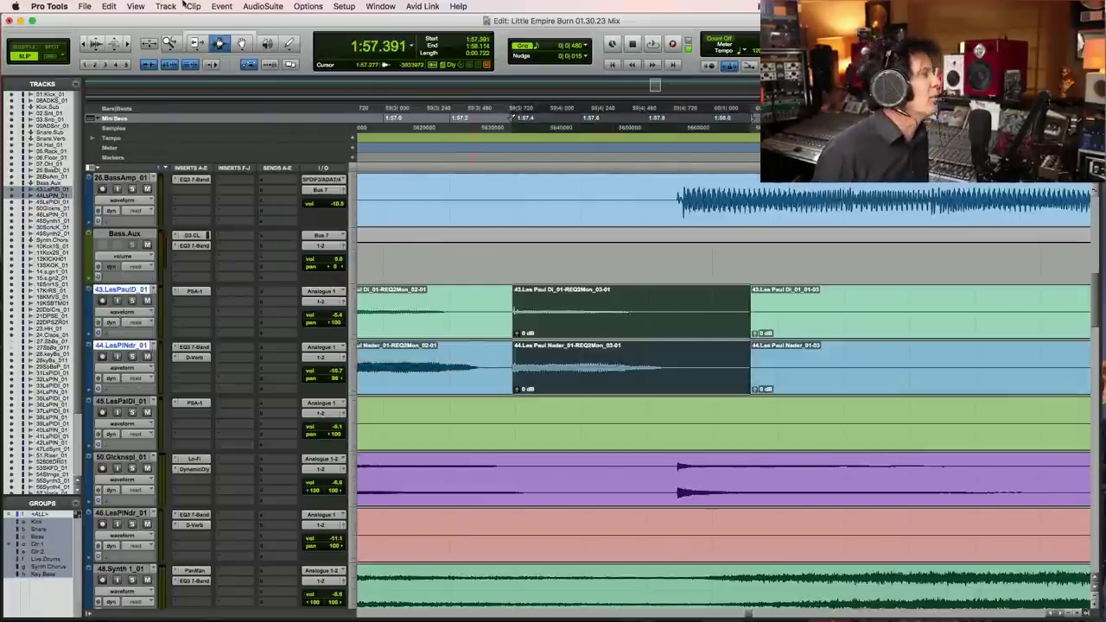
pyautogui.click(263, 6)
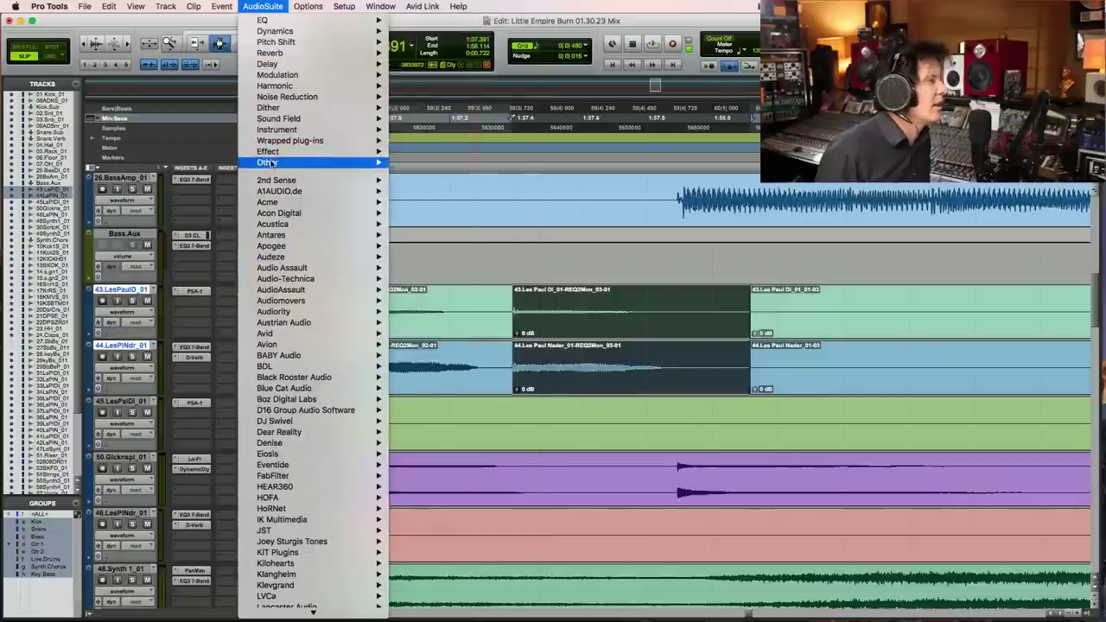
pyautogui.moveTo(269, 163)
pyautogui.scroll(-5, 479, 205)
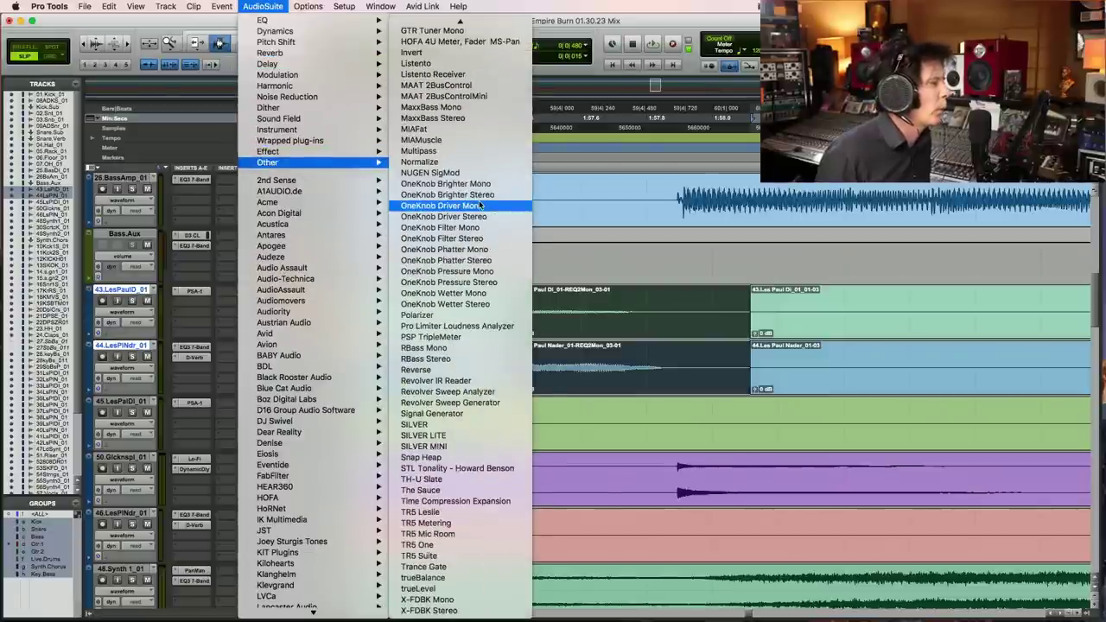
pyautogui.click(451, 370)
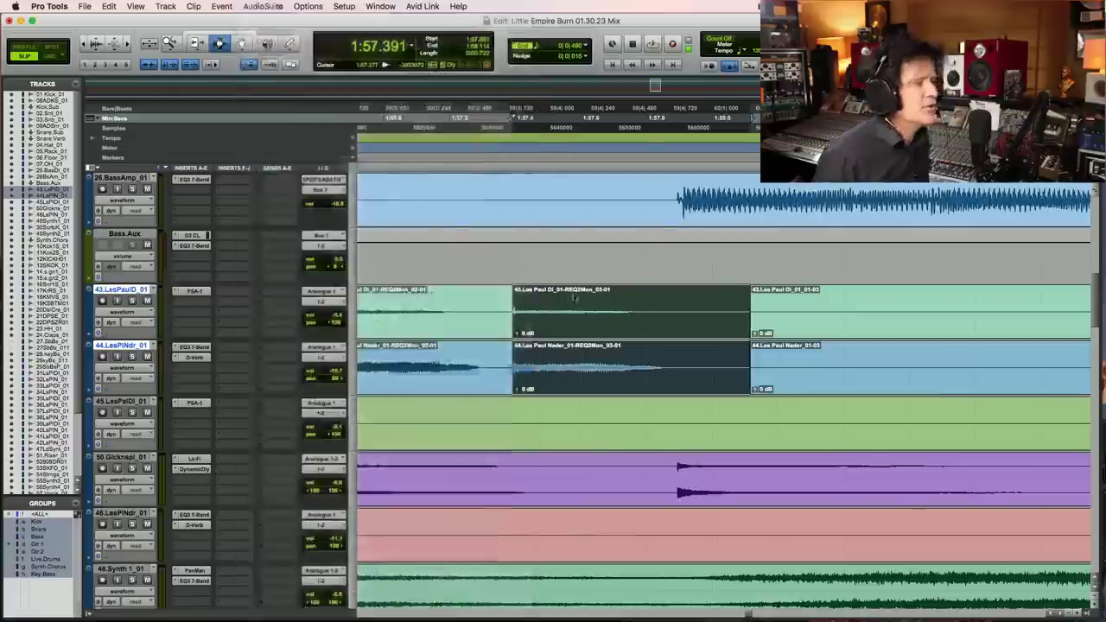
pyautogui.click(636, 203)
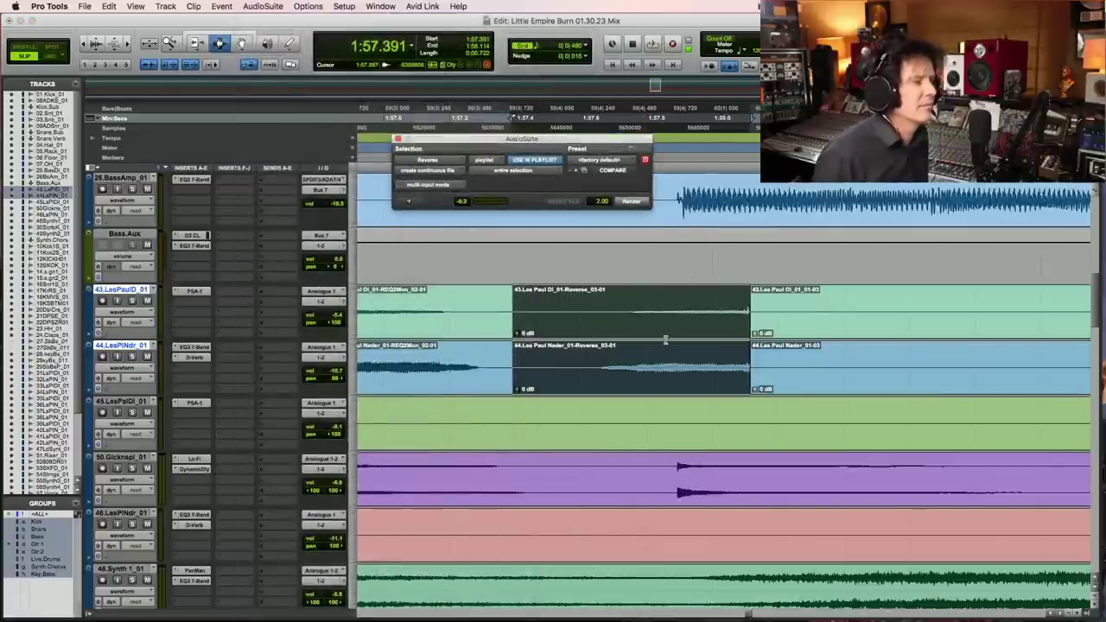
# Step: Try shifting the reversed hits earlier so they end at the bass re-entry, with no gap after the second repeats
pyautogui.moveTo(669, 333); pyautogui.dragTo(602, 345)
pyautogui.moveTo(404, 326); pyautogui.dragTo(511, 319)
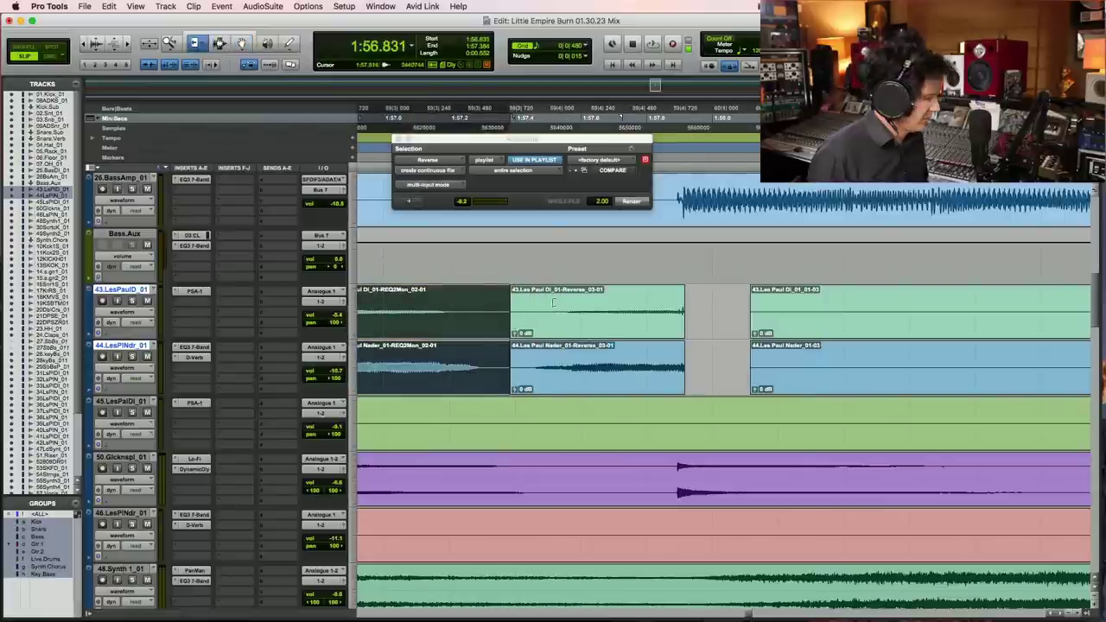
pyautogui.press('r')
pyautogui.rightClick(350, 318)
pyautogui.press('Escape')
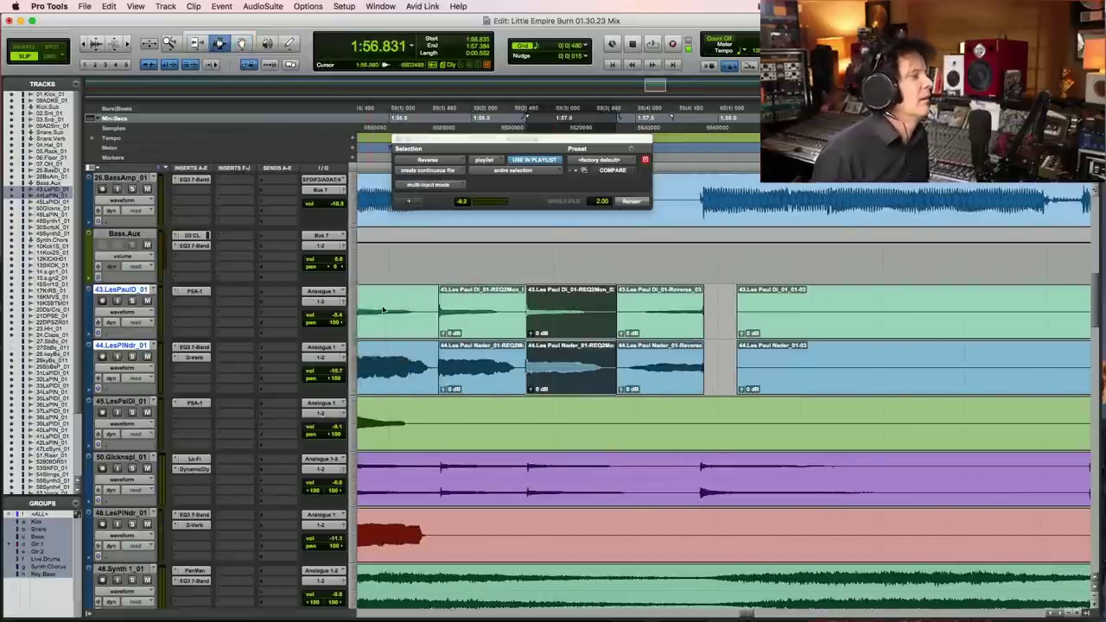
# Step: Play the ending with the reversed hits from 1:55.893 and again from 1:57.382
pyautogui.click(377, 296)
pyautogui.press('space')
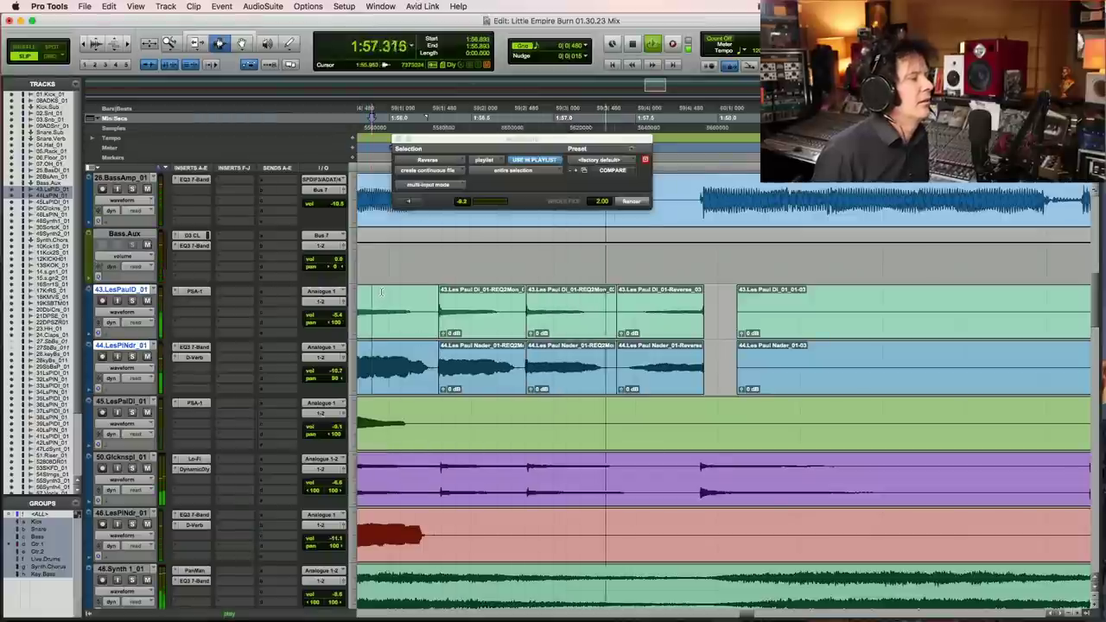
pyautogui.press('space')
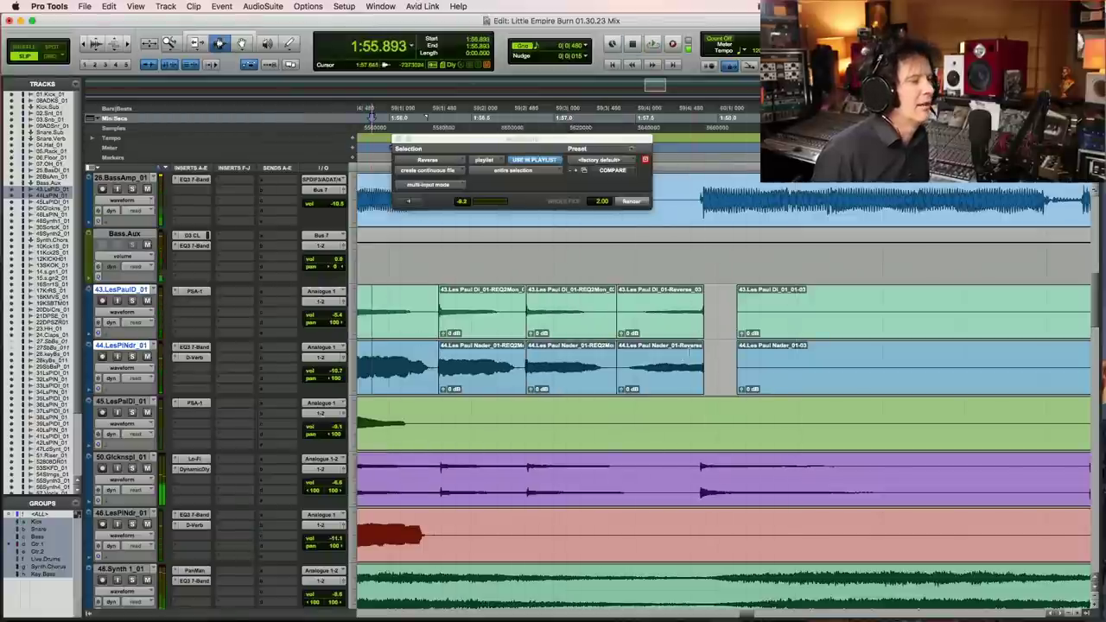
pyautogui.click(616, 311)
pyautogui.press('space')
pyautogui.press('space')
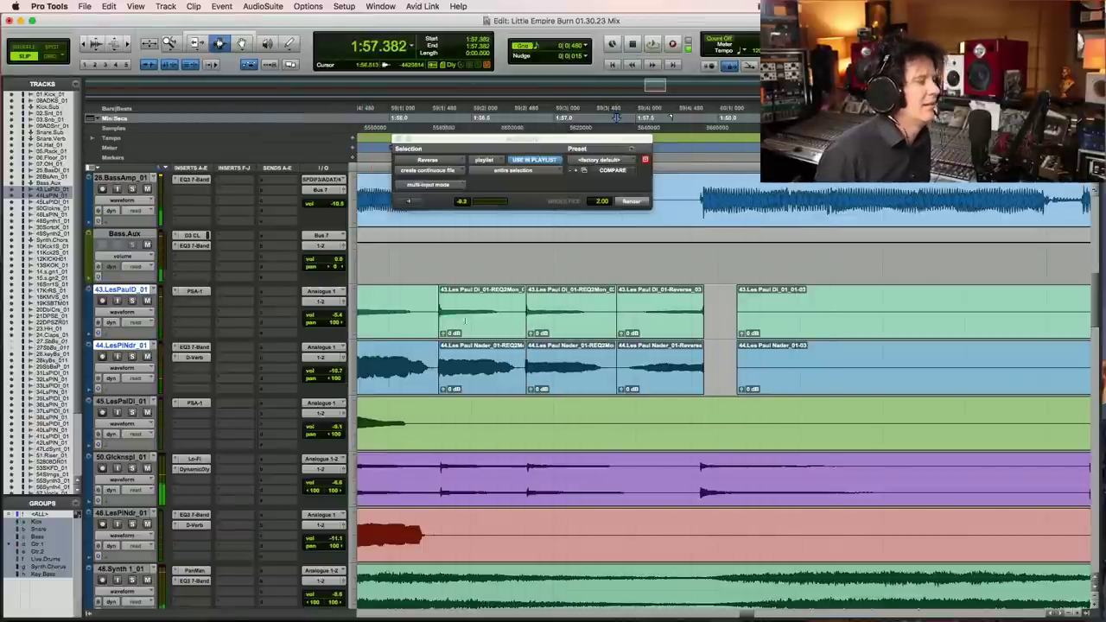
# Step: Replay the ending from 1:55.935 and solo both Les Paul tracks to hear the reversed hits on their own
pyautogui.press('space')
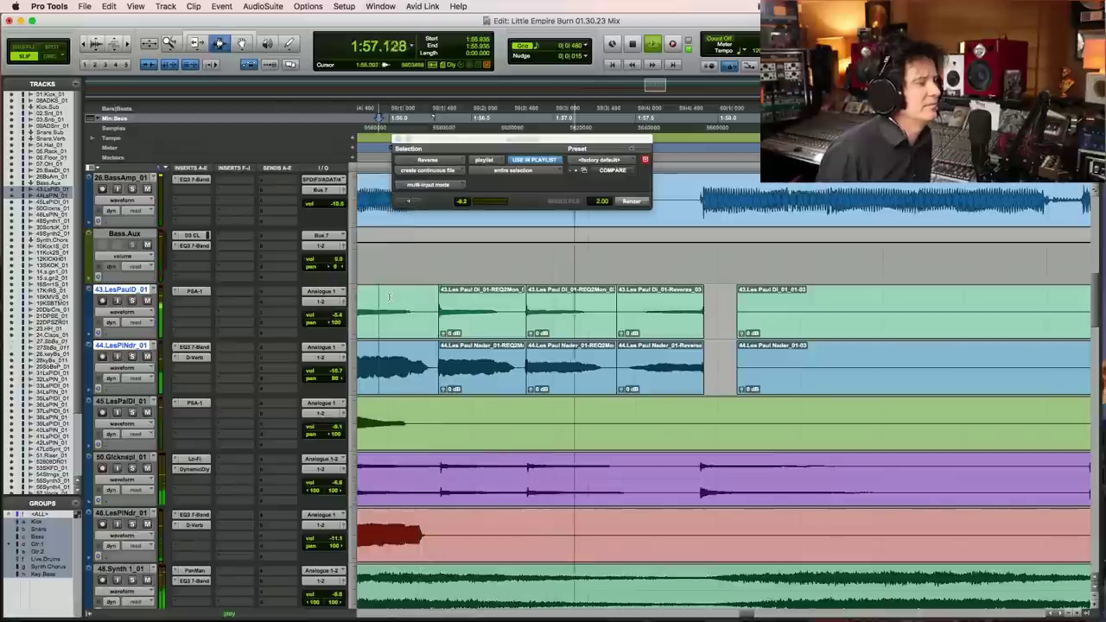
pyautogui.press('space')
pyautogui.press('space')
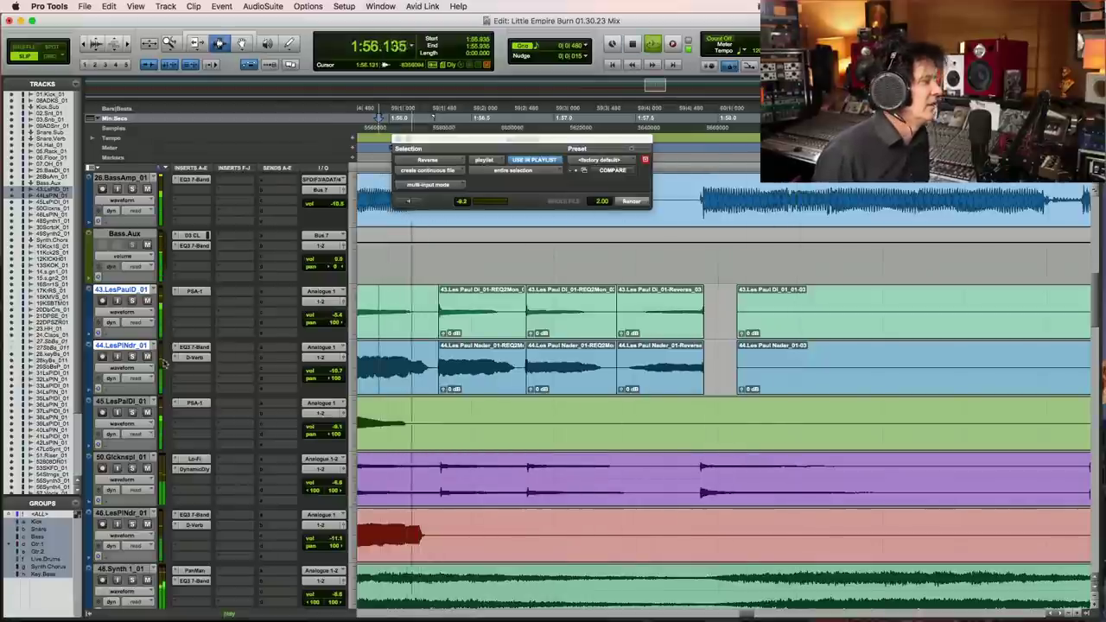
pyautogui.click(131, 356)
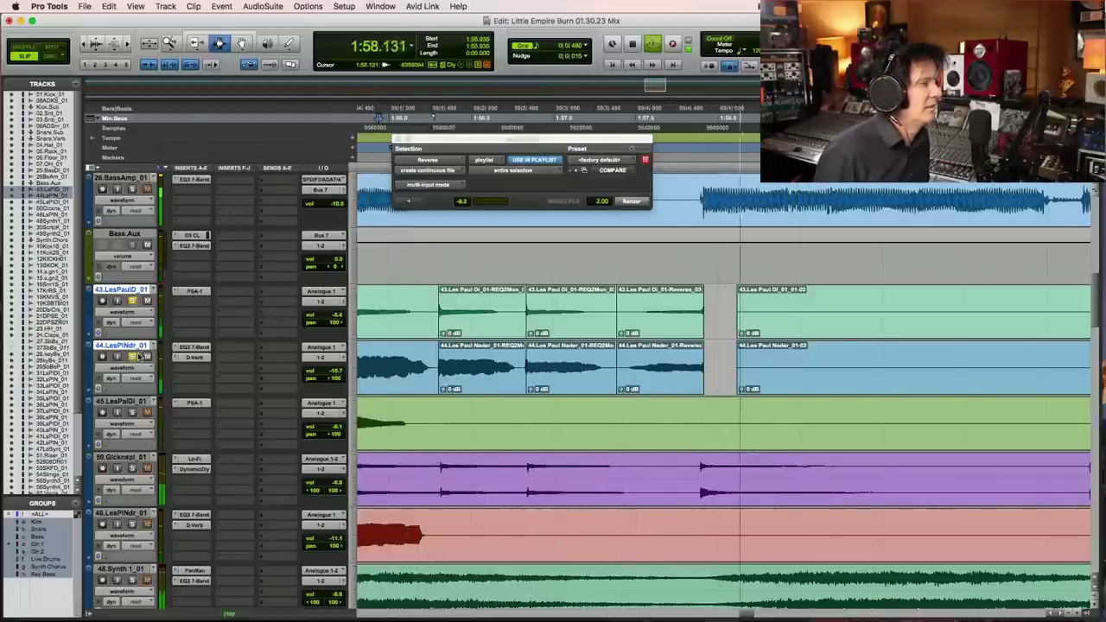
pyautogui.press('space')
# Step: Try extending the second repeats over the reversed hits, and undo the edits back through the reversal
pyautogui.click(570, 363)
pyautogui.keyDown('shift'); pyautogui.click(687, 349); pyautogui.keyUp('shift')
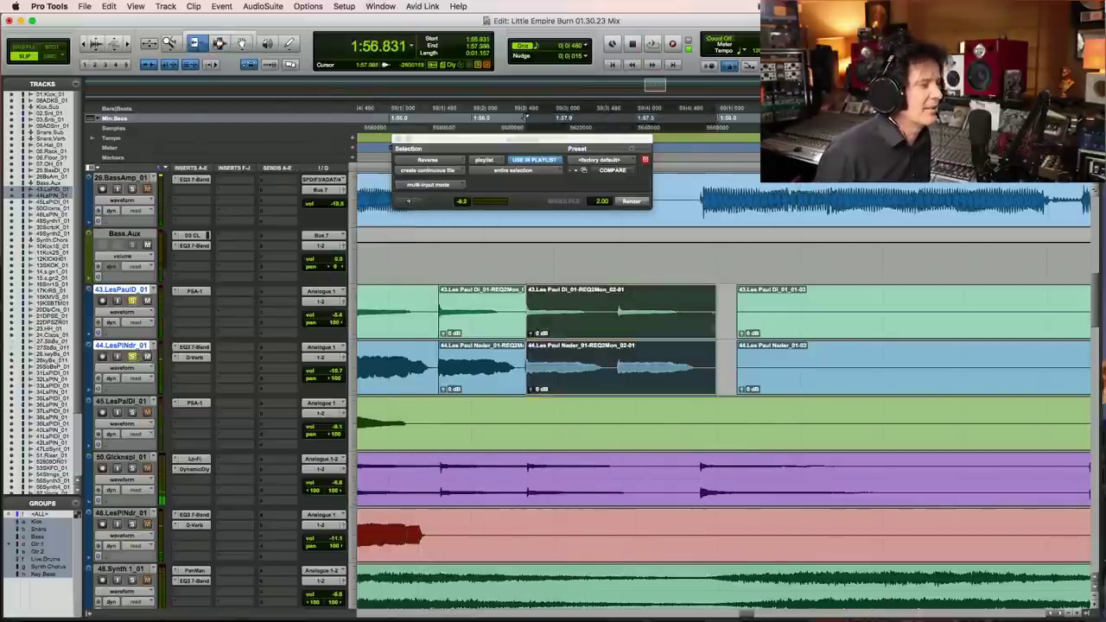
pyautogui.keyDown('shift'); pyautogui.click(688, 349); pyautogui.keyUp('shift')
pyautogui.press('super+z')
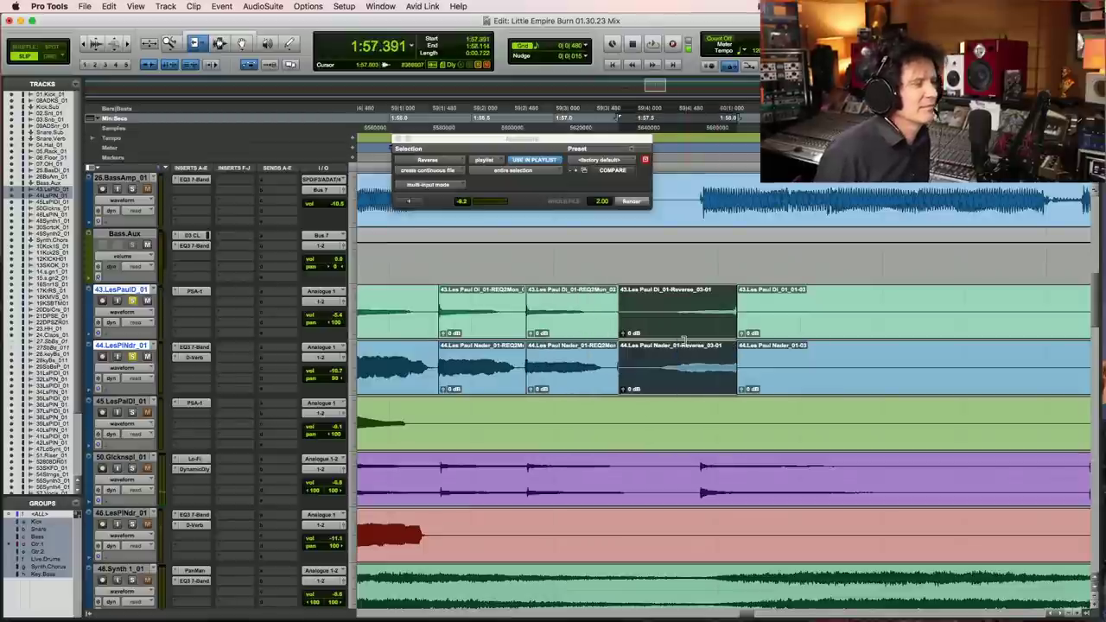
# Step: Play the unreversed repeats from 1:56.188 soloed, and replay them with both Les Paul tracks out of solo
pyautogui.click(219, 43)
pyautogui.click(421, 314)
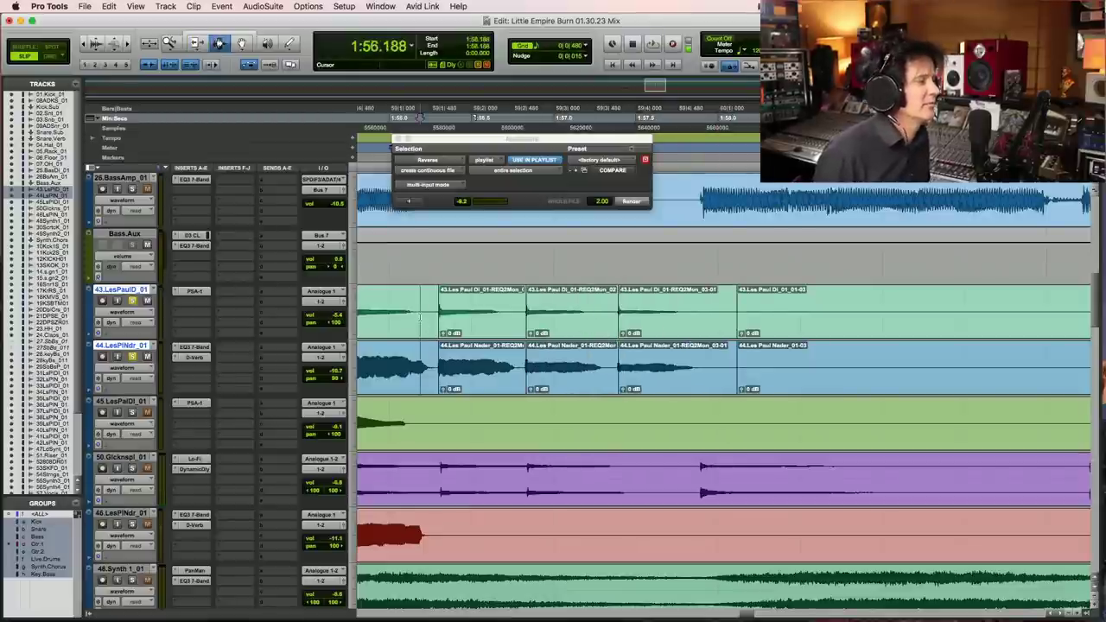
pyautogui.press('space')
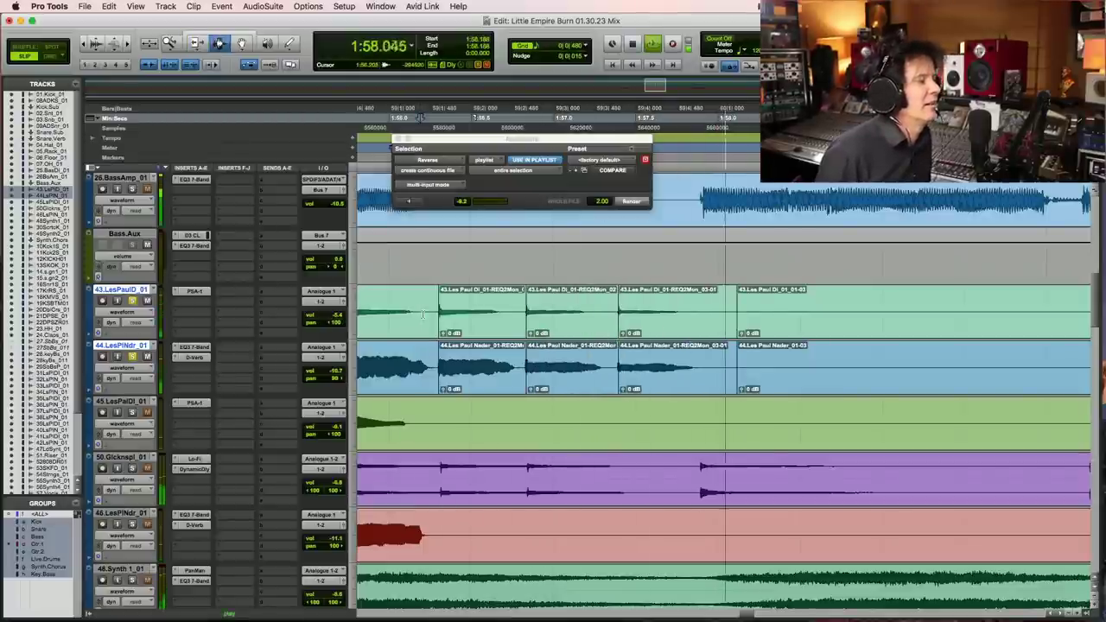
pyautogui.press('space')
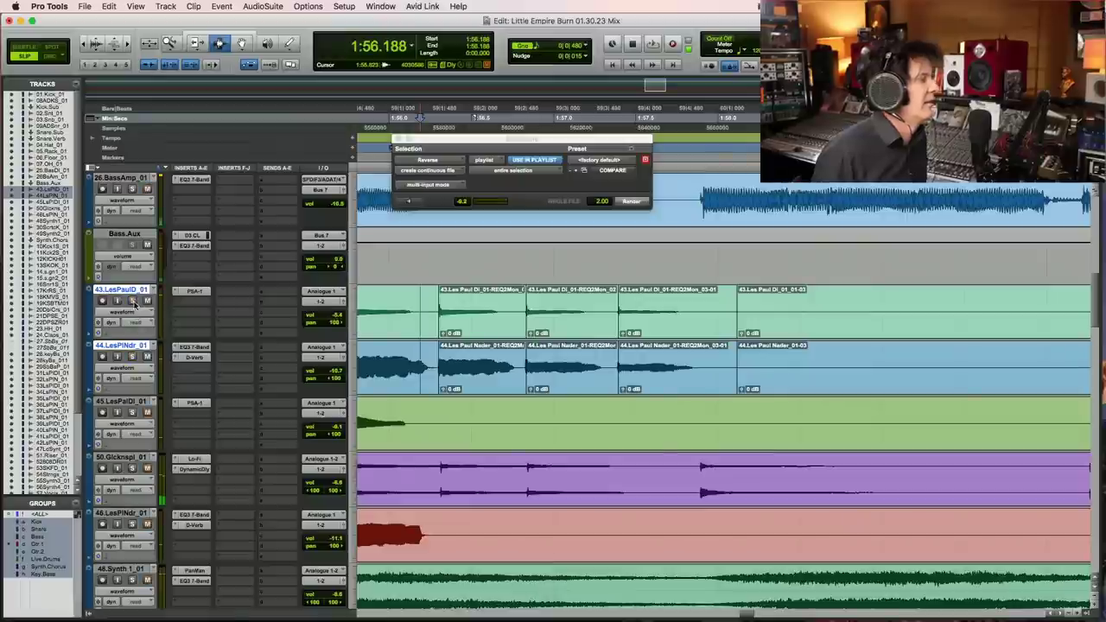
pyautogui.press('space')
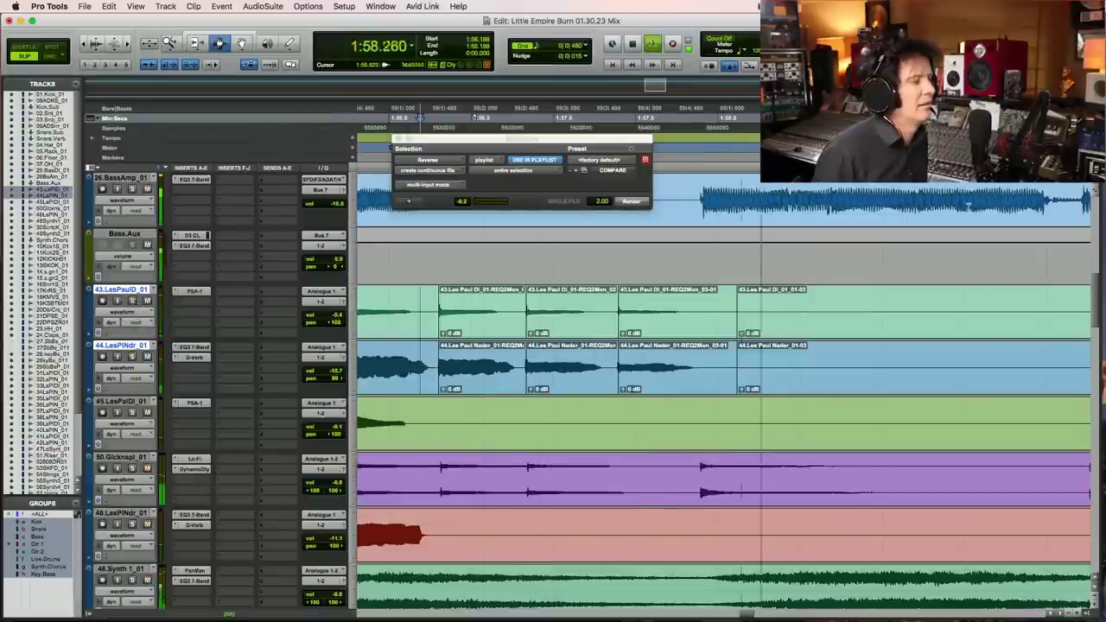
pyautogui.press('space')
# Step: Mute the third repeated hit clips on both Les Paul tracks and play the ending from 1:54.155
pyautogui.click(691, 341)
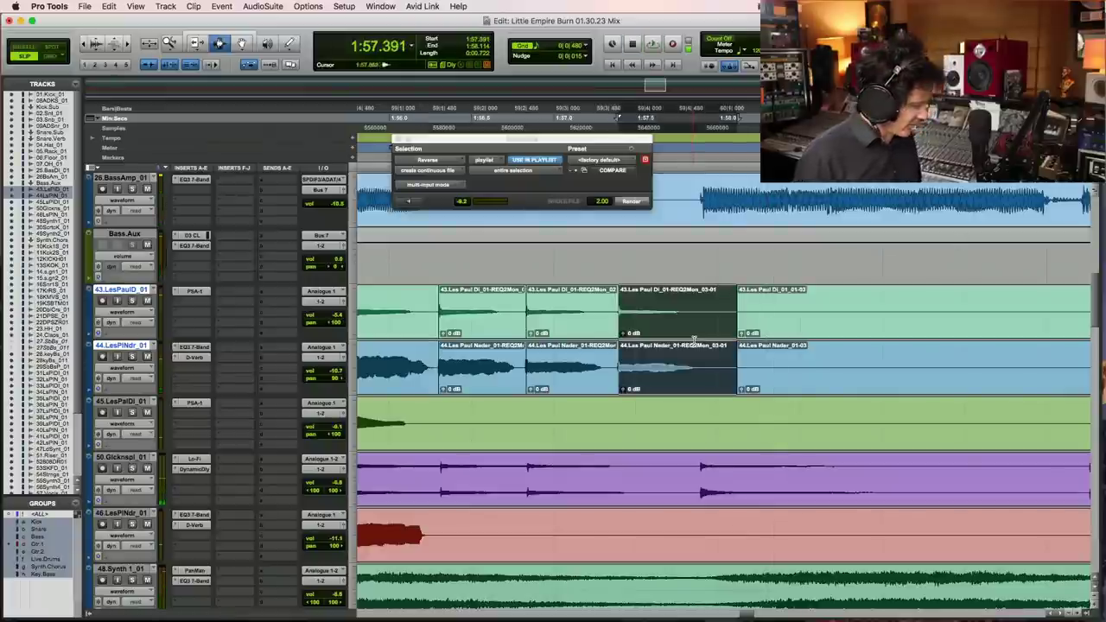
pyautogui.press('super+bracketleft')
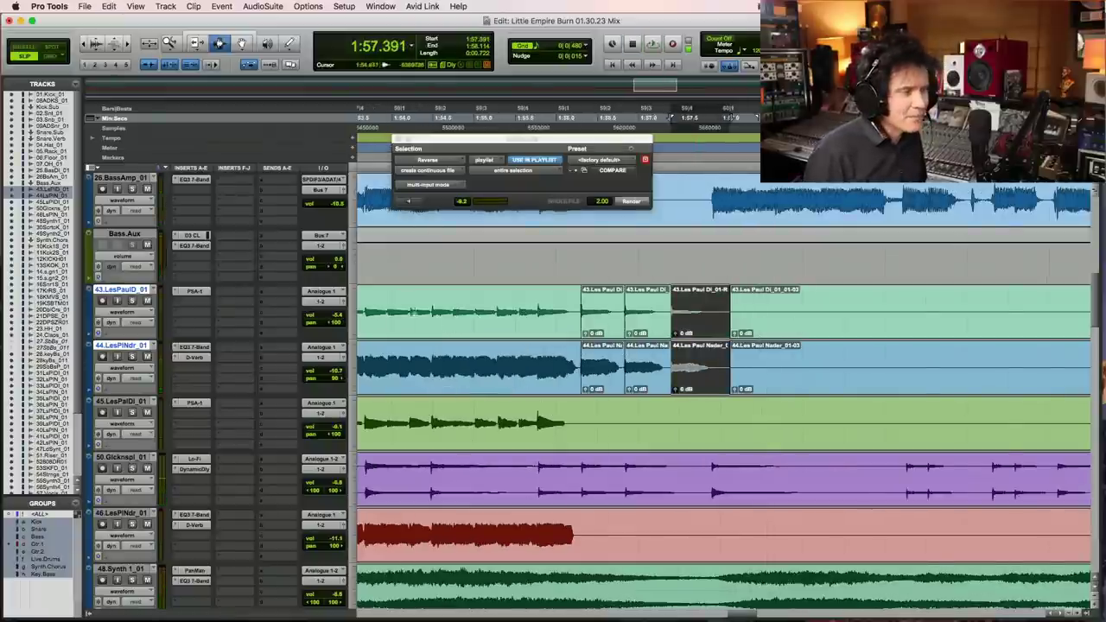
pyautogui.click(404, 303)
pyautogui.press('space')
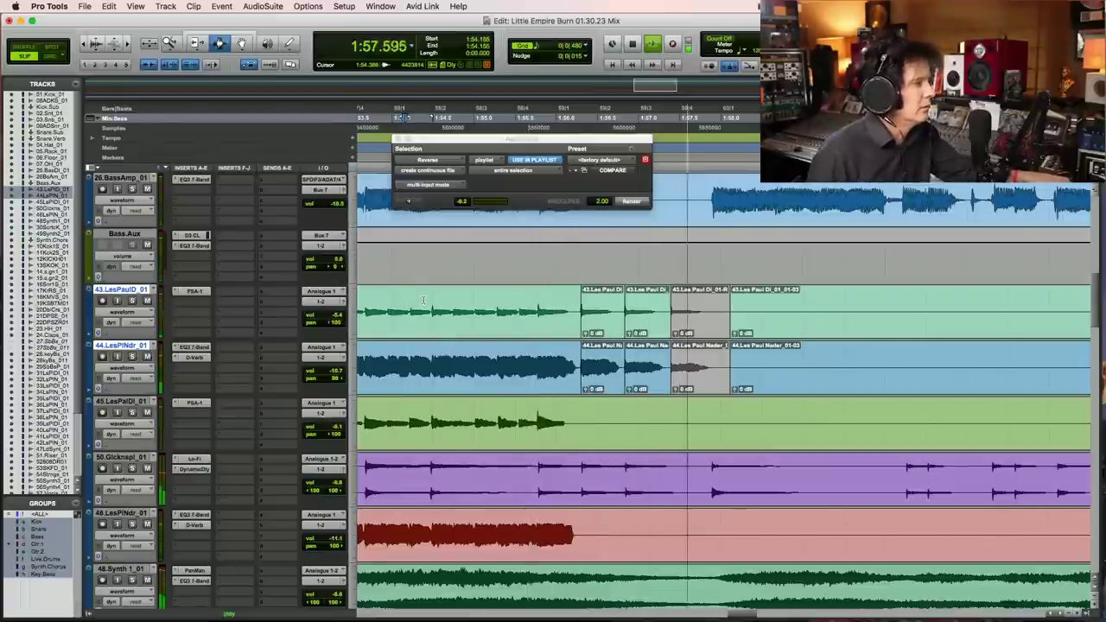
pyautogui.press('space')
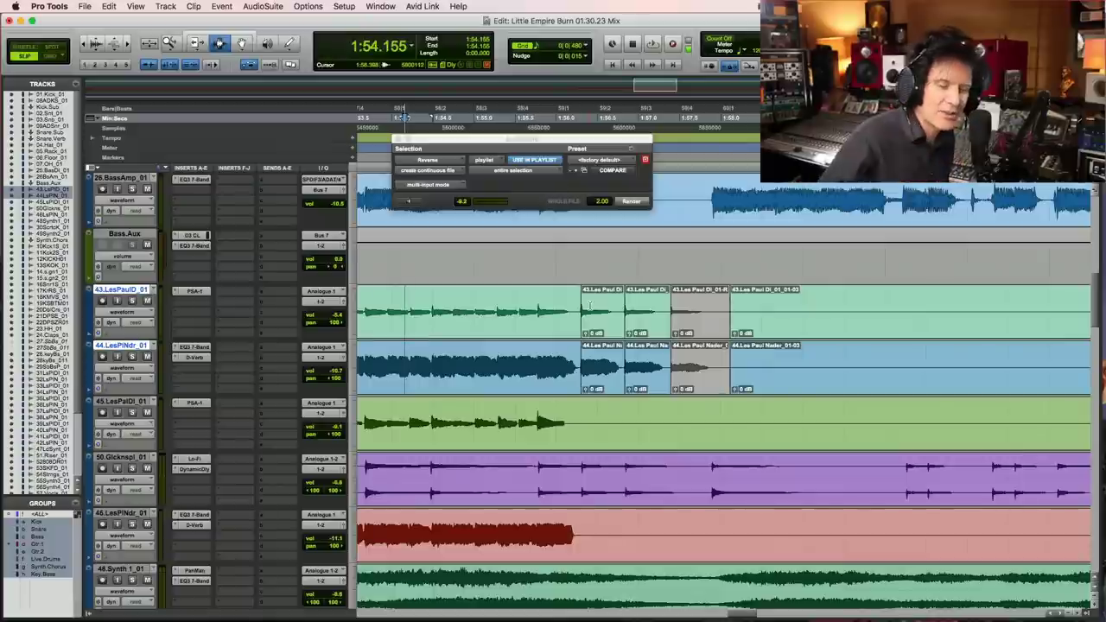
# Step: Play the guitar ending from 1:54.155 in the full mix, save the session and stop playback
pyautogui.press('space')
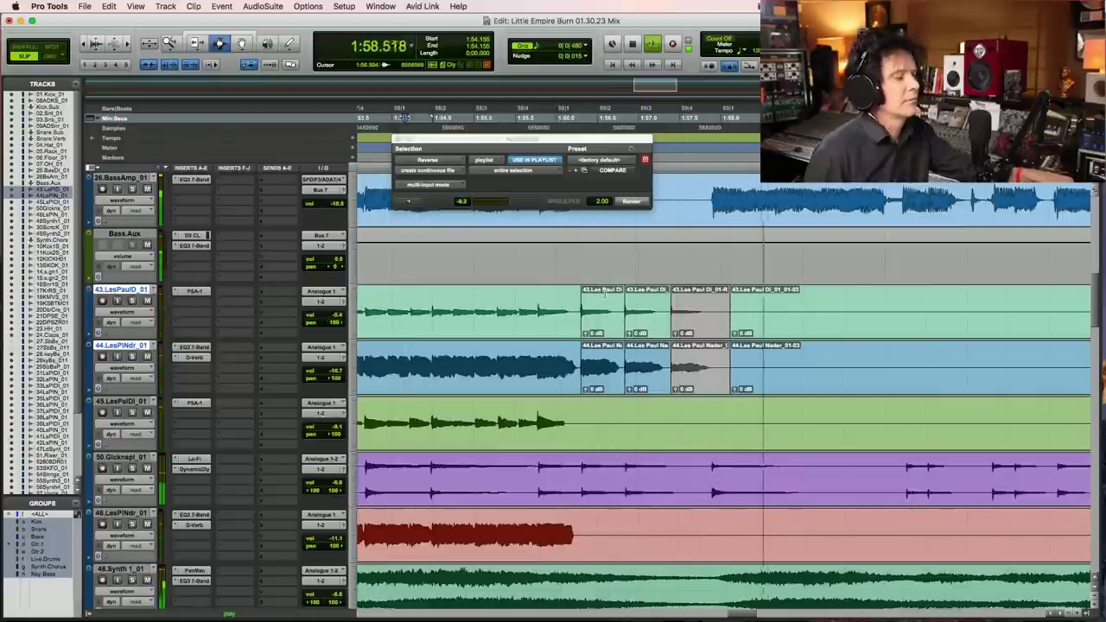
pyautogui.press('super+s')
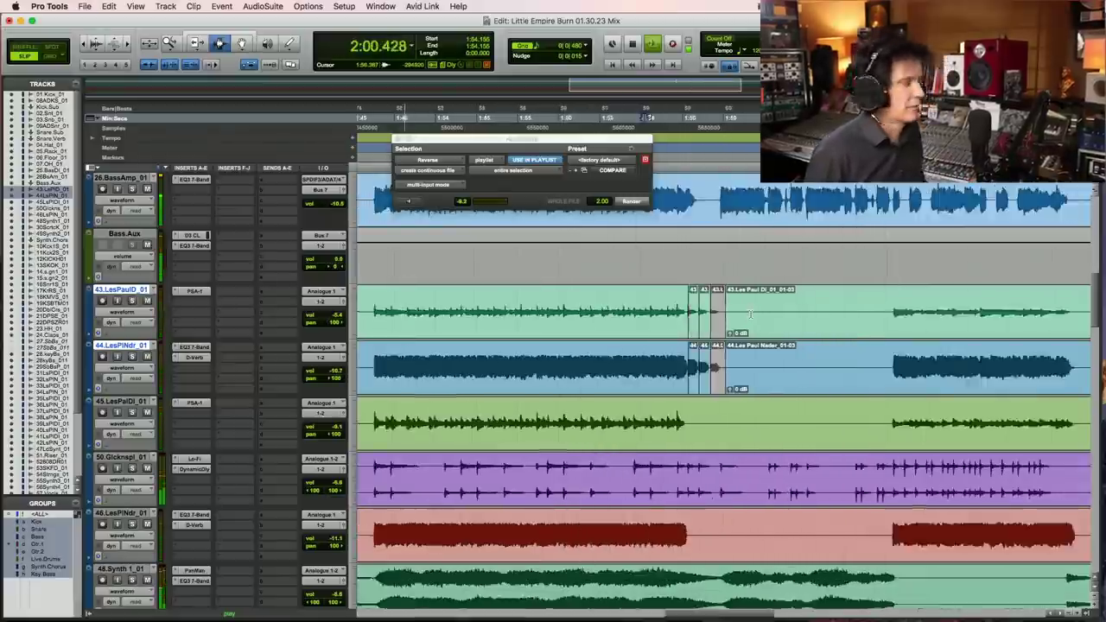
pyautogui.press('space')
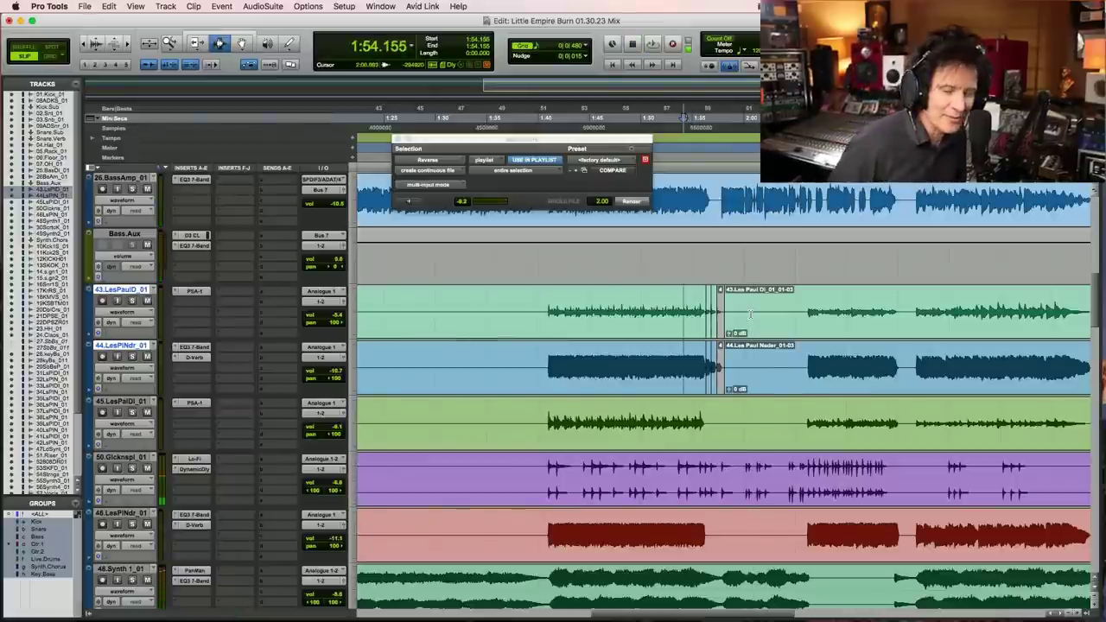
# Step: Replay the mix from 1:54.155 into the following section and close the Reverse AudioSuite window
pyautogui.press('space')
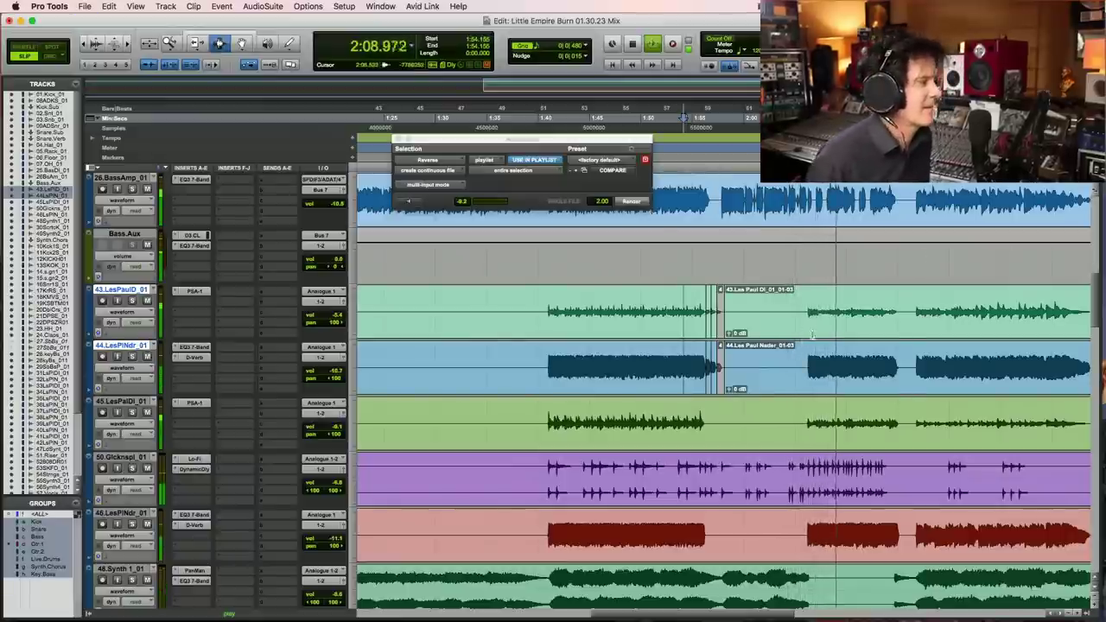
pyautogui.press('super+bracketleft')
pyautogui.press('super+bracketleft')
pyautogui.press('super+bracketleft')
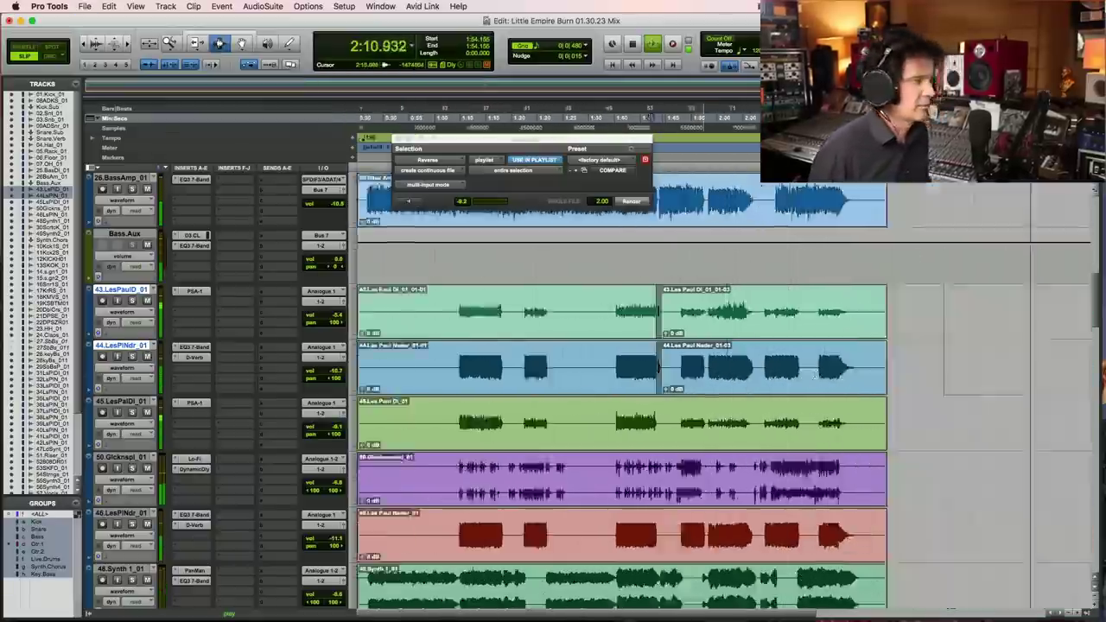
pyautogui.press('super+bracketright')
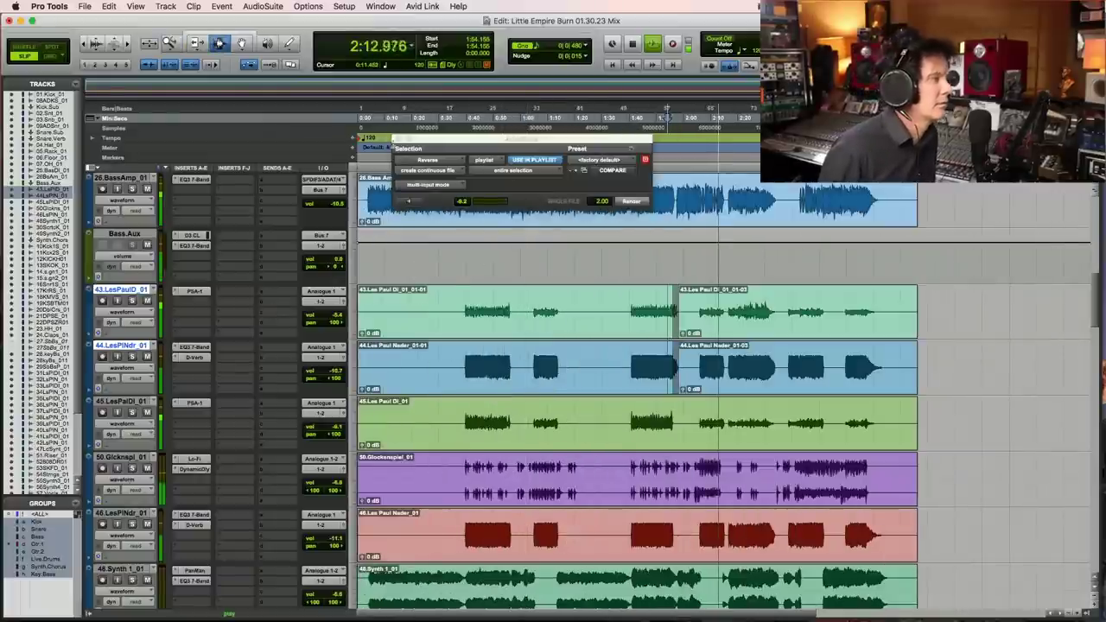
pyautogui.click(396, 139)
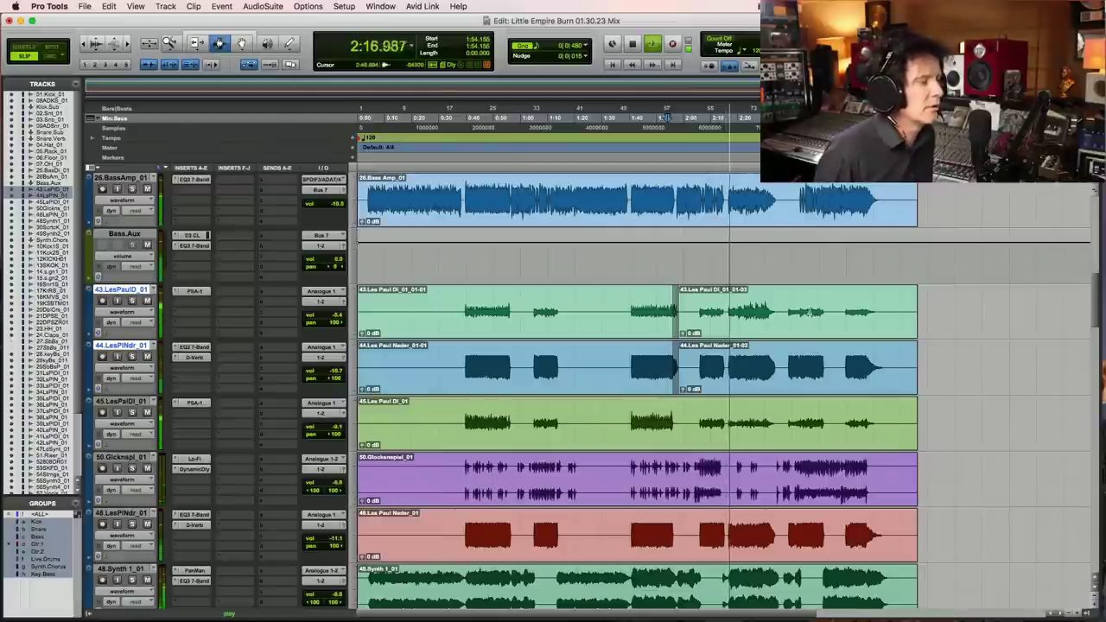
# Step: Keep listening to about 2:47 while reviewing the drum, bass, guitar and synth tracks, save the session and stop playback
pyautogui.press('F5')
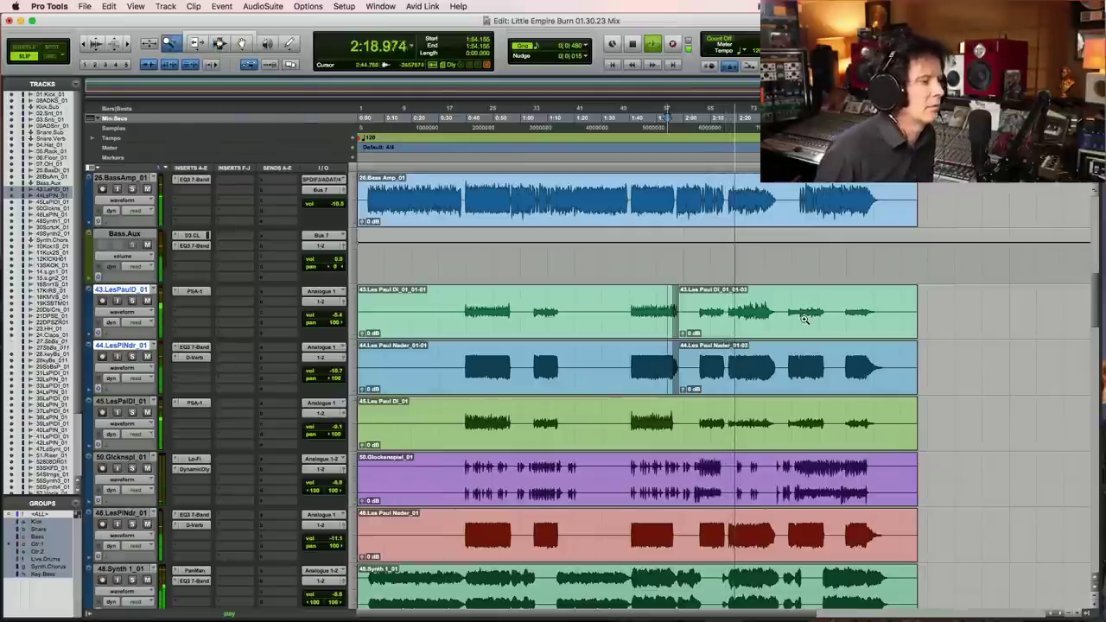
pyautogui.moveTo(669, 294); pyautogui.dragTo(902, 299)
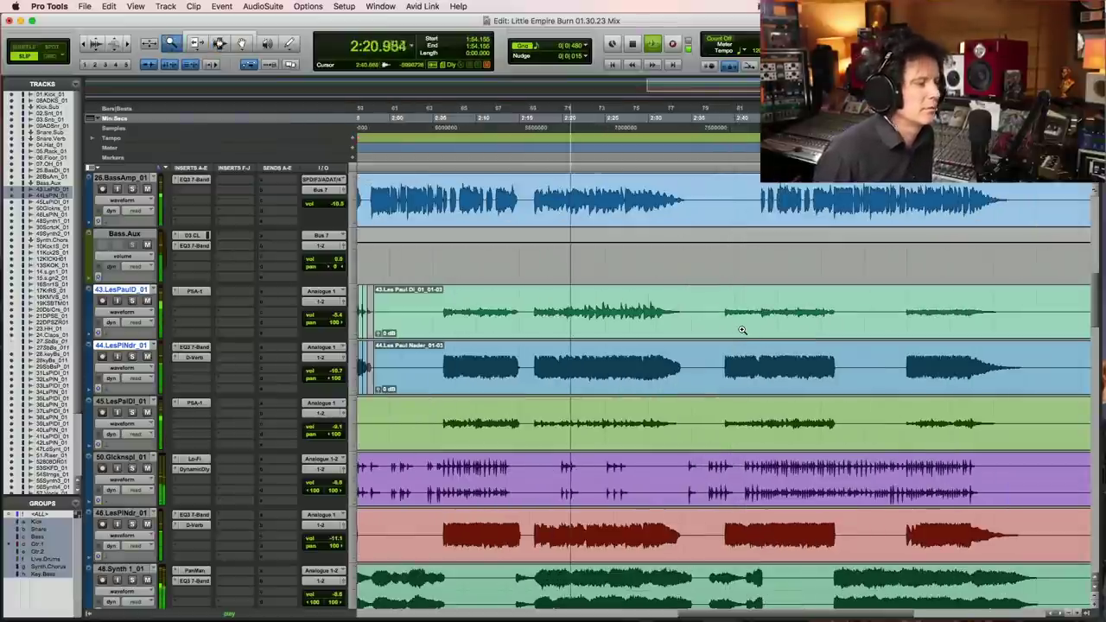
pyautogui.scroll(-3, 741, 330)
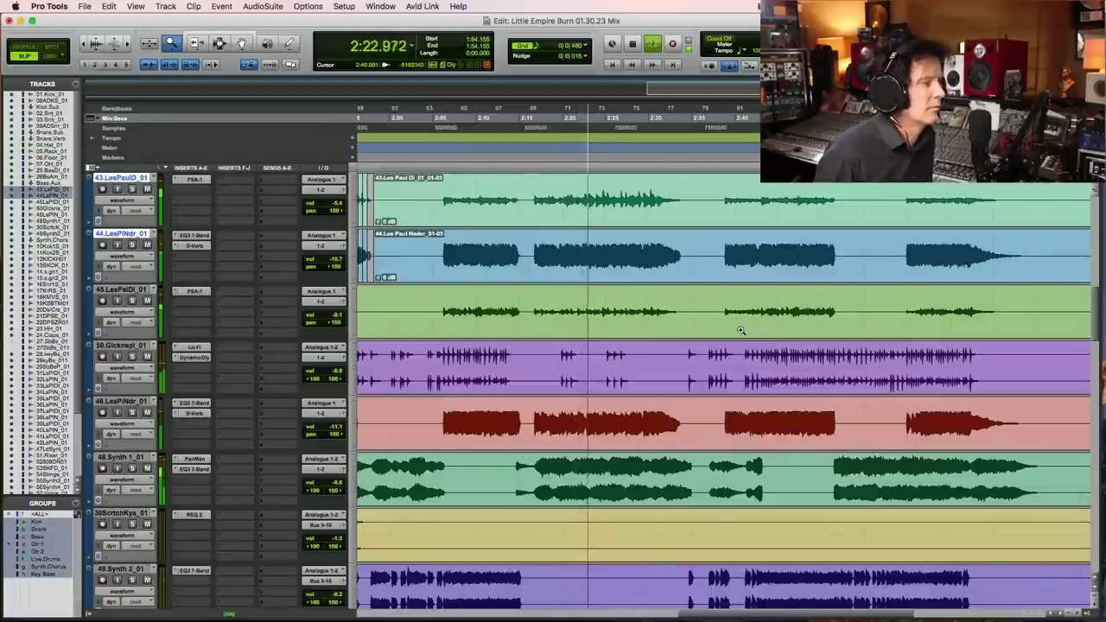
pyautogui.scroll(5, 741, 330)
pyautogui.scroll(5, 742, 330)
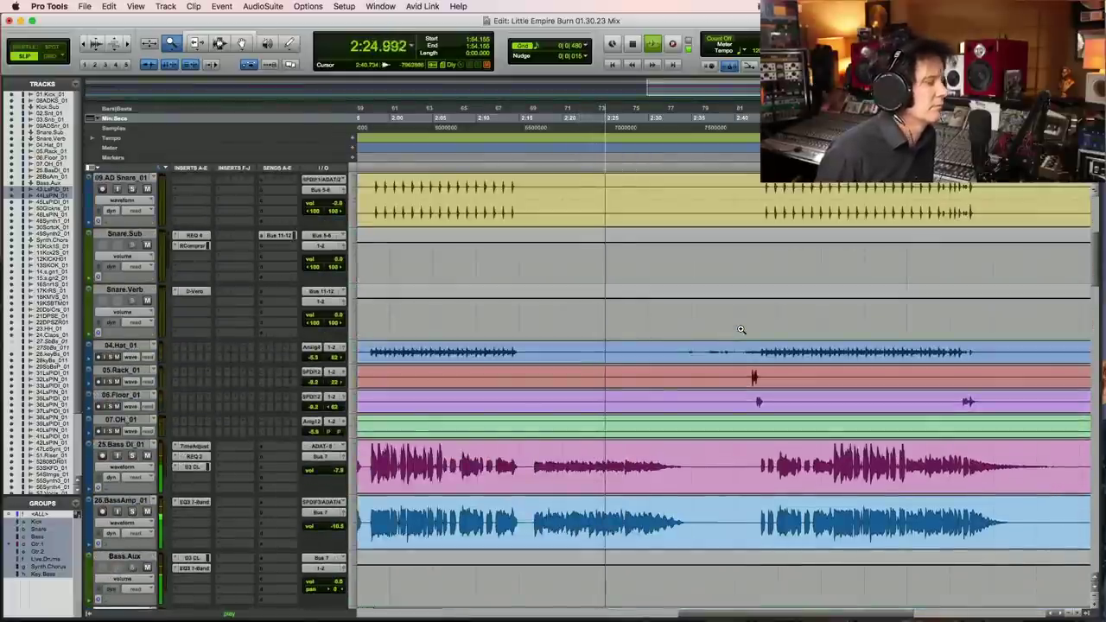
pyautogui.scroll(-4, 741, 330)
pyautogui.scroll(-4, 741, 330)
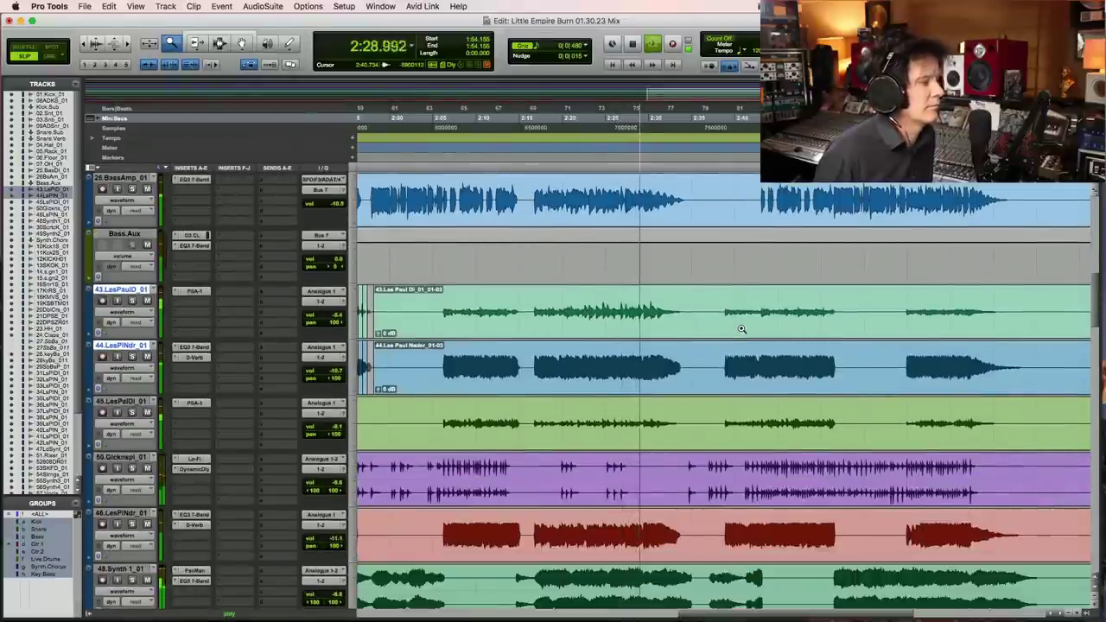
pyautogui.scroll(-2, 742, 330)
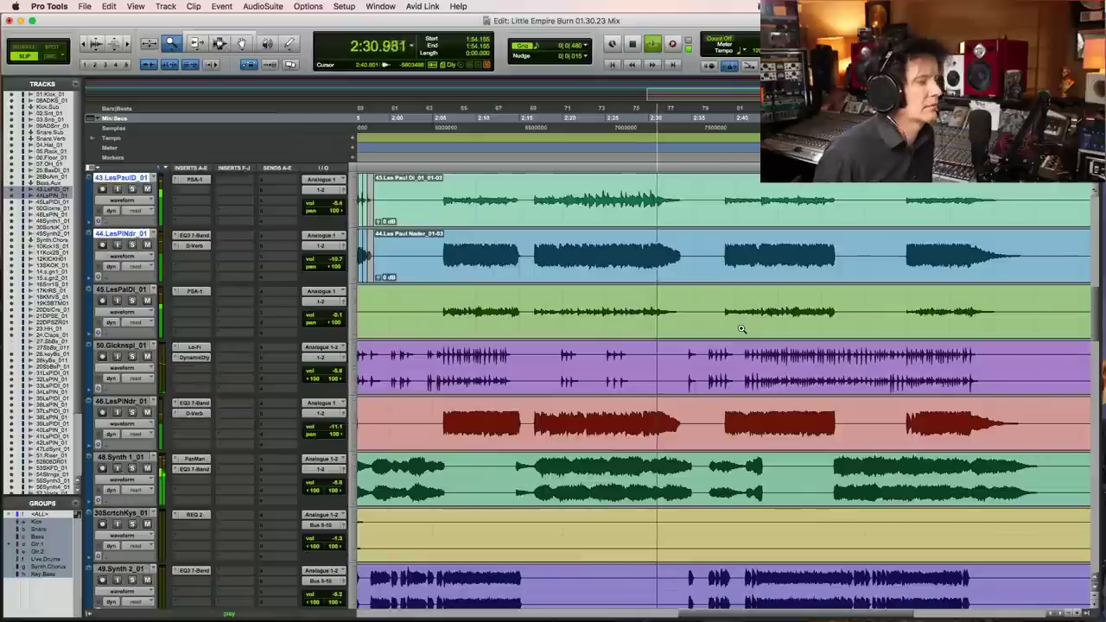
pyautogui.press('super+s')
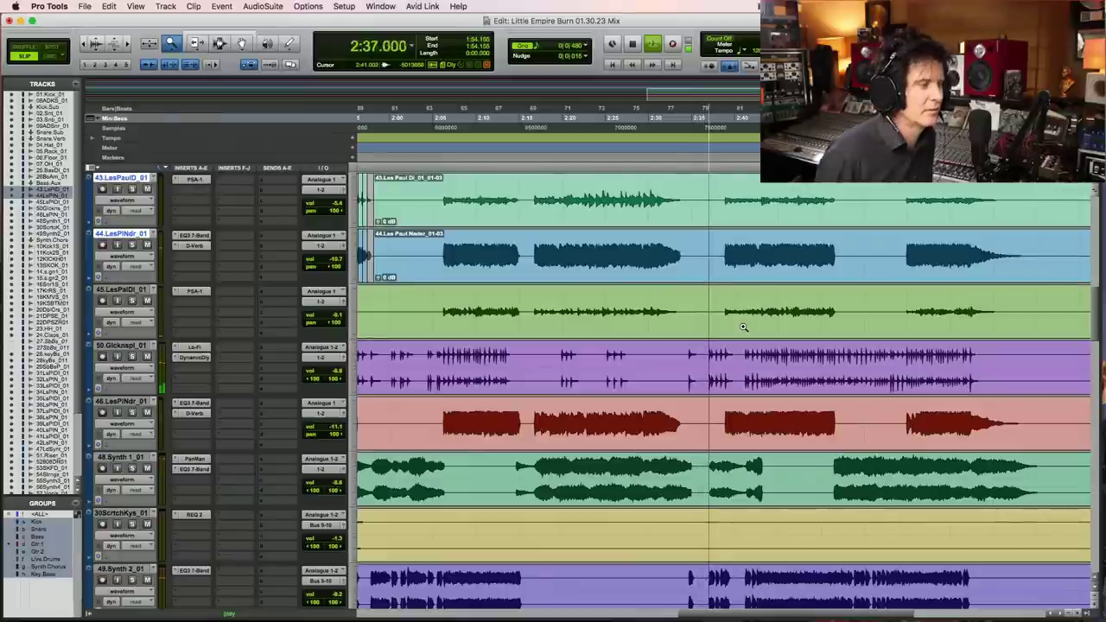
pyautogui.scroll(-3, 743, 327)
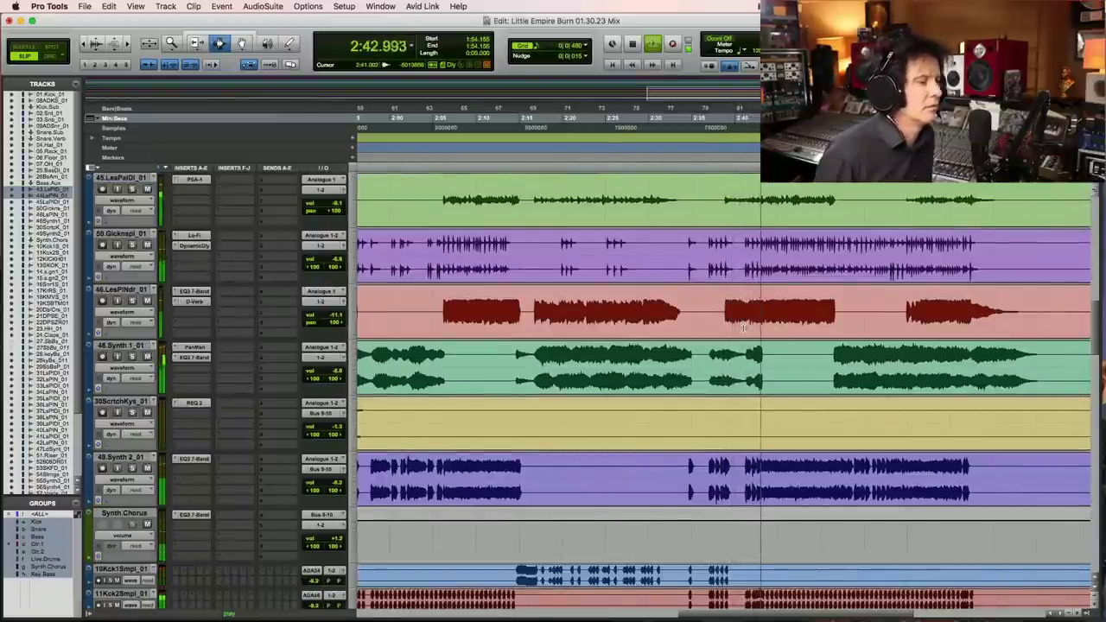
pyautogui.scroll(-3, 743, 327)
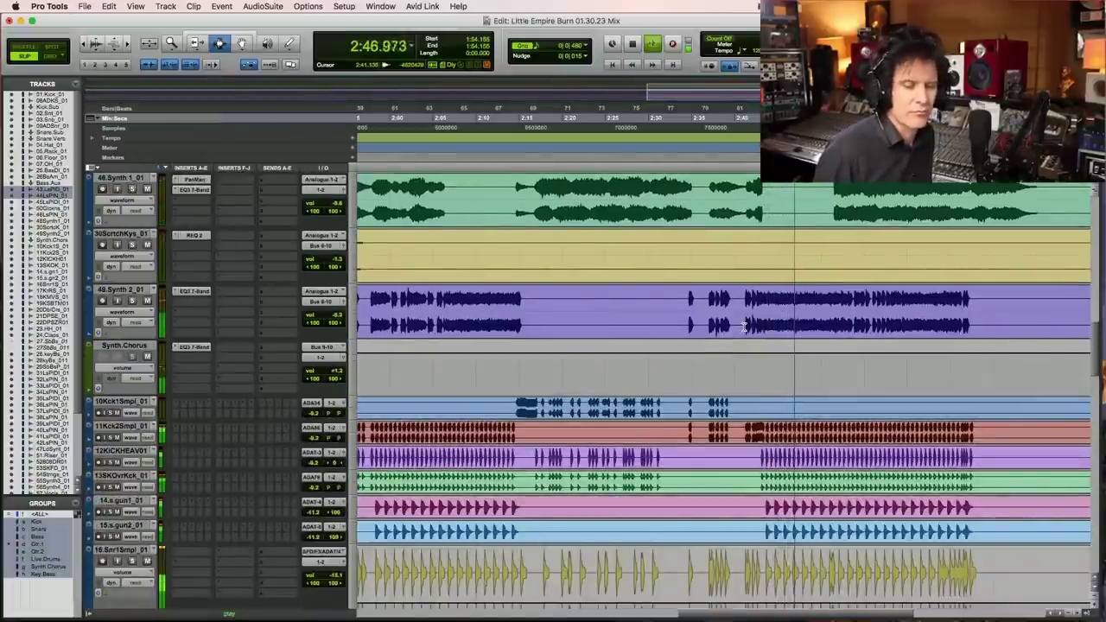
pyautogui.press('space')
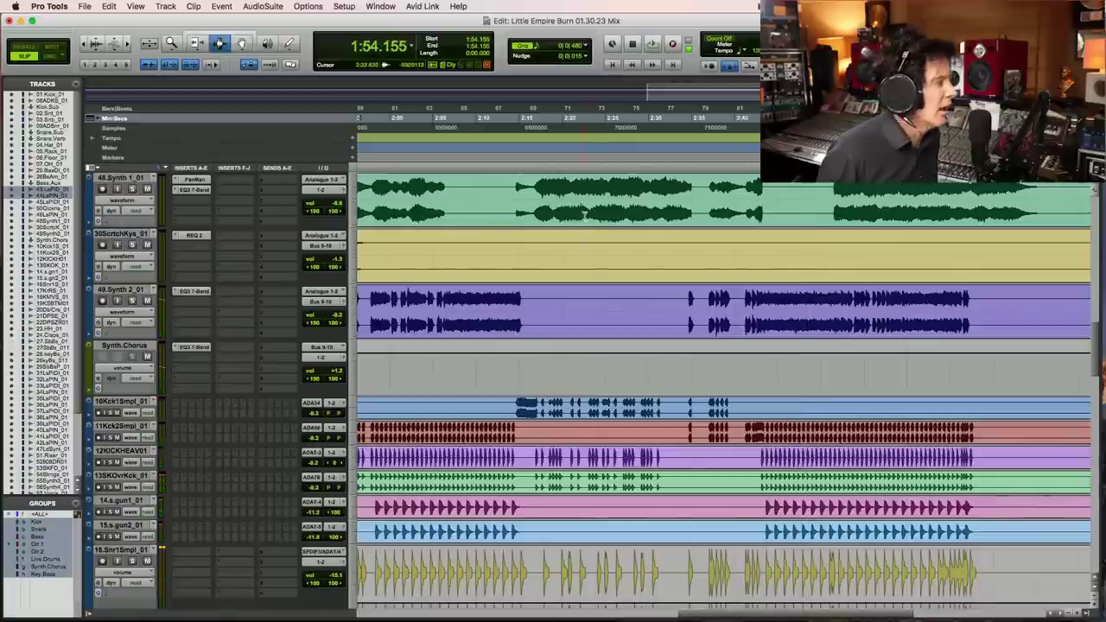
# Step: Set the playback start to 2:40.777 on the Synth 2 track and play the mix from there
pyautogui.press('super+bracketleft')
pyautogui.press('F5')
pyautogui.moveTo(495, 284); pyautogui.dragTo(660, 339)
pyautogui.press('F7')
pyautogui.click(485, 301)
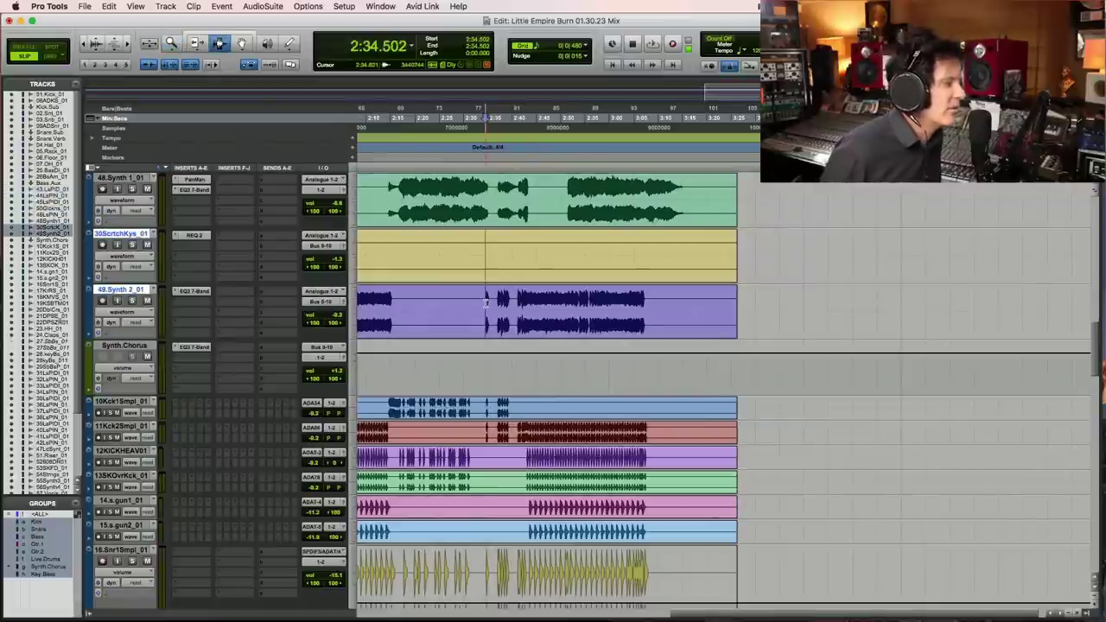
pyautogui.click(515, 308)
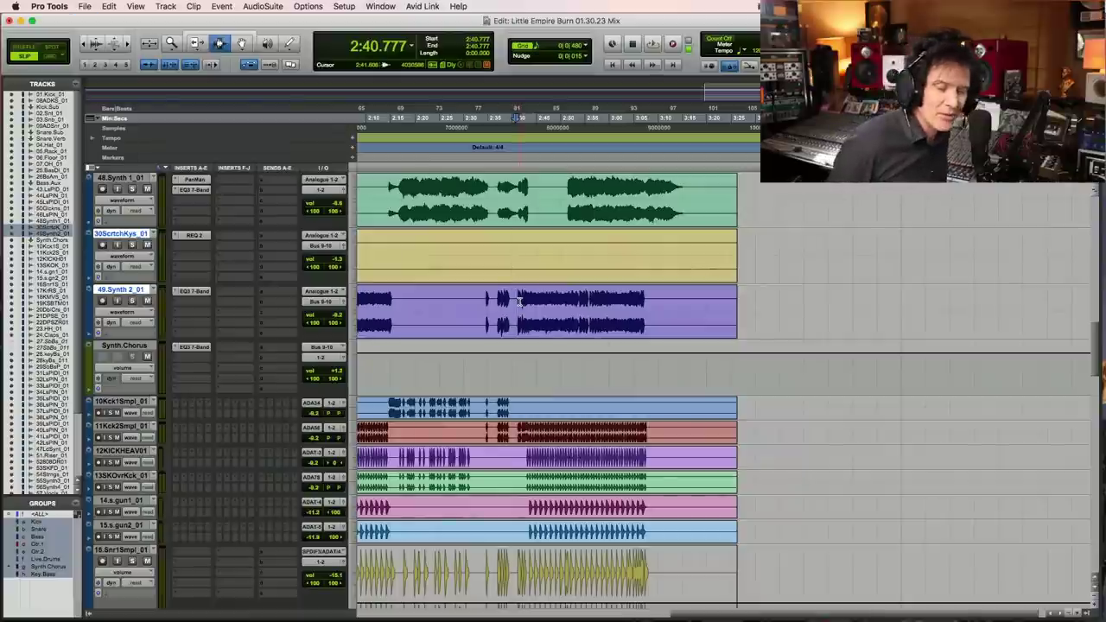
pyautogui.press('space')
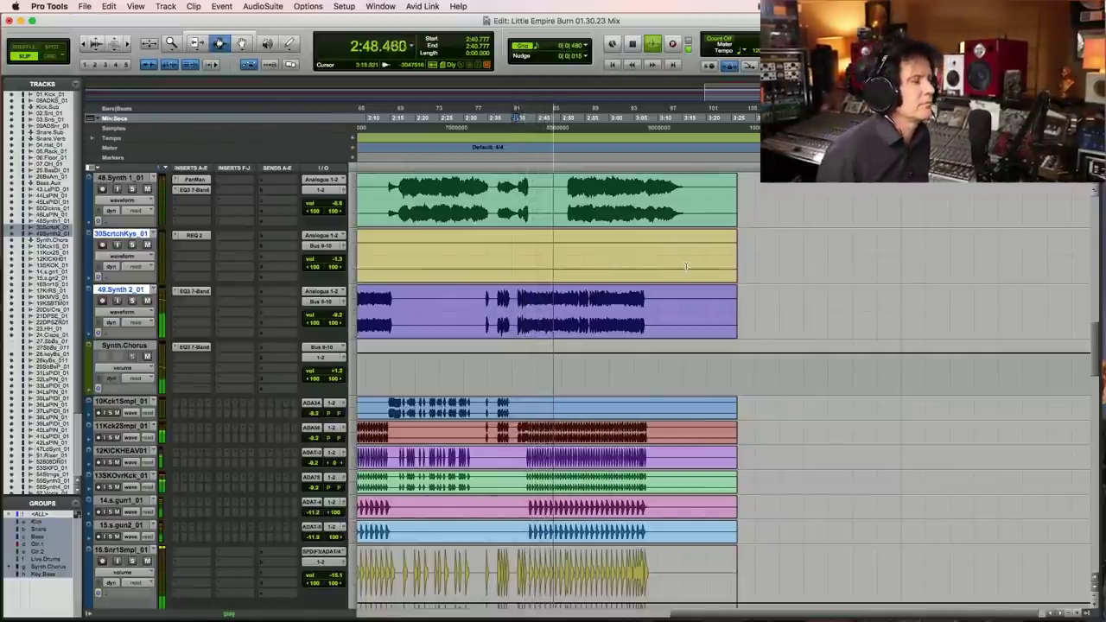
# Step: Listen on past 3:00 while checking the guitar and synth parts near the song's end, save the session and stop playback
pyautogui.scroll(-5, 686, 266)
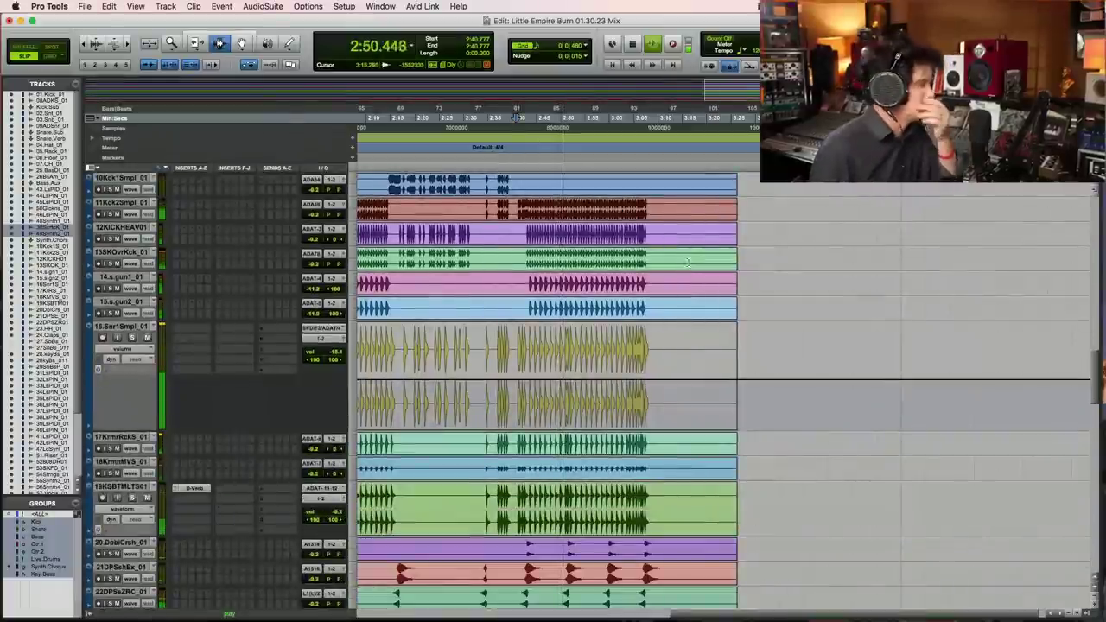
pyautogui.scroll(6, 679, 273)
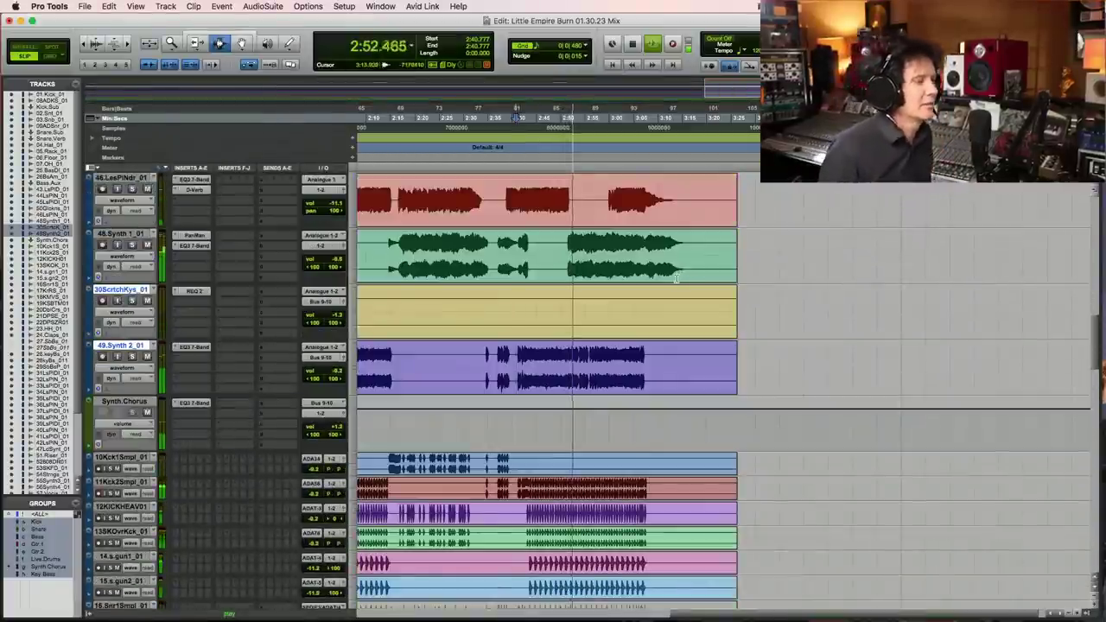
pyautogui.scroll(6, 677, 277)
pyautogui.press('super+s')
pyautogui.press('F5')
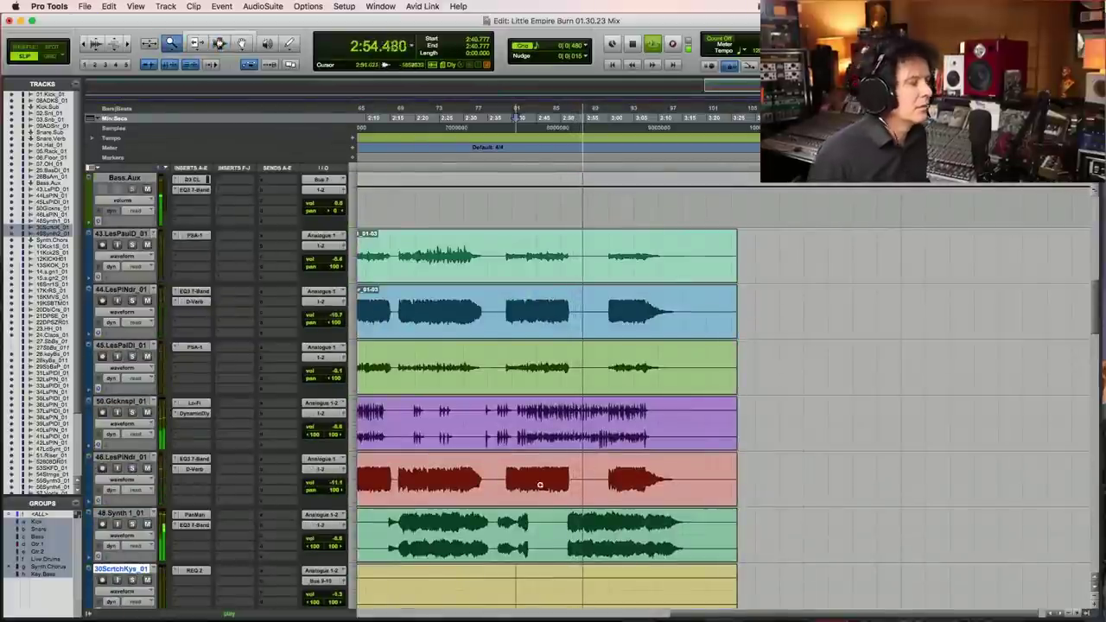
pyautogui.click(562, 480)
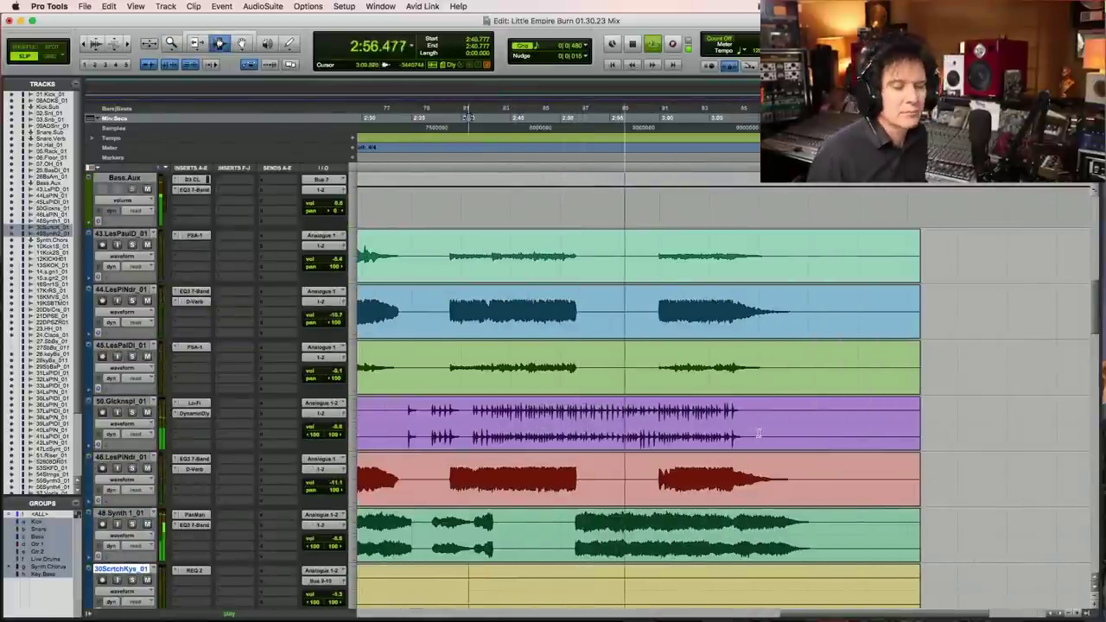
pyautogui.press('super+s')
pyautogui.press('super+s')
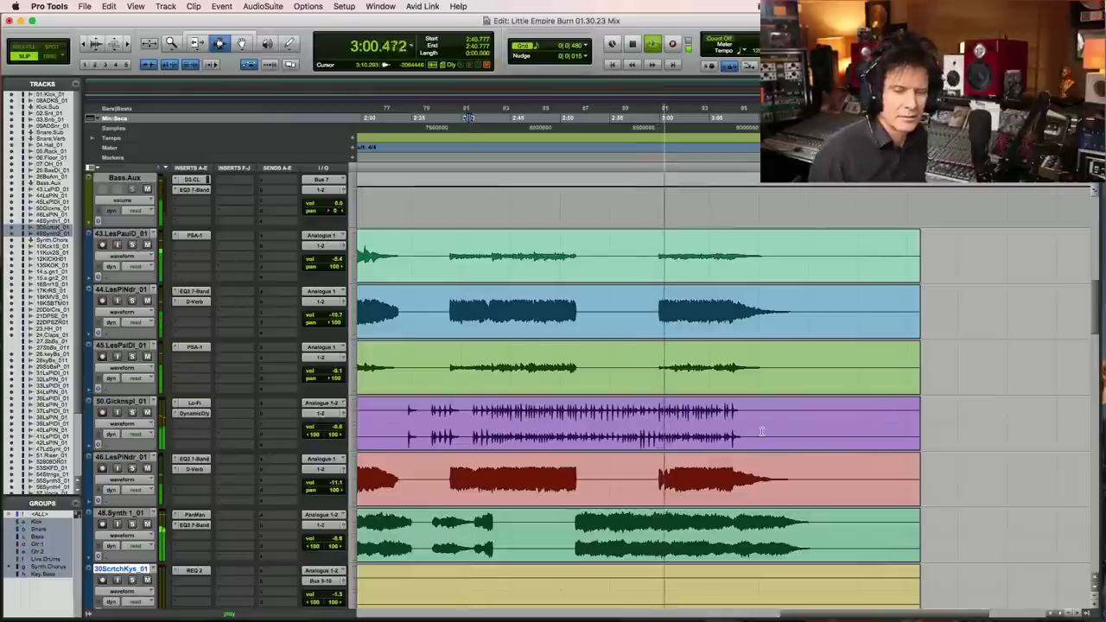
pyautogui.press('super+s')
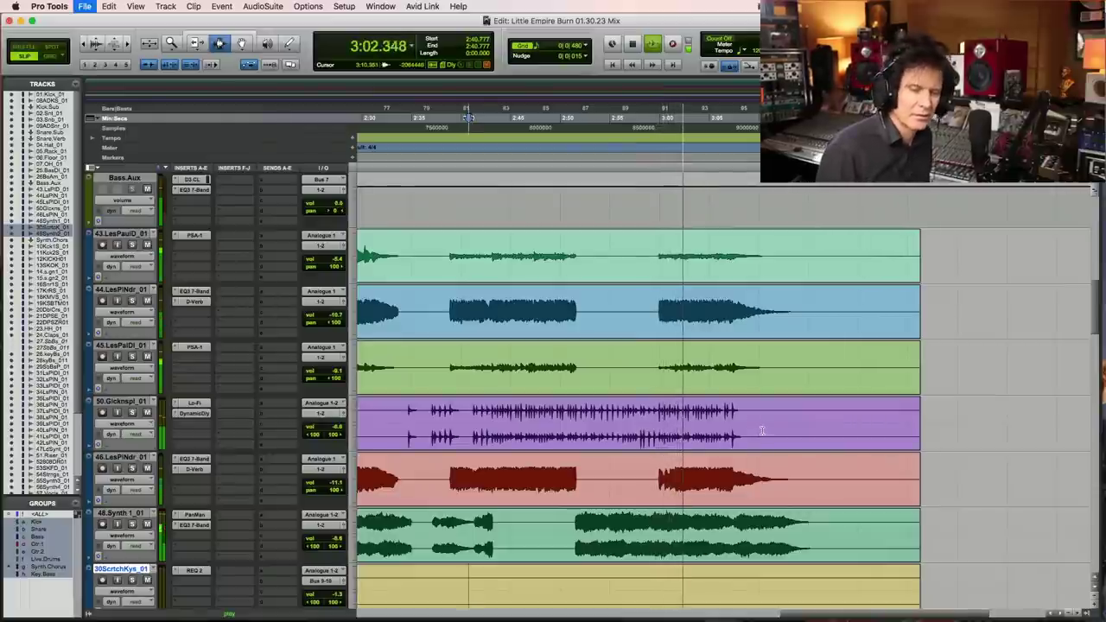
pyautogui.press('space')
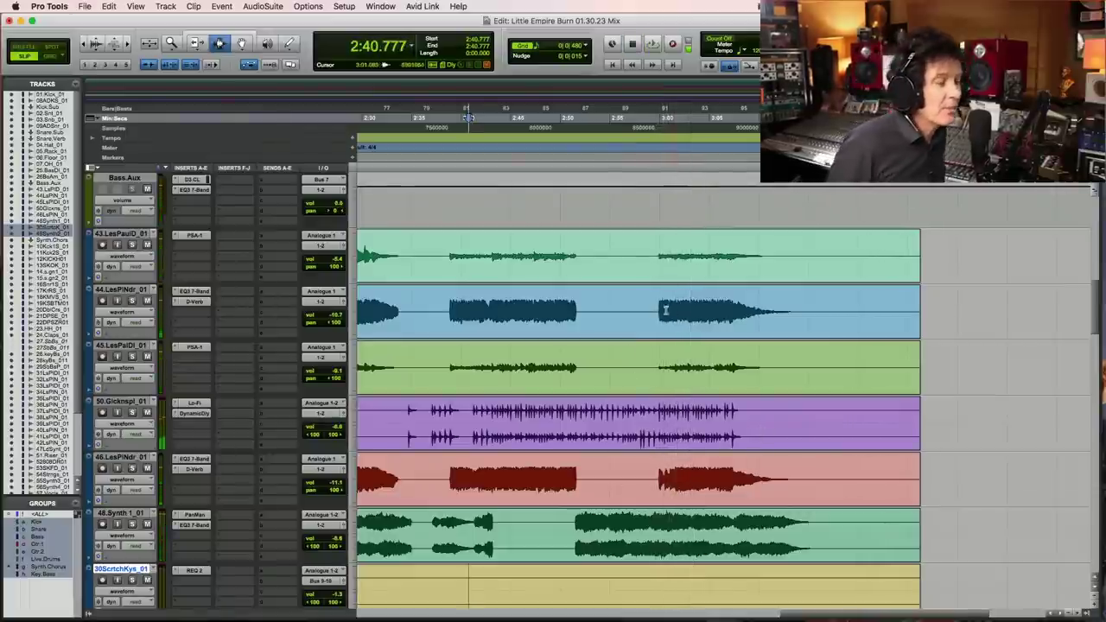
# Step: Place the cursor at 2:59.730 across both upper Les Paul tracks, save the session and play the song's final section to its end
pyautogui.moveTo(660, 310); pyautogui.dragTo(659, 259)
pyautogui.press('super+s')
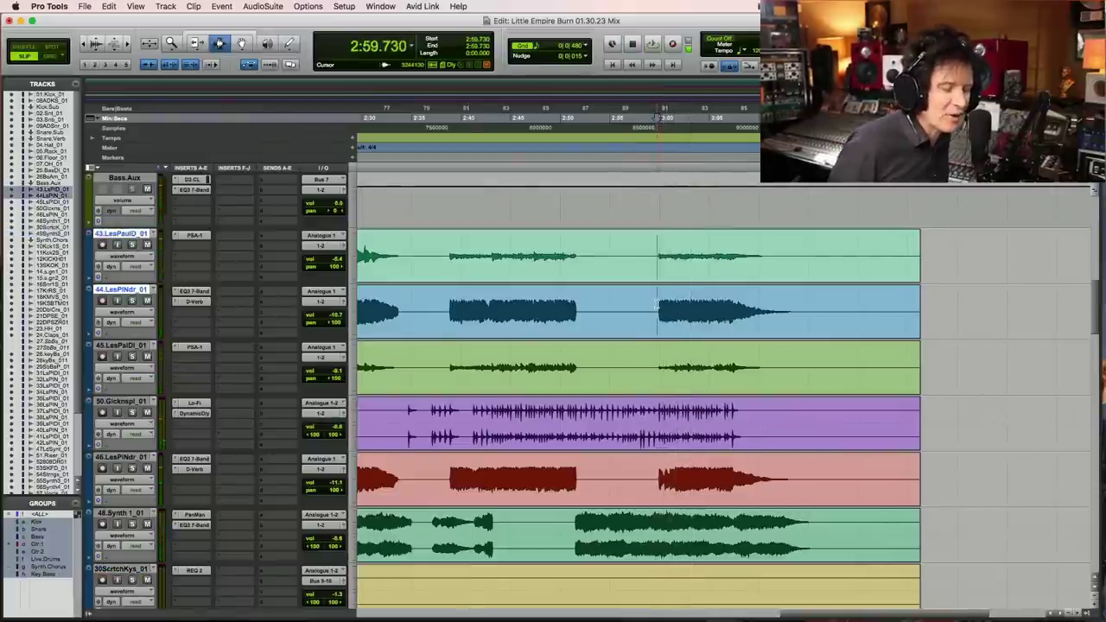
pyautogui.press('space')
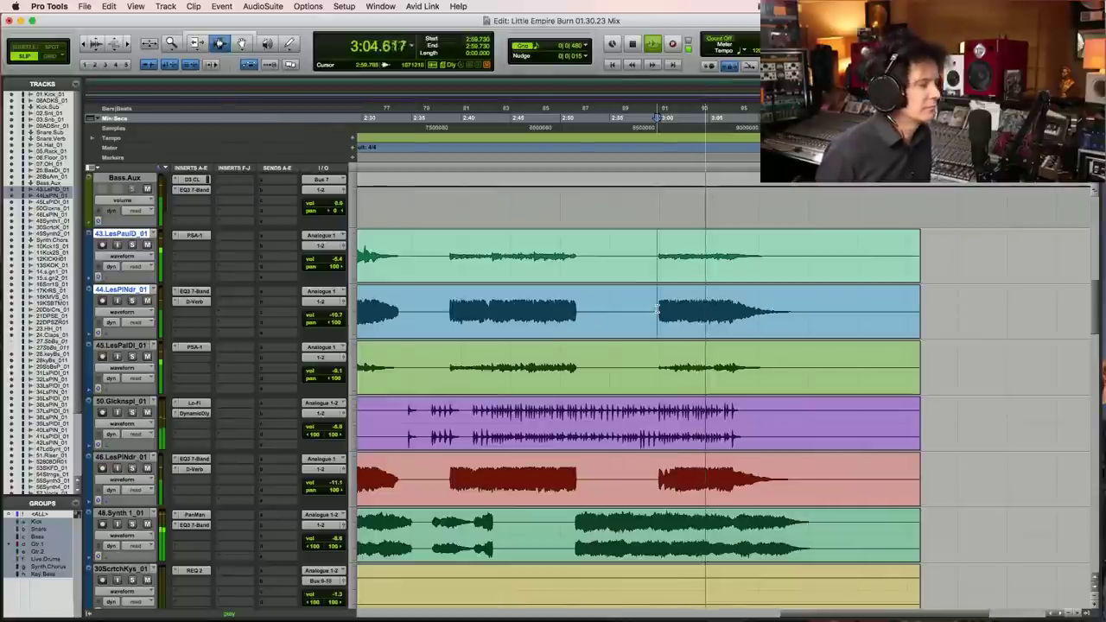
pyautogui.press('super+bracketleft')
pyautogui.press('super+bracketleft')
pyautogui.press('F5')
pyautogui.moveTo(883, 372); pyautogui.dragTo(359, 371)
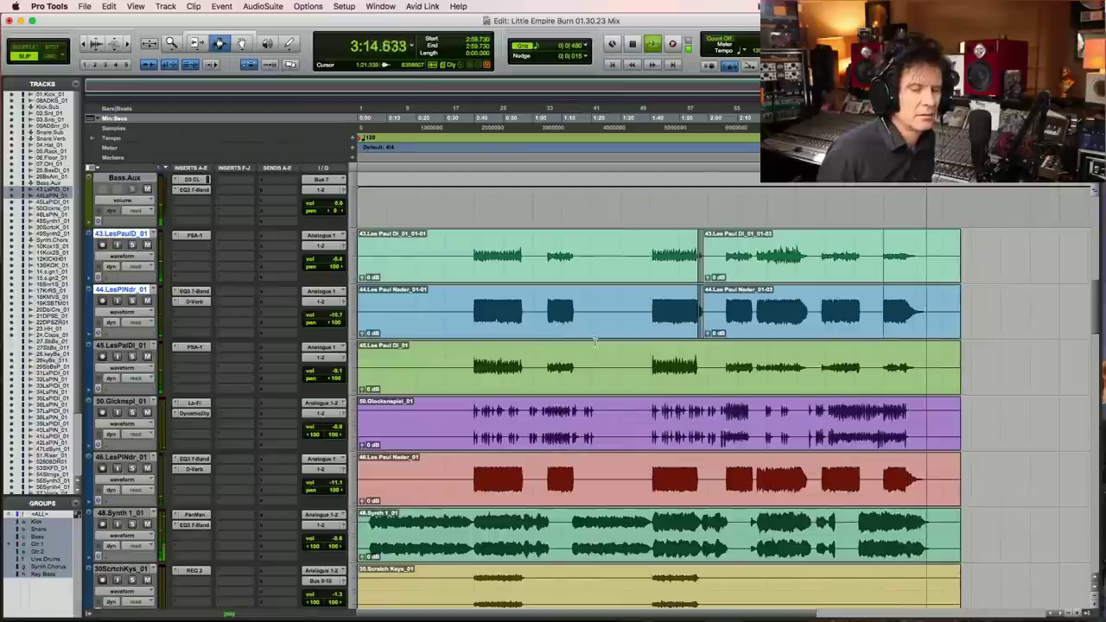
pyautogui.press('space')
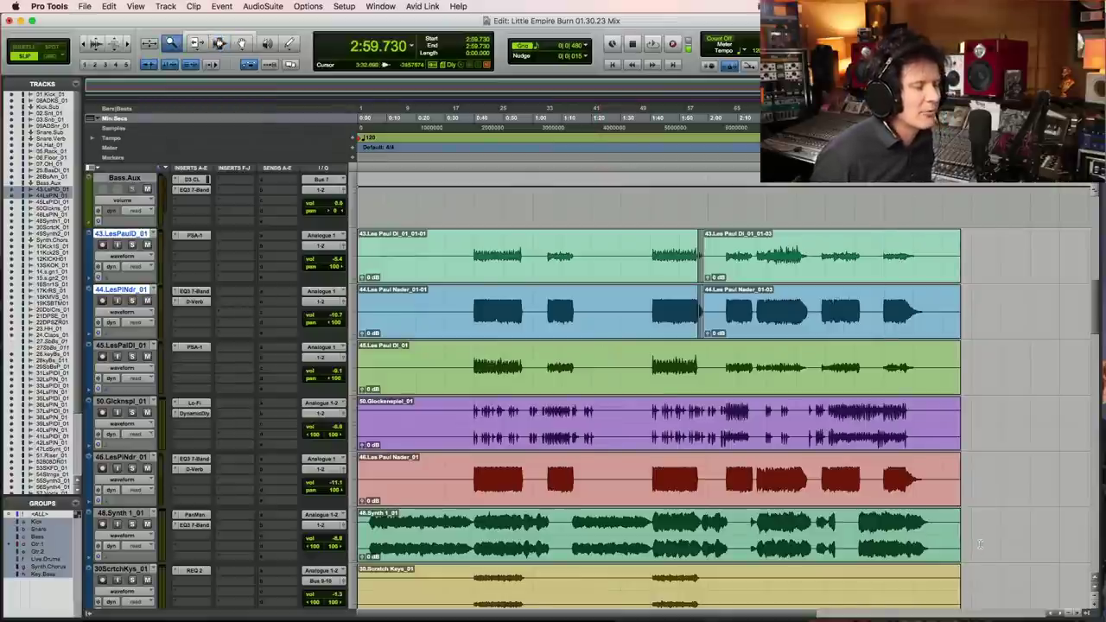
# Step: Set the playback start to 0:02.371 on the Synth 1 track and play the whole mix from the beginning
pyautogui.scroll(2, 414, 524)
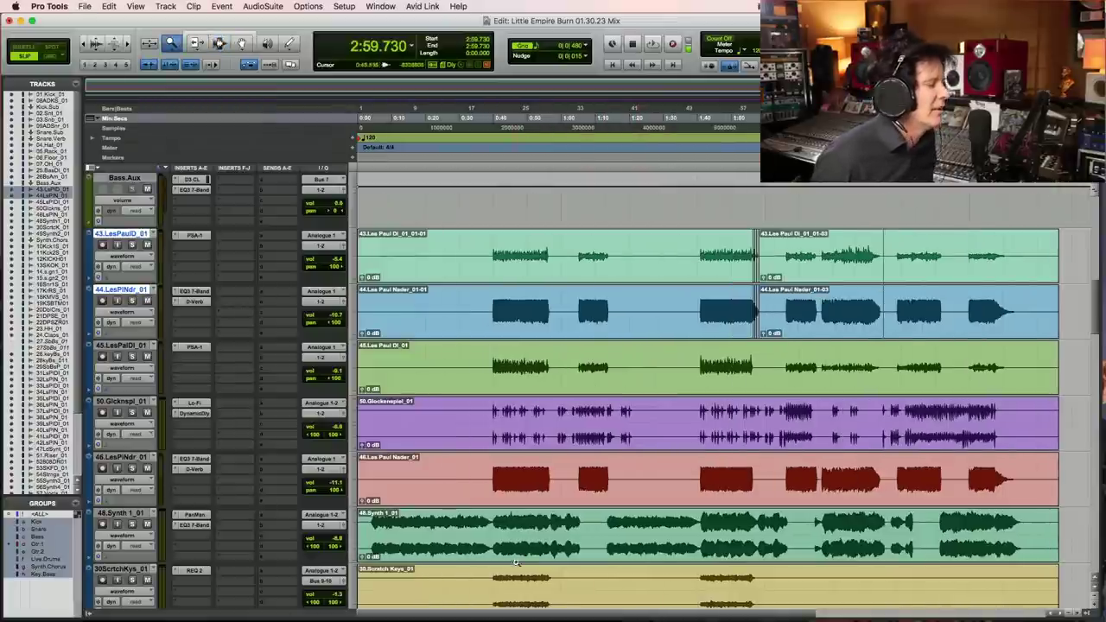
pyautogui.click(364, 522)
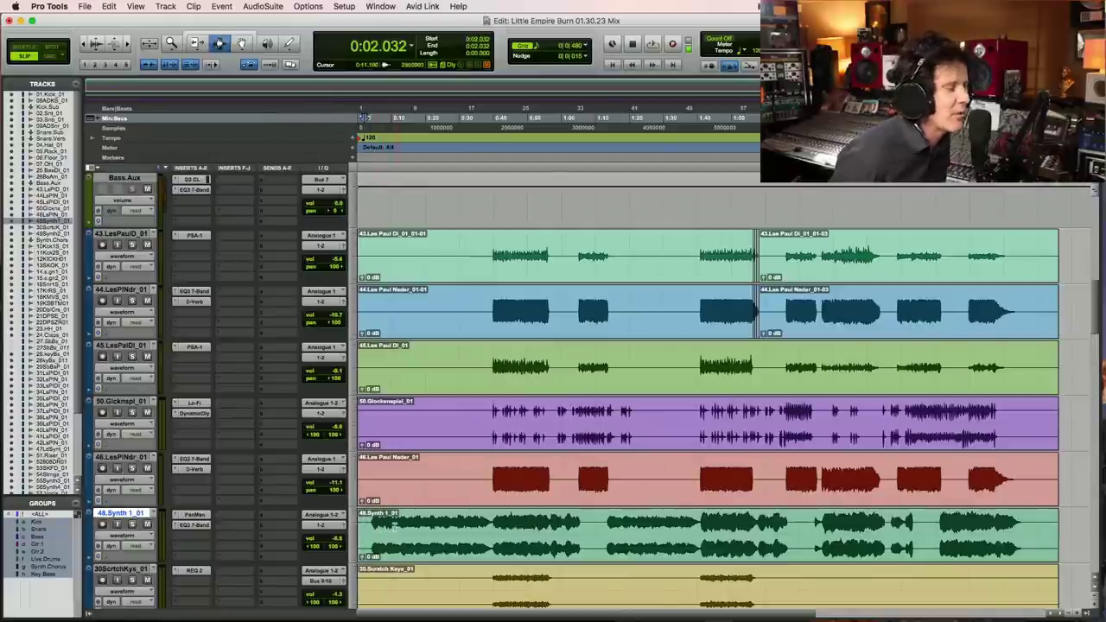
pyautogui.click(364, 523)
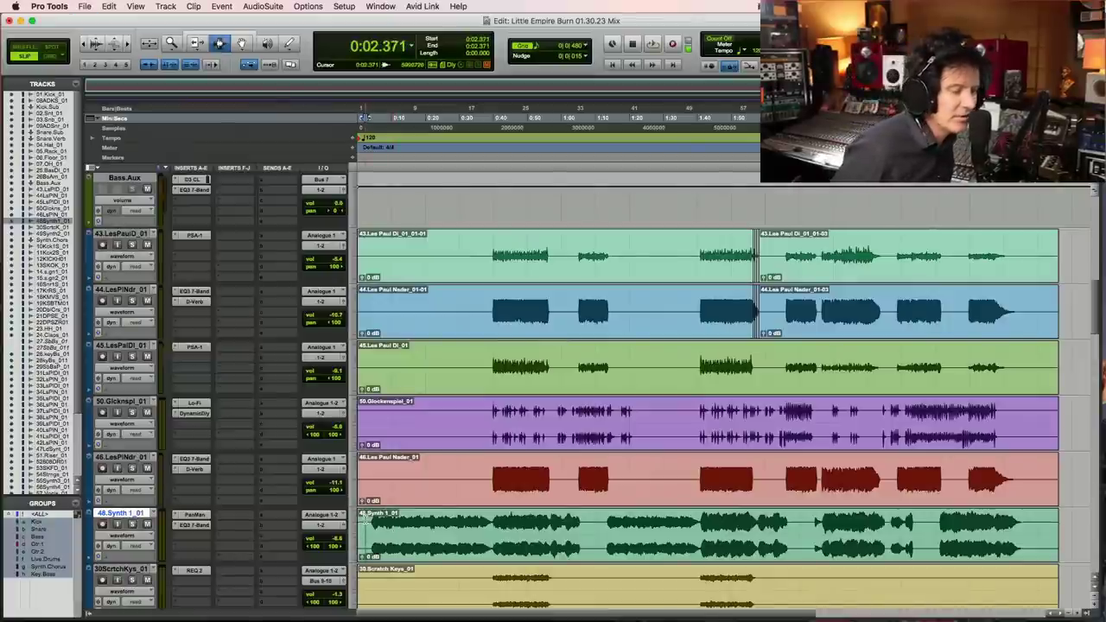
pyautogui.press('space')
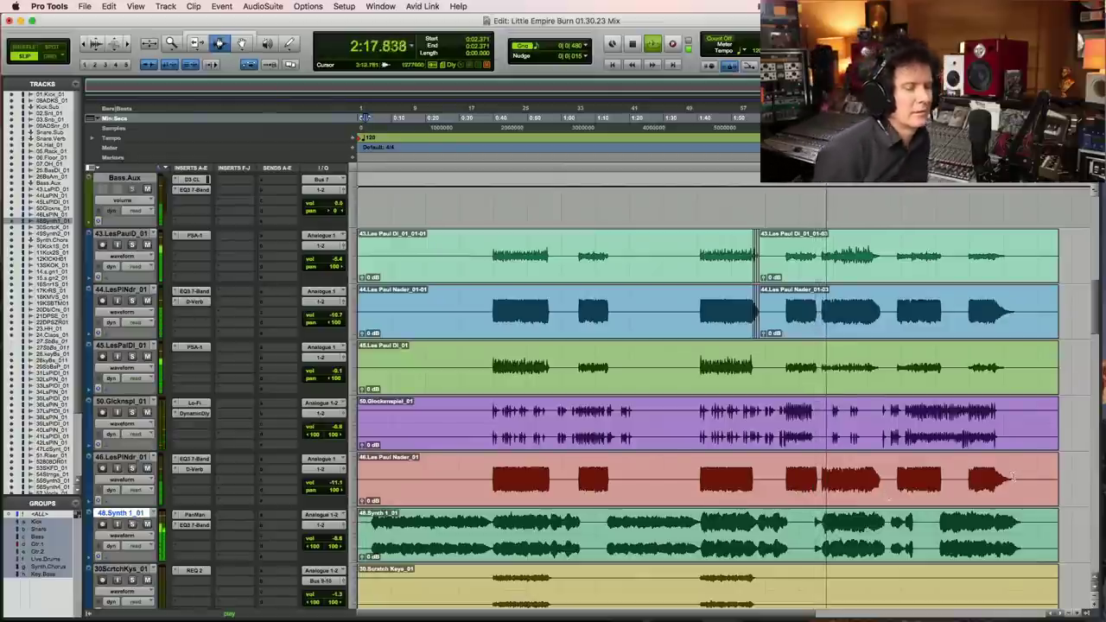
# Step: Examine the later Les Paul, glockenspiel and synth regions up close while the mix plays from about 2:18 to 2:50
pyautogui.press('super+bracketleft')
pyautogui.press('F5')
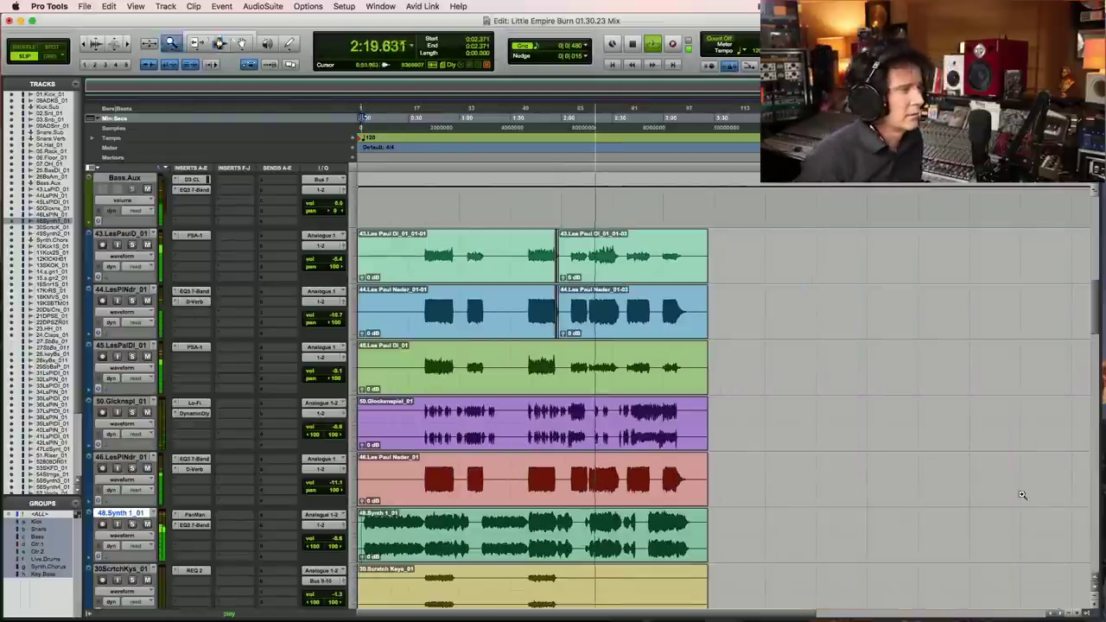
pyautogui.moveTo(556, 337); pyautogui.dragTo(808, 282)
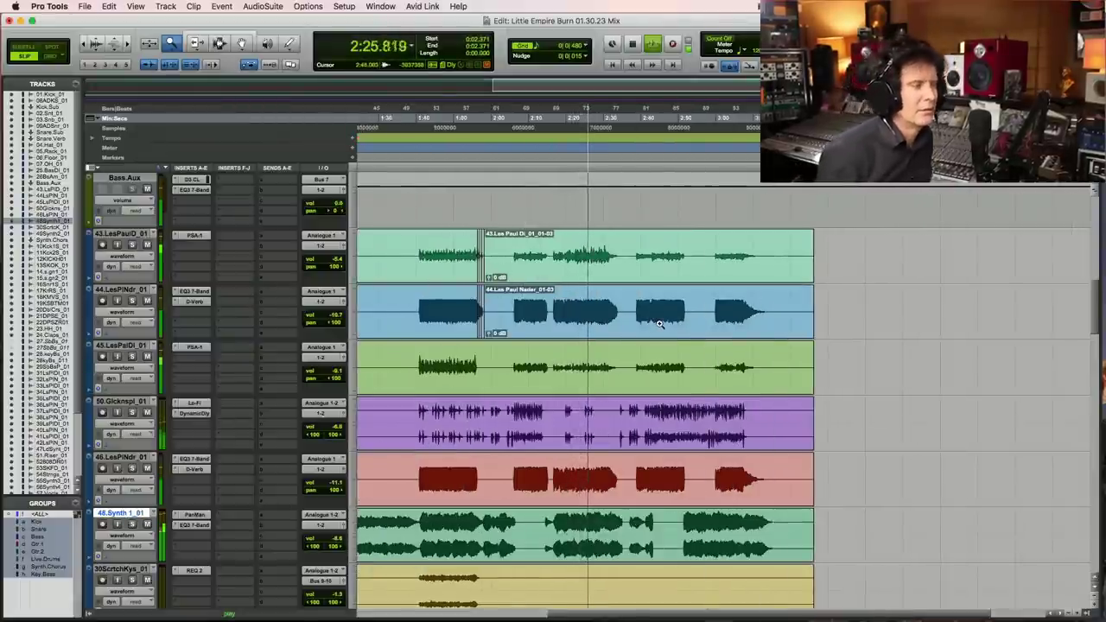
pyautogui.press('F7')
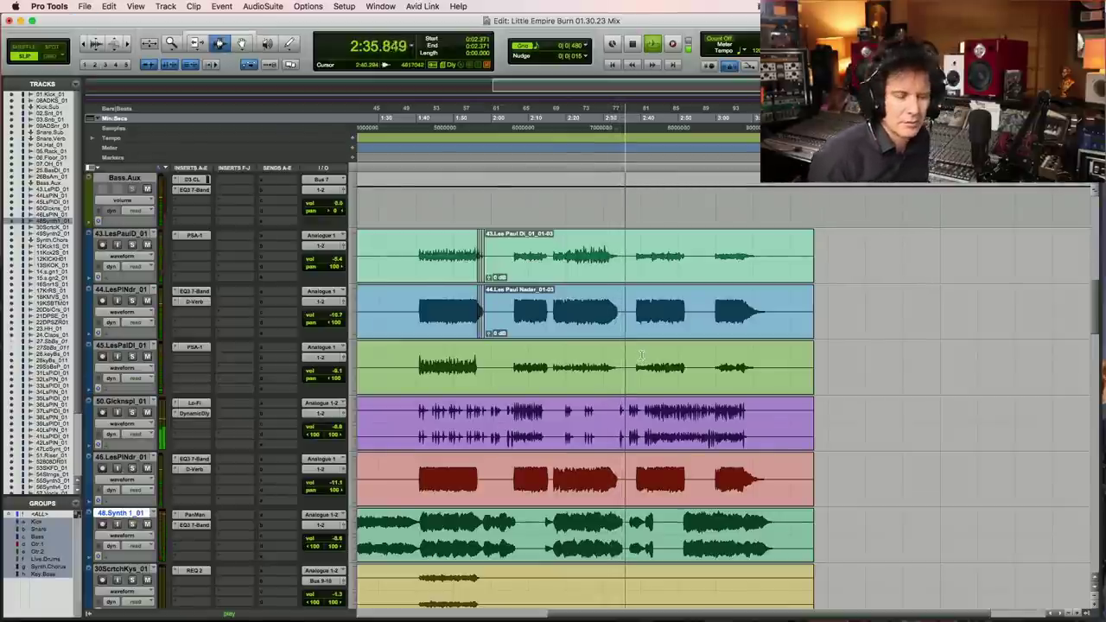
pyautogui.scroll(-3, 643, 354)
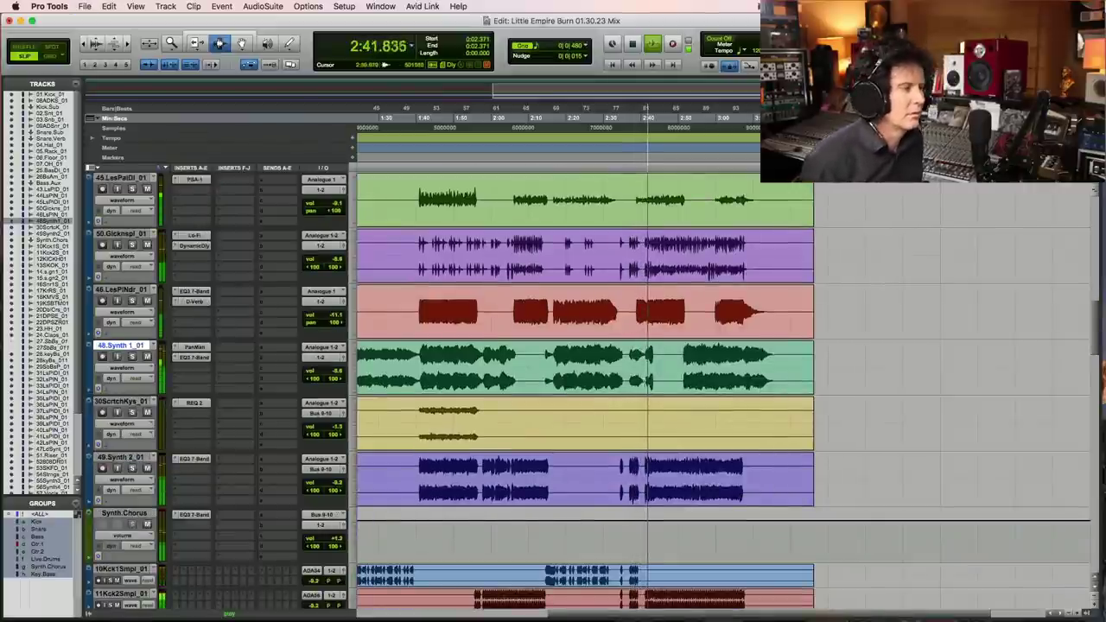
pyautogui.press('F5')
pyautogui.moveTo(853, 270); pyautogui.dragTo(590, 311)
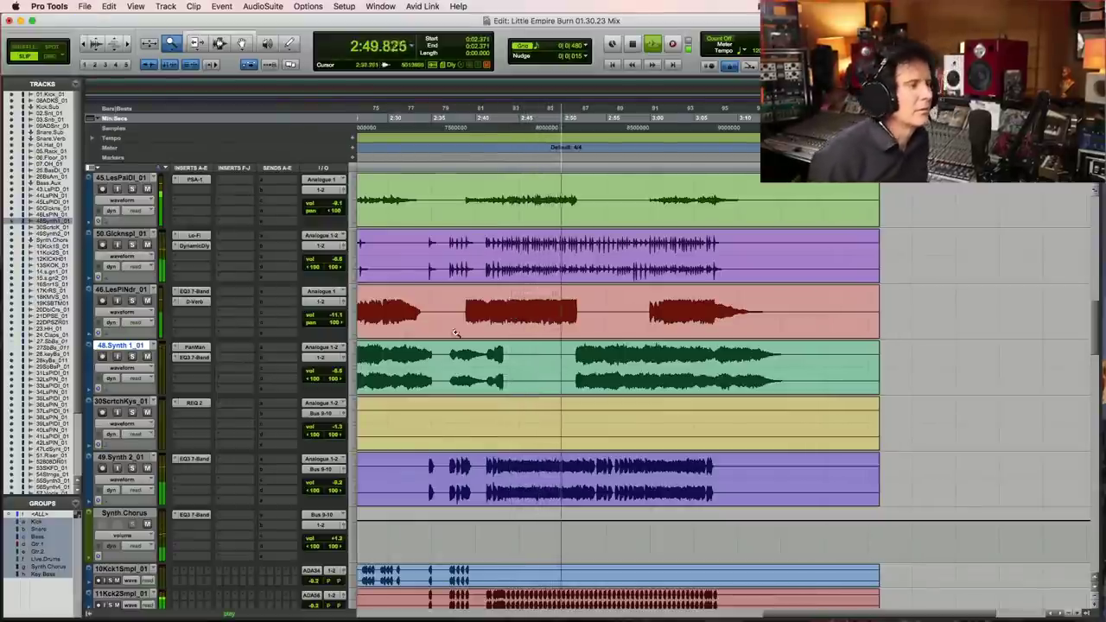
# Step: Place the cursor at 2:50.691 on the Synth 1 track, follow the song's ending through to its last notes and stop playback
pyautogui.press('F7')
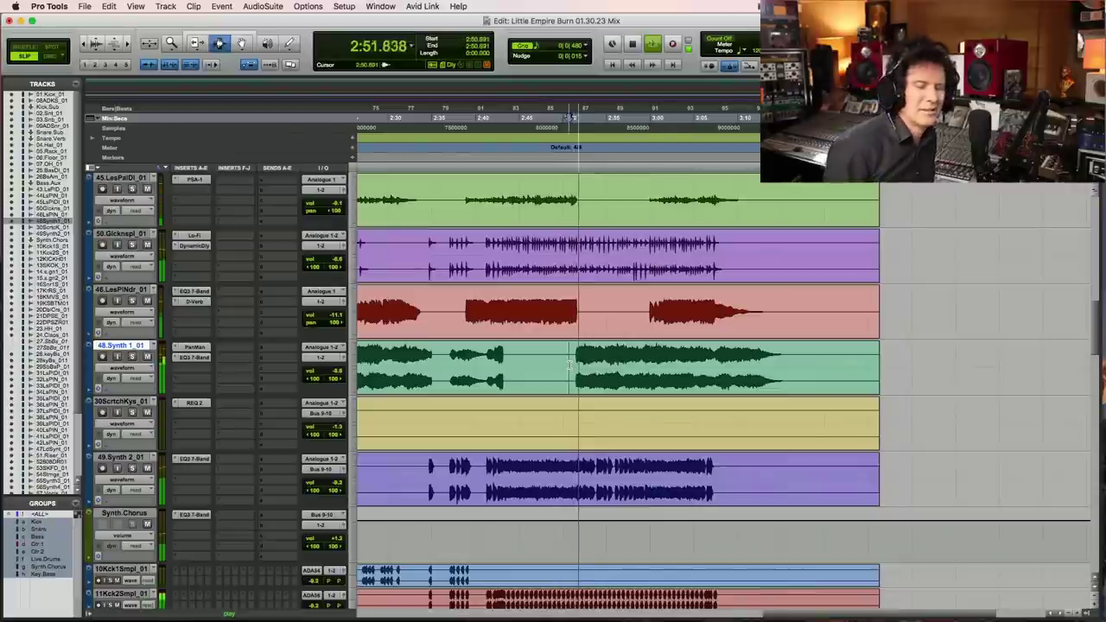
pyautogui.press('F5')
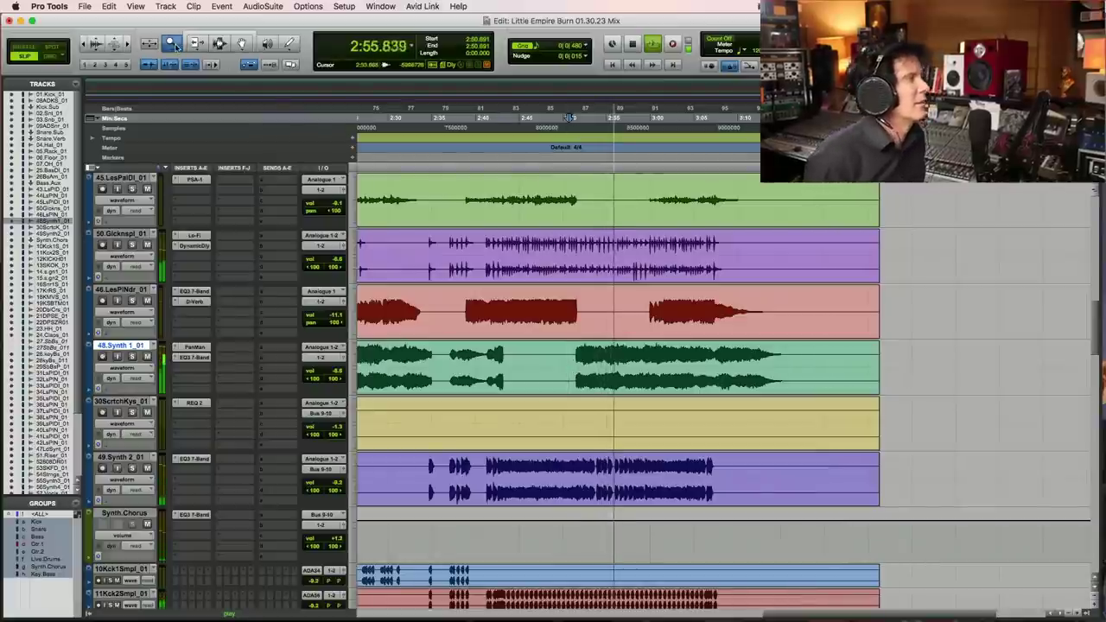
pyautogui.doubleClick(172, 44)
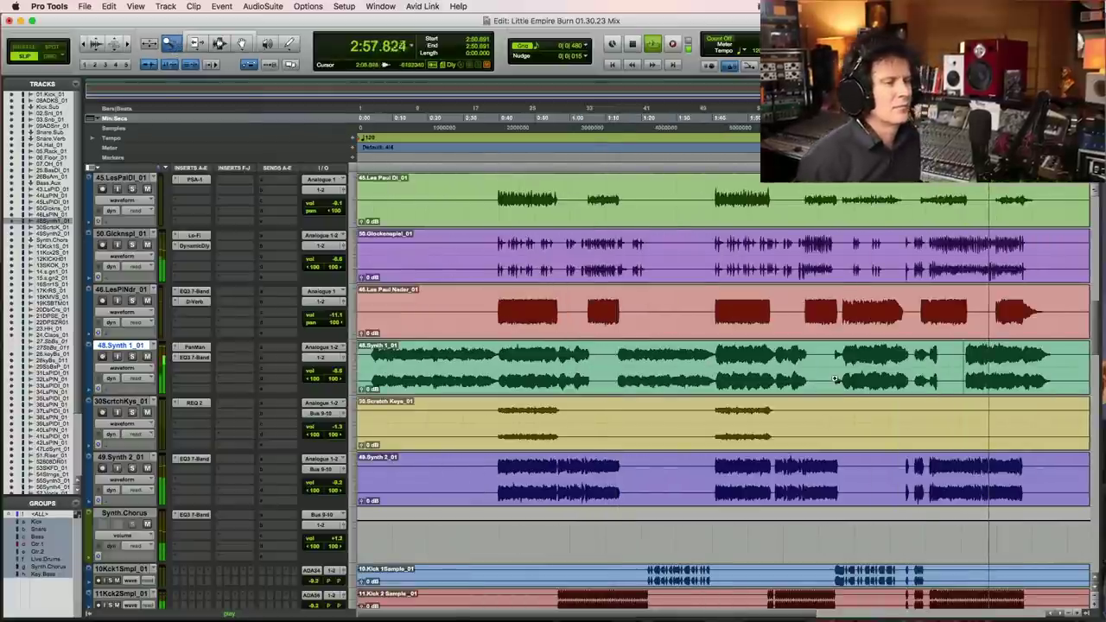
pyautogui.moveTo(924, 376); pyautogui.dragTo(1074, 364)
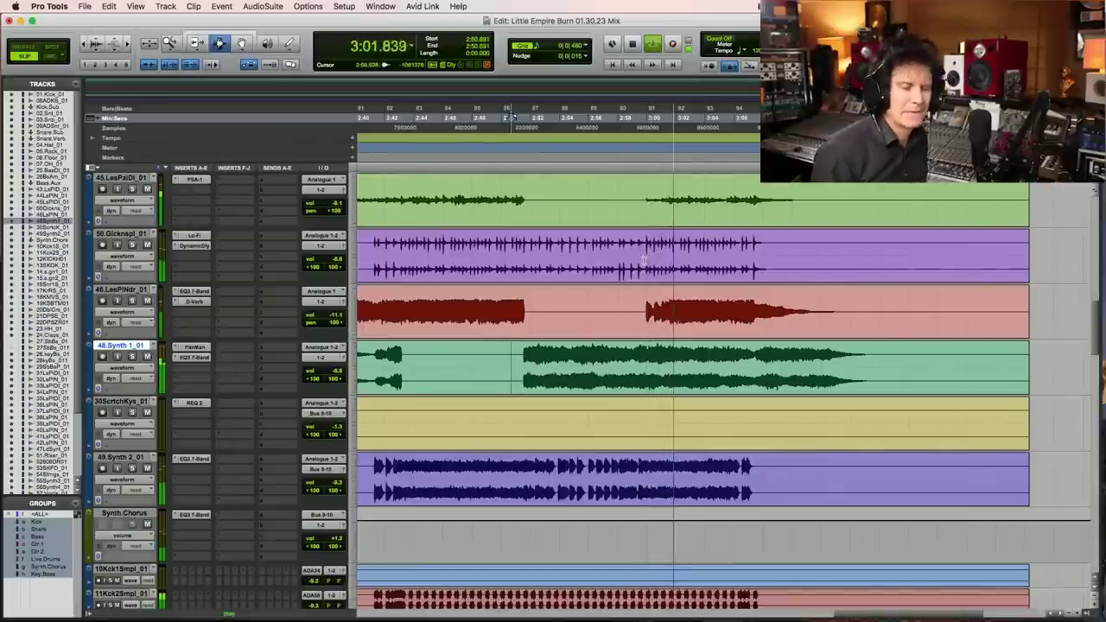
pyautogui.doubleClick(170, 43)
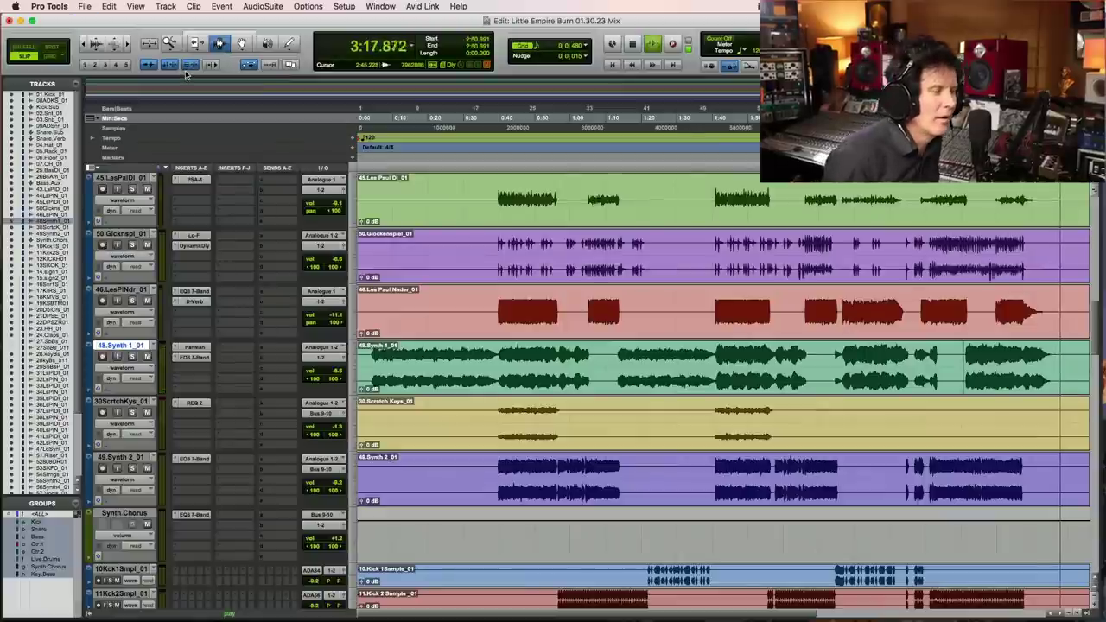
pyautogui.press('space')
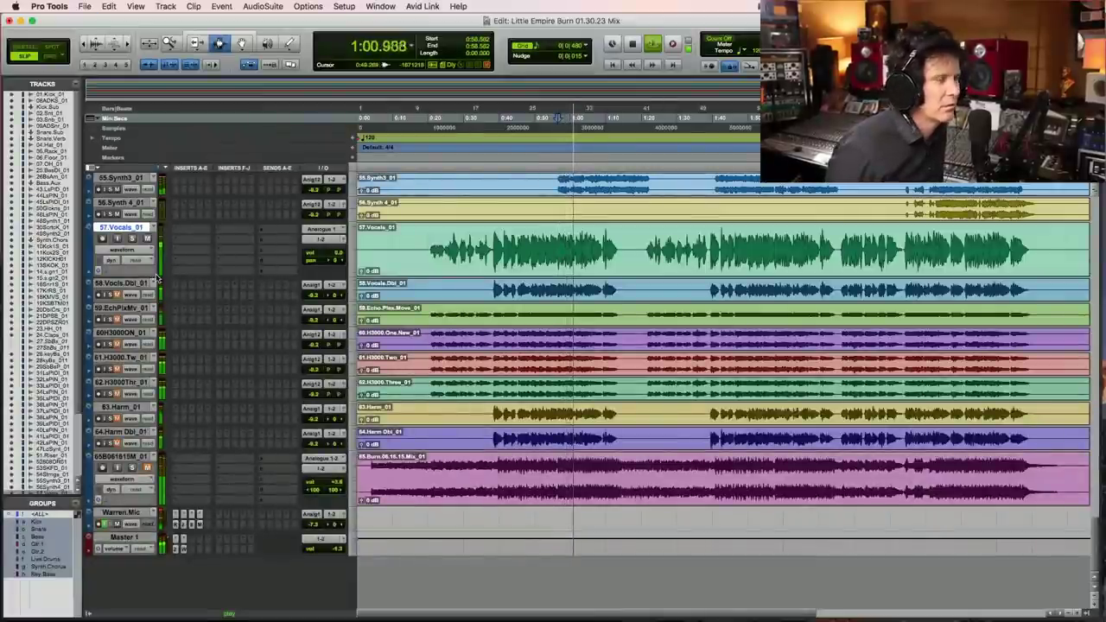
# Step: Pan the Harm and Harm Dbl vocal tracks fully to opposite sides at 100, play from 0:56.562 and save the session
pyautogui.press('space')
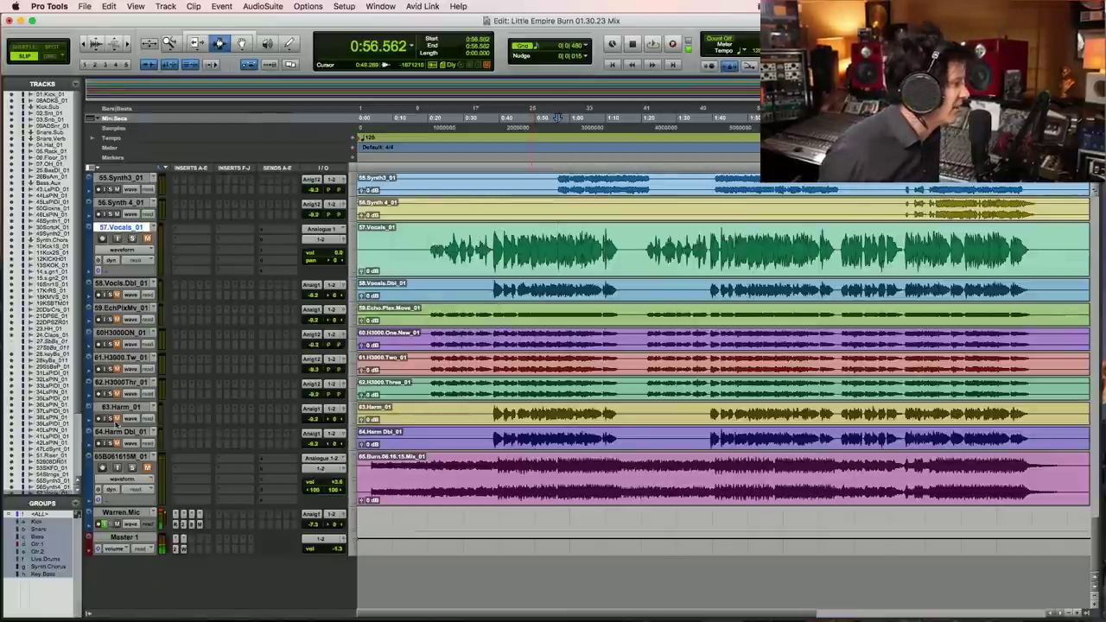
pyautogui.press('space')
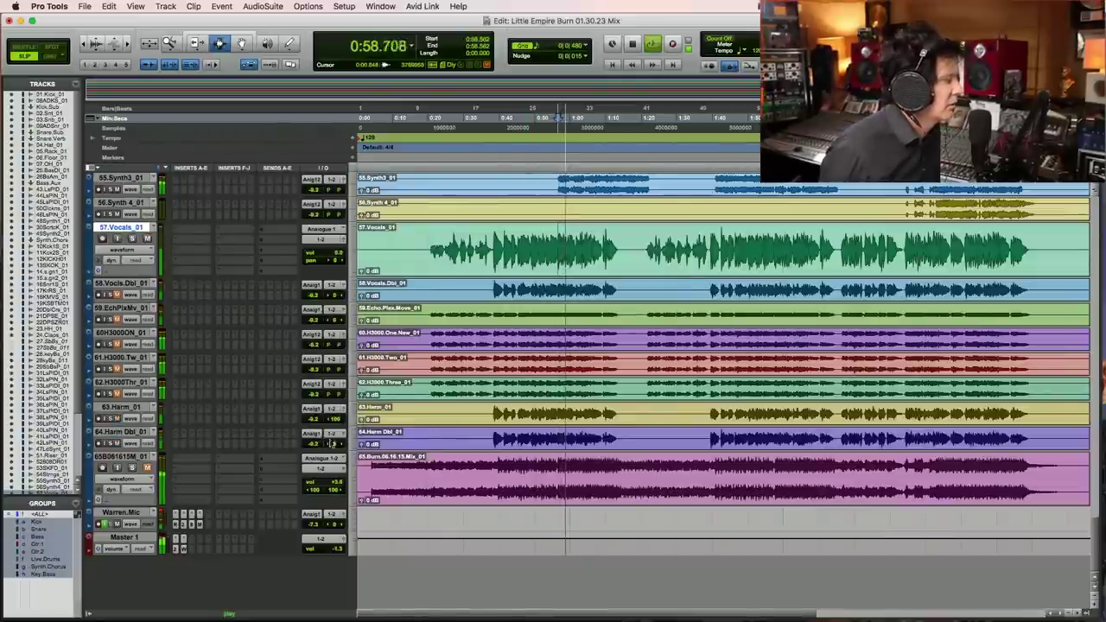
pyautogui.press('super+s')
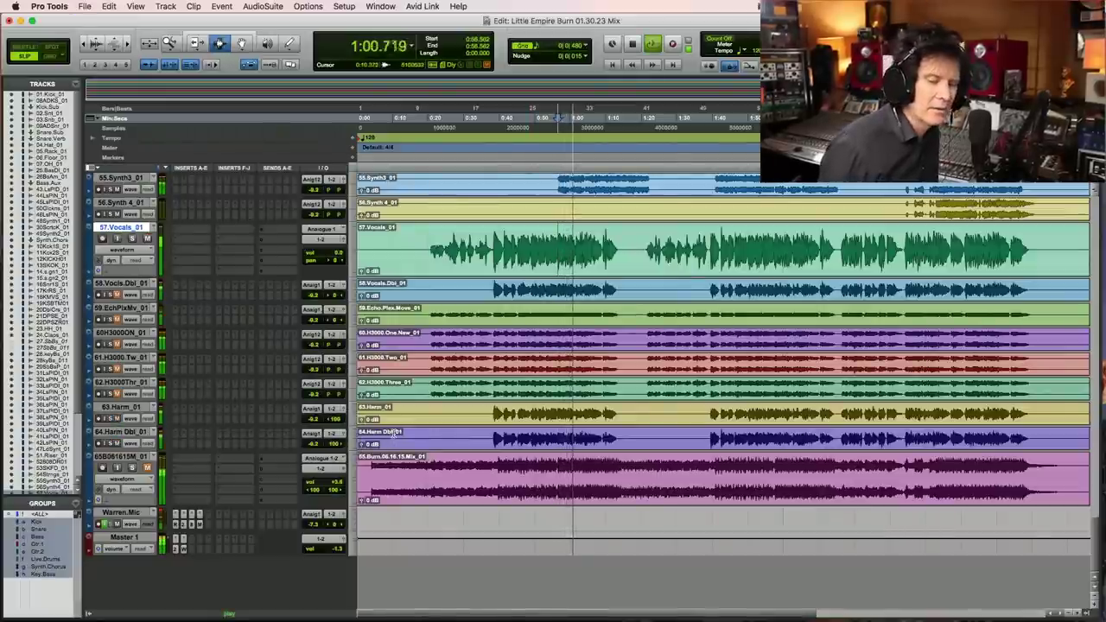
pyautogui.press('super+s')
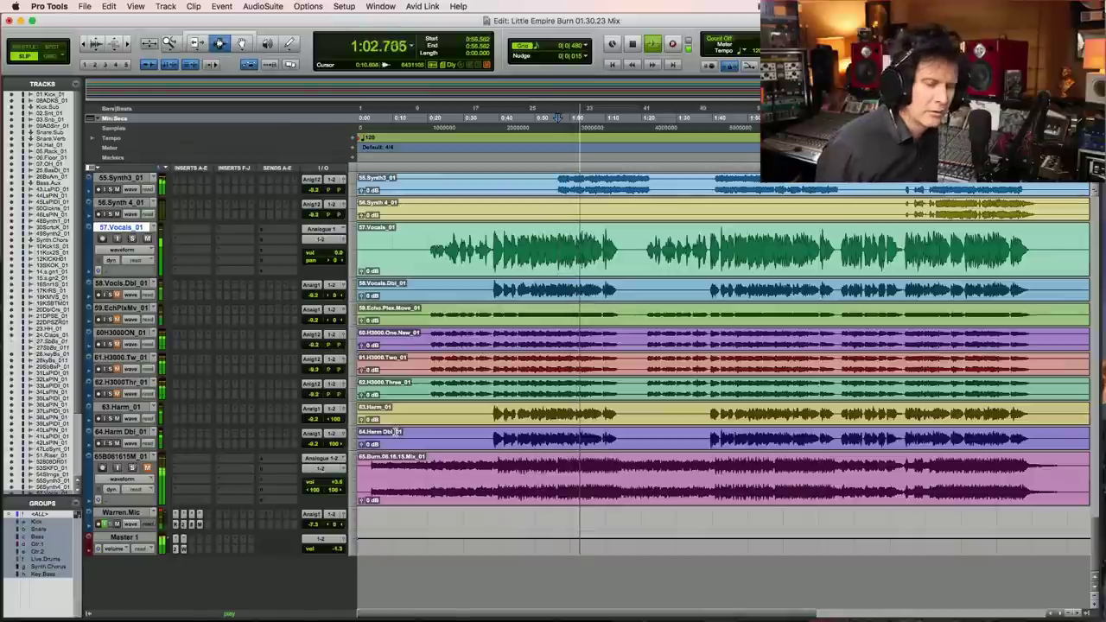
pyautogui.press('super+s')
pyautogui.press('super+s')
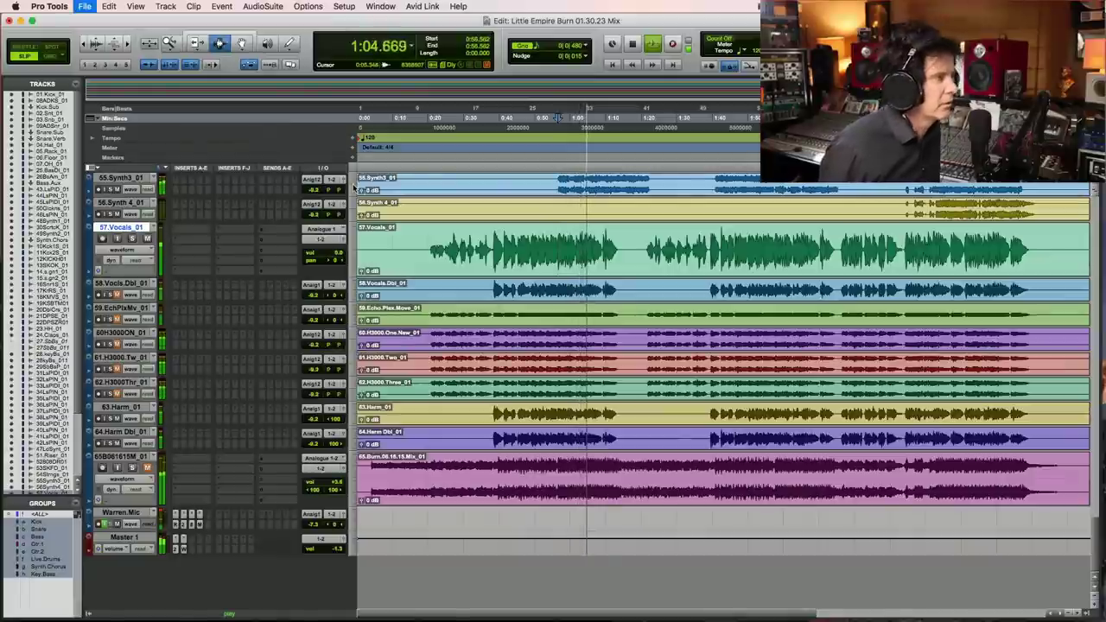
pyautogui.press('super+s')
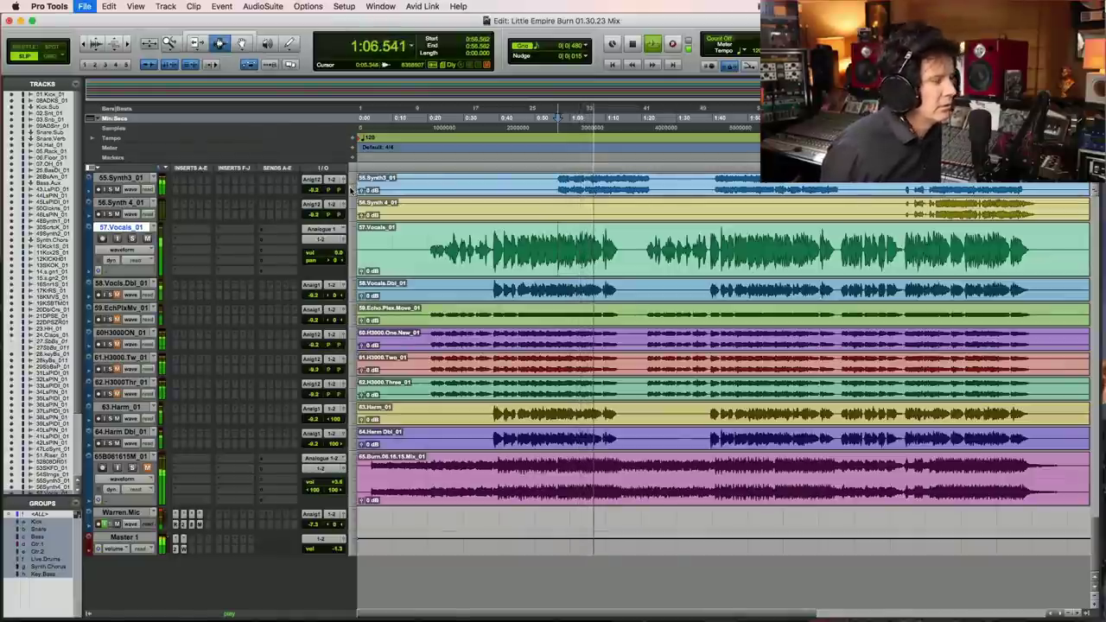